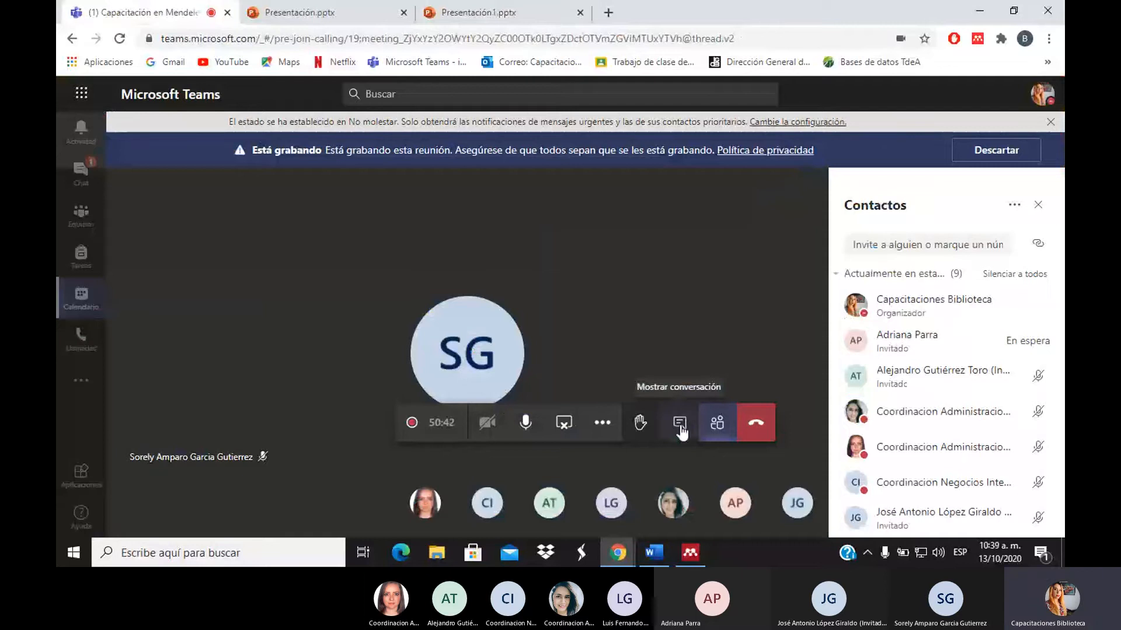
Step: Show the meeting chat, and replace the Presentación.pptx browser tab with a new blank one
{"action": "left_click", "coordinate": [680, 426]}
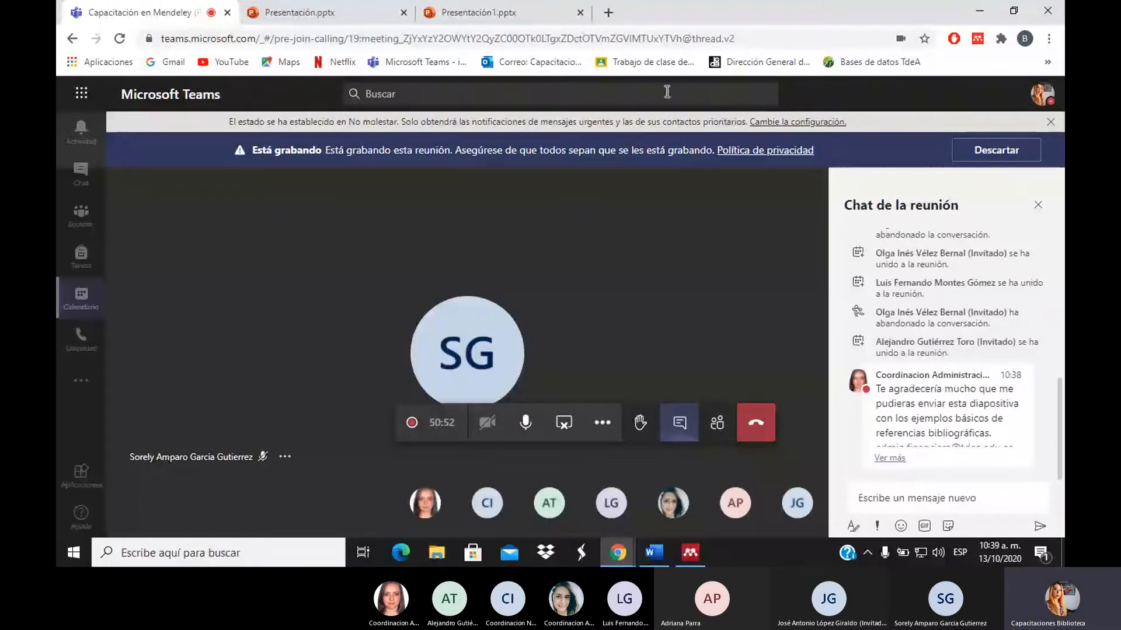
{"action": "left_click", "coordinate": [564, 14]}
{"action": "left_click", "coordinate": [608, 12]}
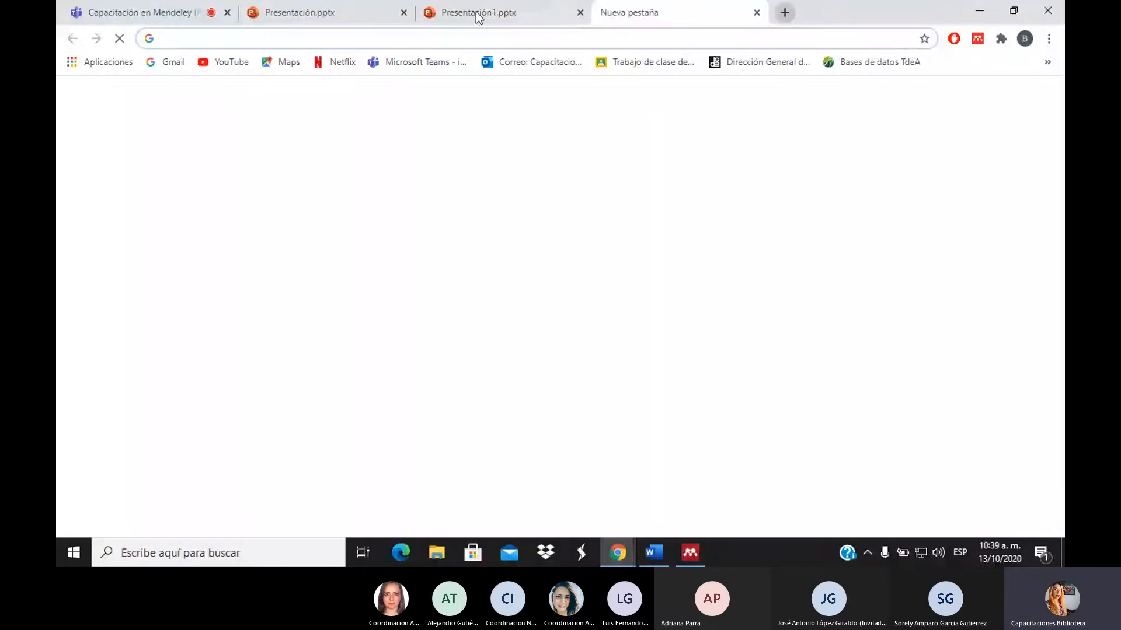
{"action": "left_click", "coordinate": [404, 12]}
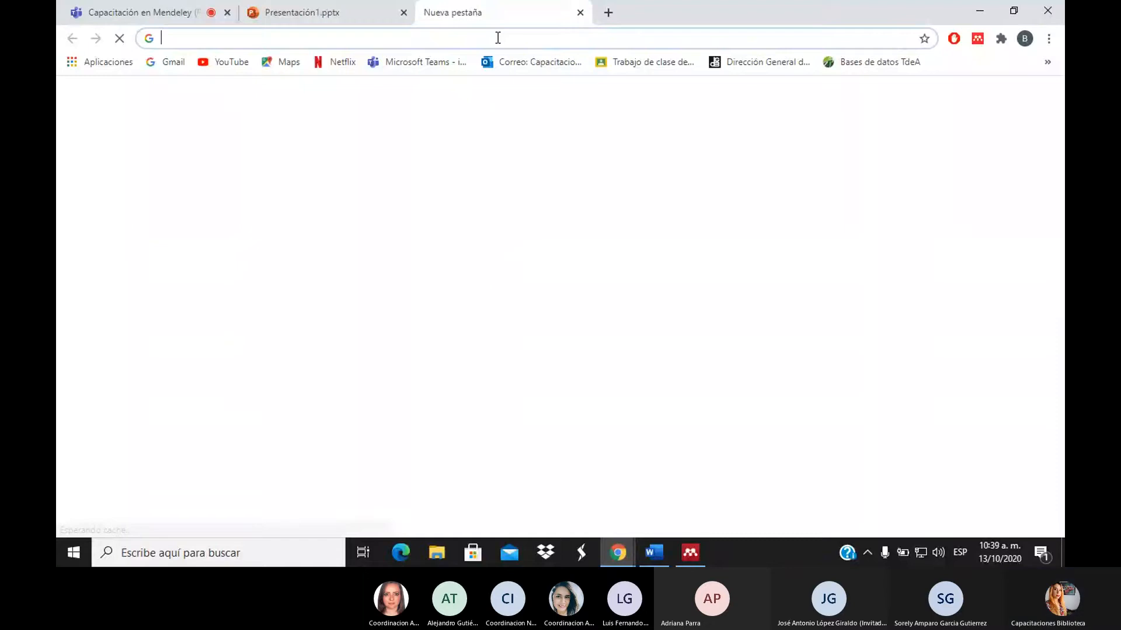
Step: Search Google for "gestor bibliografico"
{"action": "type", "text": "mende"}
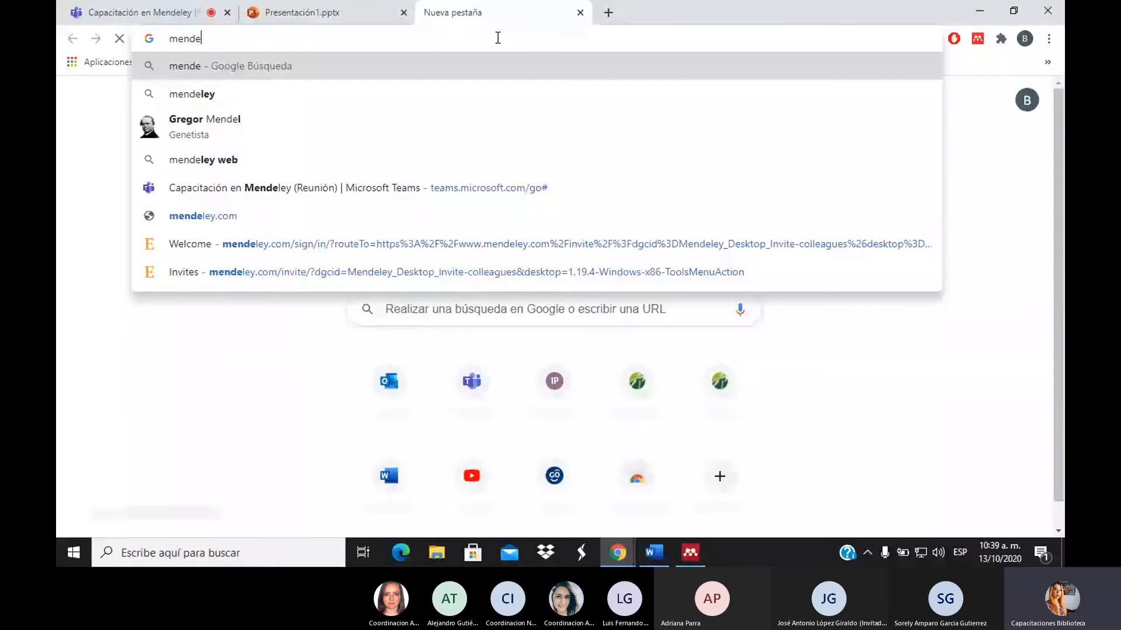
{"action": "type", "text": "ge"}
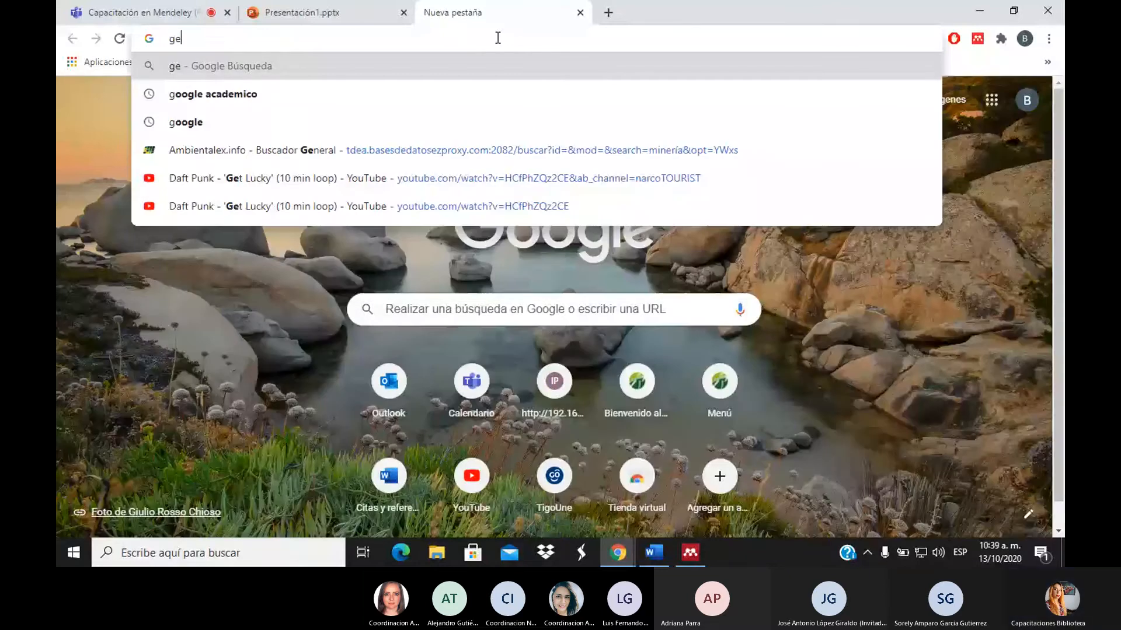
{"action": "type", "text": "stor "}
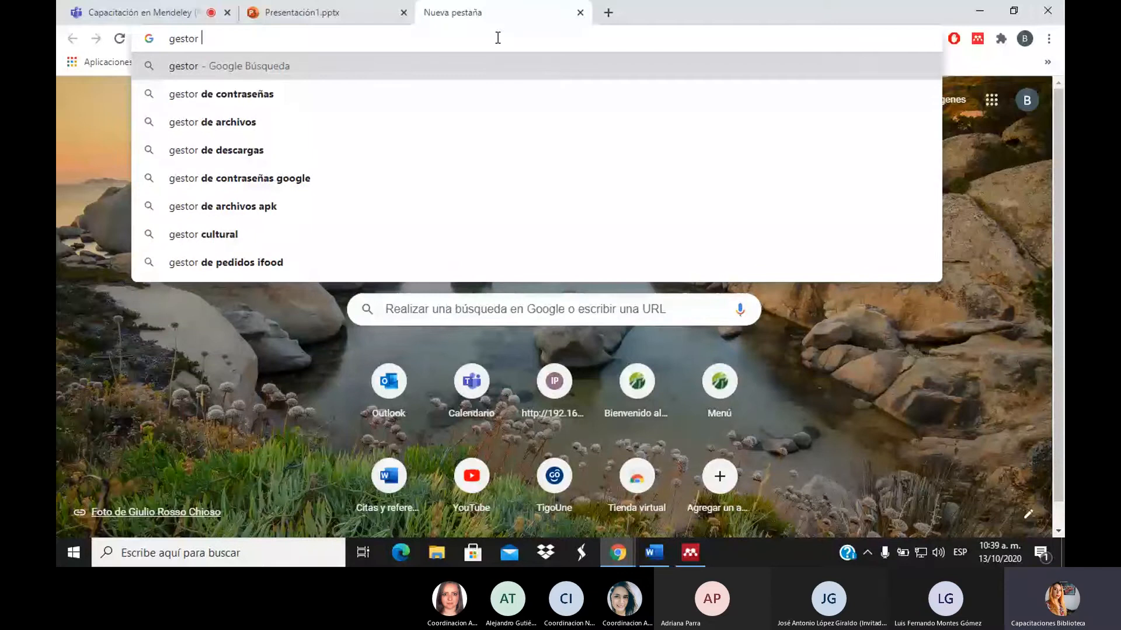
{"action": "type", "text": "bibliografico"}
{"action": "key", "text": "Return"}
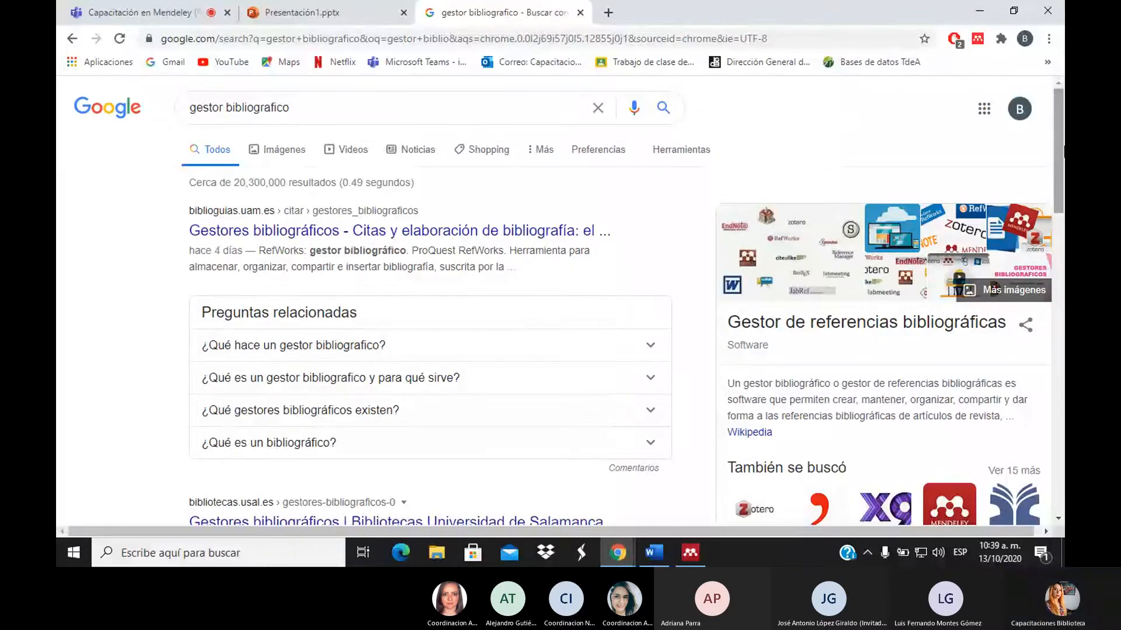
Step: Expand the related searches for reference managers and browse the whole row of suggested programs, returning to its start
{"action": "left_click_drag", "start_coordinate": [1063, 160], "coordinate": [1063, 207]}
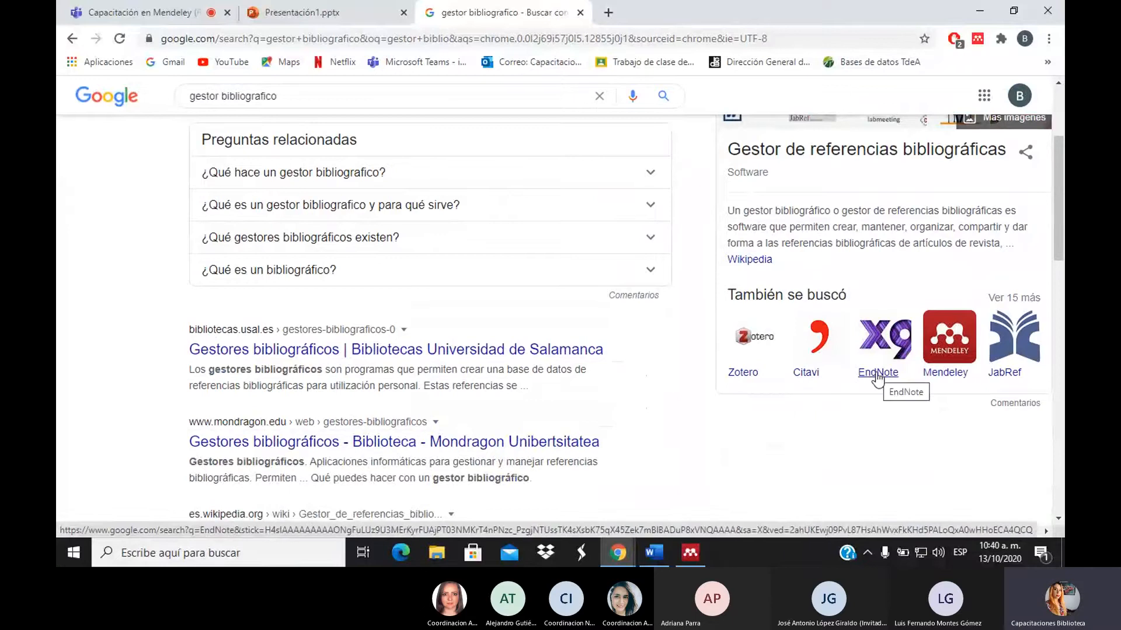
{"action": "left_click", "coordinate": [1014, 302]}
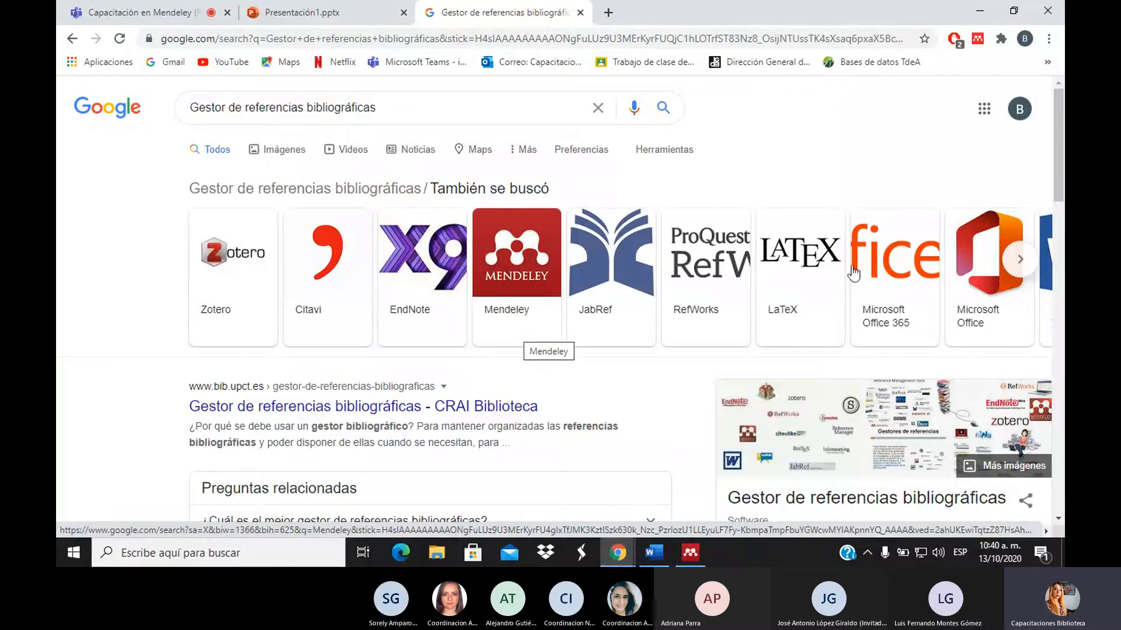
{"action": "left_click", "coordinate": [1020, 262]}
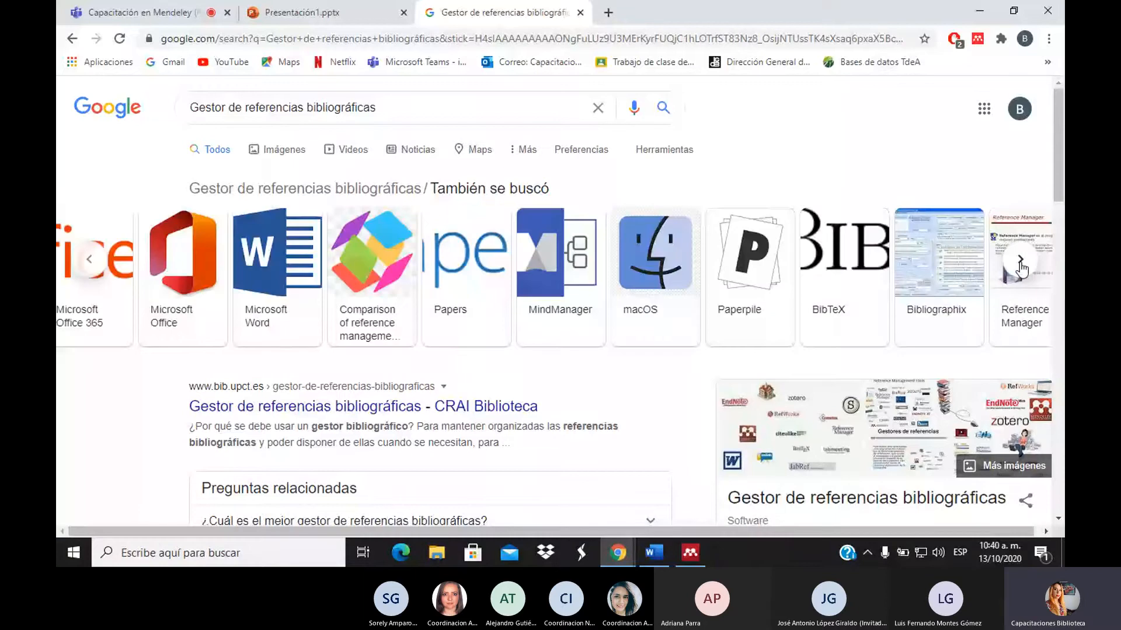
{"action": "left_click", "coordinate": [1020, 261]}
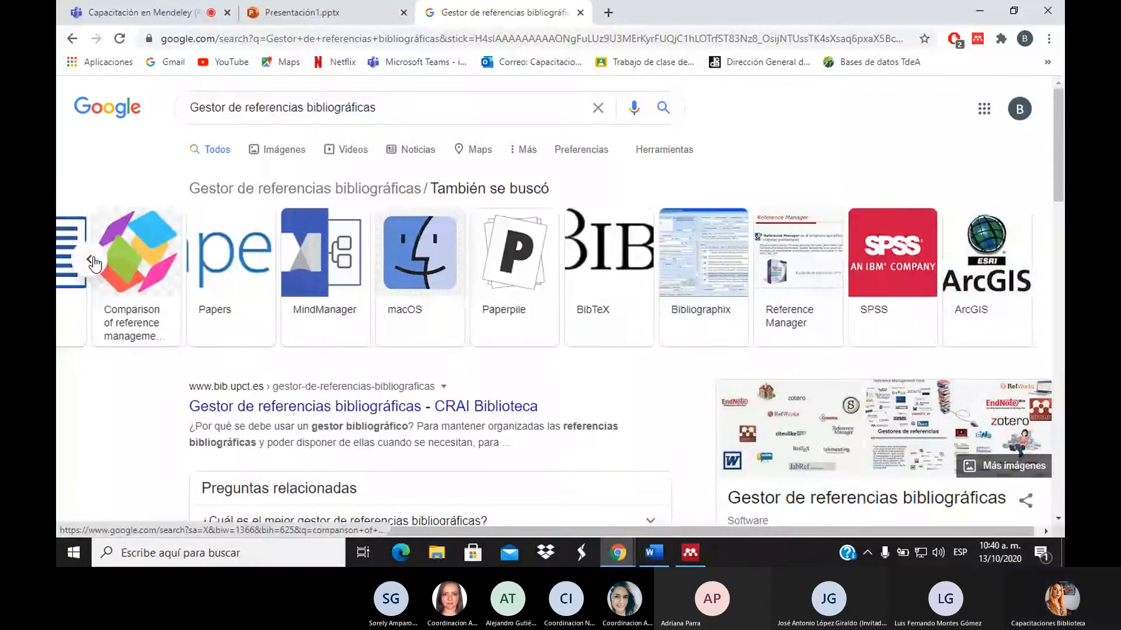
{"action": "left_click", "coordinate": [90, 261]}
{"action": "left_click", "coordinate": [91, 261]}
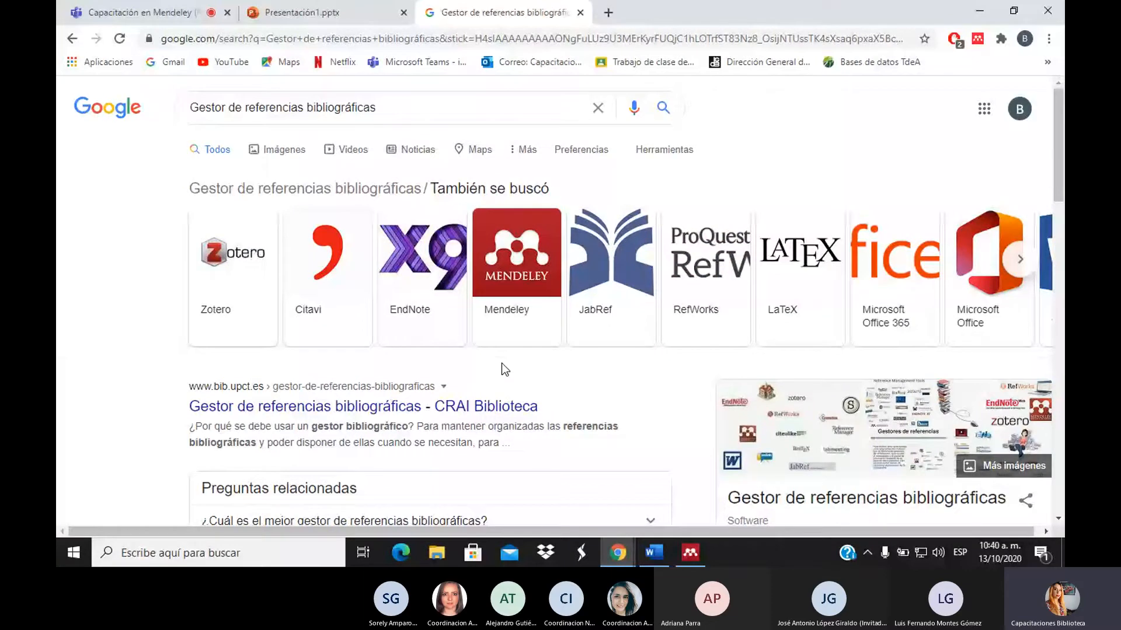
Step: Open the official Mendeley website from the related Mendeley result and dismiss the page translation offer
{"action": "left_click", "coordinate": [502, 320]}
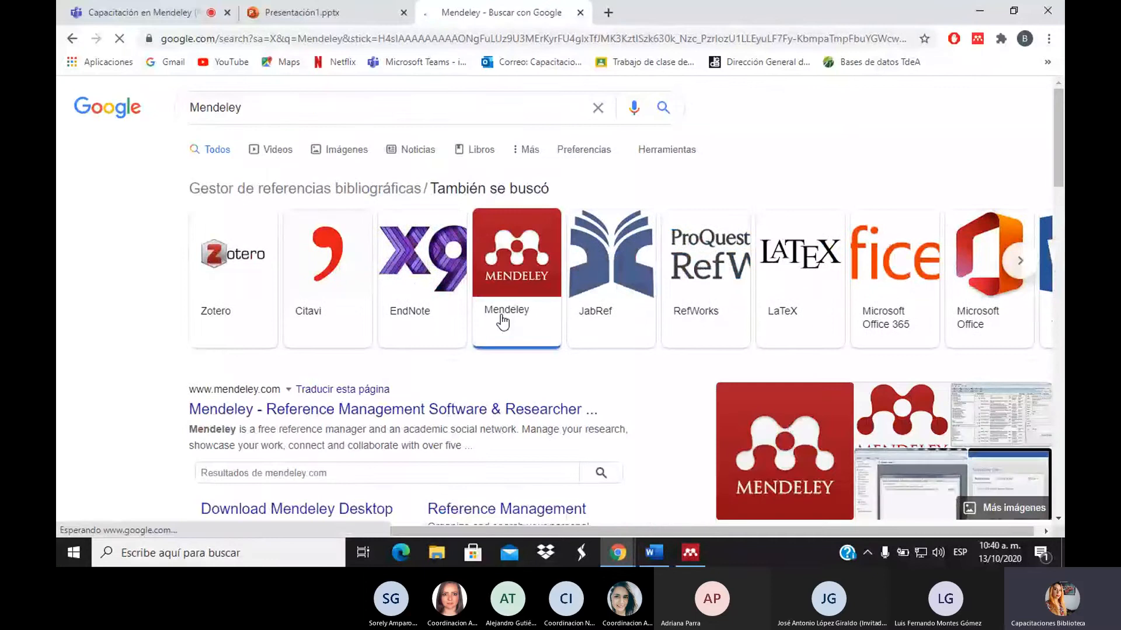
{"action": "left_click", "coordinate": [302, 412]}
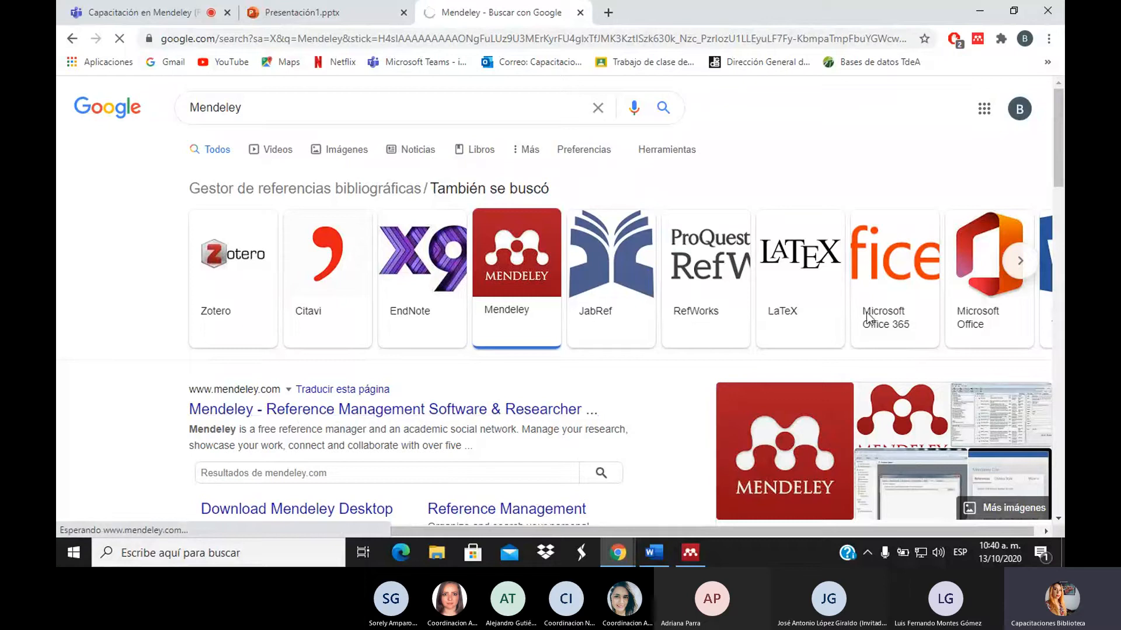
{"action": "scroll", "coordinate": [561, 303], "scroll_direction": "down", "scroll_amount": 5}
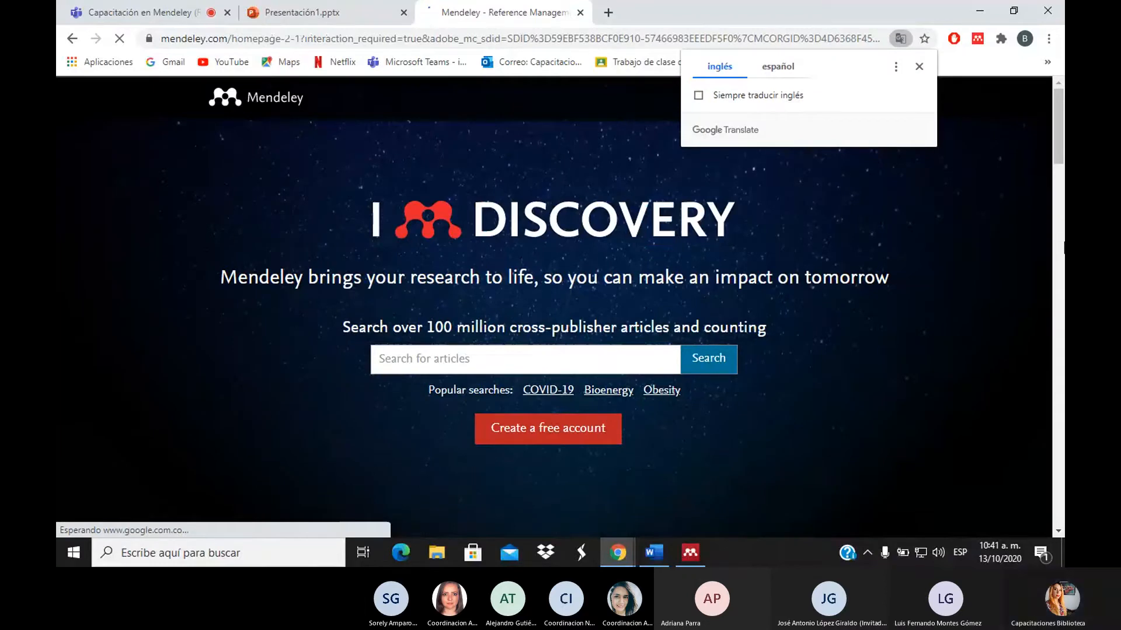
{"action": "left_click", "coordinate": [919, 66]}
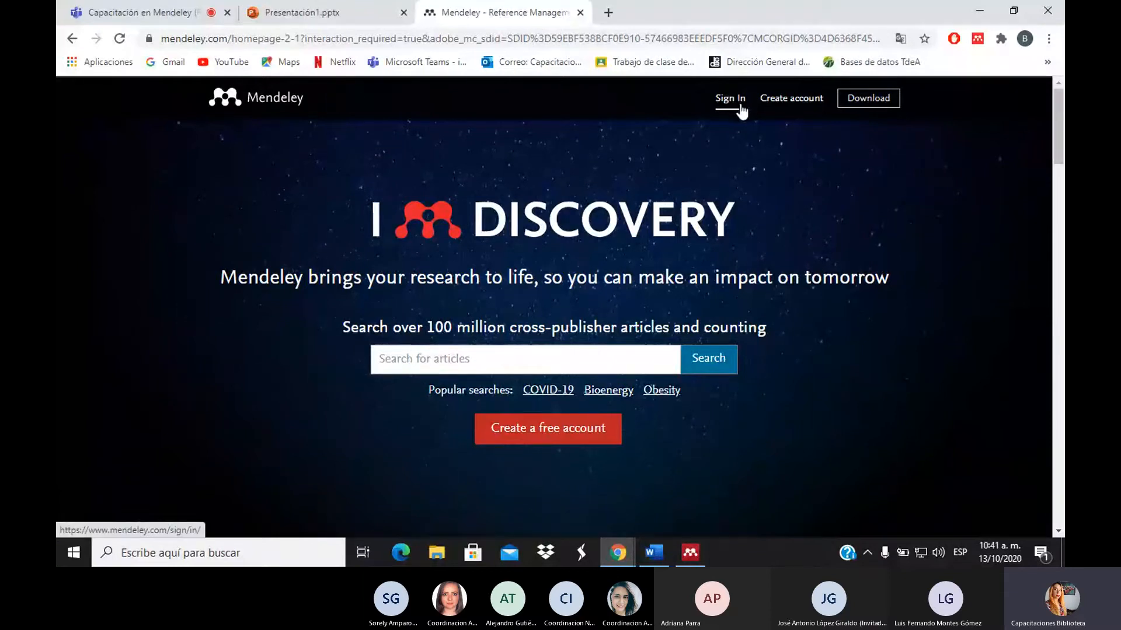
{"action": "scroll", "coordinate": [1063, 134], "scroll_direction": "down", "scroll_amount": 2}
{"action": "scroll", "coordinate": [759, 99], "scroll_direction": "up", "scroll_amount": 2}
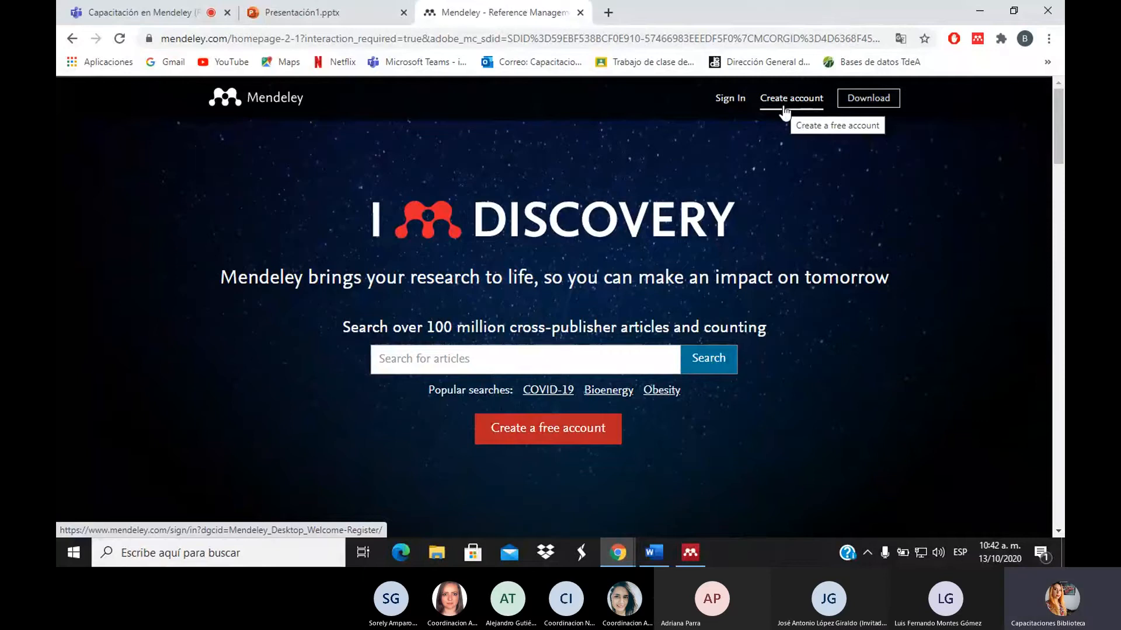
Step: Open Mendeley's Create account page, examine its e-mail and password form, and return to the homepage
{"action": "left_click", "coordinate": [785, 109]}
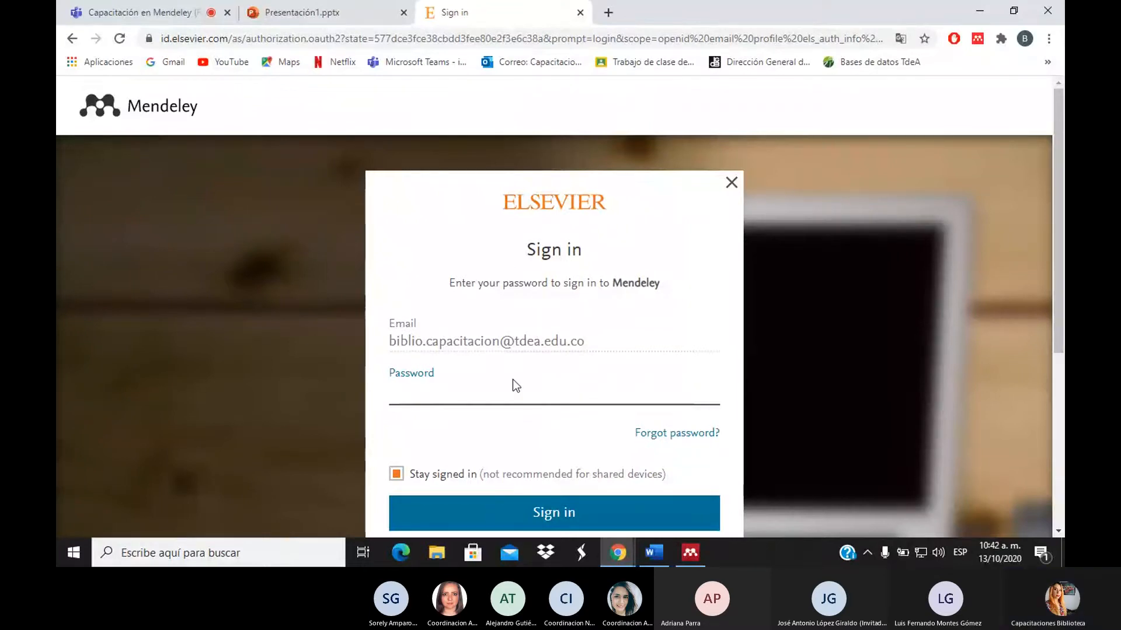
{"action": "scroll", "coordinate": [1060, 333], "scroll_direction": "down", "scroll_amount": 1}
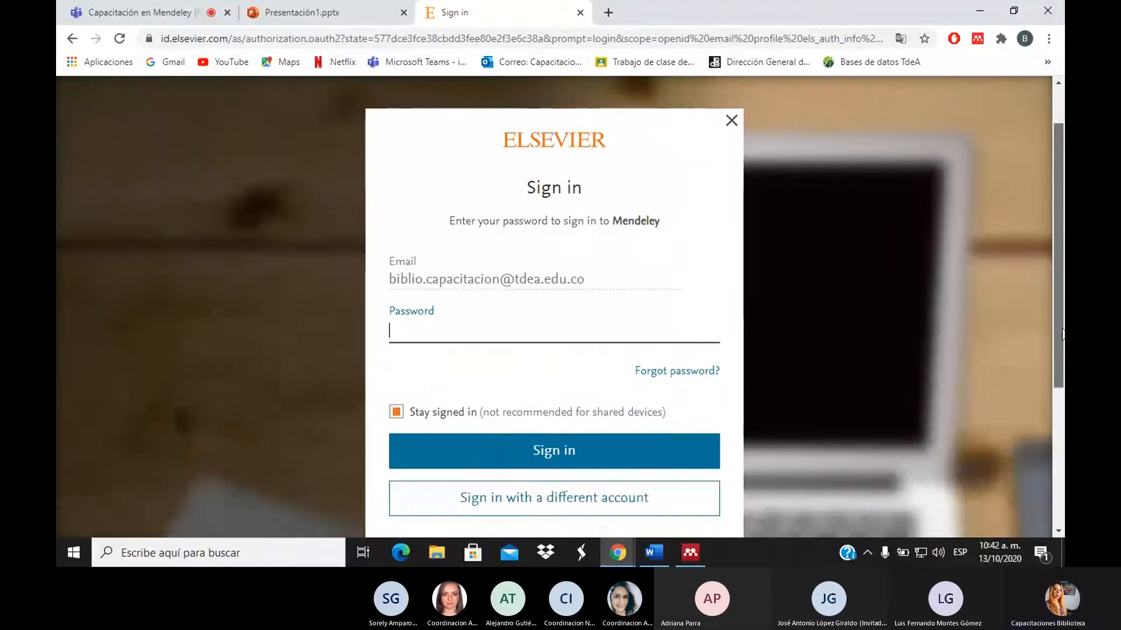
{"action": "scroll", "coordinate": [1059, 335], "scroll_direction": "down", "scroll_amount": 2}
{"action": "scroll", "coordinate": [1052, 380], "scroll_direction": "up", "scroll_amount": 3}
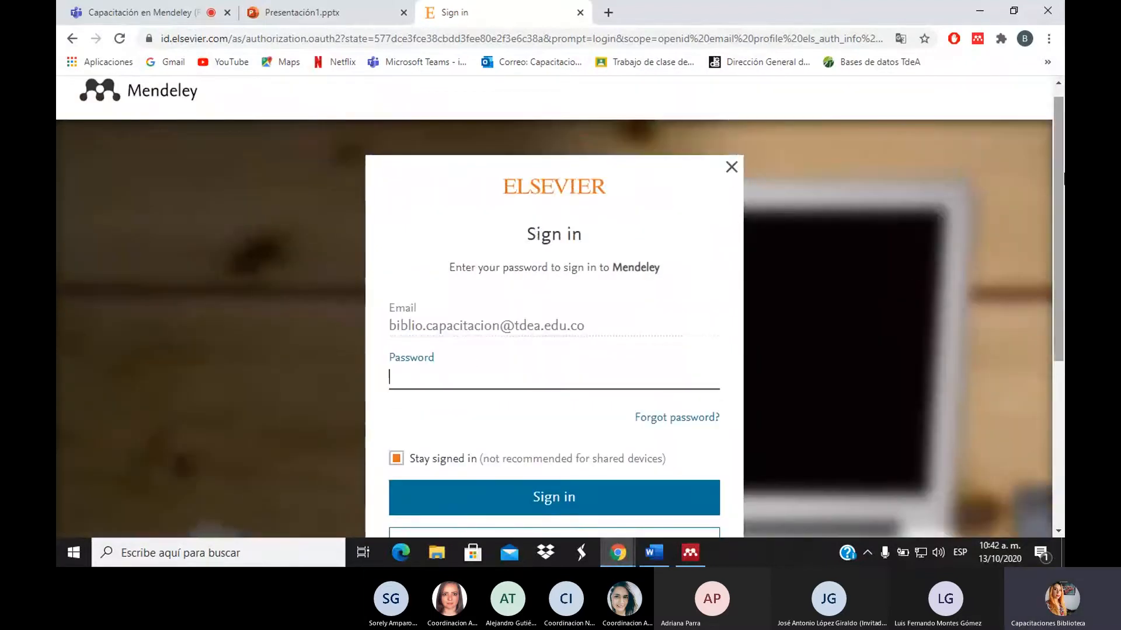
{"action": "left_click_drag", "start_coordinate": [1062, 182], "coordinate": [1059, 244]}
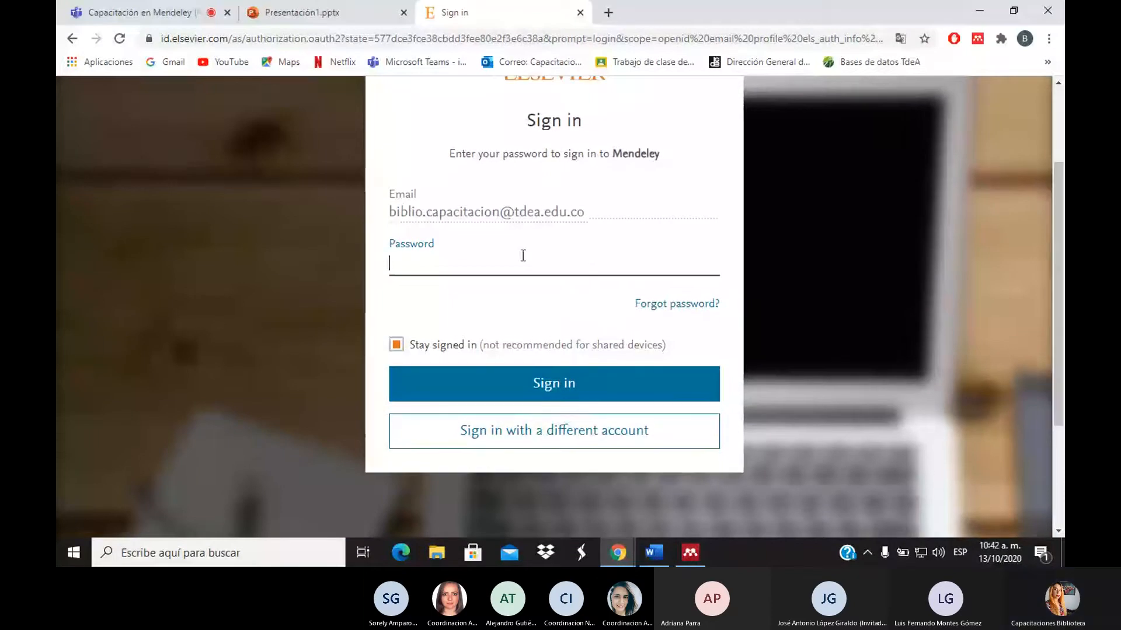
{"action": "left_click", "coordinate": [1063, 267]}
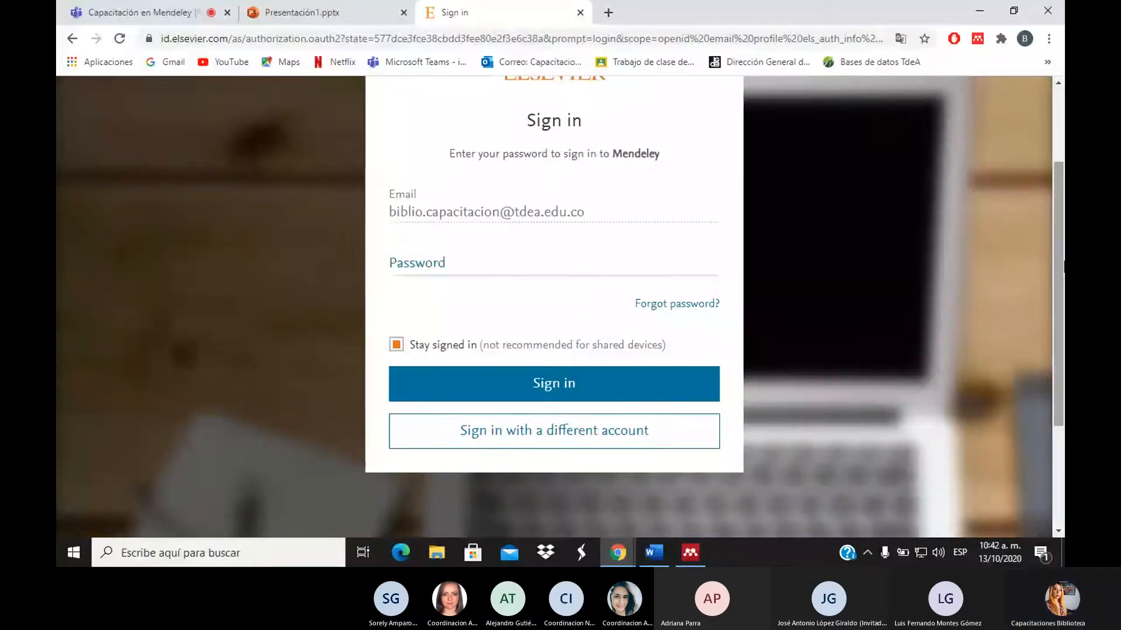
{"action": "left_click_drag", "start_coordinate": [1063, 267], "coordinate": [1061, 189]}
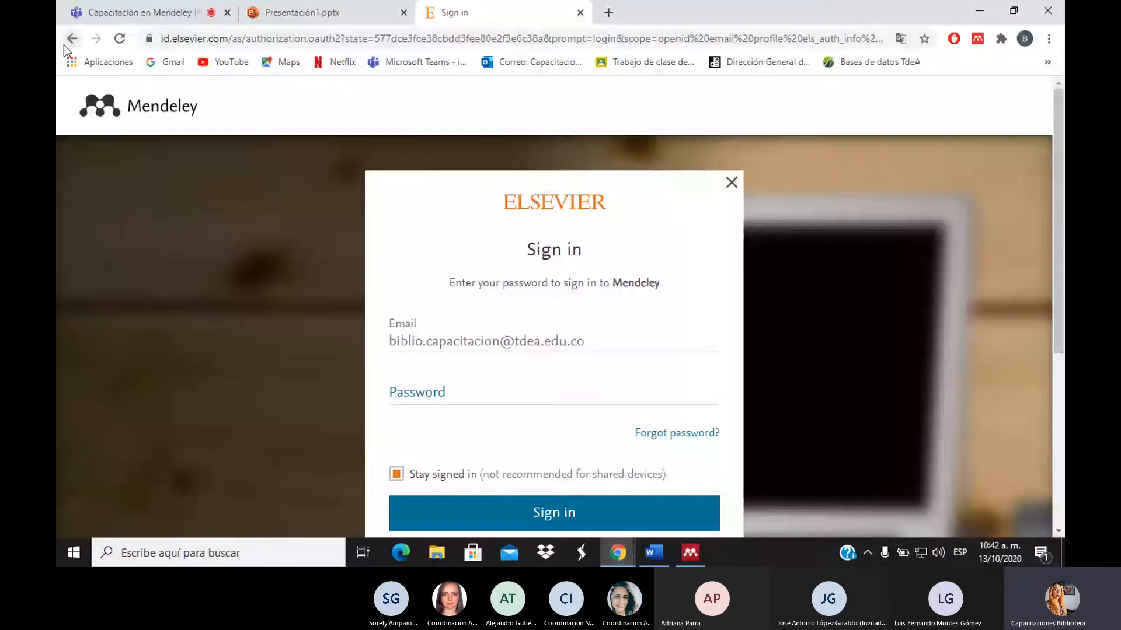
{"action": "left_click", "coordinate": [64, 46]}
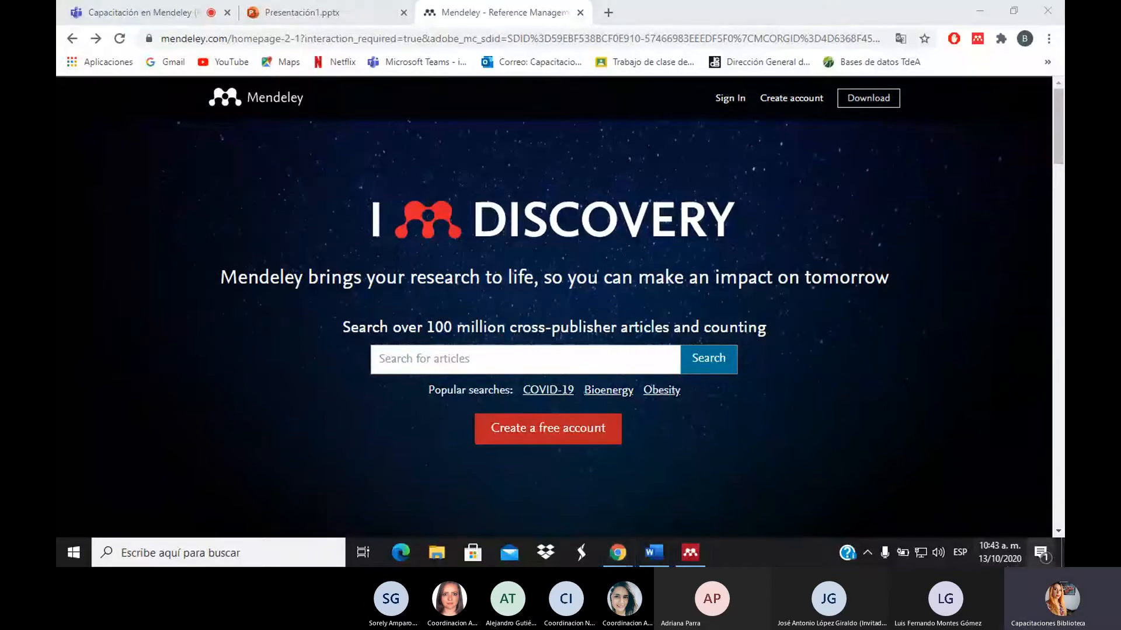
Step: Switch to Mendeley Desktop and display its document library
{"action": "left_click", "coordinate": [682, 555]}
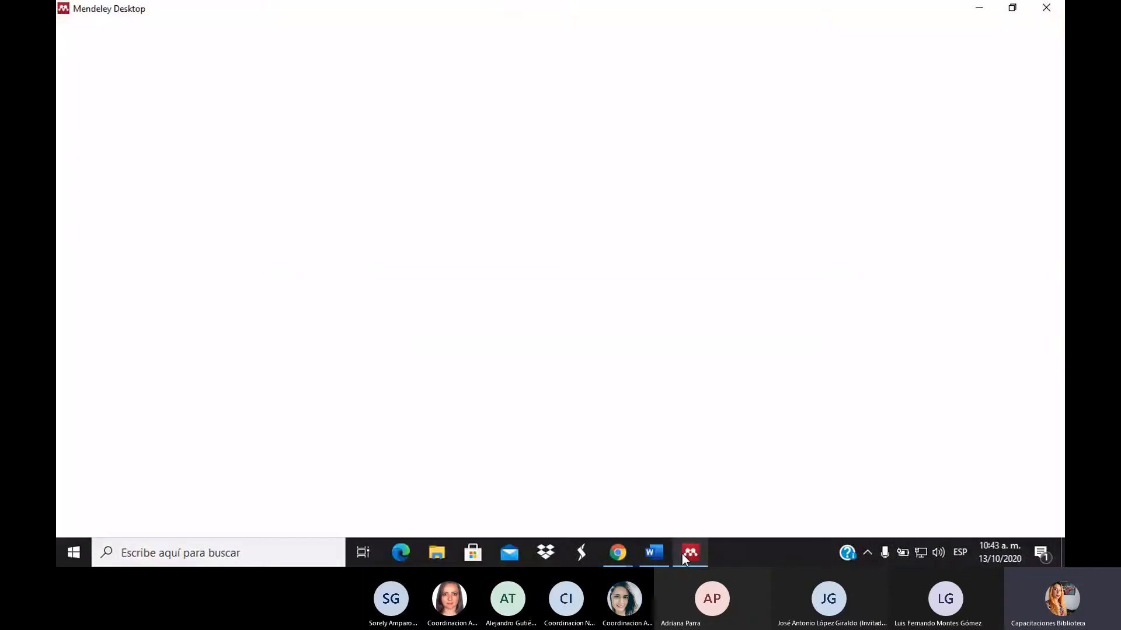
{"action": "left_click", "coordinate": [683, 554]}
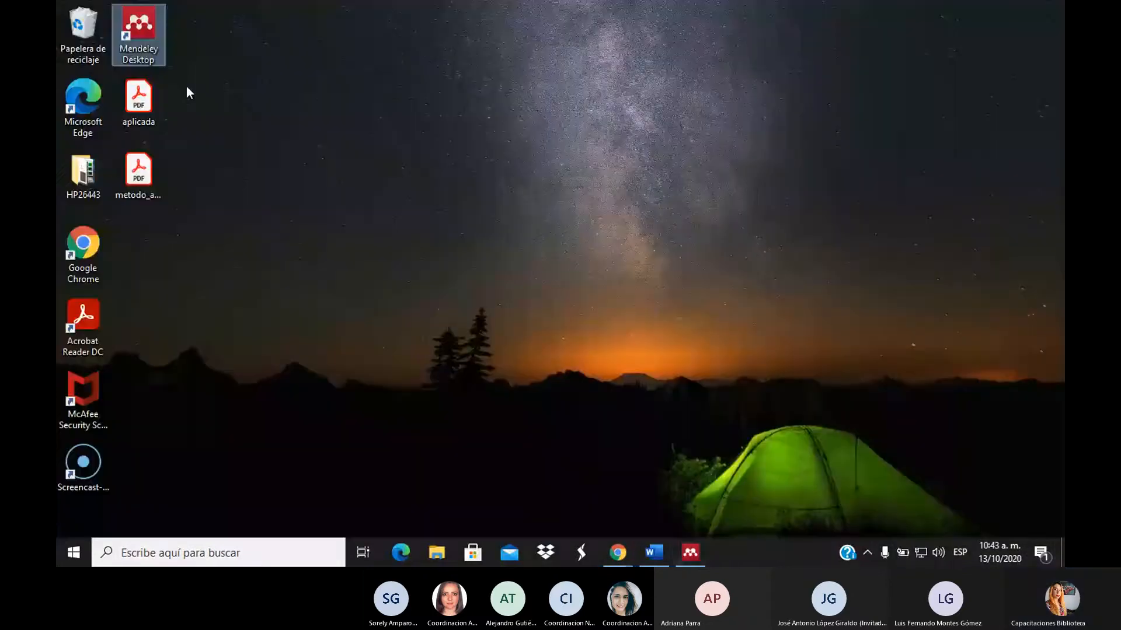
{"action": "left_click", "coordinate": [697, 565]}
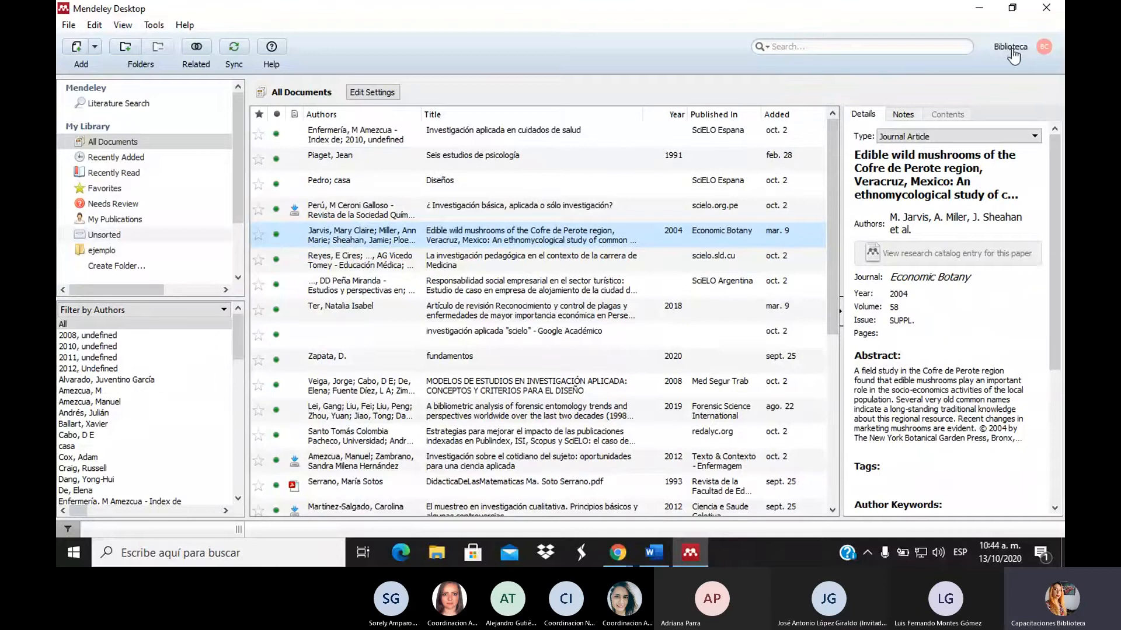
Step: Open the account's online profile from Mendeley Desktop and return to the document library
{"action": "left_click", "coordinate": [1044, 48]}
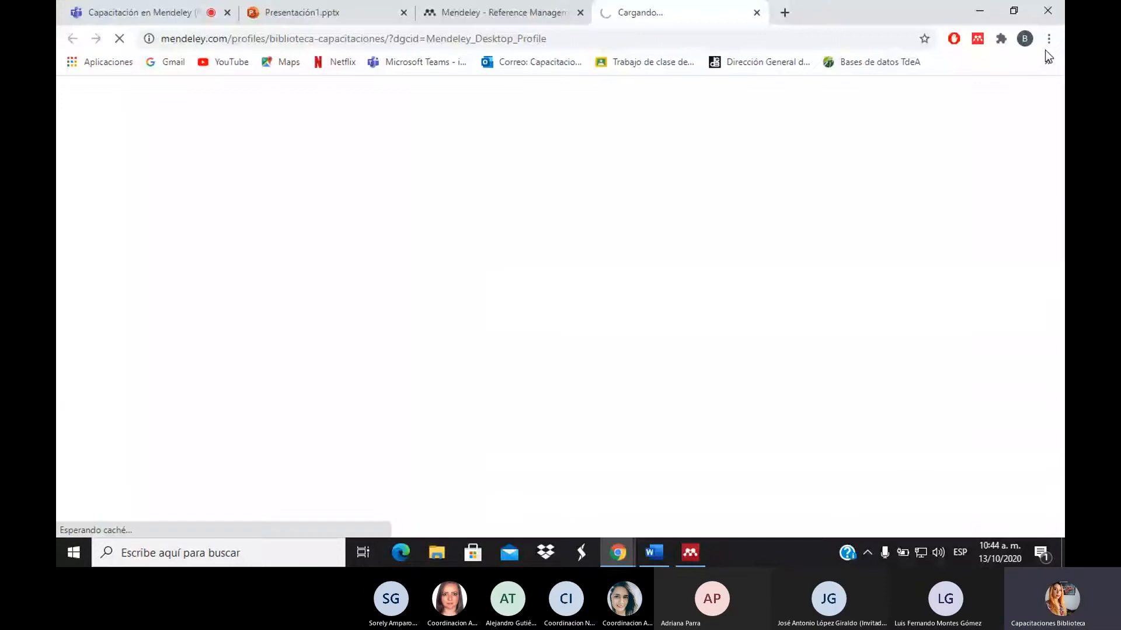
{"action": "left_click", "coordinate": [756, 12]}
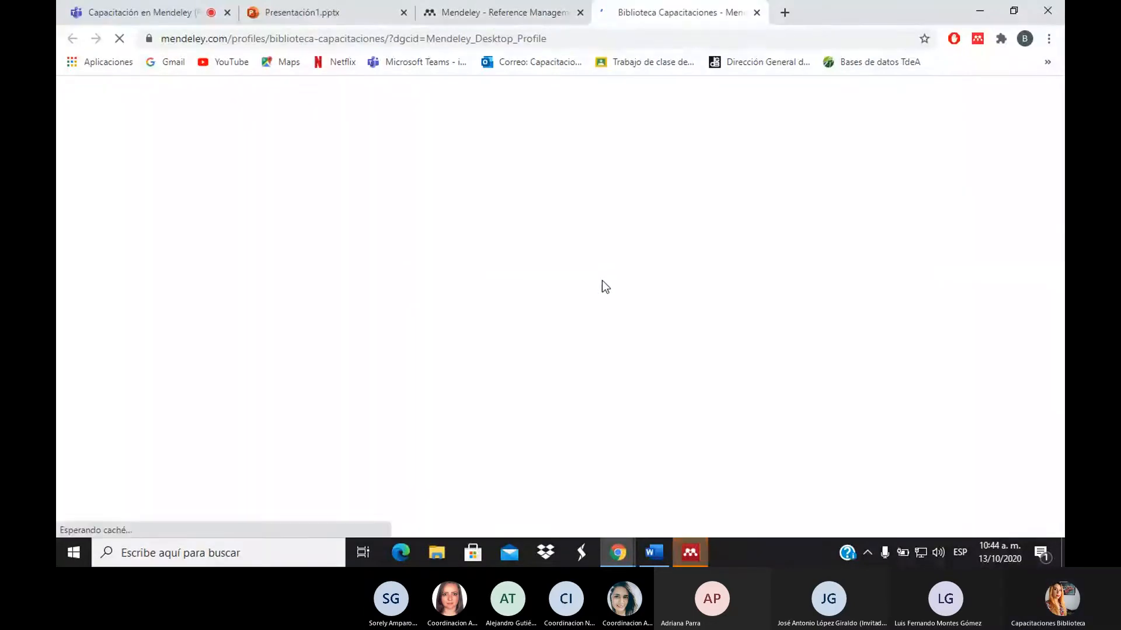
{"action": "left_click", "coordinate": [698, 551]}
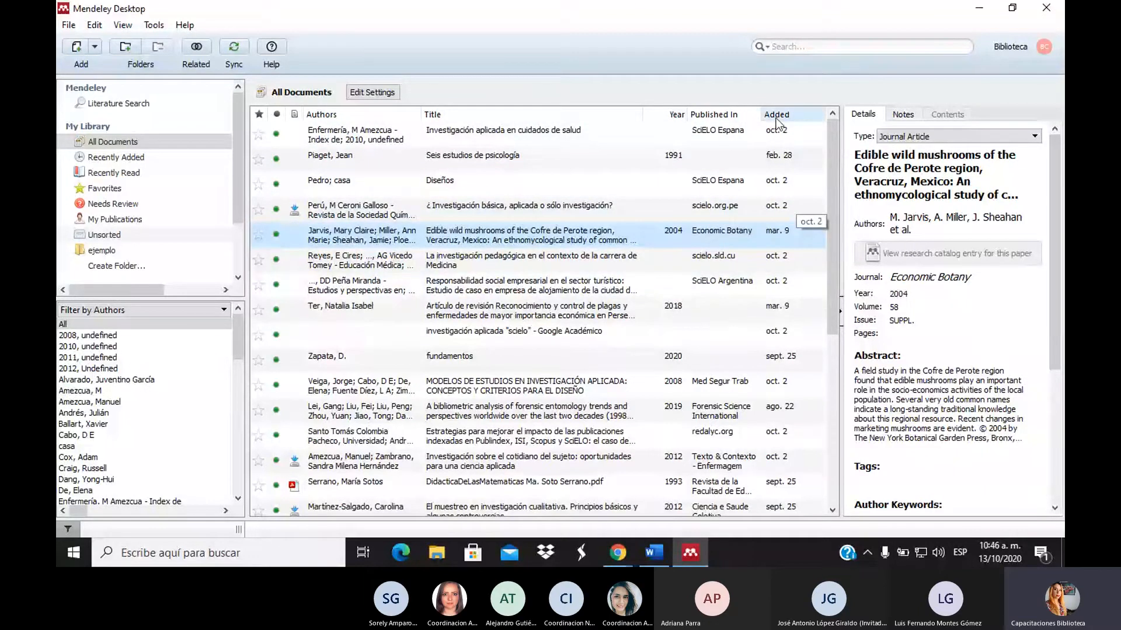
Step: Sort the All Documents list by title in both directions, by authors, and finally by year
{"action": "left_click", "coordinate": [442, 116]}
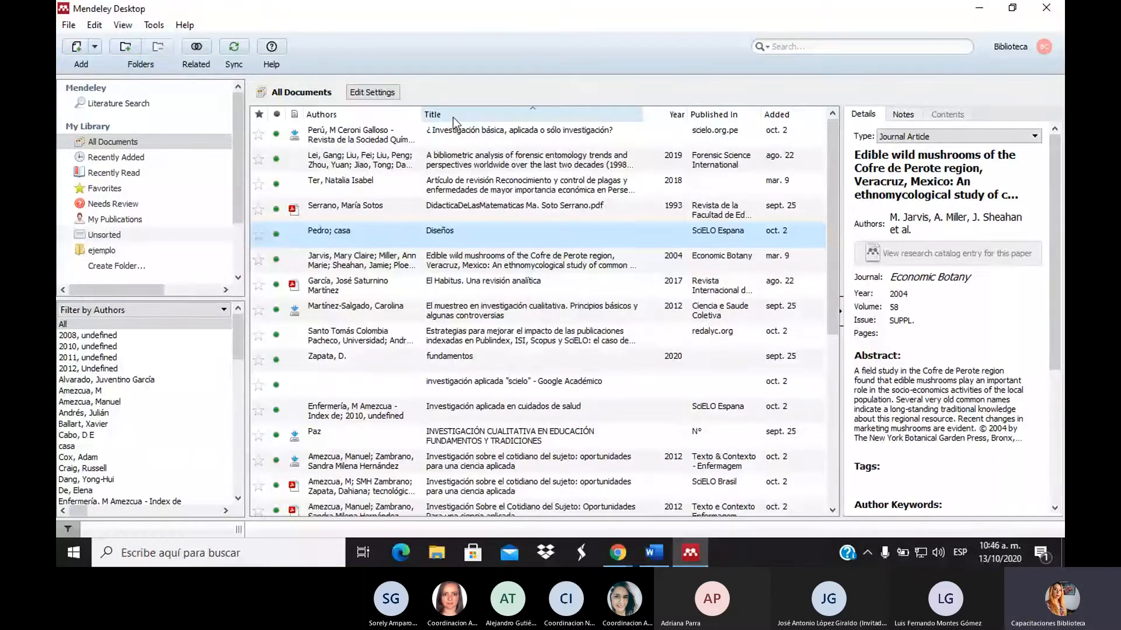
{"action": "left_click", "coordinate": [451, 116]}
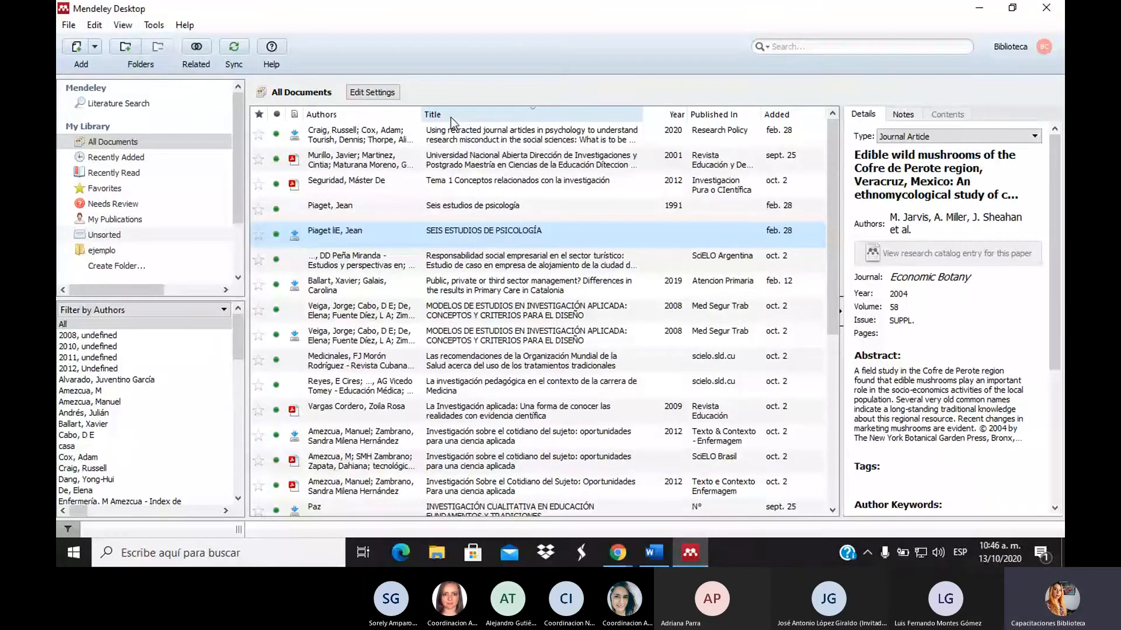
{"action": "left_click", "coordinate": [451, 117]}
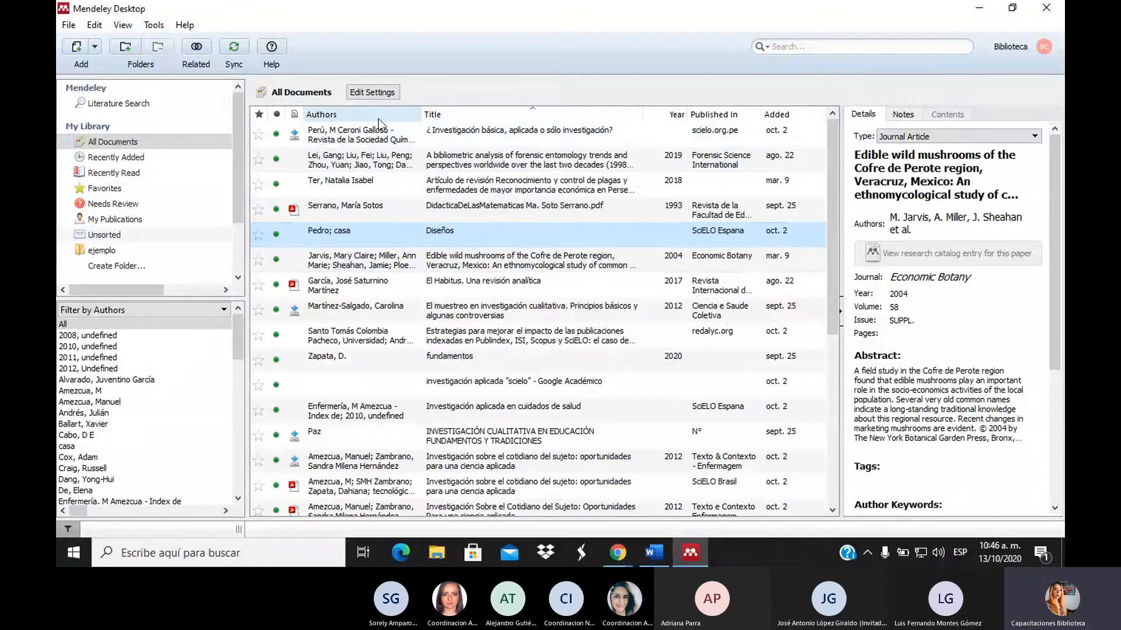
{"action": "left_click", "coordinate": [355, 120]}
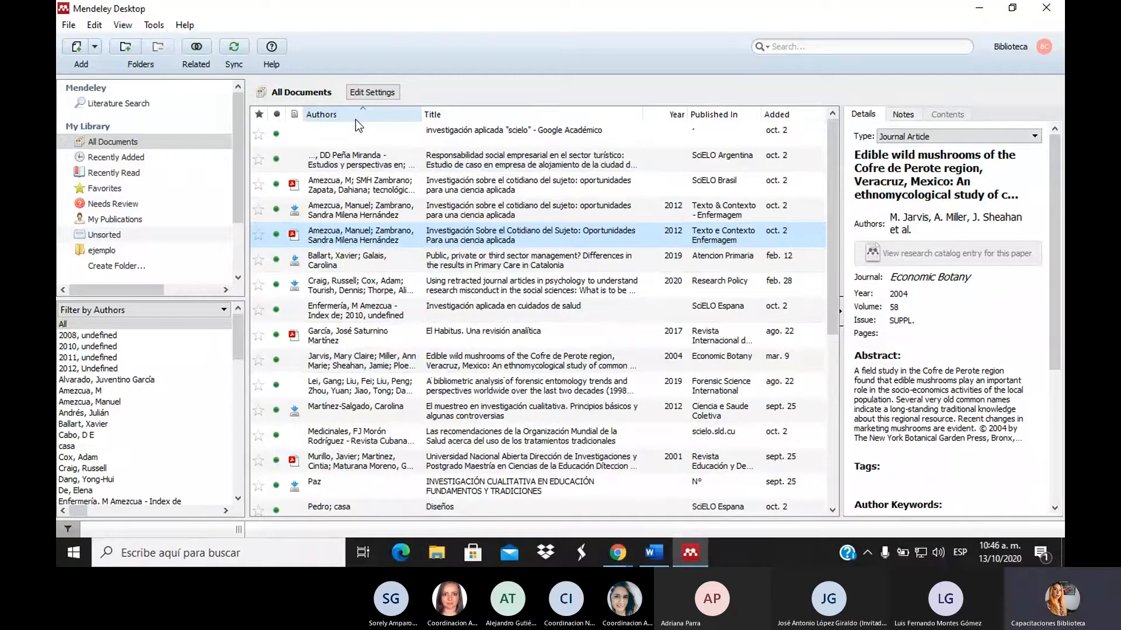
{"action": "left_click", "coordinate": [674, 114]}
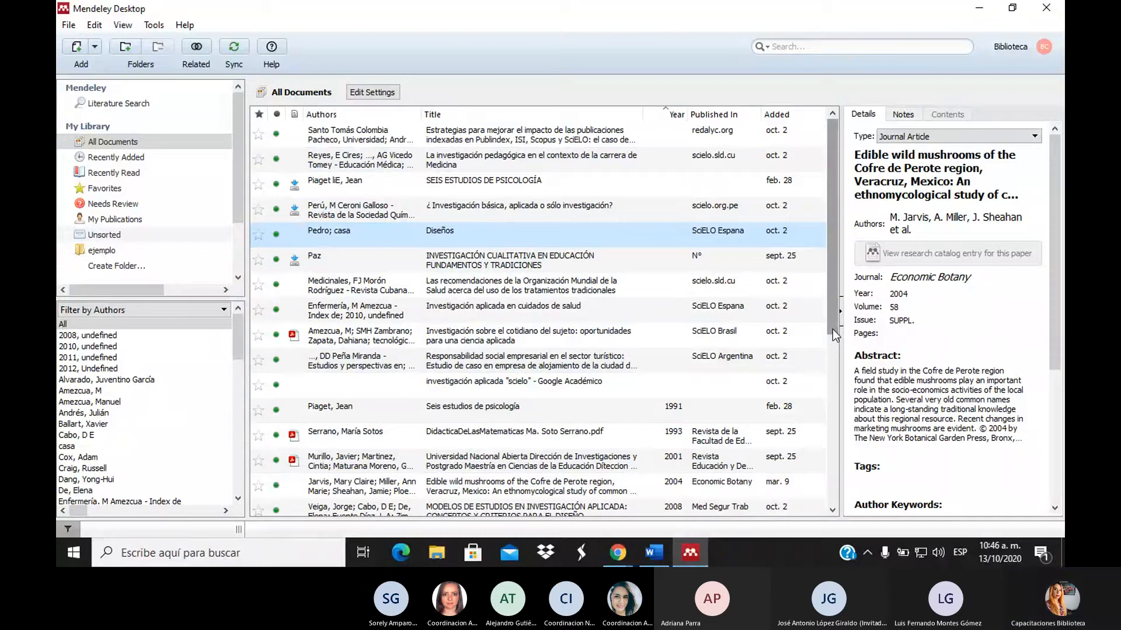
Step: Look through the year-sorted All Documents list and re-sort it by date added, newest first
{"action": "left_click_drag", "start_coordinate": [832, 329], "coordinate": [829, 497]}
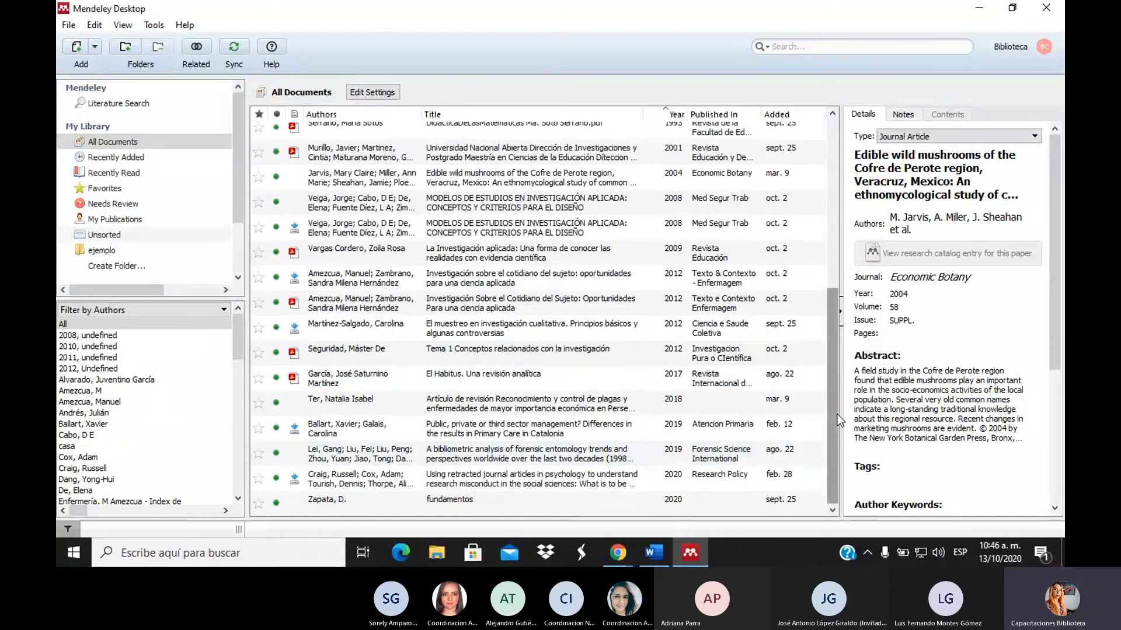
{"action": "left_click_drag", "start_coordinate": [833, 403], "coordinate": [833, 232]}
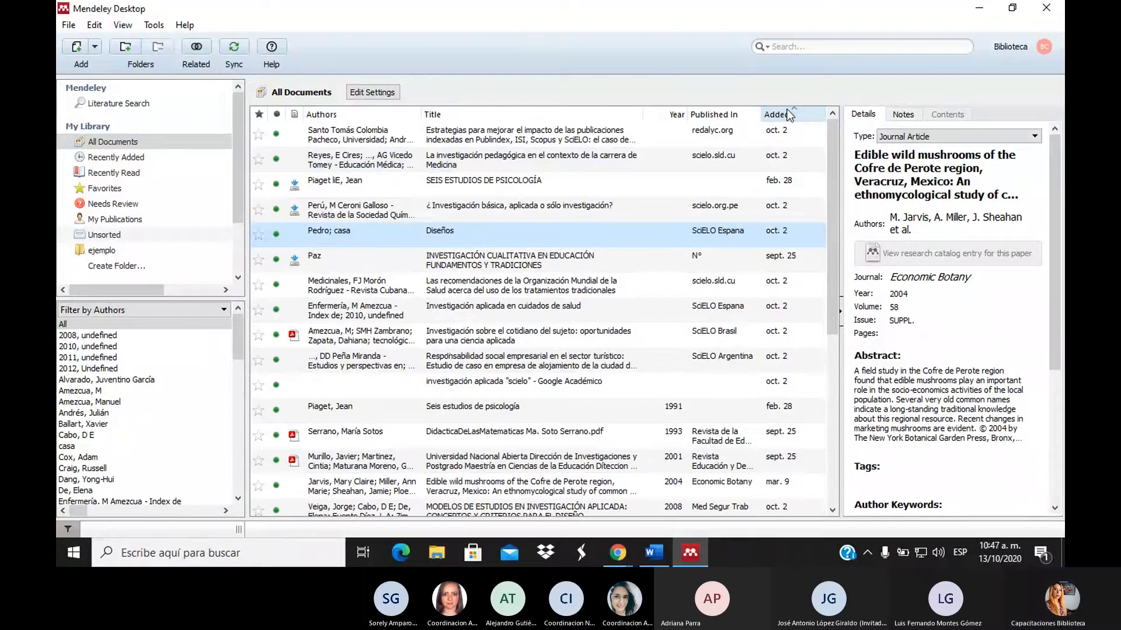
{"action": "left_click", "coordinate": [786, 115]}
{"action": "left_click", "coordinate": [786, 115]}
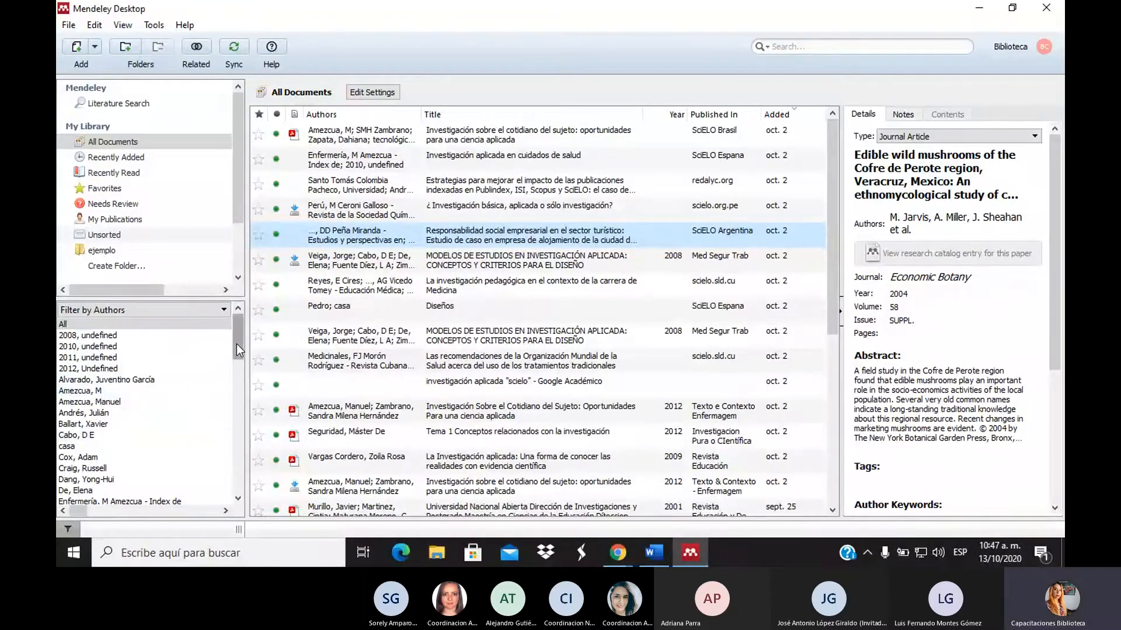
Step: Look through the whole Filter by Authors list and return to its beginning
{"action": "left_click_drag", "start_coordinate": [236, 344], "coordinate": [233, 490]}
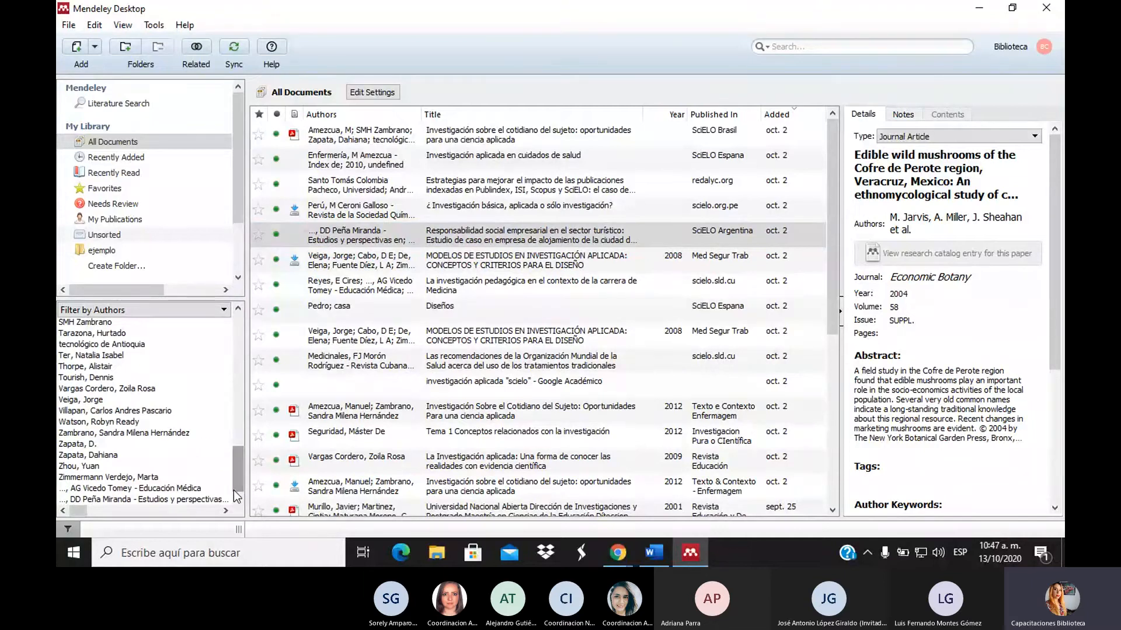
{"action": "left_click", "coordinate": [241, 370]}
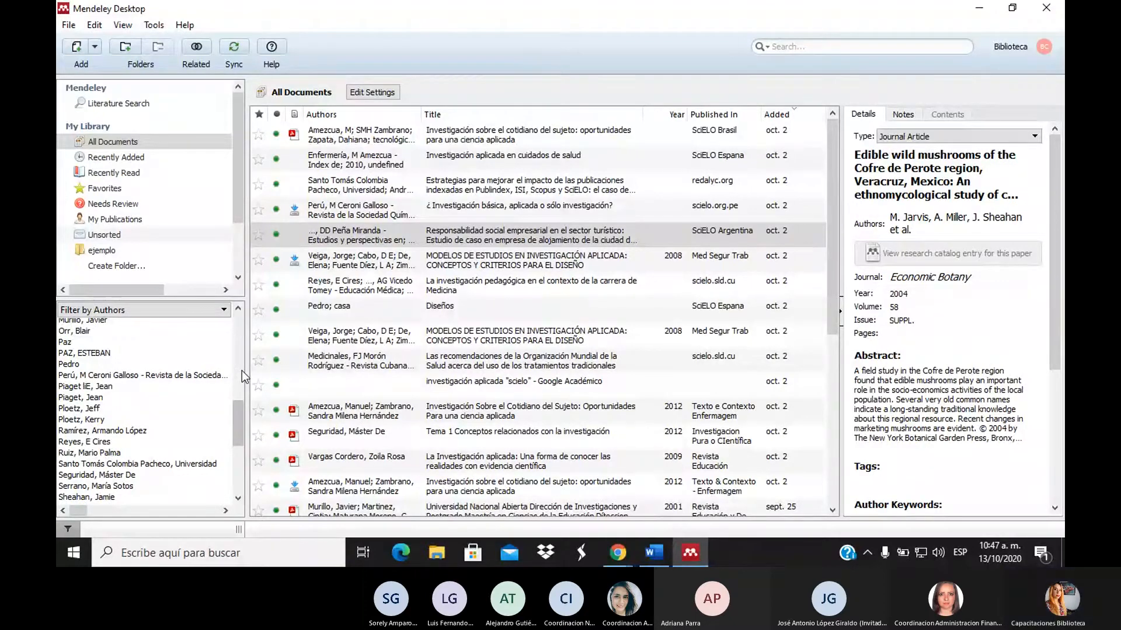
{"action": "left_click", "coordinate": [241, 370]}
{"action": "left_click_drag", "start_coordinate": [242, 370], "coordinate": [236, 320]}
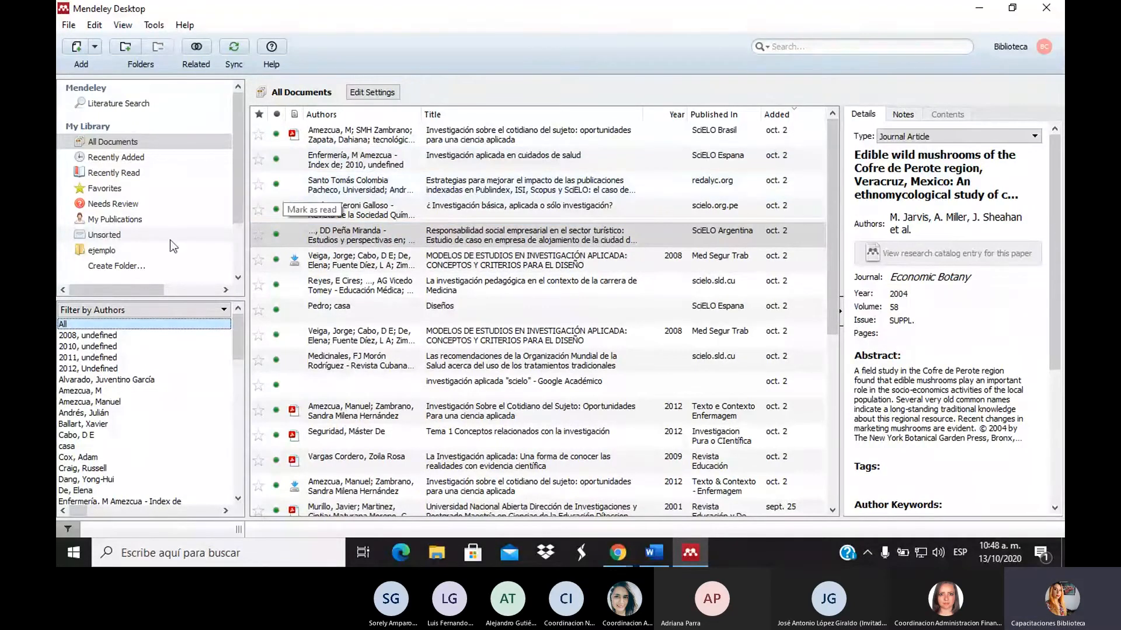
Step: Open the ejemplo folder and compare the details of its first two documents
{"action": "left_click", "coordinate": [101, 253]}
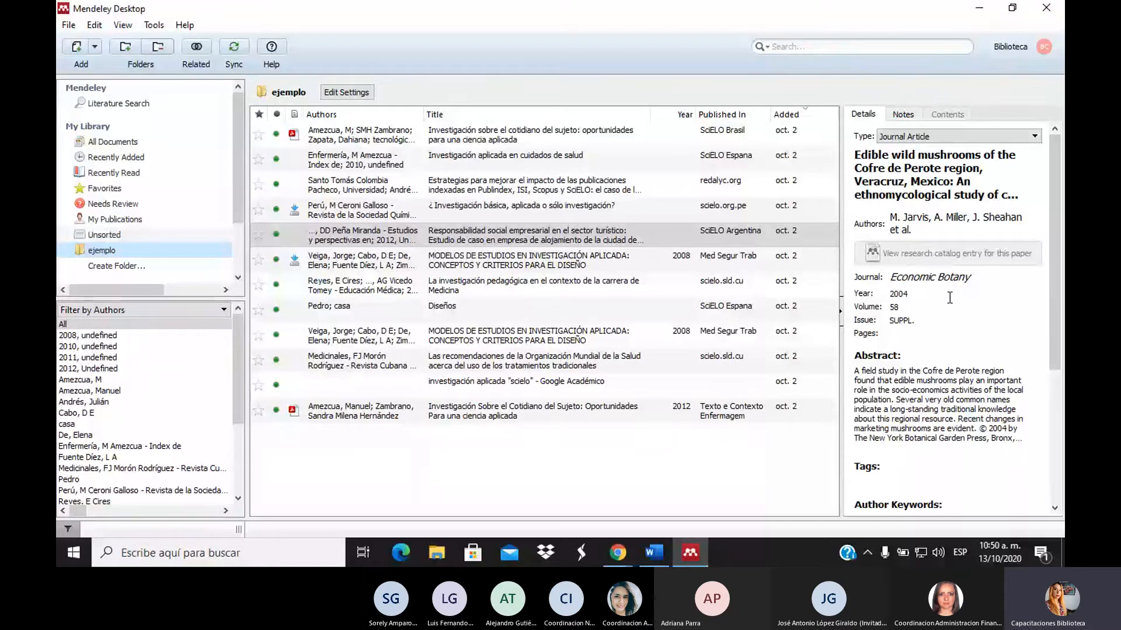
{"action": "left_click", "coordinate": [607, 158]}
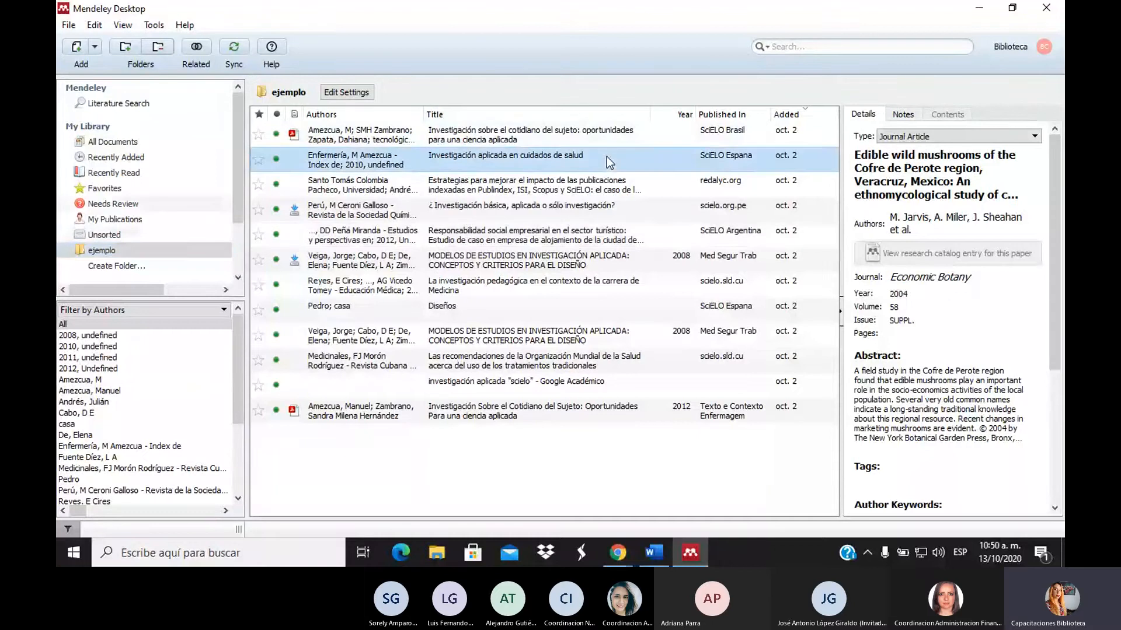
{"action": "left_click", "coordinate": [621, 129]}
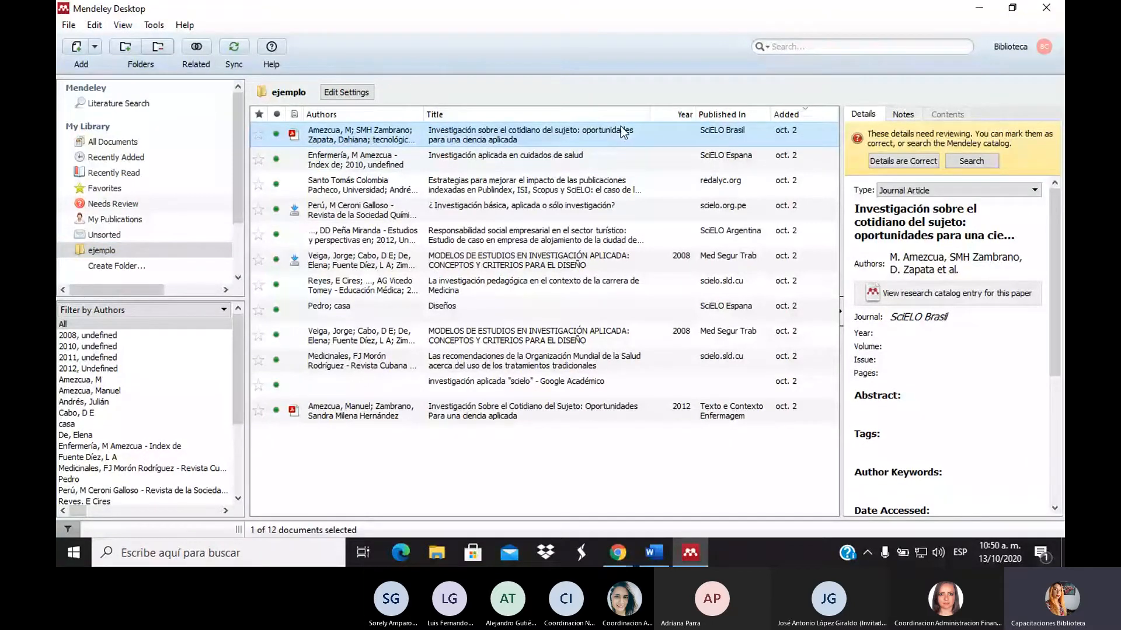
{"action": "left_click", "coordinate": [612, 160]}
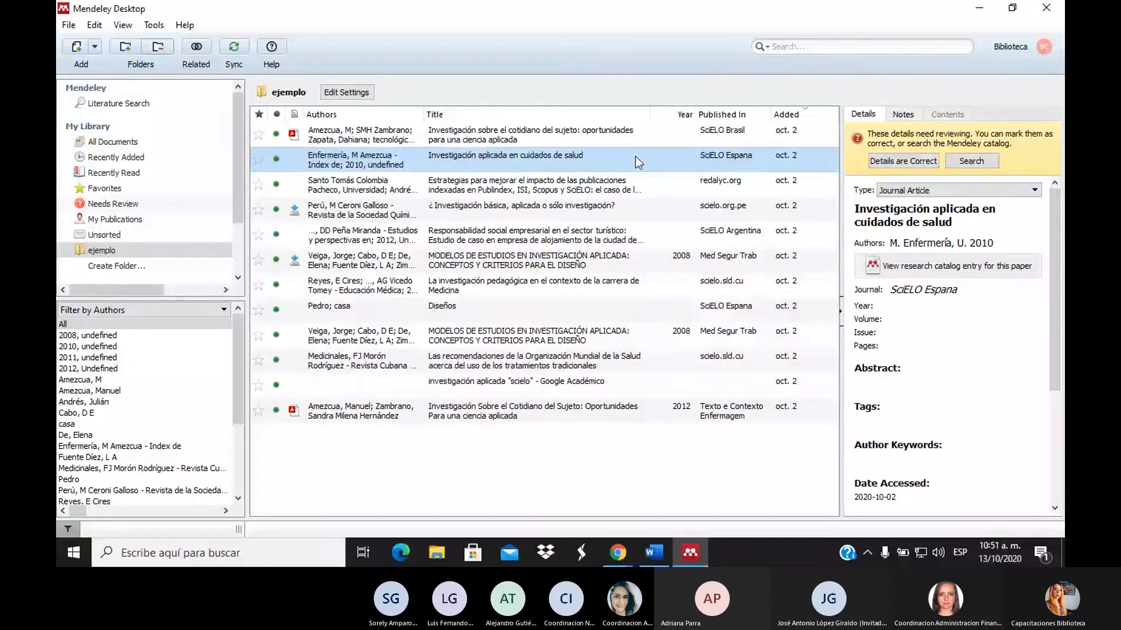
{"action": "left_click", "coordinate": [637, 139]}
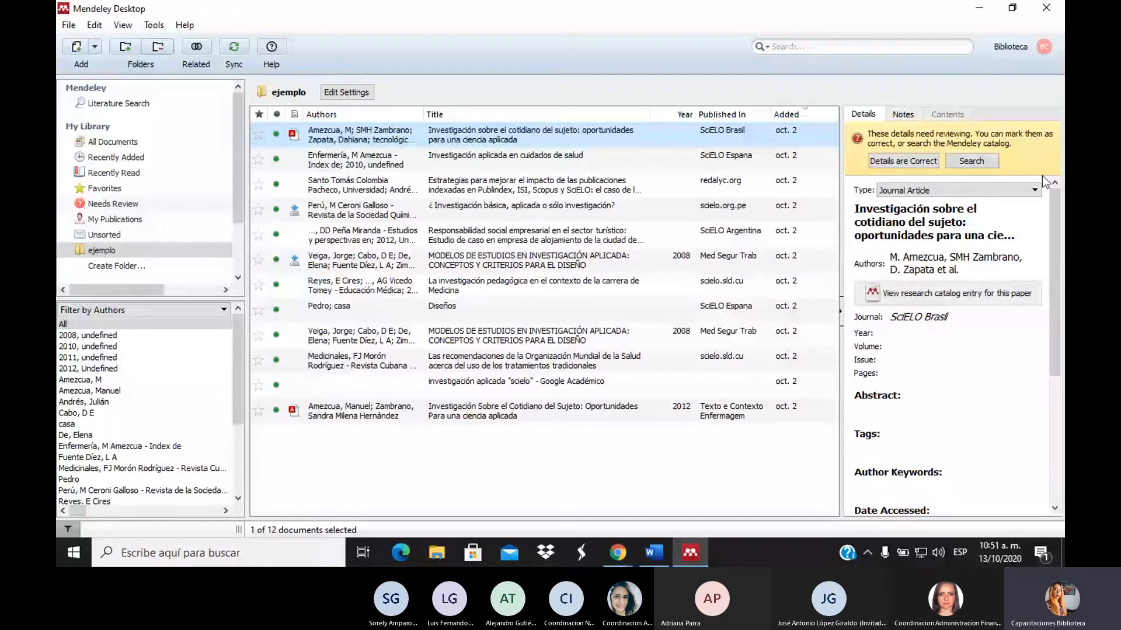
Step: Examine the document type options and full author list of "Investigación sobre el cotidiano del sujeto", leaving both unchanged
{"action": "left_click", "coordinate": [942, 191]}
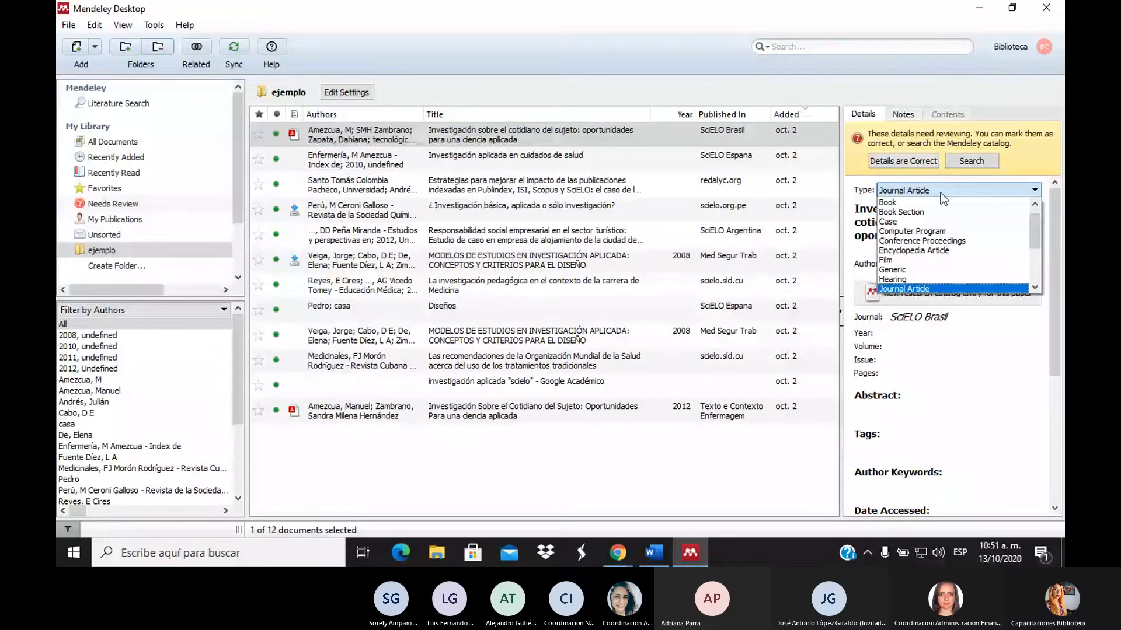
{"action": "left_click", "coordinate": [940, 193]}
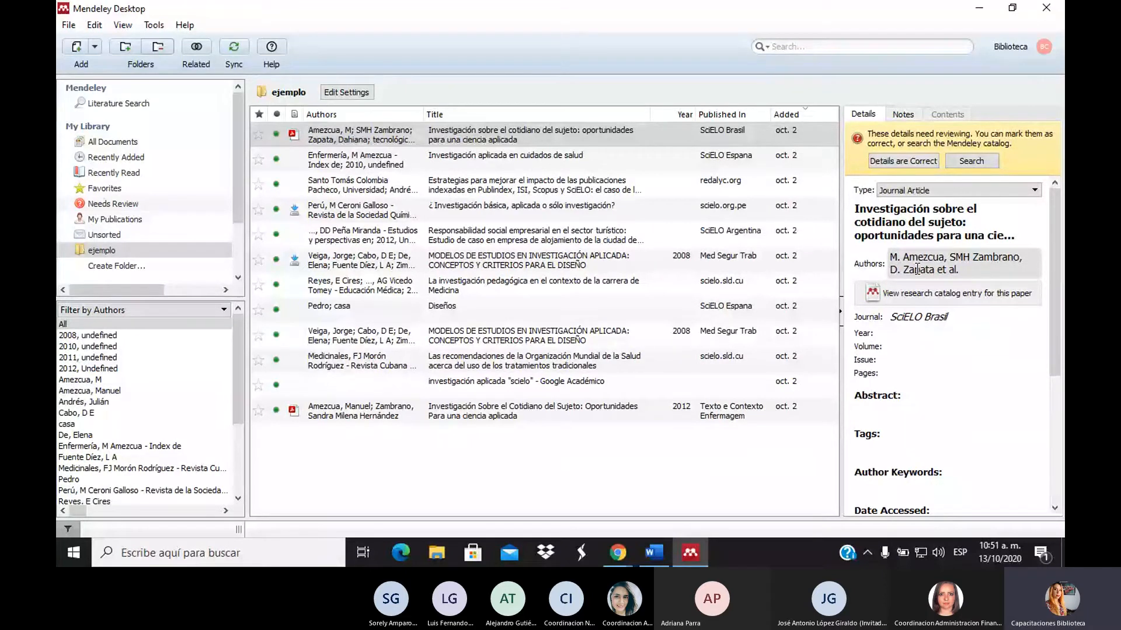
{"action": "left_click", "coordinate": [949, 271]}
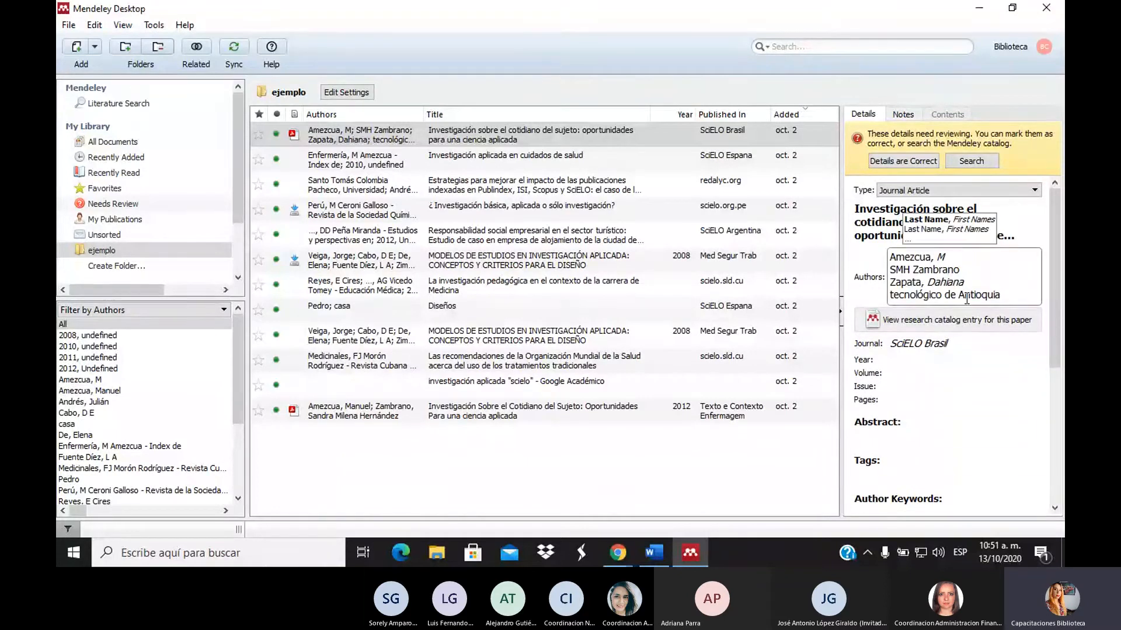
{"action": "left_click", "coordinate": [767, 467]}
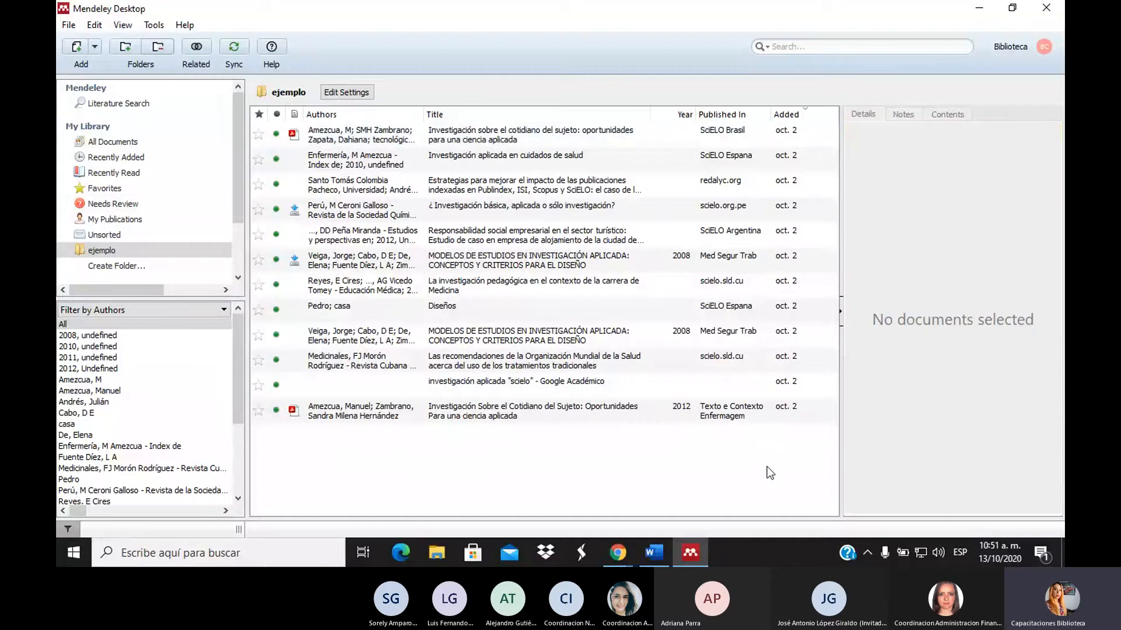
{"action": "left_click", "coordinate": [698, 135]}
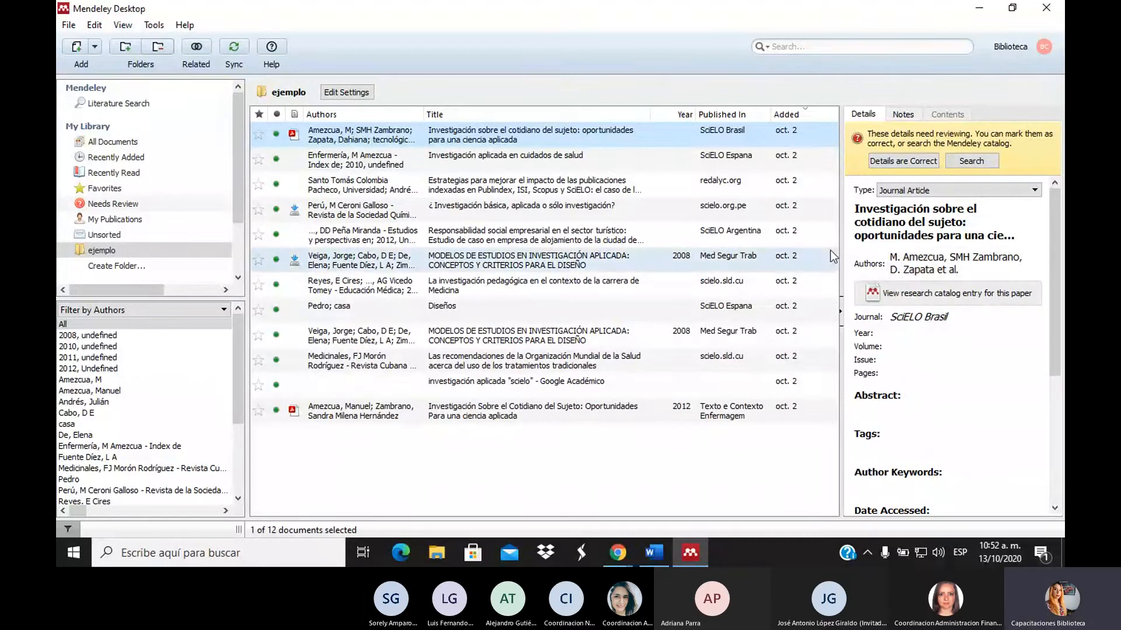
Step: Remove "Index de" and the "2010, Undefined" entry from the authors of "Investigación aplicada en cuidados de salud"
{"action": "left_click", "coordinate": [635, 160]}
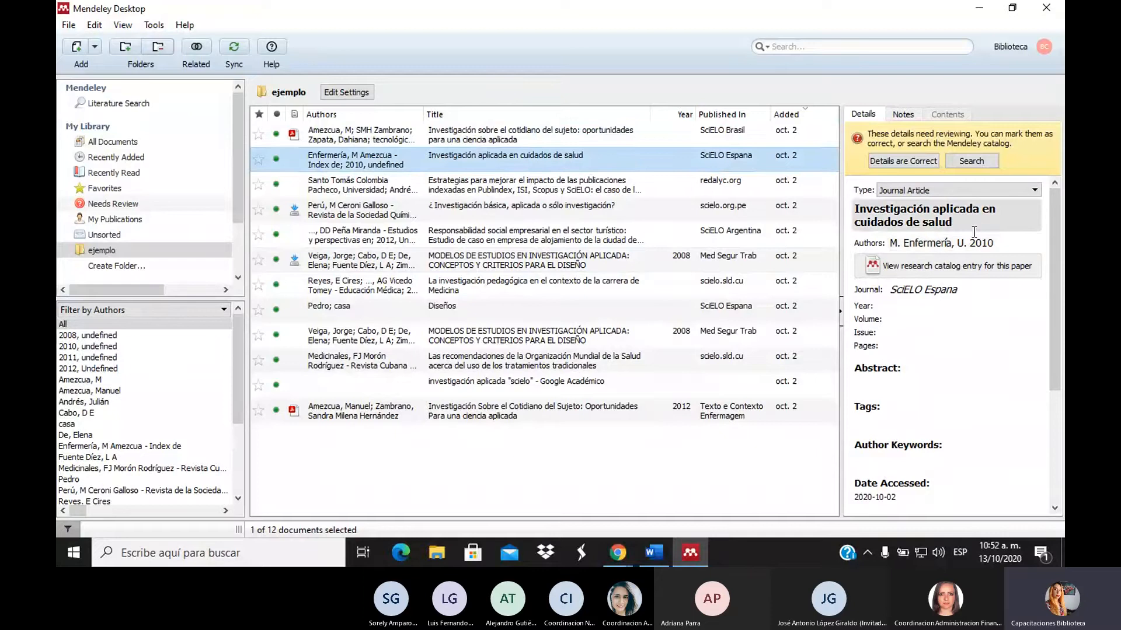
{"action": "left_click", "coordinate": [908, 242]}
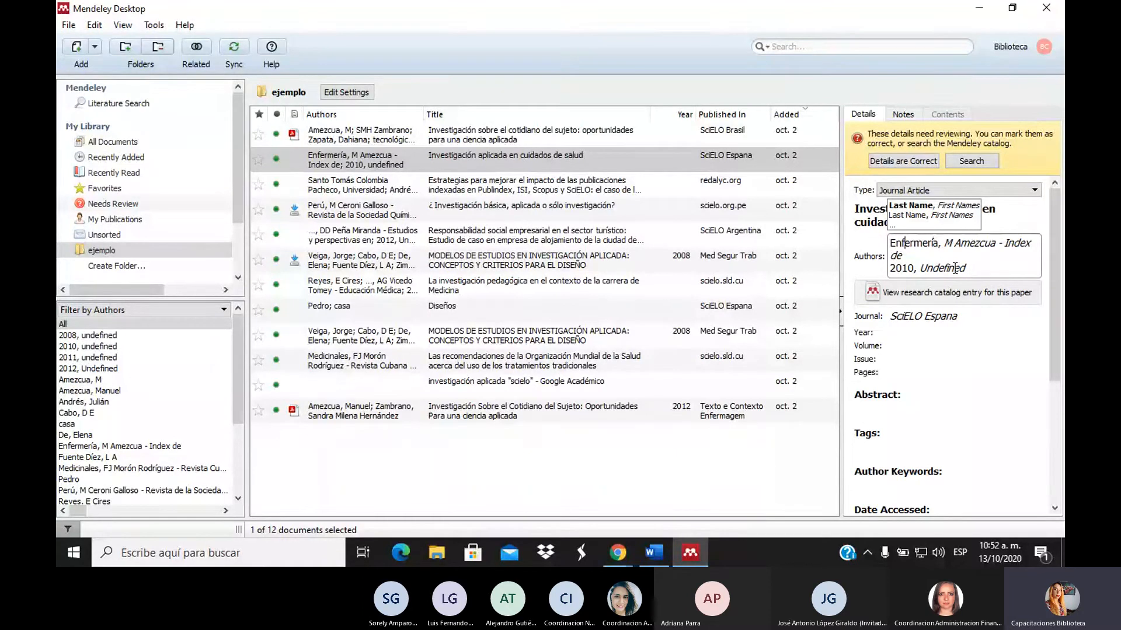
{"action": "left_click_drag", "start_coordinate": [968, 268], "coordinate": [893, 258]}
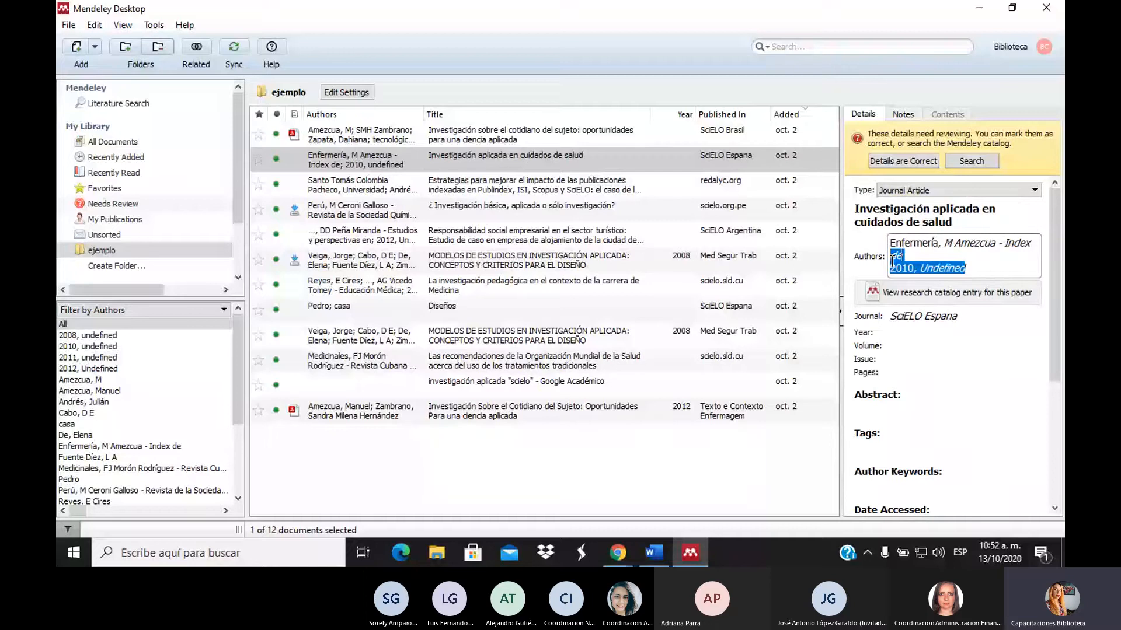
{"action": "key", "text": "BackSpace"}
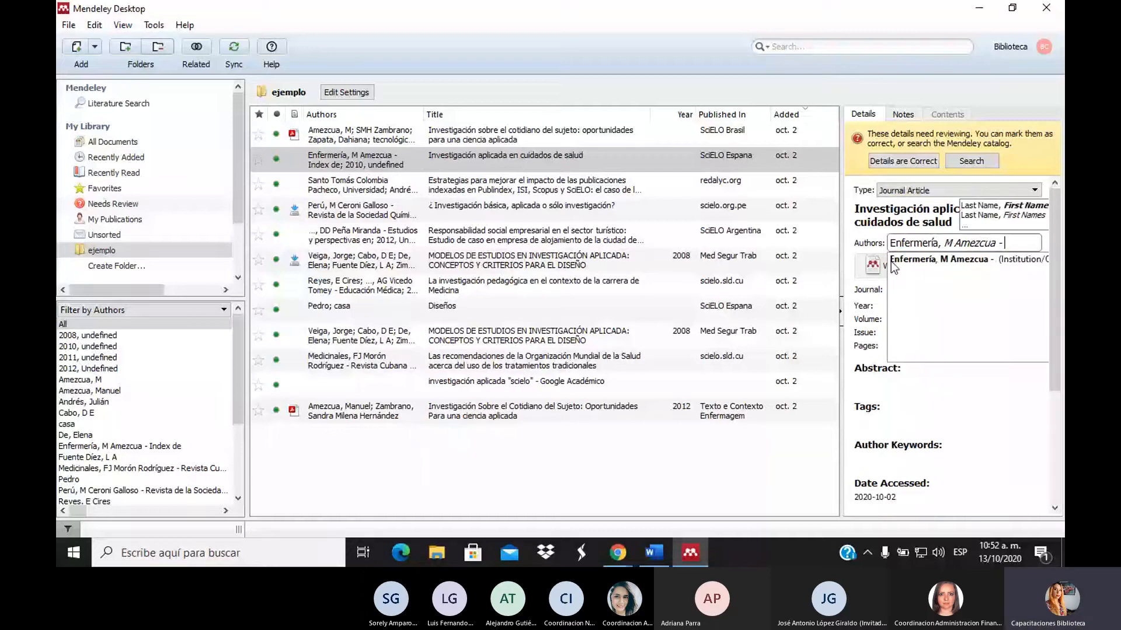
{"action": "left_click", "coordinate": [745, 450]}
{"action": "left_click", "coordinate": [738, 160]}
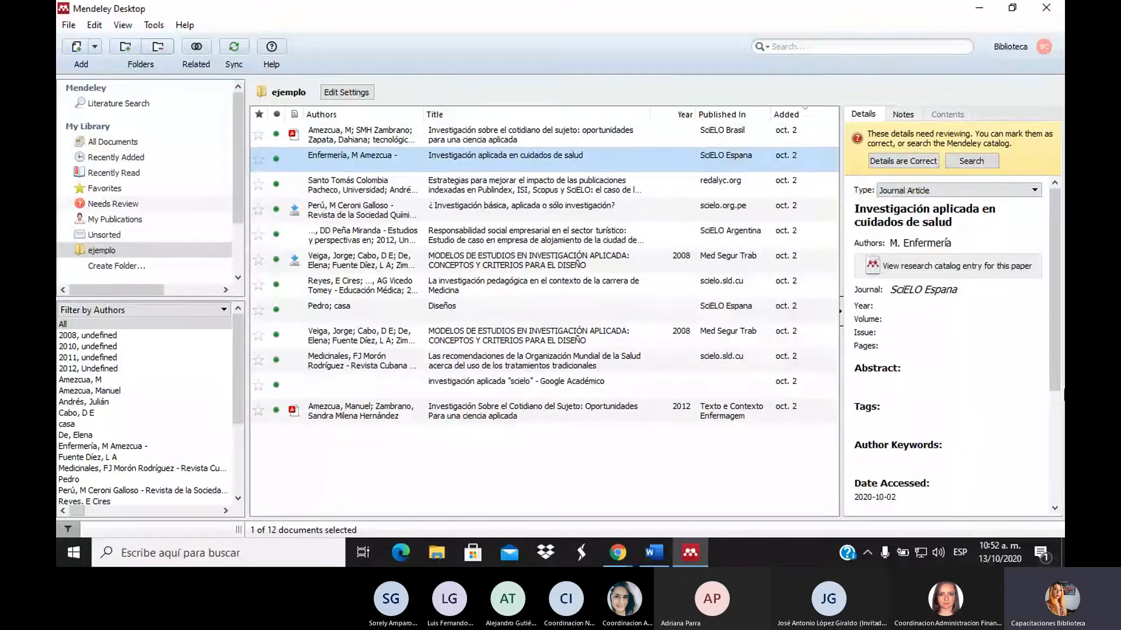
Step: Examine the URL, catalog ID and file fields of this document and the next three in the ejemplo folder
{"action": "left_click_drag", "start_coordinate": [1057, 375], "coordinate": [1057, 455]}
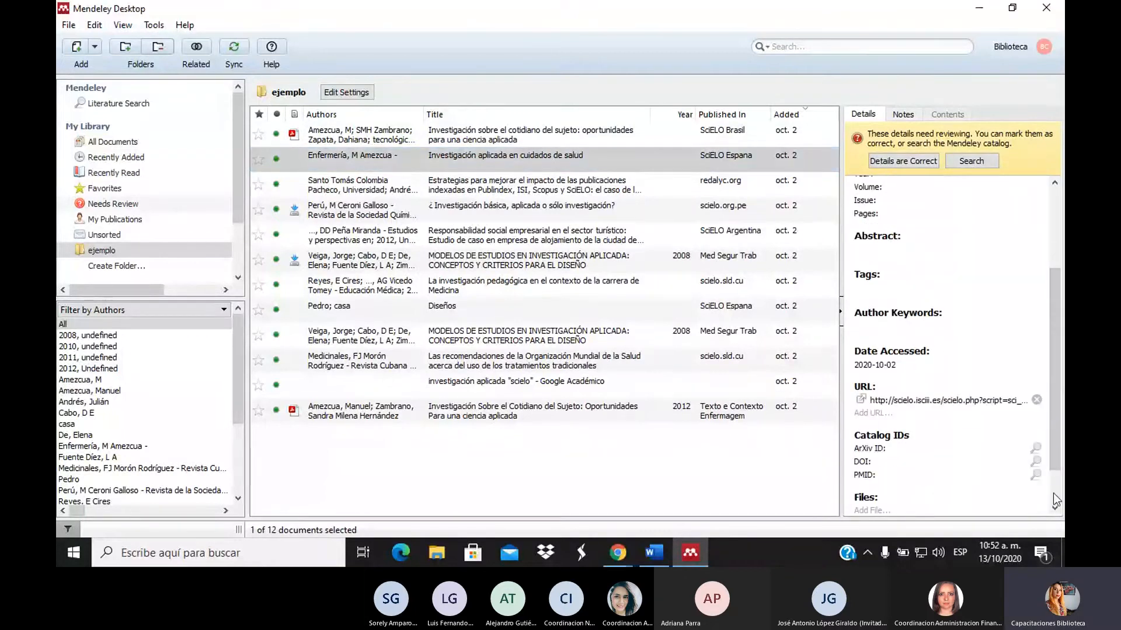
{"action": "left_click", "coordinate": [1052, 497]}
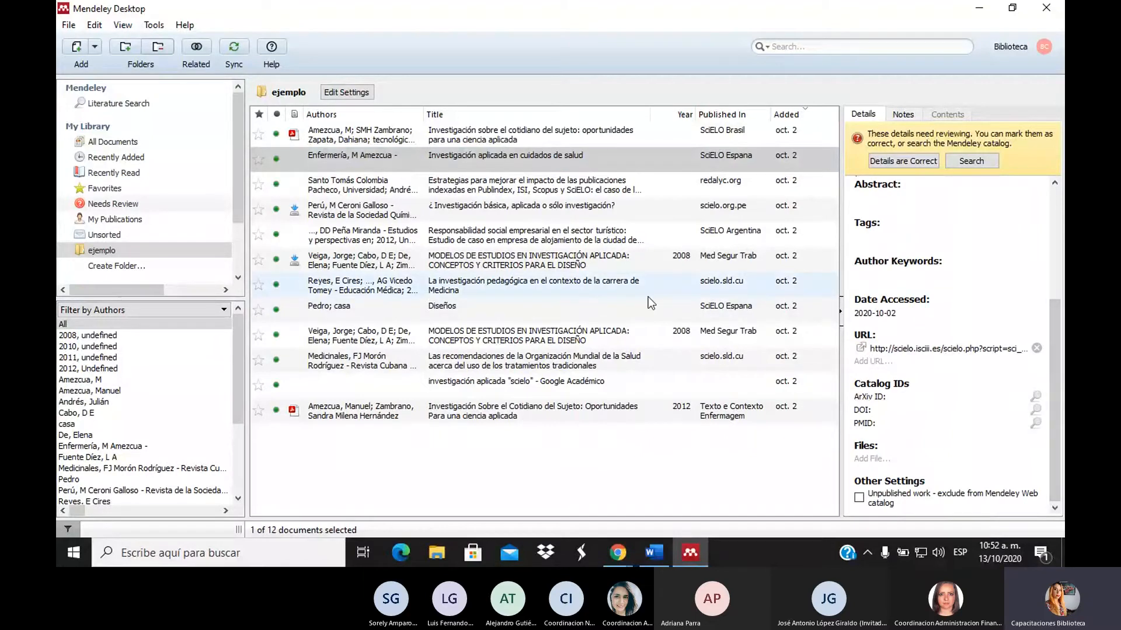
{"action": "left_click", "coordinate": [523, 196]}
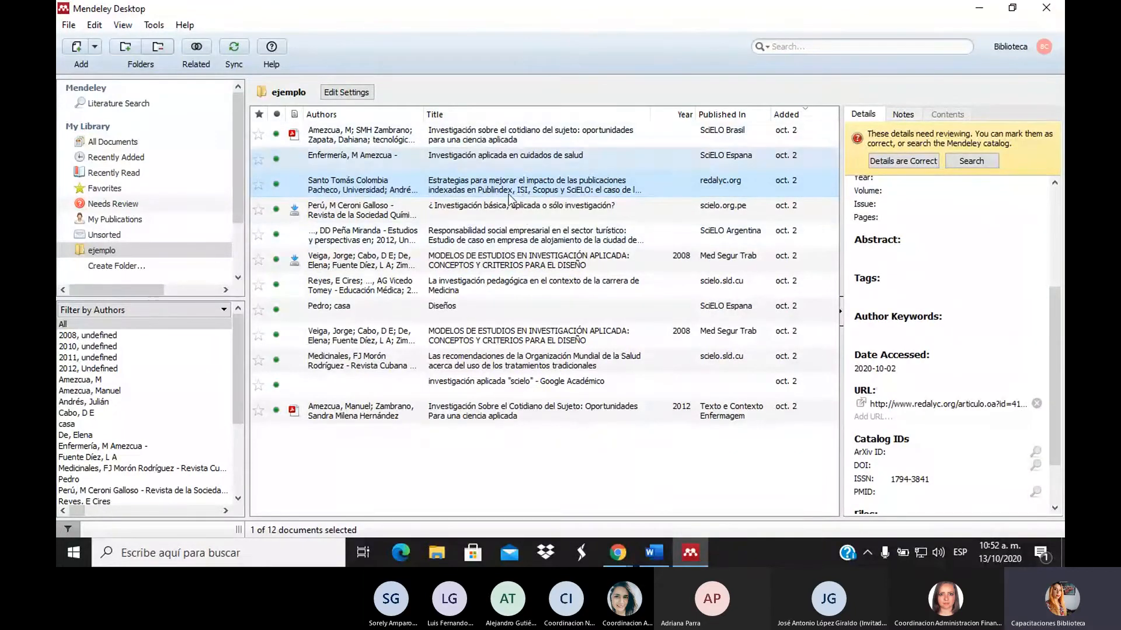
{"action": "left_click", "coordinate": [560, 209]}
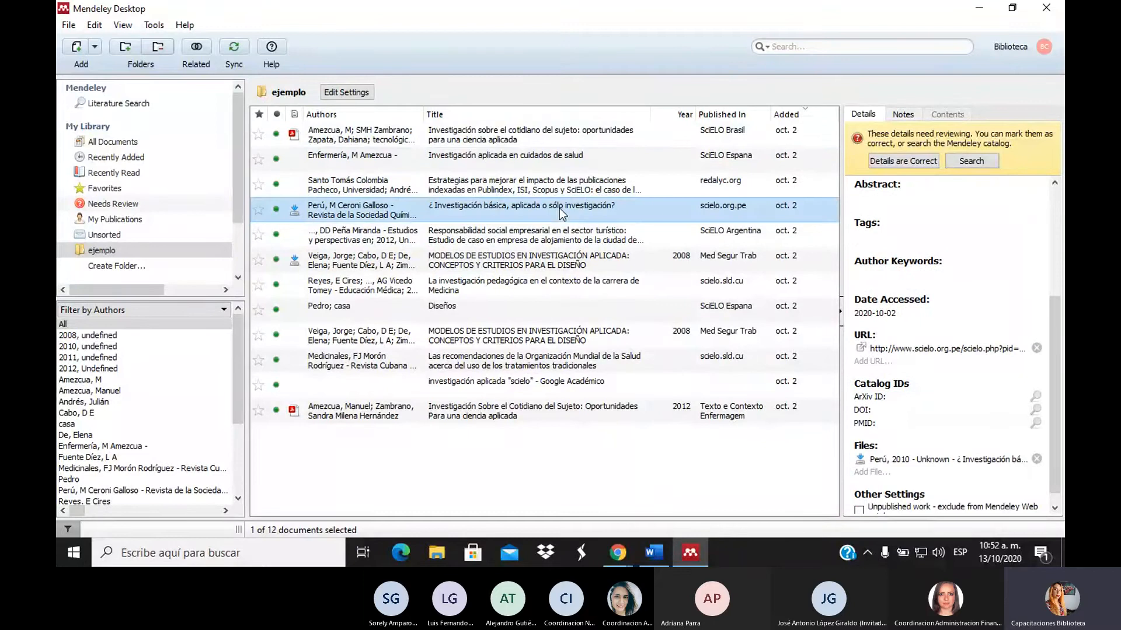
{"action": "left_click", "coordinate": [583, 240]}
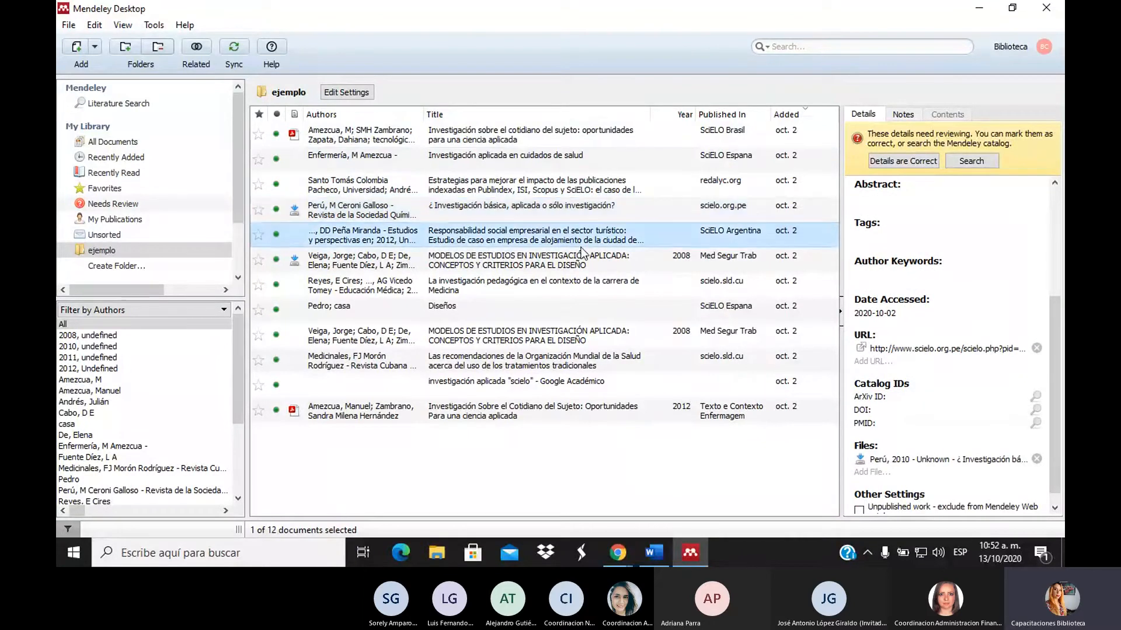
{"action": "left_click", "coordinate": [1055, 226]}
Step: Examine the type options and full author list of the first "MODELOS DE ESTUDIOS EN INVESTIGACIÓN APLICADA" document
{"action": "left_click", "coordinate": [724, 260]}
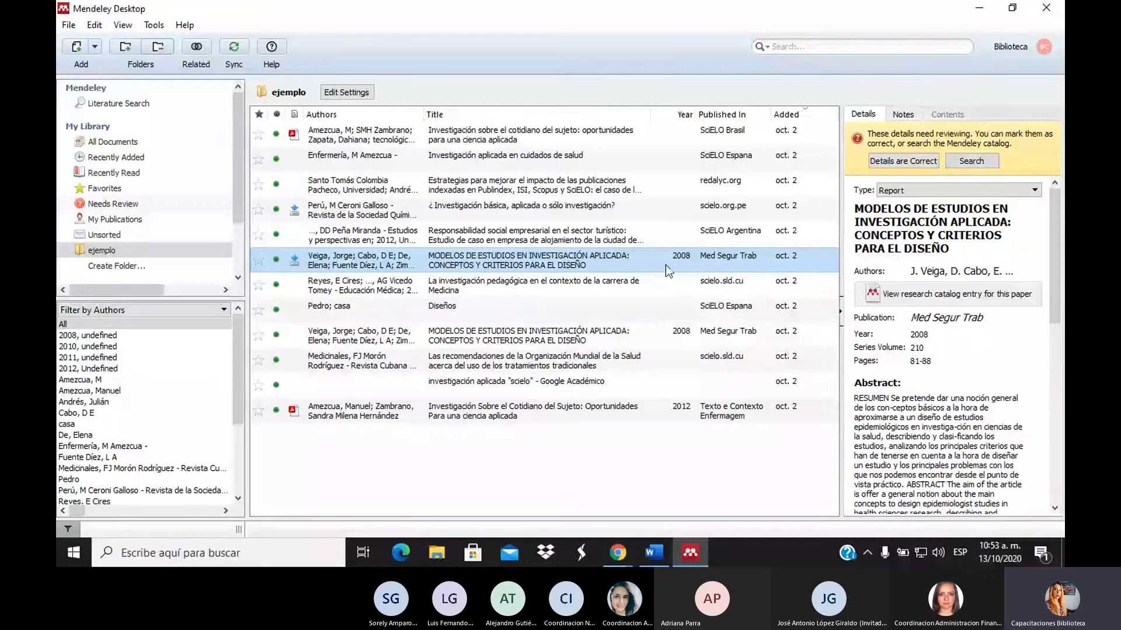
{"action": "left_click", "coordinate": [898, 193]}
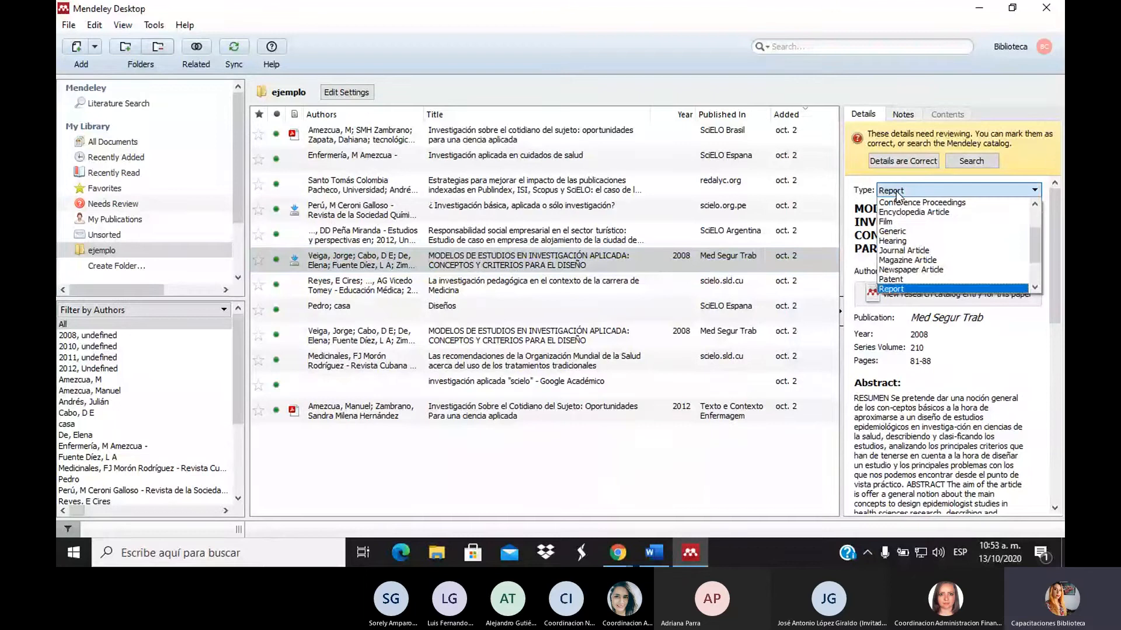
{"action": "left_click", "coordinate": [897, 193]}
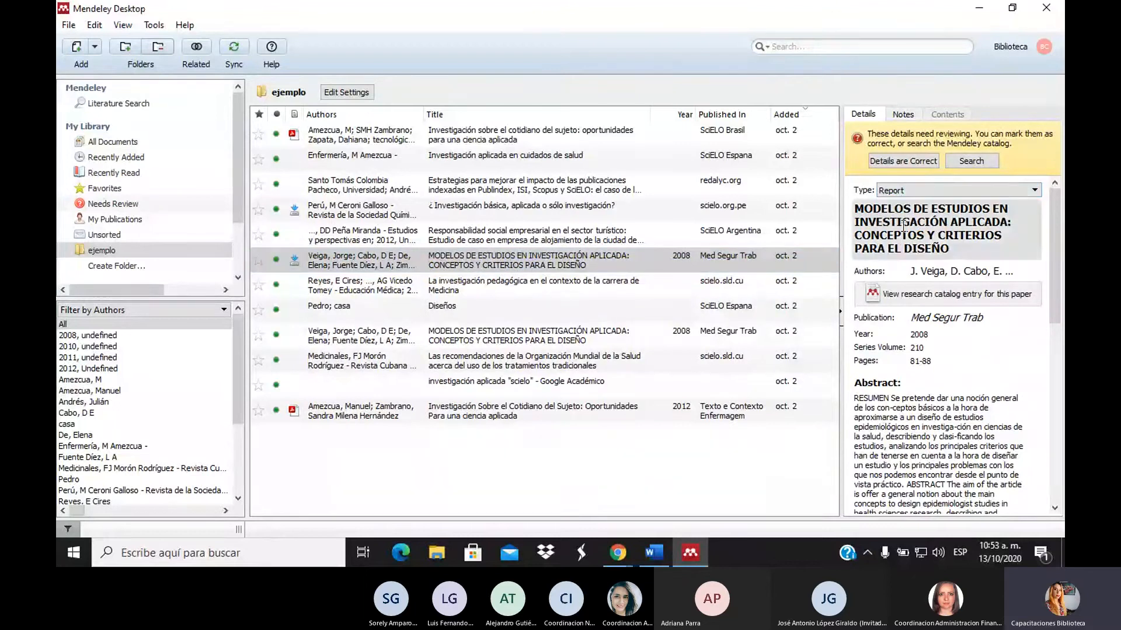
{"action": "left_click", "coordinate": [955, 275]}
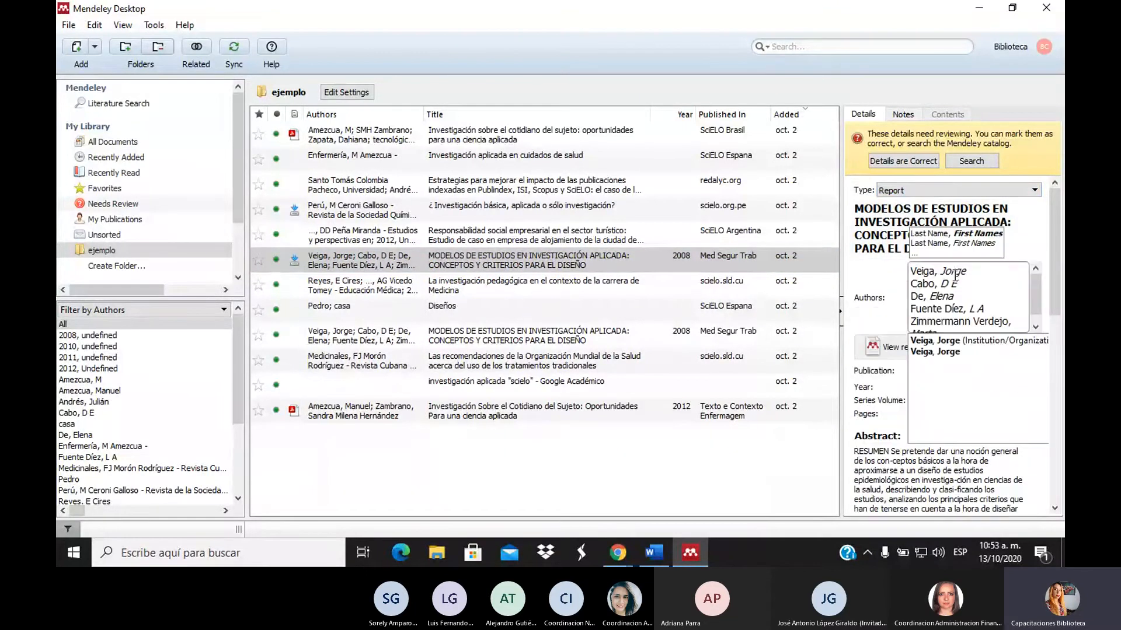
{"action": "left_click_drag", "start_coordinate": [1031, 302], "coordinate": [1028, 277]}
{"action": "left_click", "coordinate": [684, 485]}
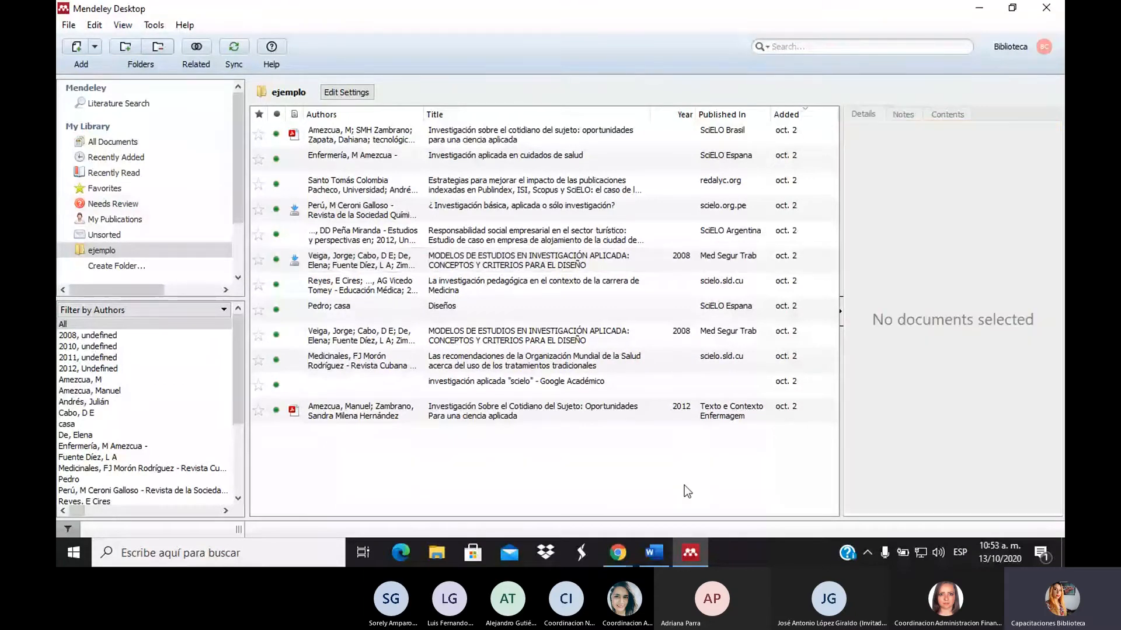
Step: Reselect the "MODELOS DE ESTUDIOS" report and examine its publication field, abstract and author keywords
{"action": "left_click", "coordinate": [705, 263]}
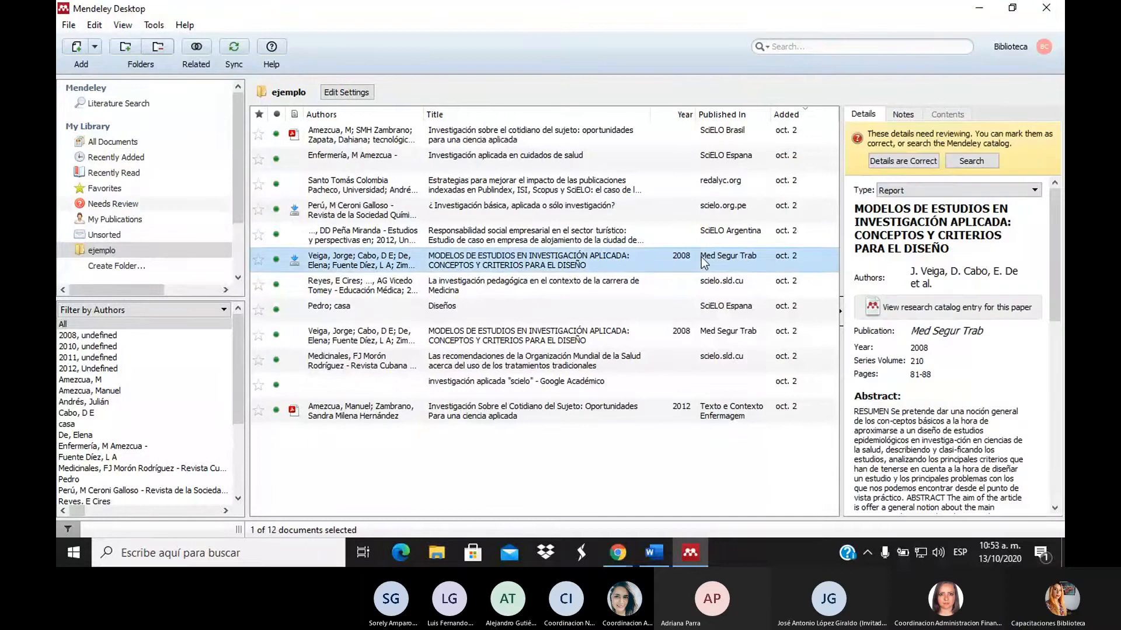
{"action": "left_click", "coordinate": [986, 336]}
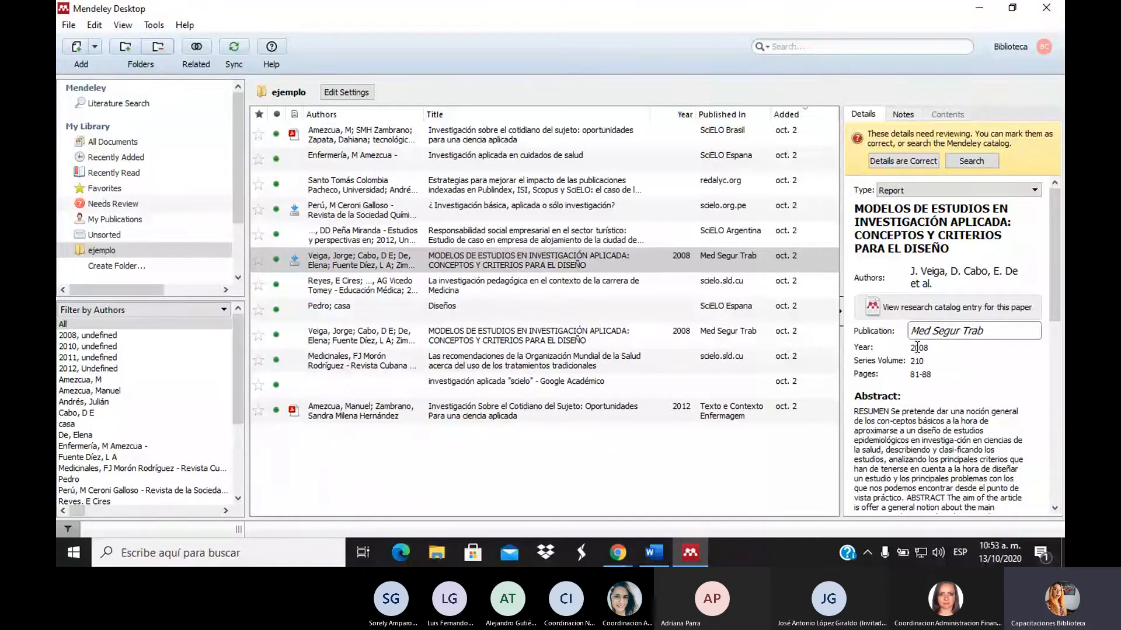
{"action": "key", "text": "Return"}
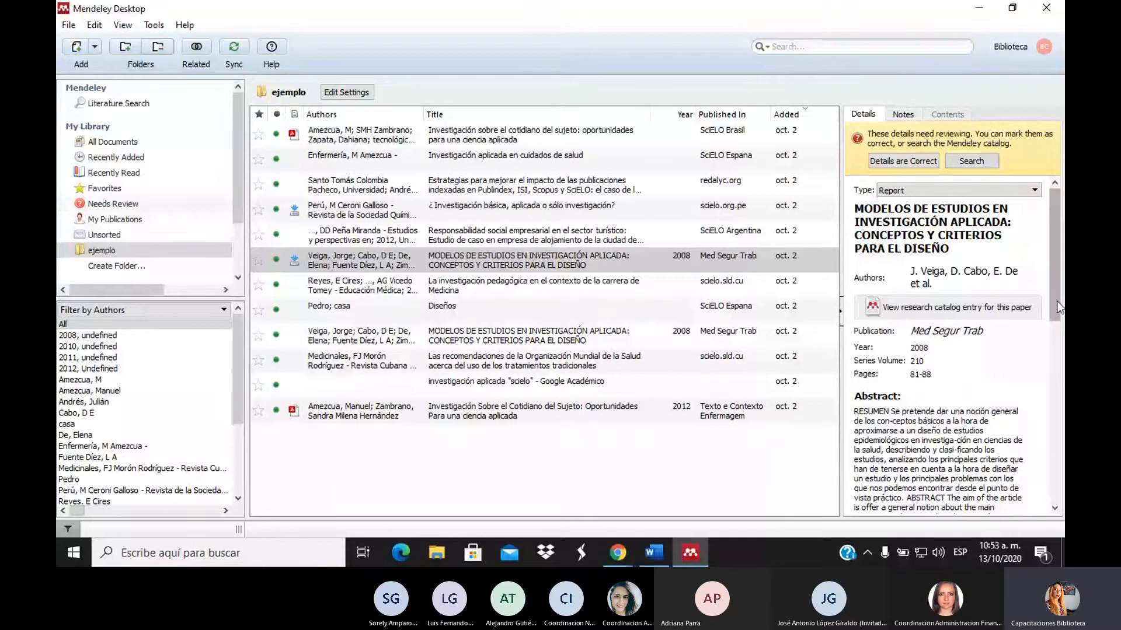
{"action": "left_click_drag", "start_coordinate": [1054, 312], "coordinate": [1052, 369]}
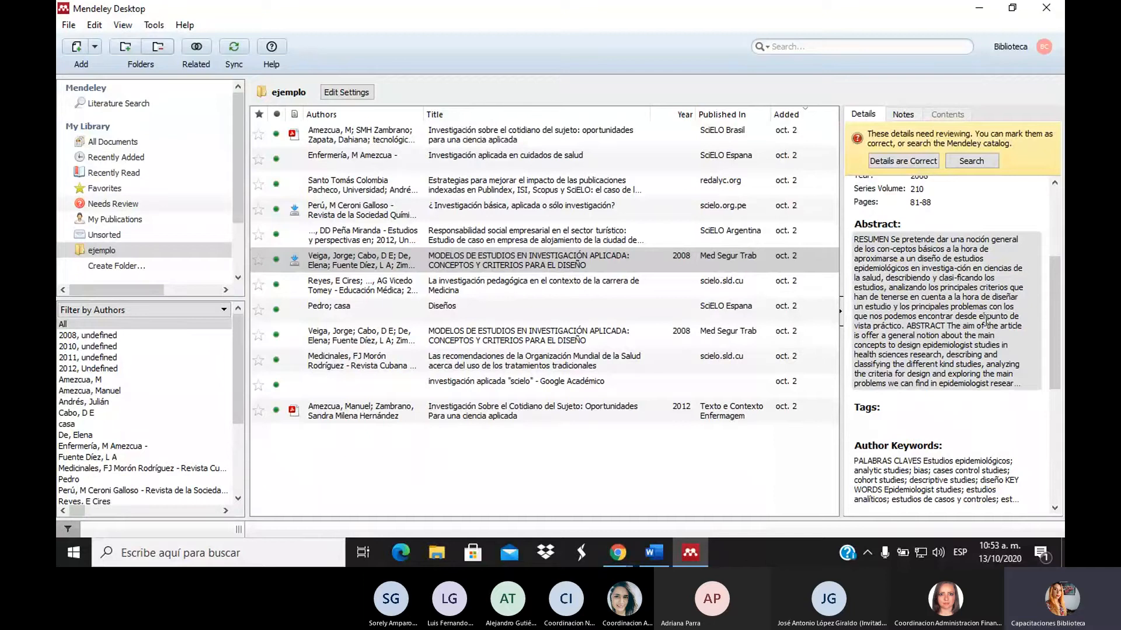
Step: Check the remaining details of the selected "MODELOS DE ESTUDIOS EN INVESTIGACIÓN APLICADA" report, mark them as correct, and deselect the document
{"action": "left_click_drag", "start_coordinate": [1053, 364], "coordinate": [1049, 438]}
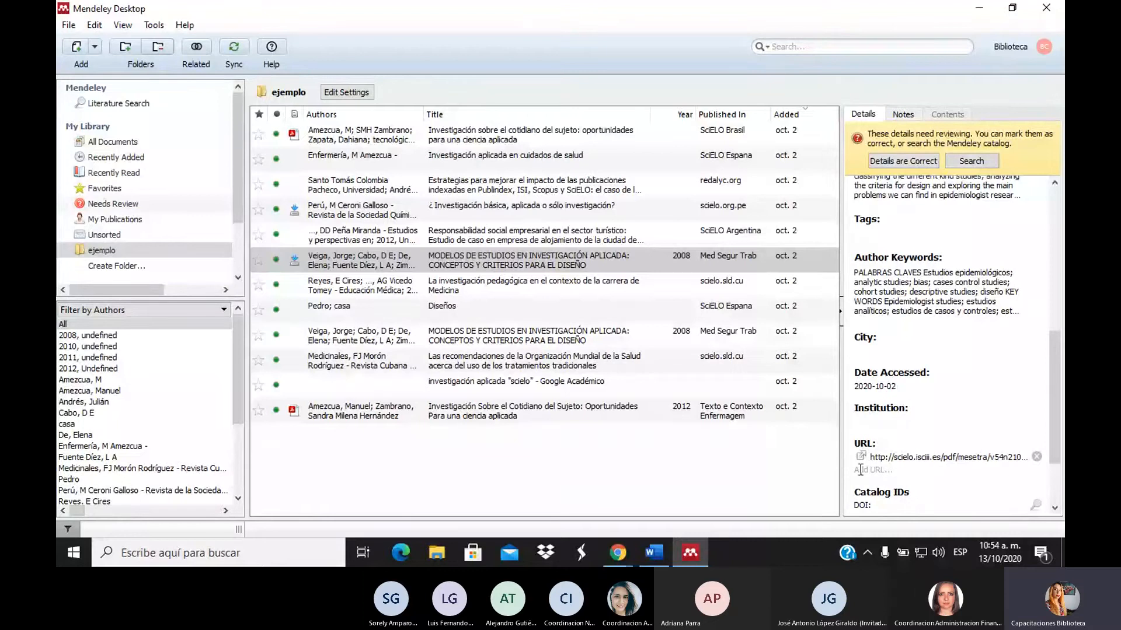
{"action": "left_click", "coordinate": [1055, 211]}
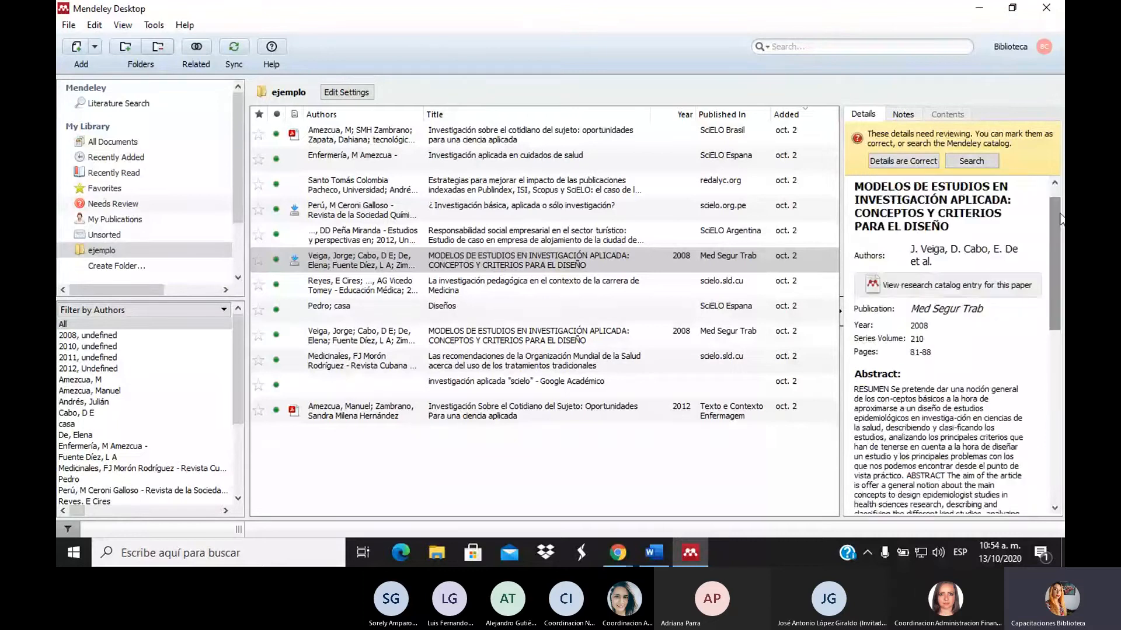
{"action": "left_click_drag", "start_coordinate": [1055, 211], "coordinate": [1055, 195]}
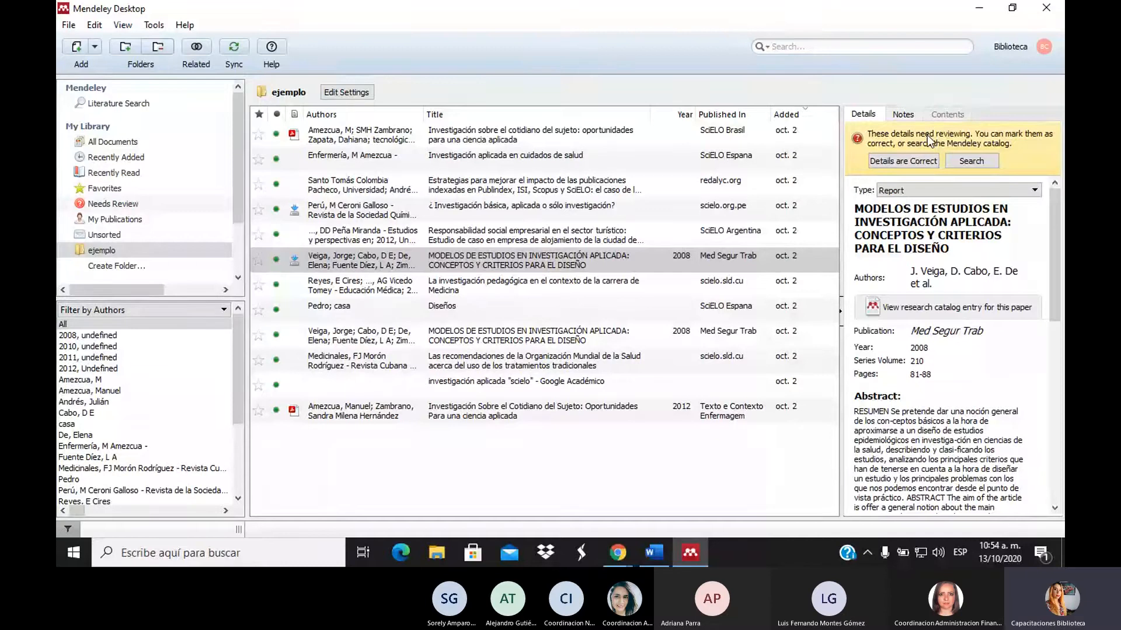
{"action": "left_click", "coordinate": [883, 161]}
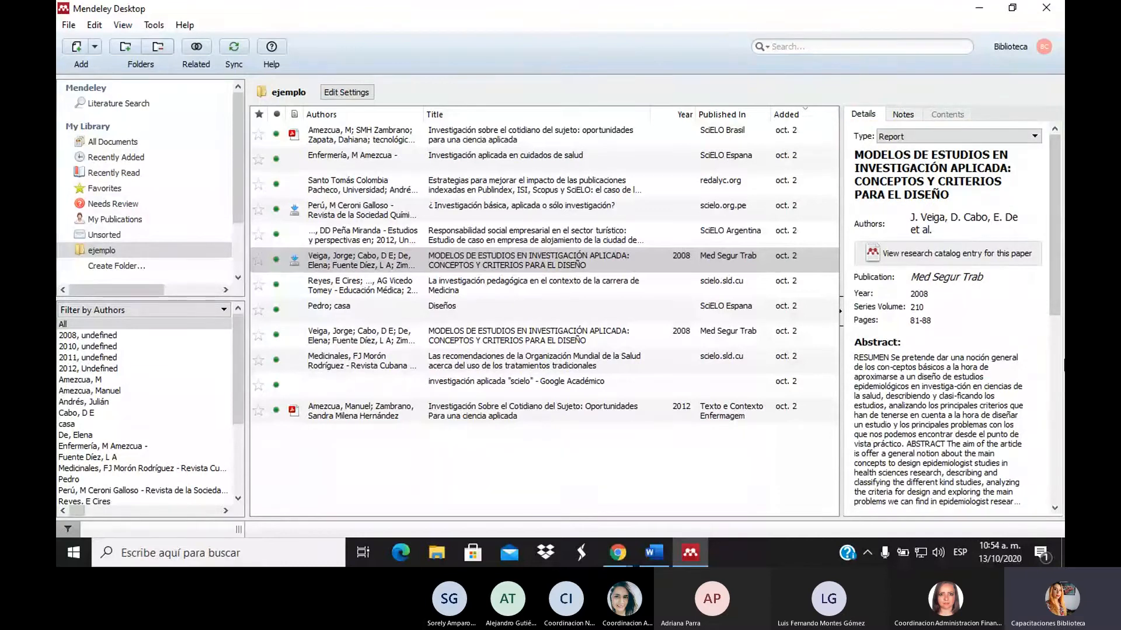
{"action": "left_click", "coordinate": [1055, 397]}
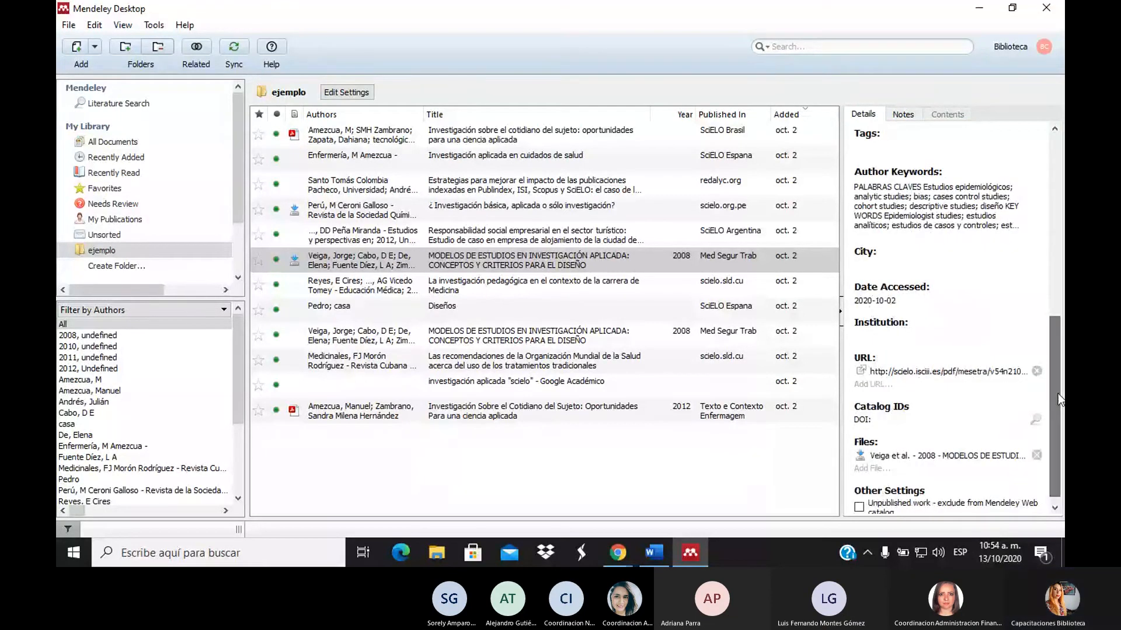
{"action": "left_click", "coordinate": [1059, 195]}
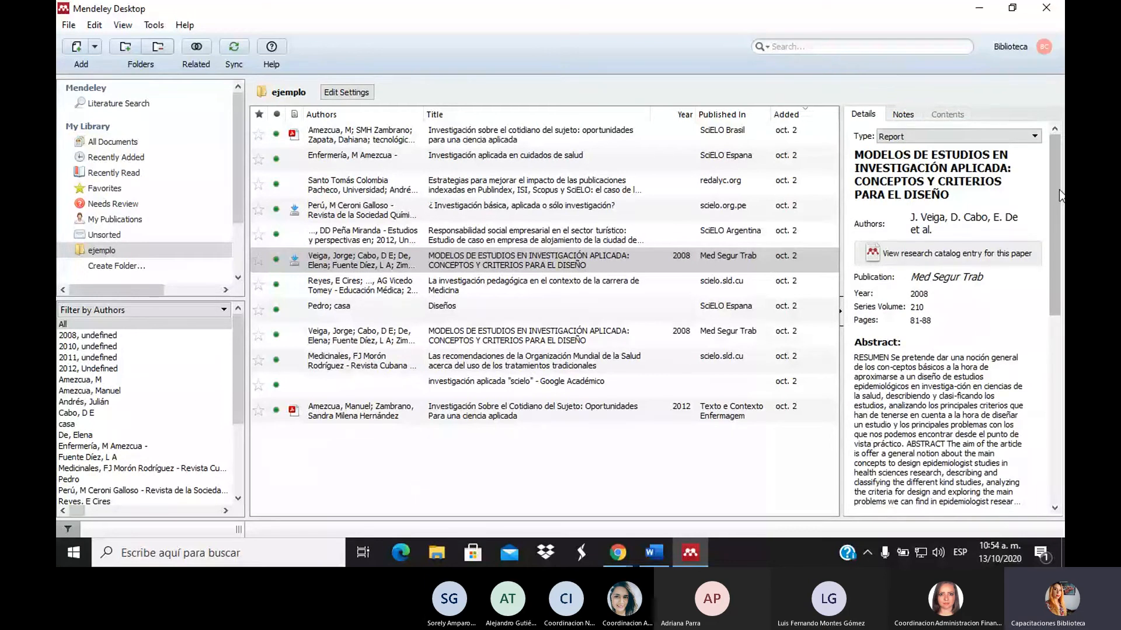
{"action": "left_click", "coordinate": [360, 491]}
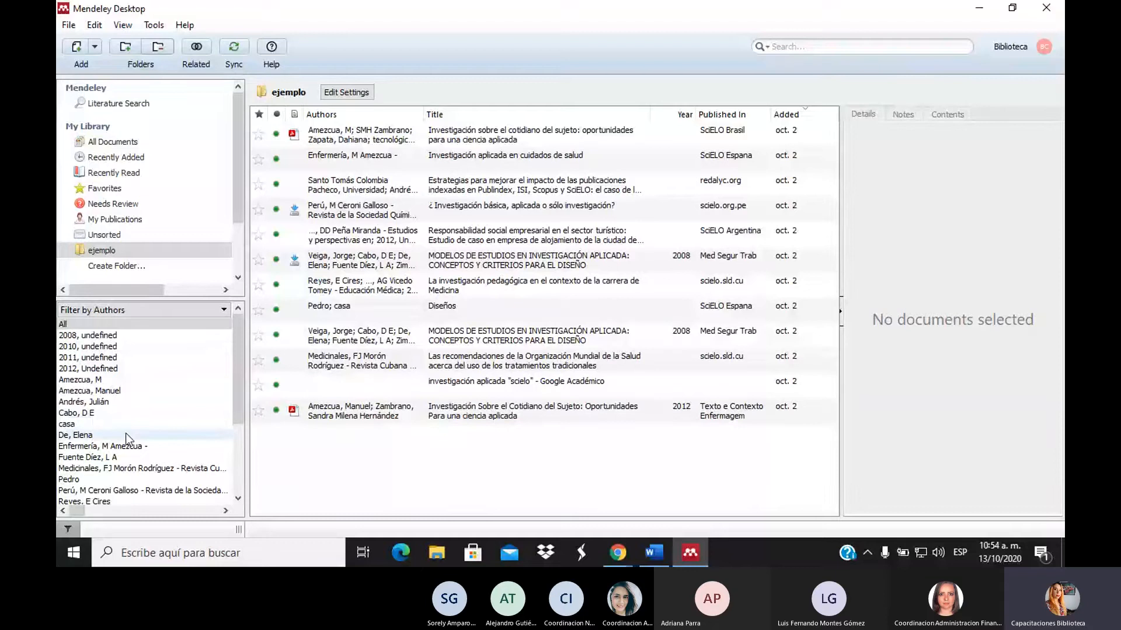
Step: Mark the first "MODELOS DE ESTUDIOS EN INVESTIGACIÓN APLICADA" document in All Documents as a favorite, checking it in the ejemplo folder too
{"action": "left_click", "coordinate": [117, 189]}
{"action": "left_click", "coordinate": [113, 142]}
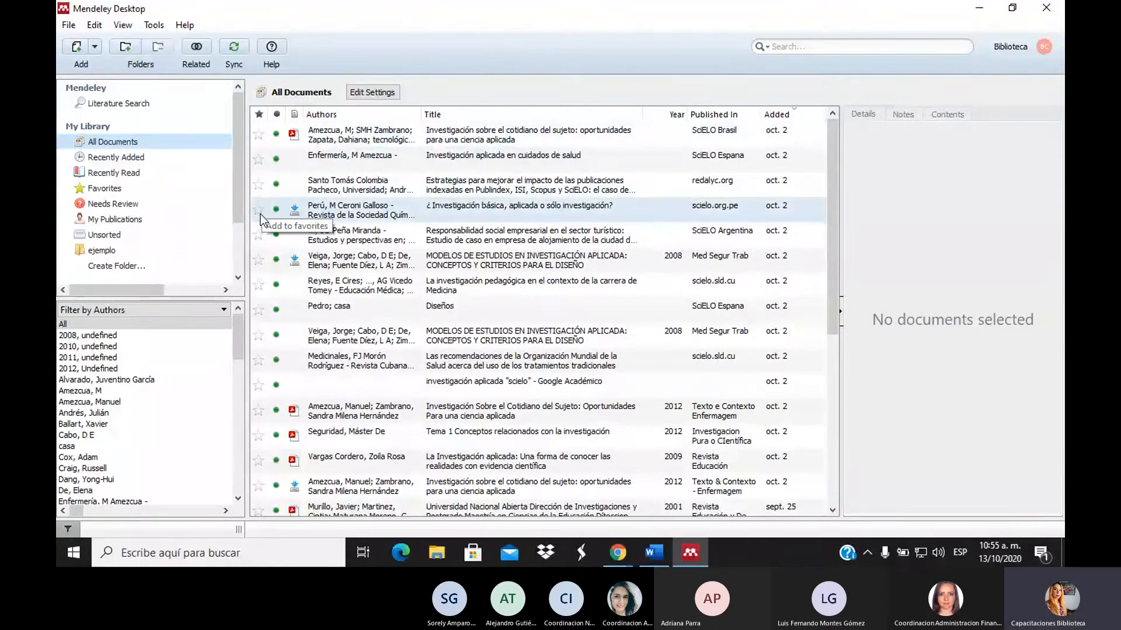
{"action": "left_click", "coordinate": [259, 261]}
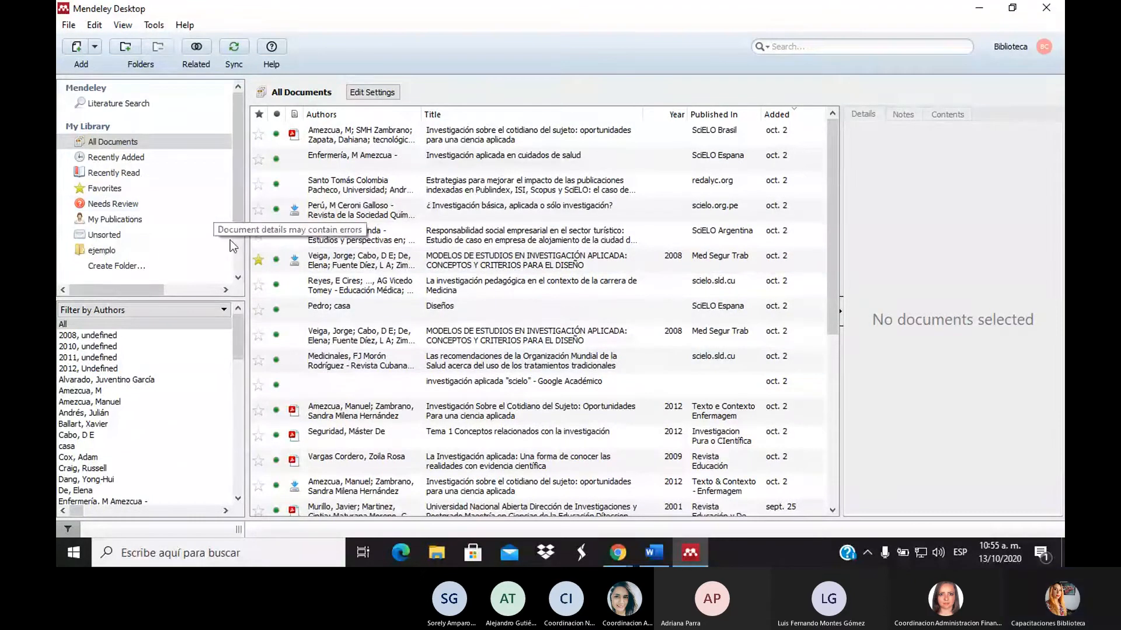
{"action": "left_click", "coordinate": [144, 249]}
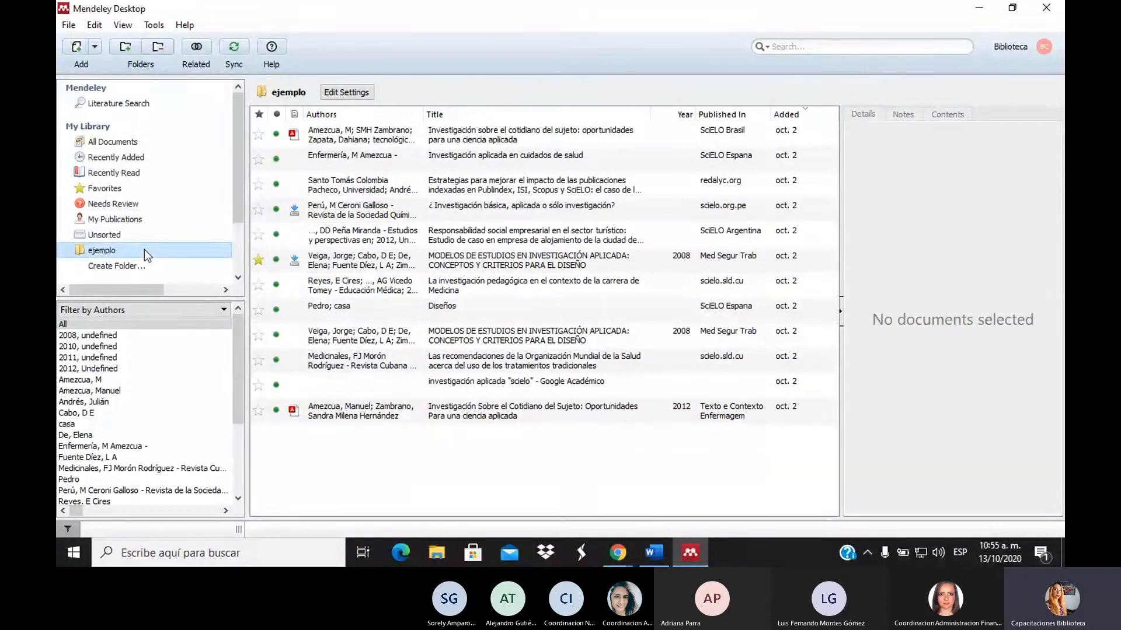
{"action": "left_click", "coordinate": [166, 148]}
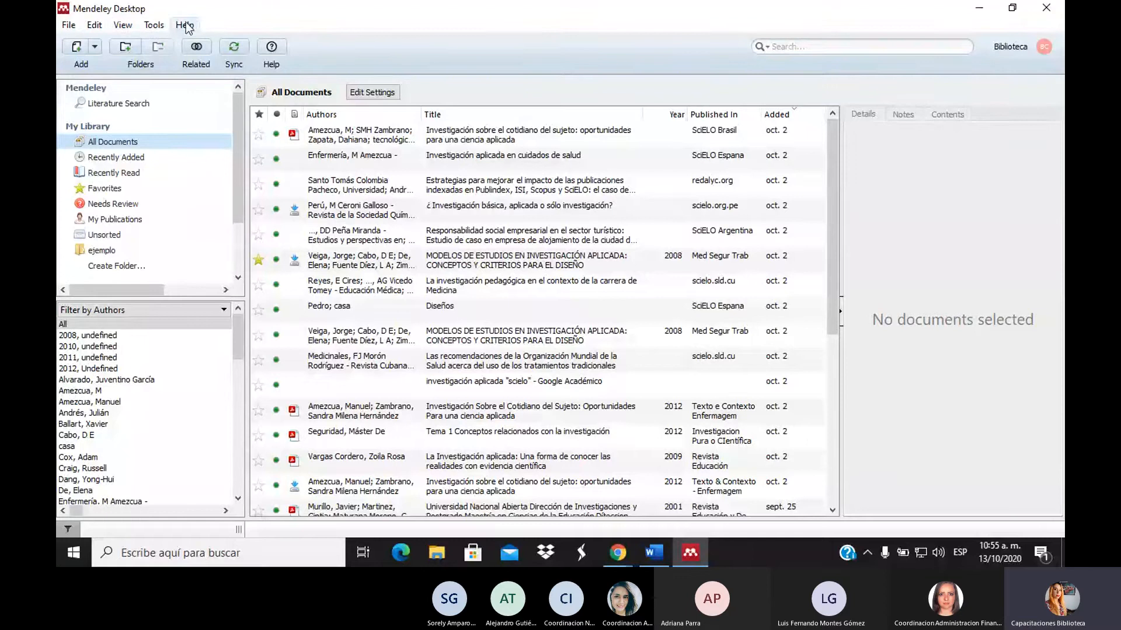
Step: Examine the available citation styles and search the installed ones for "na"
{"action": "left_click", "coordinate": [122, 26]}
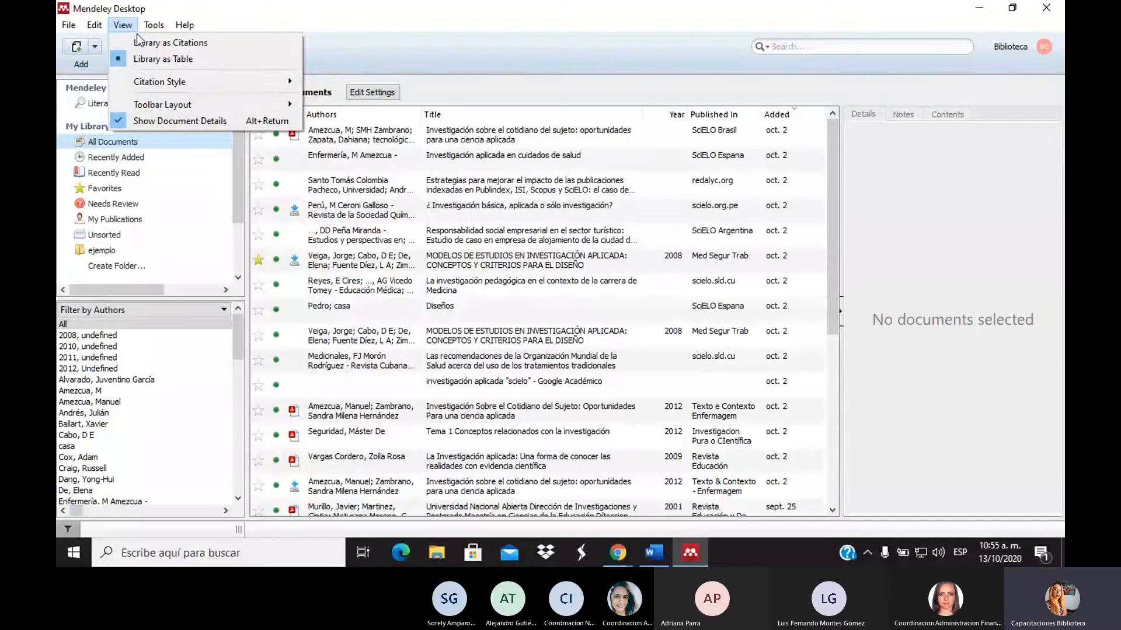
{"action": "mouse_move", "coordinate": [126, 86]}
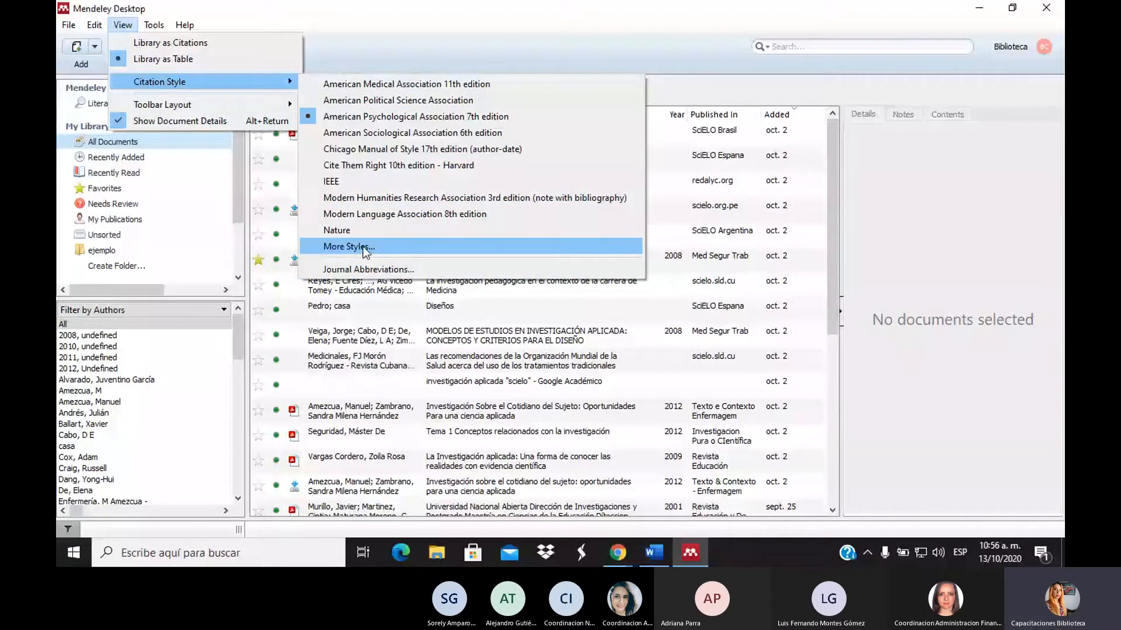
{"action": "left_click", "coordinate": [387, 246]}
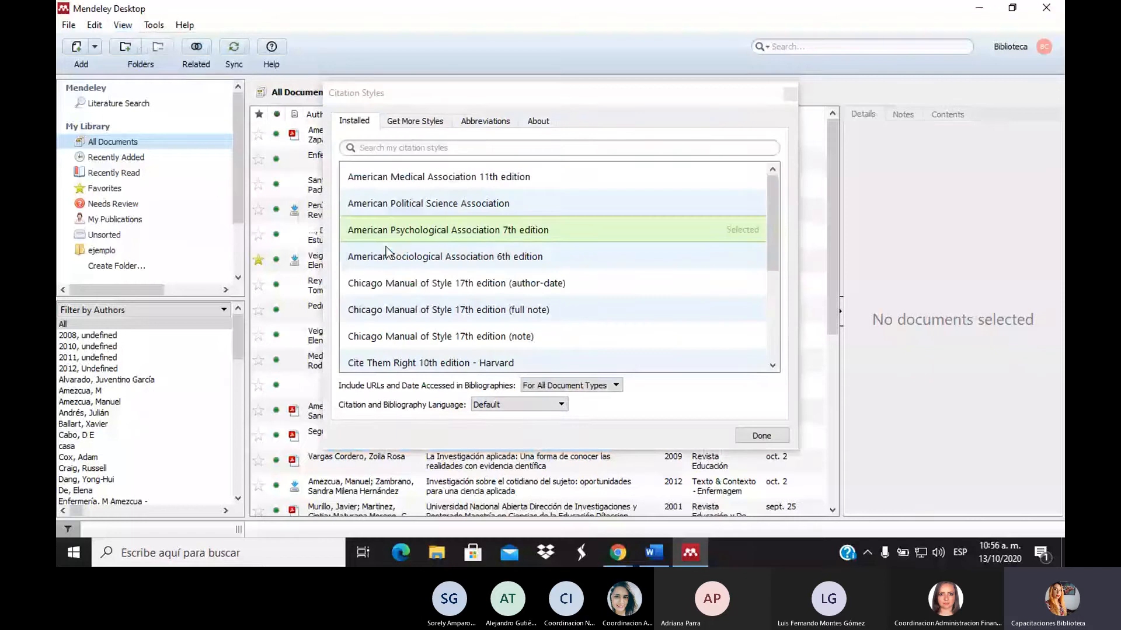
{"action": "left_click_drag", "start_coordinate": [778, 215], "coordinate": [440, 131]}
{"action": "left_click", "coordinate": [434, 126]}
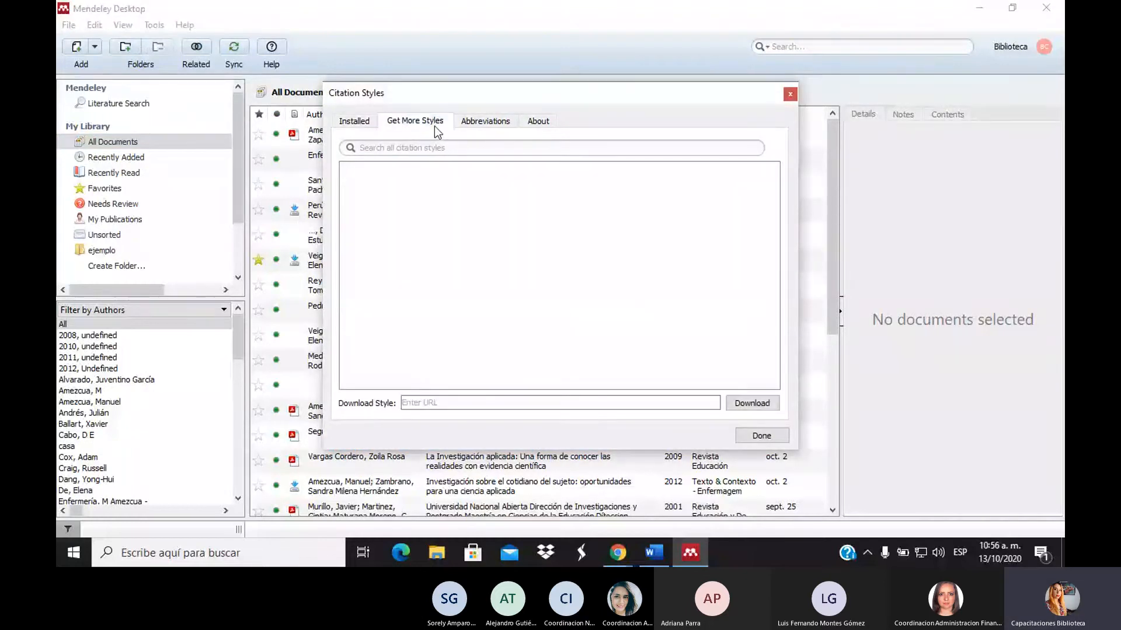
{"action": "left_click", "coordinate": [360, 120]}
{"action": "left_click", "coordinate": [411, 146]}
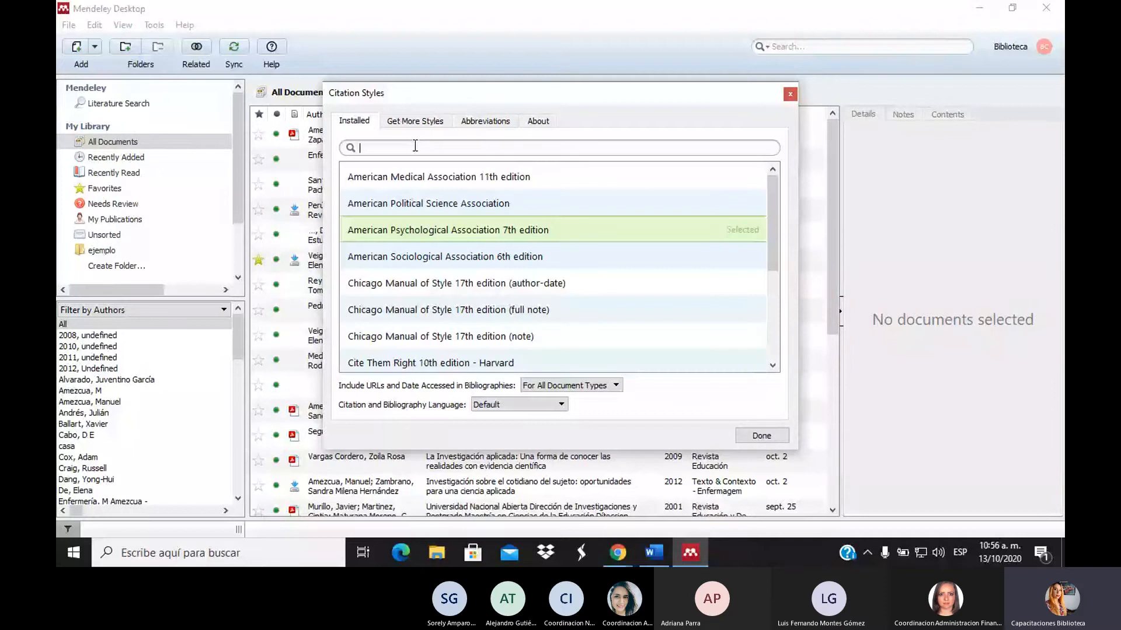
{"action": "type", "text": "na"}
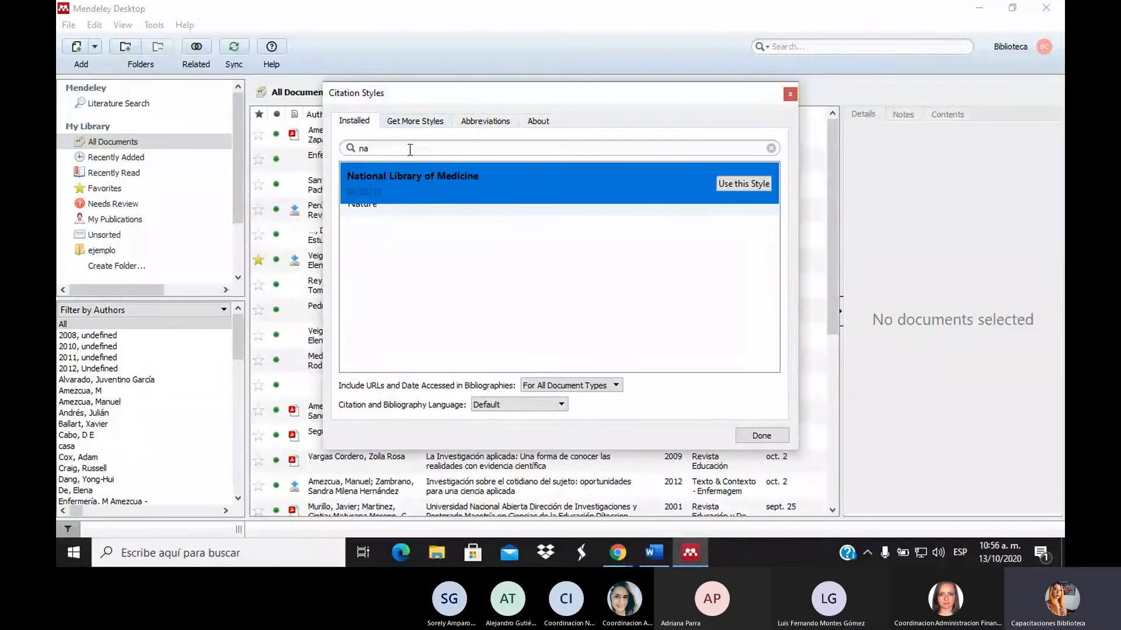
Step: Search the additional downloadable citation styles for "na", revisit the installed ones, and close the Citation Styles dialog
{"action": "left_click", "coordinate": [415, 120]}
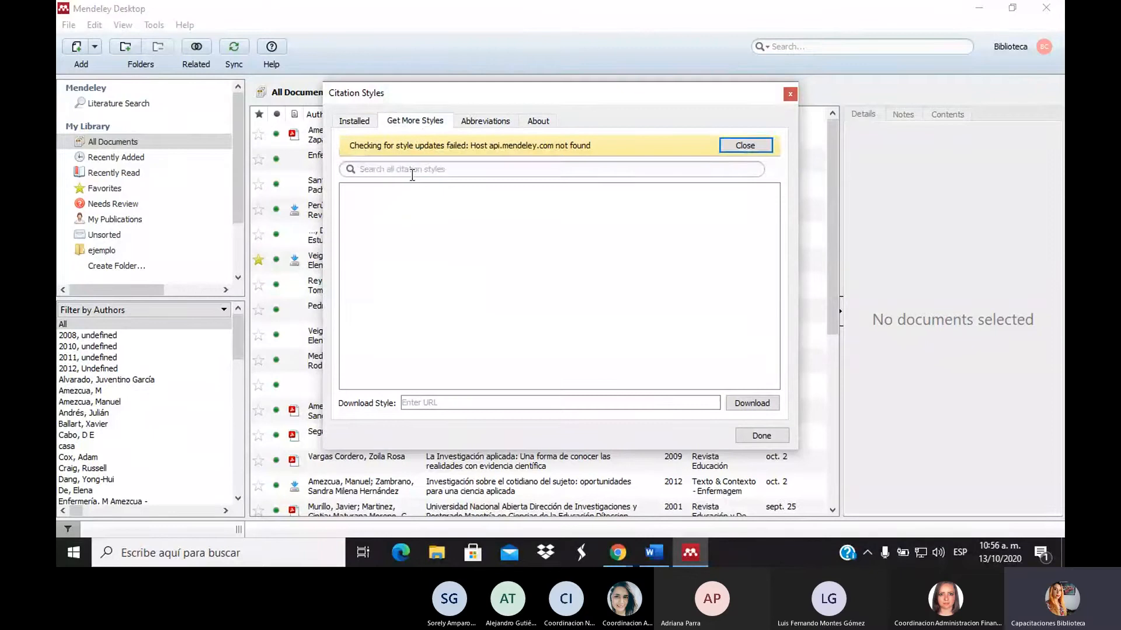
{"action": "left_click", "coordinate": [412, 170]}
{"action": "type", "text": "na"}
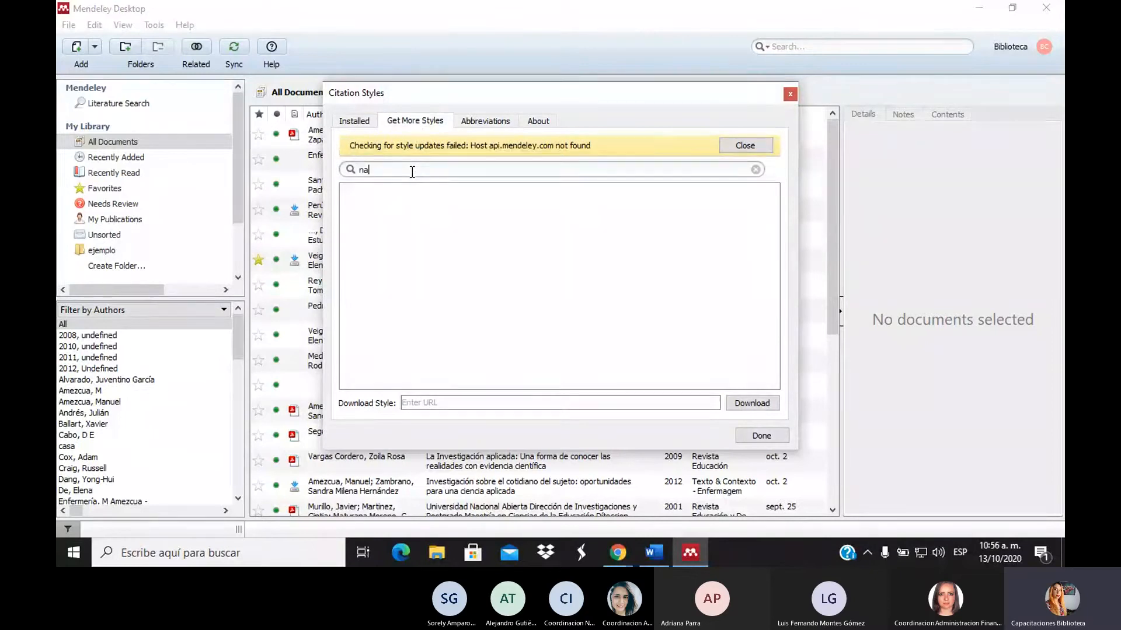
{"action": "left_click", "coordinate": [362, 122]}
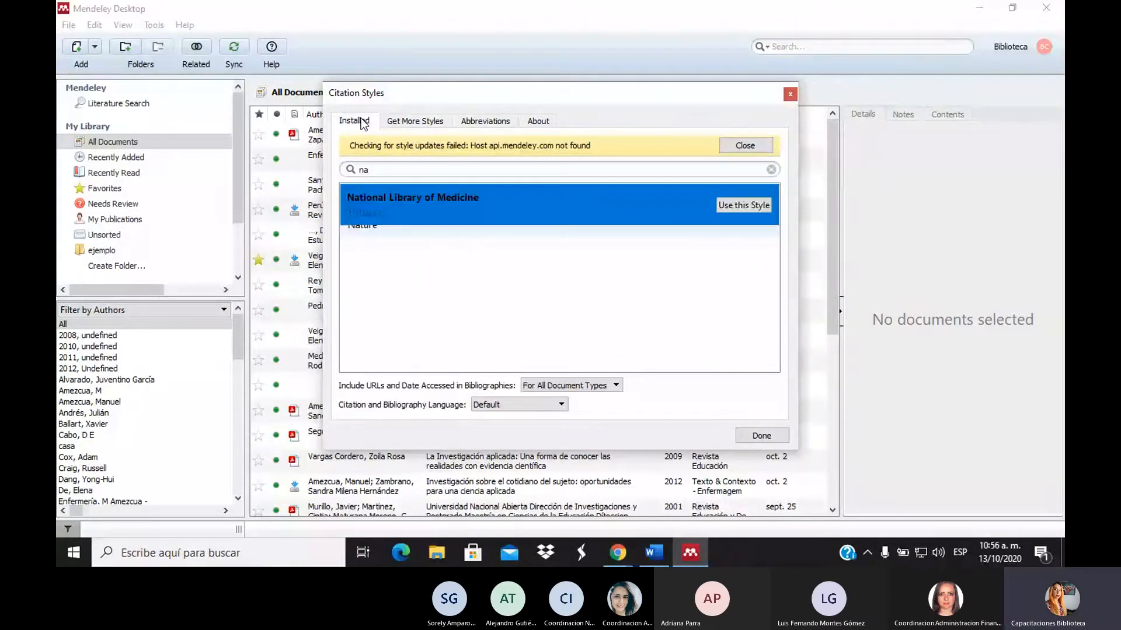
{"action": "left_click", "coordinate": [789, 96]}
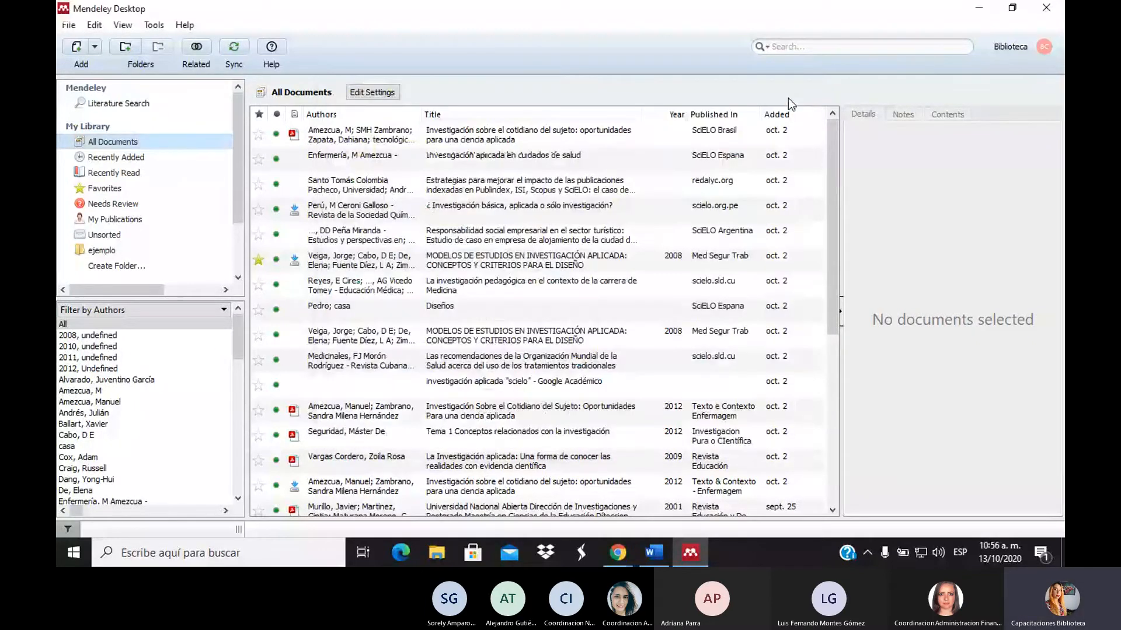
{"action": "left_click", "coordinate": [124, 26]}
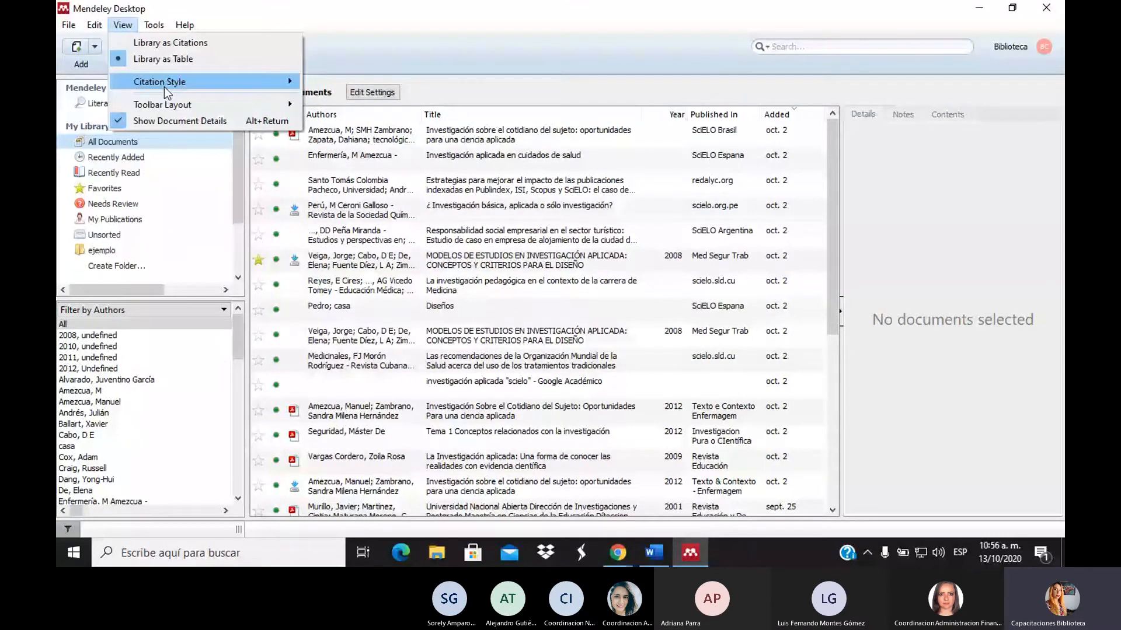
{"action": "mouse_move", "coordinate": [172, 88]}
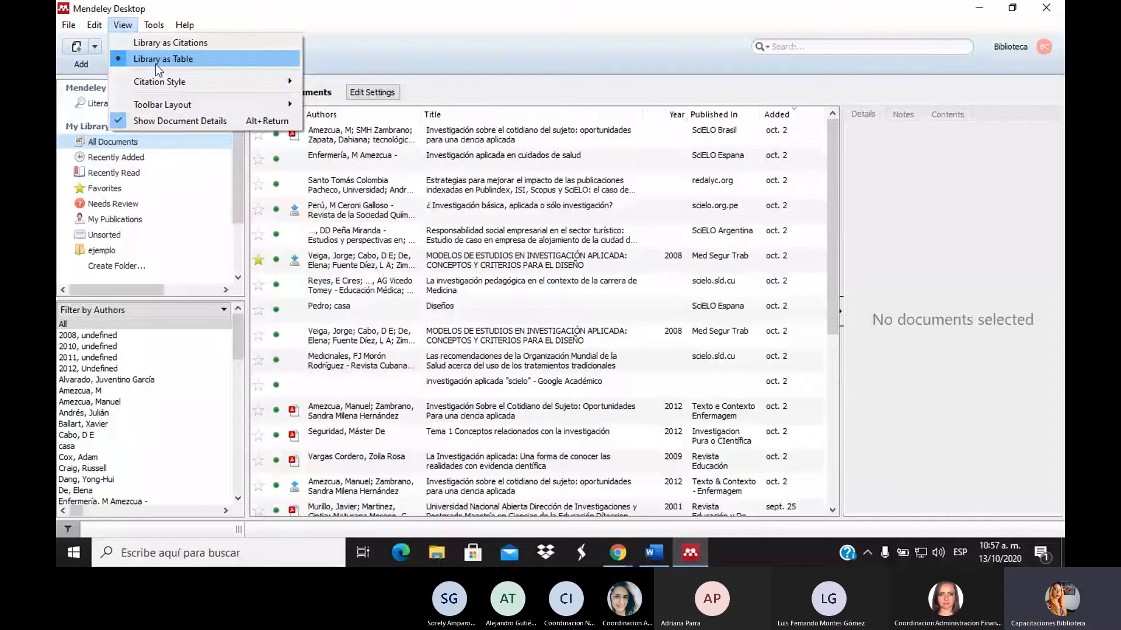
{"action": "left_click", "coordinate": [479, 79]}
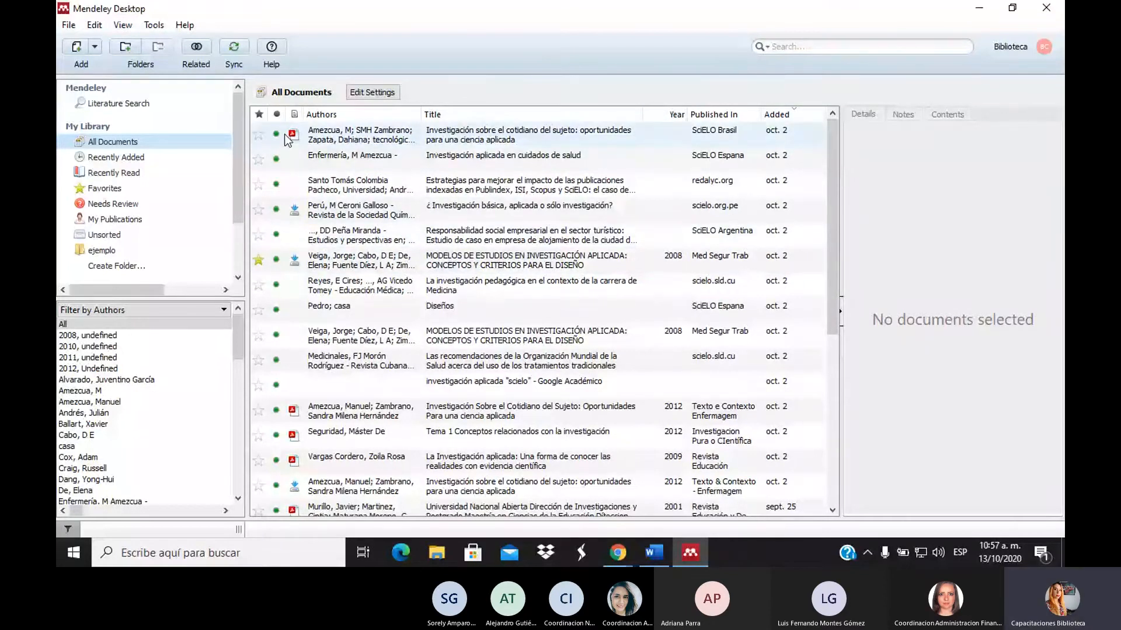
Step: Display the library as citations and look through the formatted references in All Documents
{"action": "left_click", "coordinate": [132, 28]}
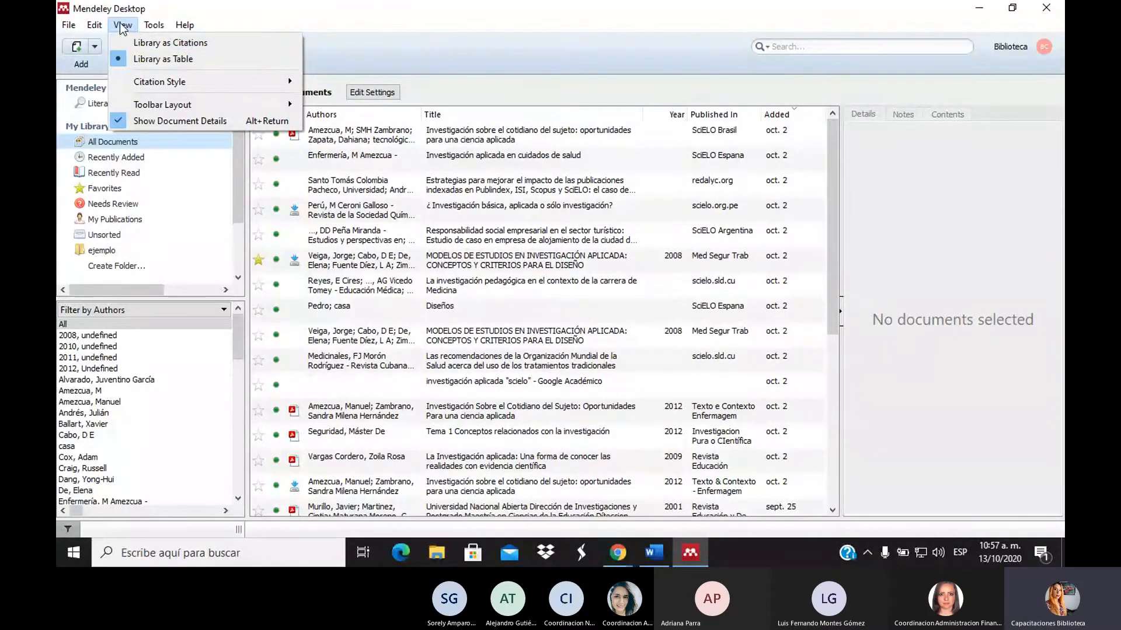
{"action": "left_click", "coordinate": [260, 45]}
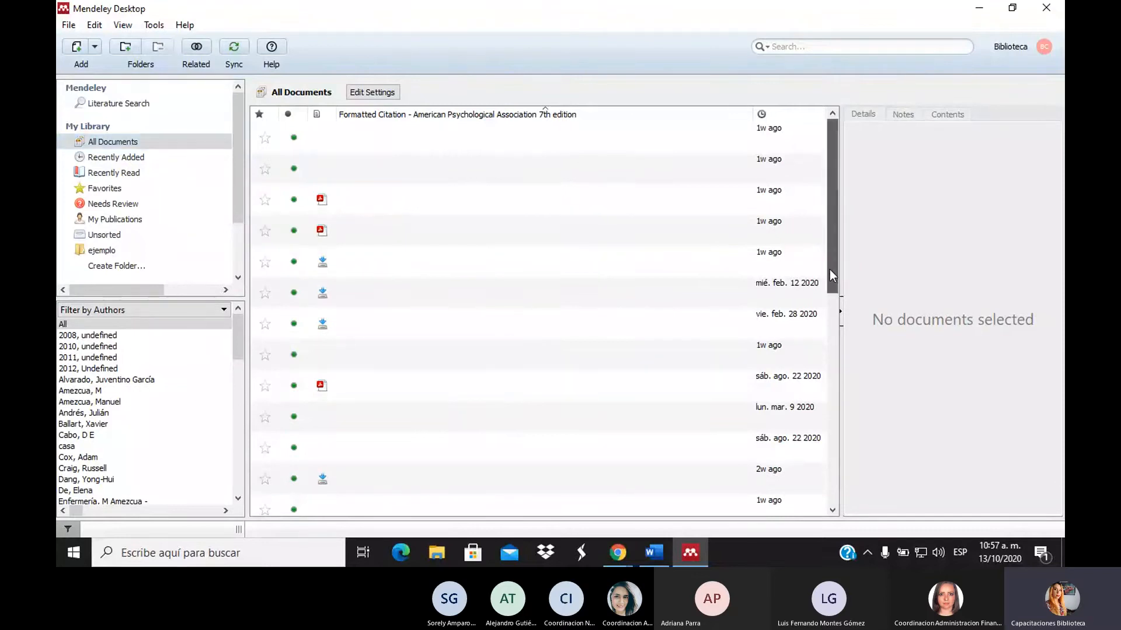
{"action": "scroll", "coordinate": [829, 207], "scroll_direction": "down", "scroll_amount": 2}
{"action": "scroll", "coordinate": [827, 150], "scroll_direction": "up", "scroll_amount": 2}
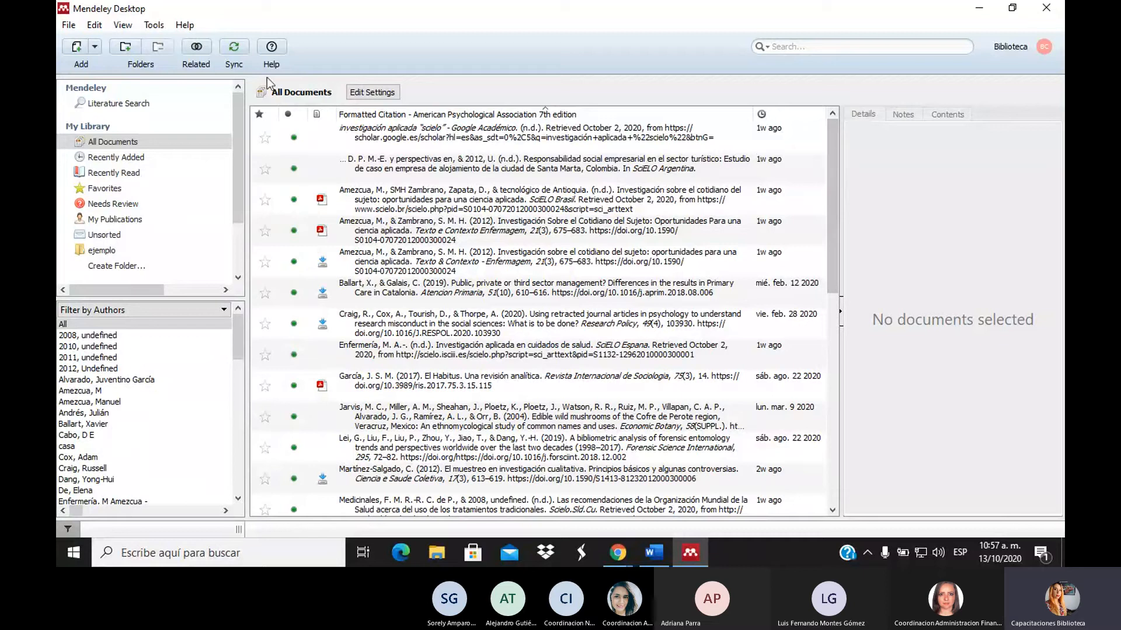
{"action": "left_click", "coordinate": [122, 27]}
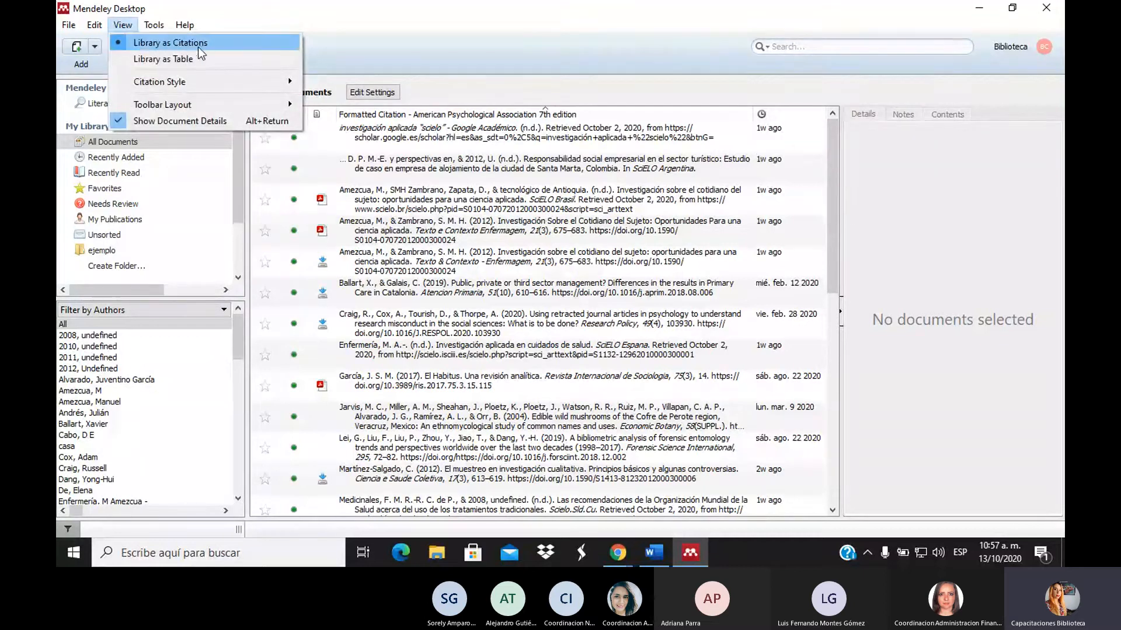
{"action": "left_click", "coordinate": [531, 3]}
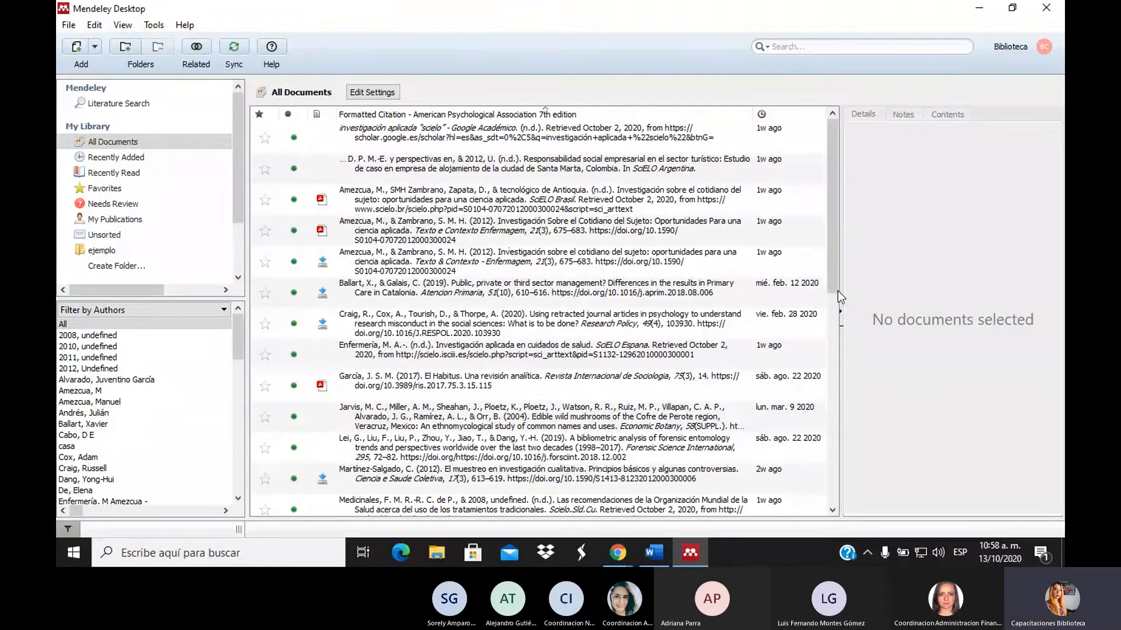
{"action": "left_click_drag", "start_coordinate": [831, 286], "coordinate": [833, 226]}
{"action": "left_click_drag", "start_coordinate": [830, 259], "coordinate": [818, 153]}
Step: Copy the 2012 "Texto e Contexto Enfermagem" article on "Investigación Sobre el Cotidiano del Sujeto" as a formatted citation and paste it into the blank Word document
{"action": "left_click", "coordinate": [418, 243]}
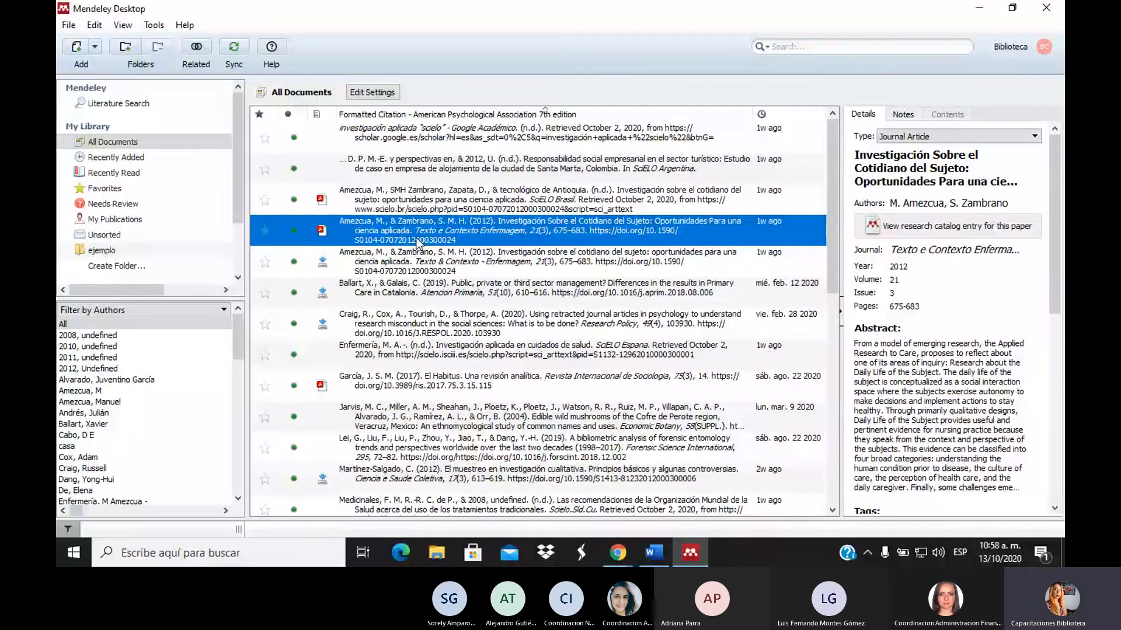
{"action": "right_click", "coordinate": [416, 237]}
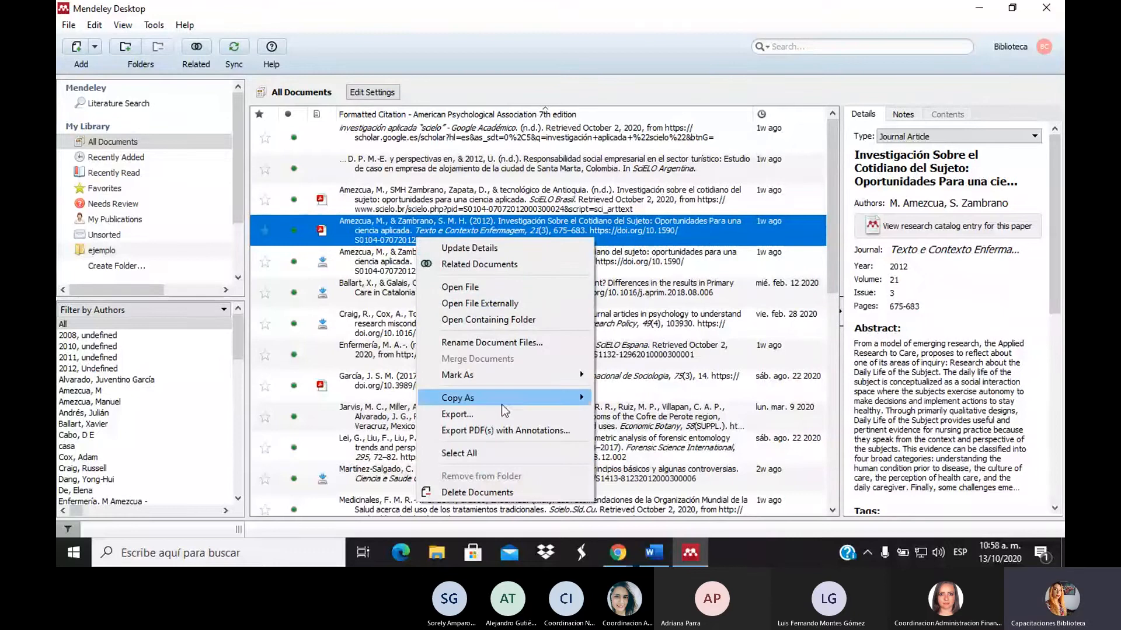
{"action": "mouse_move", "coordinate": [502, 404]}
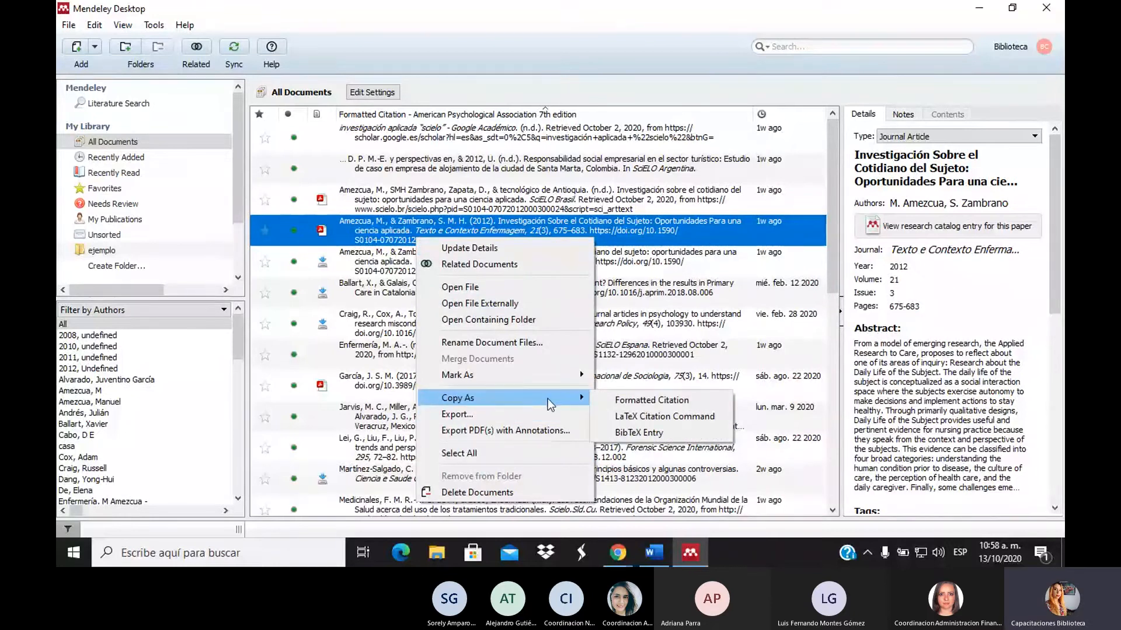
{"action": "left_click", "coordinate": [706, 397]}
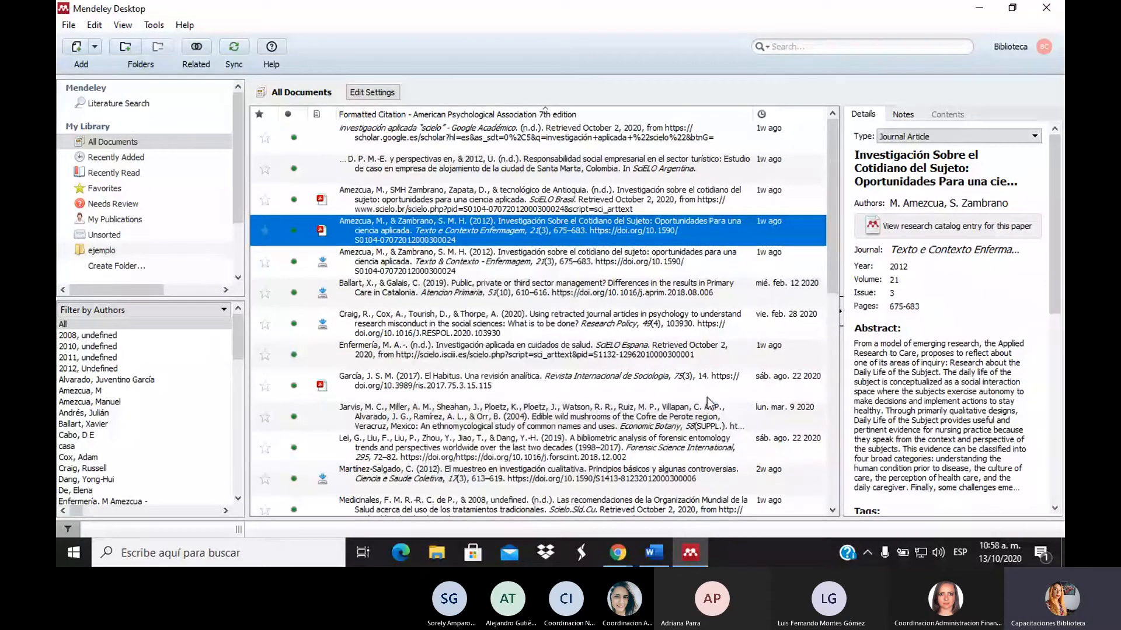
{"action": "left_click_drag", "start_coordinate": [1057, 259], "coordinate": [1048, 238]}
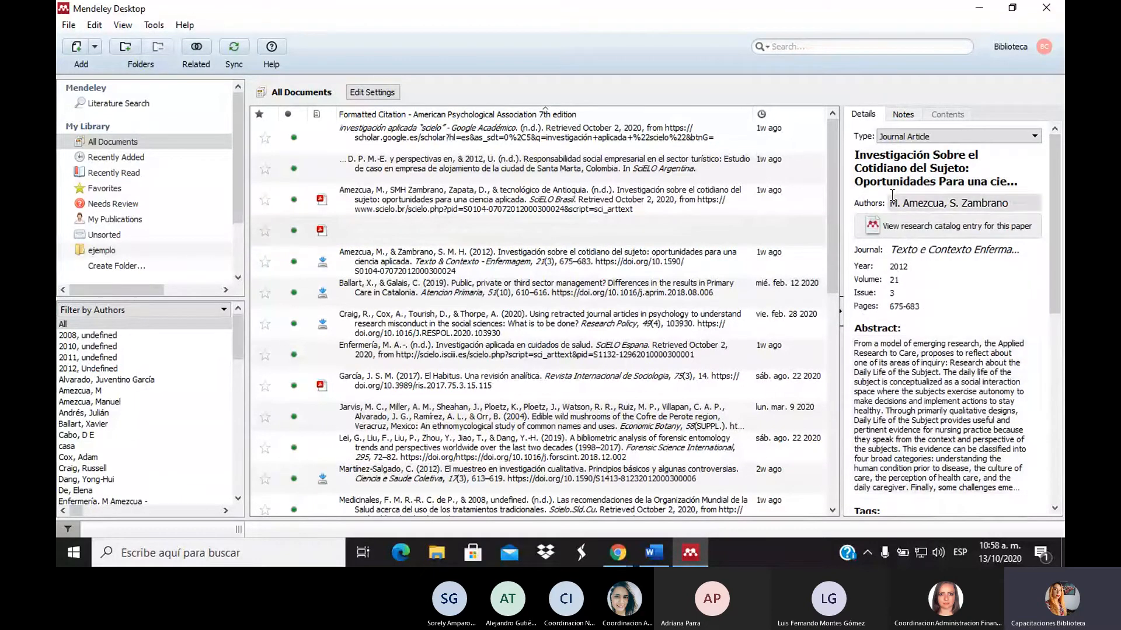
{"action": "left_click", "coordinate": [654, 553]}
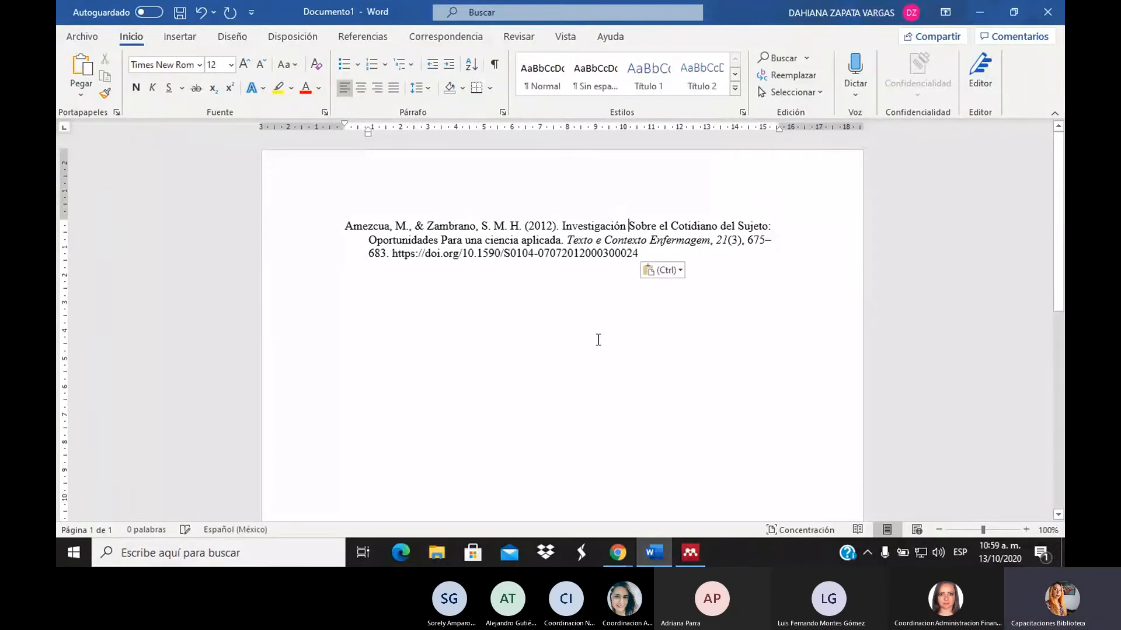
Step: Copy the 2020 "Research Policy" article on retracted psychology articles from Mendeley as a formatted citation and paste it below the first reference in Word
{"action": "left_click", "coordinate": [418, 324]}
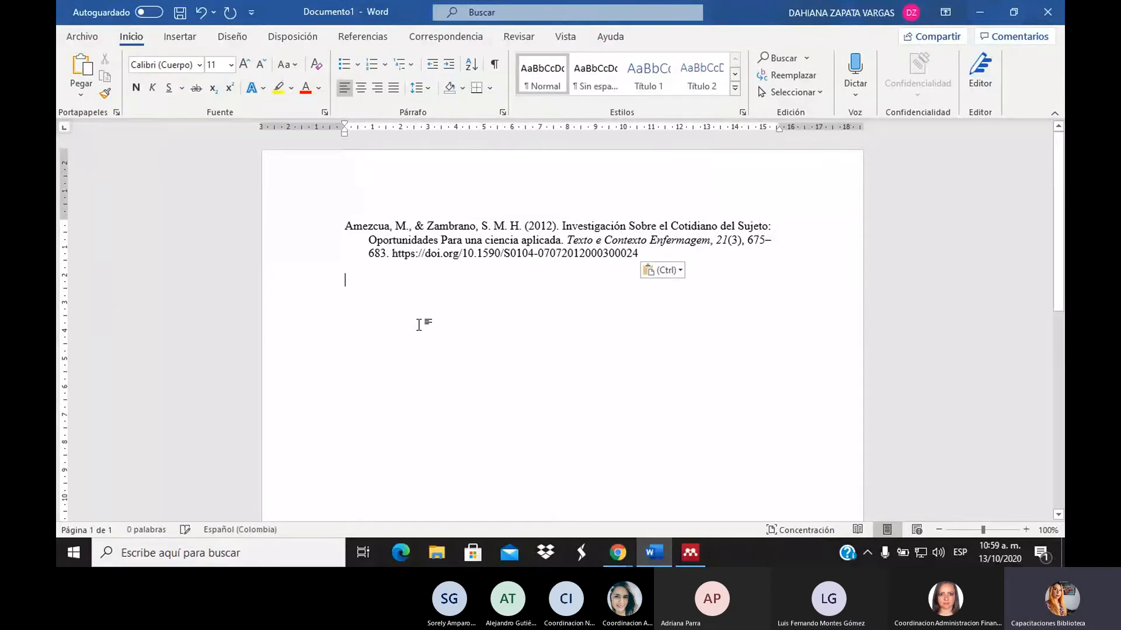
{"action": "left_click", "coordinate": [697, 554]}
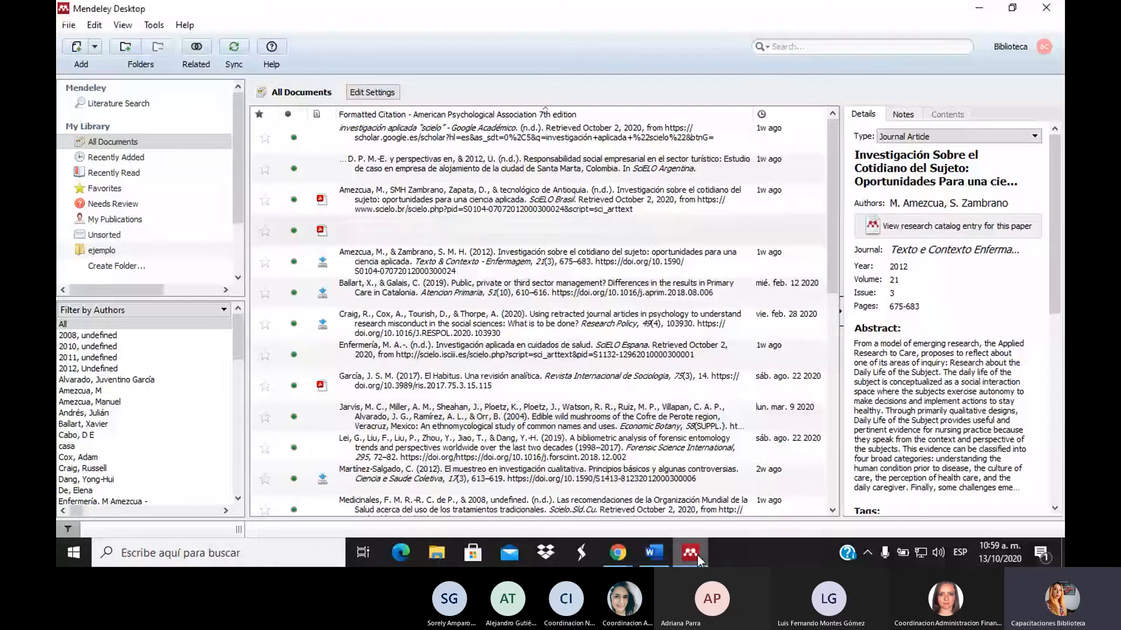
{"action": "left_click", "coordinate": [471, 328]}
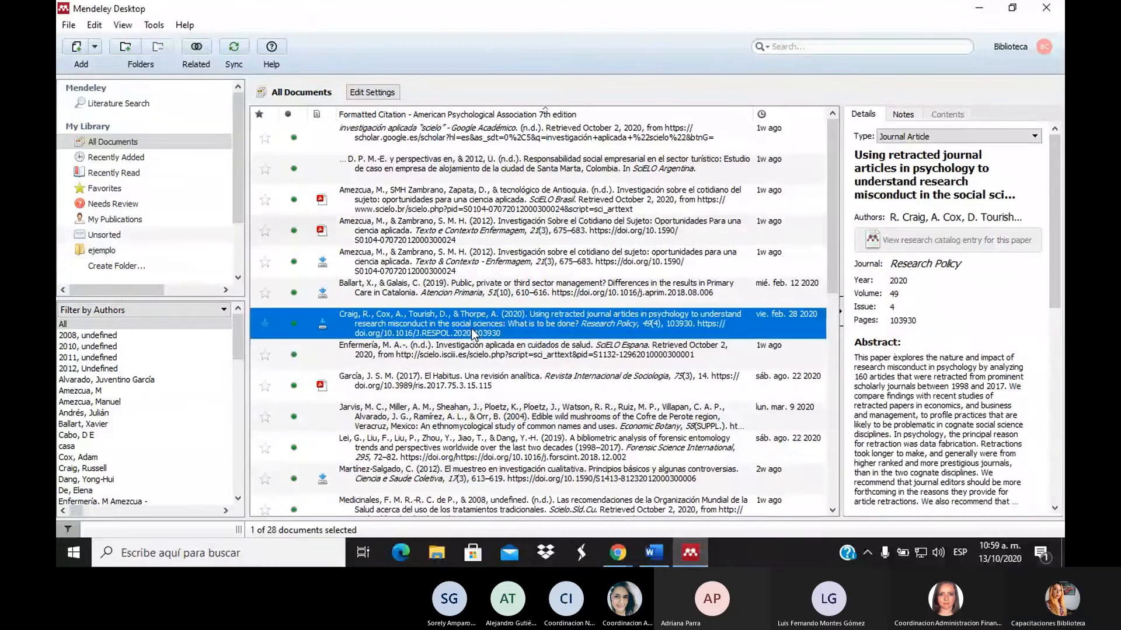
{"action": "right_click", "coordinate": [471, 328]}
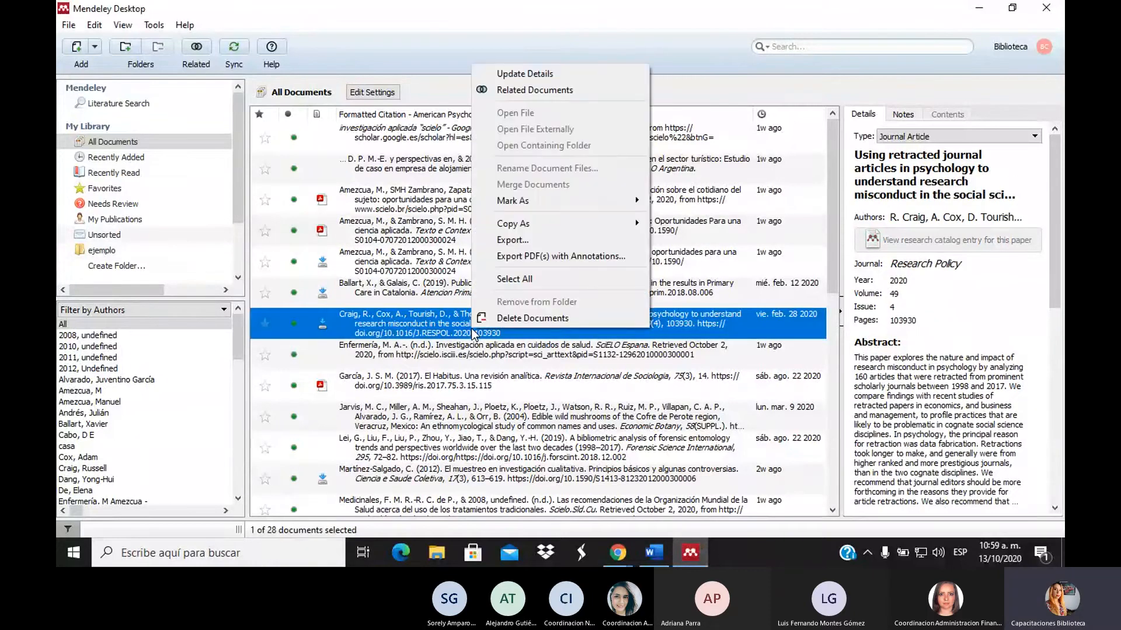
{"action": "mouse_move", "coordinate": [564, 219]}
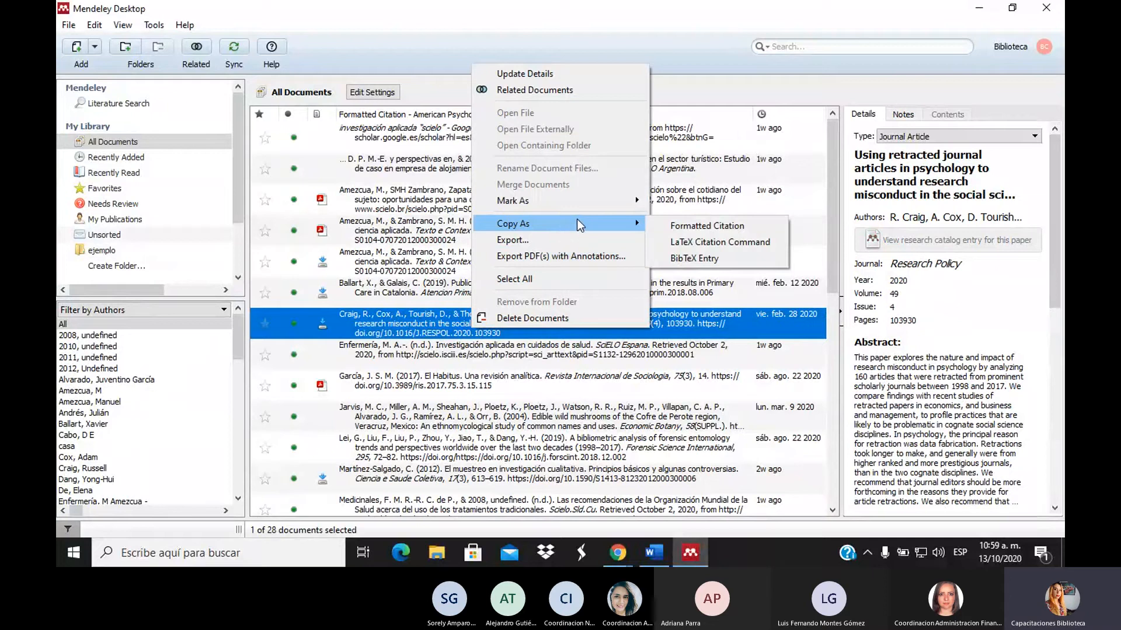
{"action": "left_click", "coordinate": [768, 228]}
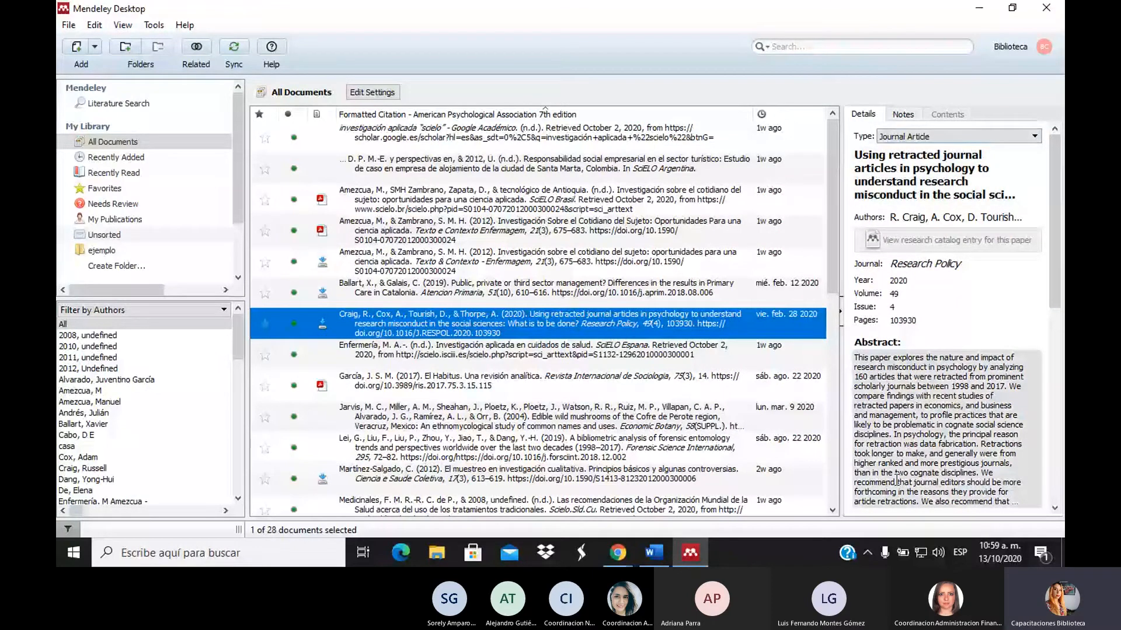
{"action": "left_click", "coordinate": [654, 552]}
{"action": "type", "text": "Craig, R., Cox, A., Tourish, D., & Thorpe, A. (2020). Using retracted journal articles in psychology to understand research misconduct in the social sciences: What is to be done? Research Policy, 49(4), 103930. https://doi.org/10.1016/J.RESPOL.2020.103930"}
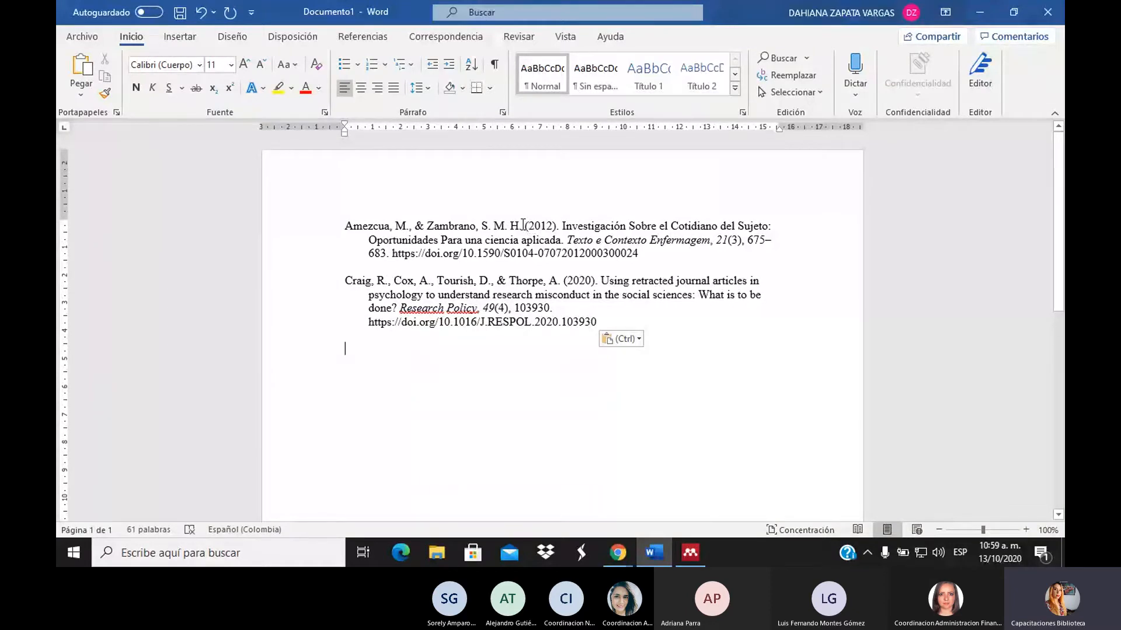
Step: Examine the elements of the first pasted reference by highlighting its year, journal name, volume, issue, page range and DOI link
{"action": "left_click_drag", "start_coordinate": [519, 225], "coordinate": [561, 226]}
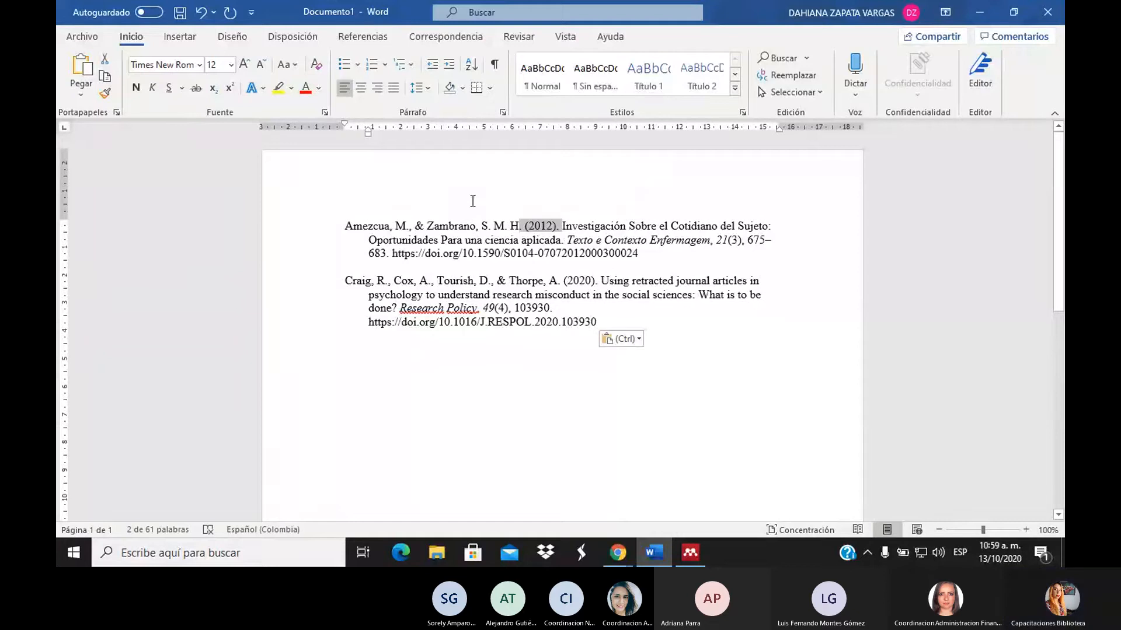
{"action": "left_click", "coordinate": [563, 218]}
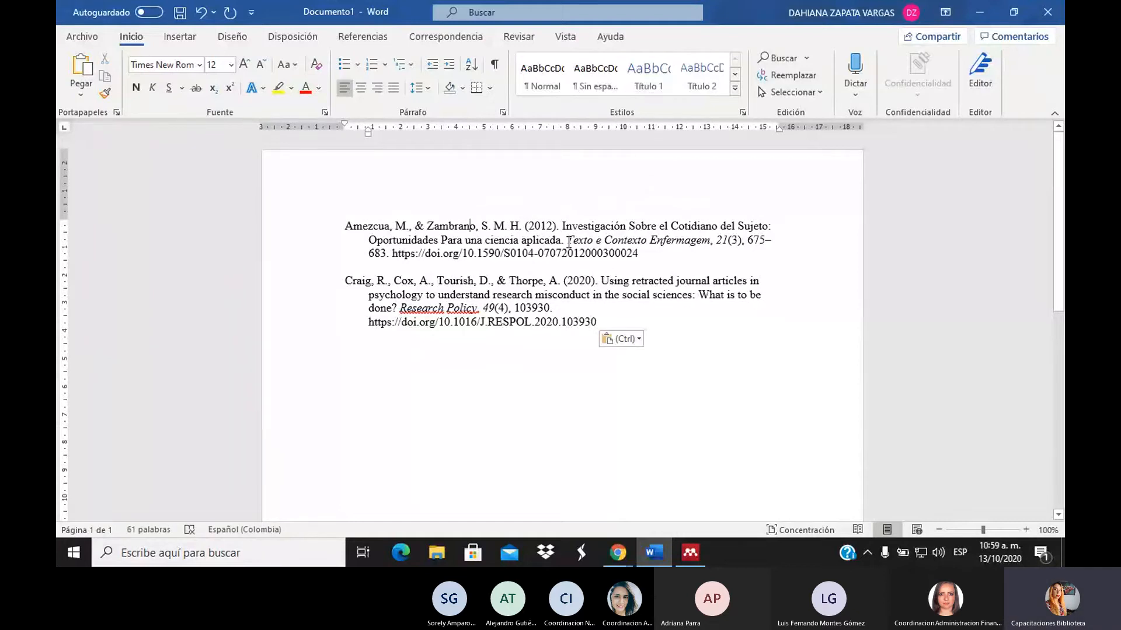
{"action": "left_click_drag", "start_coordinate": [567, 240], "coordinate": [710, 240]}
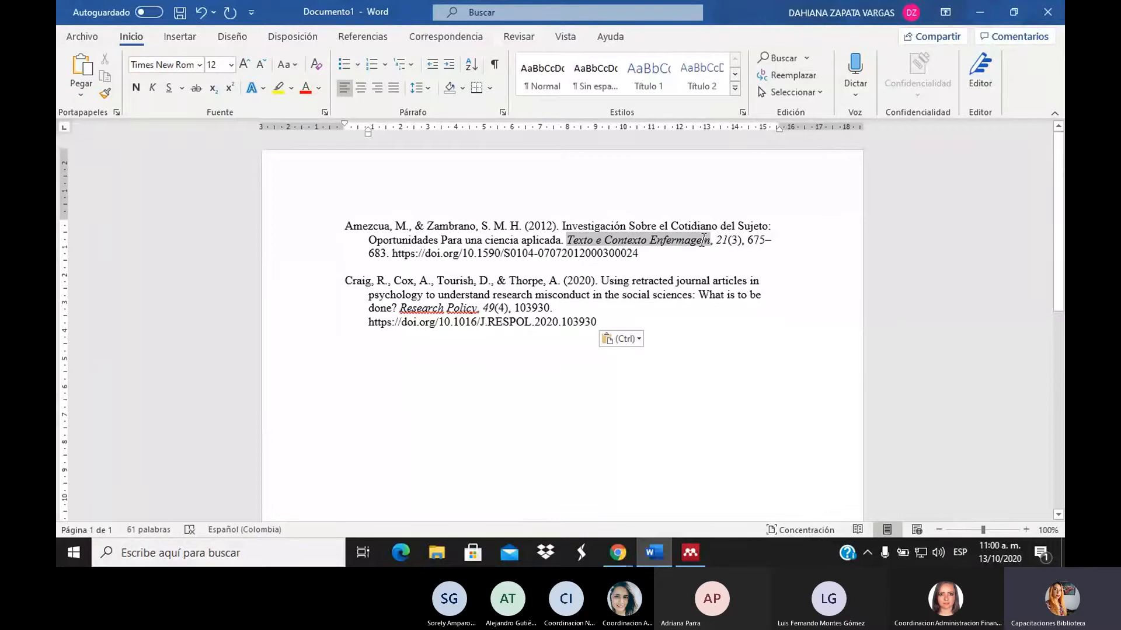
{"action": "left_click", "coordinate": [727, 263]}
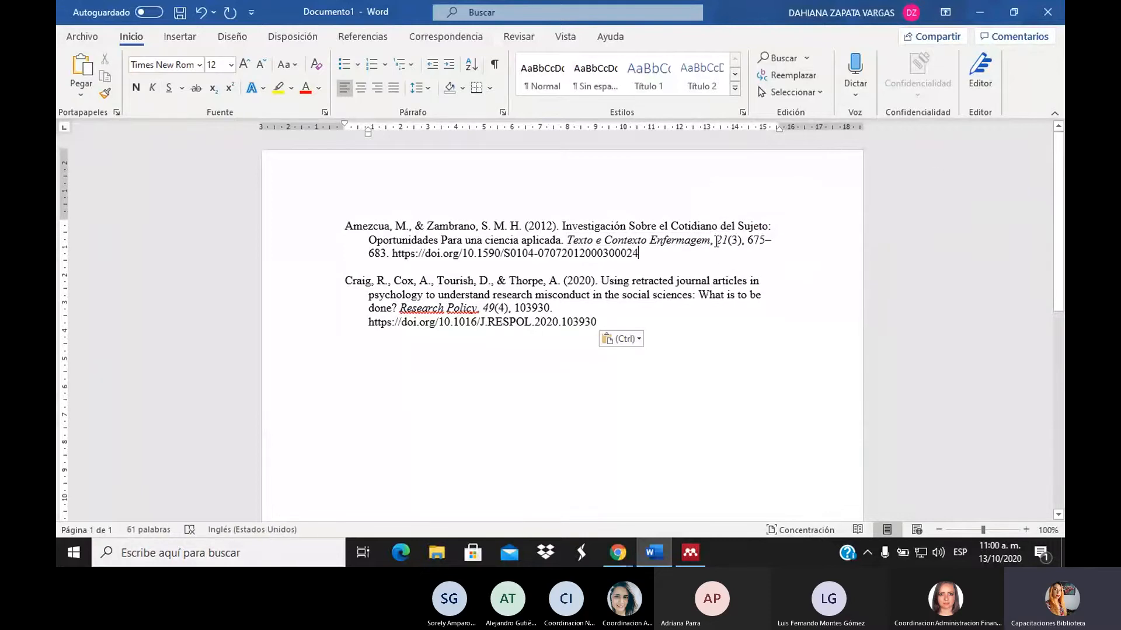
{"action": "double_click", "coordinate": [716, 241]}
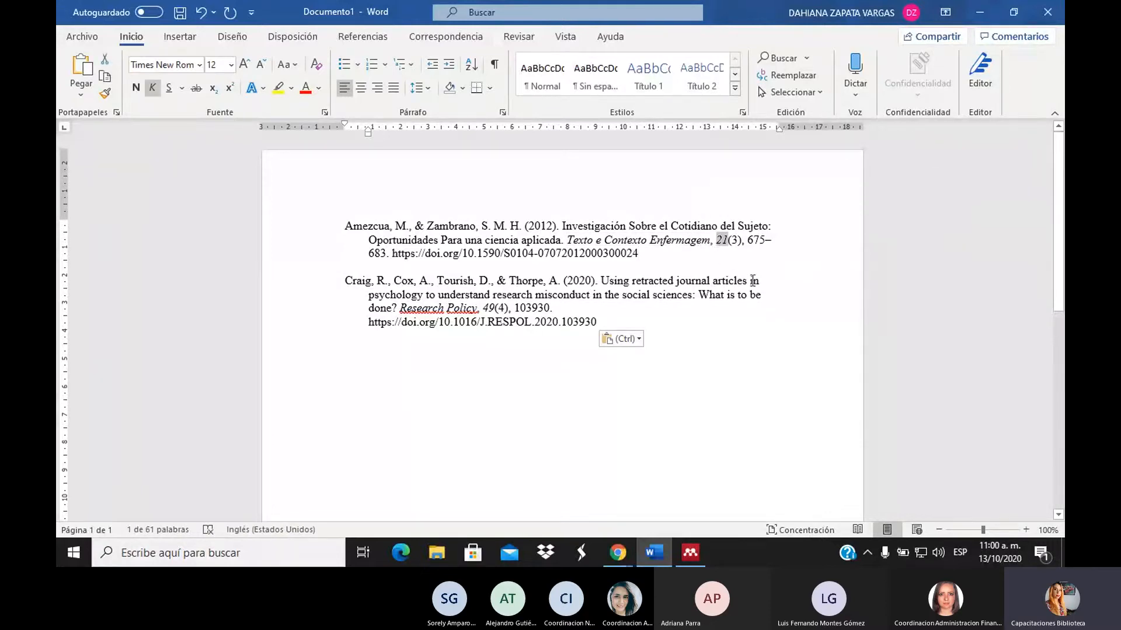
{"action": "double_click", "coordinate": [734, 240]}
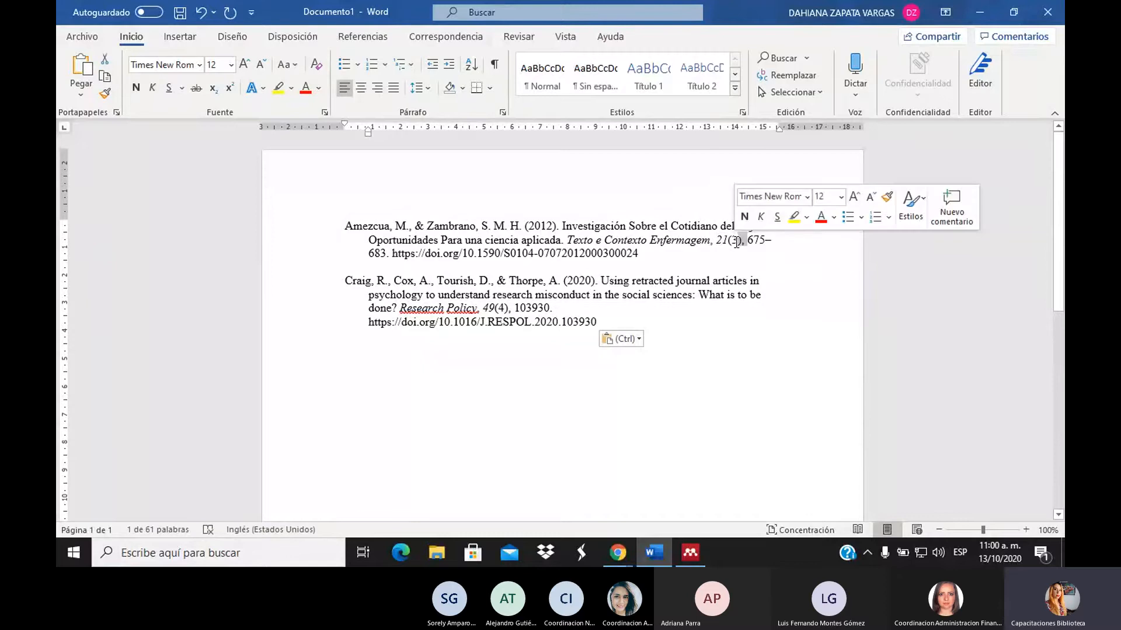
{"action": "left_click", "coordinate": [733, 240]}
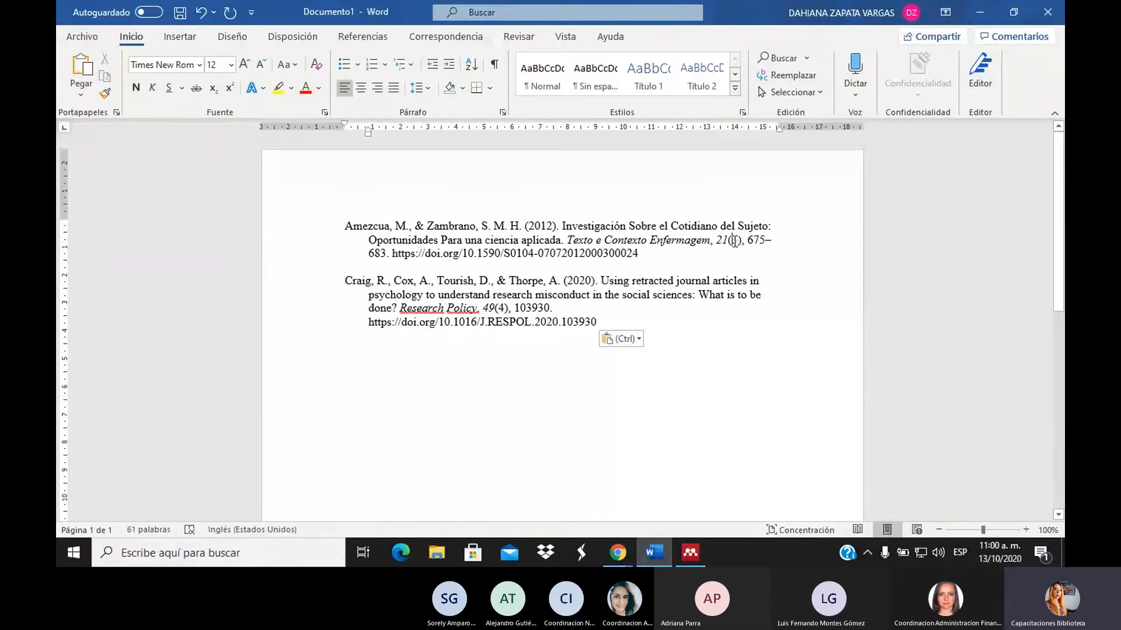
{"action": "left_click_drag", "start_coordinate": [748, 242], "coordinate": [384, 261]}
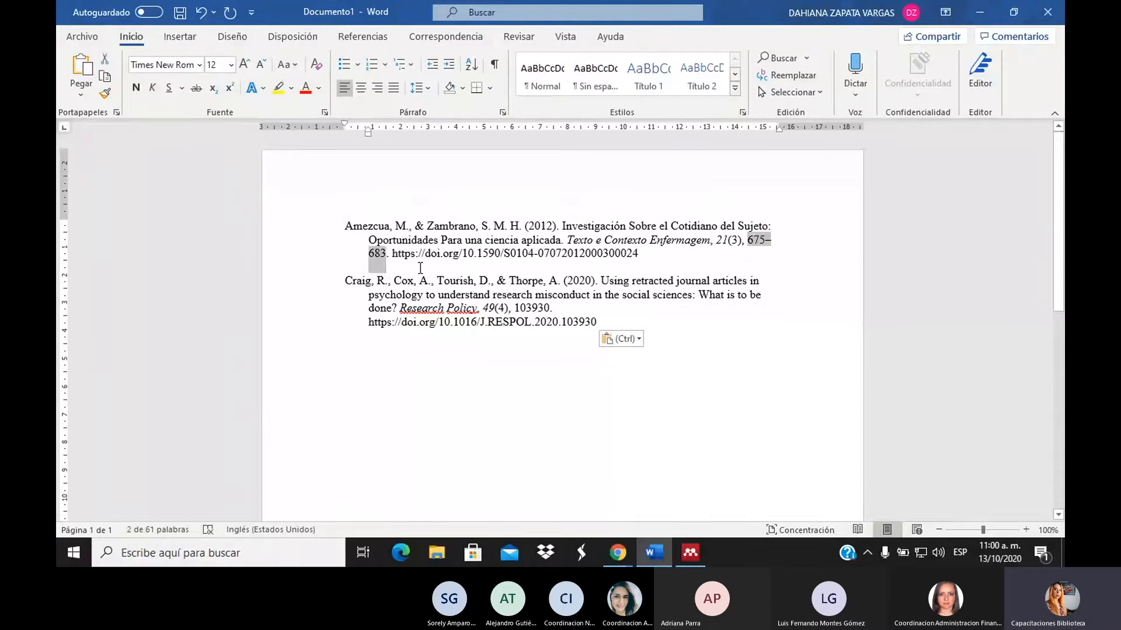
{"action": "left_click", "coordinate": [453, 255]}
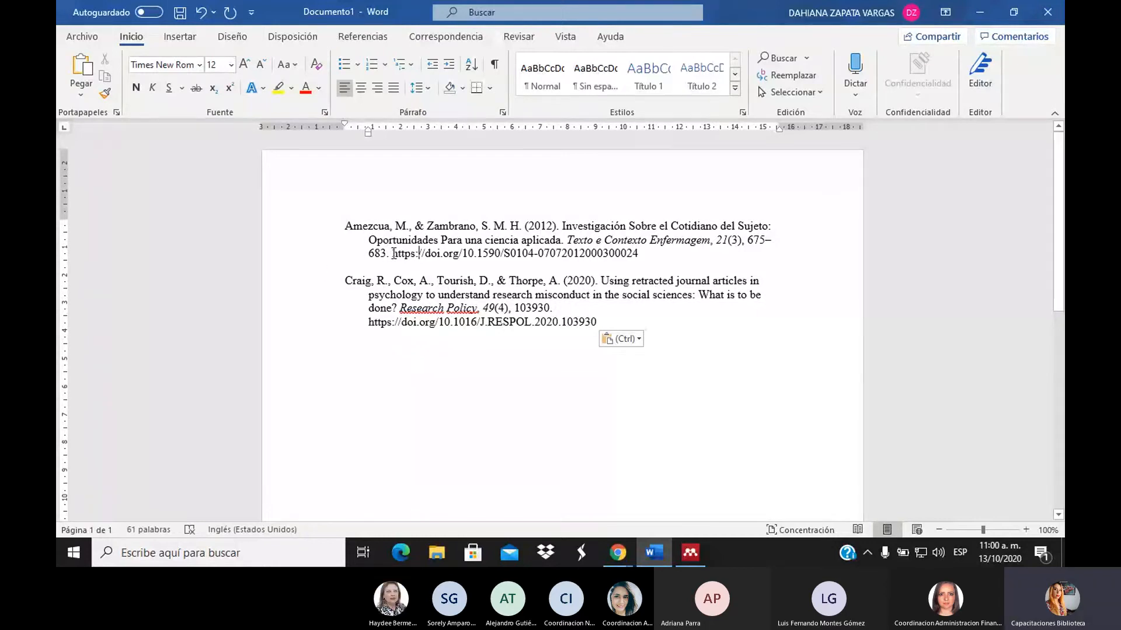
{"action": "left_click_drag", "start_coordinate": [395, 254], "coordinate": [639, 254]}
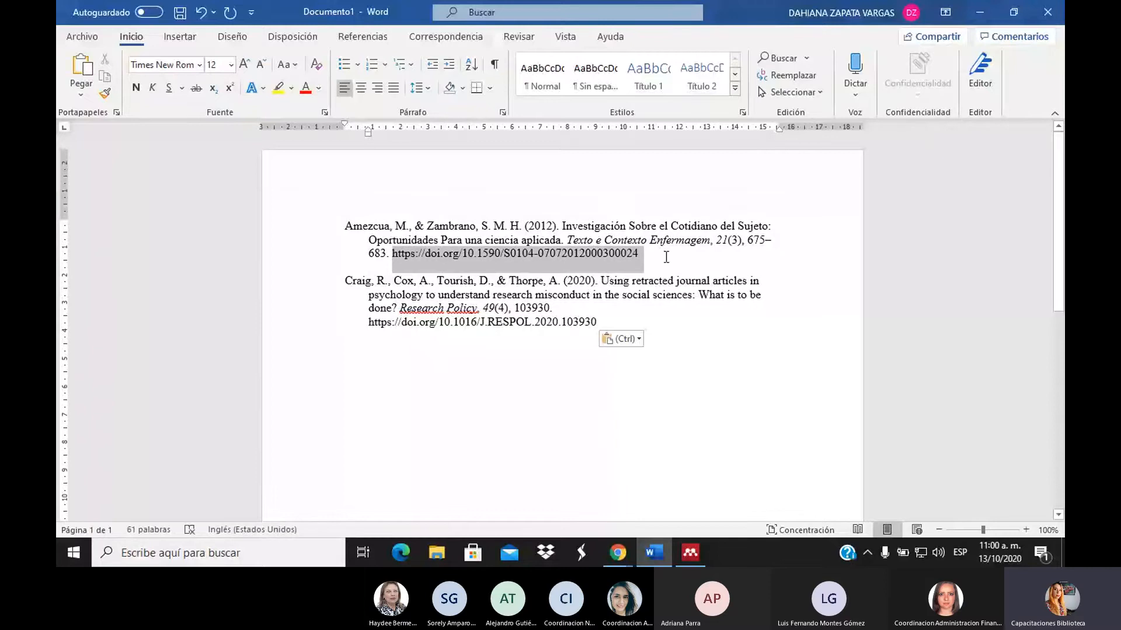
{"action": "left_click", "coordinate": [435, 228]}
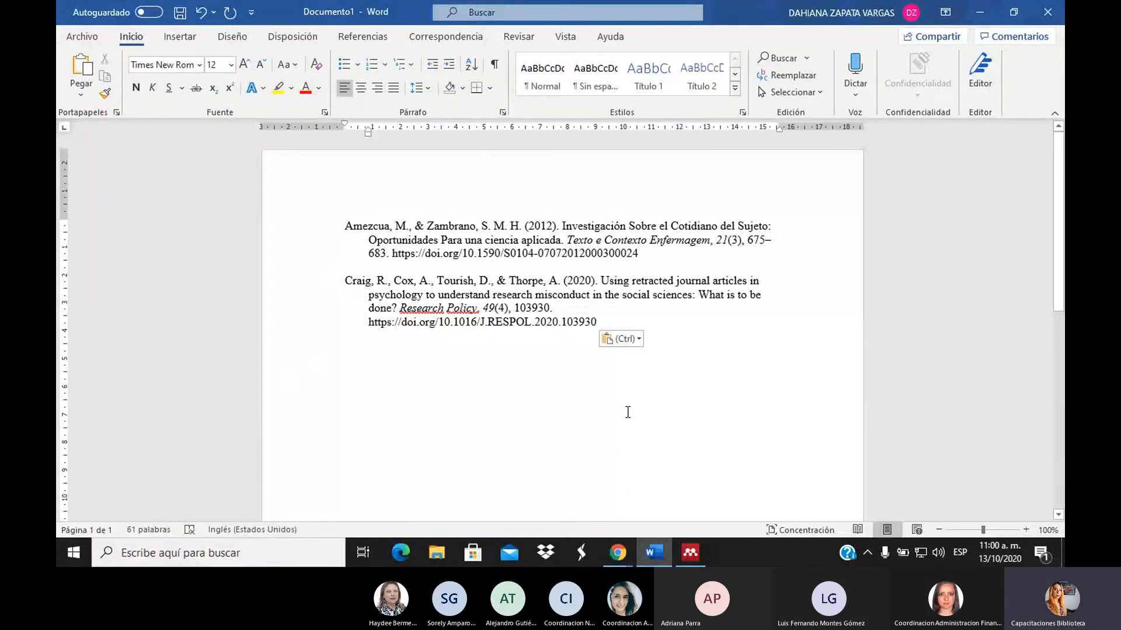
Step: Copy "Investigación aplicada en cuidados de salud" from Mendeley as a formatted citation and paste it below the second reference in Word
{"action": "left_click", "coordinate": [693, 323]}
{"action": "key", "text": "Return"}
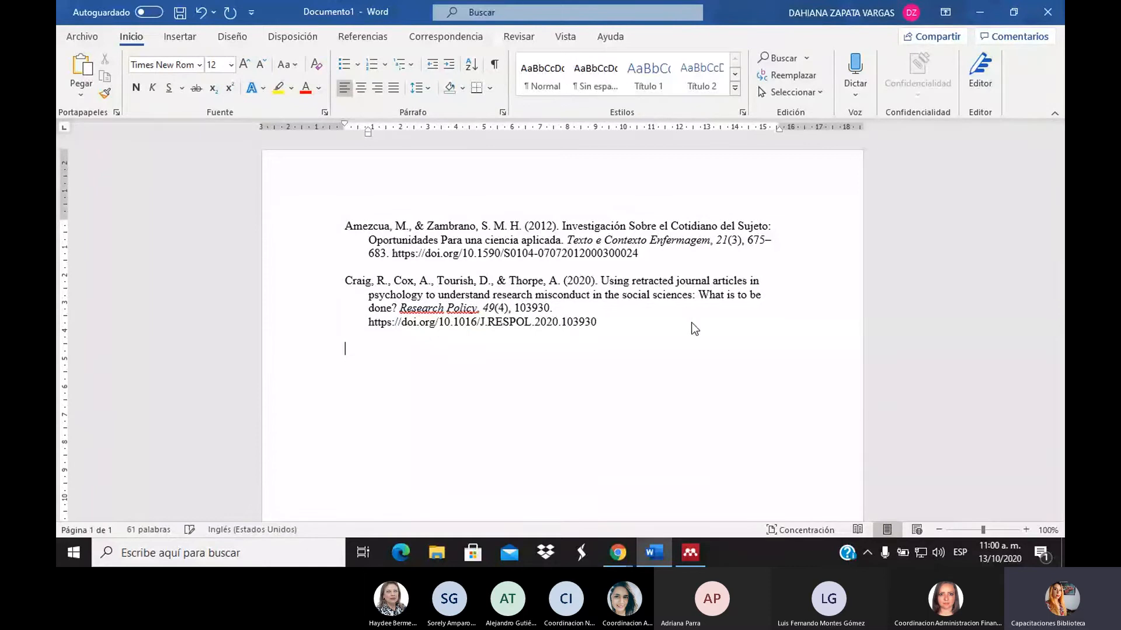
{"action": "left_click", "coordinate": [705, 555]}
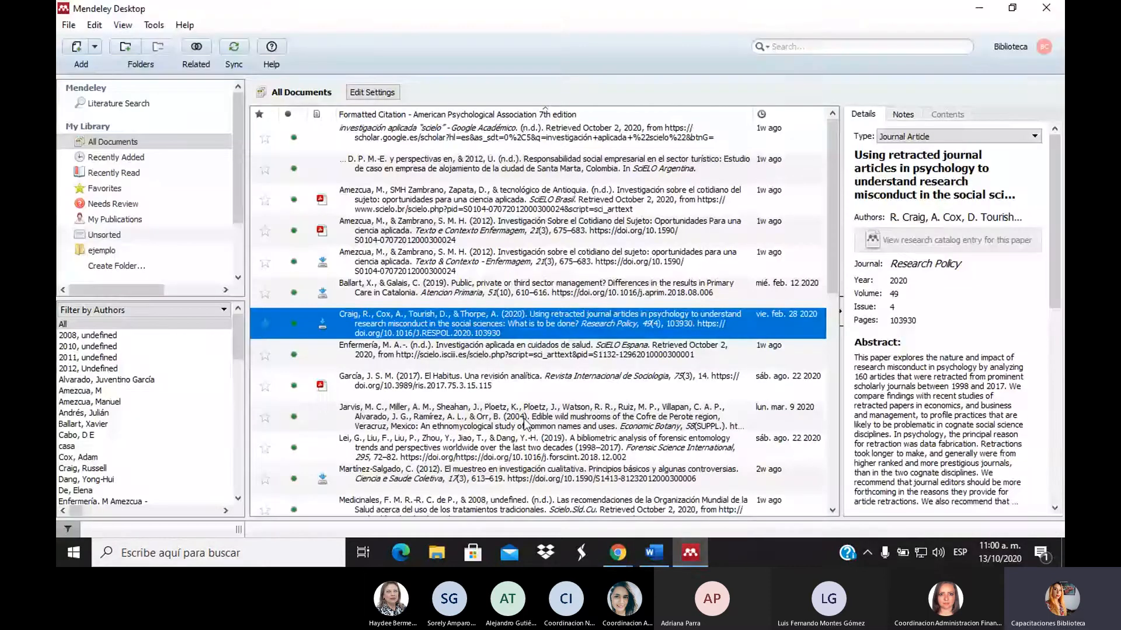
{"action": "left_click", "coordinate": [502, 368]}
{"action": "left_click", "coordinate": [505, 394]}
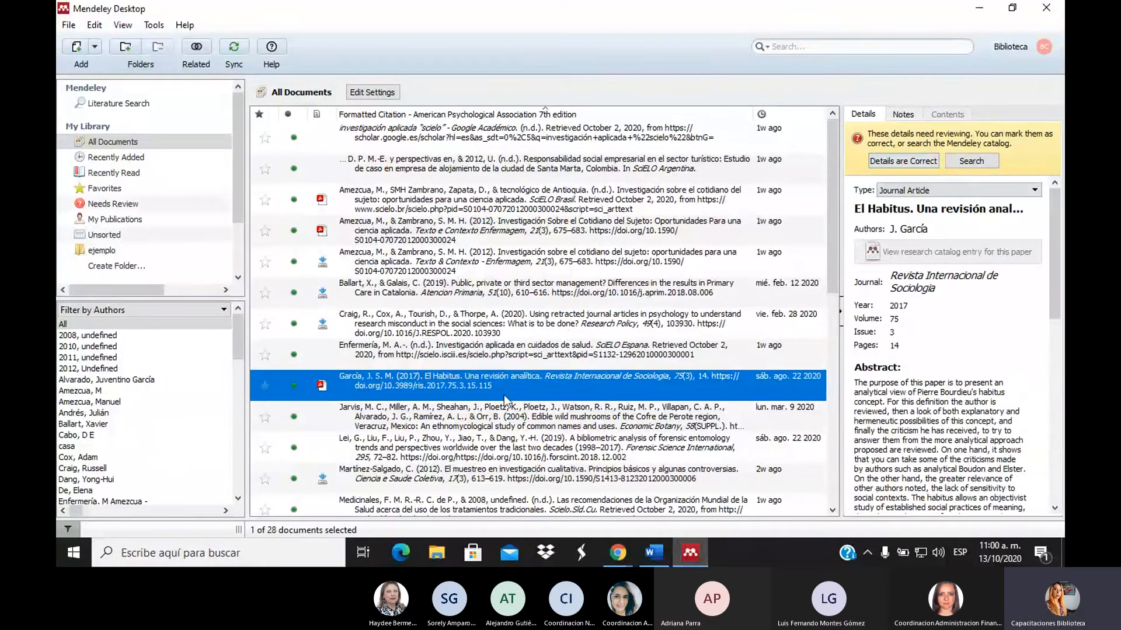
{"action": "left_click", "coordinate": [495, 366]}
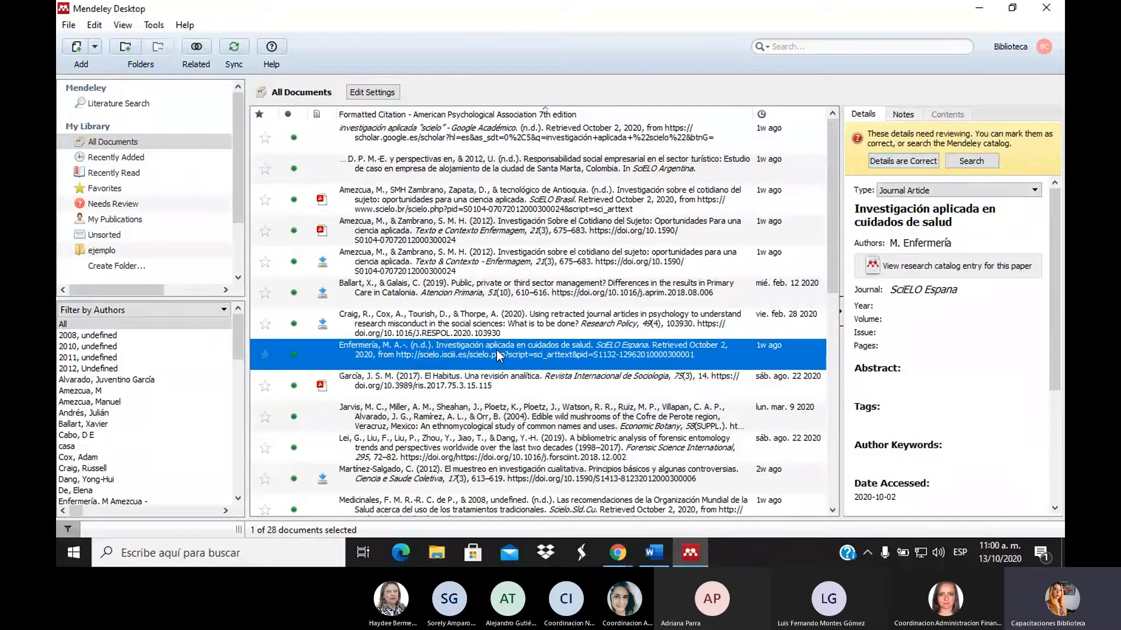
{"action": "right_click", "coordinate": [496, 349]}
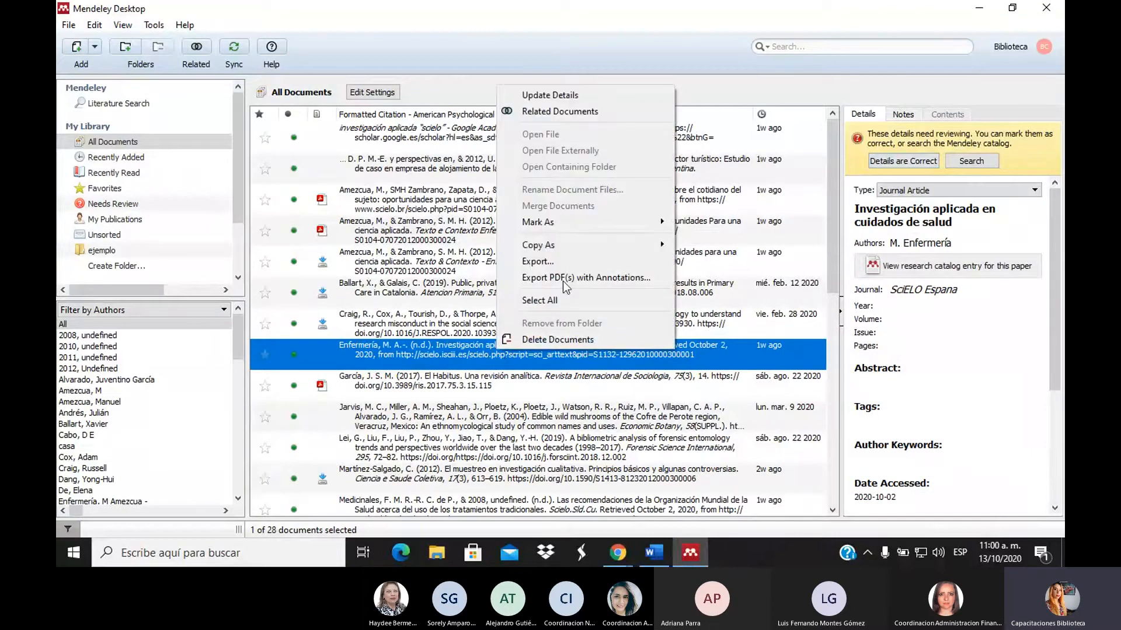
{"action": "mouse_move", "coordinate": [590, 248]}
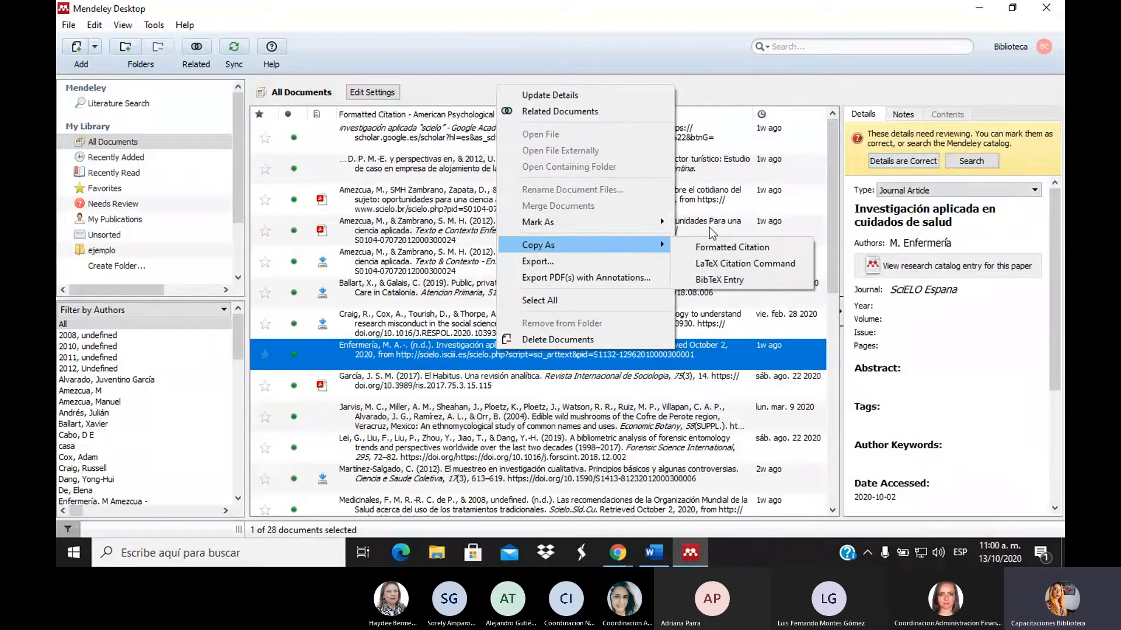
{"action": "left_click", "coordinate": [706, 246]}
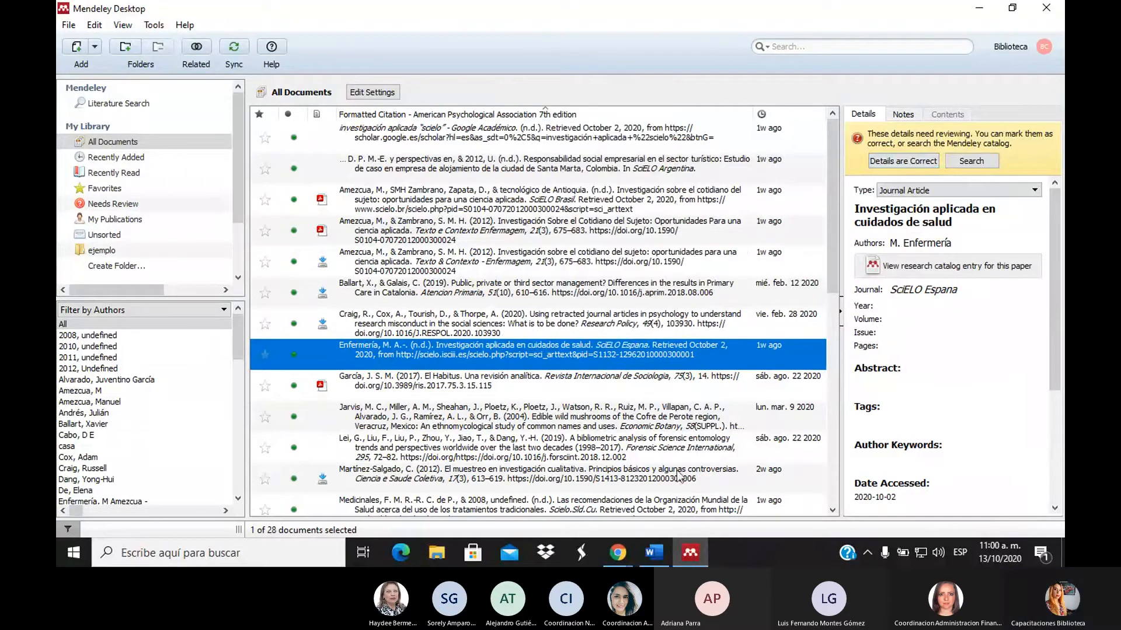
{"action": "left_click", "coordinate": [654, 552]}
{"action": "key", "text": "ctrl+v"}
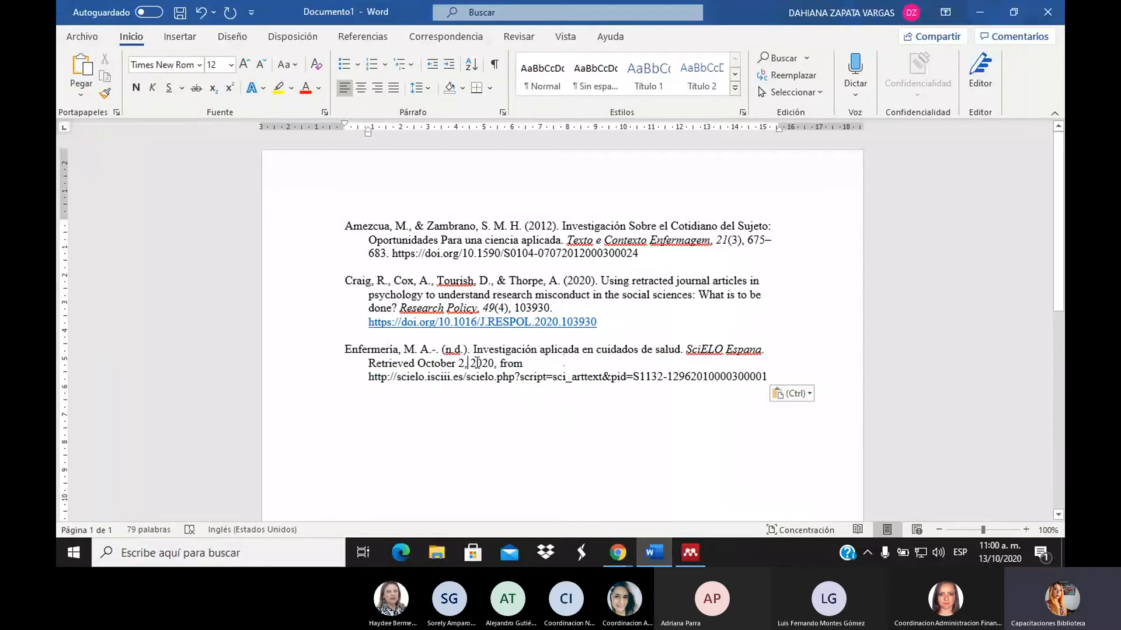
Step: Highlight the retrieval year and the "n.d." date in the pasted SciELO Espana reference, and delete that whole reference
{"action": "left_click_drag", "start_coordinate": [466, 363], "coordinate": [495, 363]}
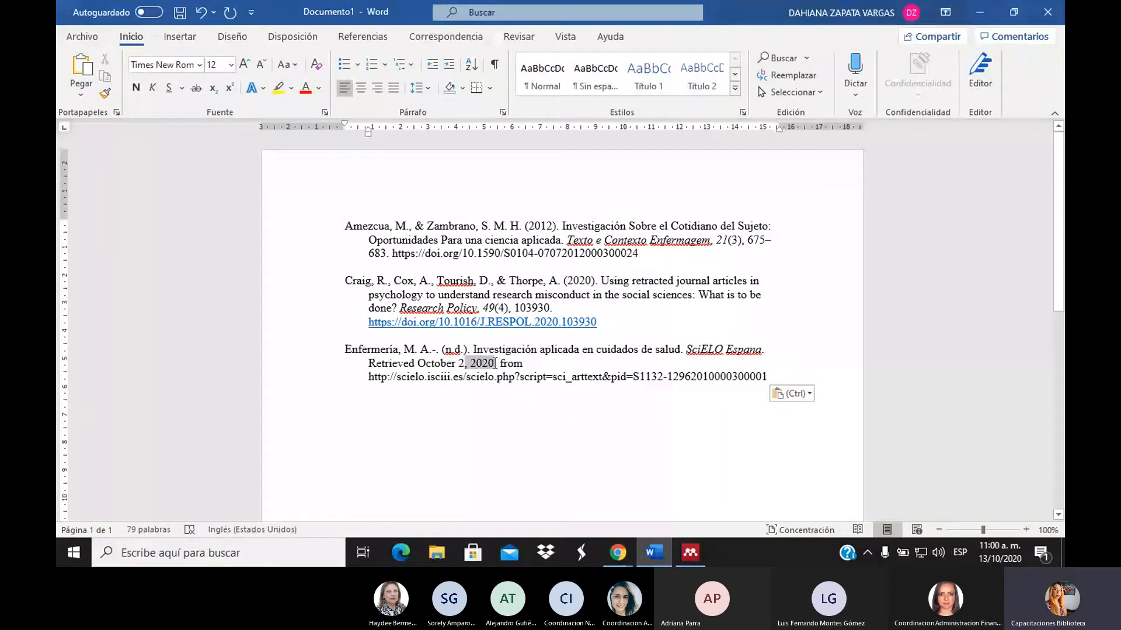
{"action": "left_click", "coordinate": [446, 363]}
{"action": "left_click_drag", "start_coordinate": [461, 348], "coordinate": [444, 349]}
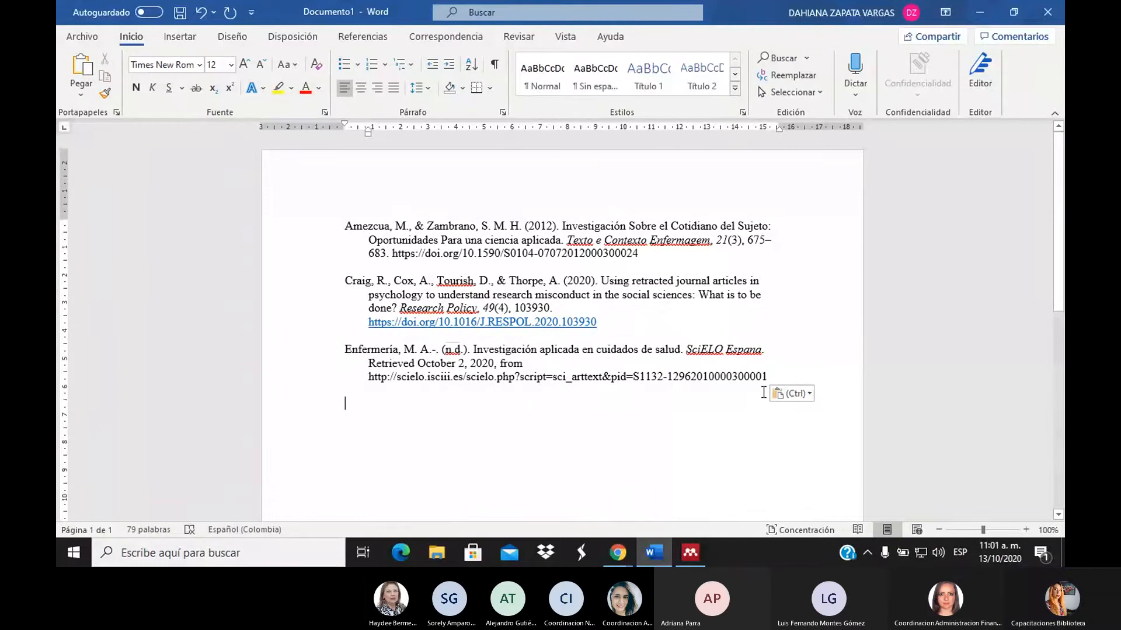
{"action": "left_click_drag", "start_coordinate": [619, 404], "coordinate": [300, 356]}
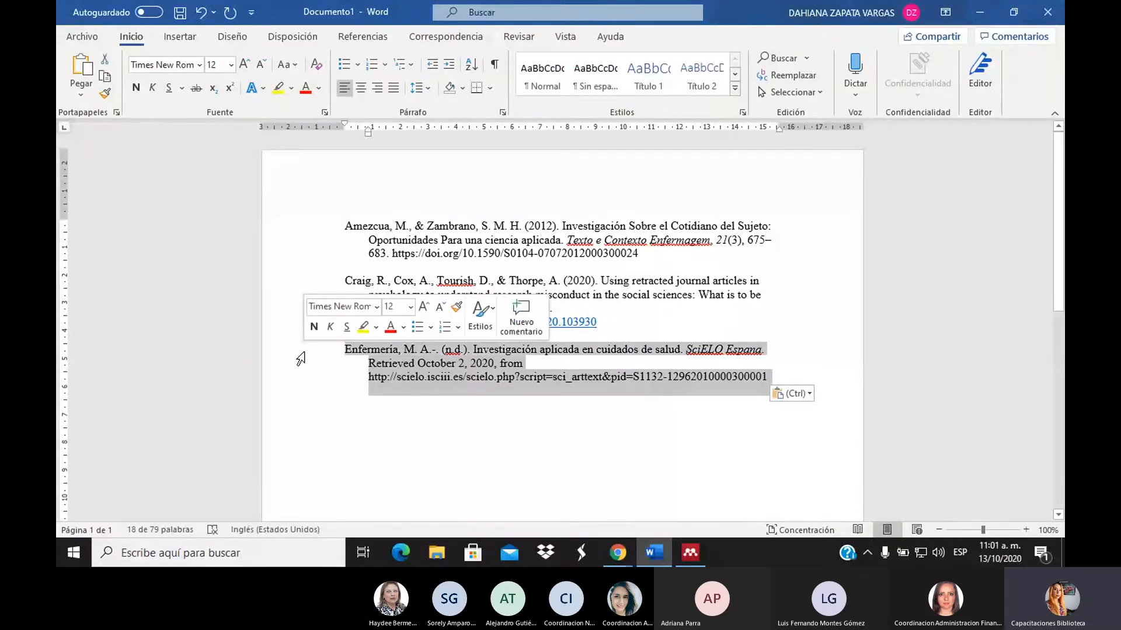
{"action": "key", "text": "Delete"}
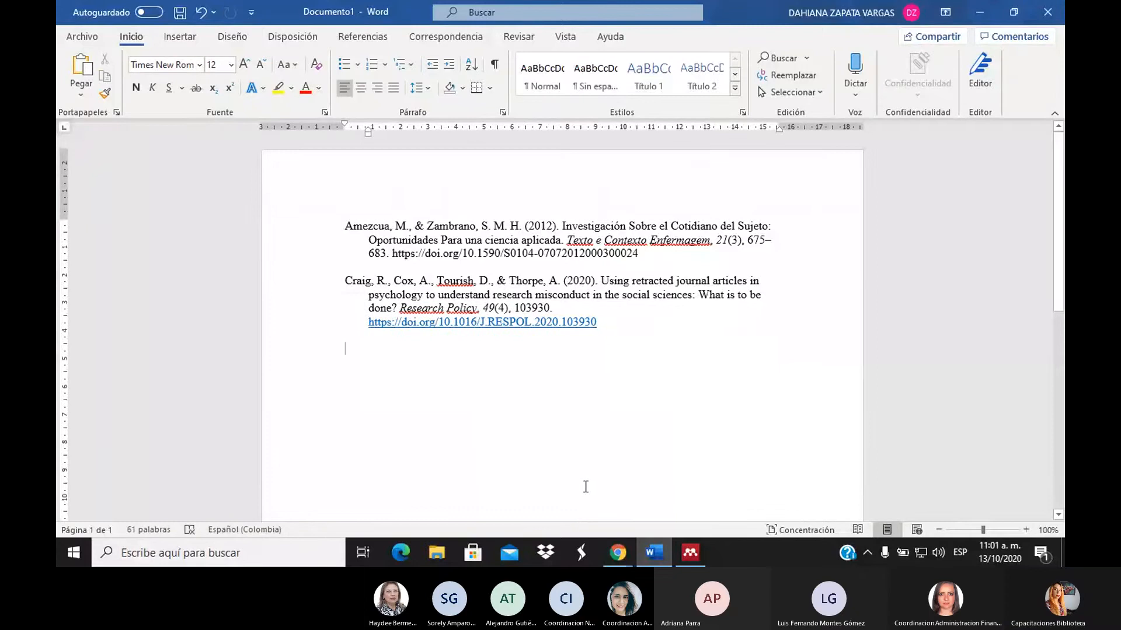
Step: Switch back to Mendeley Desktop and display the library as a table
{"action": "left_click", "coordinate": [690, 552]}
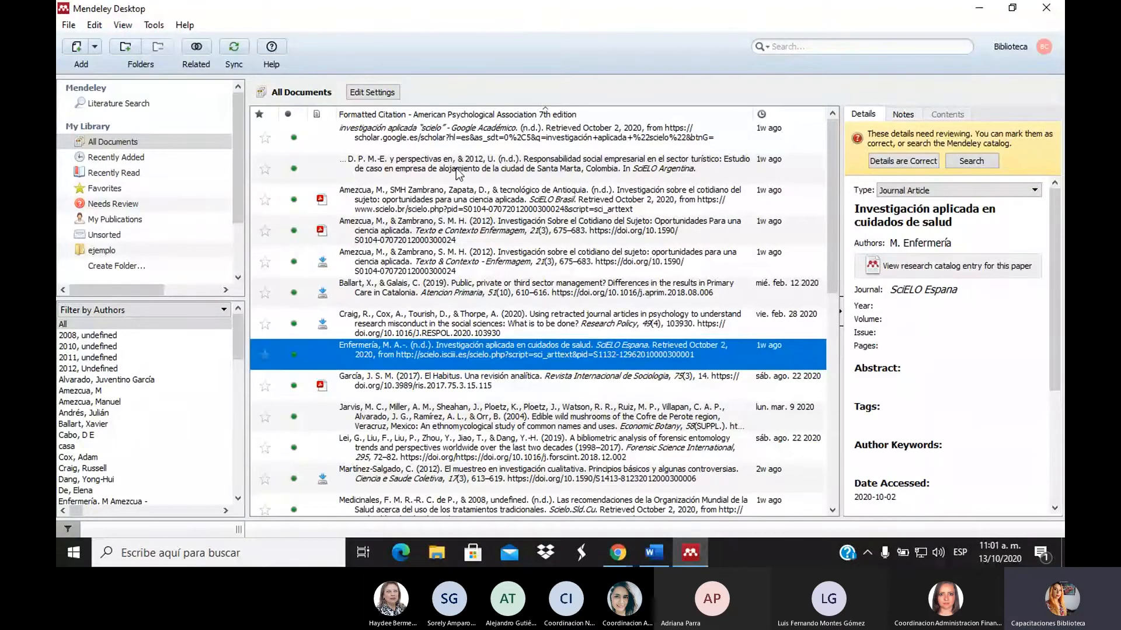
{"action": "left_click", "coordinate": [122, 25]}
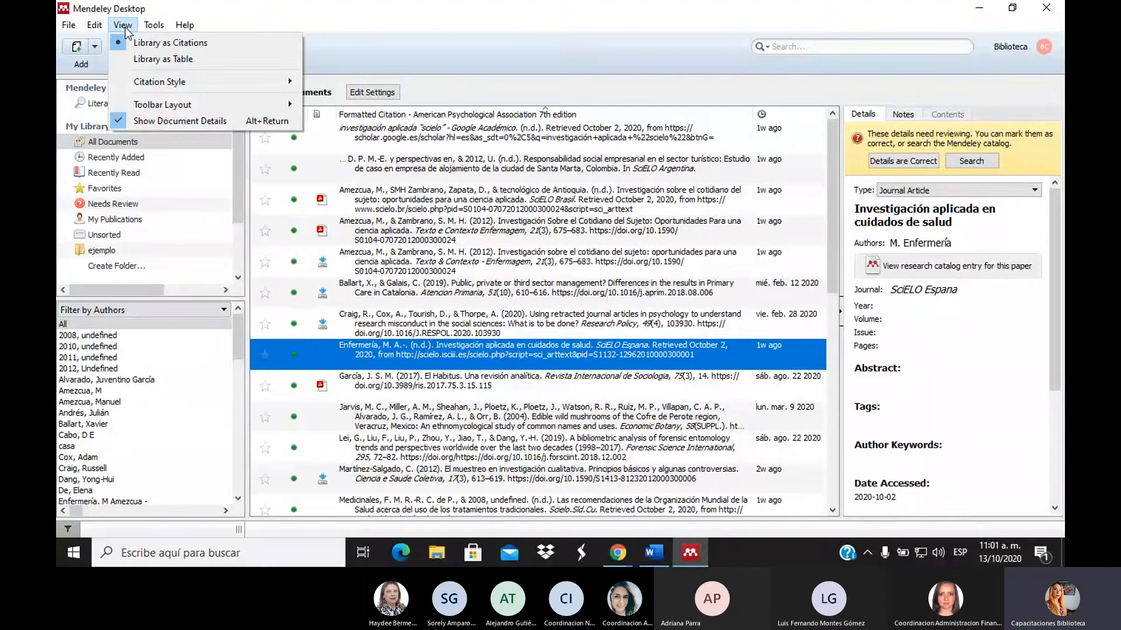
{"action": "left_click", "coordinate": [139, 58]}
Step: View the copy formats offered for the 2012 "Texto e Contexto Enfermagem" article without copying anything
{"action": "right_click", "coordinate": [450, 213]}
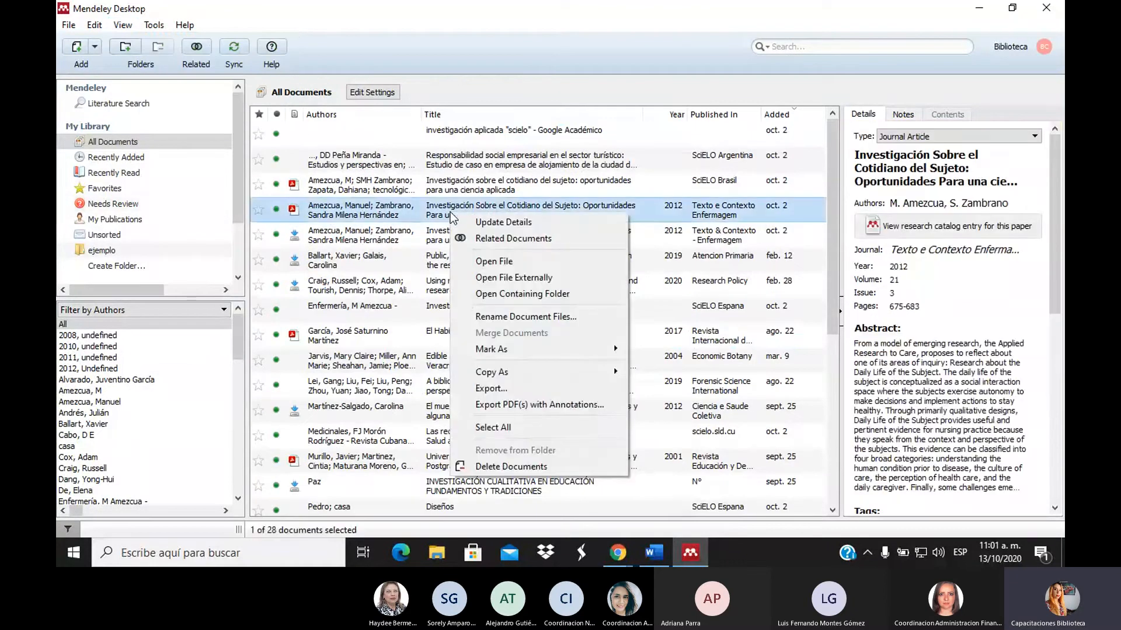
{"action": "mouse_move", "coordinate": [551, 380]}
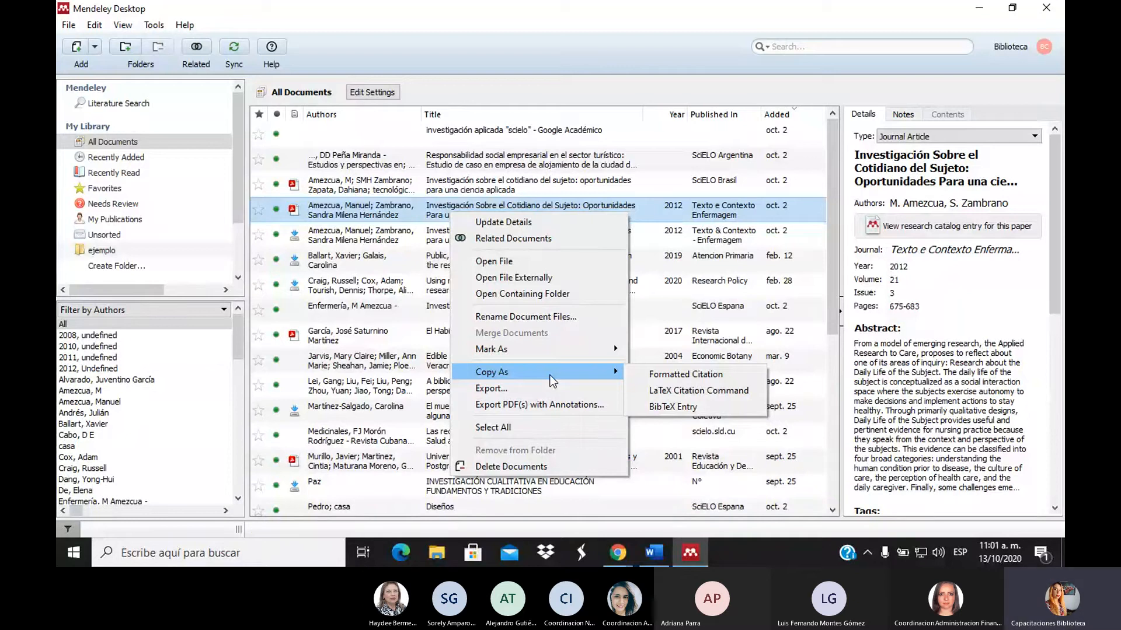
{"action": "left_click", "coordinate": [437, 32]}
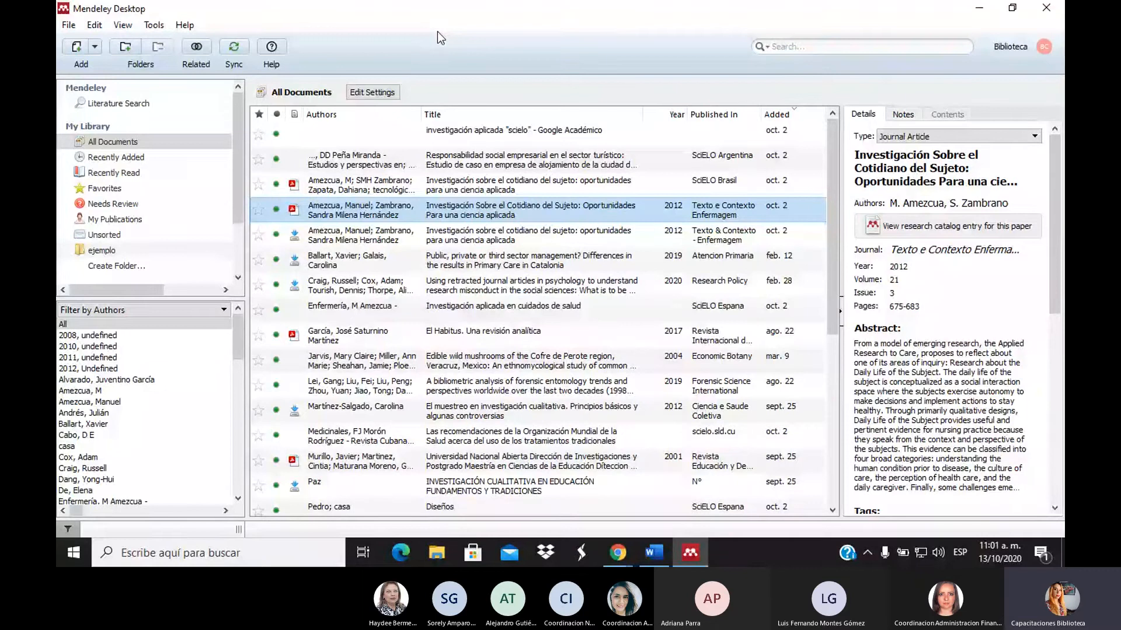
Step: Start a new manually entered library document and set its type to Book
{"action": "left_click", "coordinate": [96, 47]}
{"action": "left_click", "coordinate": [99, 62]}
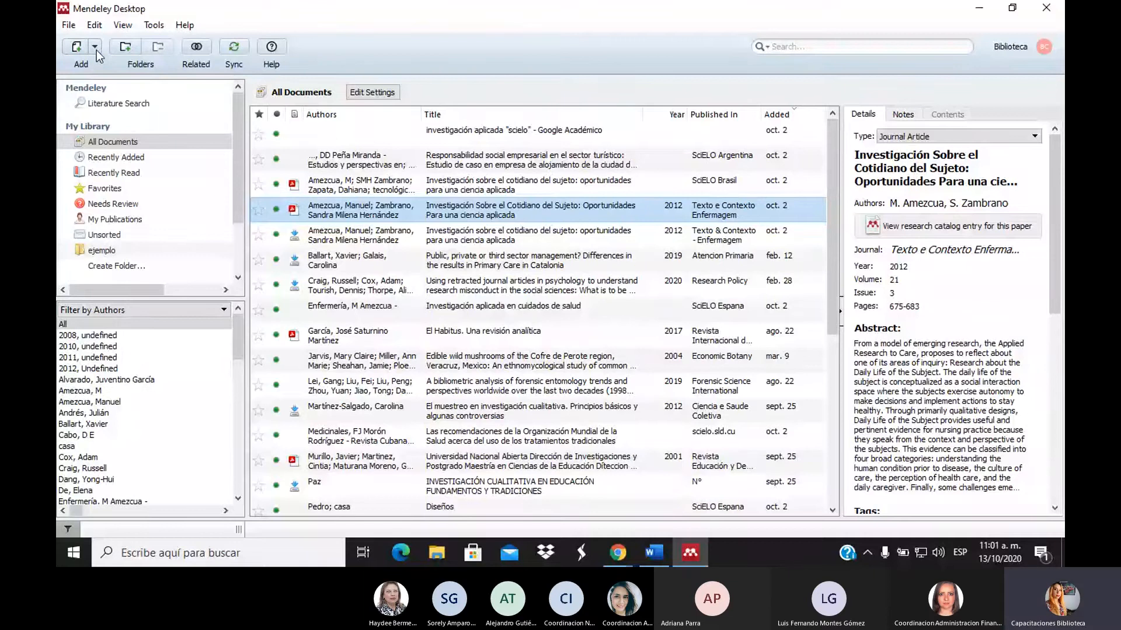
{"action": "left_click", "coordinate": [96, 50]}
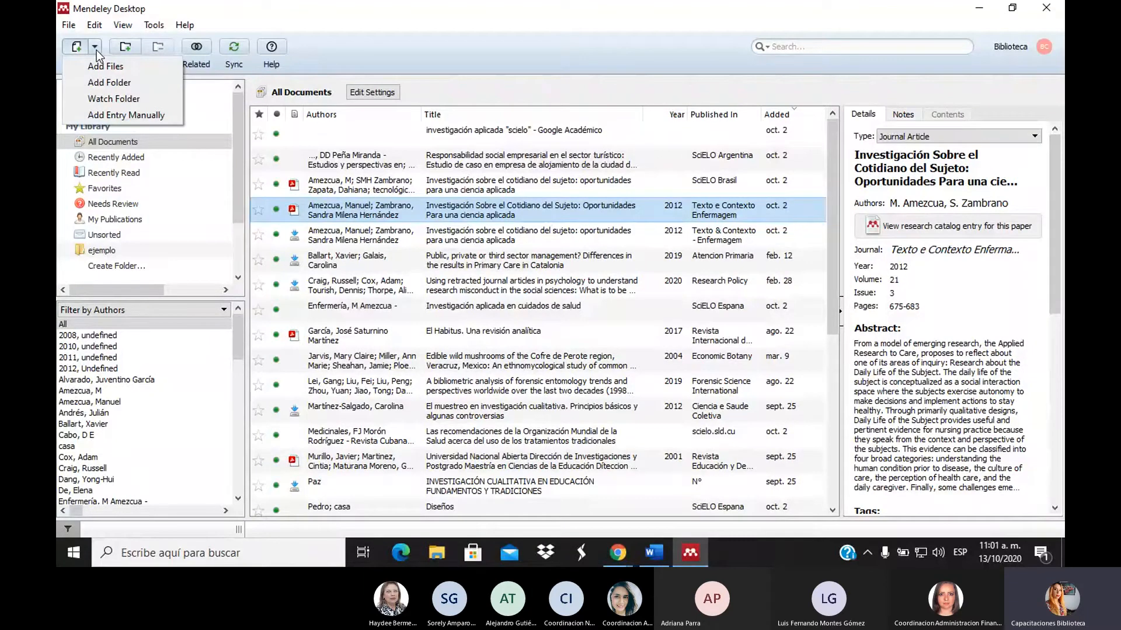
{"action": "left_click", "coordinate": [145, 116]}
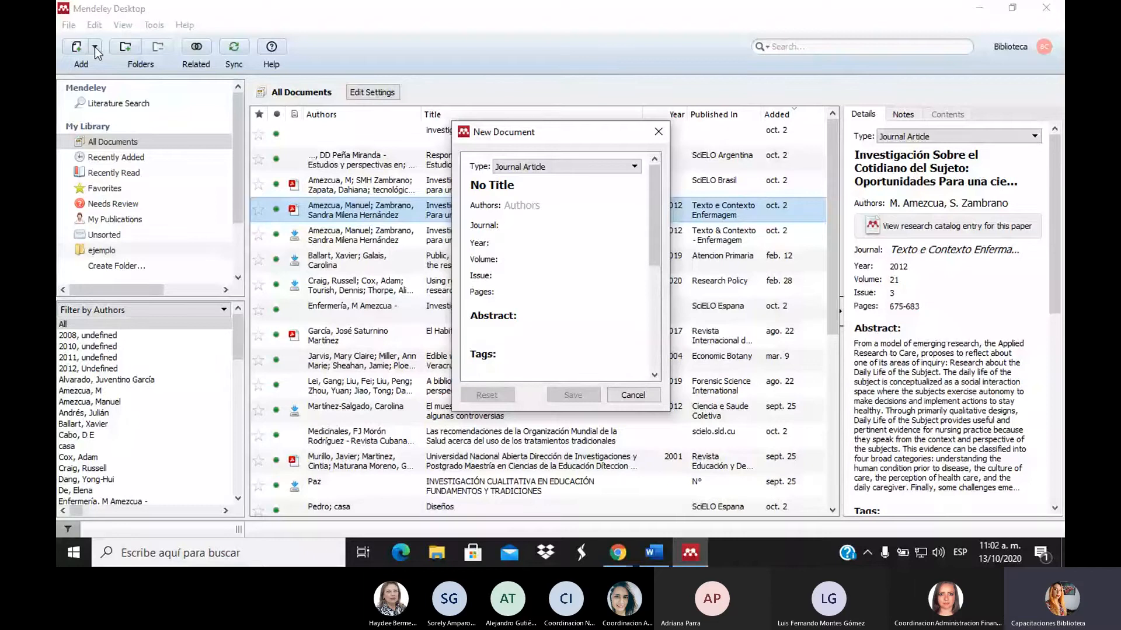
{"action": "left_click", "coordinate": [582, 166]}
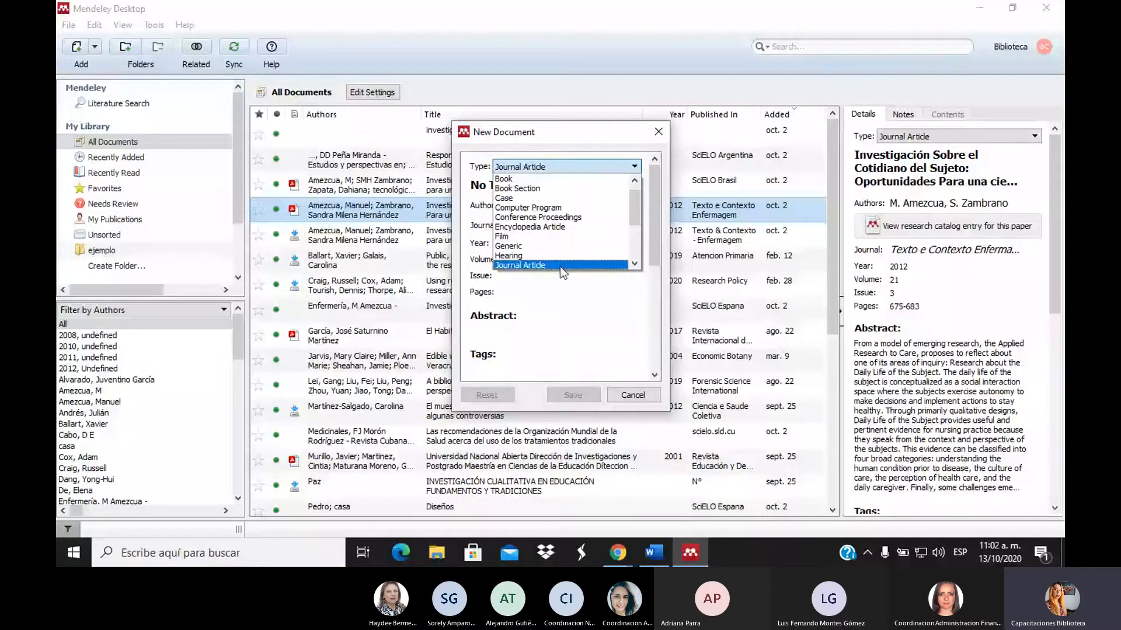
{"action": "left_click_drag", "start_coordinate": [635, 201], "coordinate": [636, 233]}
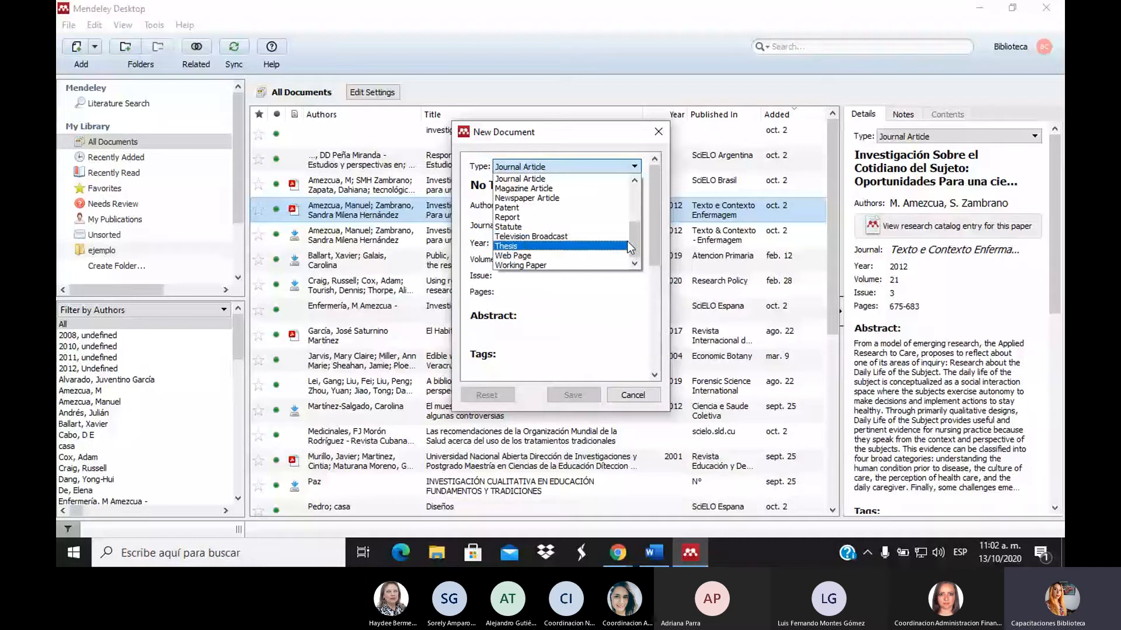
{"action": "left_click_drag", "start_coordinate": [634, 242], "coordinate": [634, 201]}
{"action": "left_click", "coordinate": [536, 188]}
Step: Replace the new book entry's placeholder title with "Gestión del conocimiento"
{"action": "left_click", "coordinate": [536, 188]}
{"action": "key", "text": "BackSpace"}
{"action": "key", "text": "BackSpace"}
{"action": "key", "text": "BackSpace"}
{"action": "key", "text": "BackSpace"}
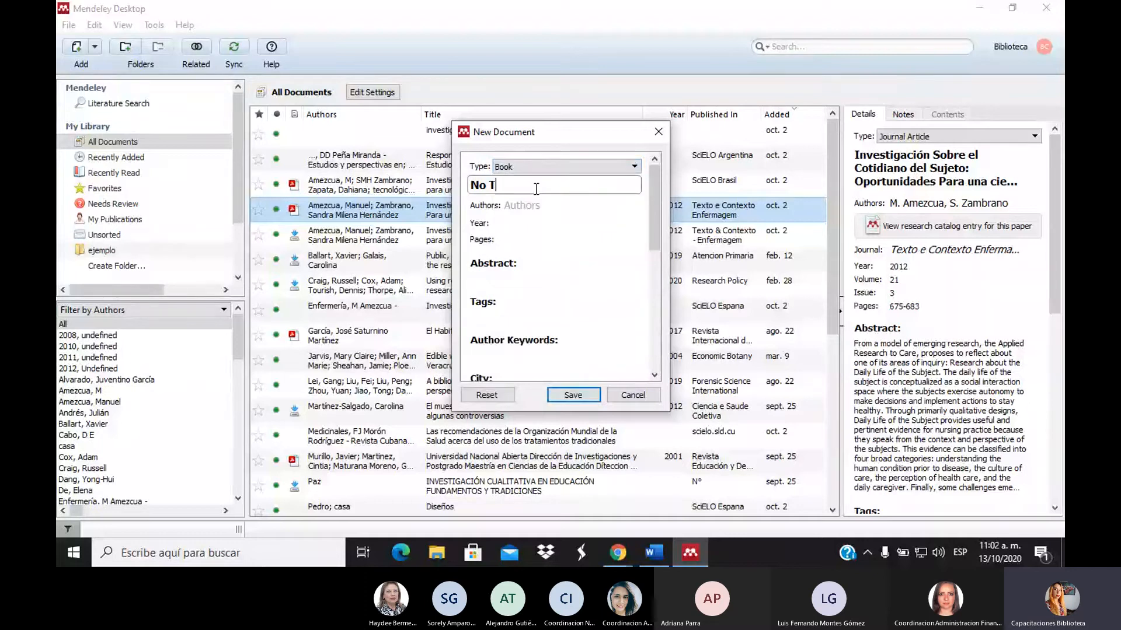
{"action": "key", "text": "BackSpace"}
{"action": "key", "text": "BackSpace"}
{"action": "key", "text": "BackSpace"}
{"action": "key", "text": "BackSpace"}
{"action": "type", "text": "gestión"}
{"action": "type", "text": "del con"}
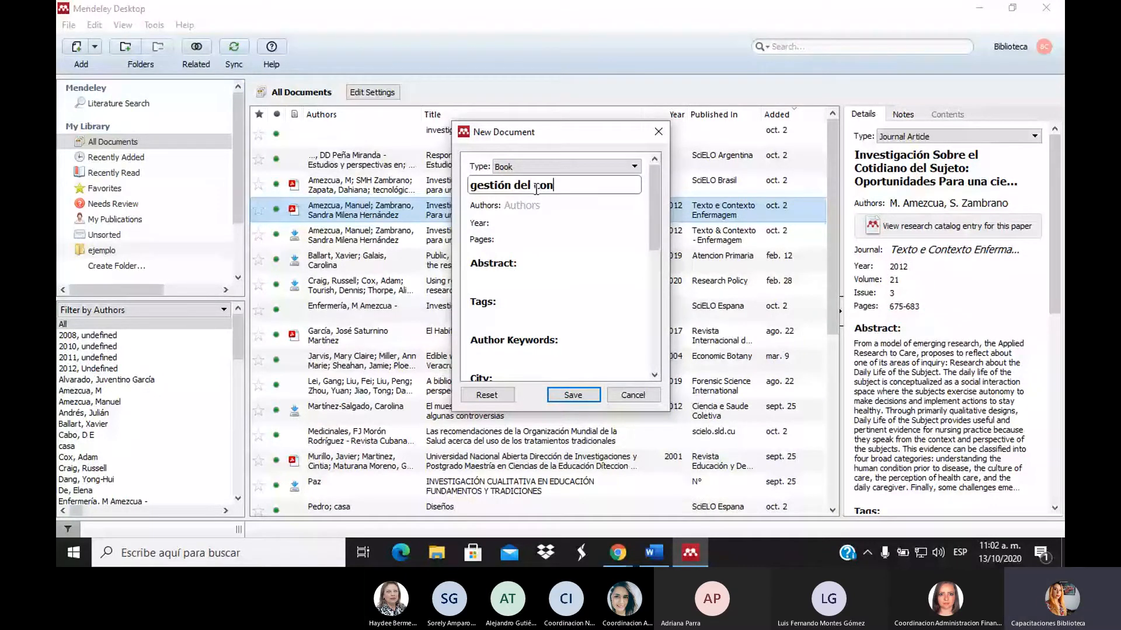
{"action": "type", "text": "ocimiento"}
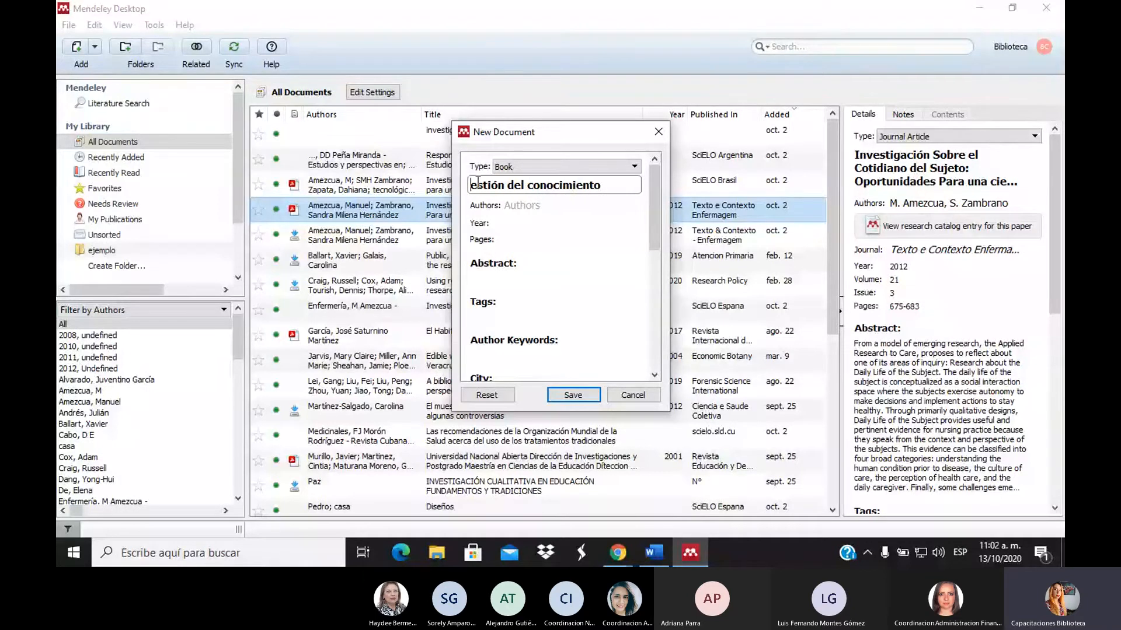
{"action": "type", "text": "G"}
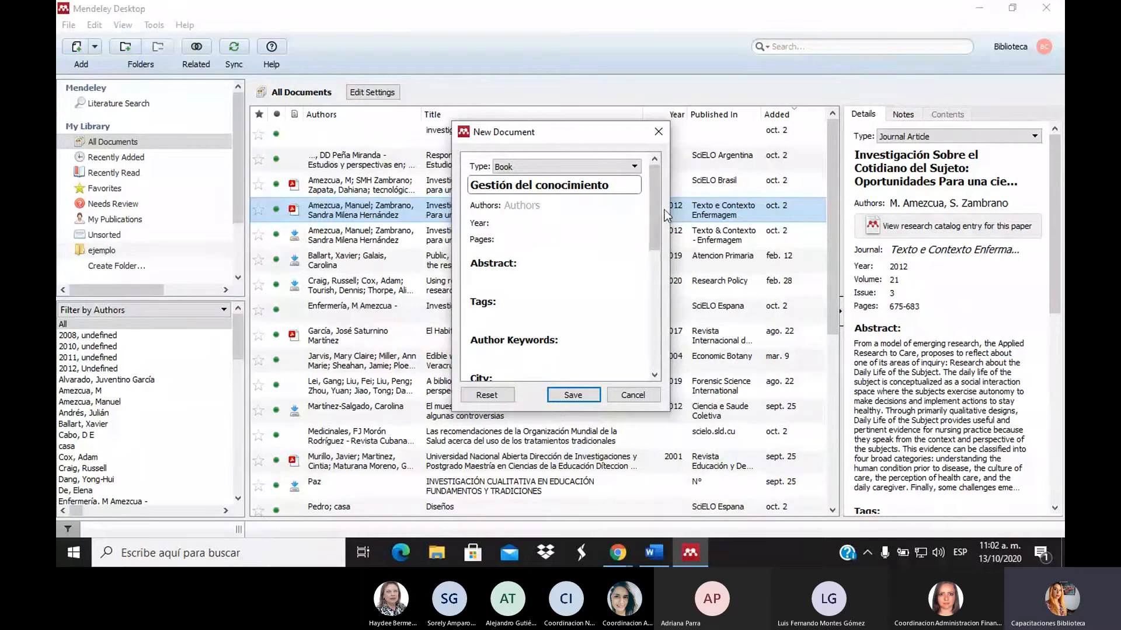
Step: Enter two individual authors for the book, each on its own line as last name, first name
{"action": "left_click", "coordinate": [553, 208]}
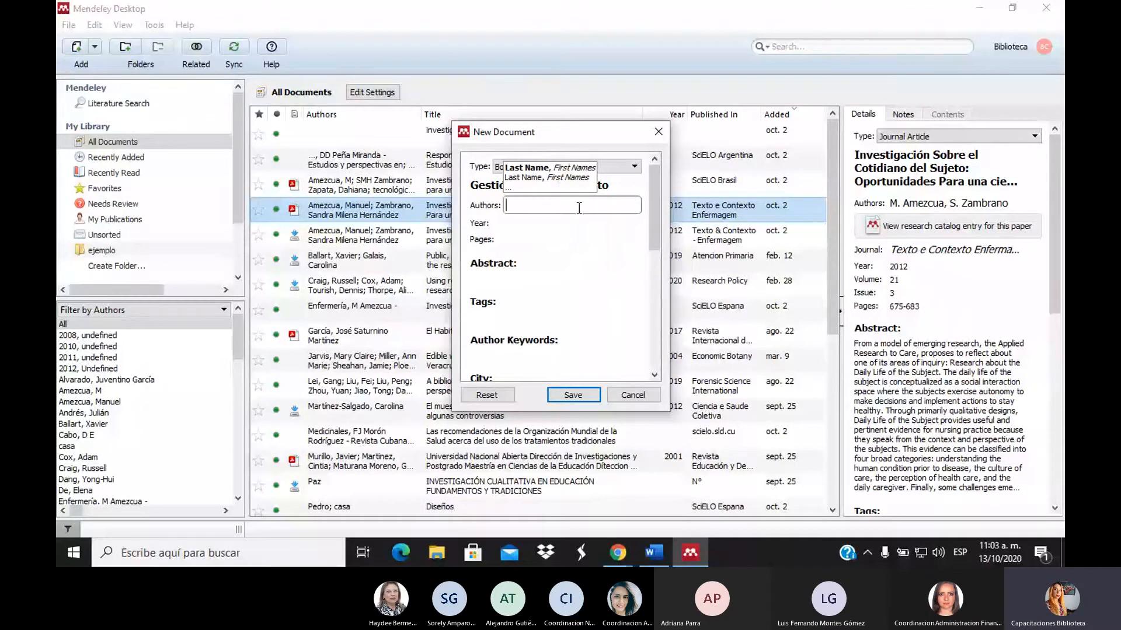
{"action": "type", "text": "zapata"}
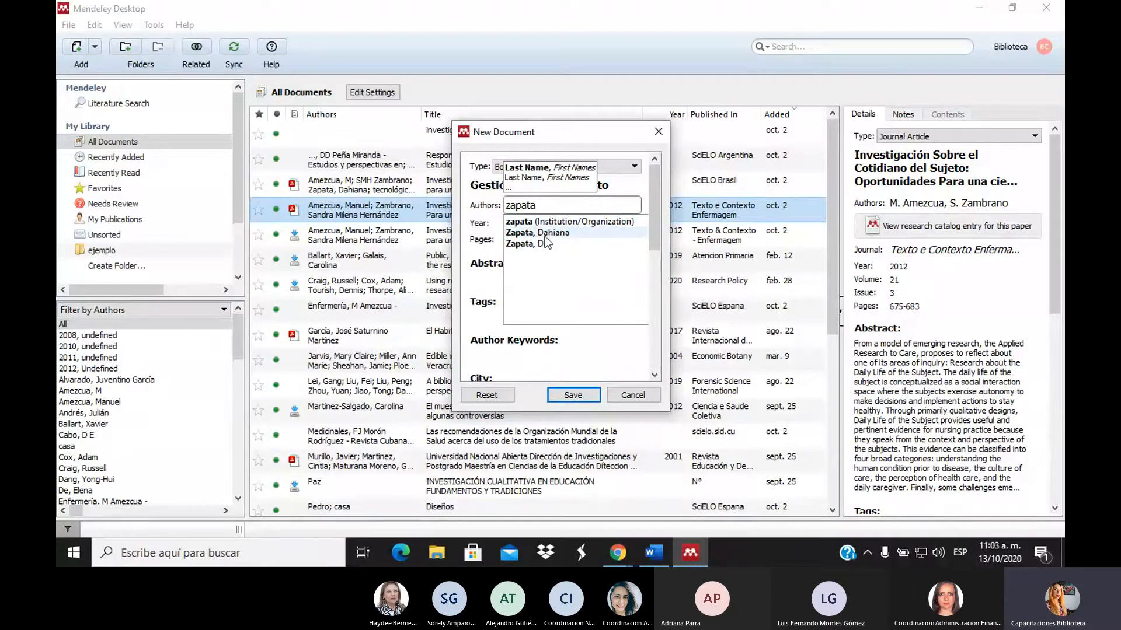
{"action": "type", "text": ","}
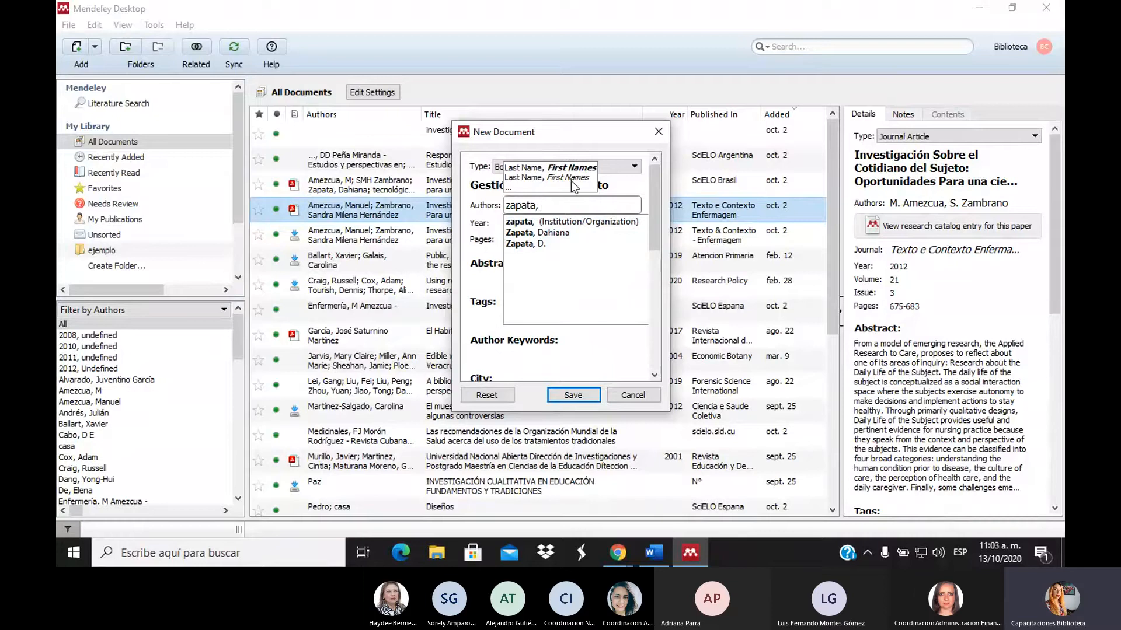
{"action": "type", "text": " M"}
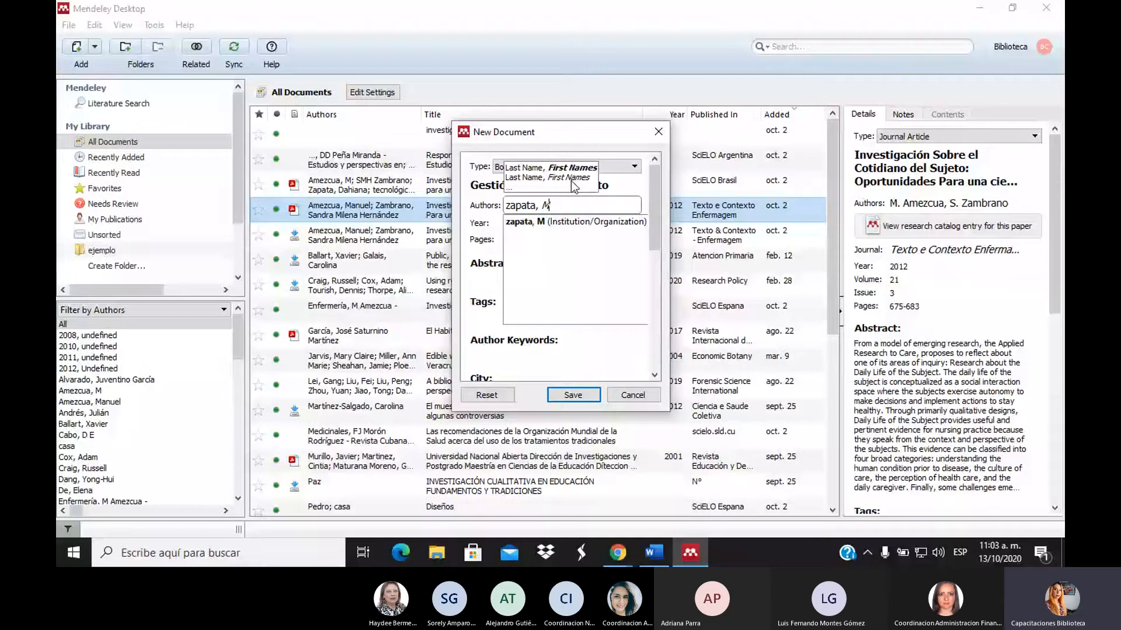
{"action": "type", "text": "aría"}
{"action": "key", "text": "Return"}
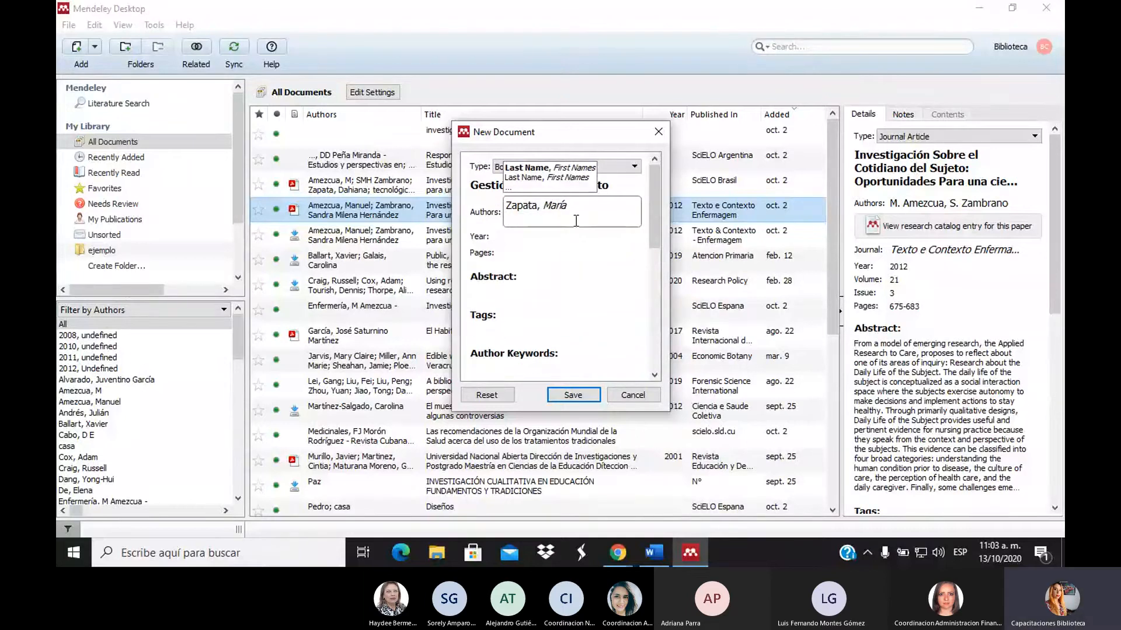
{"action": "type", "text": "mendes"}
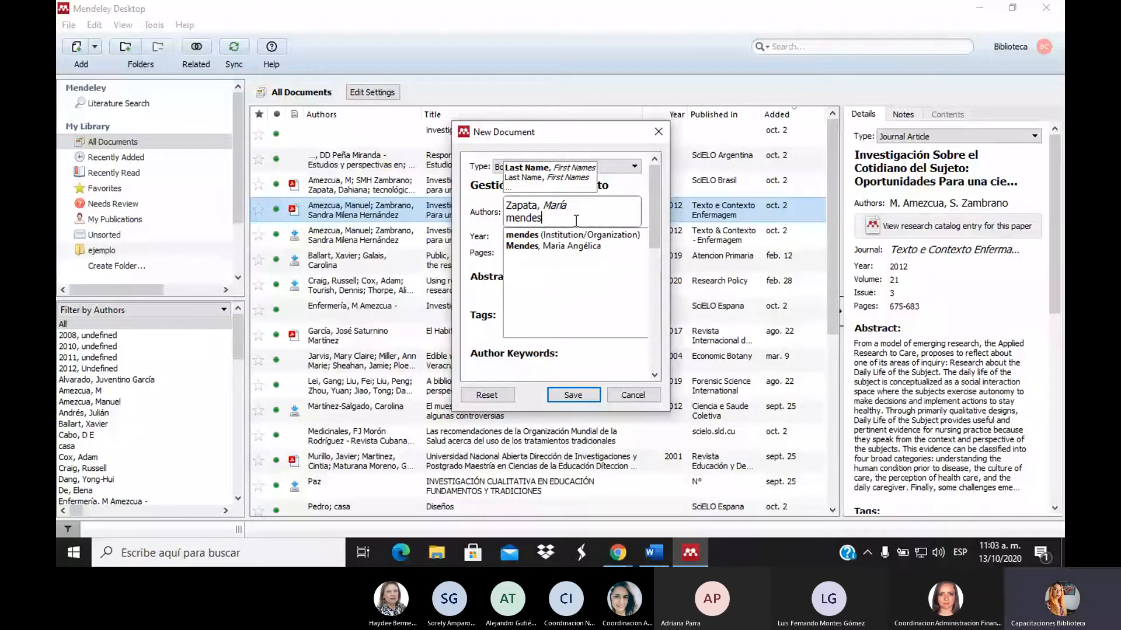
{"action": "type", "text": ", Laura"}
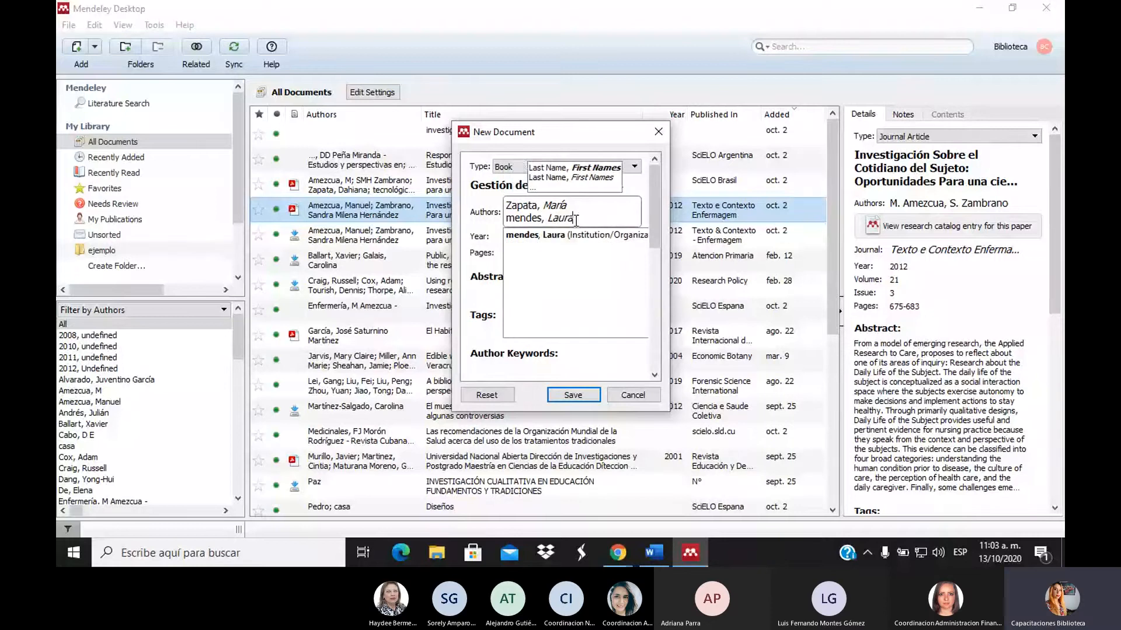
{"action": "key", "text": "Return"}
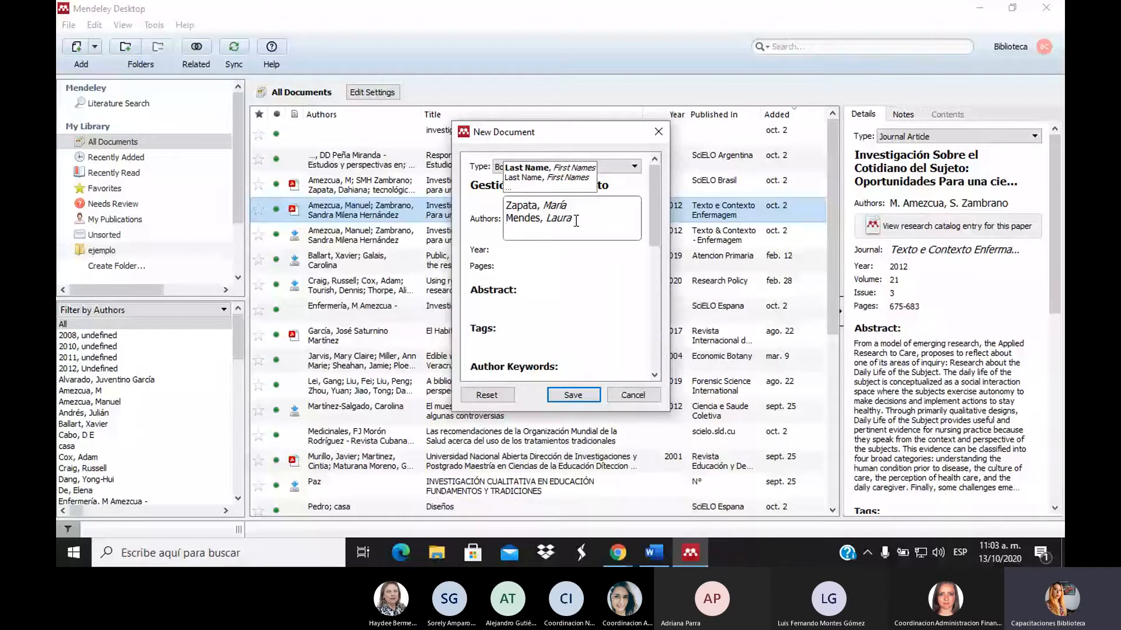
{"action": "type", "text": "tecnológ"}
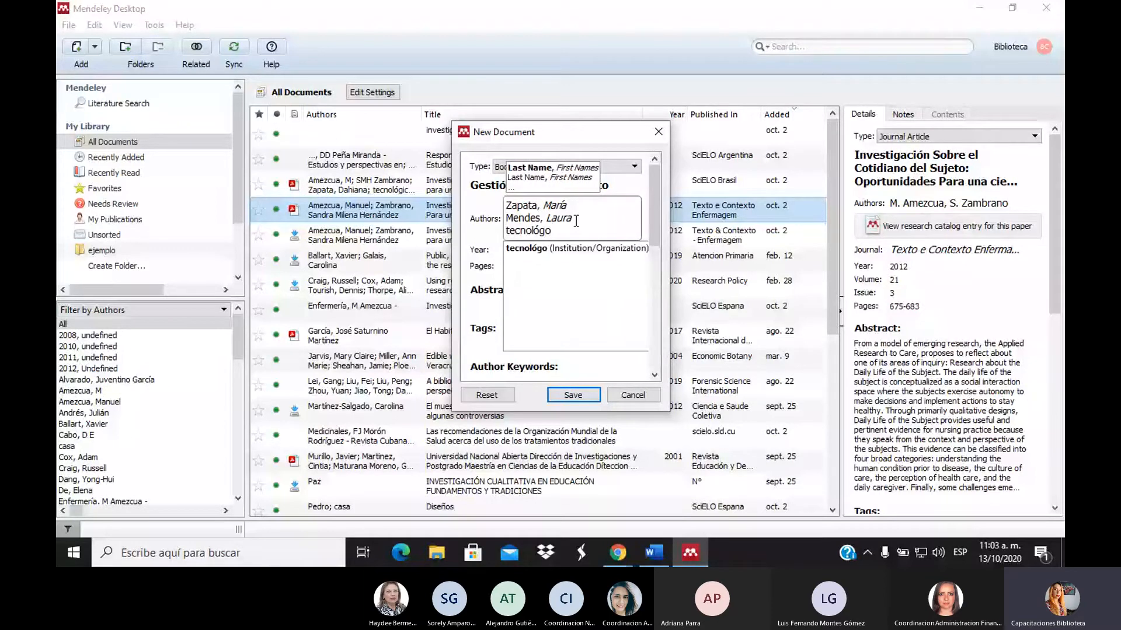
{"action": "type", "text": "ico"}
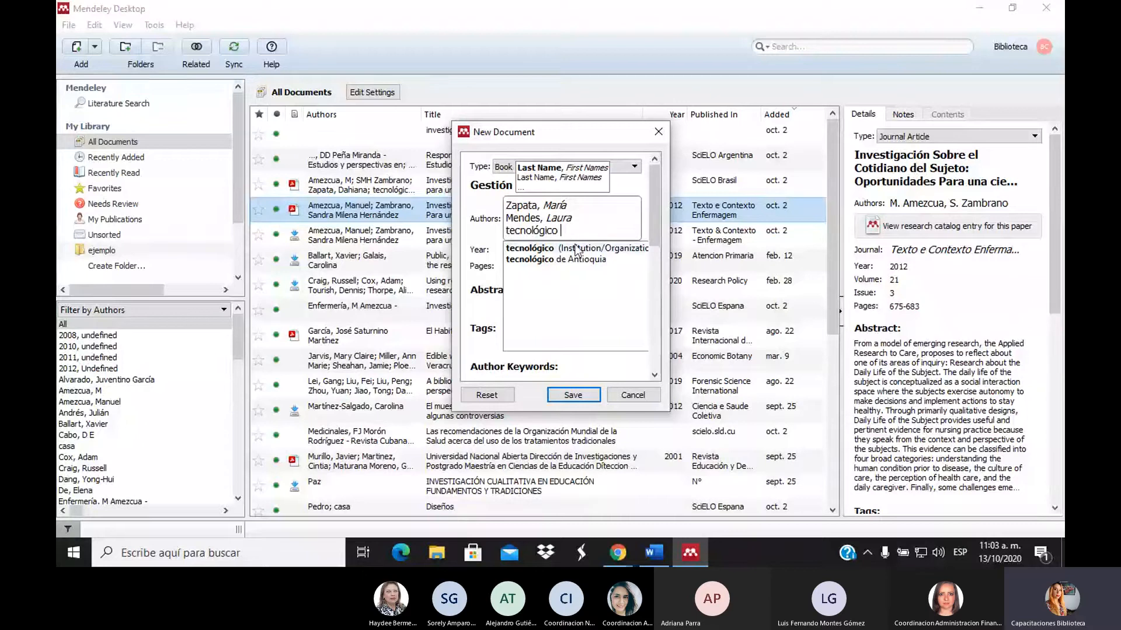
{"action": "left_click_drag", "start_coordinate": [564, 233], "coordinate": [506, 234]}
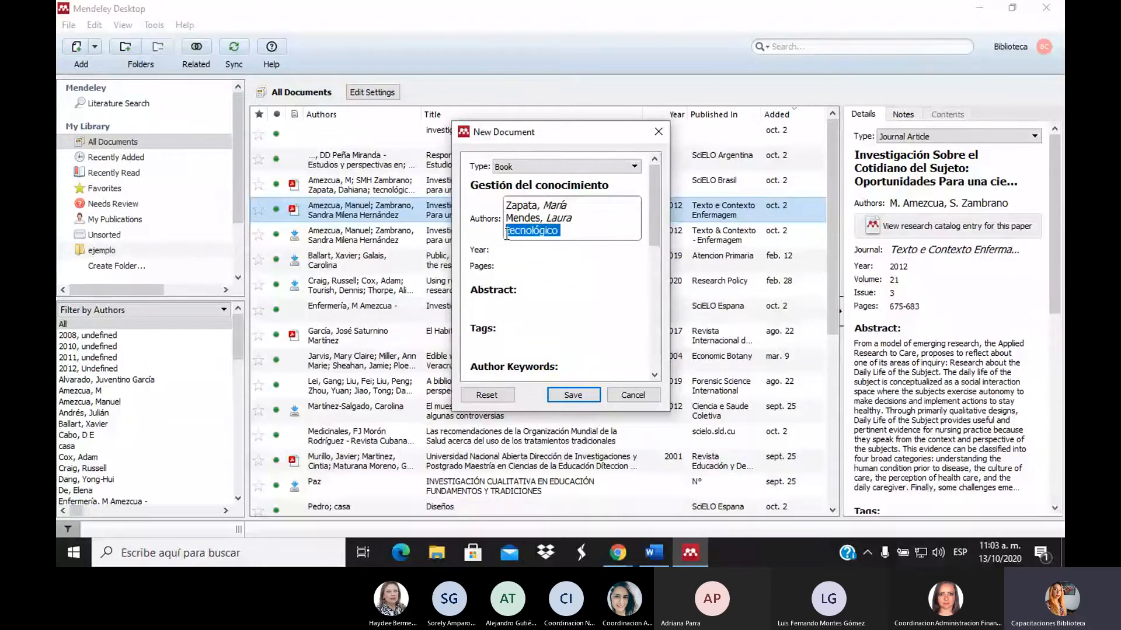
{"action": "type", "text": "e"}
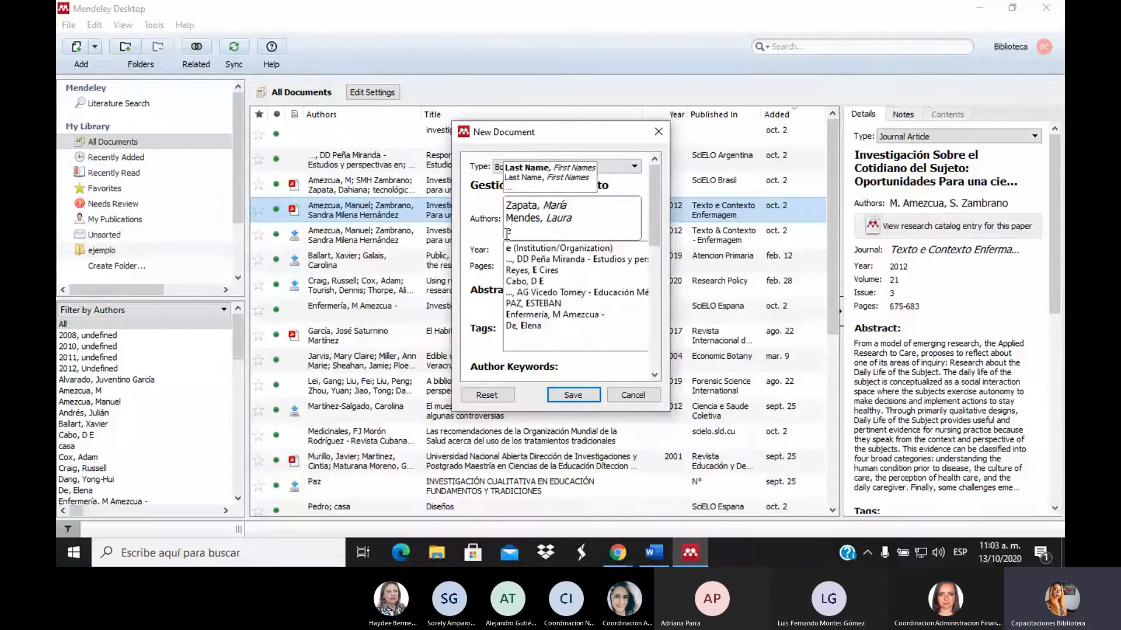
{"action": "key", "text": "BackSpace"}
Step: Add "universidad san buenaventura" as a third author of the book, using the Institution/Organization suggestion
{"action": "type", "text": "univ"}
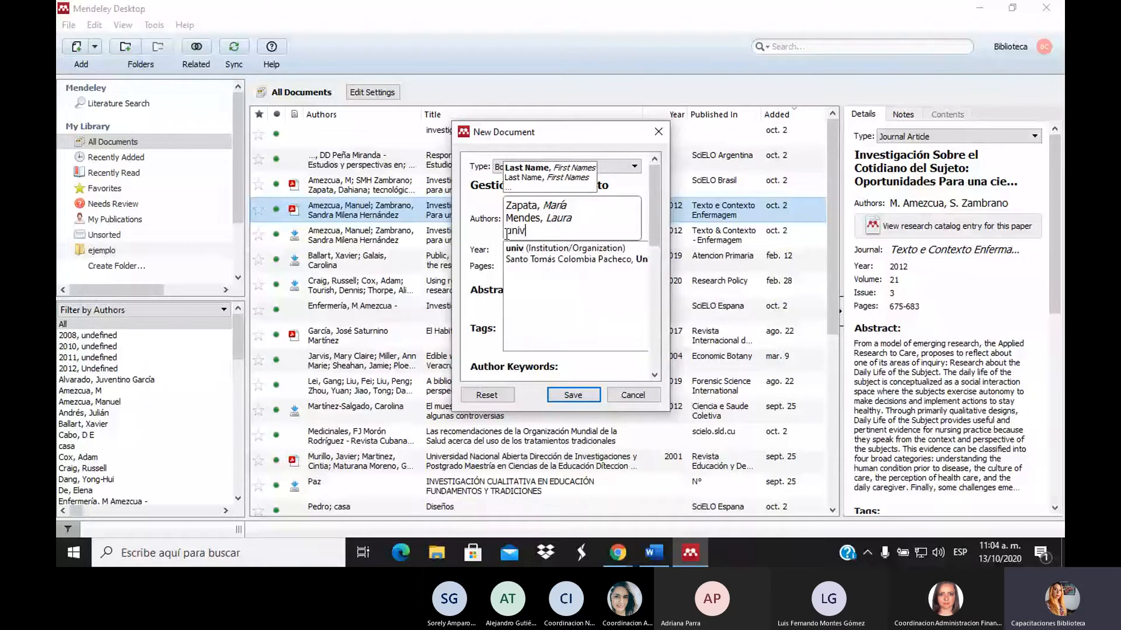
{"action": "type", "text": "er"}
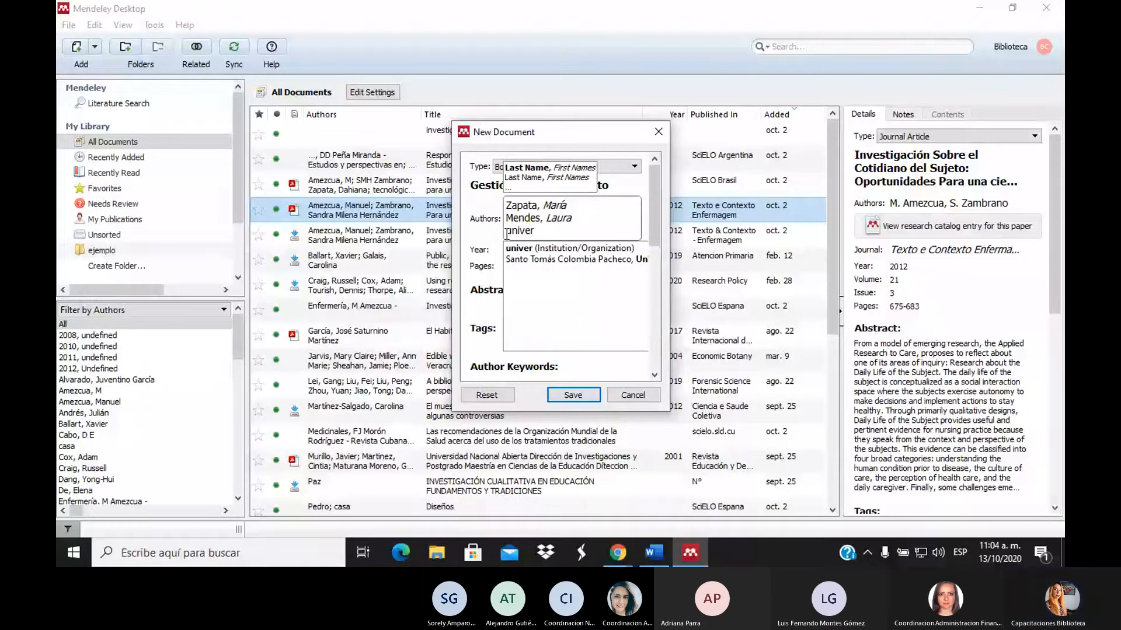
{"action": "type", "text": "sida"}
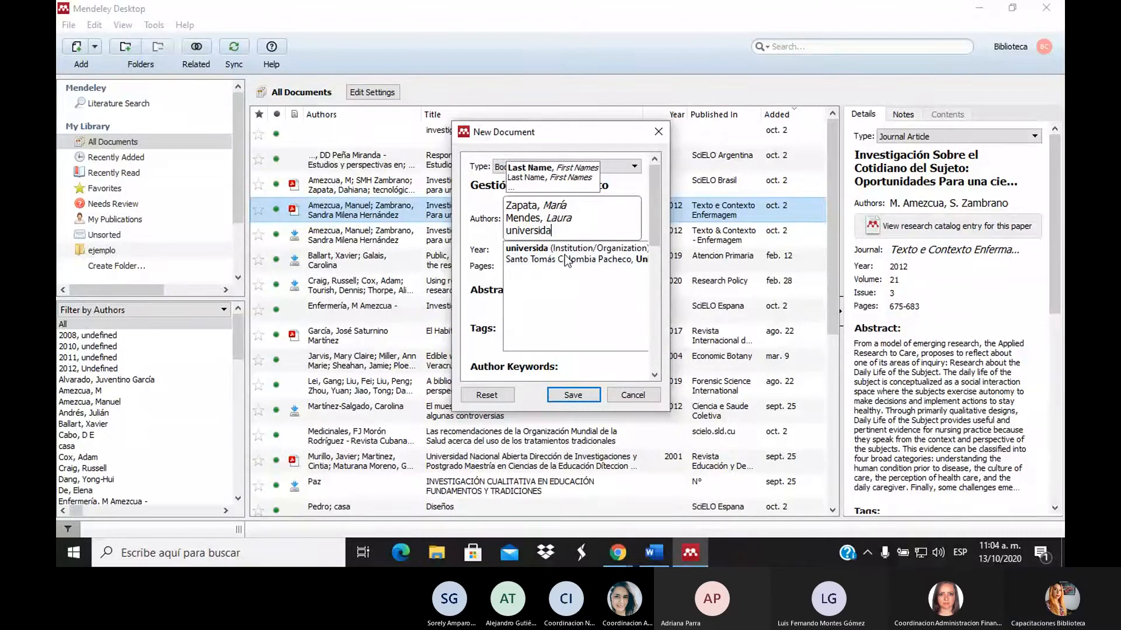
{"action": "type", "text": "d"}
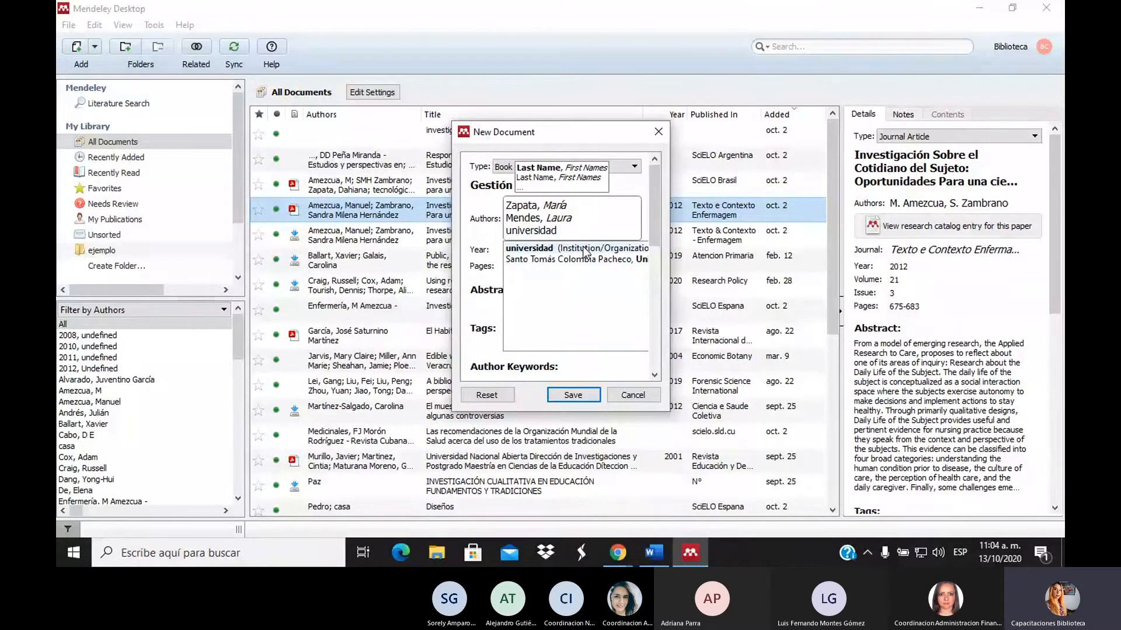
{"action": "type", "text": " sa"}
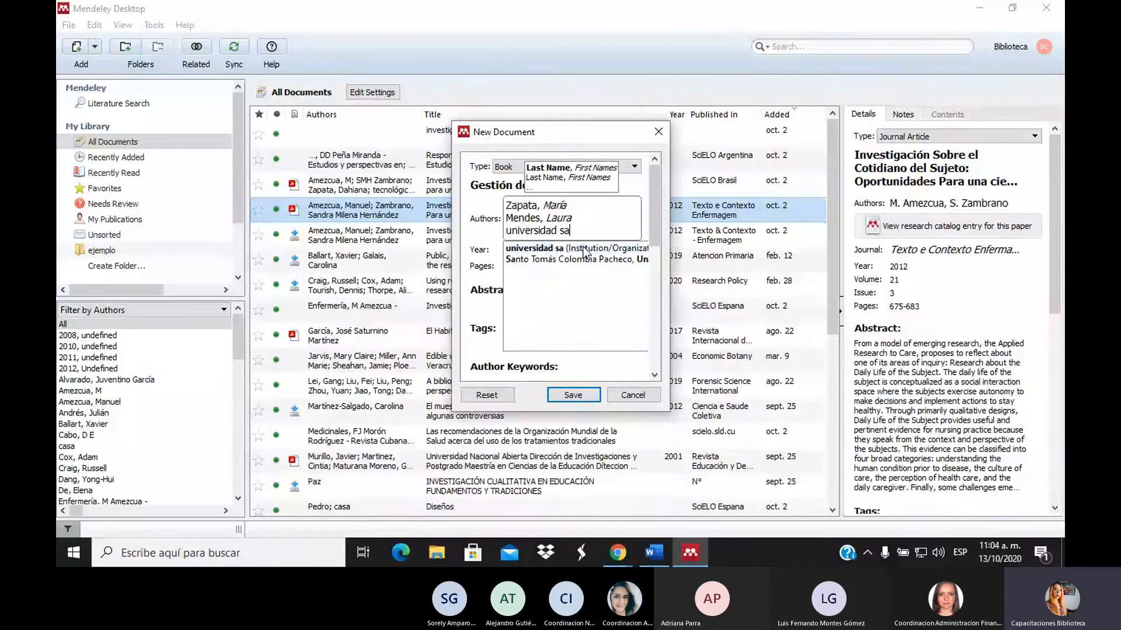
{"action": "type", "text": "n b"}
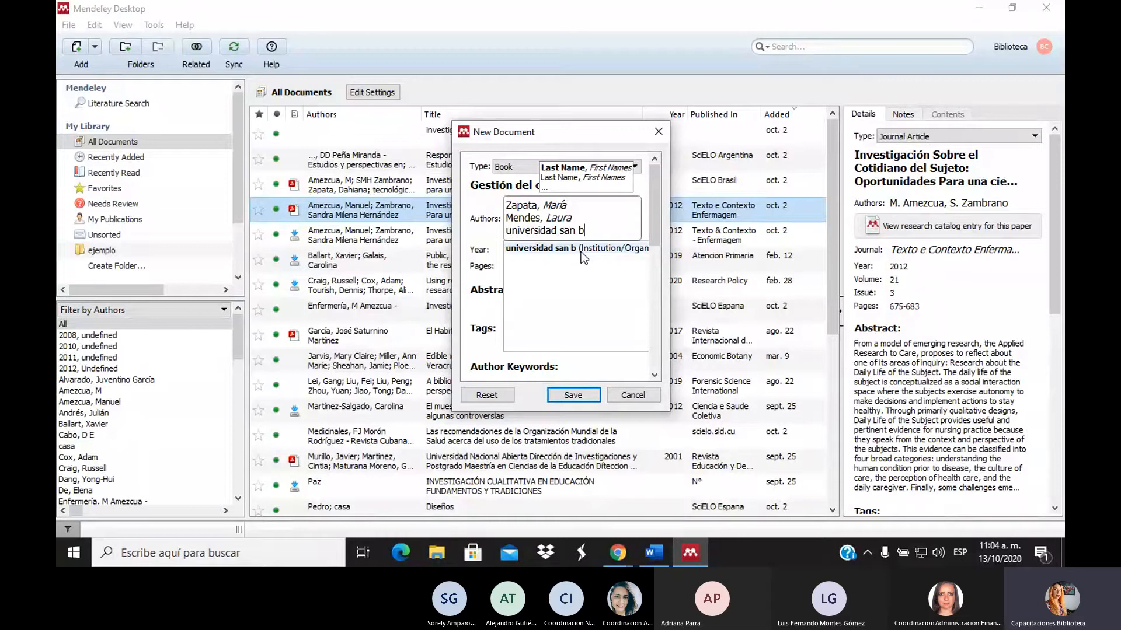
{"action": "type", "text": "uev"}
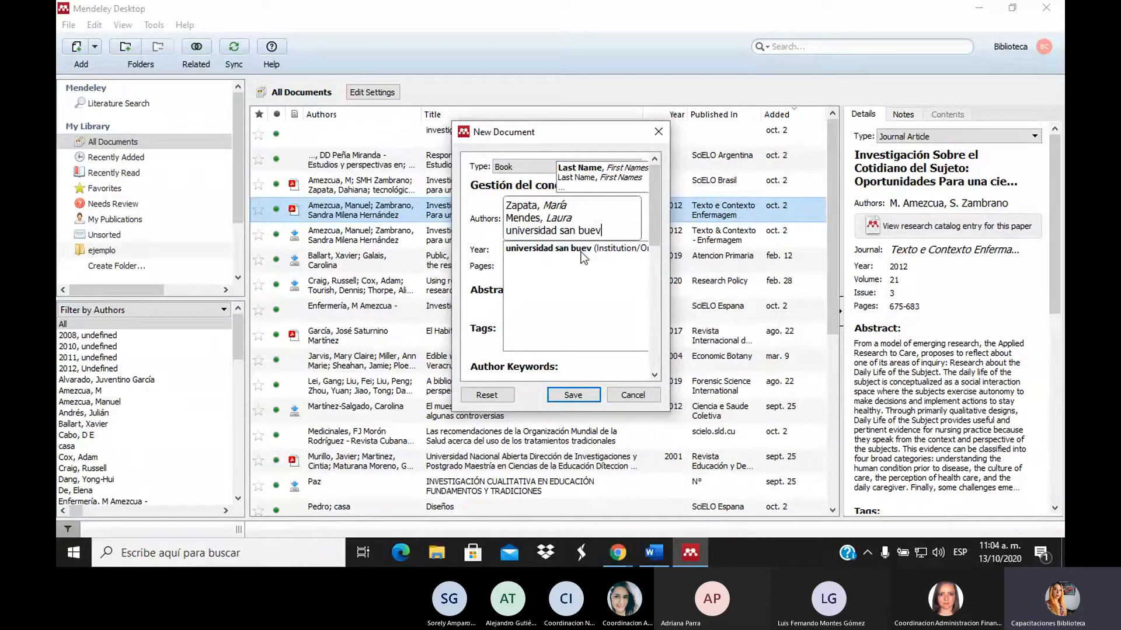
{"action": "key", "text": "BackSpace"}
{"action": "type", "text": "na"}
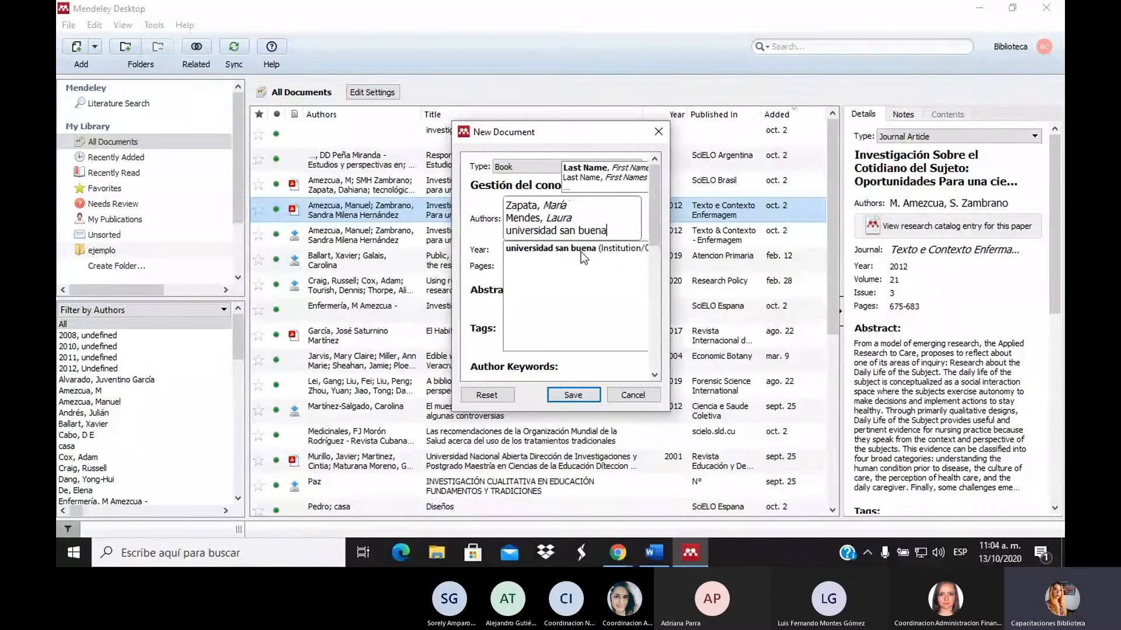
{"action": "type", "text": "ventue"}
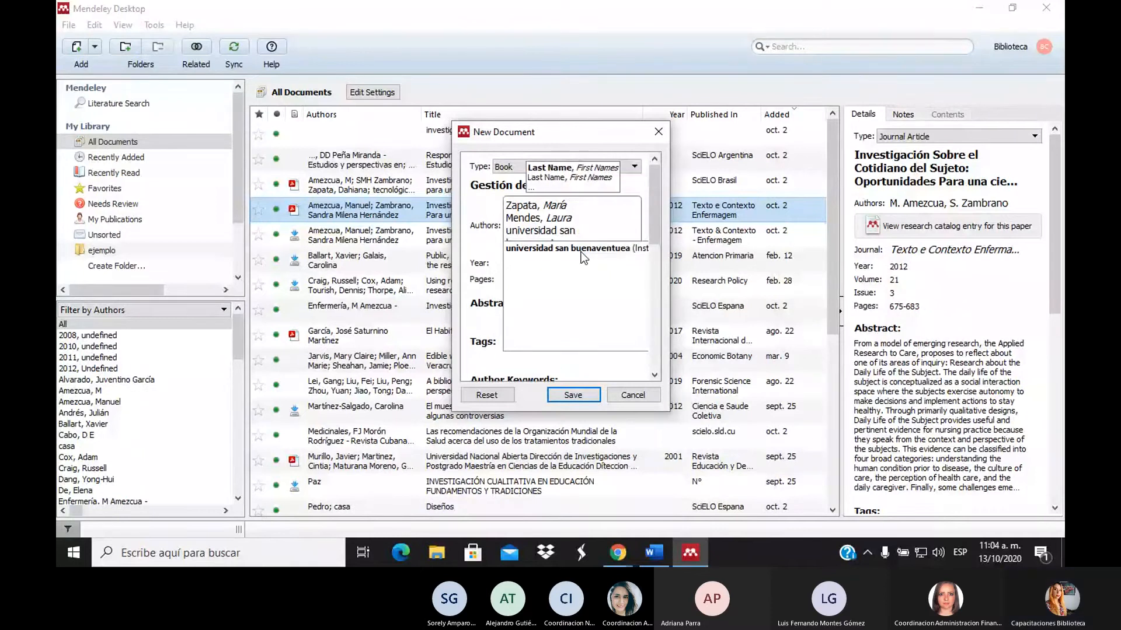
{"action": "key", "text": "BackSpace"}
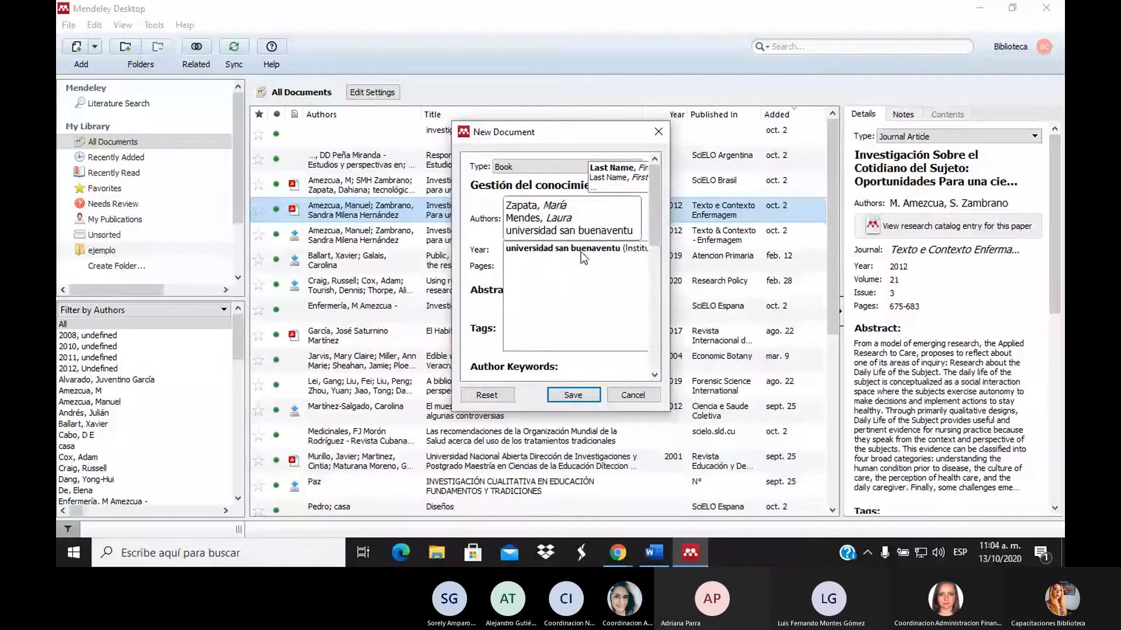
{"action": "key", "text": "ctrl+BackSpace"}
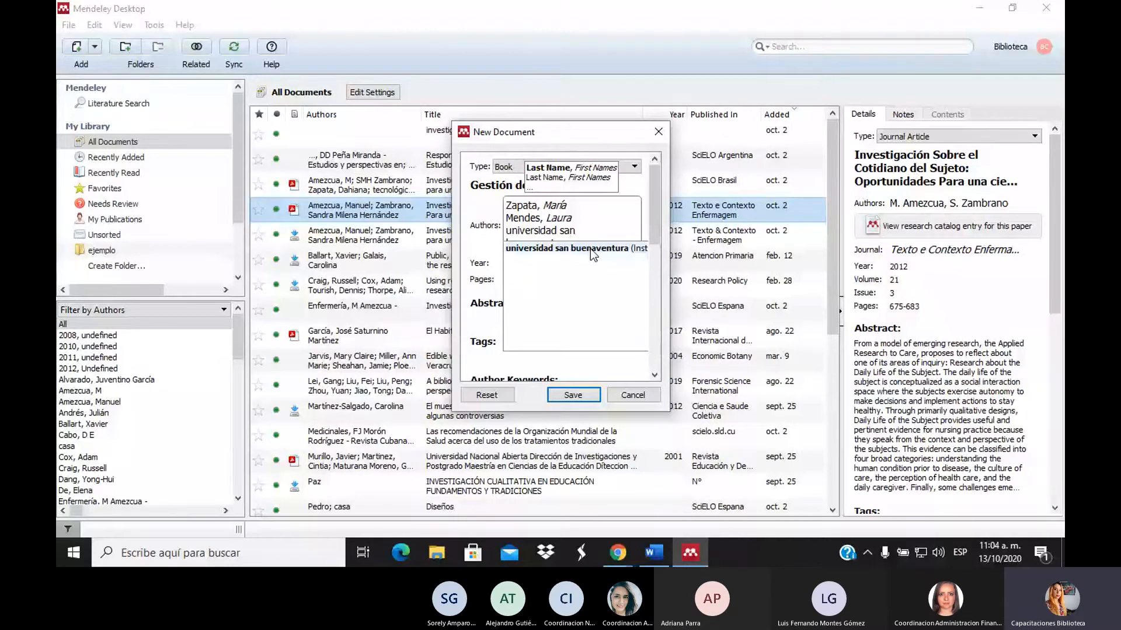
{"action": "left_click", "coordinate": [590, 249]}
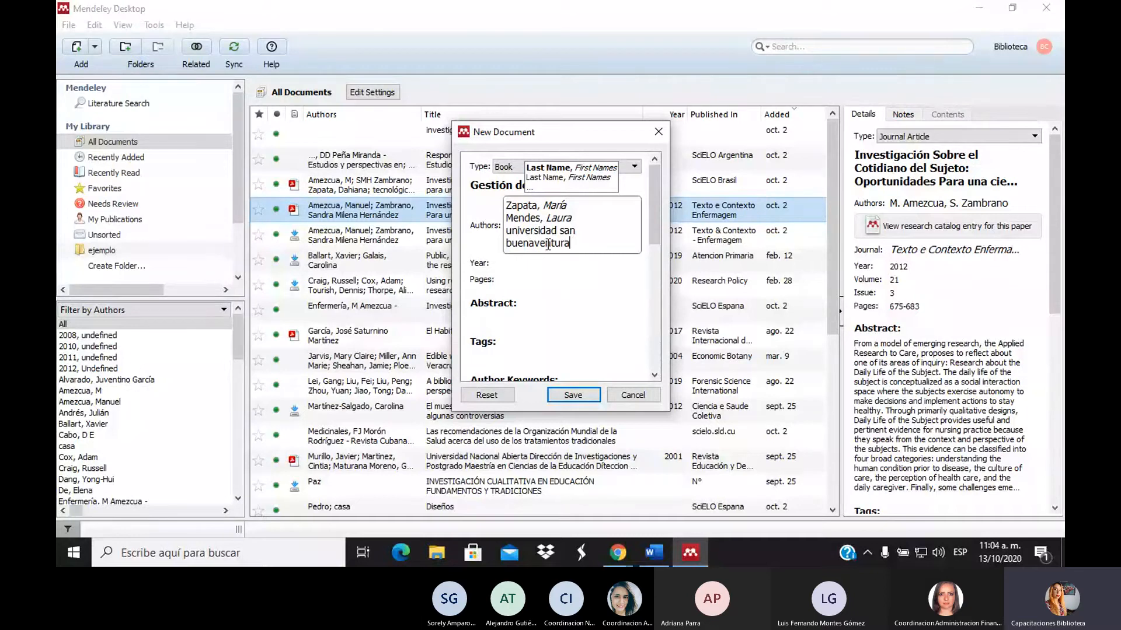
{"action": "left_click", "coordinate": [648, 256]}
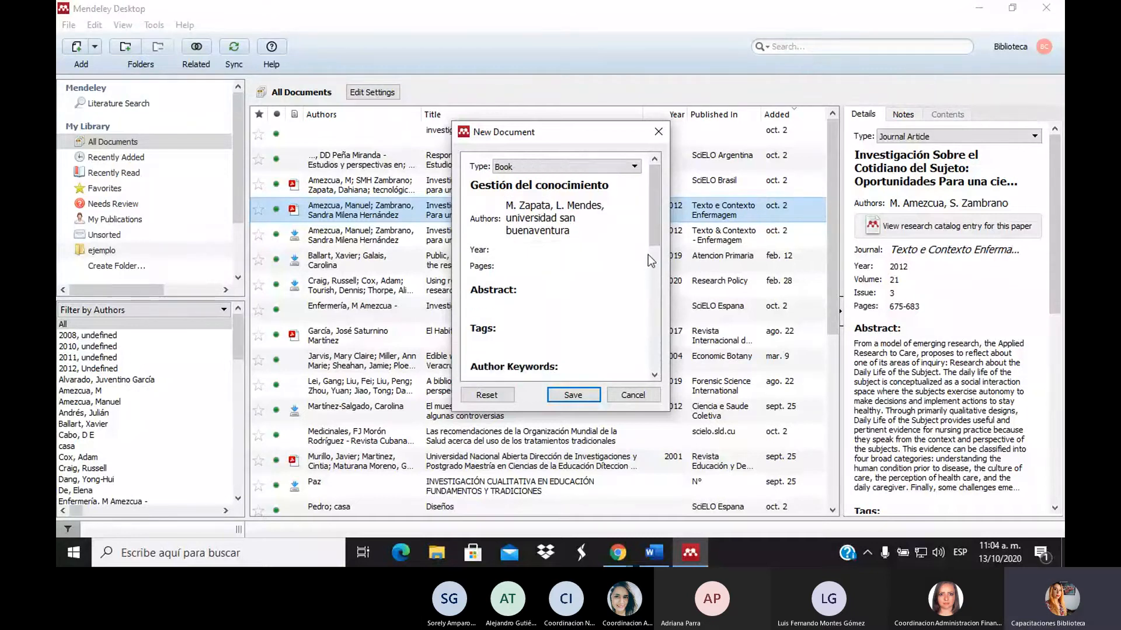
Step: Set the new book entry's publication year to 2010
{"action": "left_click", "coordinate": [615, 252]}
{"action": "type", "text": "2010"}
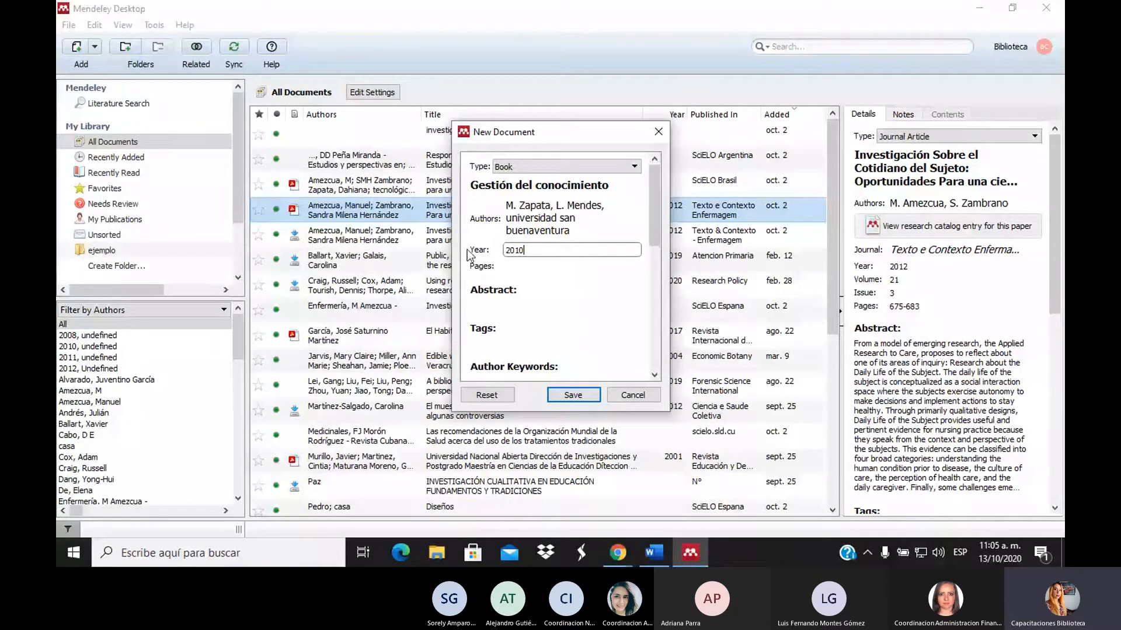
{"action": "left_click", "coordinate": [519, 268]}
{"action": "type", "text": "98-"}
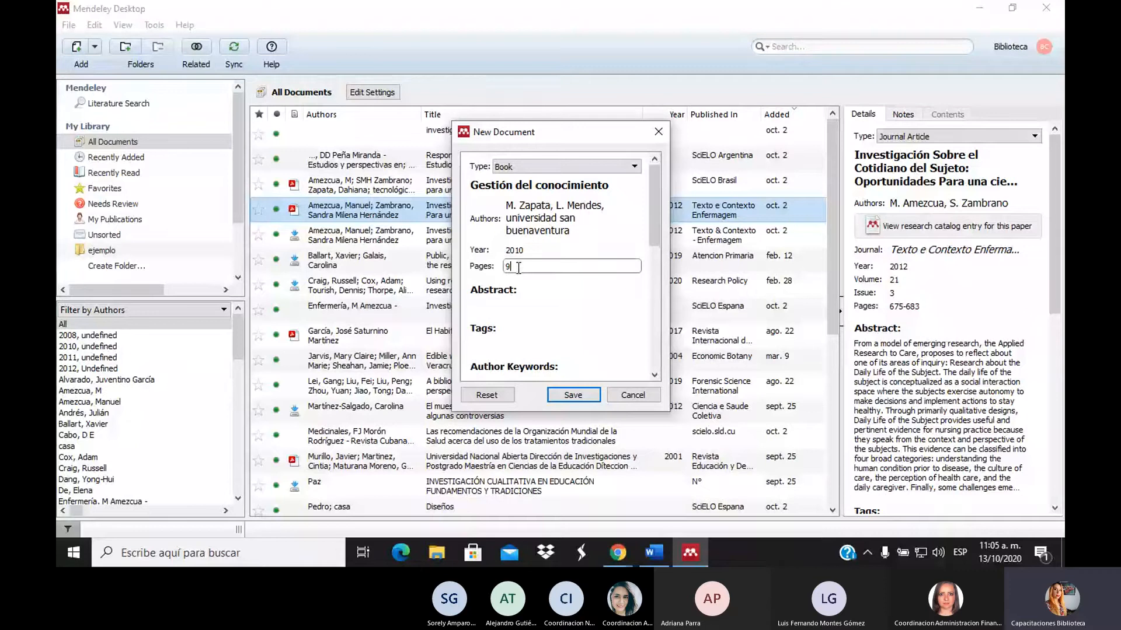
{"action": "key", "text": "BackSpace"}
{"action": "key", "text": "BackSpace"}
{"action": "key", "text": "BackSpace"}
Step: Review the book form's remaining fields down to Files, and open the file attachment dialog without attaching anything
{"action": "left_click_drag", "start_coordinate": [653, 222], "coordinate": [647, 255]}
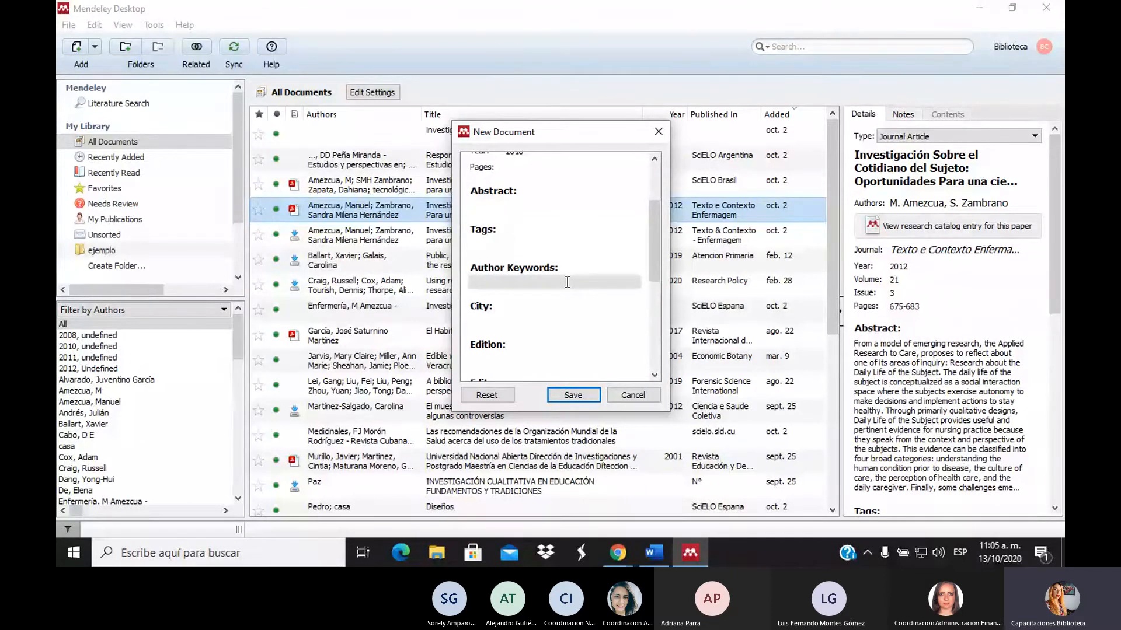
{"action": "scroll", "coordinate": [653, 265], "scroll_direction": "down", "scroll_amount": 2}
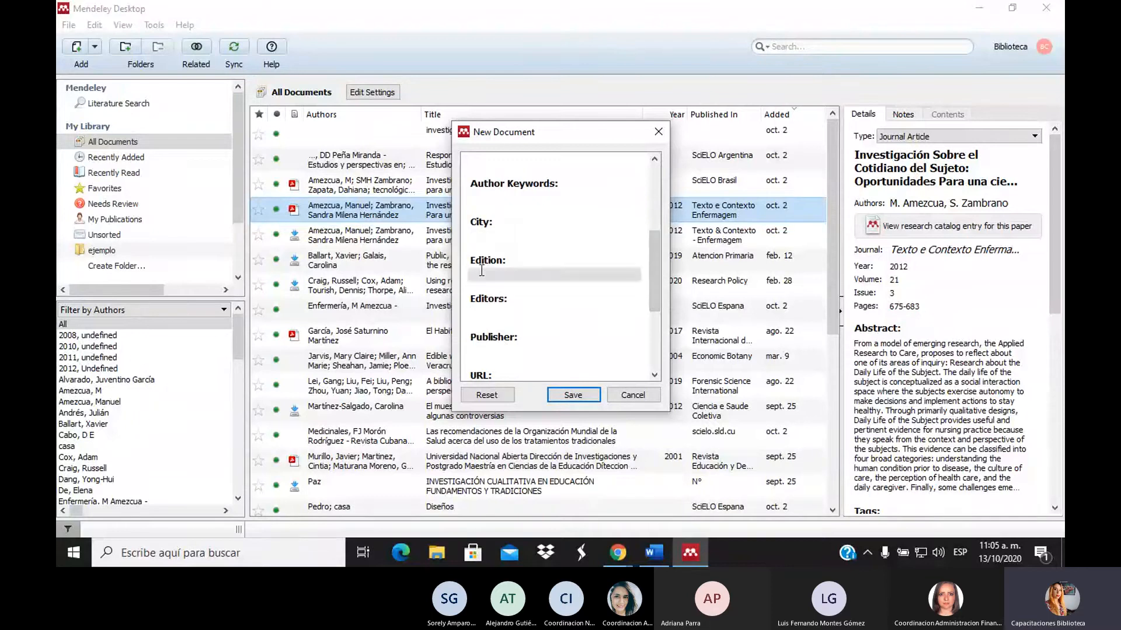
{"action": "left_click_drag", "start_coordinate": [656, 282], "coordinate": [649, 335]}
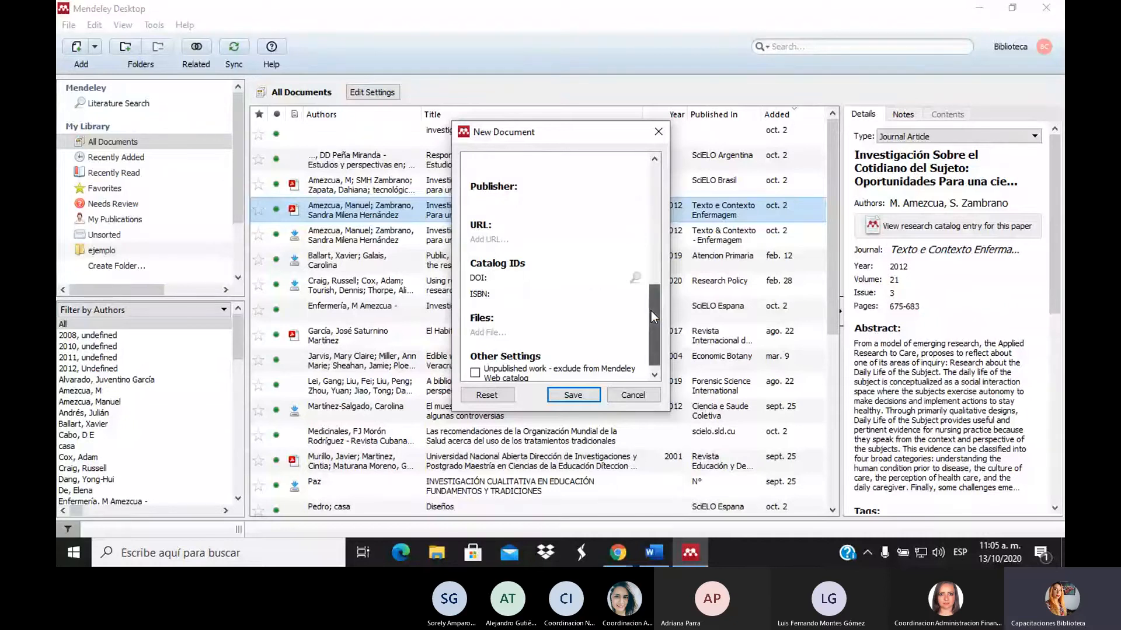
{"action": "left_click_drag", "start_coordinate": [651, 310], "coordinate": [649, 335]}
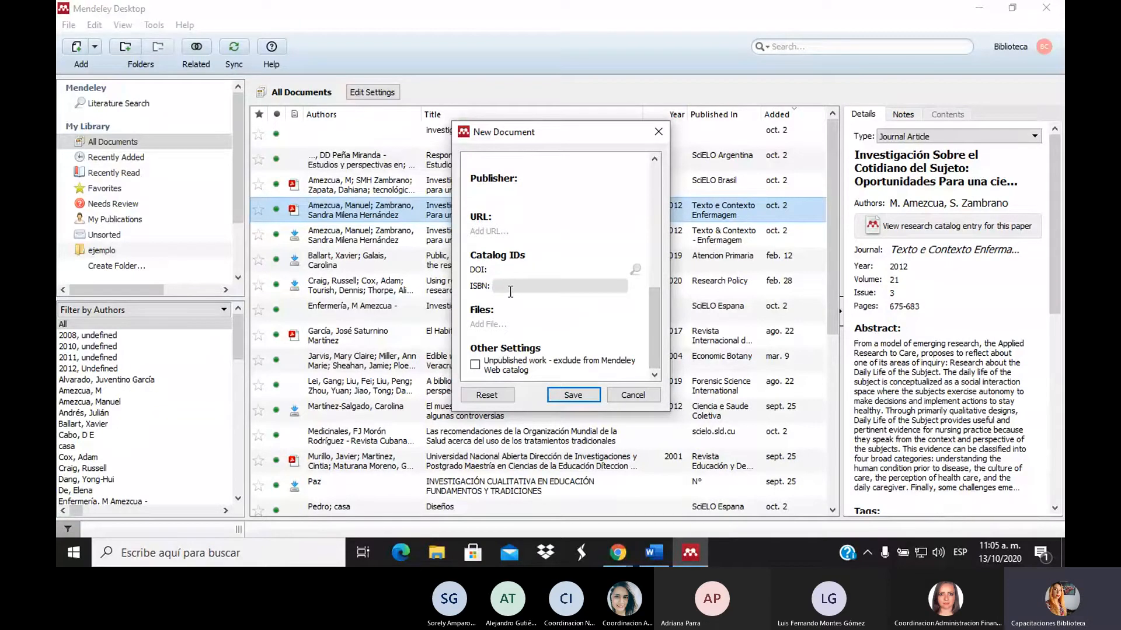
{"action": "left_click", "coordinate": [504, 324]}
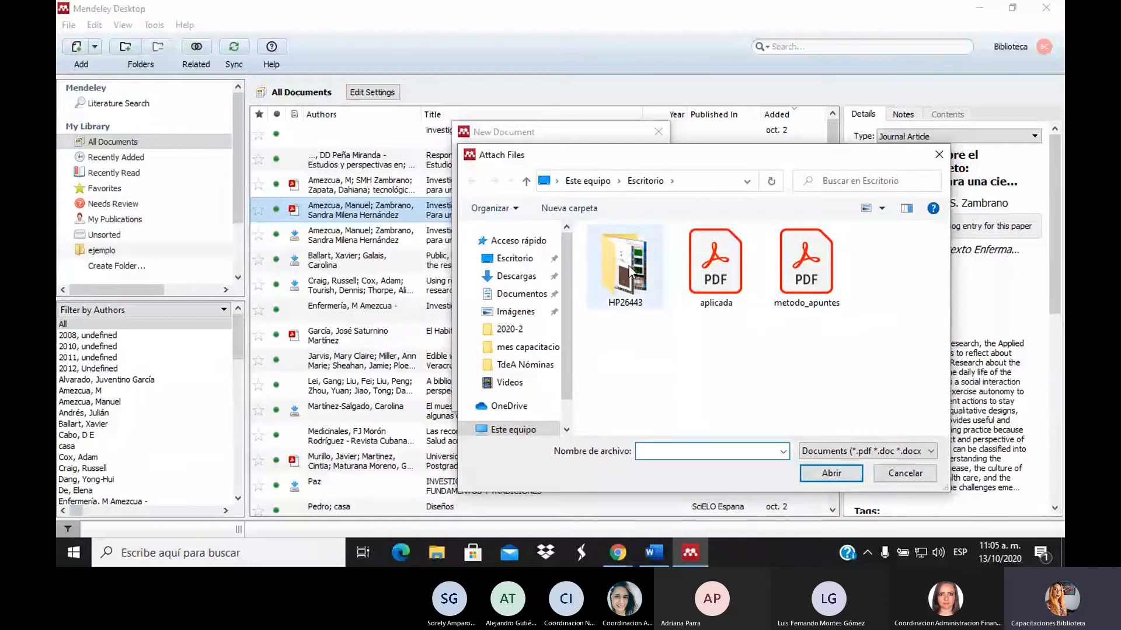
{"action": "left_click", "coordinate": [915, 481]}
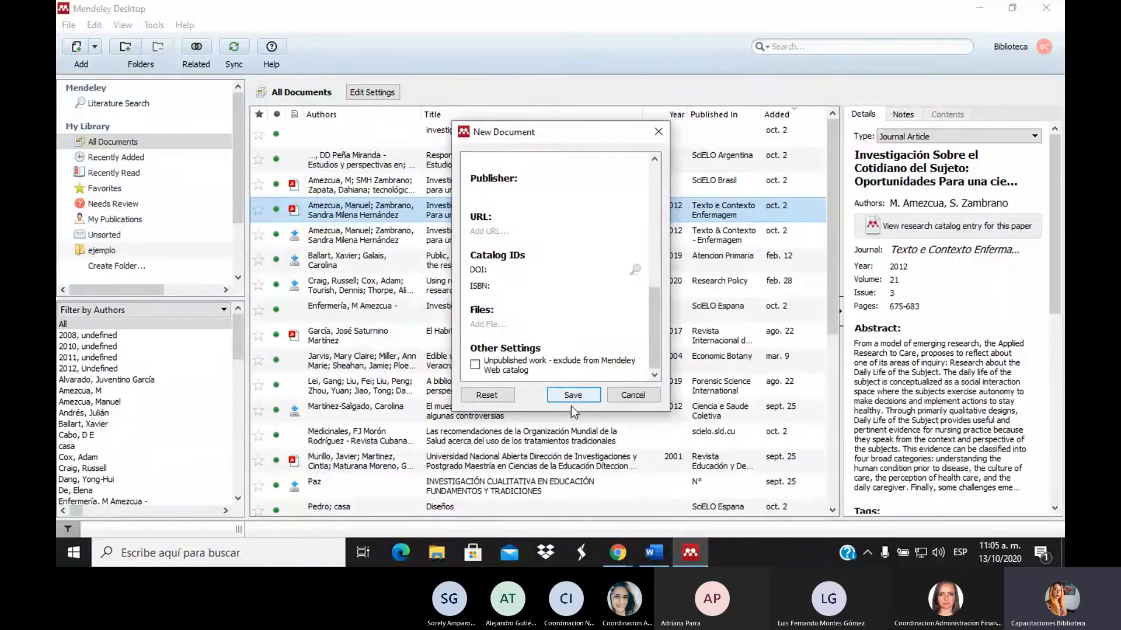
Step: Save the new book entry and select "Gestión del conocimiento" in the library to show its details
{"action": "left_click", "coordinate": [558, 402]}
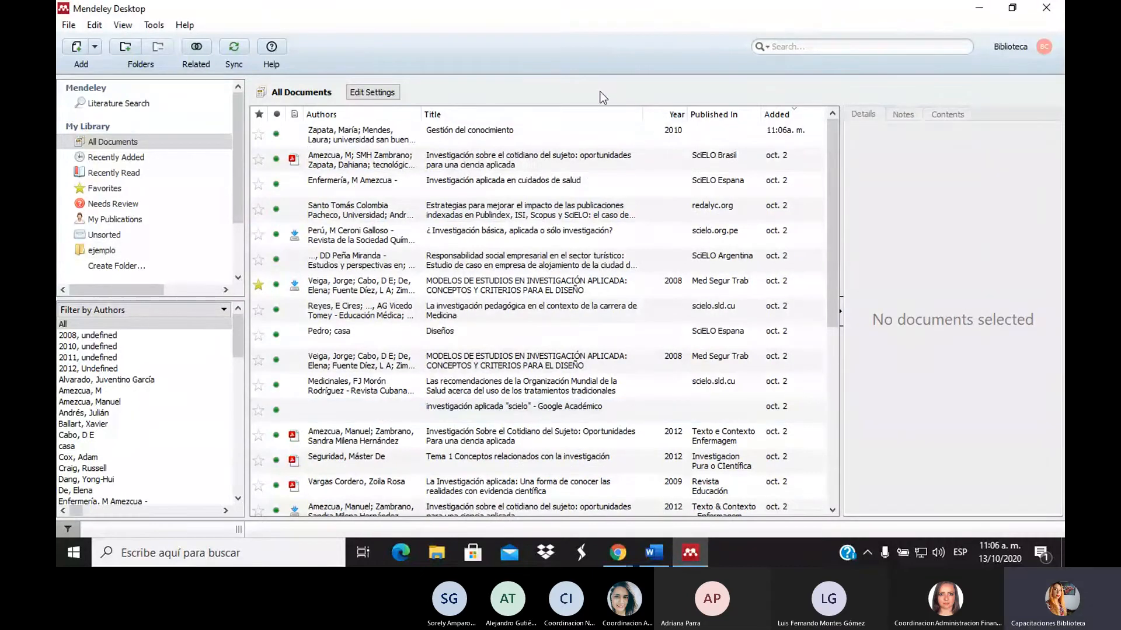
{"action": "left_click", "coordinate": [601, 135]}
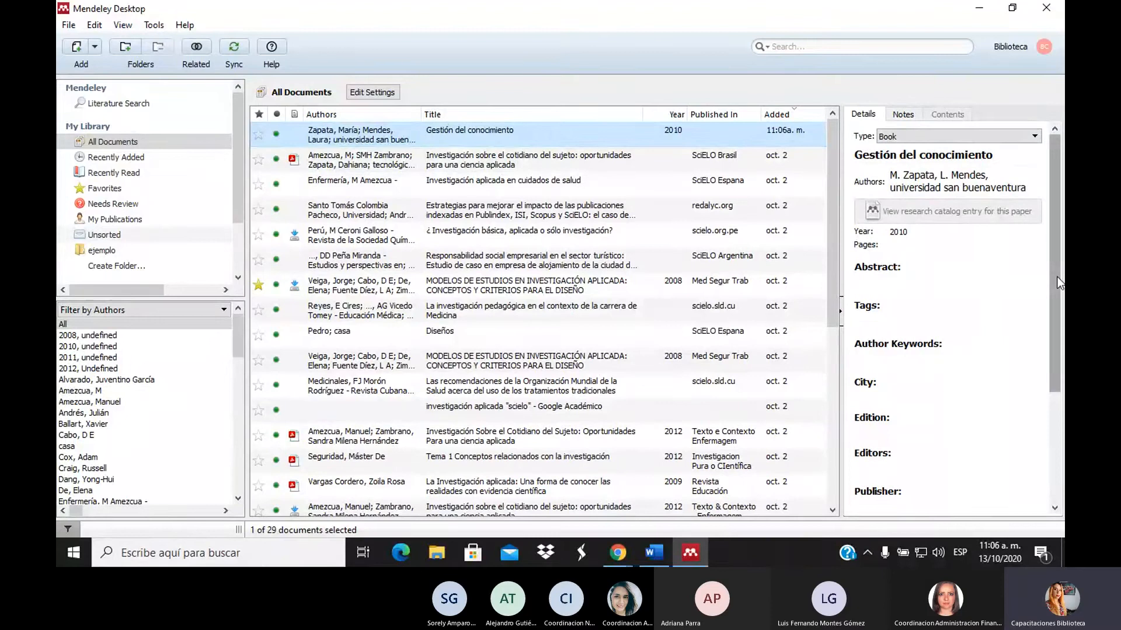
{"action": "mouse_move", "coordinate": [1057, 279]}
{"action": "left_mouse_down"}
{"action": "mouse_move", "coordinate": [1050, 415]}
{"action": "mouse_move", "coordinate": [1052, 268]}
{"action": "left_mouse_up"}
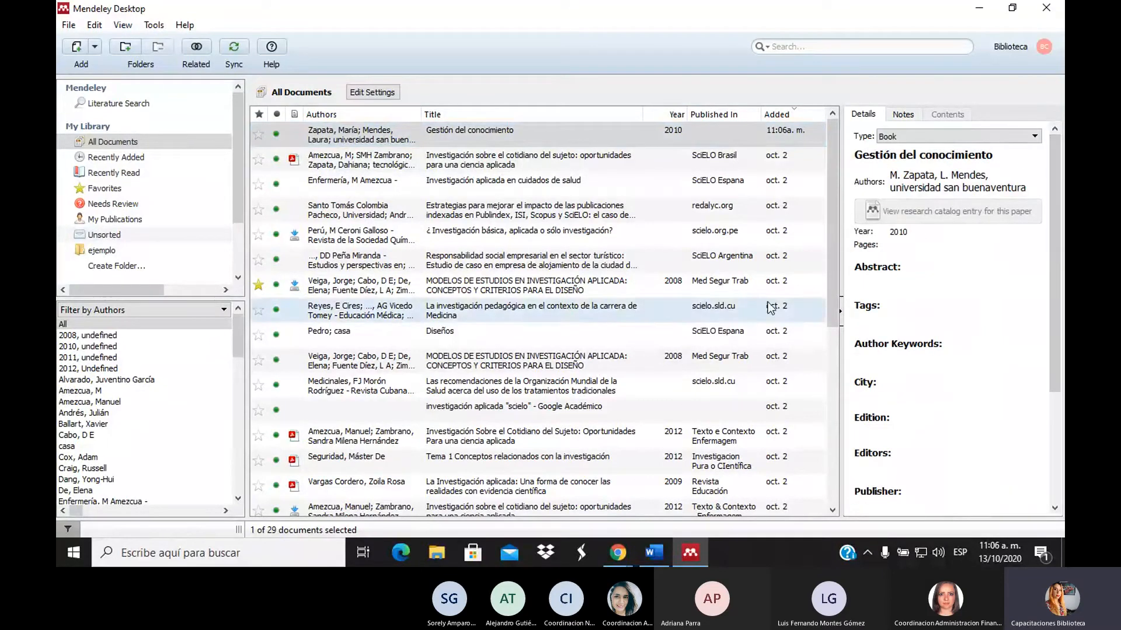
Step: Copy the "Gestión del conocimiento" entry as a formatted citation and paste it into the Word document below the existing references
{"action": "right_click", "coordinate": [415, 135]}
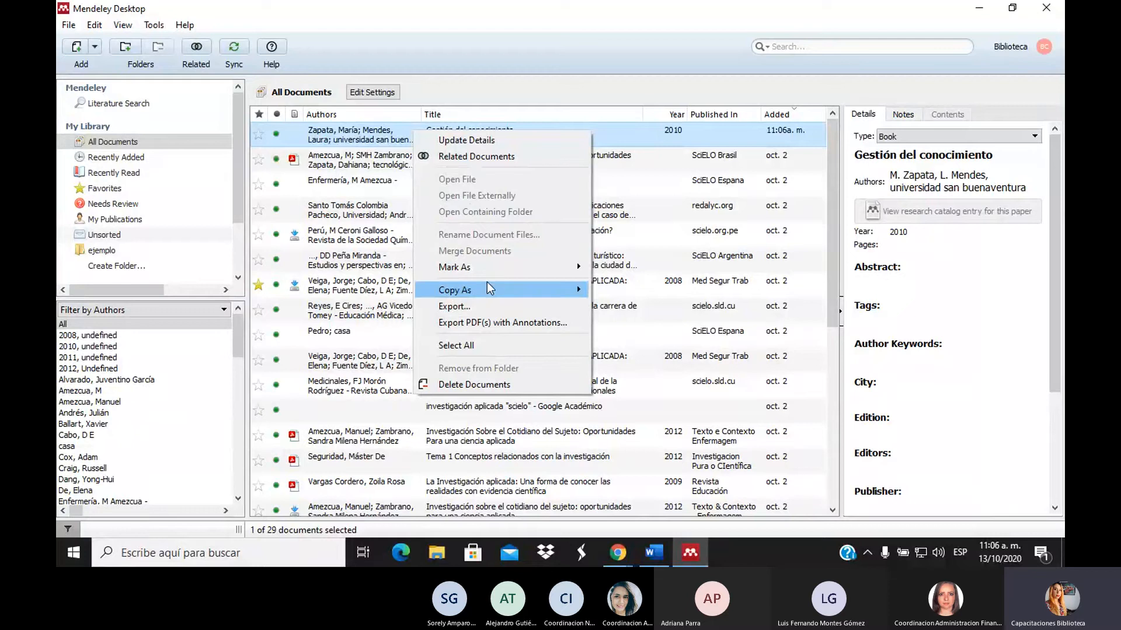
{"action": "mouse_move", "coordinate": [486, 282]}
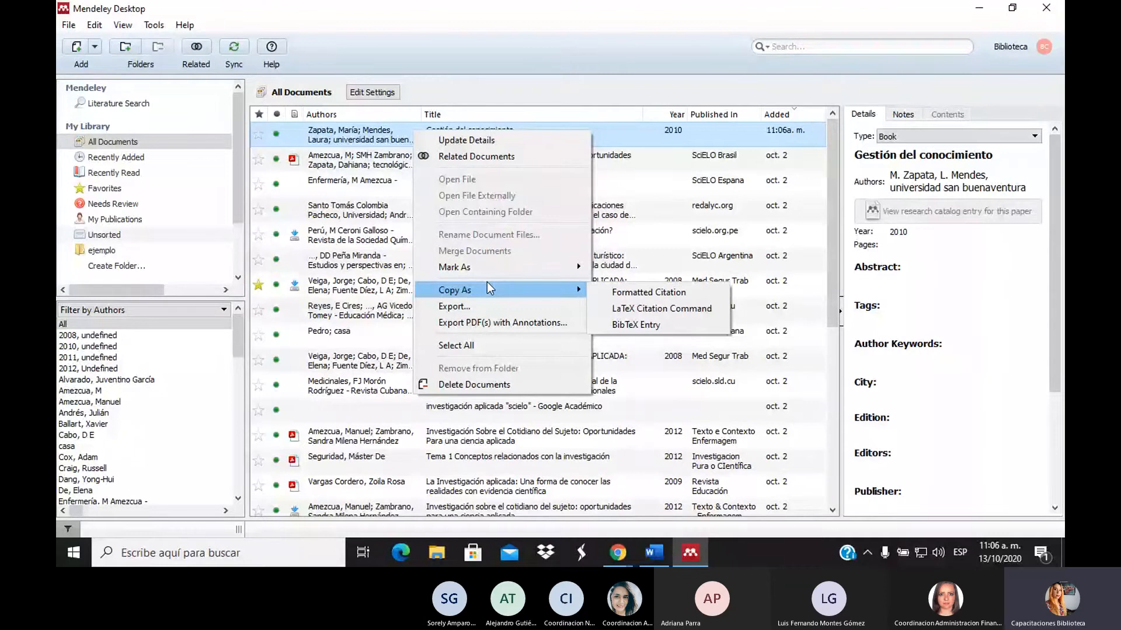
{"action": "right_click", "coordinate": [633, 126]}
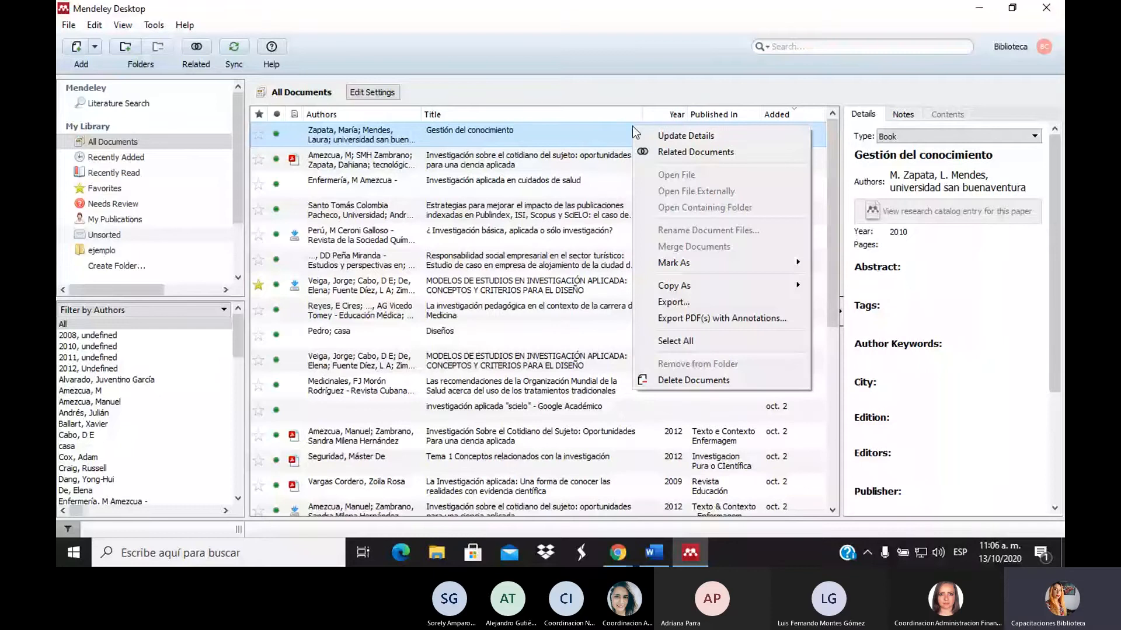
{"action": "mouse_move", "coordinate": [729, 286]}
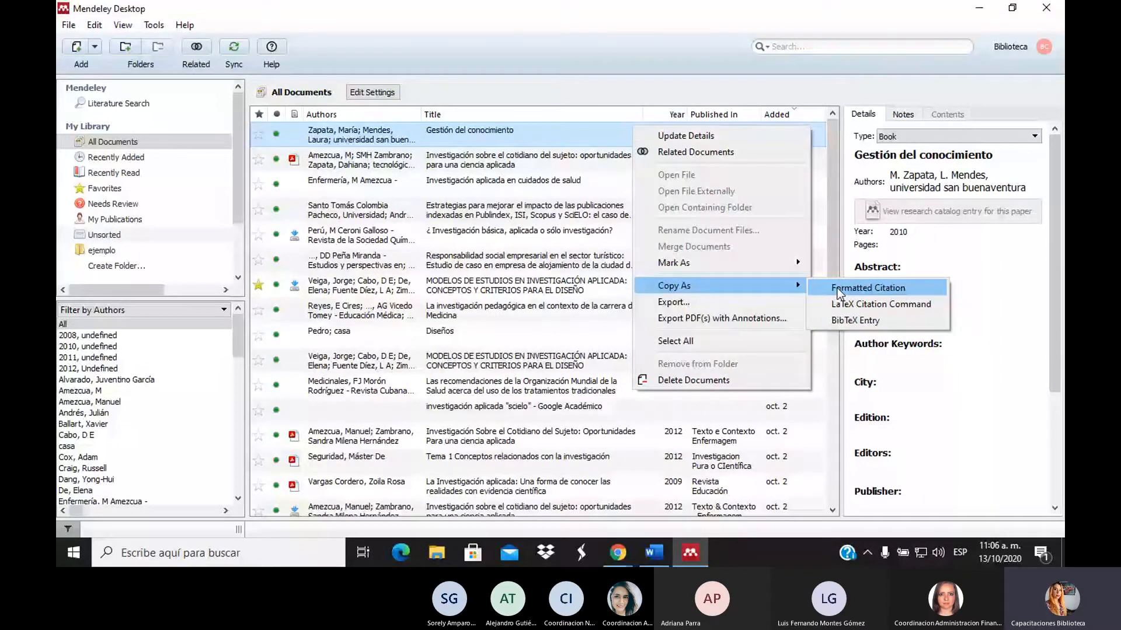
{"action": "left_click", "coordinate": [837, 288]}
{"action": "key", "text": "alt+Tab"}
{"action": "type", "text": "Zapata, M., Mendes, L., & universidad san buenaventura. (2010). Gestión del conocimiento."}
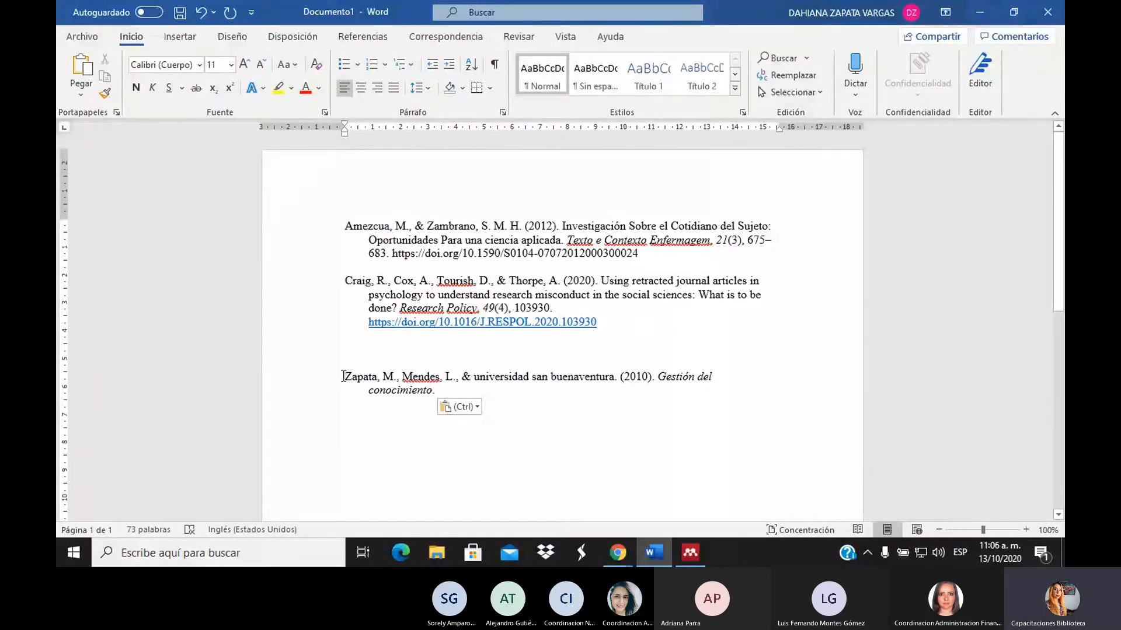
{"action": "left_click_drag", "start_coordinate": [342, 376], "coordinate": [474, 388]}
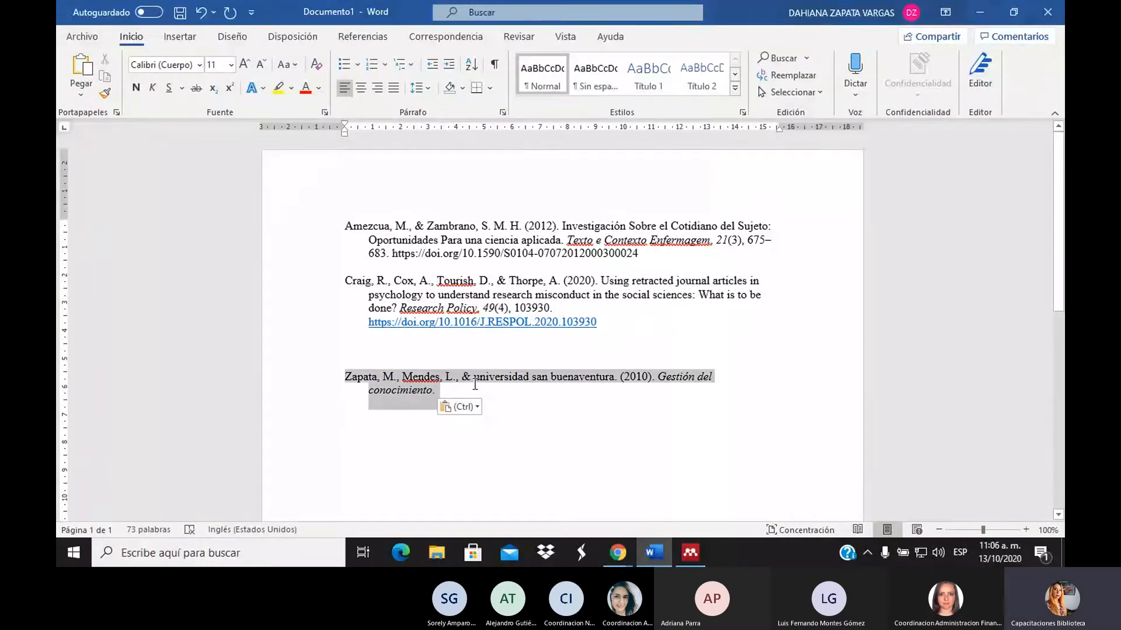
{"action": "left_click", "coordinate": [532, 452]}
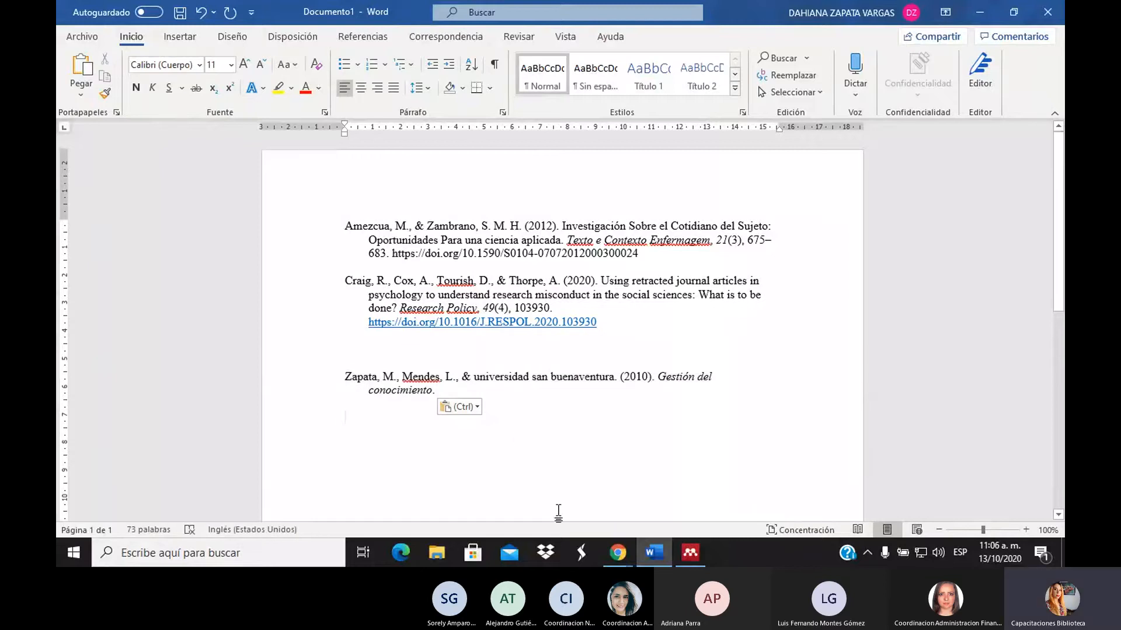
Step: Switch to Chrome, search Google for "gestión del conocimiento" in a new tab, and highlight the number of results
{"action": "left_click", "coordinate": [691, 552]}
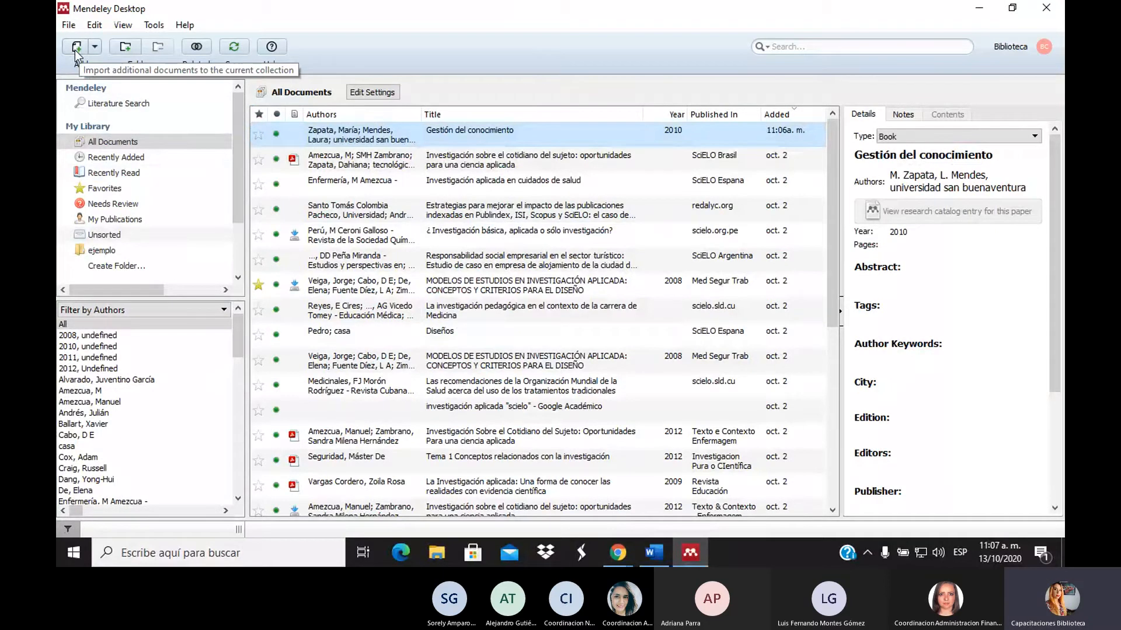
{"action": "mouse_move", "coordinate": [635, 556]}
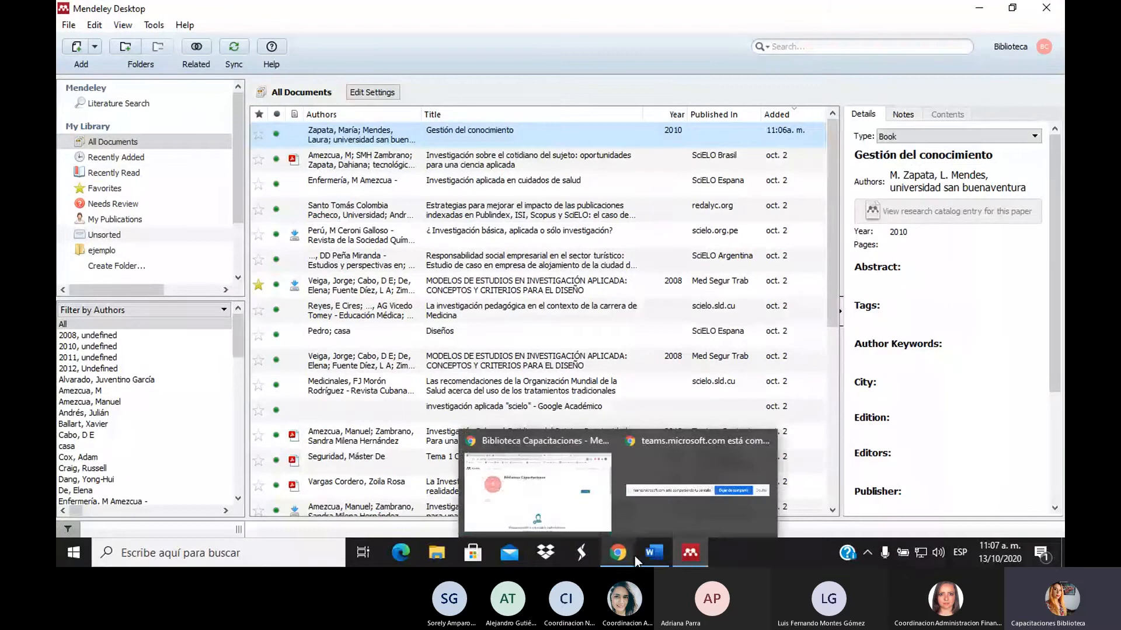
{"action": "left_click", "coordinate": [537, 491]}
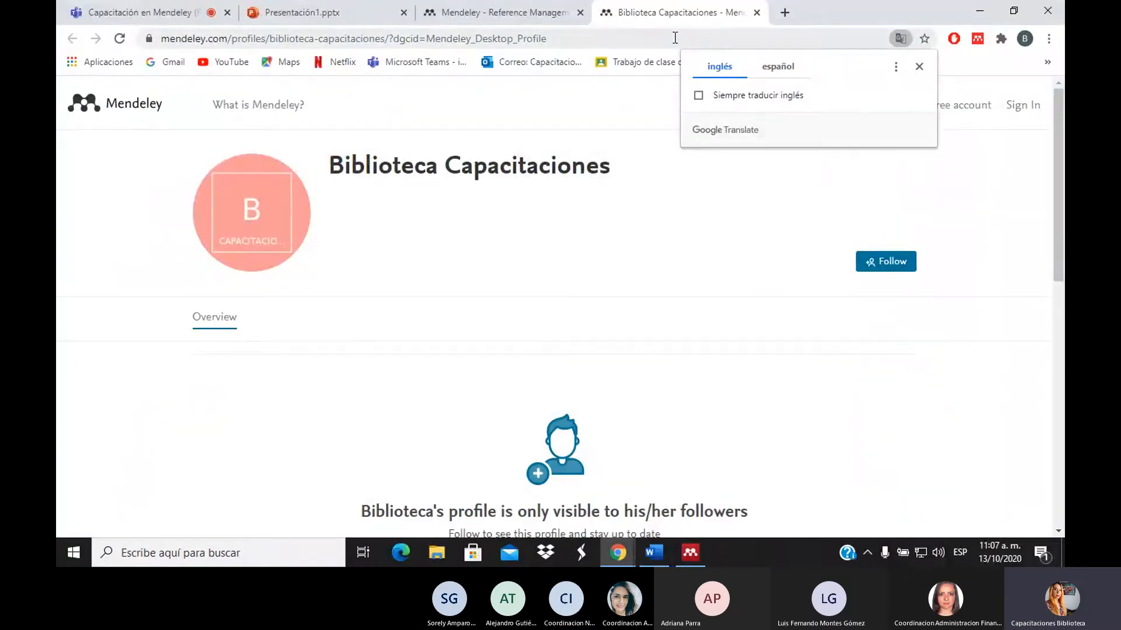
{"action": "left_click", "coordinate": [792, 4]}
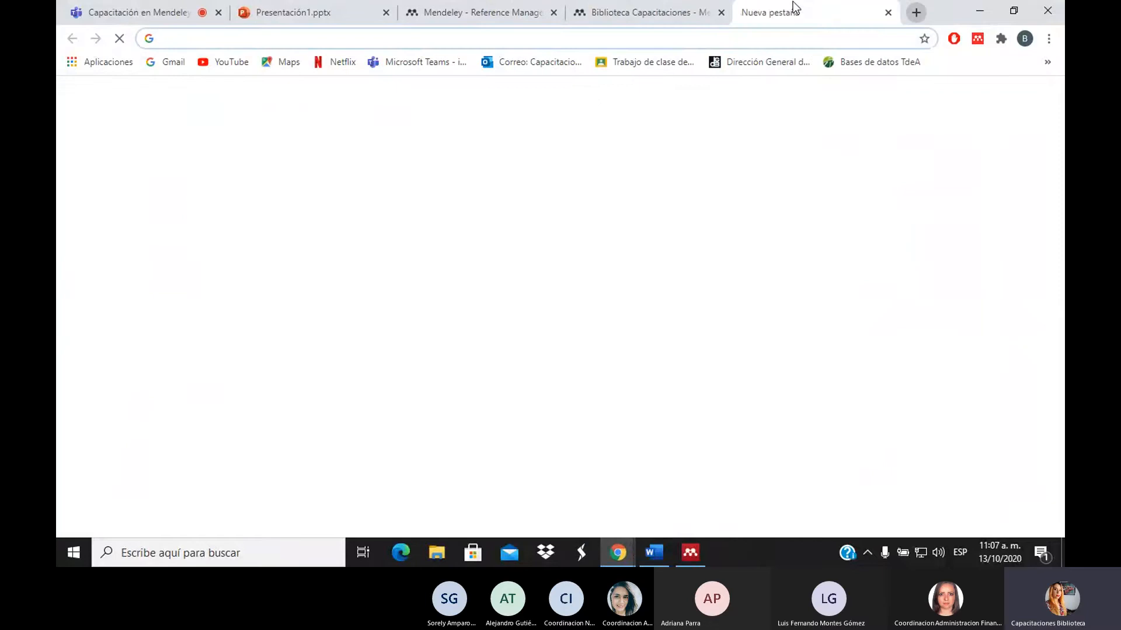
{"action": "type", "text": "gestión "}
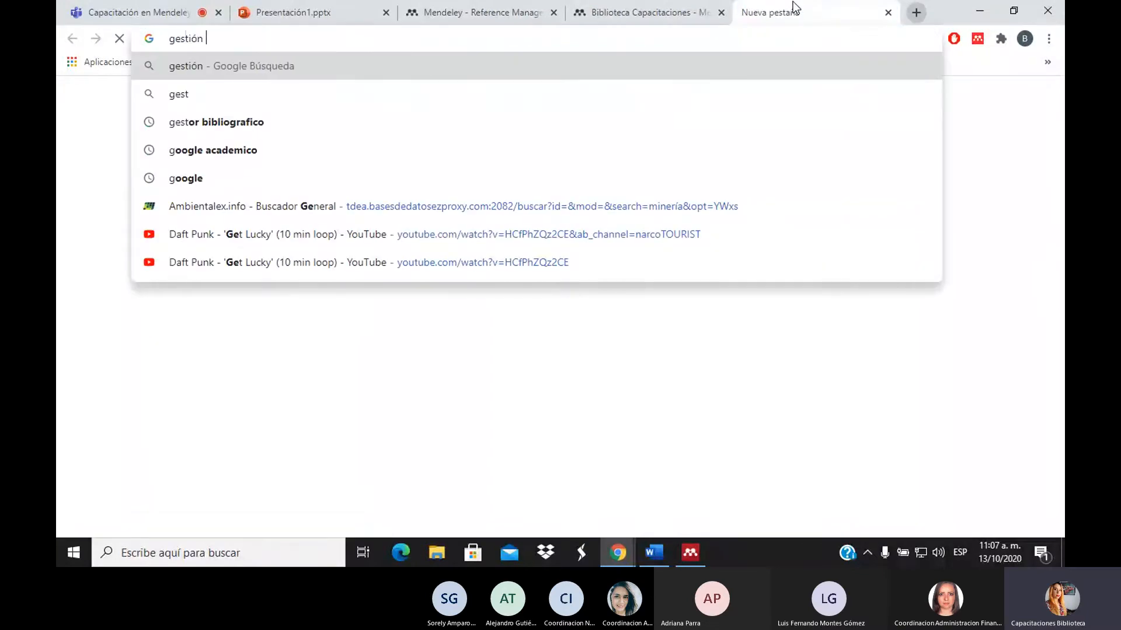
{"action": "type", "text": "del conoci"}
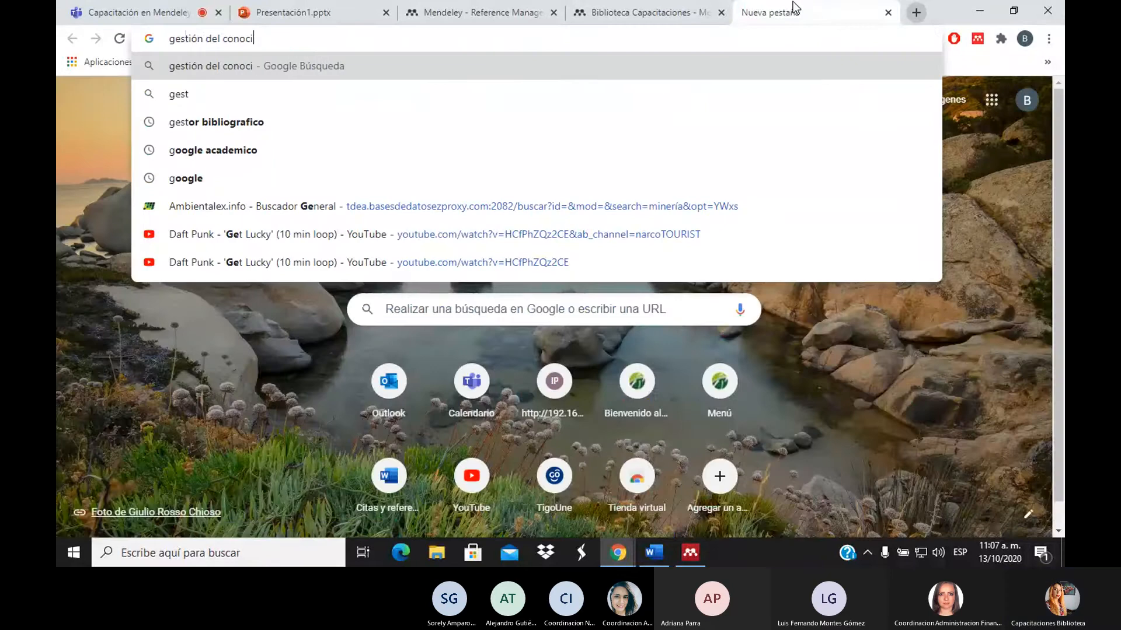
{"action": "type", "text": "miento"}
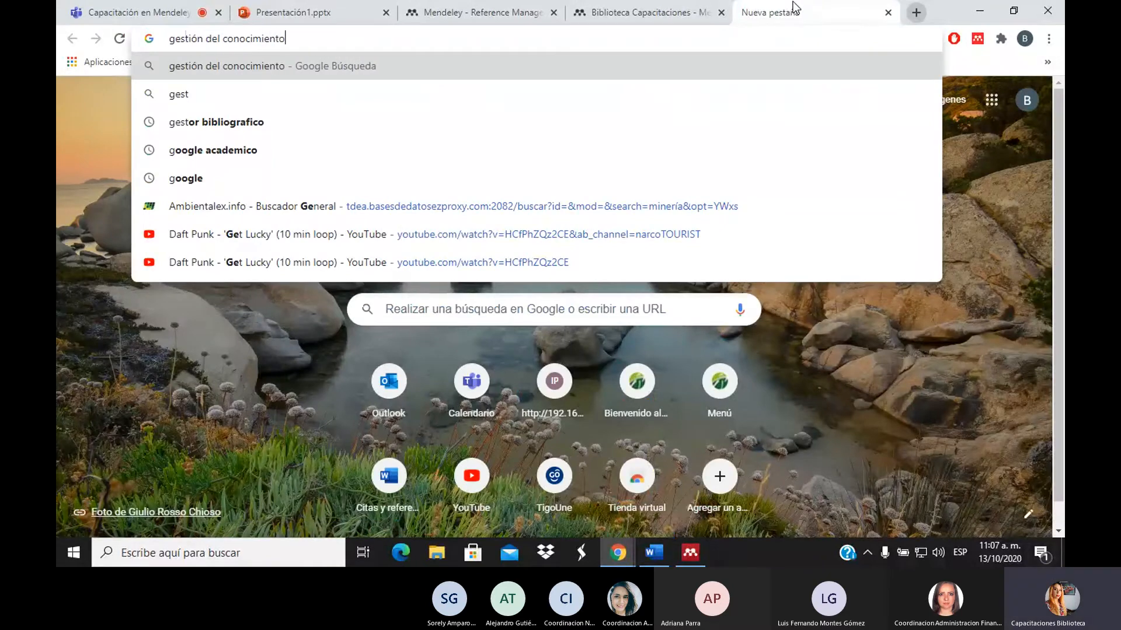
{"action": "key", "text": "Return"}
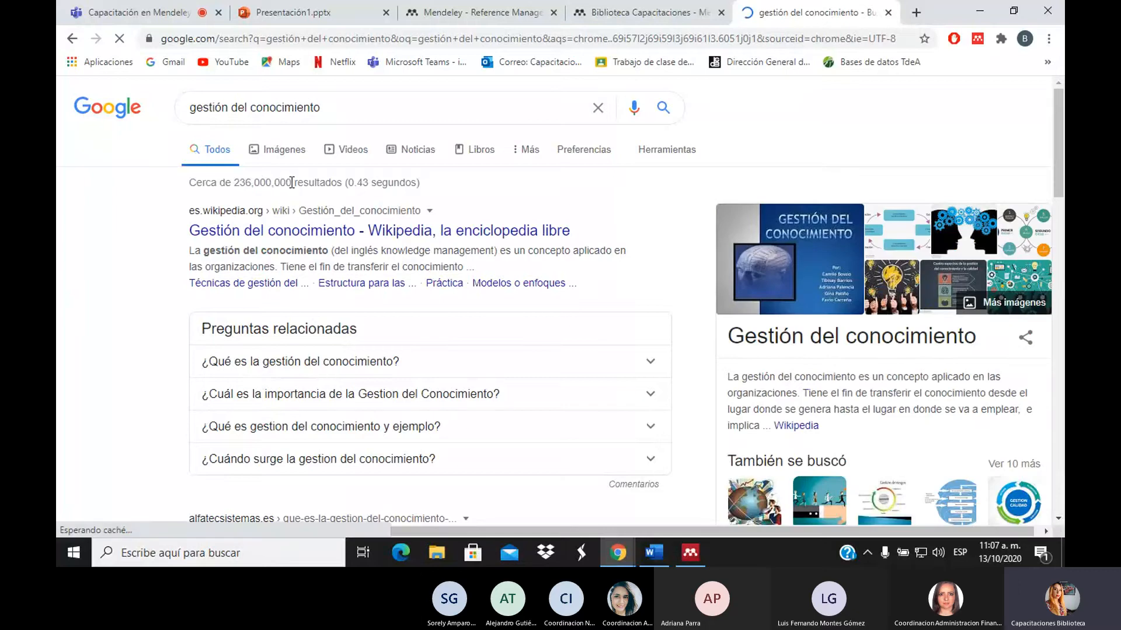
{"action": "left_click_drag", "start_coordinate": [292, 182], "coordinate": [231, 182]}
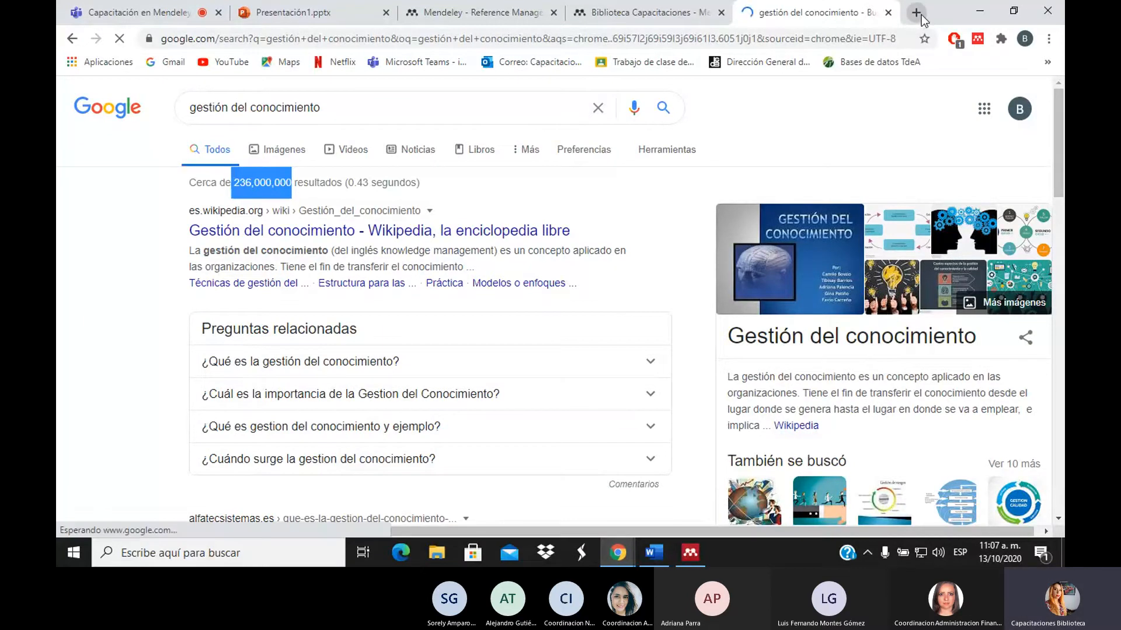
Step: Close the Mendeley profile tab and open Google Scholar in a new tab through a "google academico" search
{"action": "left_click", "coordinate": [721, 12]}
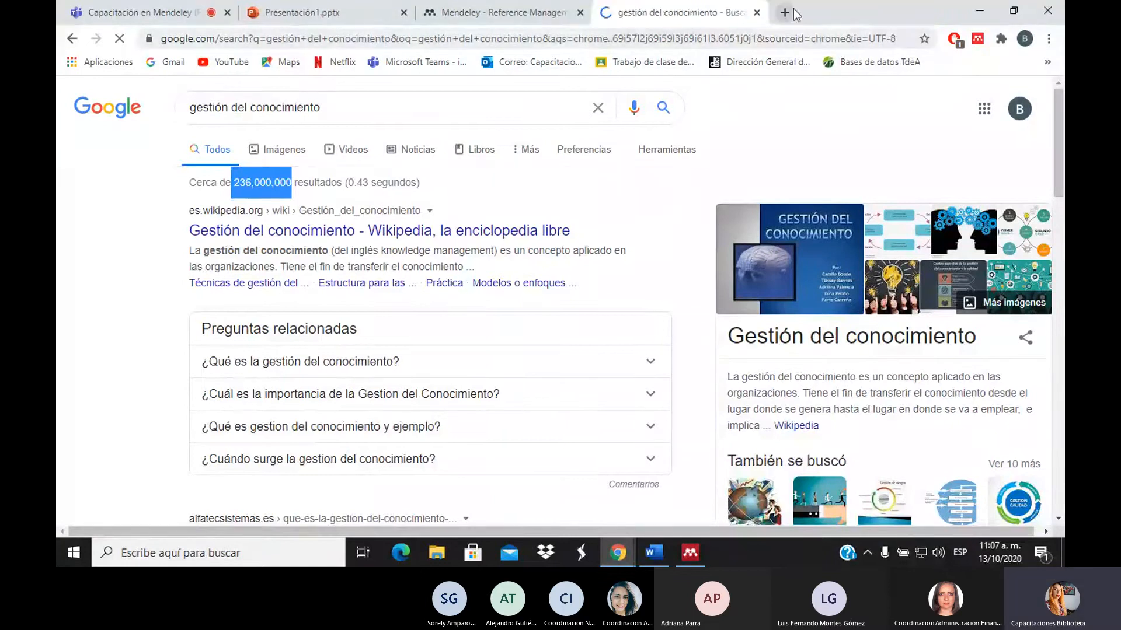
{"action": "left_click", "coordinate": [791, 12]}
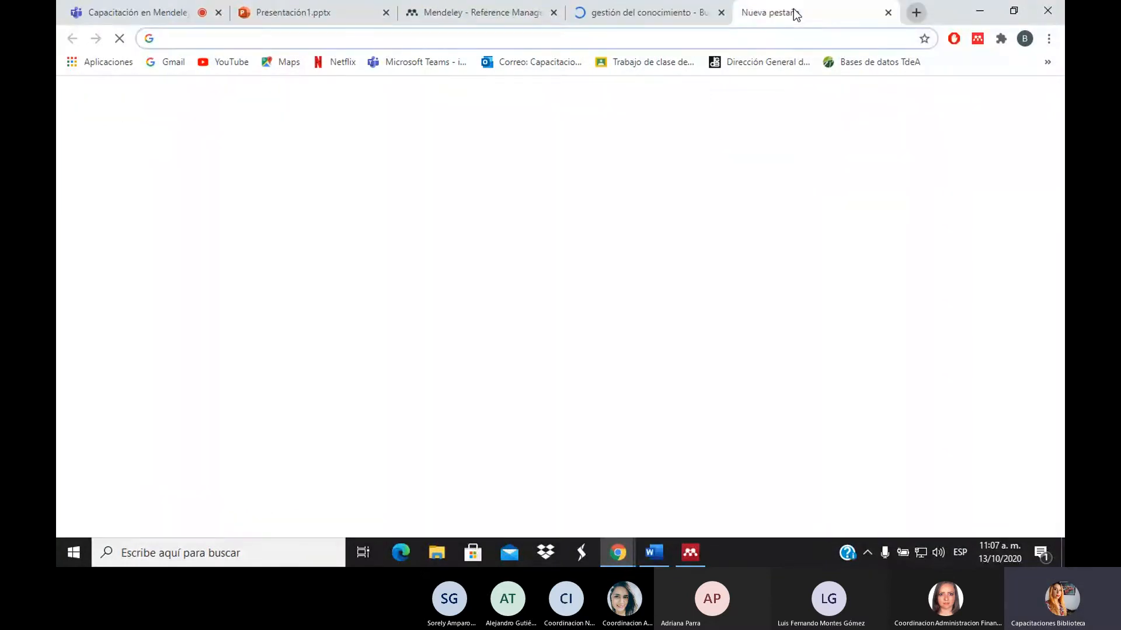
{"action": "type", "text": "goo"}
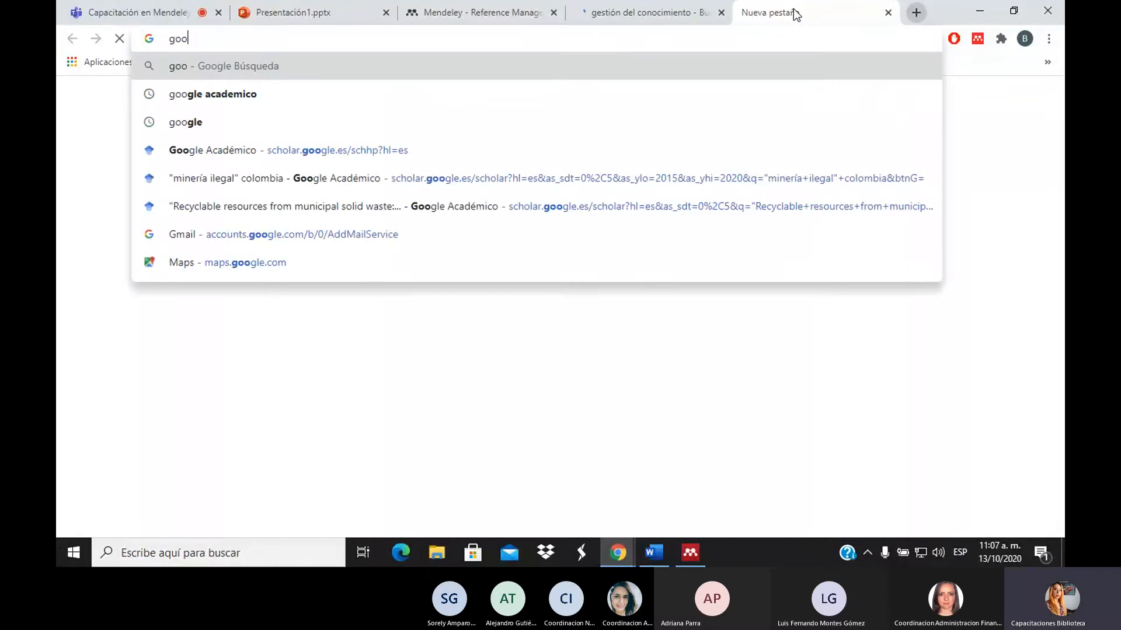
{"action": "left_click", "coordinate": [428, 88]}
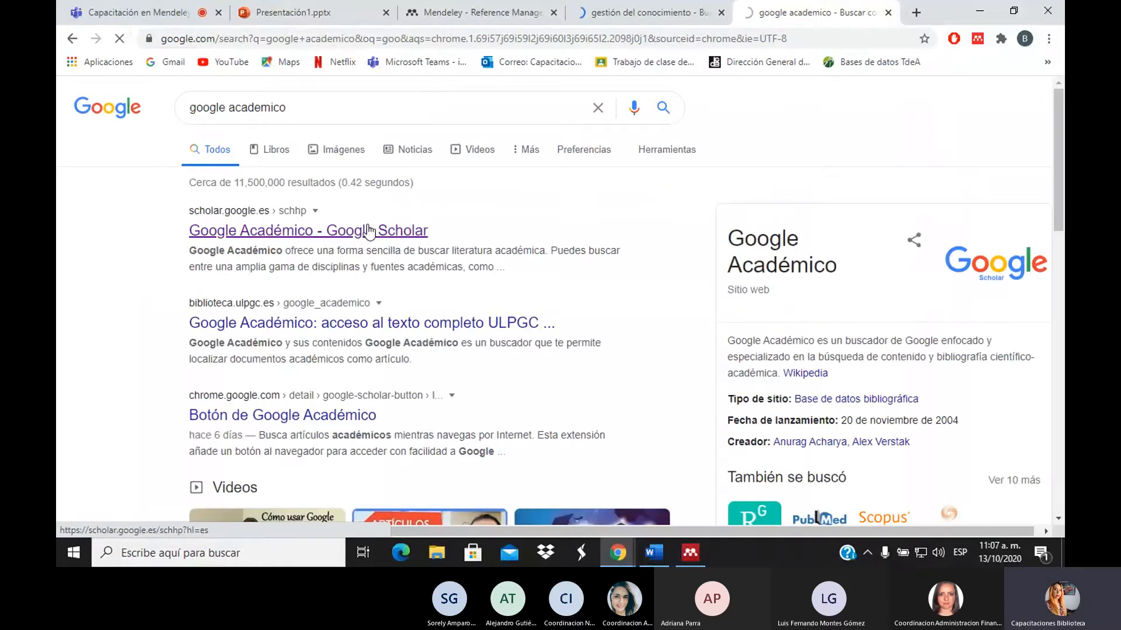
{"action": "left_click", "coordinate": [368, 231]}
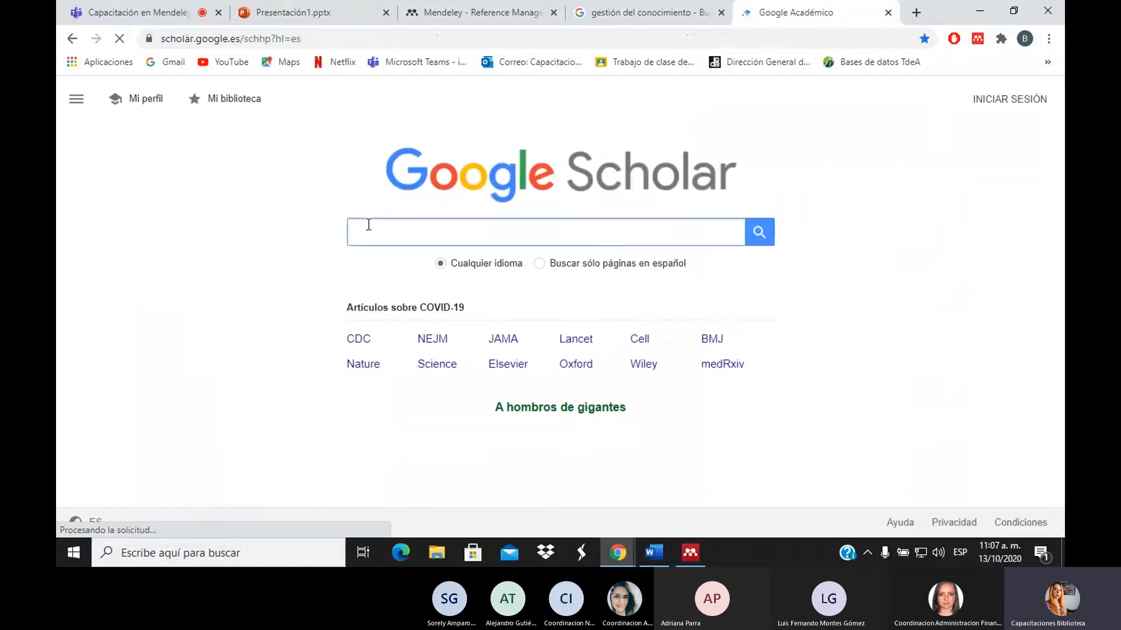
{"action": "type", "text": "gesti"}
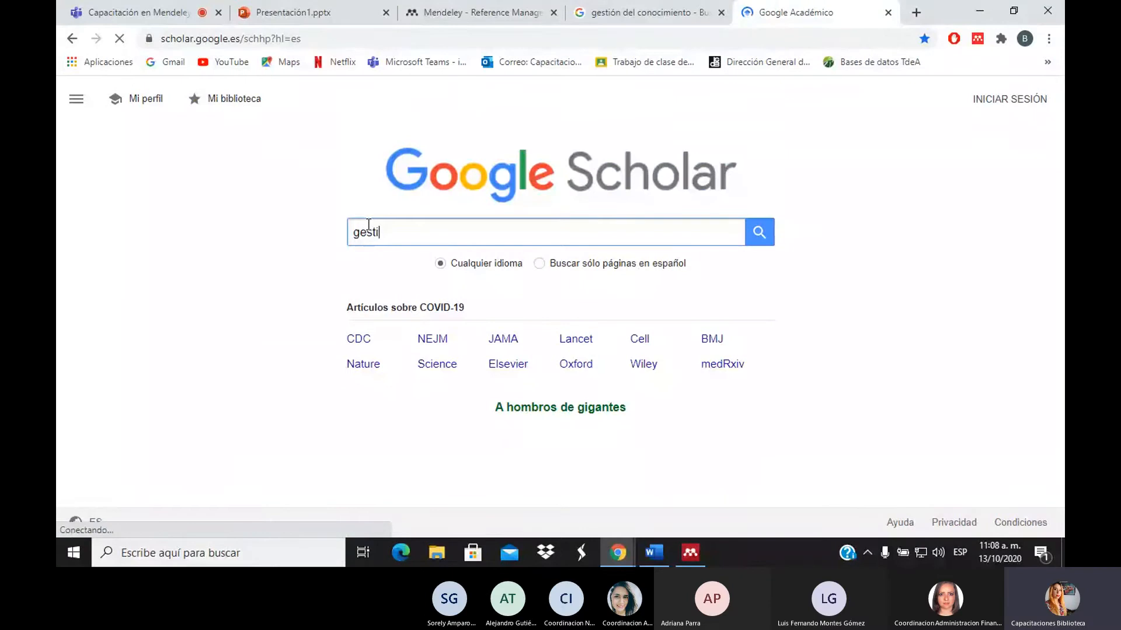
{"action": "type", "text": "ón de"}
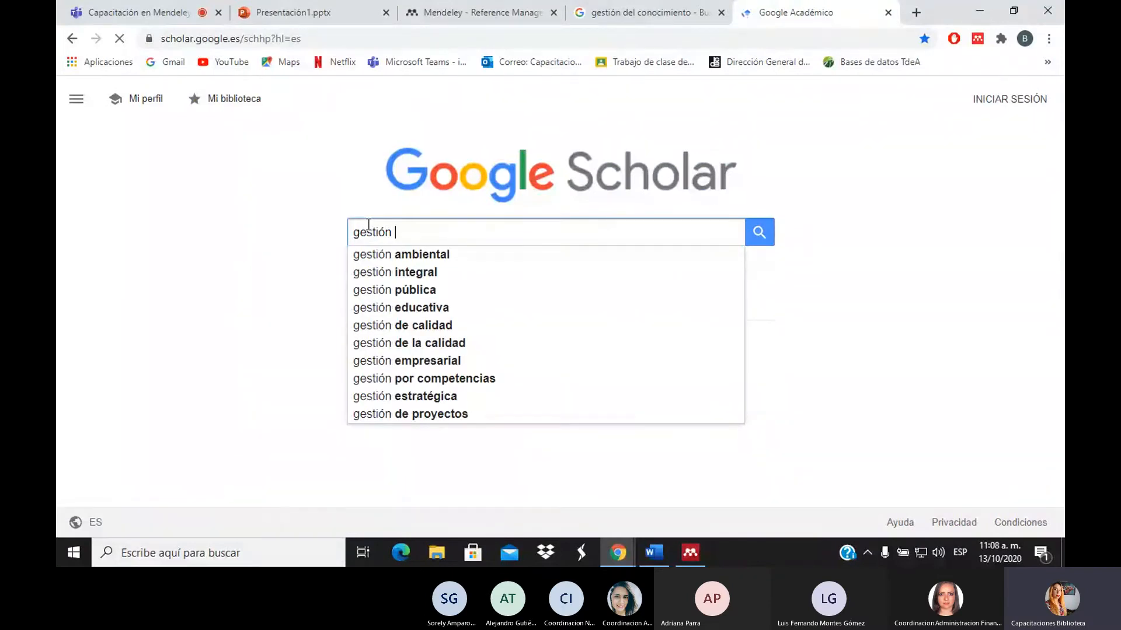
{"action": "type", "text": "l con"}
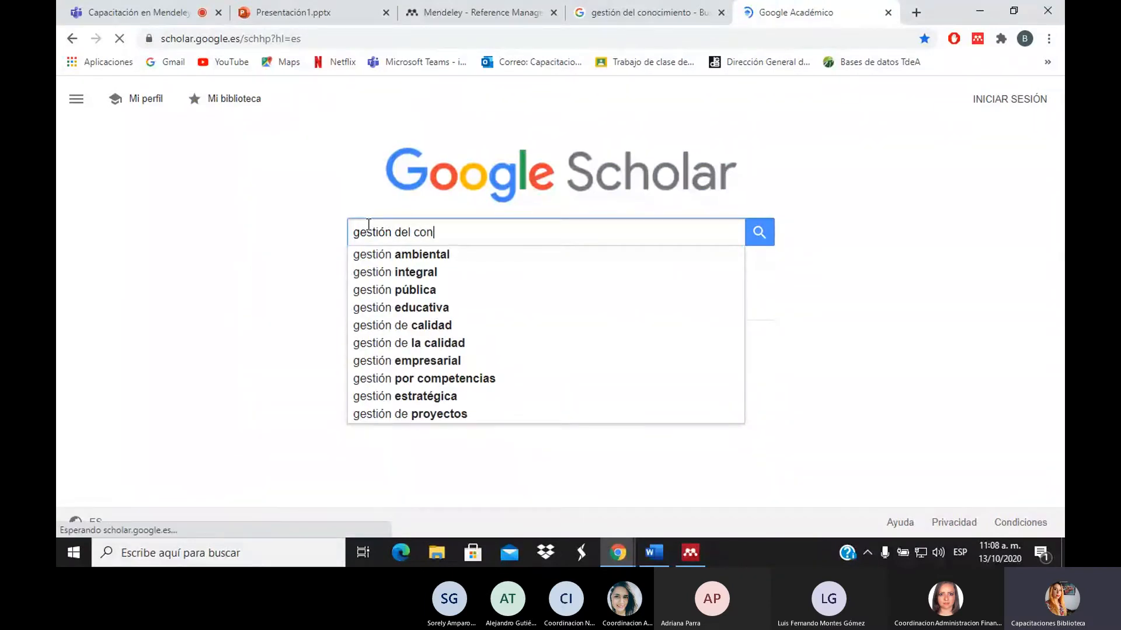
{"action": "key", "text": "ctrl+a"}
{"action": "key", "text": "BackSpace"}
{"action": "type", "text": "cimiento"}
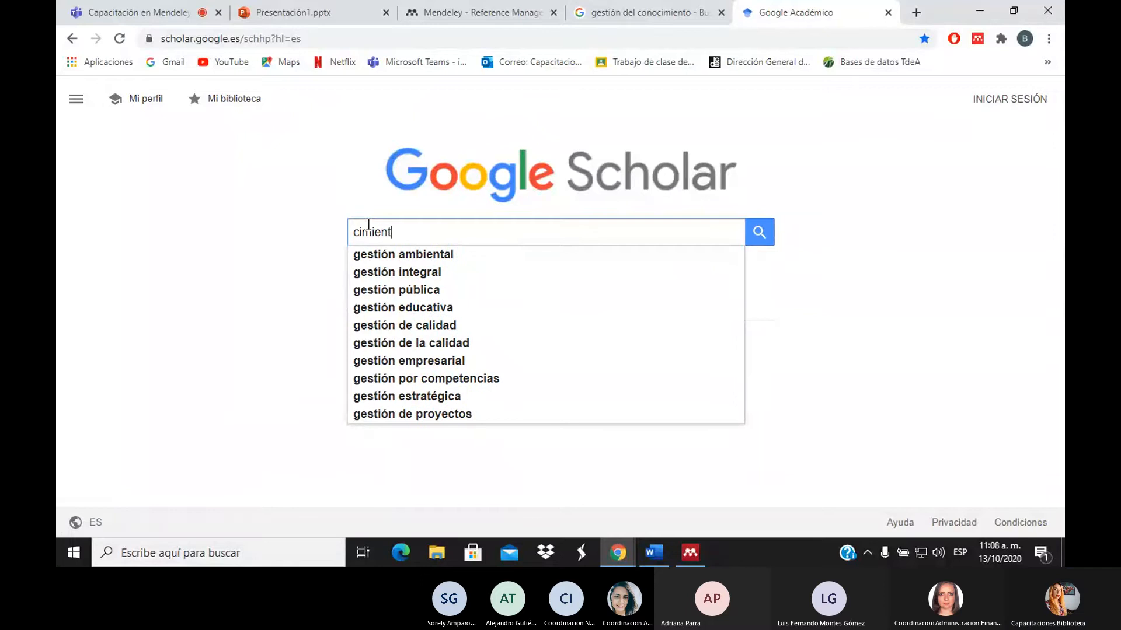
{"action": "key", "text": "BackSpace"}
{"action": "key", "text": "BackSpace"}
{"action": "key", "text": "BackSpace"}
{"action": "key", "text": "BackSpace"}
{"action": "key", "text": "BackSpace"}
{"action": "key", "text": "BackSpace"}
{"action": "key", "text": "BackSpace"}
{"action": "key", "text": "BackSpace"}
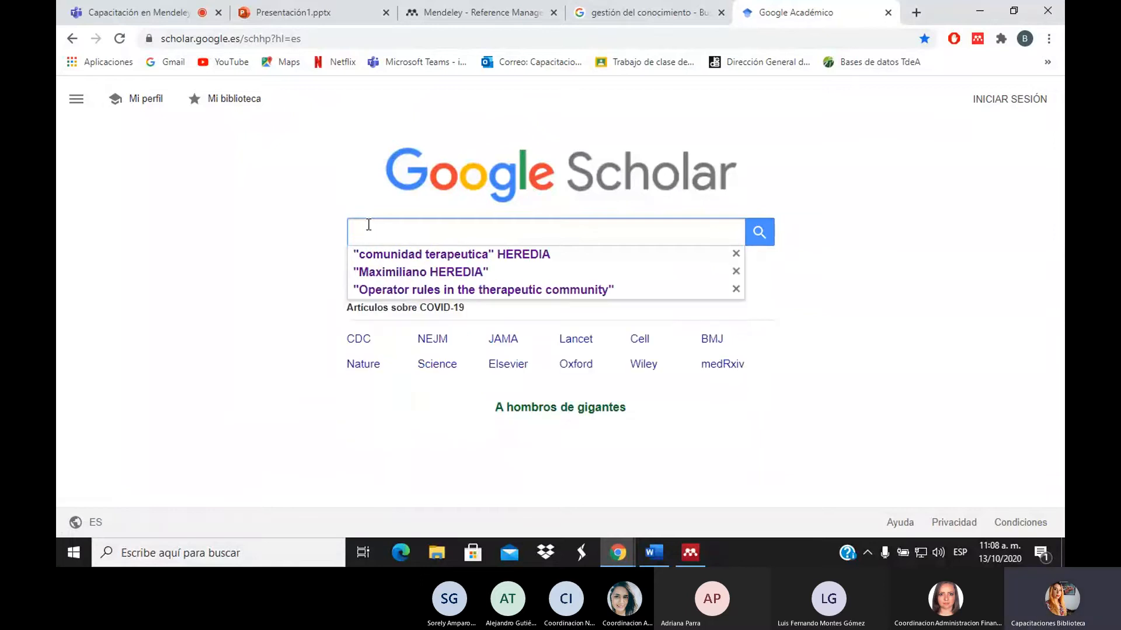
Step: Search Google Scholar for "gestión del conocimiento"
{"action": "type", "text": "gestión del co"}
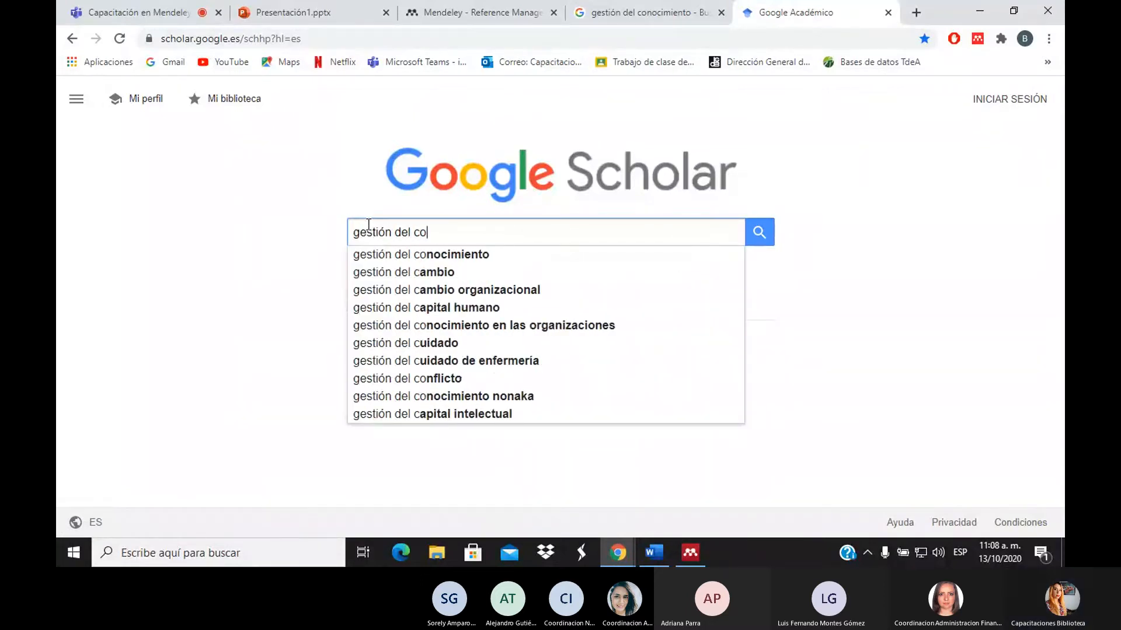
{"action": "key", "text": "Down"}
{"action": "key", "text": "Return"}
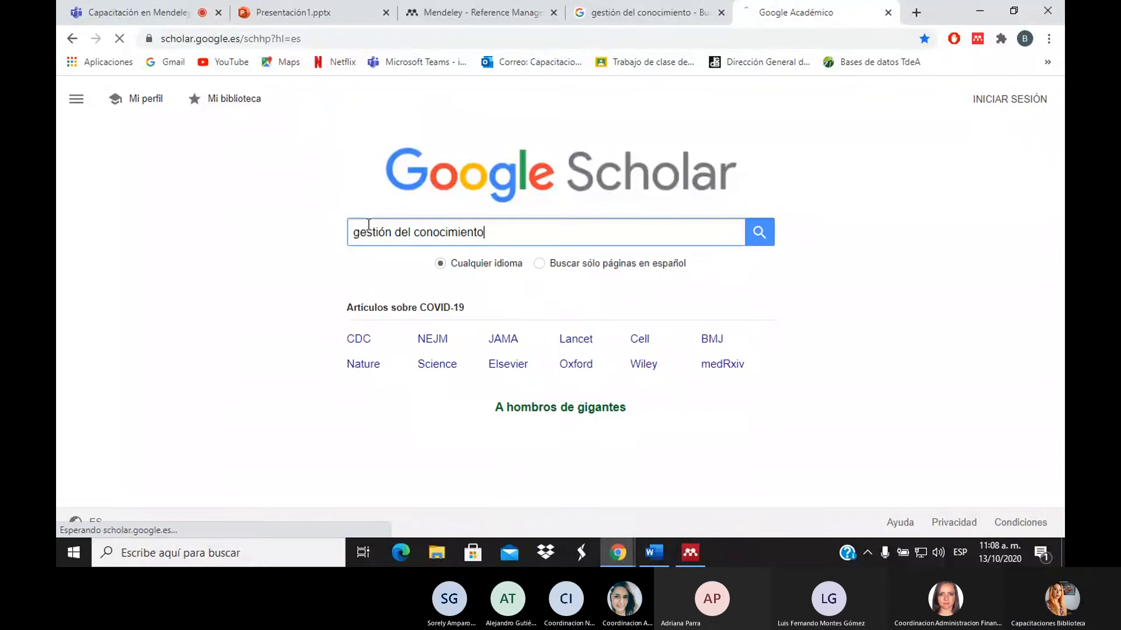
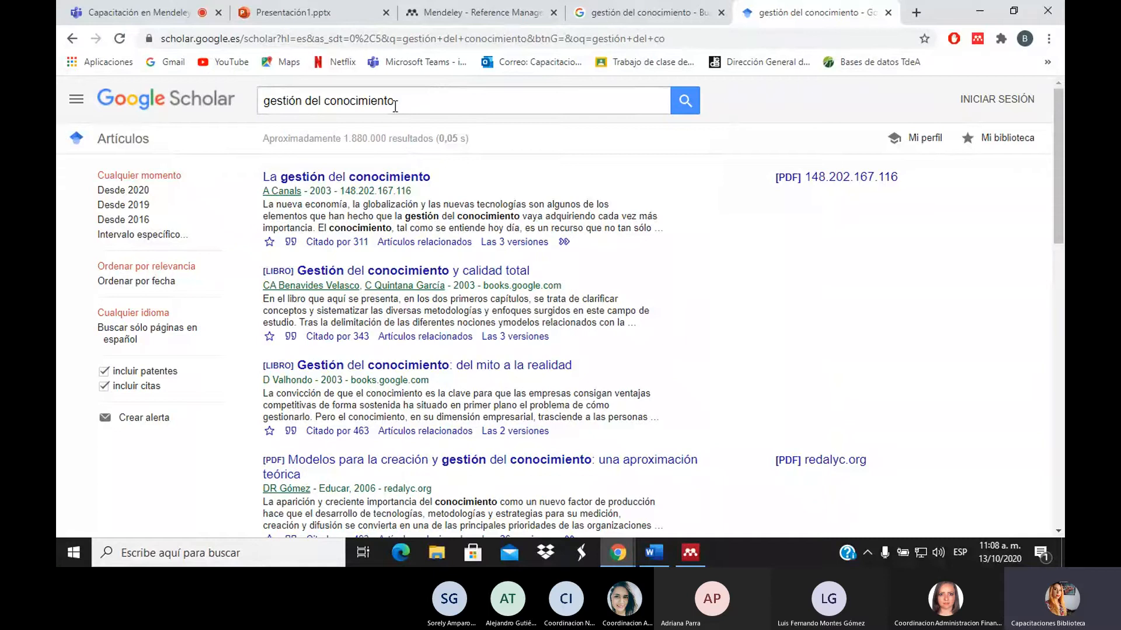
Step: Enclose the query gestión del conocimiento in quotation marks and rerun the Google Scholar search as an exact phrase
{"action": "left_click", "coordinate": [395, 106]}
{"action": "type", "text": "\""}
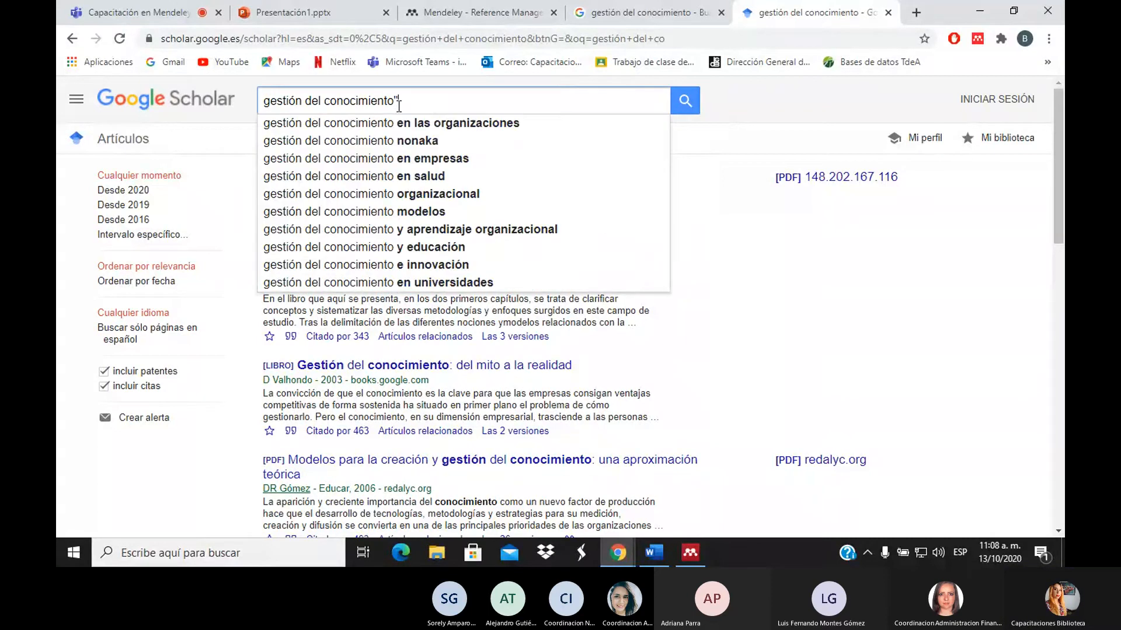
{"action": "left_click", "coordinate": [265, 102]}
{"action": "type", "text": "\""}
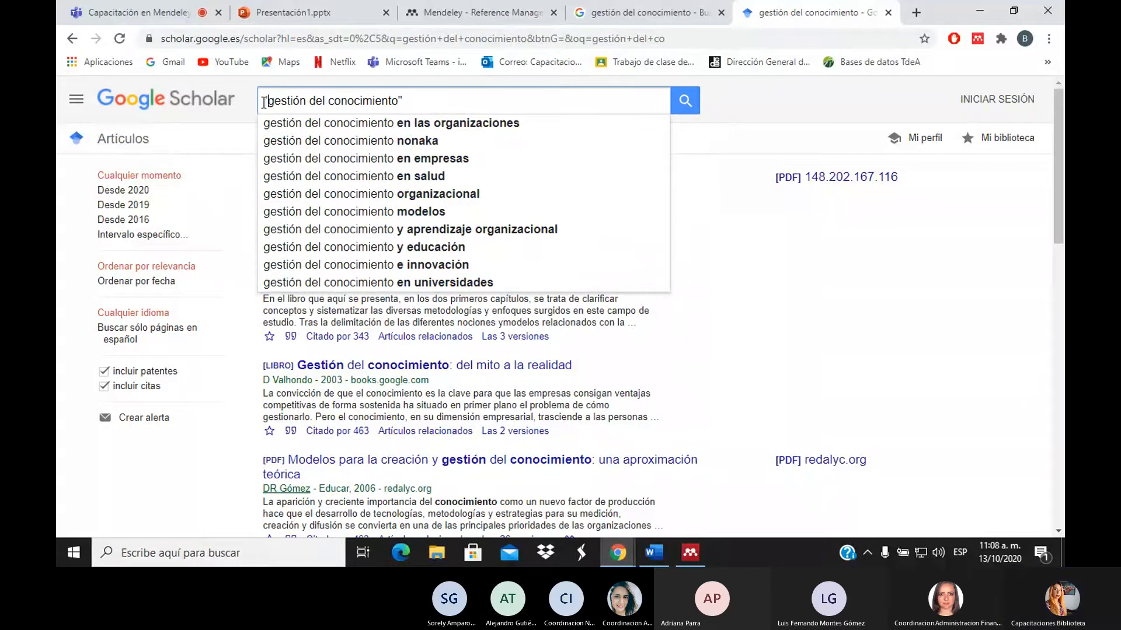
{"action": "key", "text": "Return"}
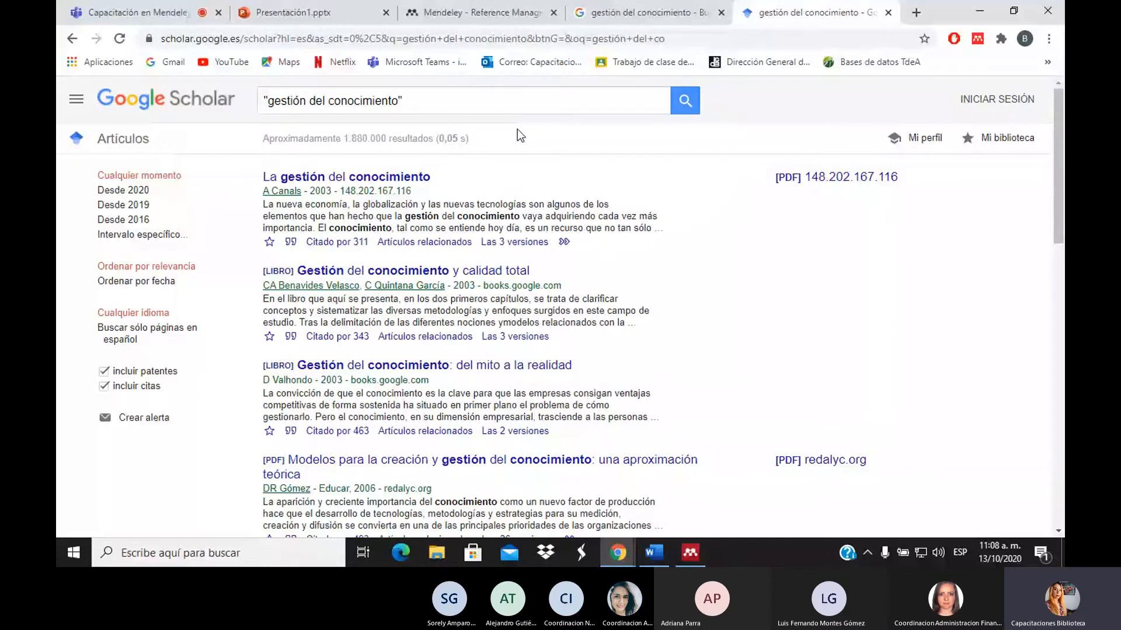
{"action": "left_click", "coordinate": [686, 104]}
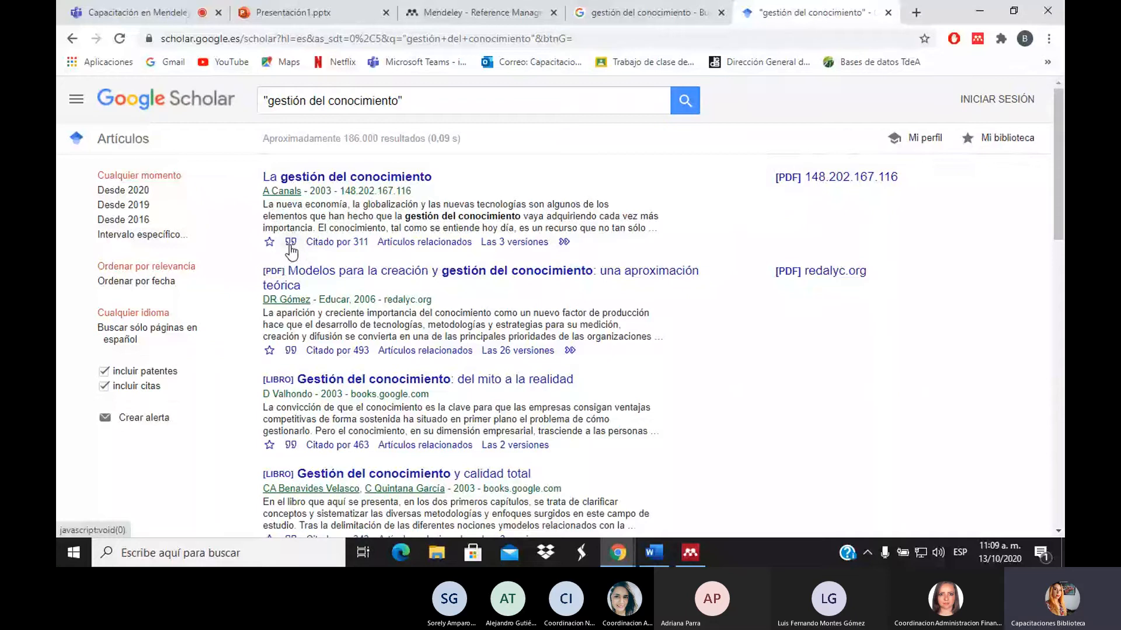
Step: Highlight the source address under the first result, "La gestión del conocimiento", and clear the highlight
{"action": "left_click", "coordinate": [291, 352]}
{"action": "mouse_move", "coordinate": [1063, 197]}
{"action": "left_mouse_down"}
{"action": "mouse_move", "coordinate": [1061, 394]}
{"action": "mouse_move", "coordinate": [1064, 199]}
{"action": "left_mouse_up"}
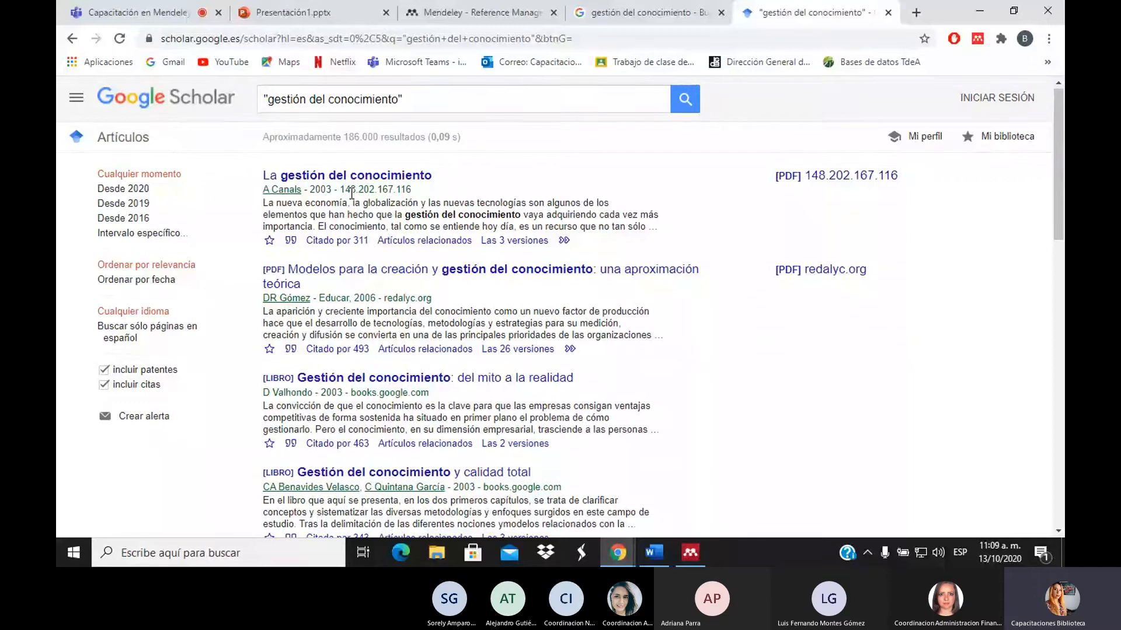
{"action": "left_click_drag", "start_coordinate": [414, 191], "coordinate": [341, 192]}
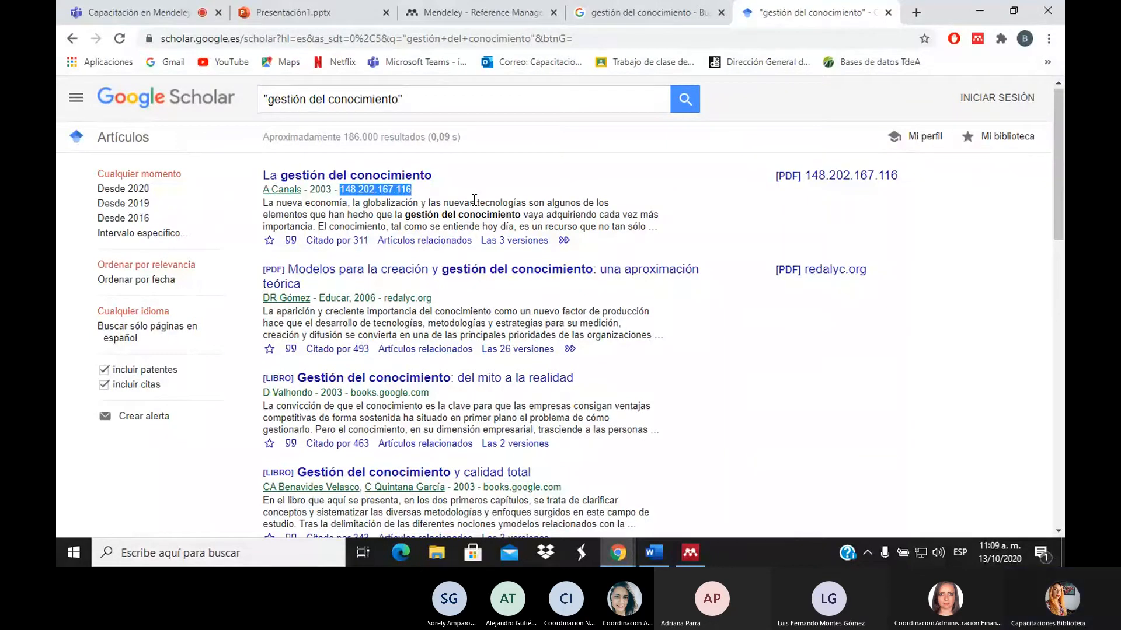
{"action": "left_click", "coordinate": [483, 199]}
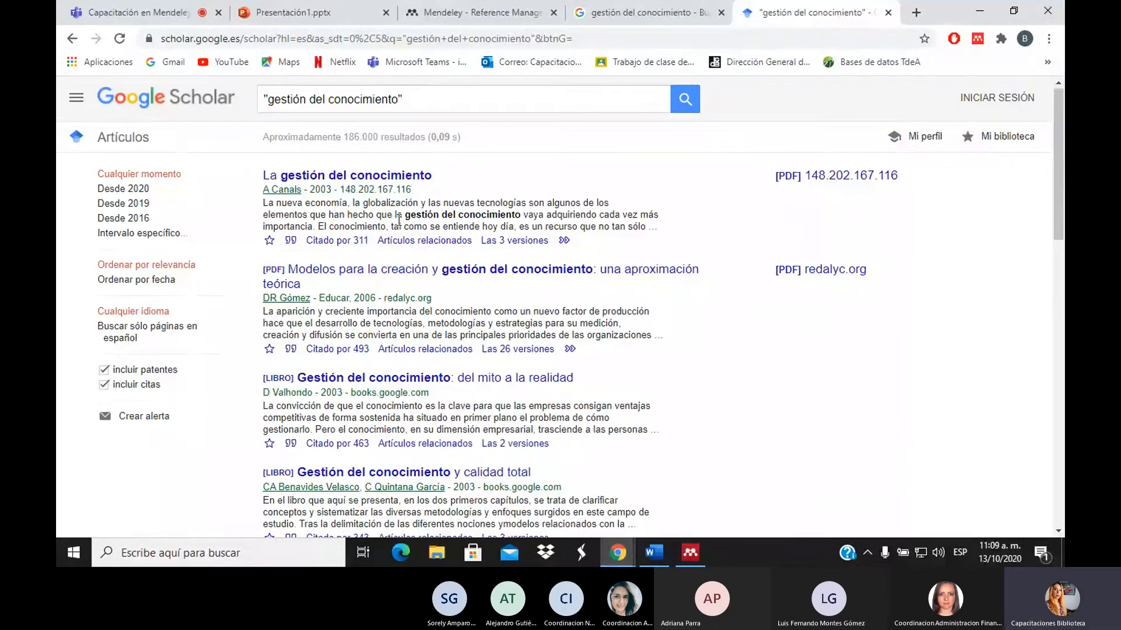
Step: Reload the results page and view the ready-made citations for "Modelos para la creación y gestión del conocimiento", then dismiss them
{"action": "left_click", "coordinate": [120, 38]}
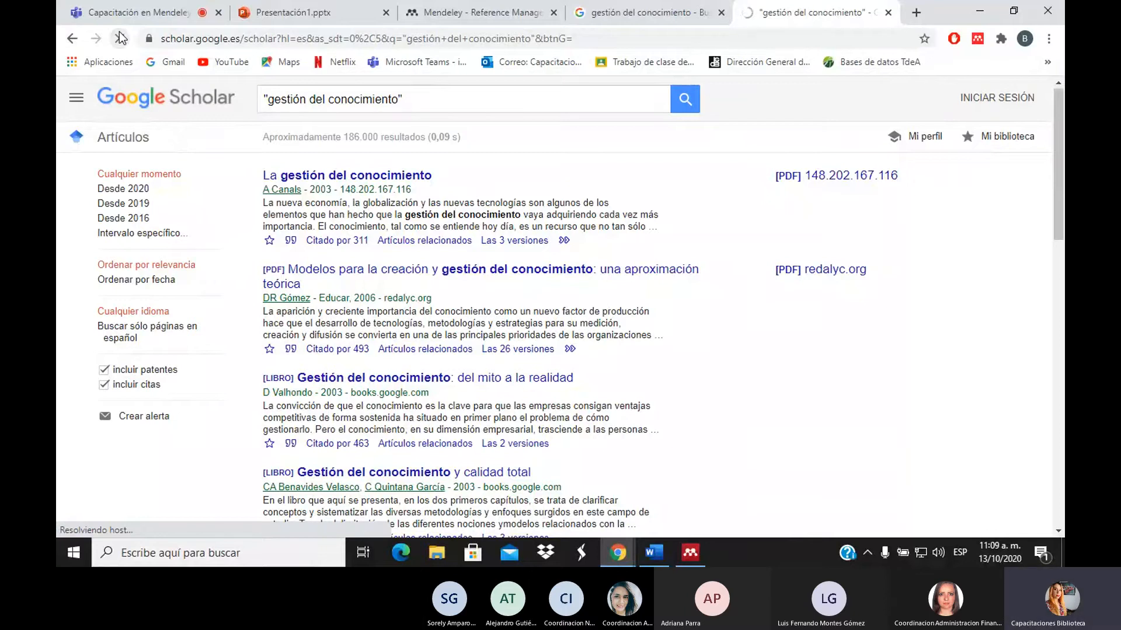
{"action": "left_click", "coordinate": [121, 38]}
{"action": "left_click", "coordinate": [121, 38]}
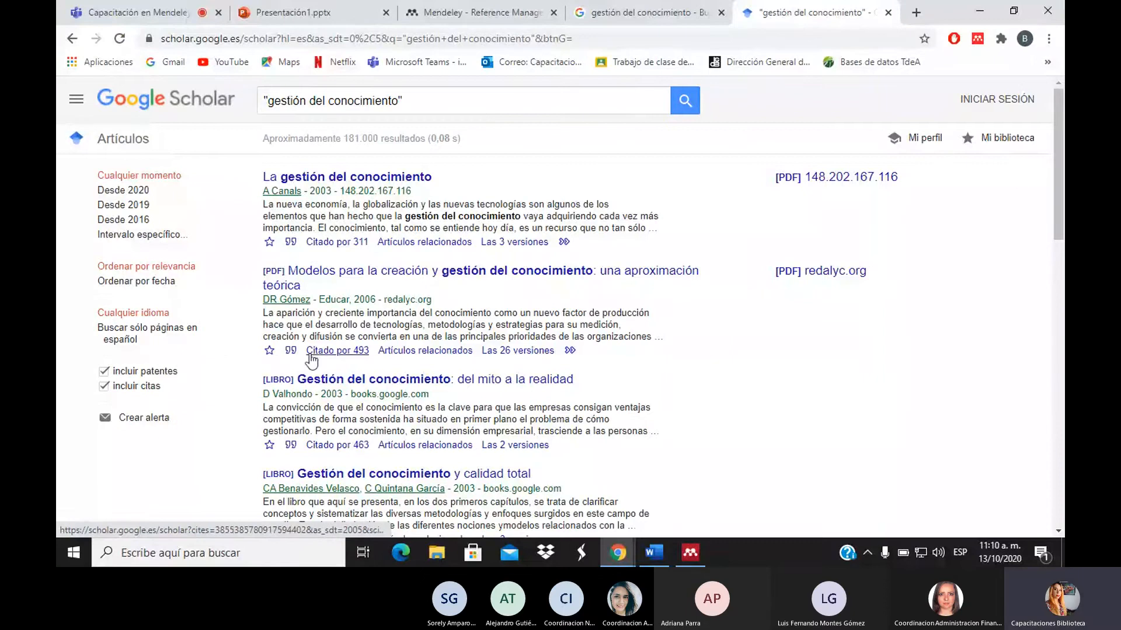
{"action": "left_click", "coordinate": [290, 350]}
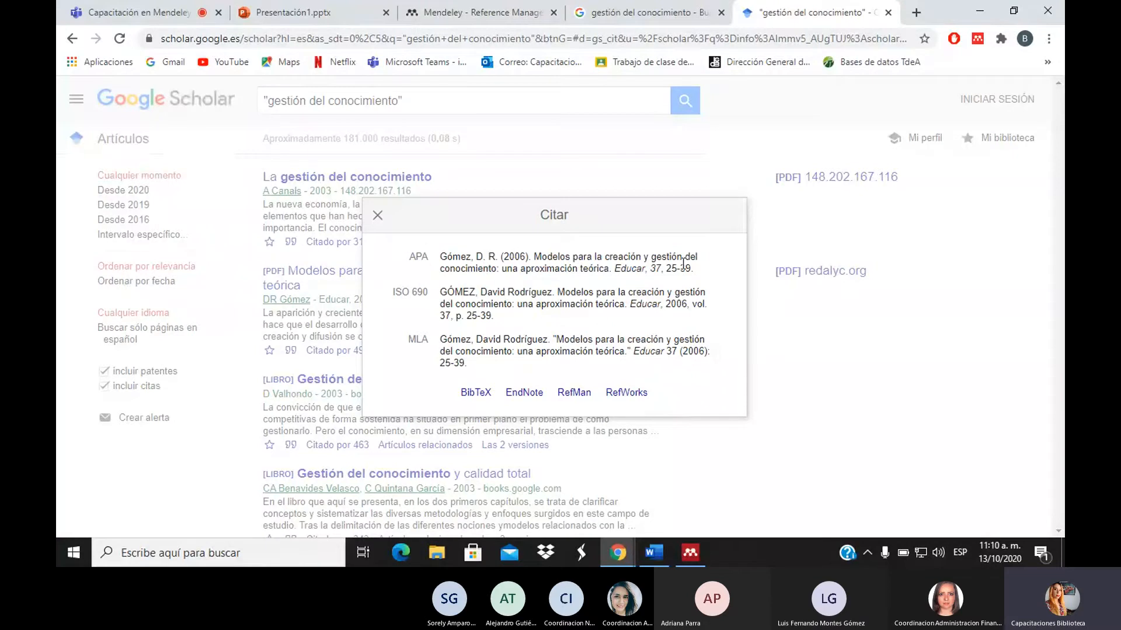
{"action": "left_click", "coordinate": [377, 216]}
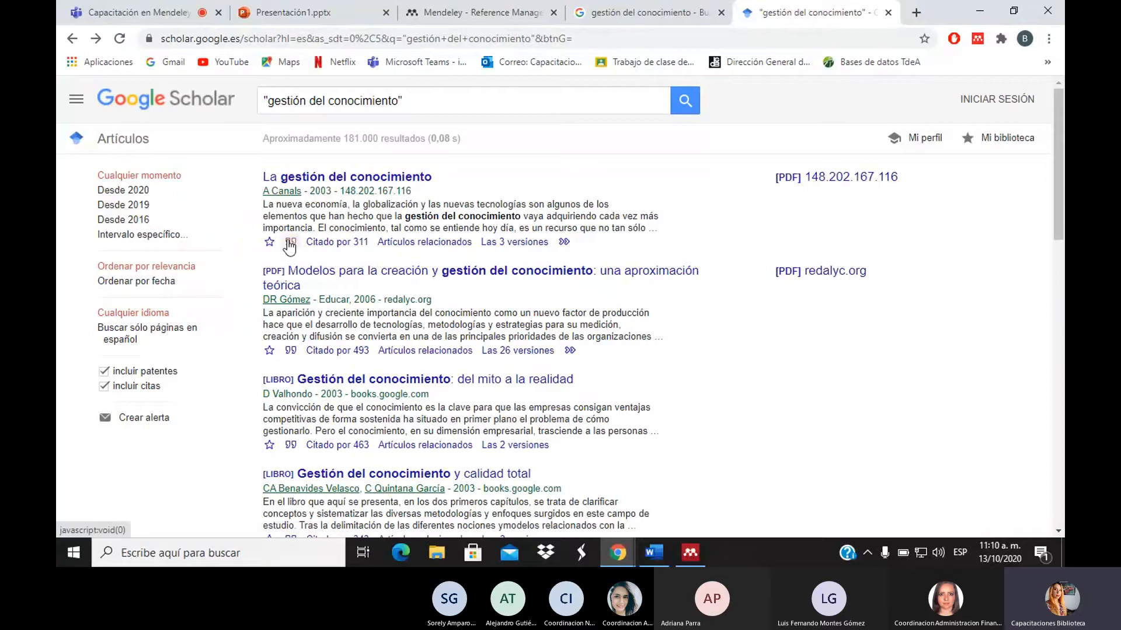
Step: View the ready-made citations for "La gestión del conocimiento" and open that result's source page
{"action": "left_click", "coordinate": [290, 244]}
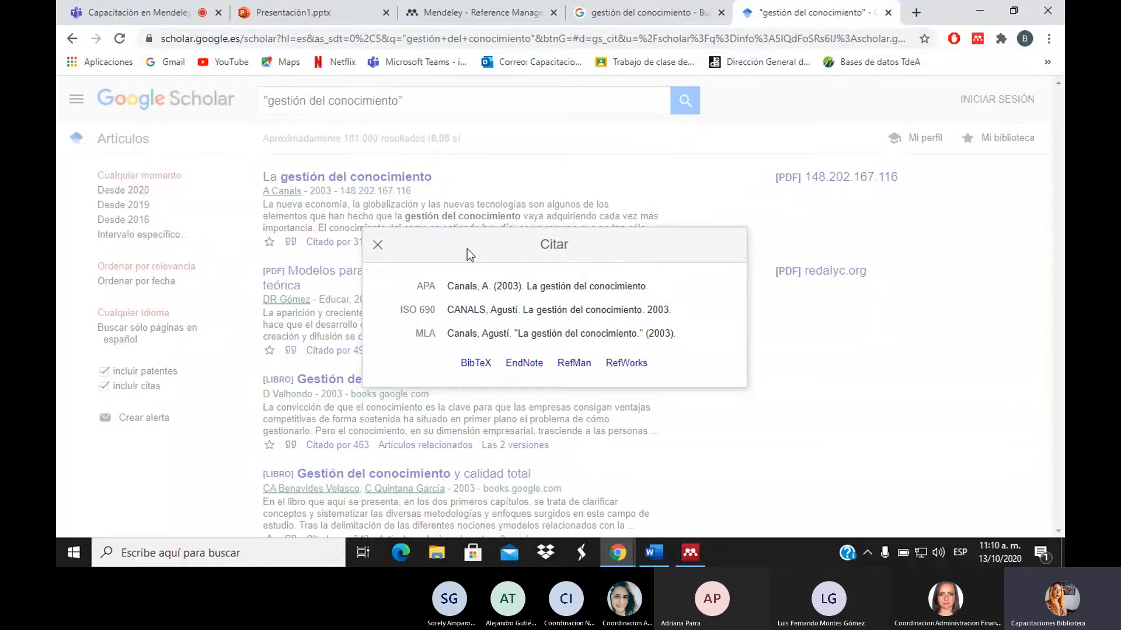
{"action": "left_click", "coordinate": [377, 245]}
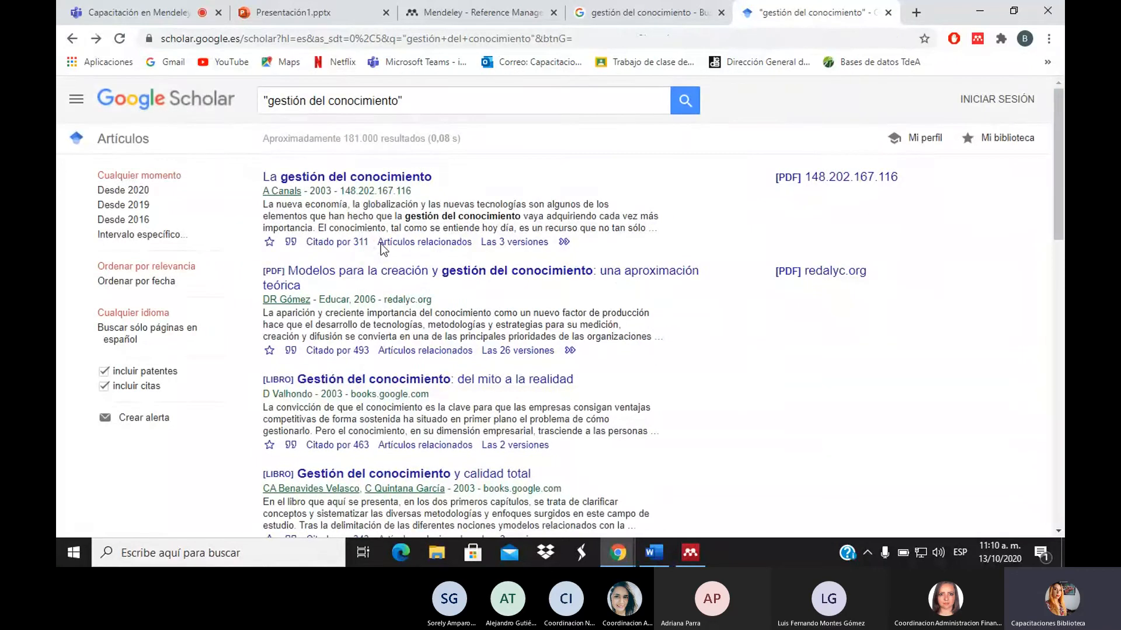
{"action": "left_click", "coordinate": [412, 185]}
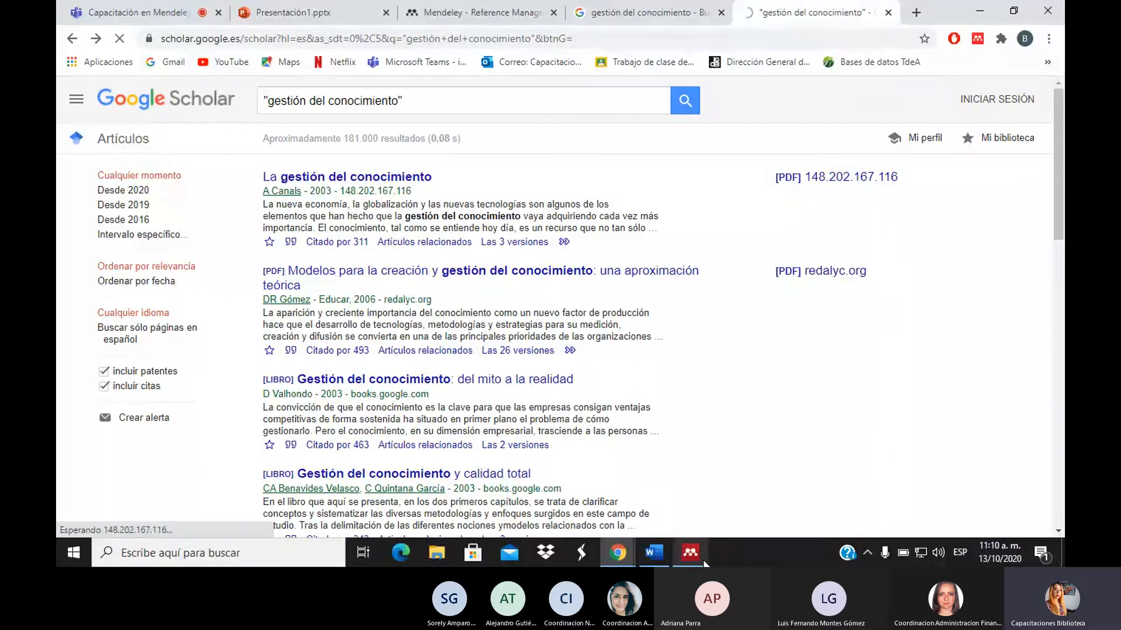
Step: Switch to Mendeley Desktop and review all the details of the "Estrategias para mejorar el impacto de las publicaciones" entry
{"action": "mouse_move", "coordinate": [704, 562]}
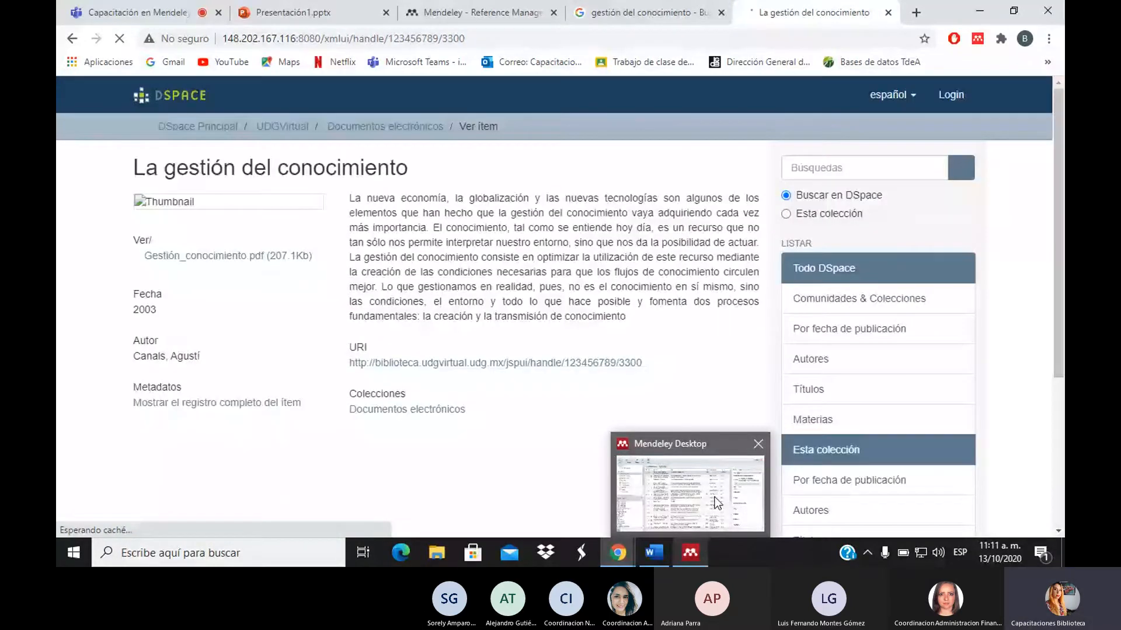
{"action": "left_click", "coordinate": [717, 503]}
{"action": "left_click", "coordinate": [535, 206]}
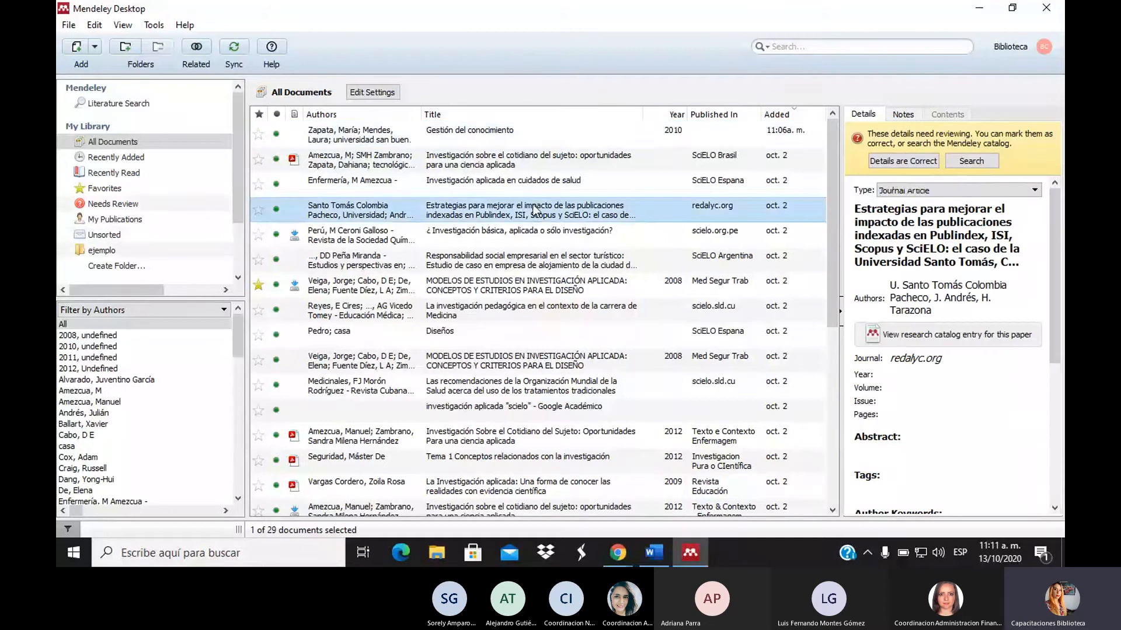
{"action": "left_click", "coordinate": [1058, 398]}
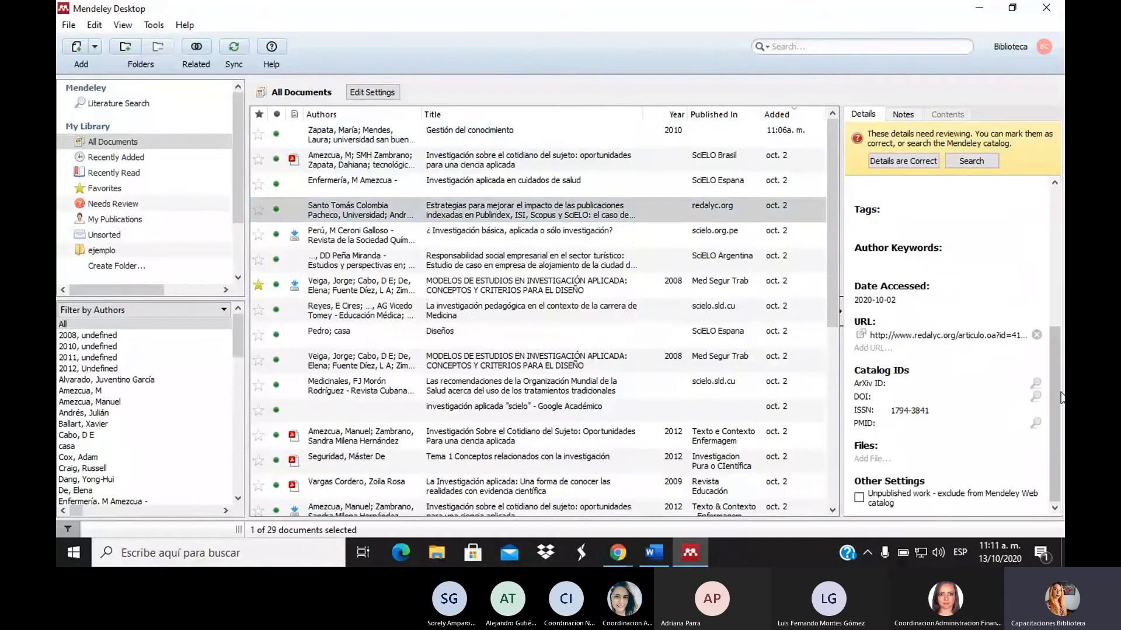
{"action": "left_click_drag", "start_coordinate": [1059, 404], "coordinate": [1062, 140]}
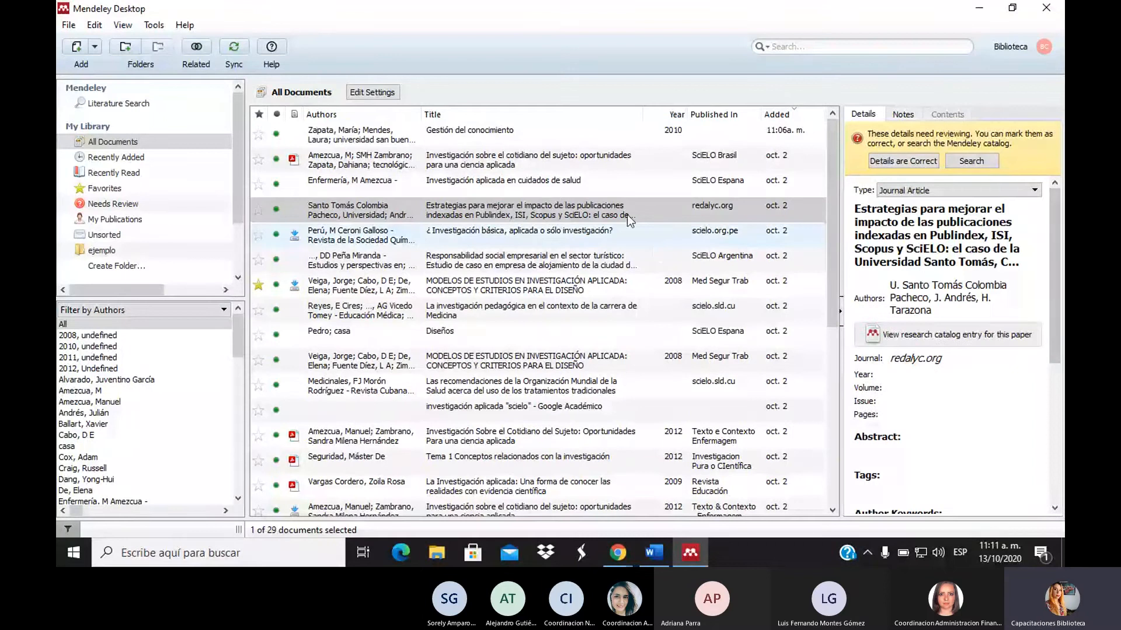
Step: Review the details of "Las recomendaciones de la Organización Mundial de la Salud", open its research catalog entry and close the catalog page
{"action": "left_click", "coordinate": [639, 233]}
{"action": "left_click", "coordinate": [643, 380]}
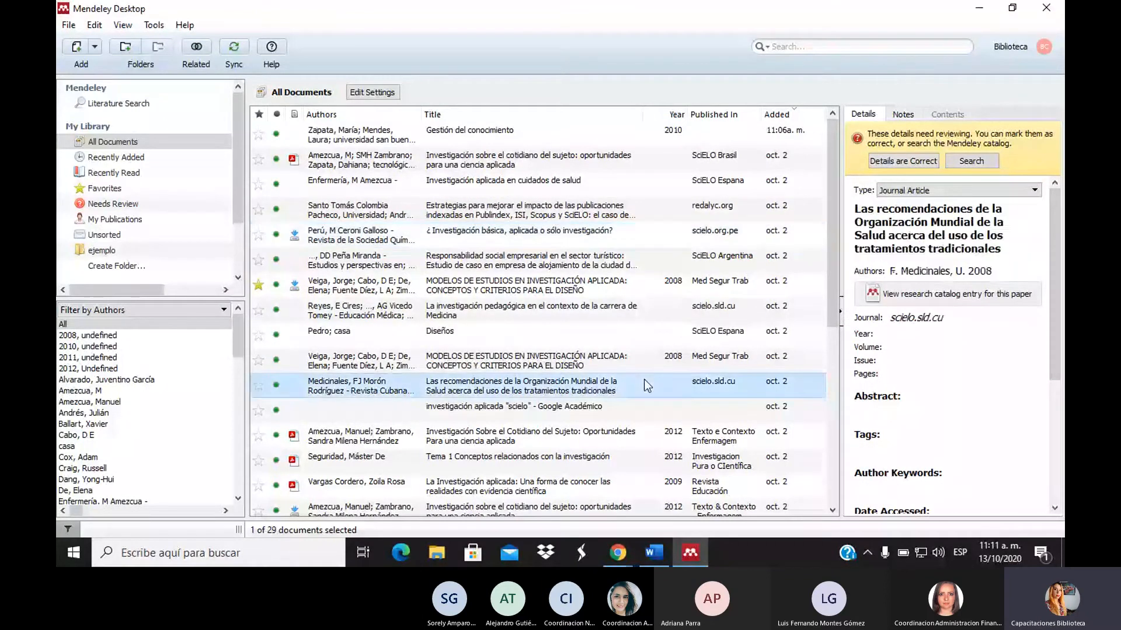
{"action": "left_click", "coordinate": [1053, 453]}
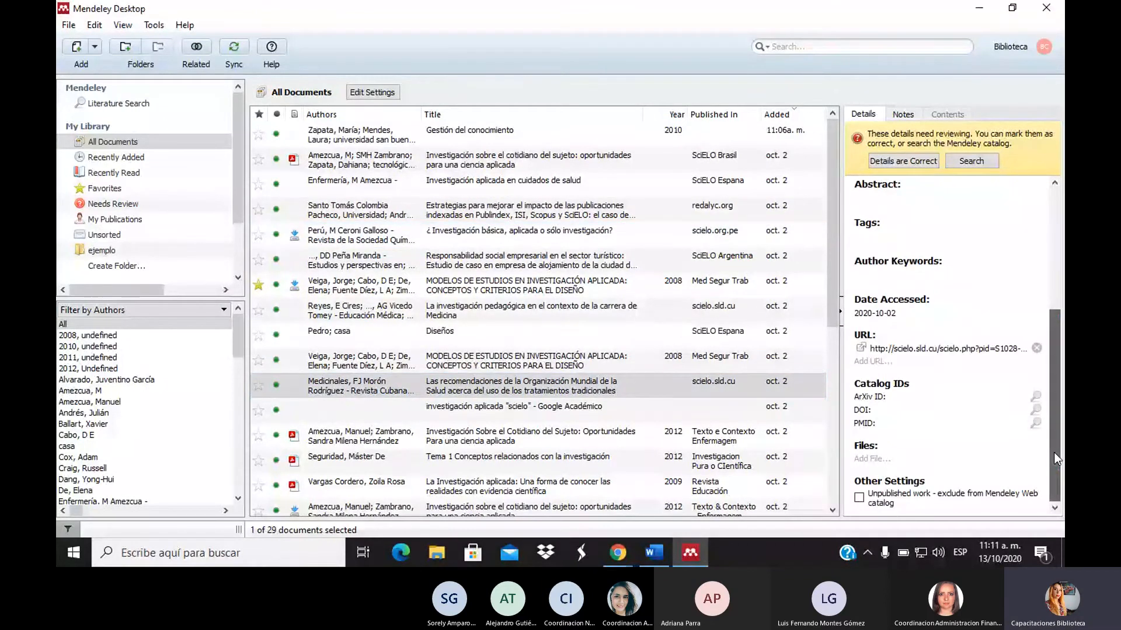
{"action": "left_click", "coordinate": [1053, 199]}
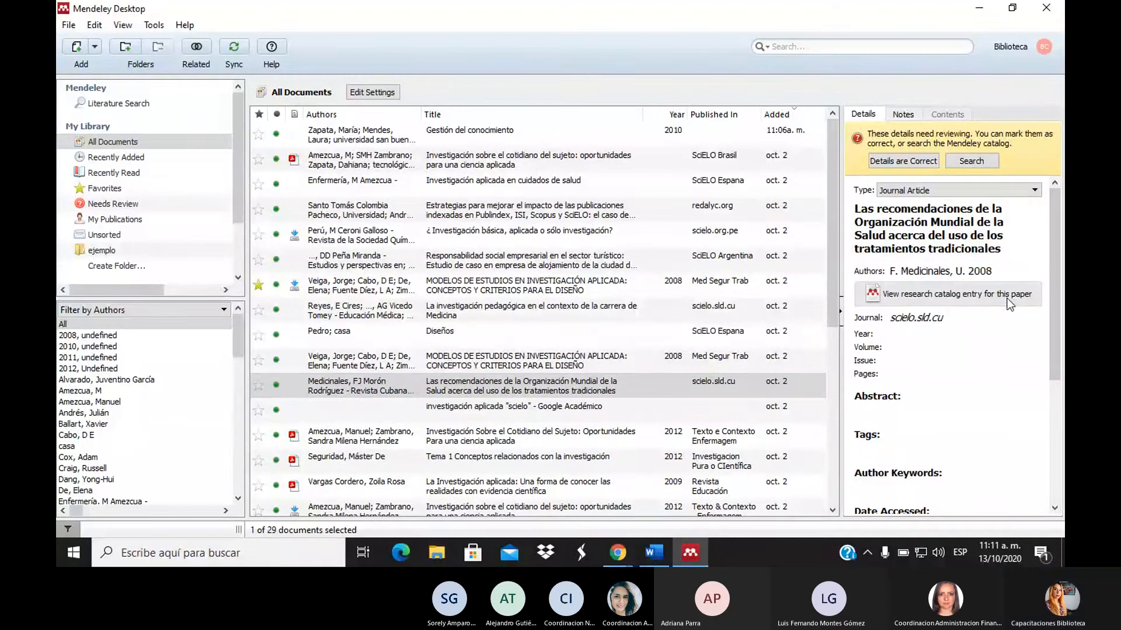
{"action": "left_click", "coordinate": [867, 297]}
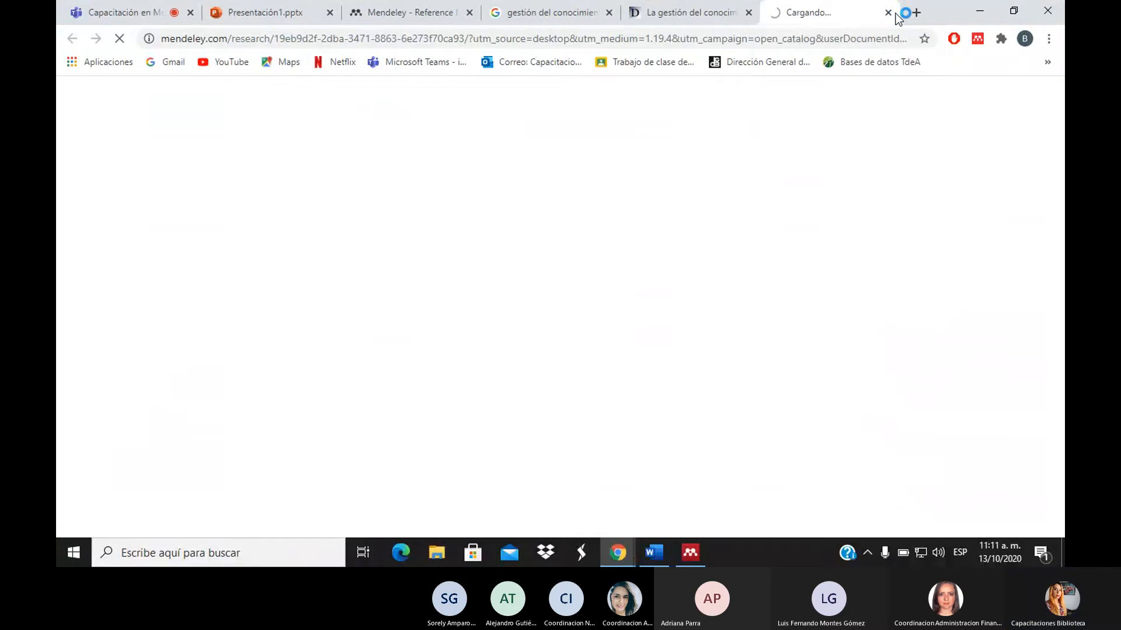
{"action": "left_click", "coordinate": [888, 12]}
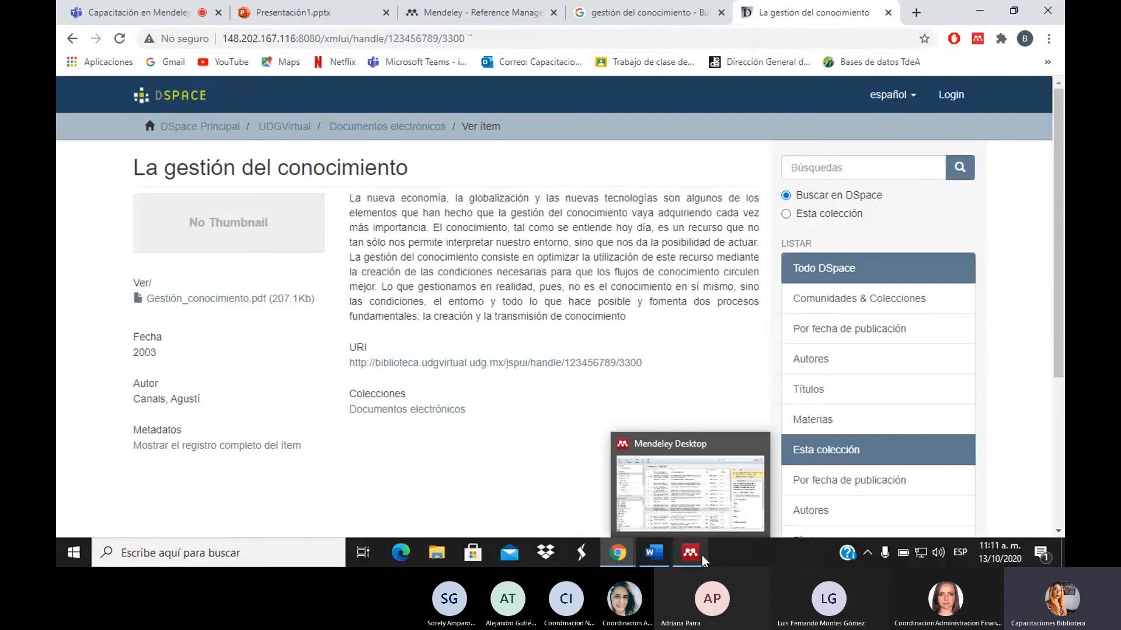
Step: Return to Mendeley Desktop and review the 2012 Texto & Contexto entry "Investigación sobre el cotidiano del sujeto" down to its catalog IDs and files
{"action": "left_click", "coordinate": [703, 507]}
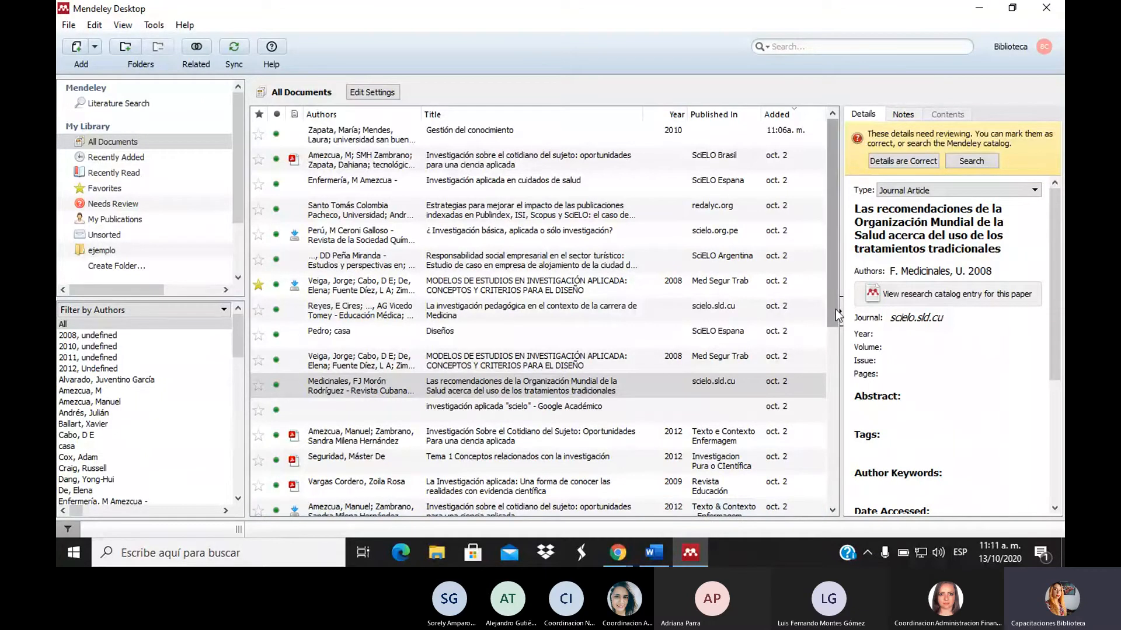
{"action": "left_click_drag", "start_coordinate": [835, 310], "coordinate": [836, 388]}
{"action": "left_click", "coordinate": [724, 364]}
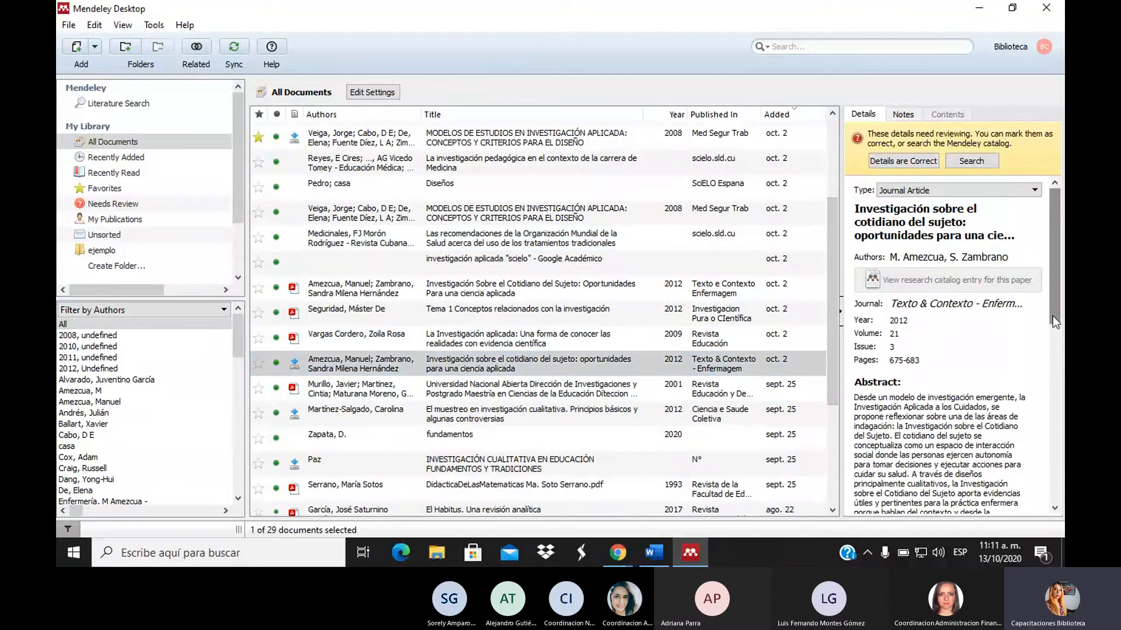
{"action": "mouse_move", "coordinate": [1052, 316]}
{"action": "left_mouse_down"}
{"action": "mouse_move", "coordinate": [1042, 474]}
{"action": "mouse_move", "coordinate": [1055, 500]}
{"action": "mouse_move", "coordinate": [1063, 316]}
{"action": "left_mouse_up"}
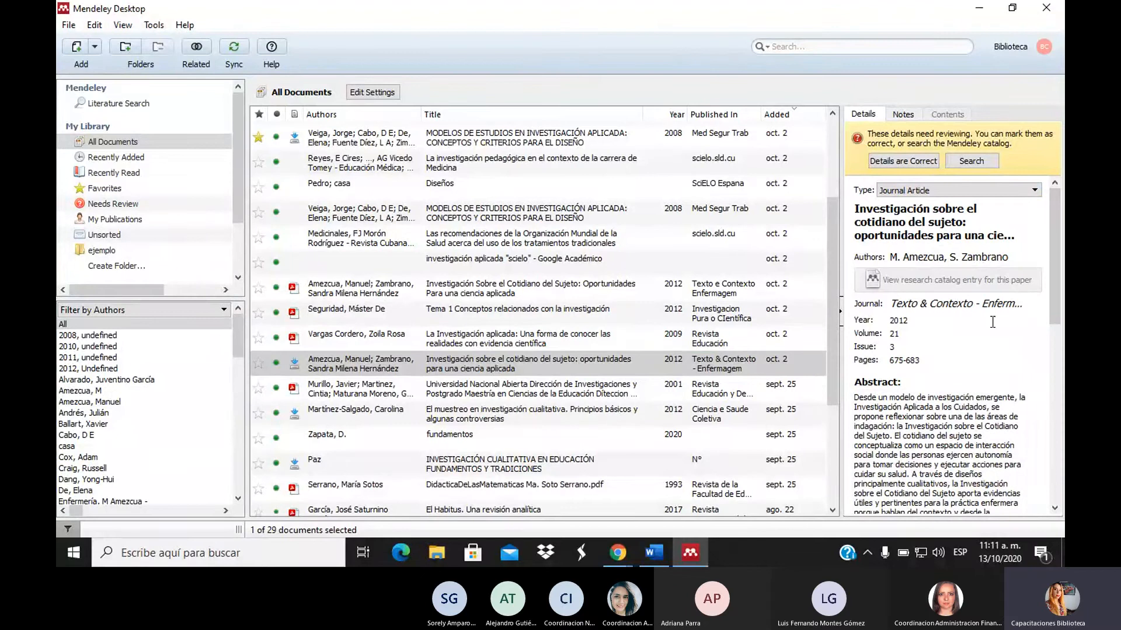
{"action": "left_click_drag", "start_coordinate": [1049, 282], "coordinate": [1045, 483]}
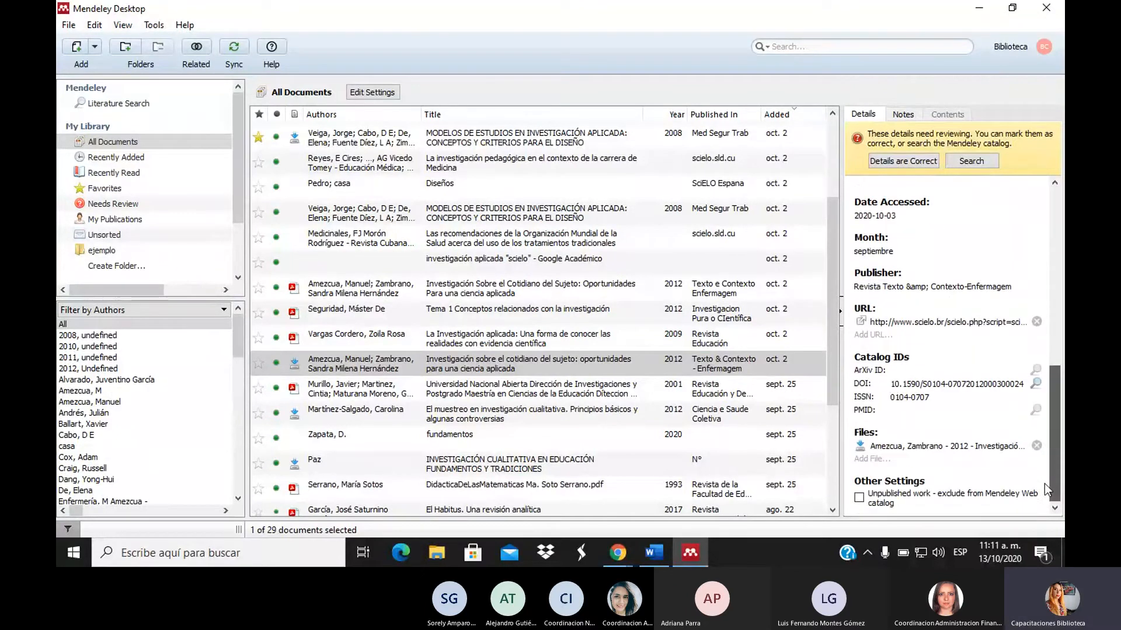
Step: Download the attached PDF of "Investigación sobre el cotidiano del sujeto", open it in the reader and review its details beside the article
{"action": "left_click", "coordinate": [911, 451]}
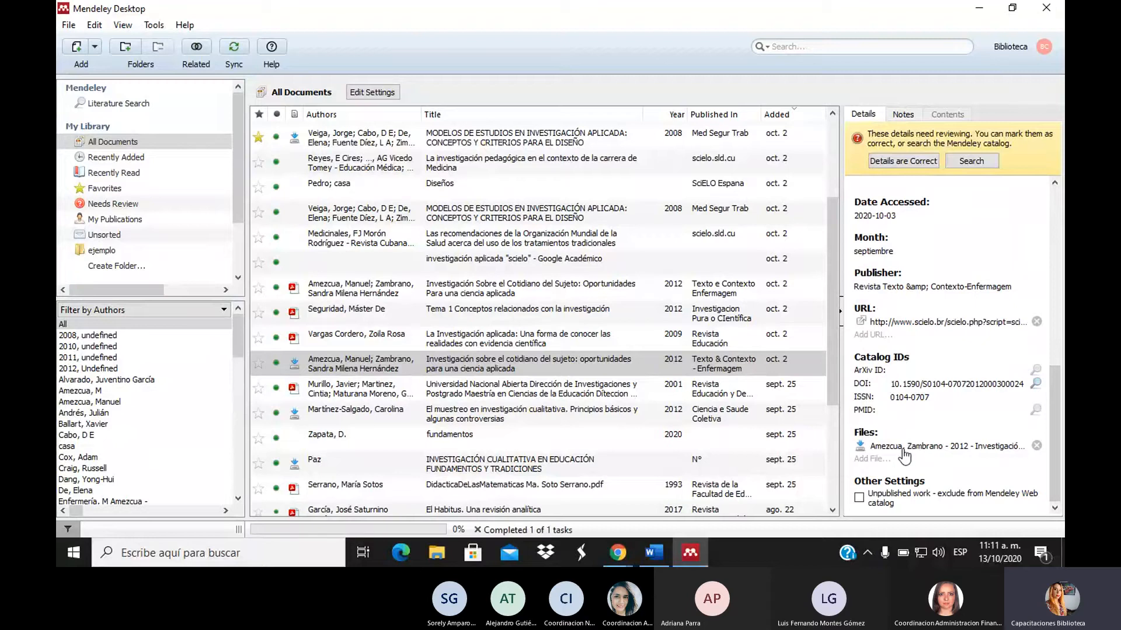
{"action": "left_click", "coordinate": [654, 393]}
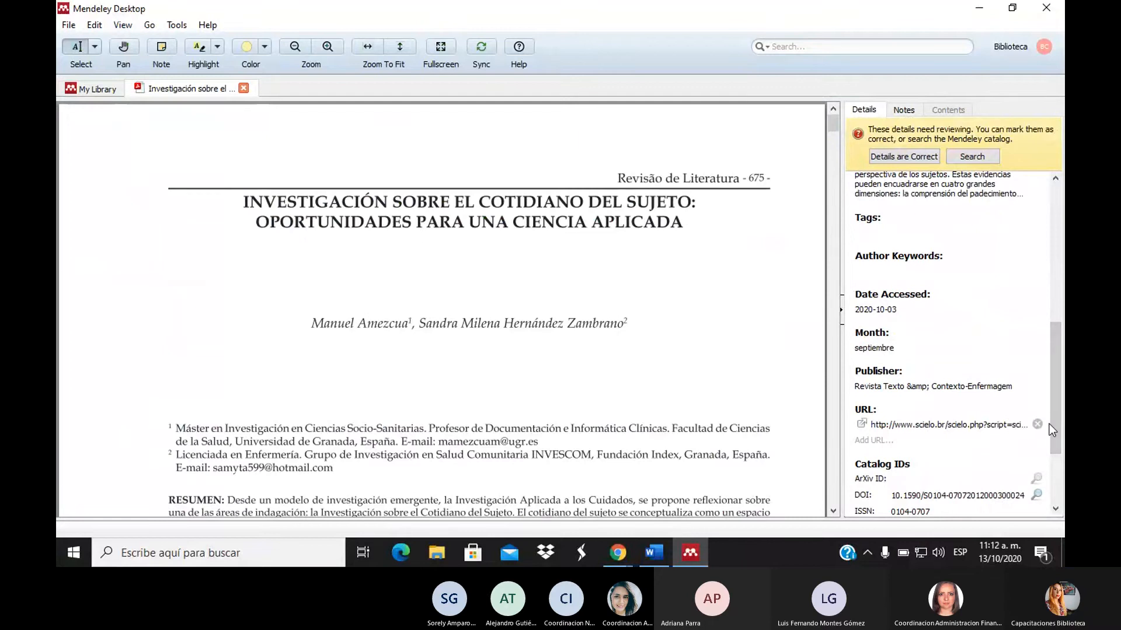
{"action": "left_click", "coordinate": [1055, 254]}
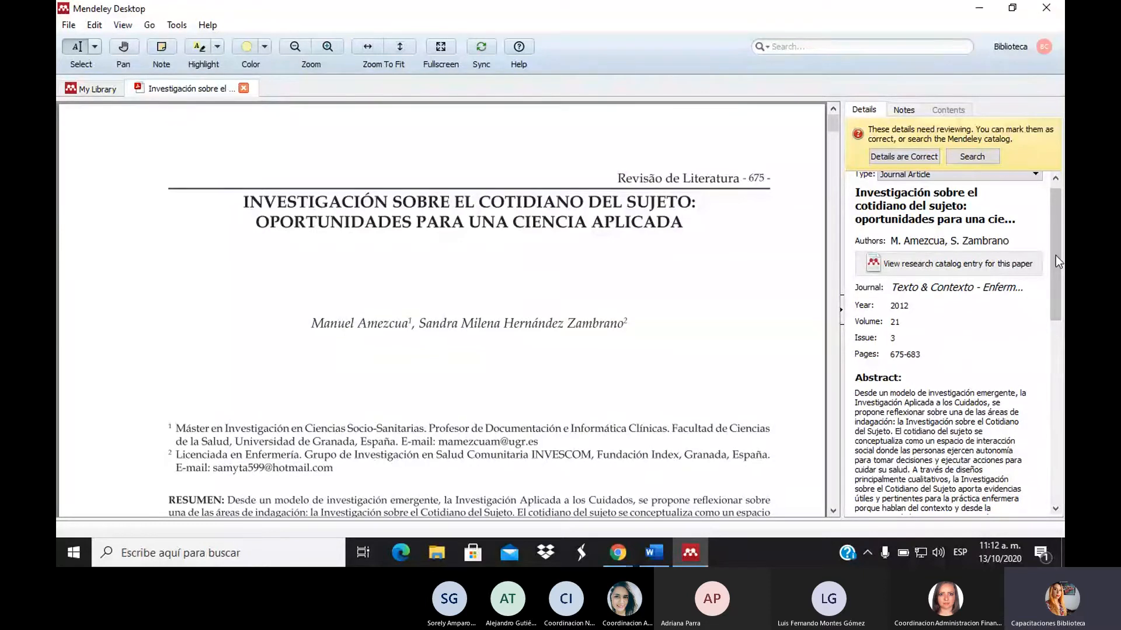
{"action": "left_click_drag", "start_coordinate": [1056, 254], "coordinate": [1060, 228]}
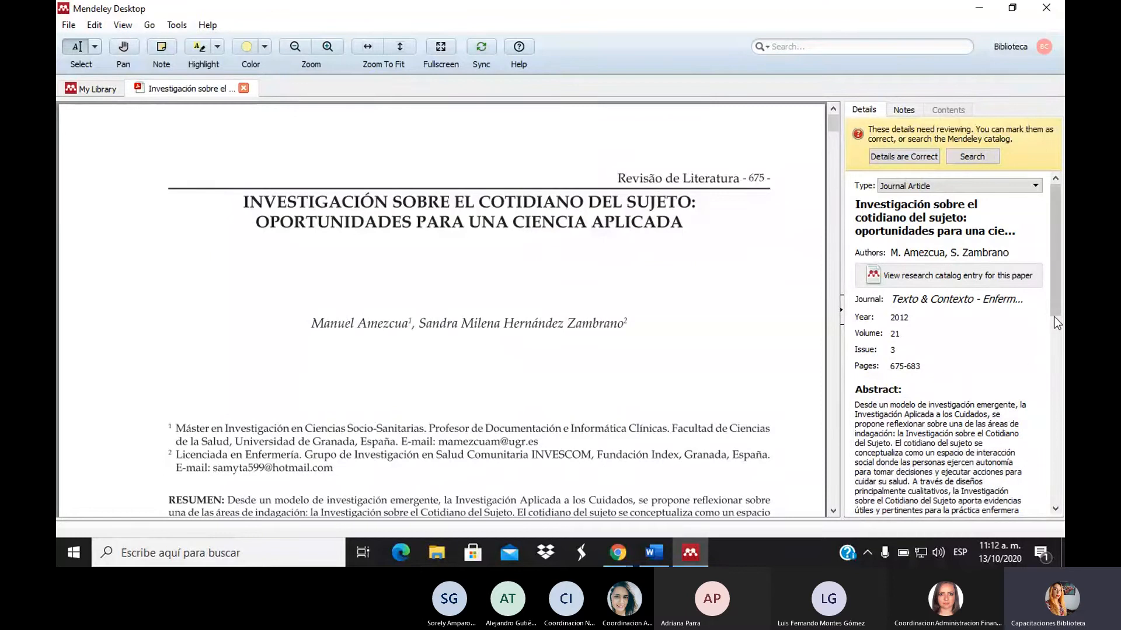
{"action": "mouse_move", "coordinate": [1058, 319]}
{"action": "left_mouse_down"}
{"action": "mouse_move", "coordinate": [1057, 426]}
{"action": "mouse_move", "coordinate": [1056, 306]}
{"action": "left_mouse_up"}
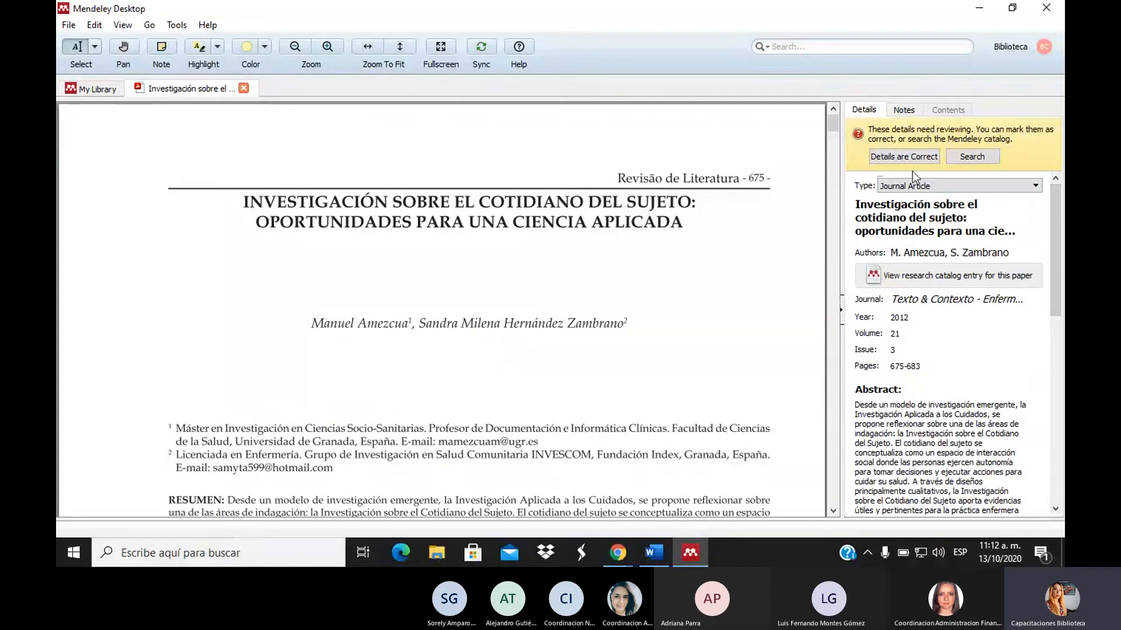
{"action": "left_click_drag", "start_coordinate": [1056, 227], "coordinate": [1056, 421]}
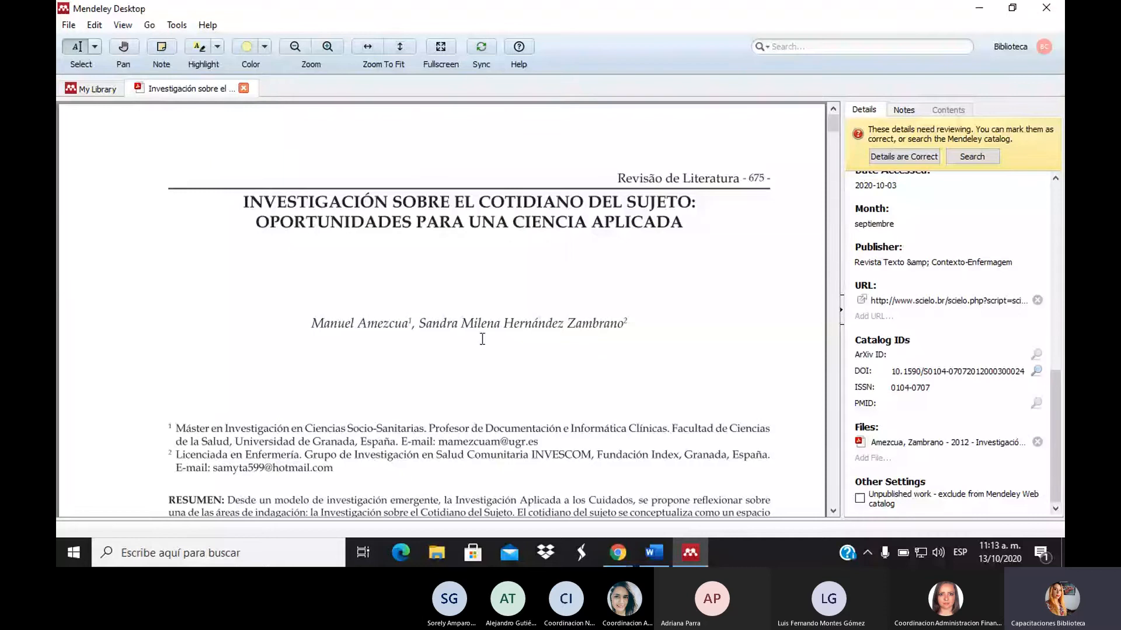
Step: Return to the library and check the attached files of "El muestreo en investigación cualitativa" and "Investigación cualitativa en educación"
{"action": "left_click", "coordinate": [92, 93]}
{"action": "left_click", "coordinate": [190, 90]}
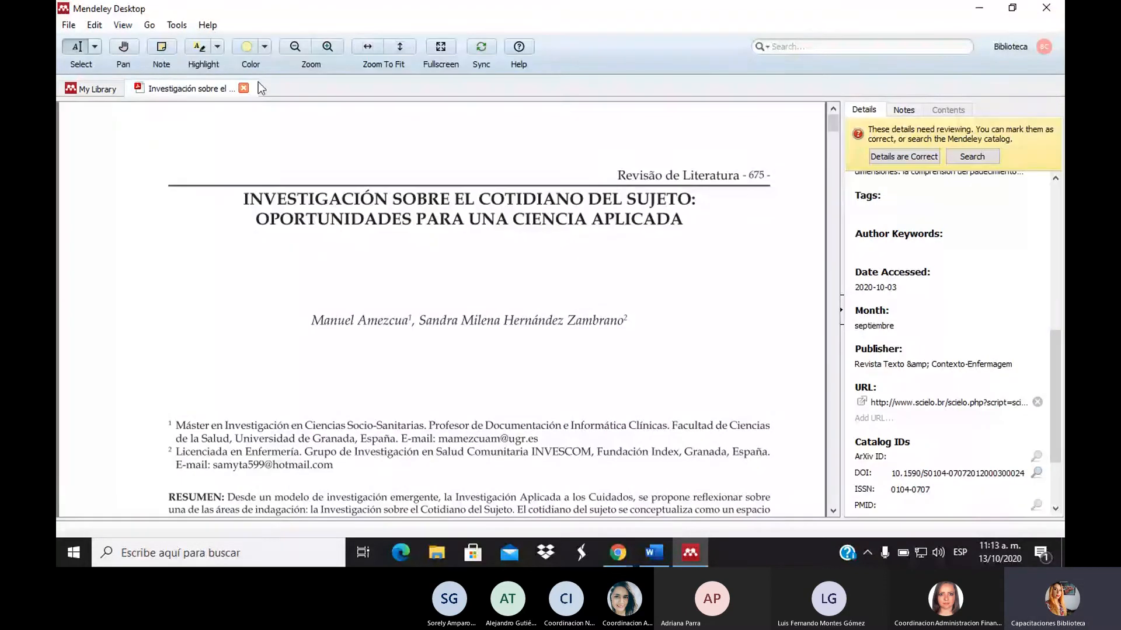
{"action": "left_click", "coordinate": [92, 88]}
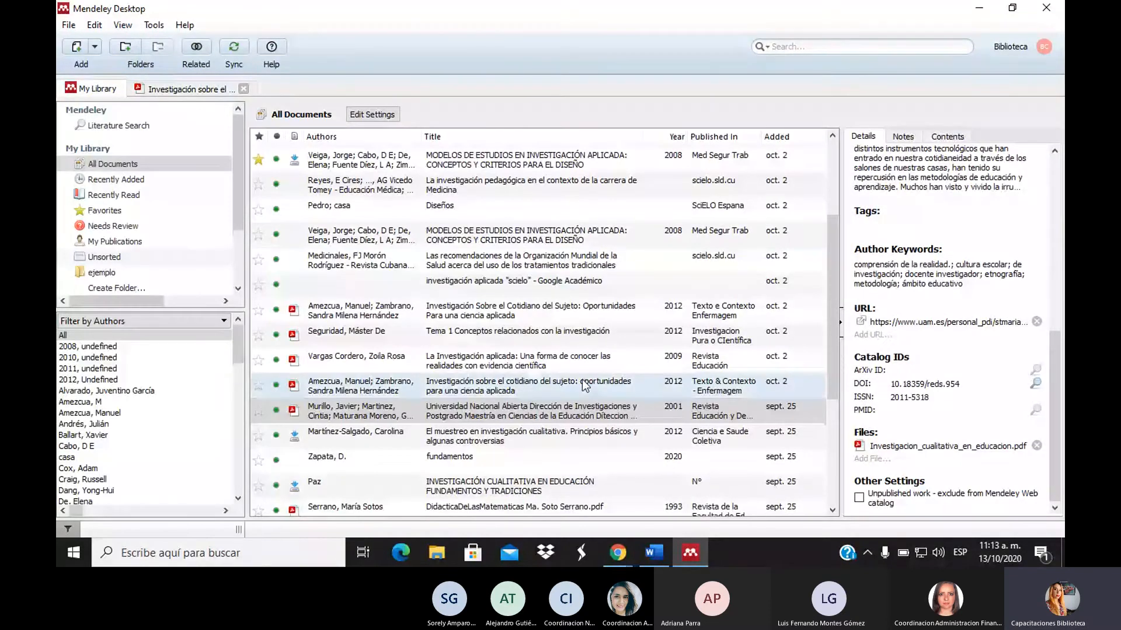
{"action": "left_click", "coordinate": [578, 436]}
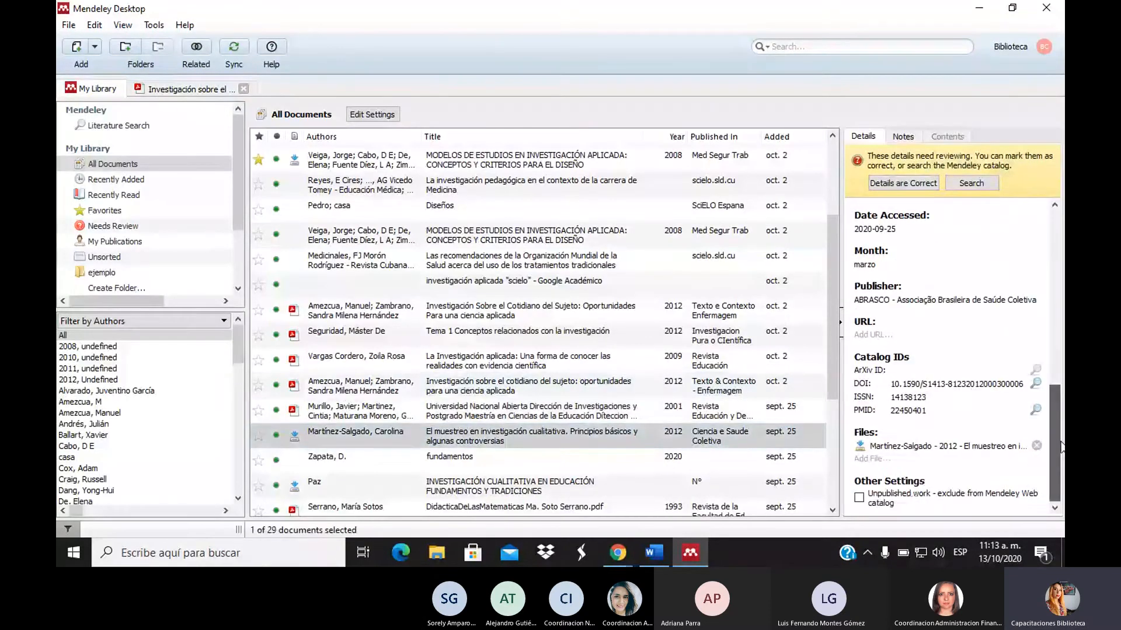
{"action": "left_click", "coordinate": [628, 493]}
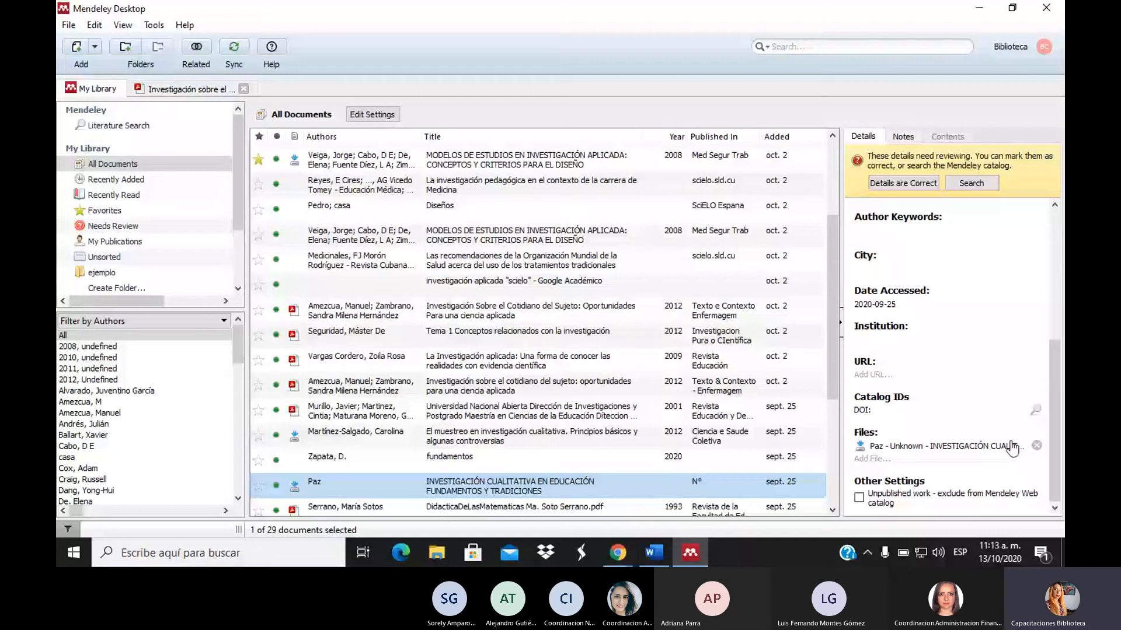
Step: Review the details of "Tema 1 Conceptos relacionados con la investigación" and open its attached file metodo_apuntes.pdf
{"action": "left_click", "coordinate": [685, 335]}
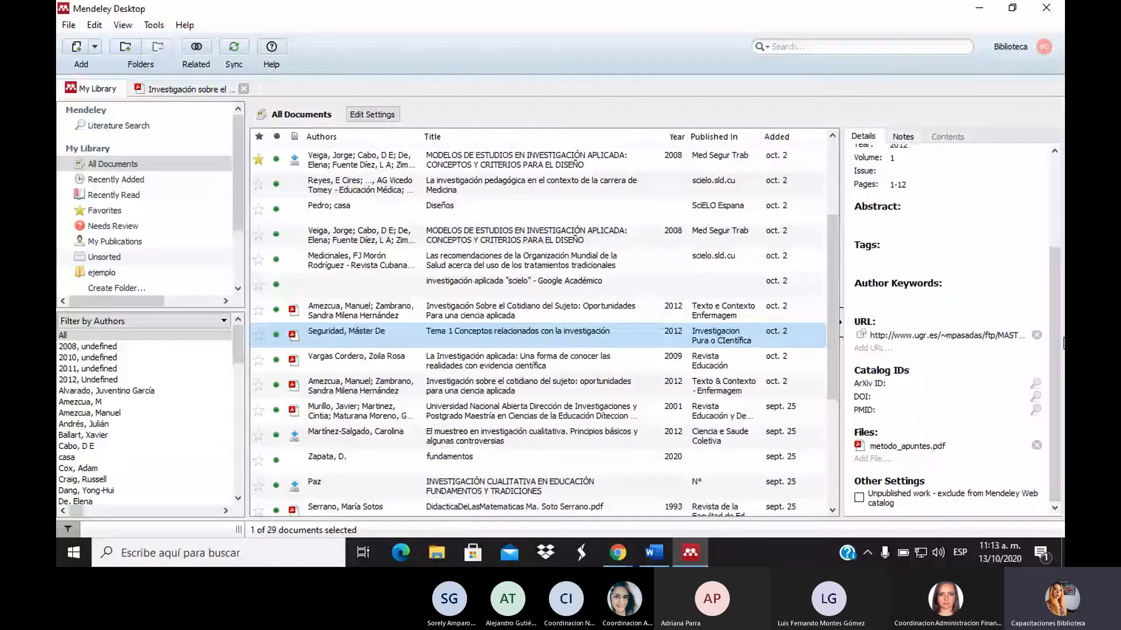
{"action": "left_click", "coordinate": [524, 346]}
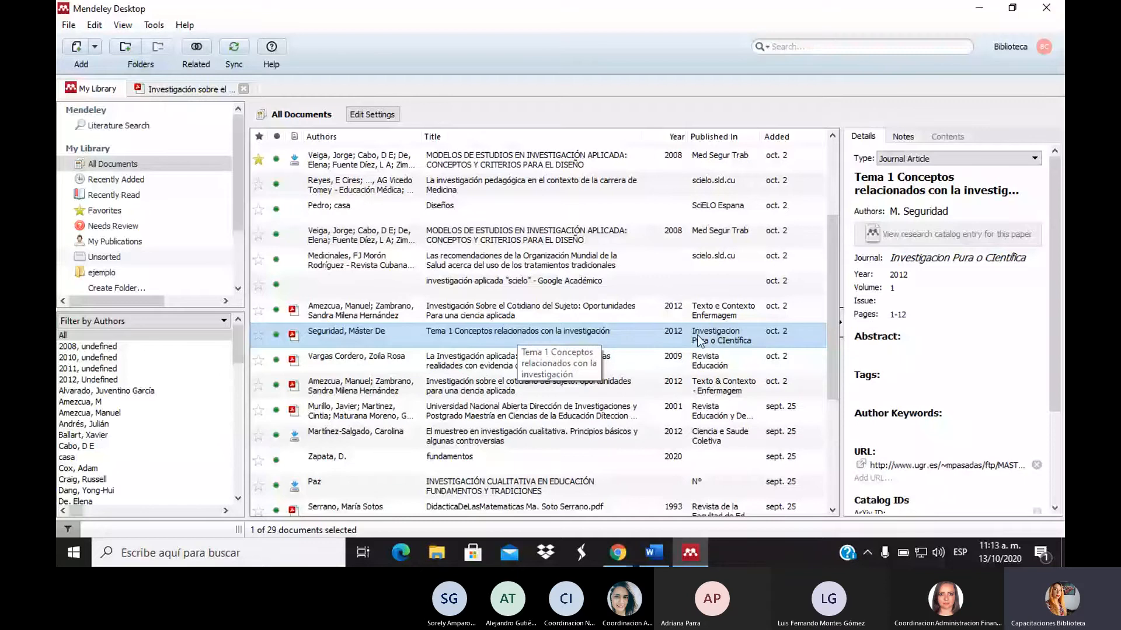
{"action": "scroll", "coordinate": [1057, 304], "scroll_direction": "down", "scroll_amount": 3}
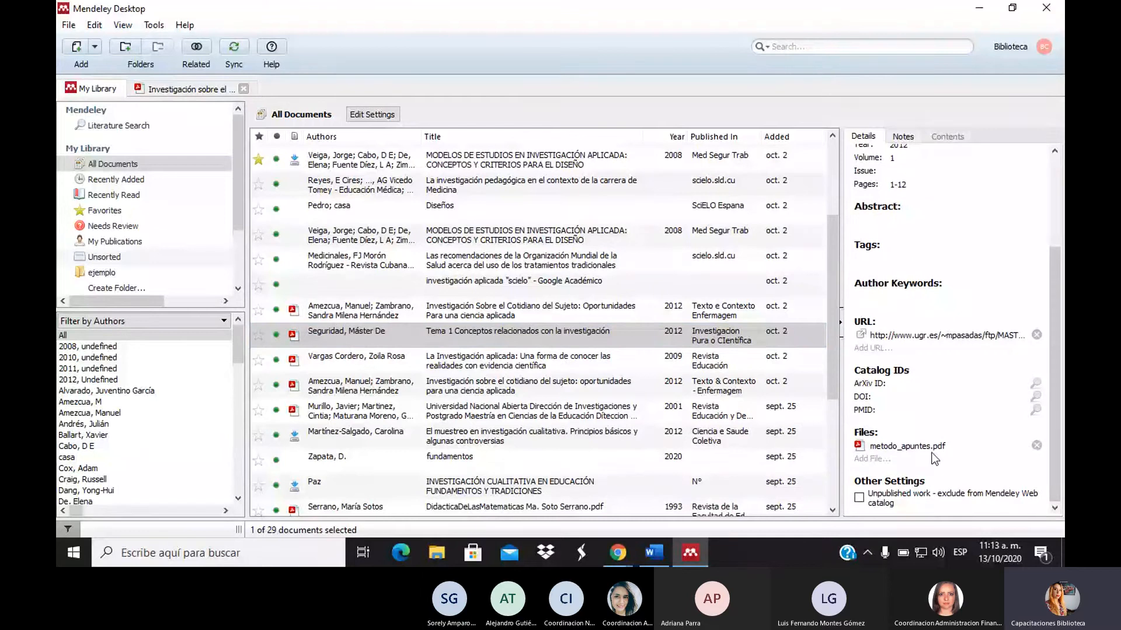
{"action": "left_click", "coordinate": [885, 446]}
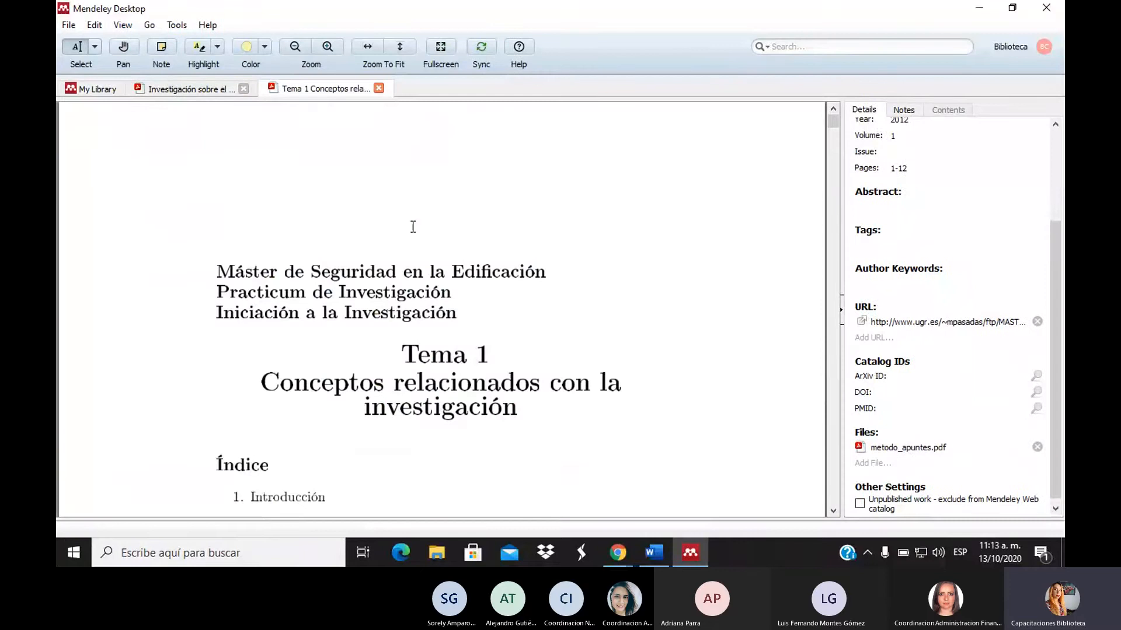
{"action": "left_click", "coordinate": [1055, 176]}
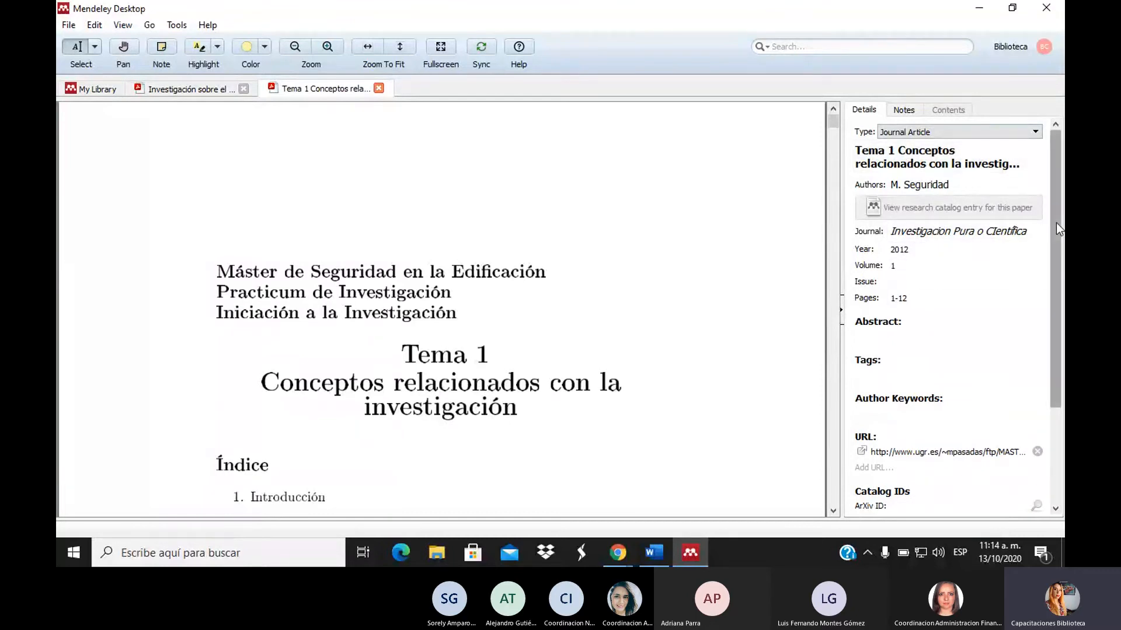
Step: Go back to the open "Investigación sobre el cotidiano del sujeto" PDF and compare its full title in the details with the article's heading
{"action": "left_click", "coordinate": [176, 93]}
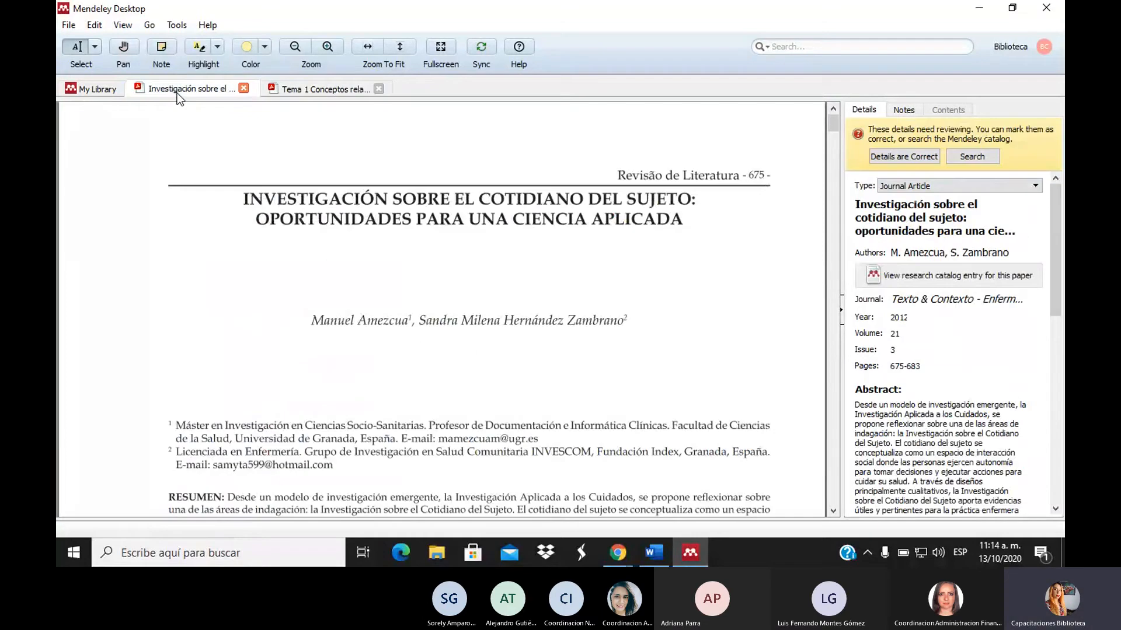
{"action": "left_click", "coordinate": [990, 231]}
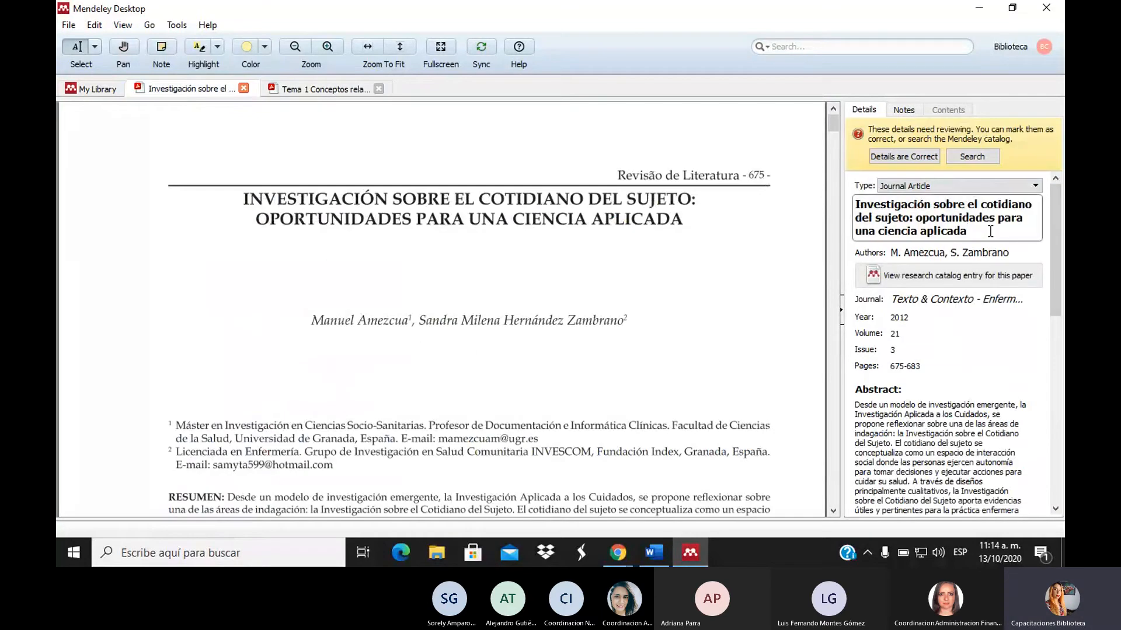
{"action": "left_click", "coordinate": [722, 301]}
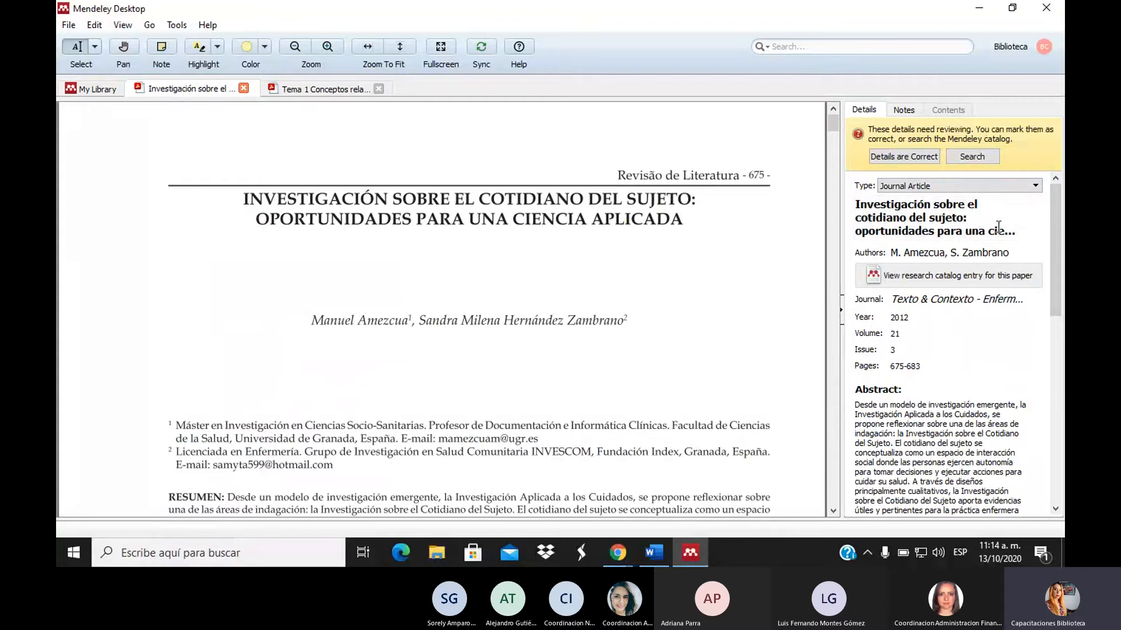
{"action": "left_click", "coordinate": [946, 217]}
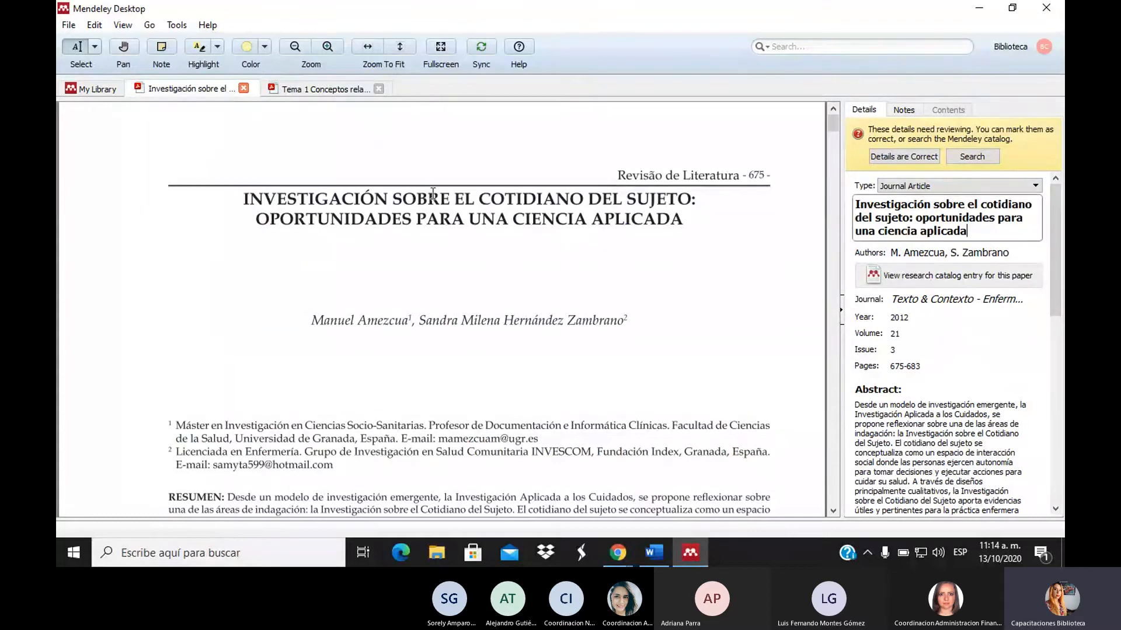
{"action": "left_click", "coordinate": [740, 249]}
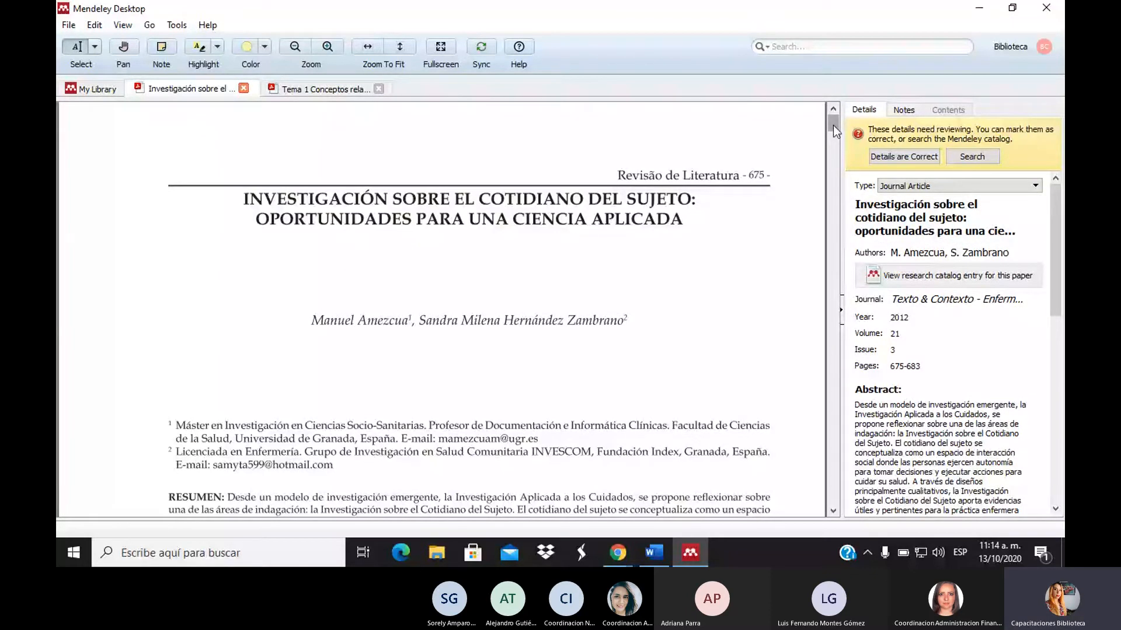
Step: Enlarge the article's first page and reduce it back to about the page width
{"action": "mouse_move", "coordinate": [833, 125]}
{"action": "left_mouse_down"}
{"action": "mouse_move", "coordinate": [829, 176]}
{"action": "mouse_move", "coordinate": [832, 122]}
{"action": "left_mouse_up"}
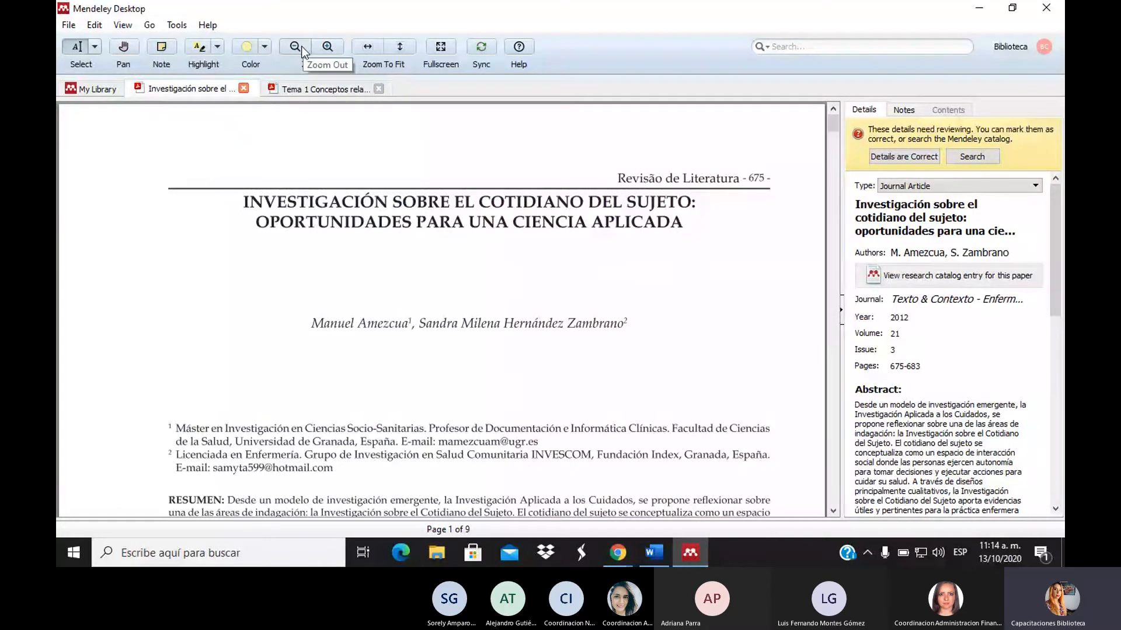
{"action": "left_click", "coordinate": [321, 50]}
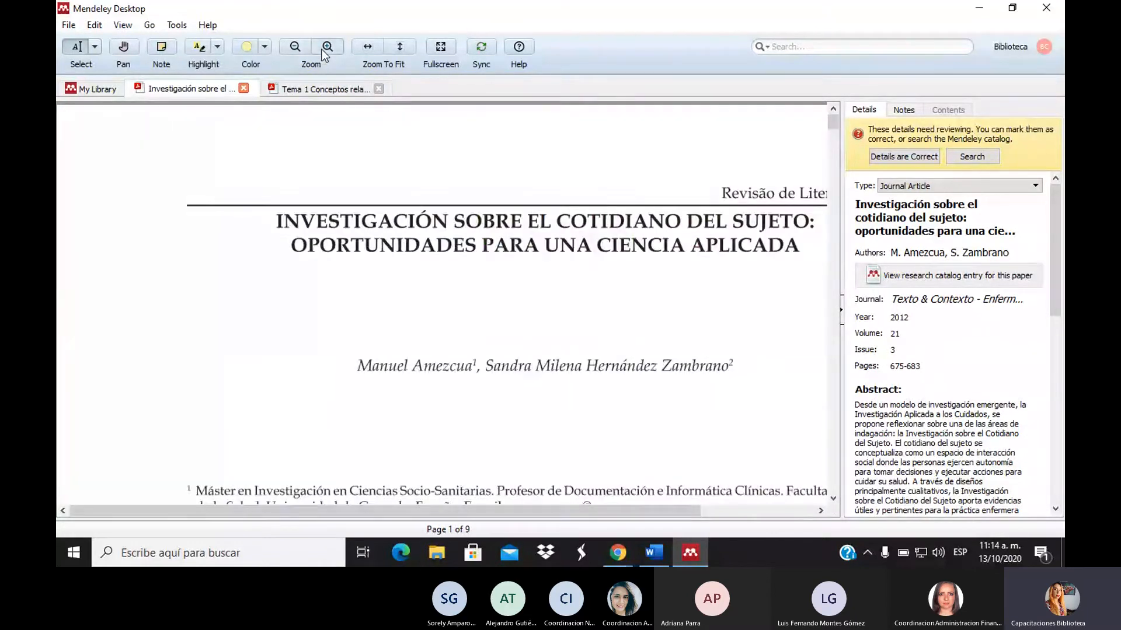
{"action": "left_click", "coordinate": [321, 49]}
{"action": "left_click", "coordinate": [295, 48]}
{"action": "left_click", "coordinate": [295, 48]}
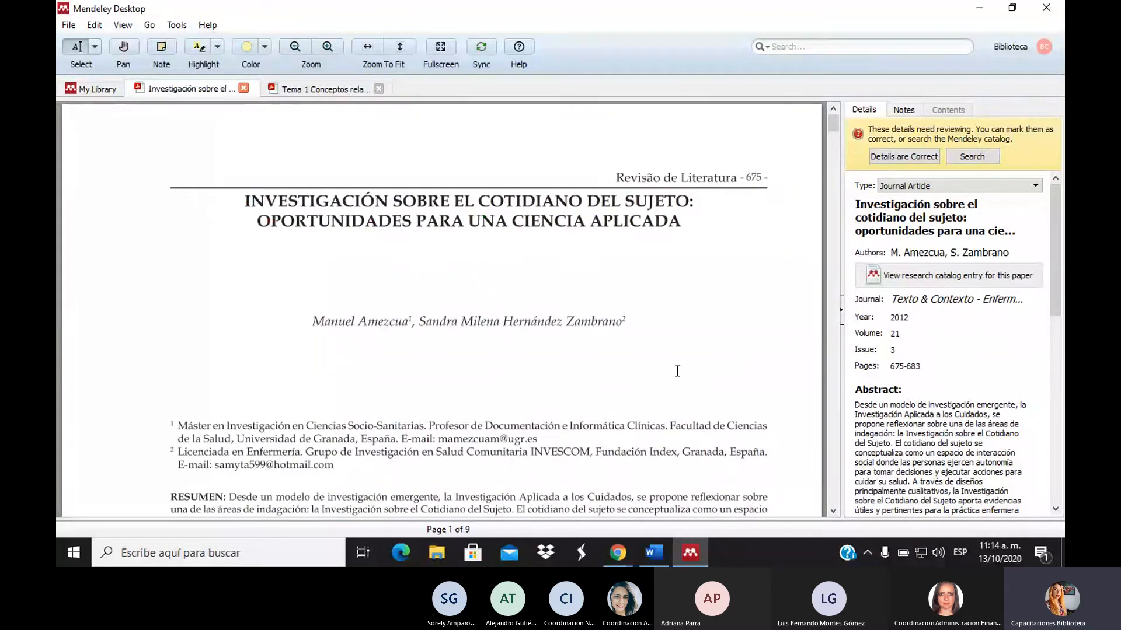
Step: Highlight in yellow the Introducción's first sentence on page 676, from "Las políticas en investigación" to "investigación aplicada"
{"action": "left_click", "coordinate": [834, 436]}
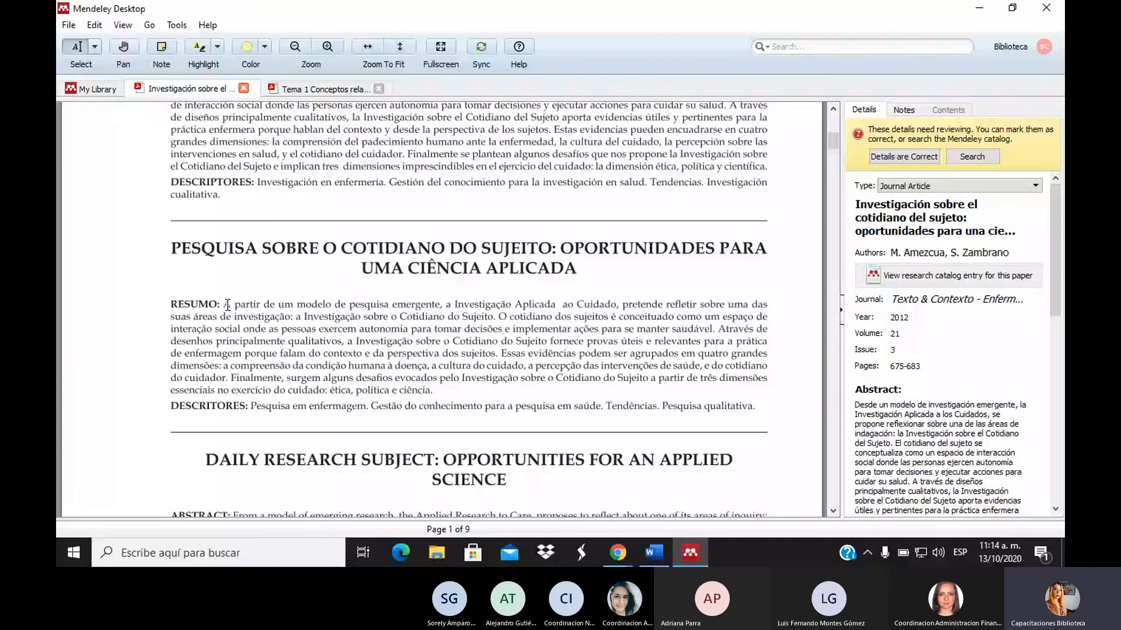
{"action": "left_click_drag", "start_coordinate": [226, 304], "coordinate": [234, 307]}
{"action": "left_click", "coordinate": [829, 339]}
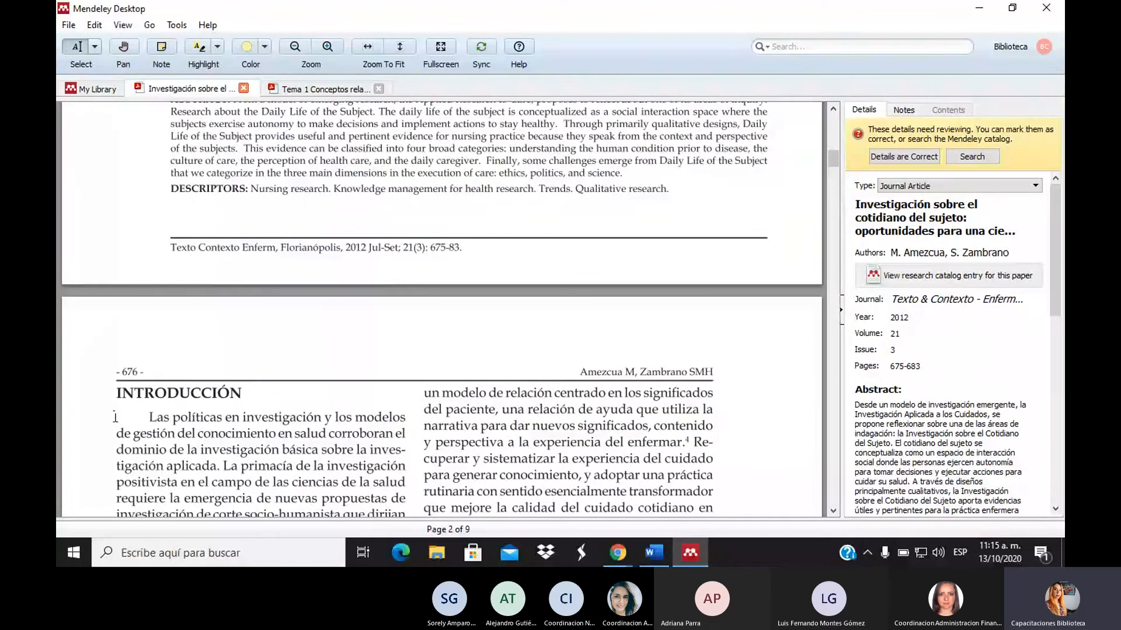
{"action": "left_click_drag", "start_coordinate": [150, 426], "coordinate": [219, 467]}
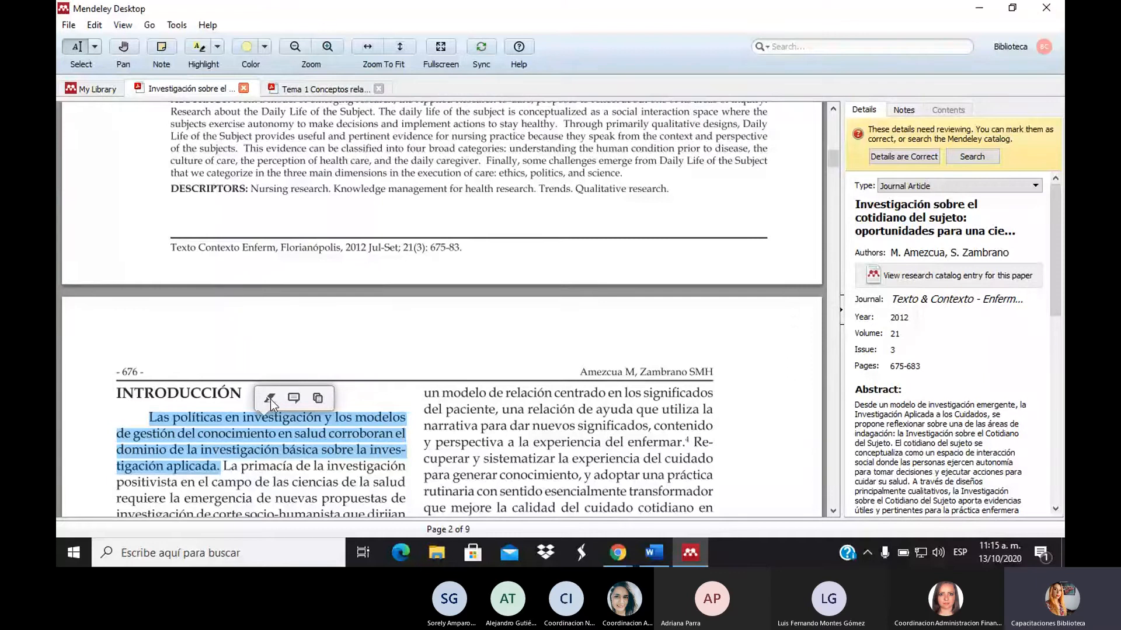
{"action": "left_click", "coordinate": [269, 399]}
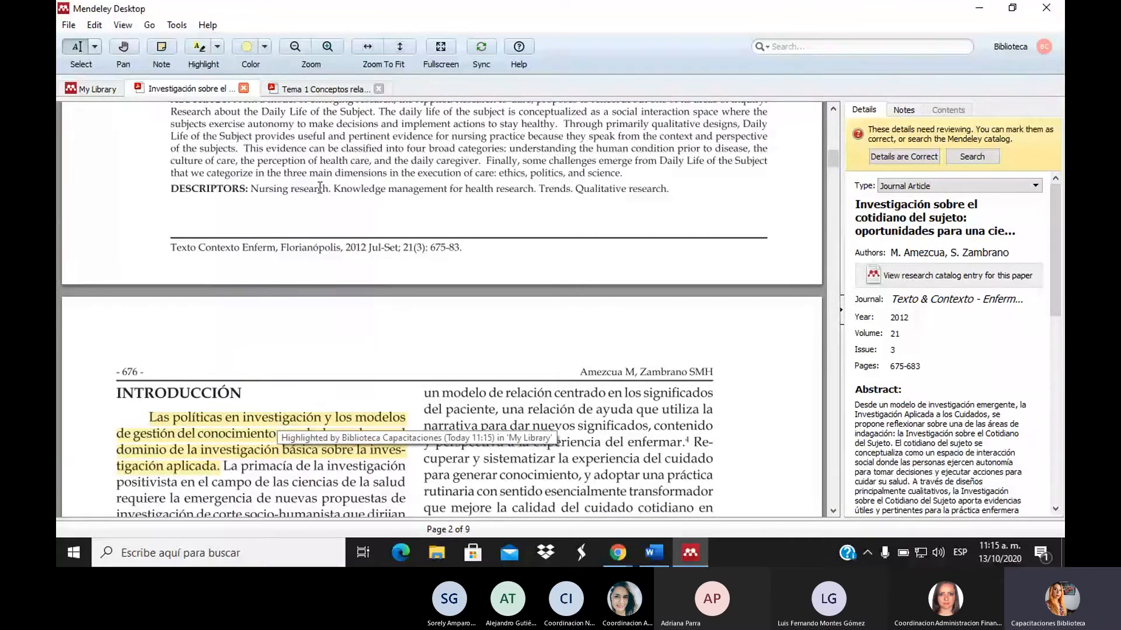
Step: Set the highlight colour to Blue and highlight the second column's passage from "un modelo de relación" to "nuevos significados"
{"action": "left_click", "coordinate": [264, 48]}
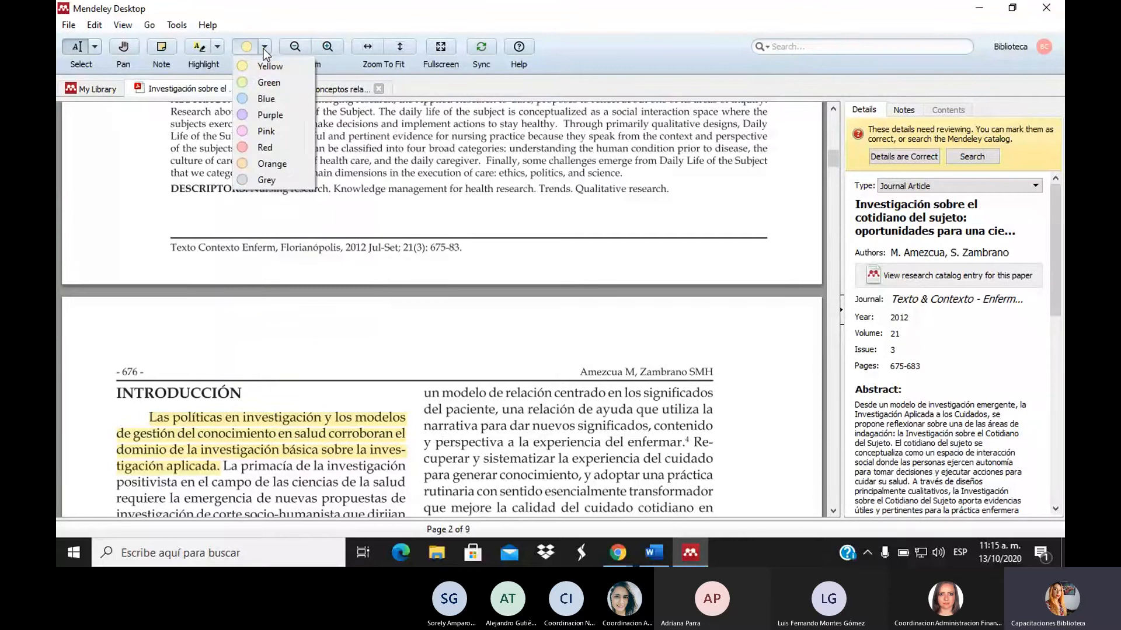
{"action": "left_click", "coordinate": [266, 93]}
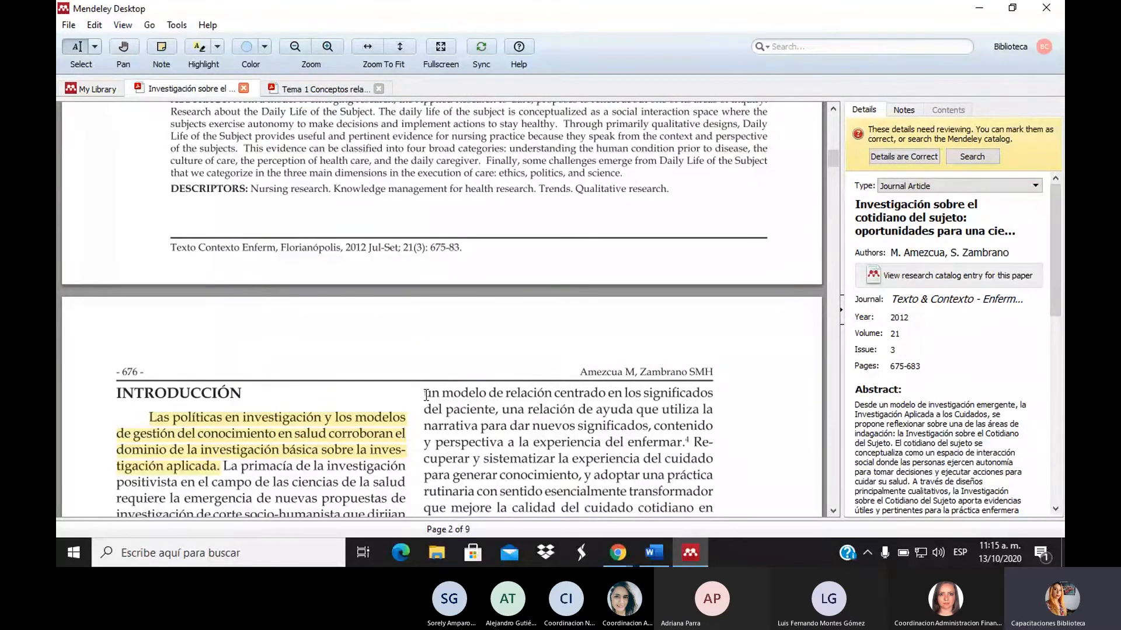
{"action": "left_click_drag", "start_coordinate": [426, 395], "coordinate": [646, 426]}
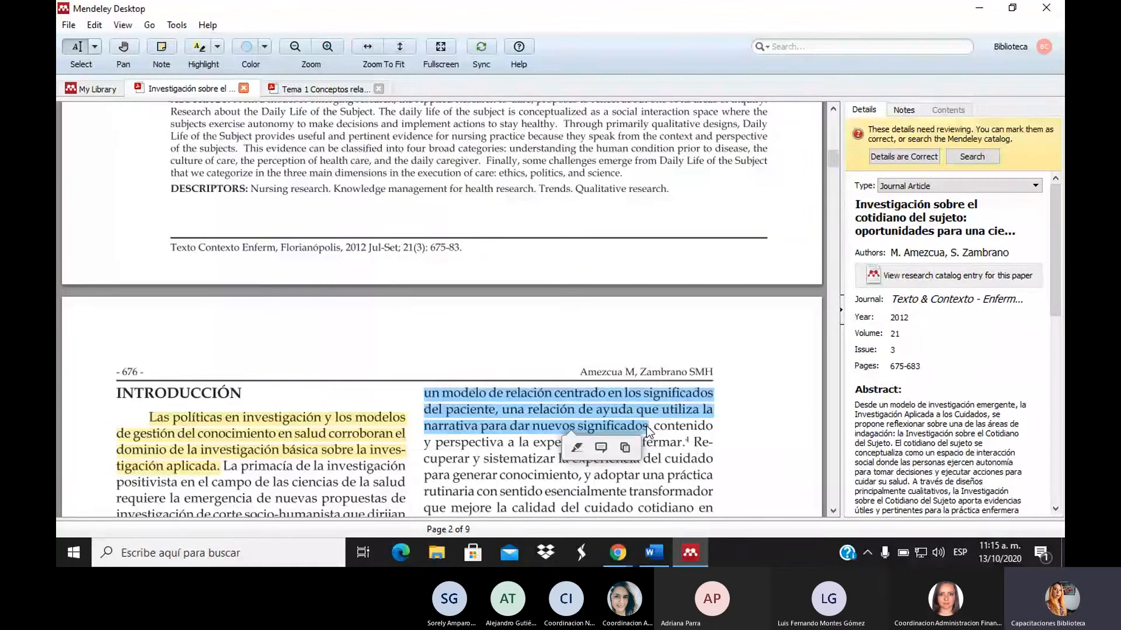
{"action": "left_click", "coordinate": [577, 454]}
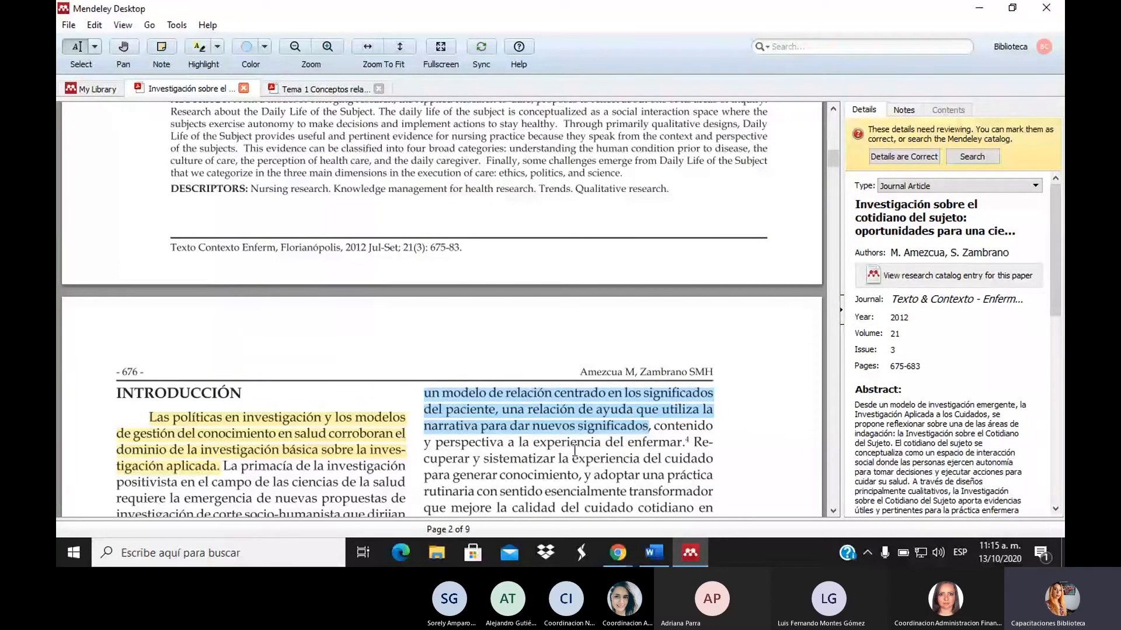
Step: Attach a note to the blue-highlighted passage on page 676
{"action": "left_click", "coordinate": [613, 420]}
{"action": "left_click", "coordinate": [534, 439]}
{"action": "left_click_drag", "start_coordinate": [832, 166], "coordinate": [833, 169]}
{"action": "left_click", "coordinate": [611, 329]}
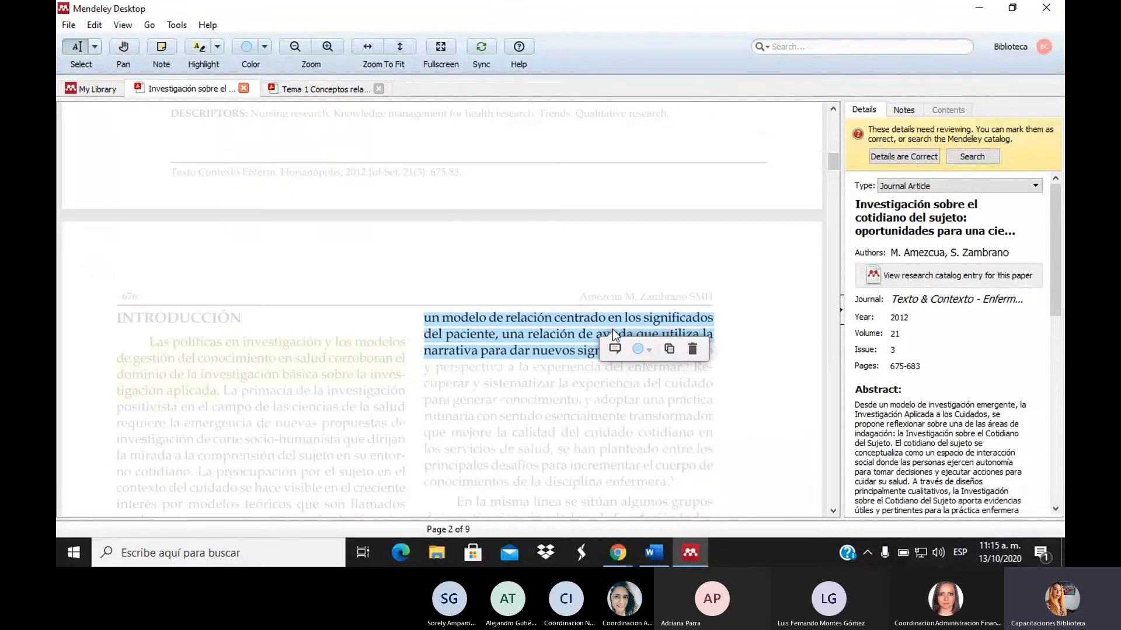
{"action": "left_click", "coordinate": [615, 349]}
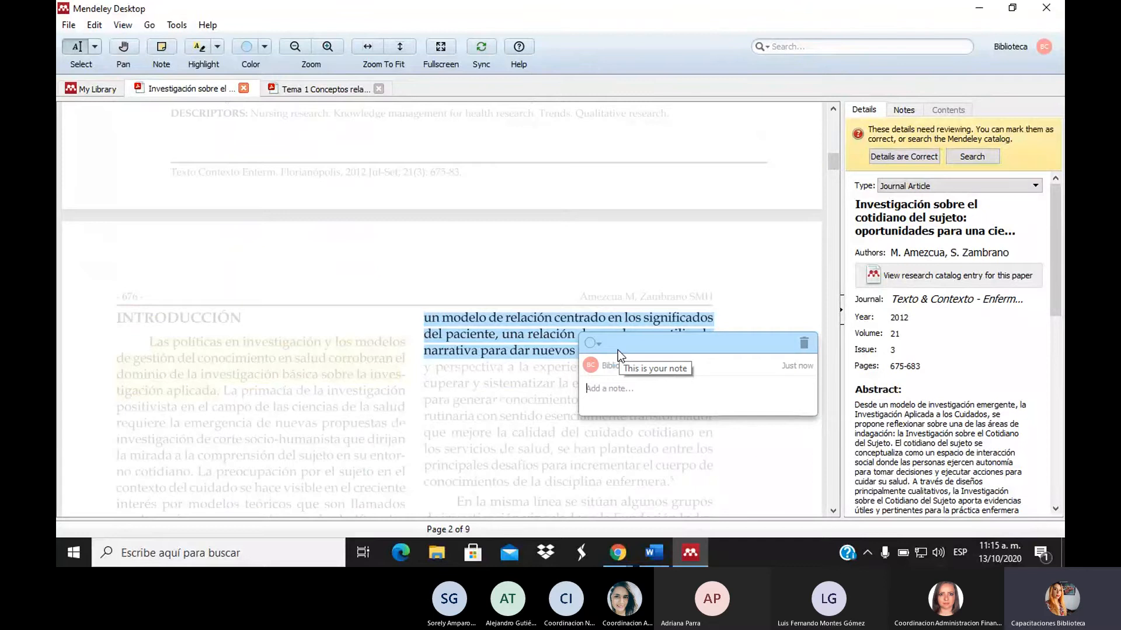
Step: Write "metodología" in the note attached to the blue-highlighted passage on page 676
{"action": "type", "text": "metodología"}
{"action": "left_click", "coordinate": [572, 443]}
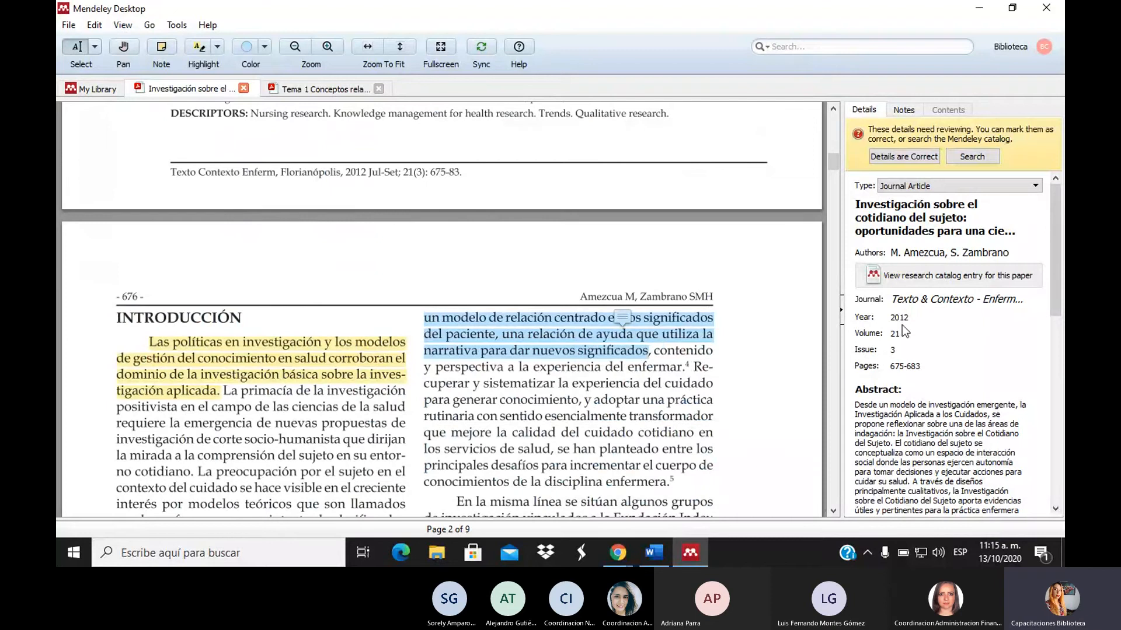
Step: Mark the article's details as correct and show its notes and private annotations
{"action": "left_click_drag", "start_coordinate": [832, 158], "coordinate": [832, 160]}
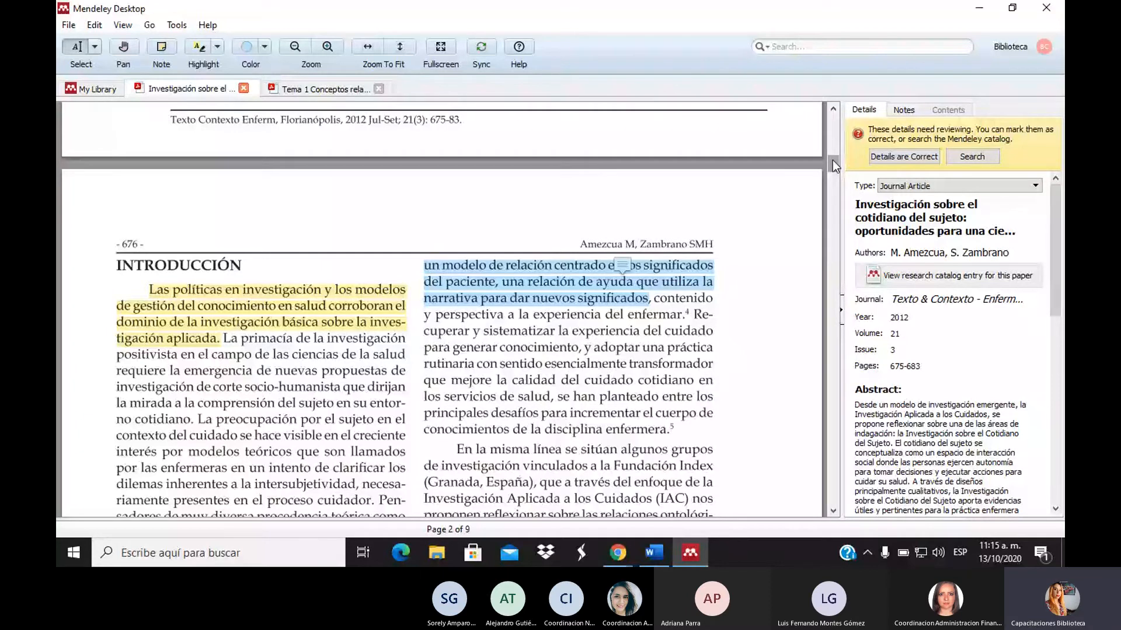
{"action": "mouse_move", "coordinate": [832, 160]}
{"action": "left_mouse_down"}
{"action": "mouse_move", "coordinate": [831, 142]}
{"action": "mouse_move", "coordinate": [835, 163]}
{"action": "left_mouse_up"}
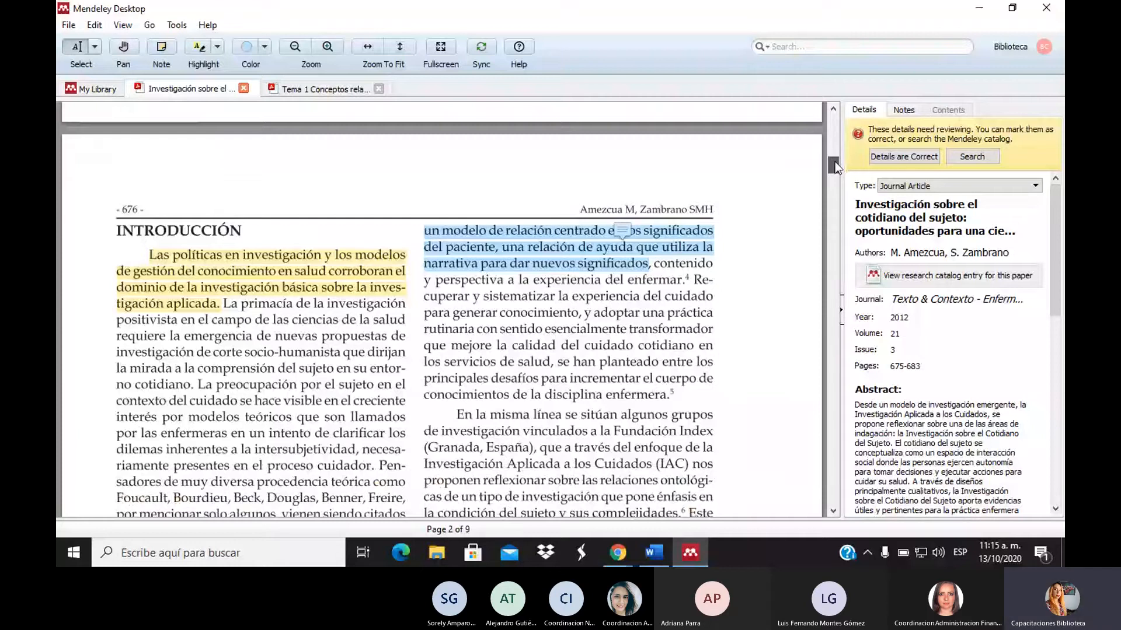
{"action": "scroll", "coordinate": [835, 162], "scroll_direction": "down", "scroll_amount": 1}
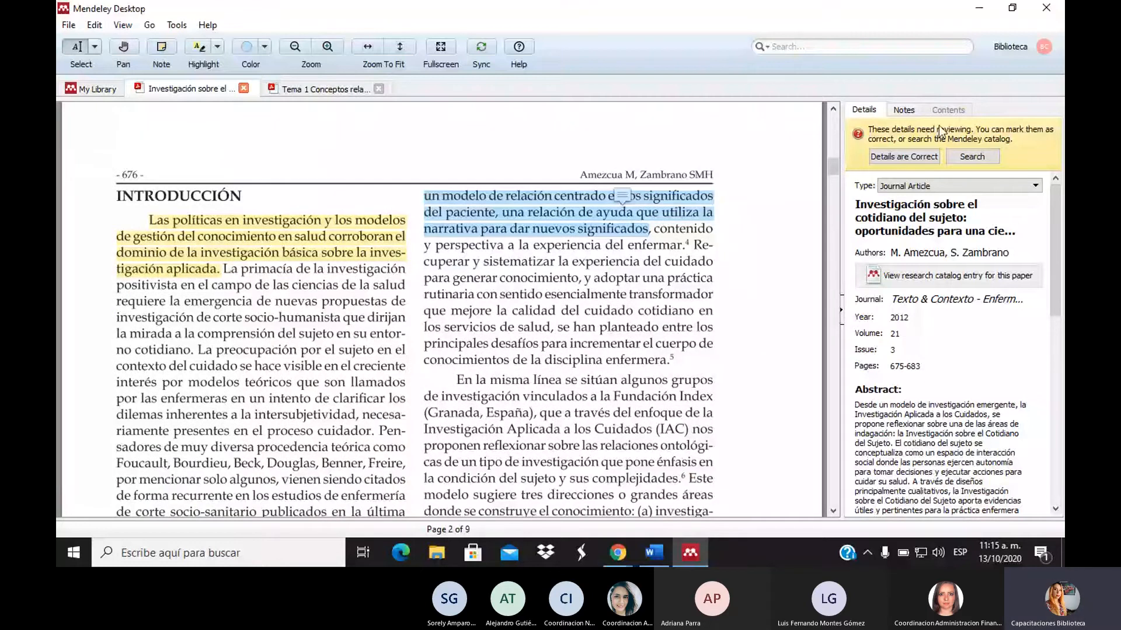
{"action": "left_click", "coordinate": [904, 157]}
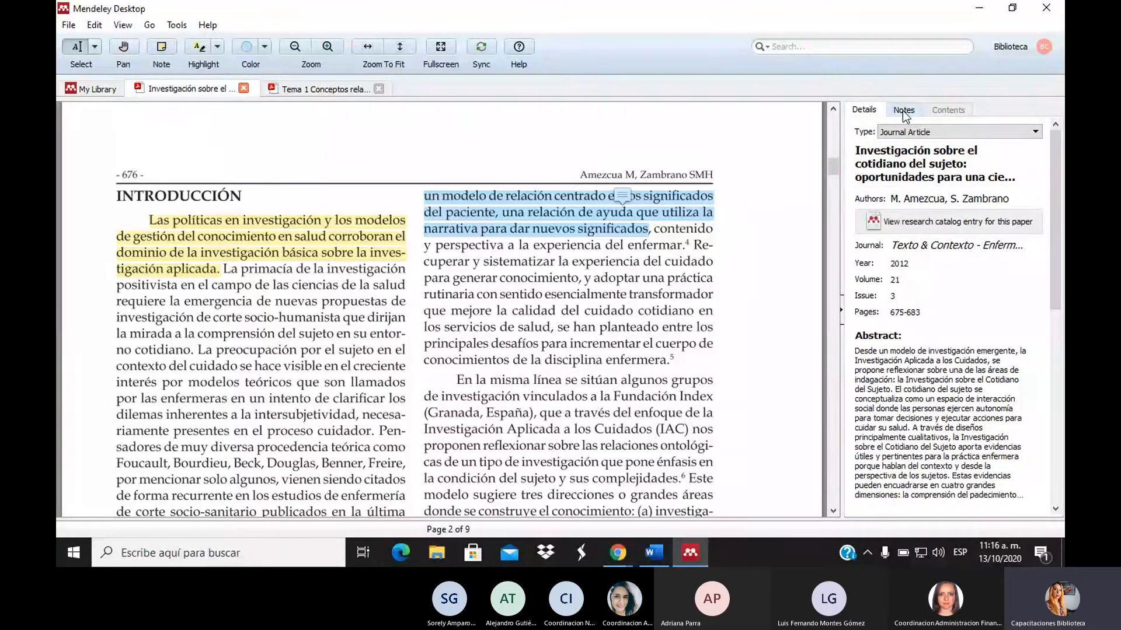
{"action": "left_click", "coordinate": [902, 111]}
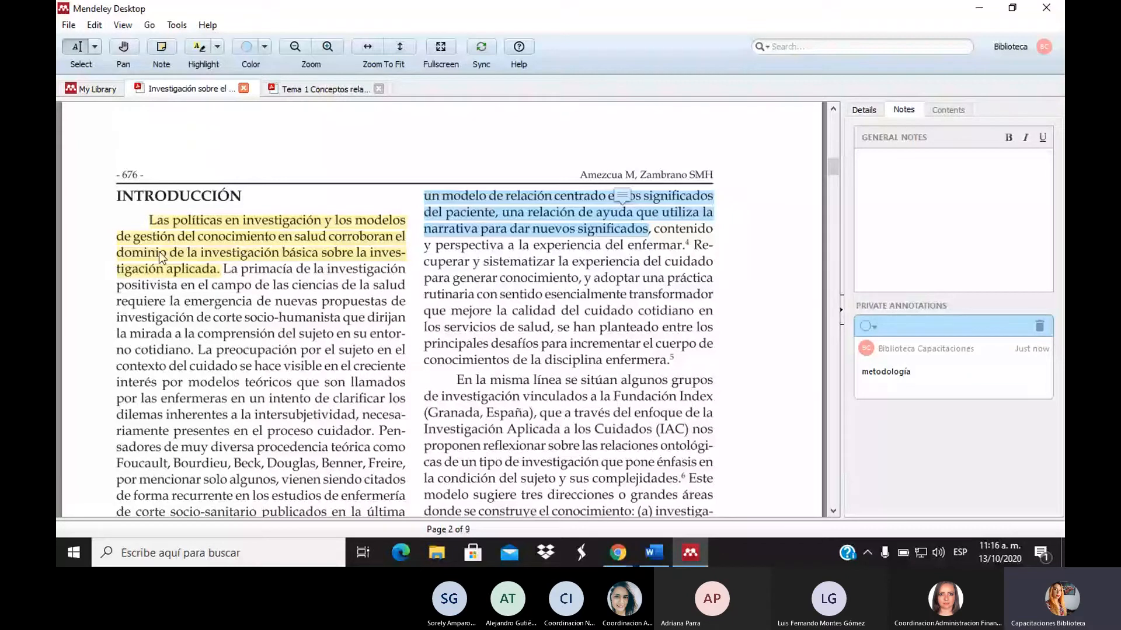
Step: Highlight in yellow the introduction passage from "mirada a la comprensión del sujeto" to "modelos teóricos que son llamados"
{"action": "left_click_drag", "start_coordinate": [130, 333], "coordinate": [329, 383]}
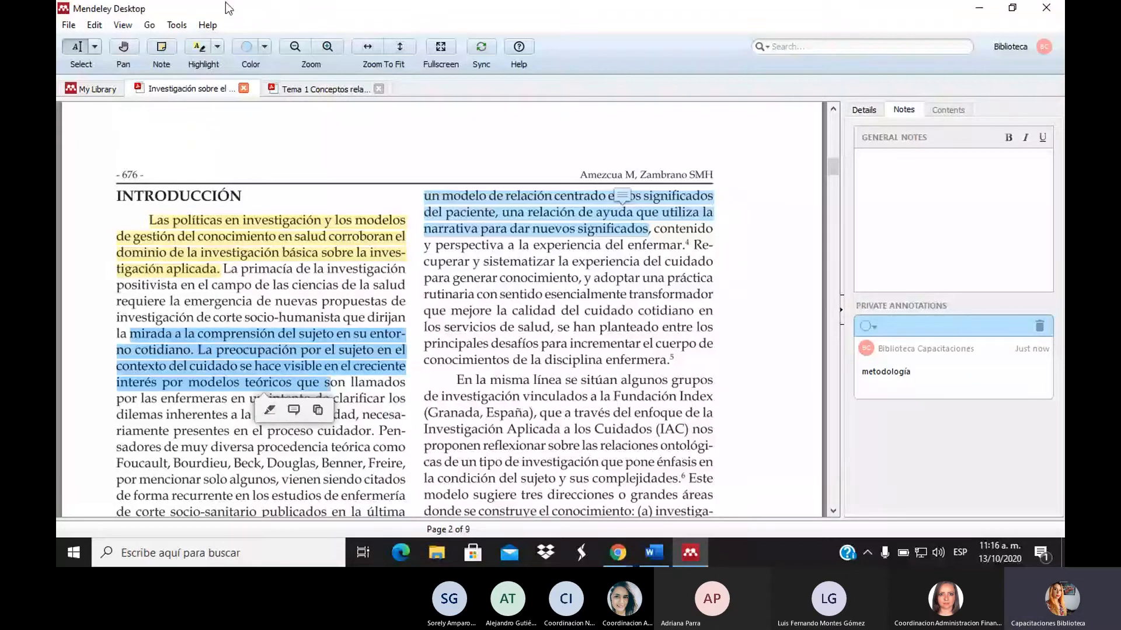
{"action": "left_click", "coordinate": [266, 49]}
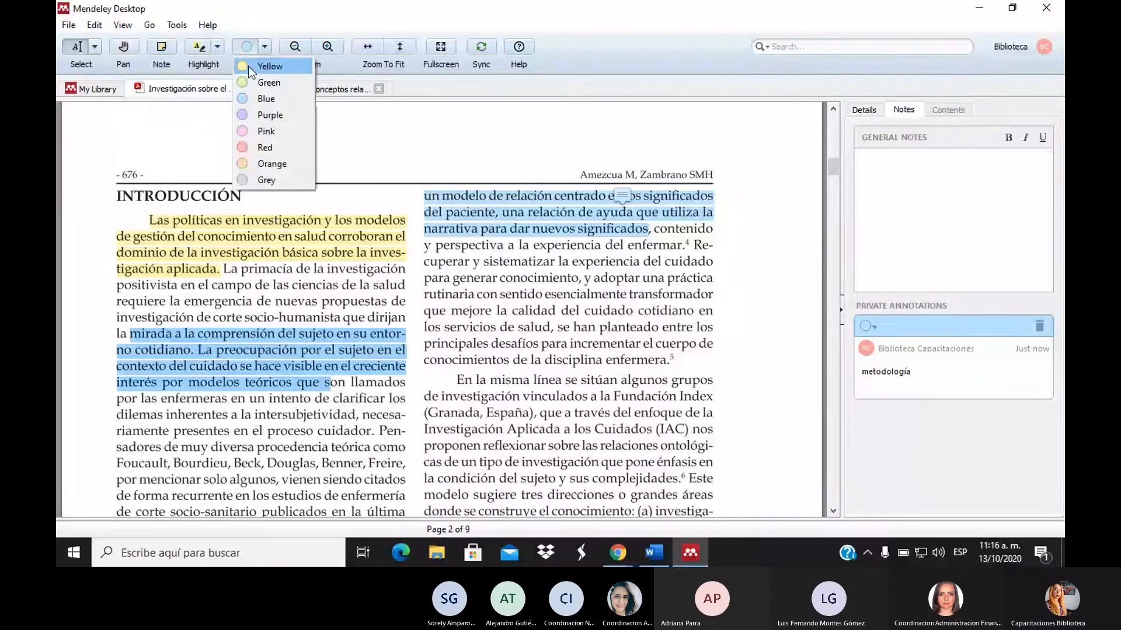
{"action": "left_click", "coordinate": [247, 66]}
{"action": "left_click", "coordinate": [267, 428]}
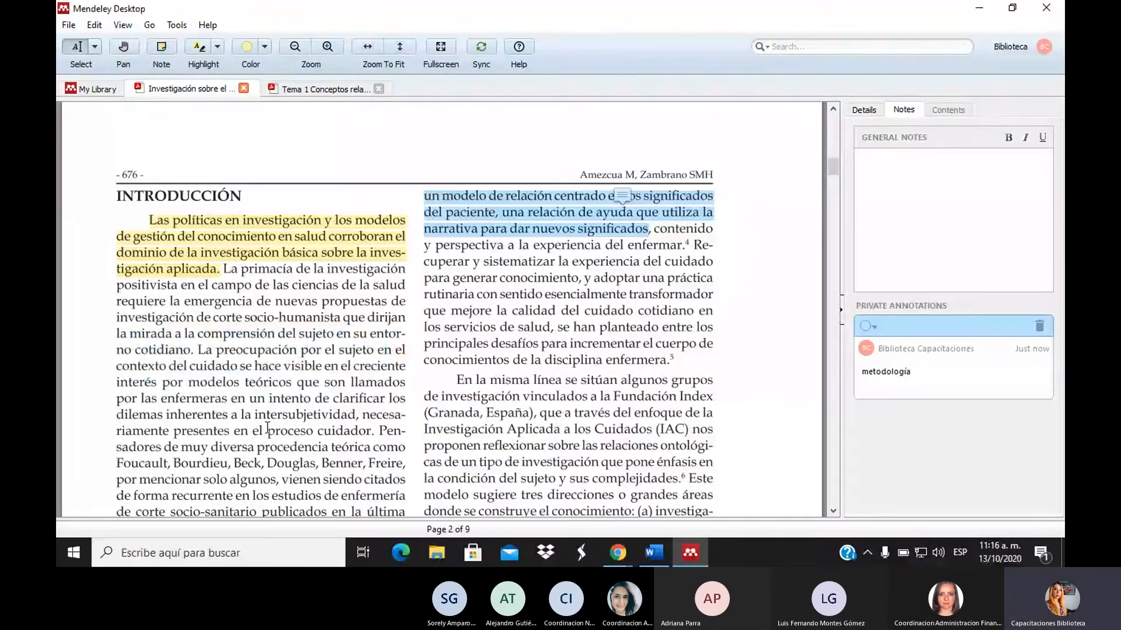
{"action": "left_click_drag", "start_coordinate": [129, 334], "coordinate": [387, 382]}
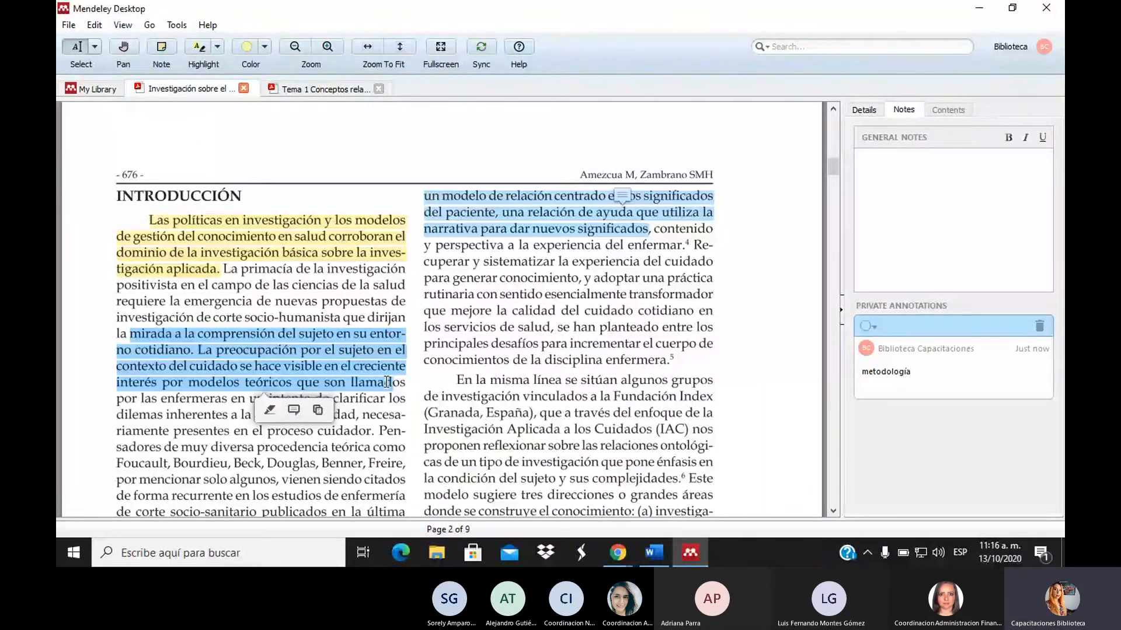
{"action": "left_click", "coordinate": [269, 410]}
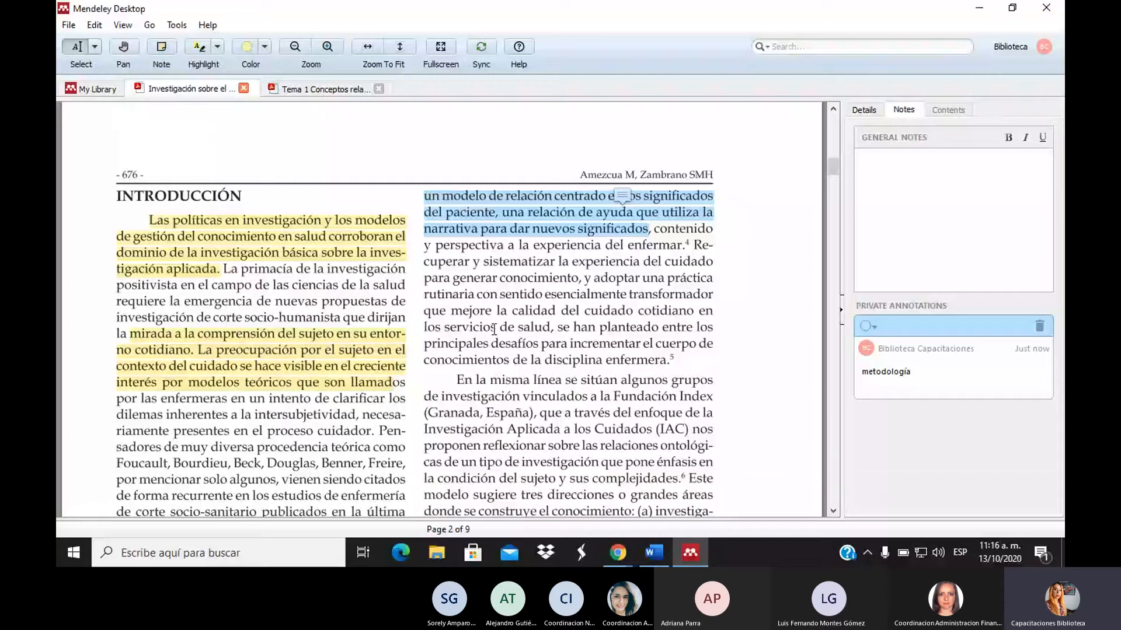
Step: Change the colour of the "metodología" annotation, trying Yellow before settling on Purple
{"action": "left_click", "coordinate": [904, 193]}
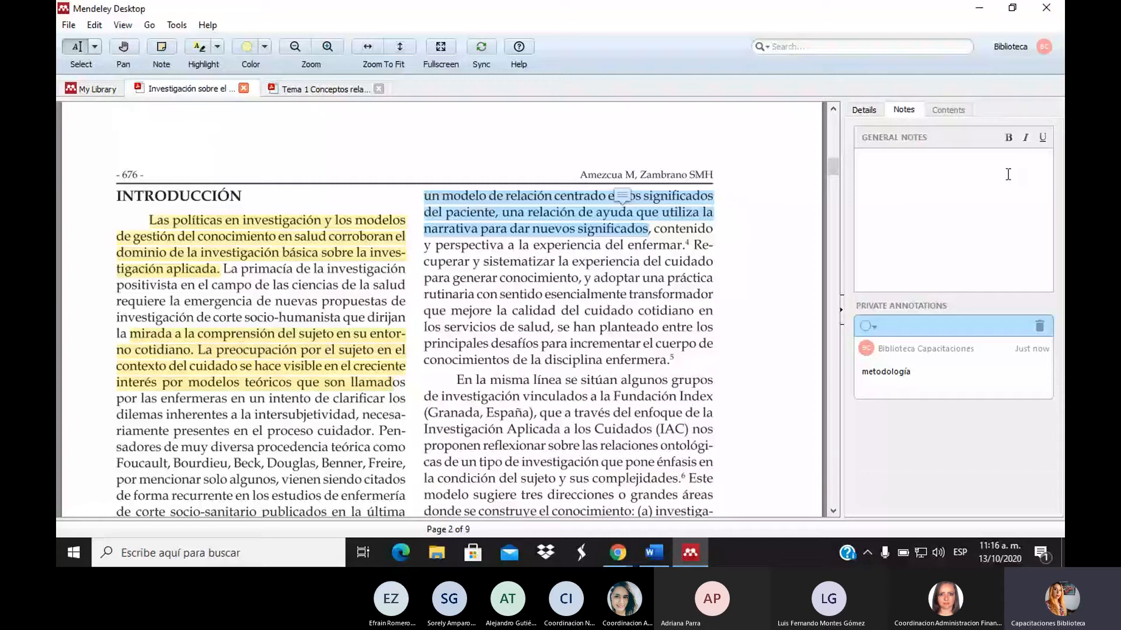
{"action": "left_click", "coordinate": [874, 330]}
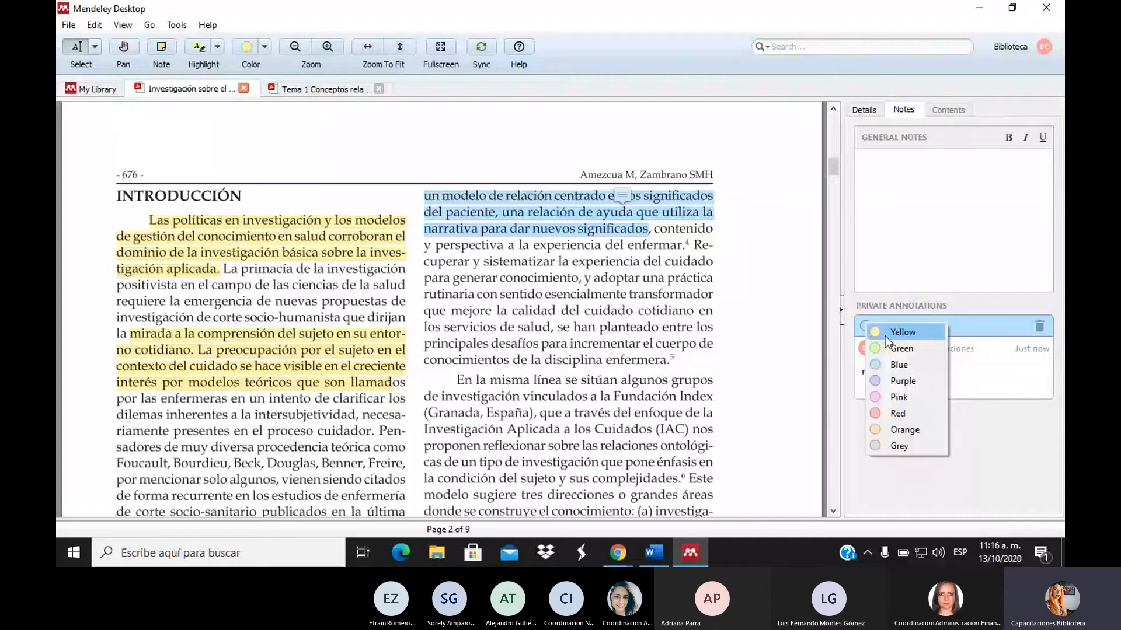
{"action": "left_click", "coordinate": [885, 335]}
{"action": "left_click", "coordinate": [874, 327]}
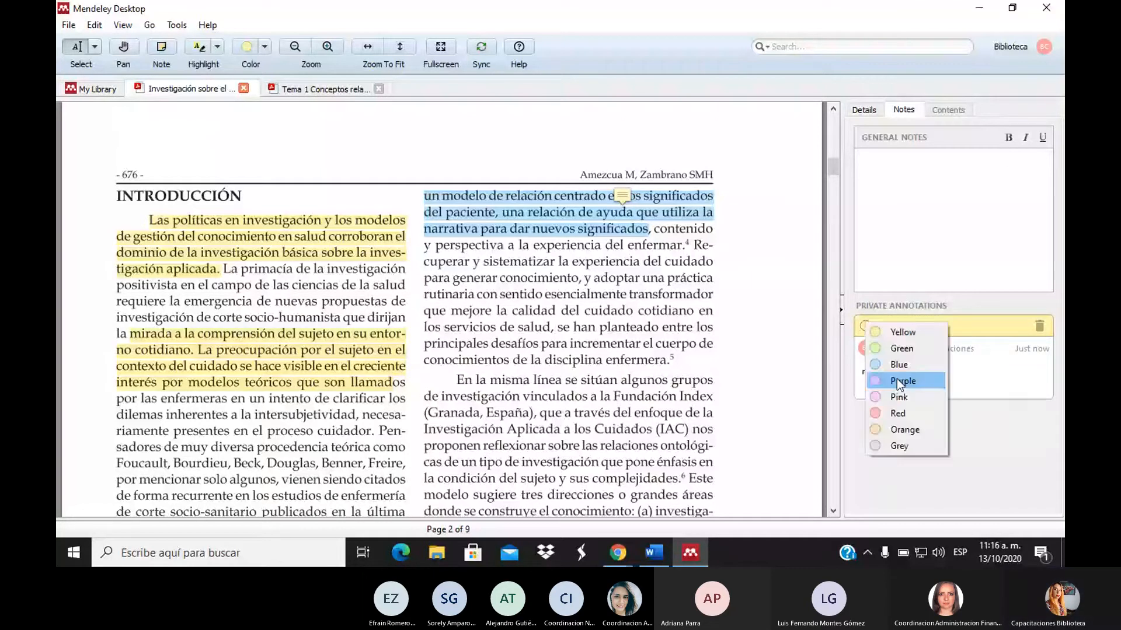
{"action": "left_click", "coordinate": [897, 379]}
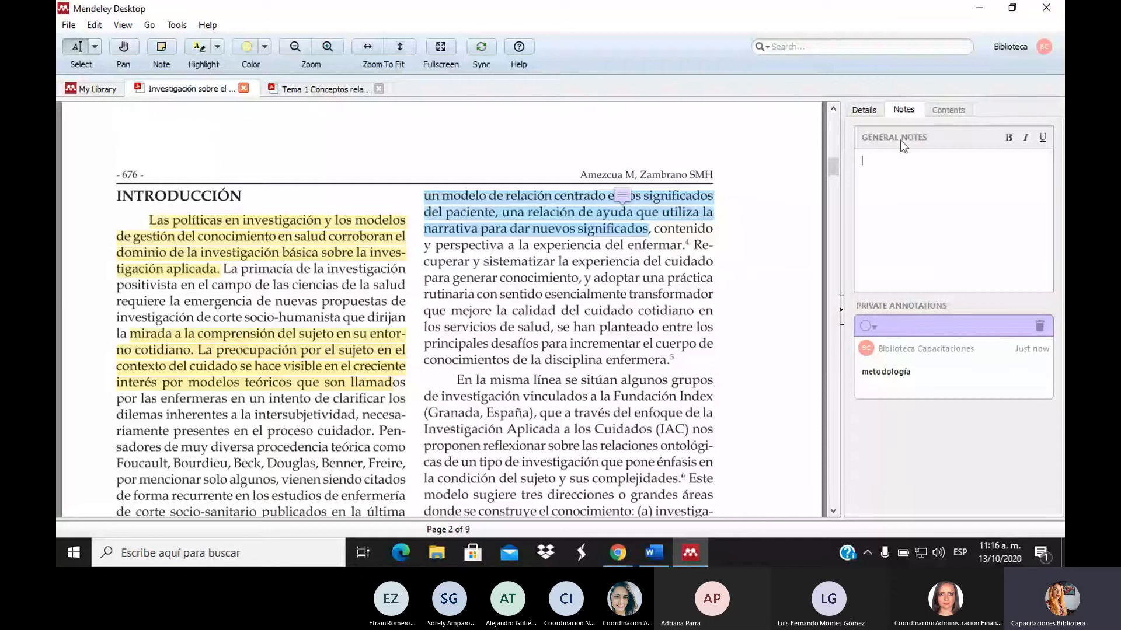
Step: Create a folder named "gestión del conocimiento" in the library
{"action": "left_click", "coordinate": [91, 91]}
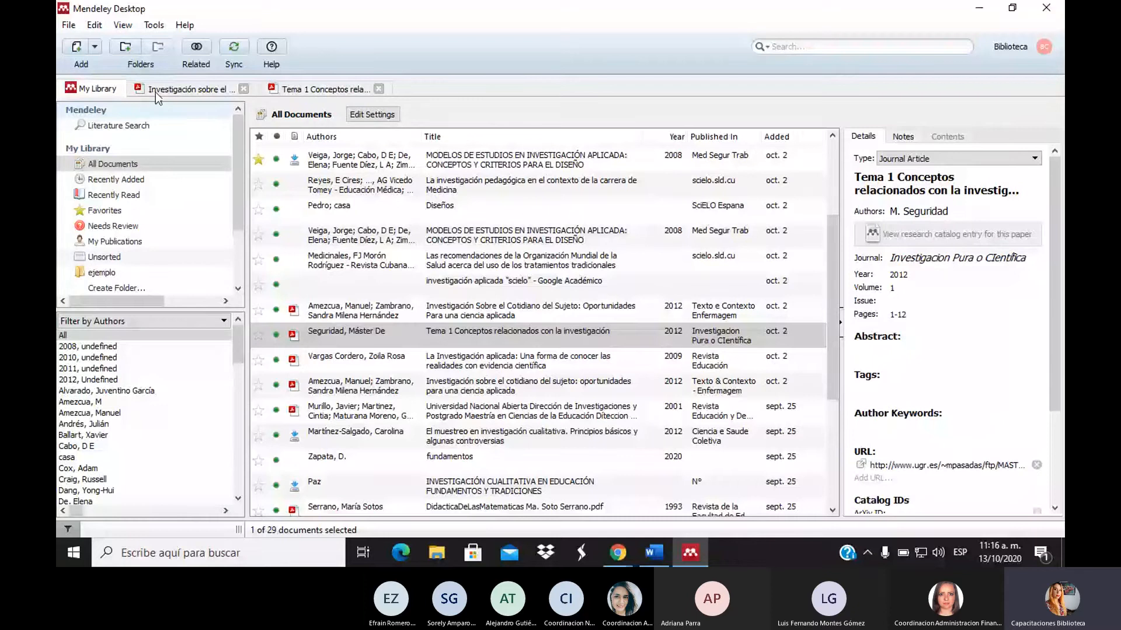
{"action": "left_click", "coordinate": [125, 288]}
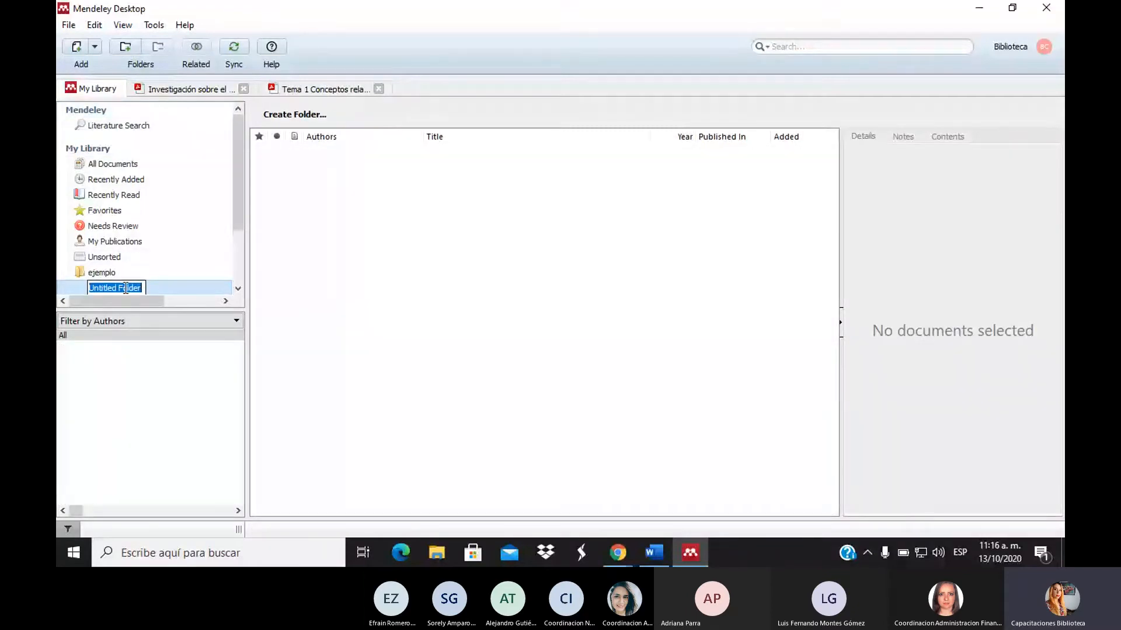
{"action": "type", "text": "g"}
{"action": "type", "text": "el"}
{"action": "type", "text": "stión de conoc"}
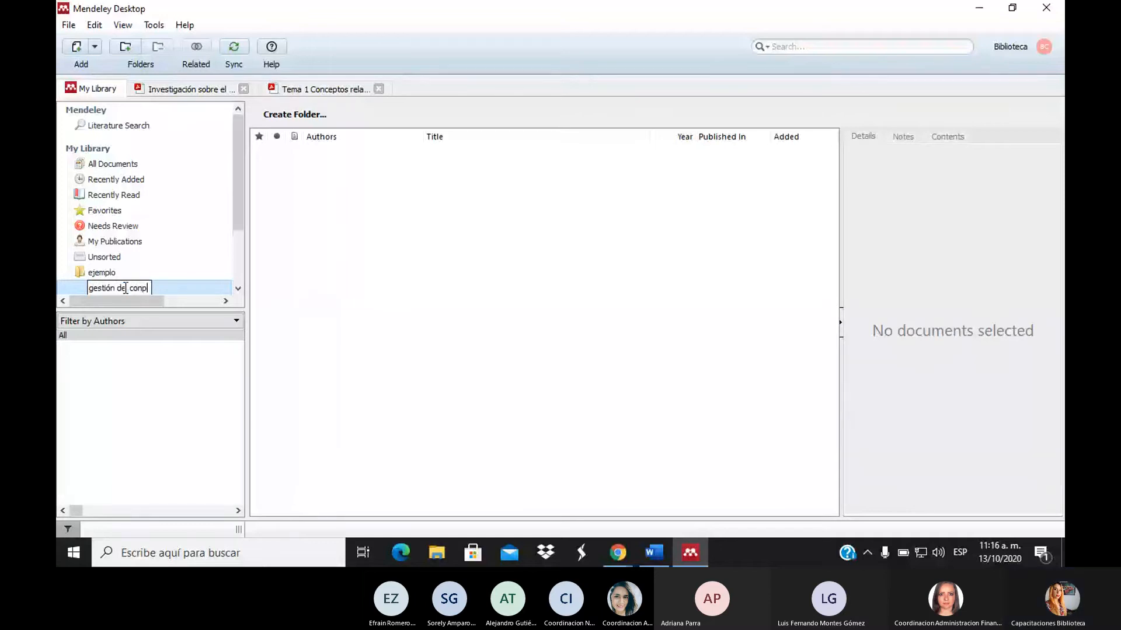
{"action": "type", "text": "imiento"}
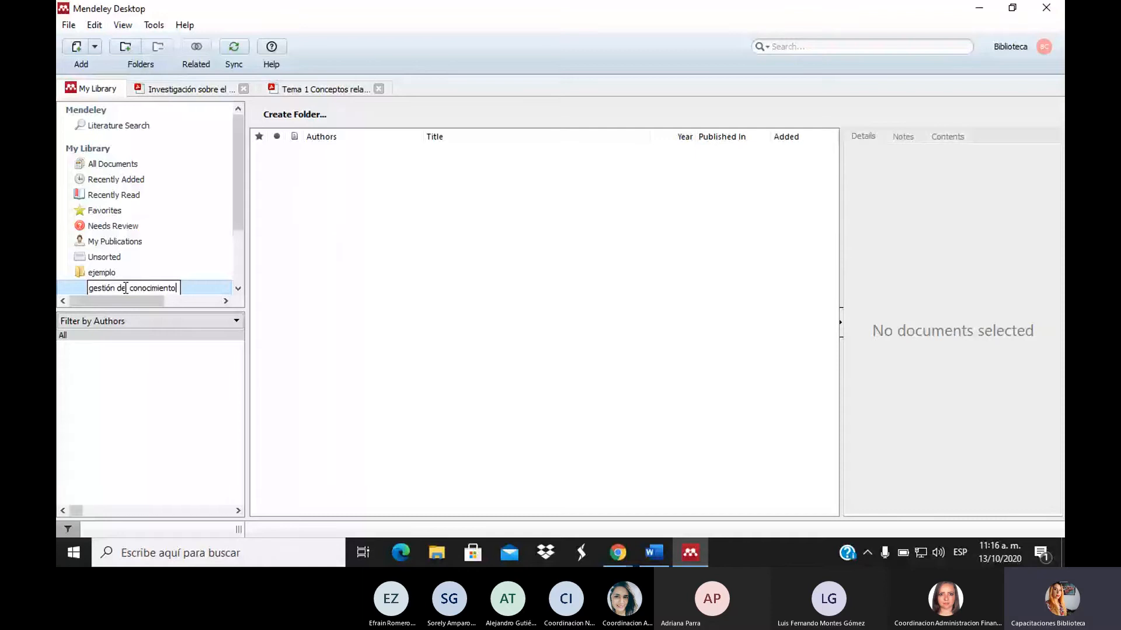
{"action": "key", "text": "Return"}
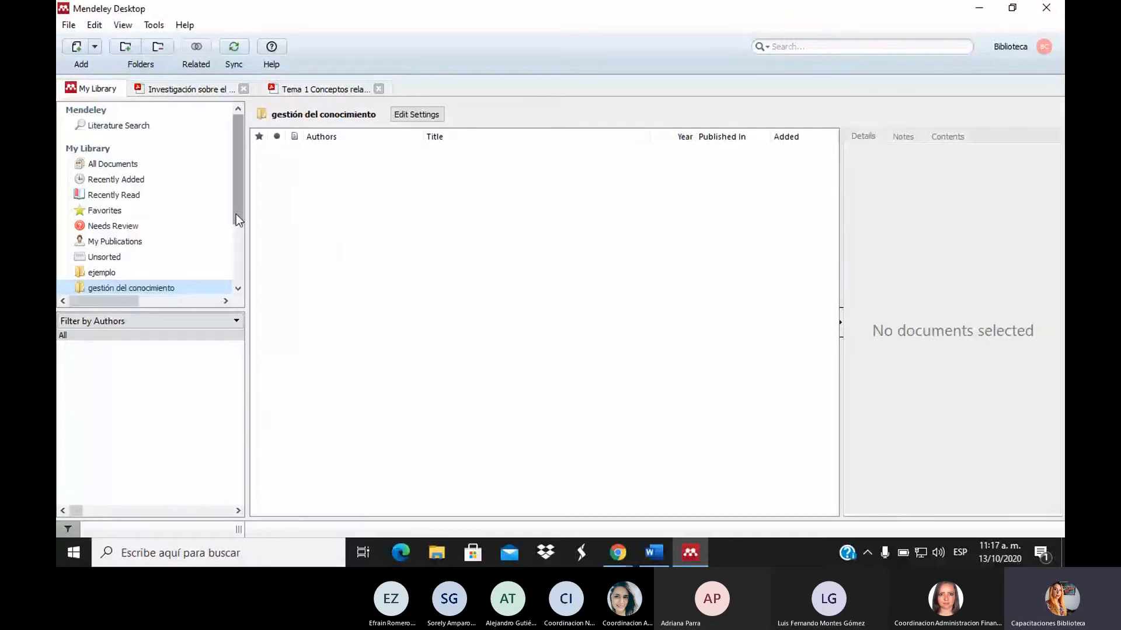
{"action": "scroll", "coordinate": [235, 214], "scroll_direction": "down", "scroll_amount": 1}
{"action": "left_click", "coordinate": [95, 47]}
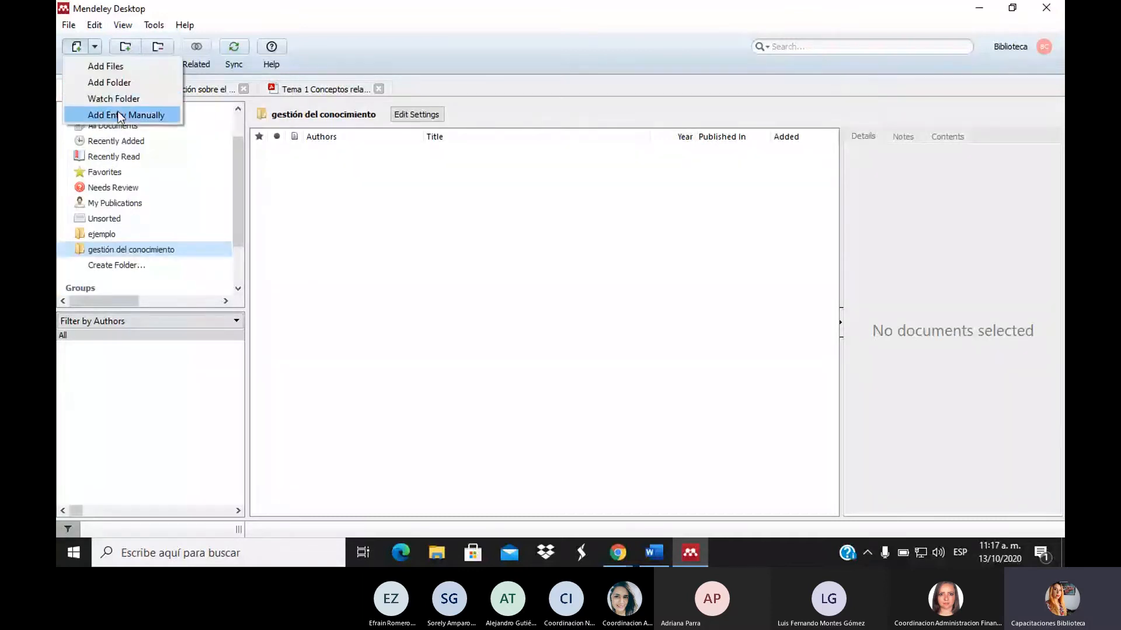
{"action": "left_click", "coordinate": [120, 116]}
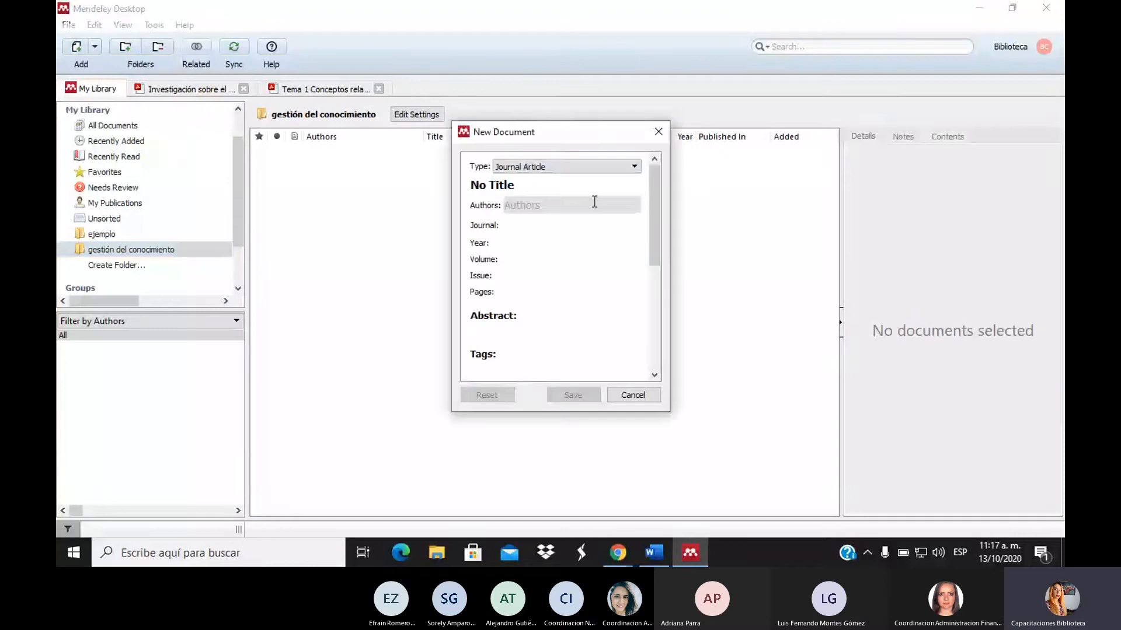
{"action": "left_click", "coordinate": [658, 133]}
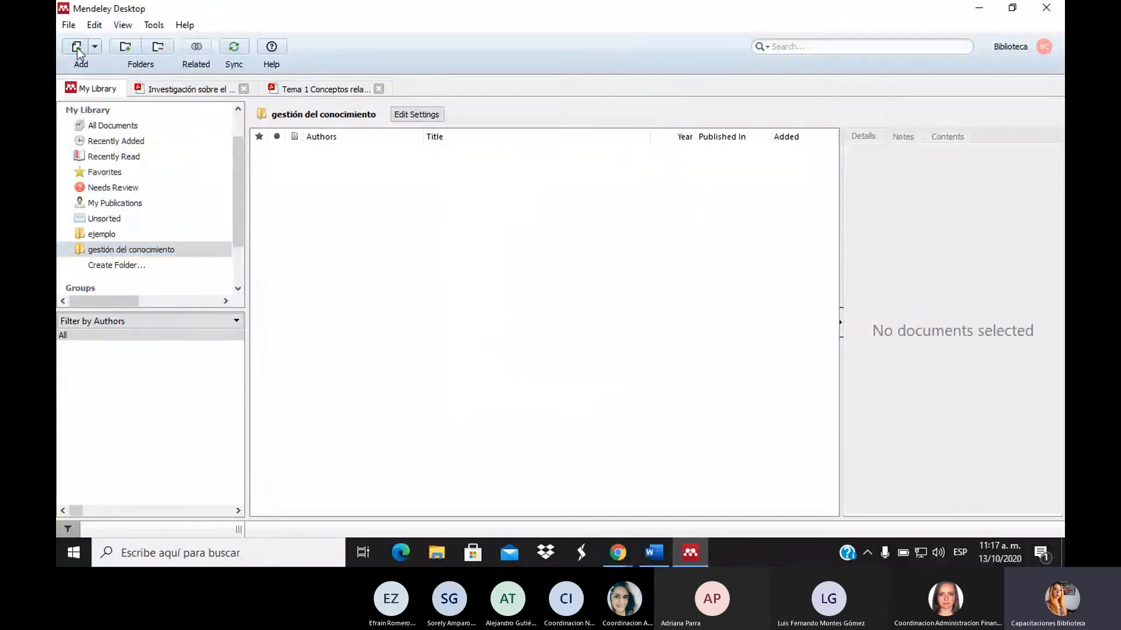
Step: Switch to Chrome and save Gestión_conocimiento.pdf from the DSpace page "La gestión del conocimiento" to the Escritorio folder
{"action": "left_click", "coordinate": [619, 558]}
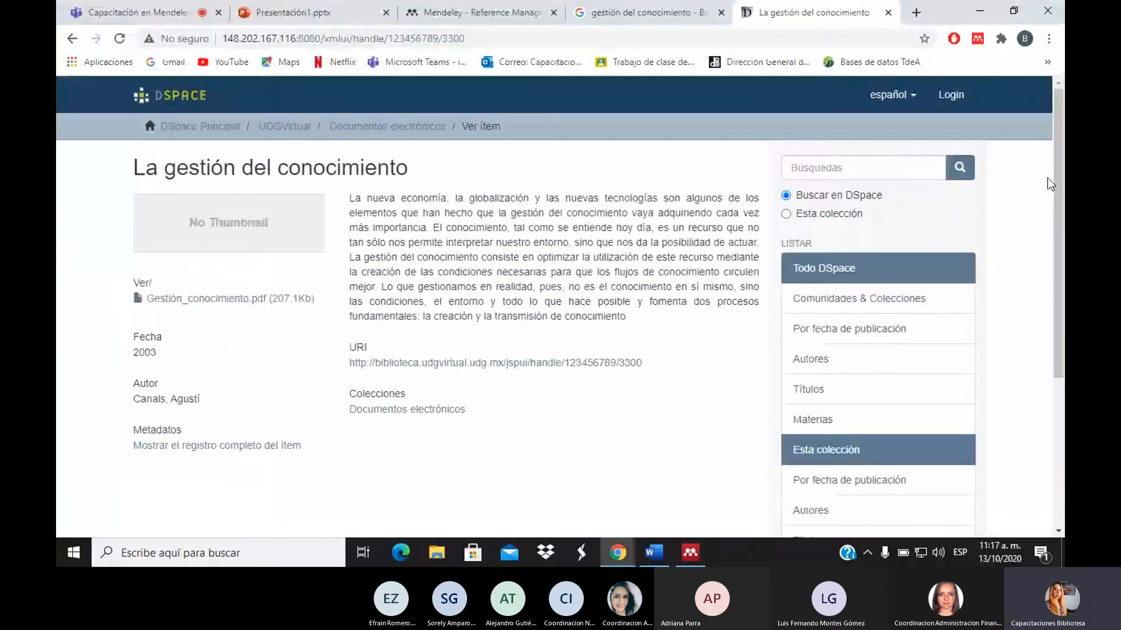
{"action": "left_click", "coordinate": [259, 300]}
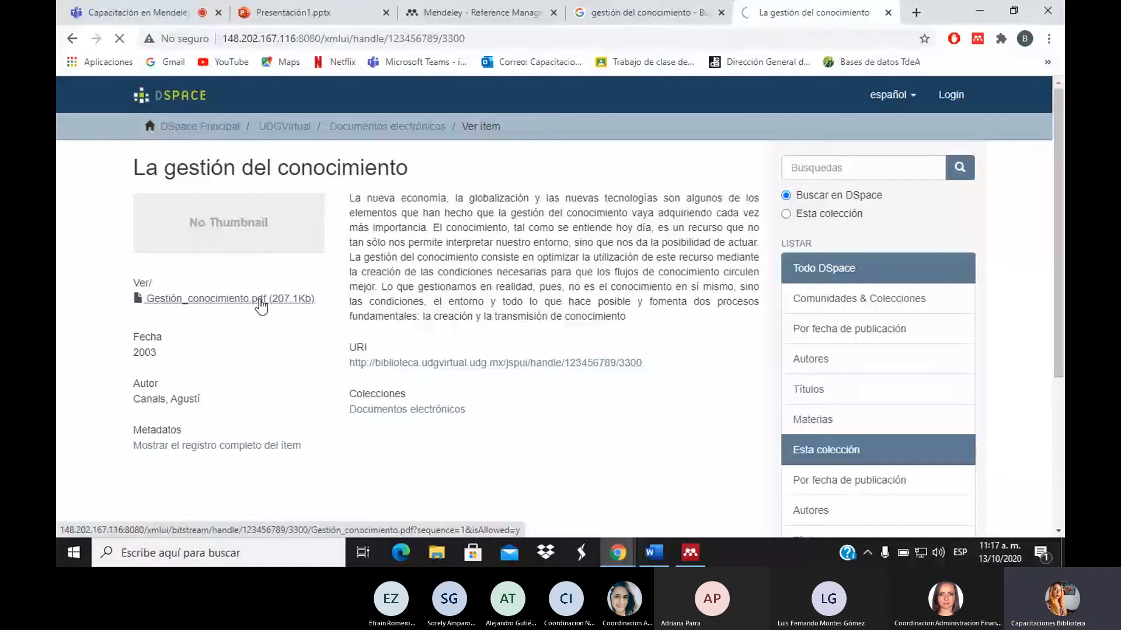
{"action": "left_click", "coordinate": [261, 298]}
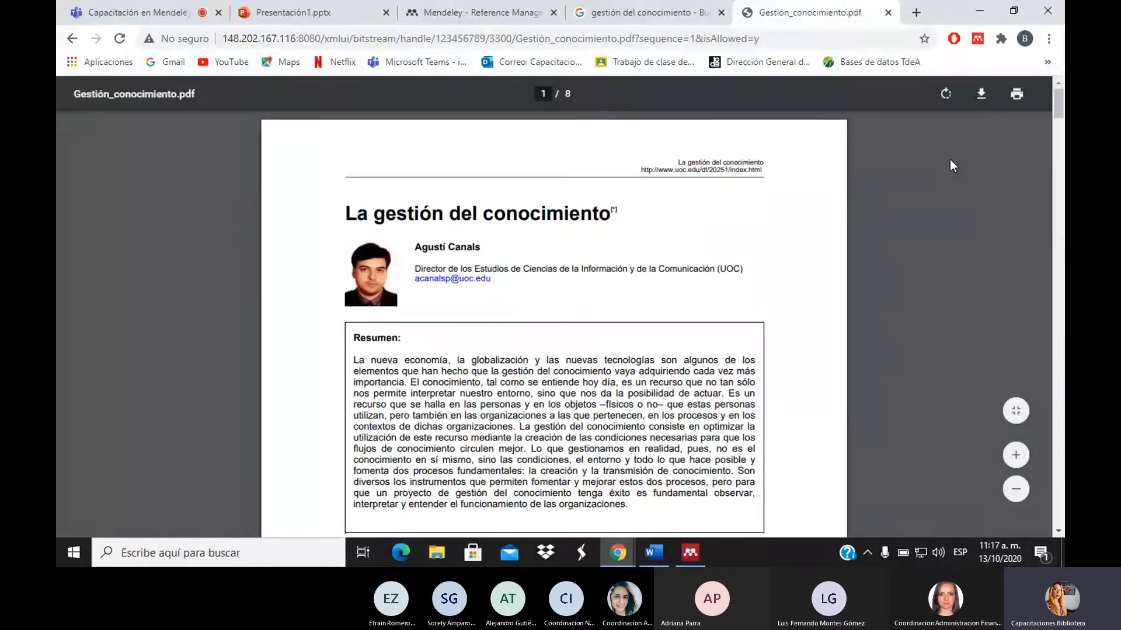
{"action": "left_click", "coordinate": [975, 95]}
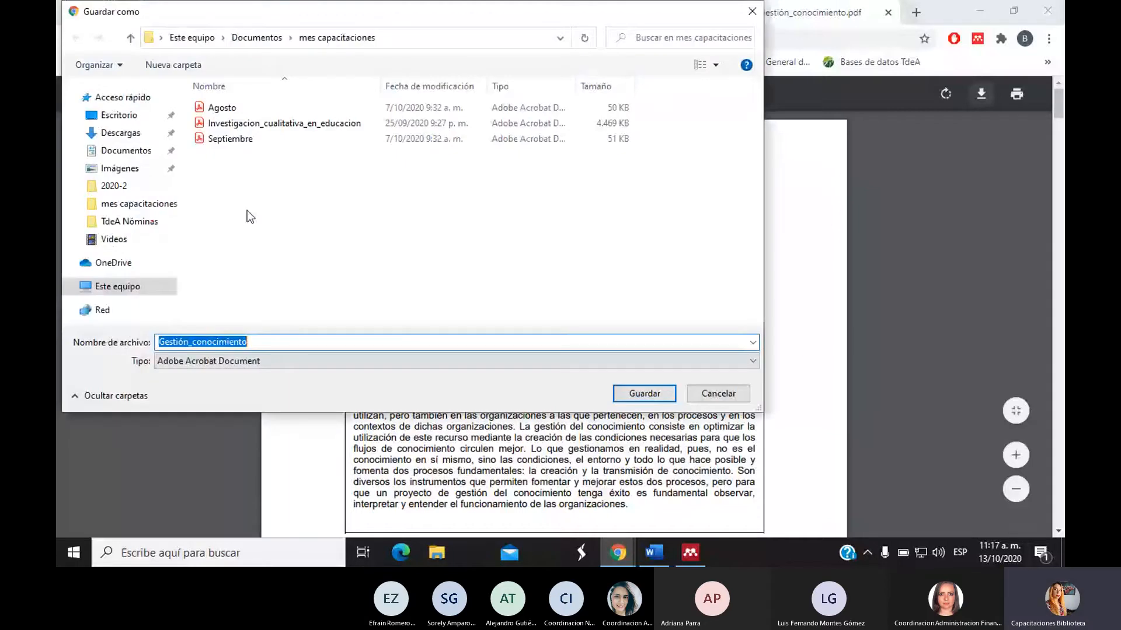
{"action": "left_click", "coordinate": [117, 132]}
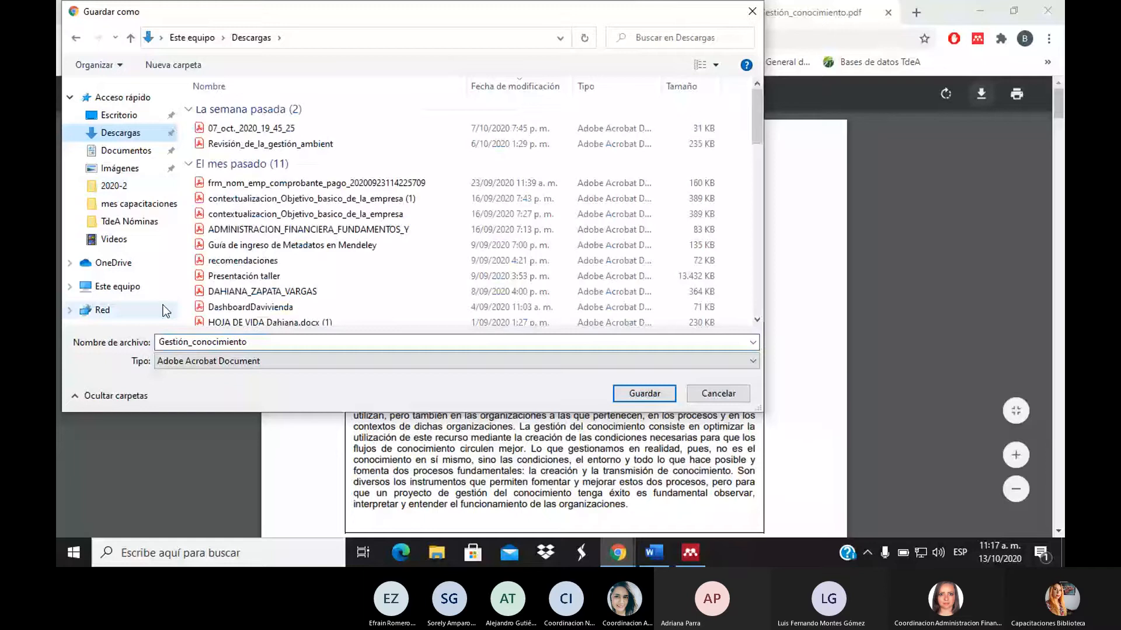
{"action": "left_click", "coordinate": [119, 115]}
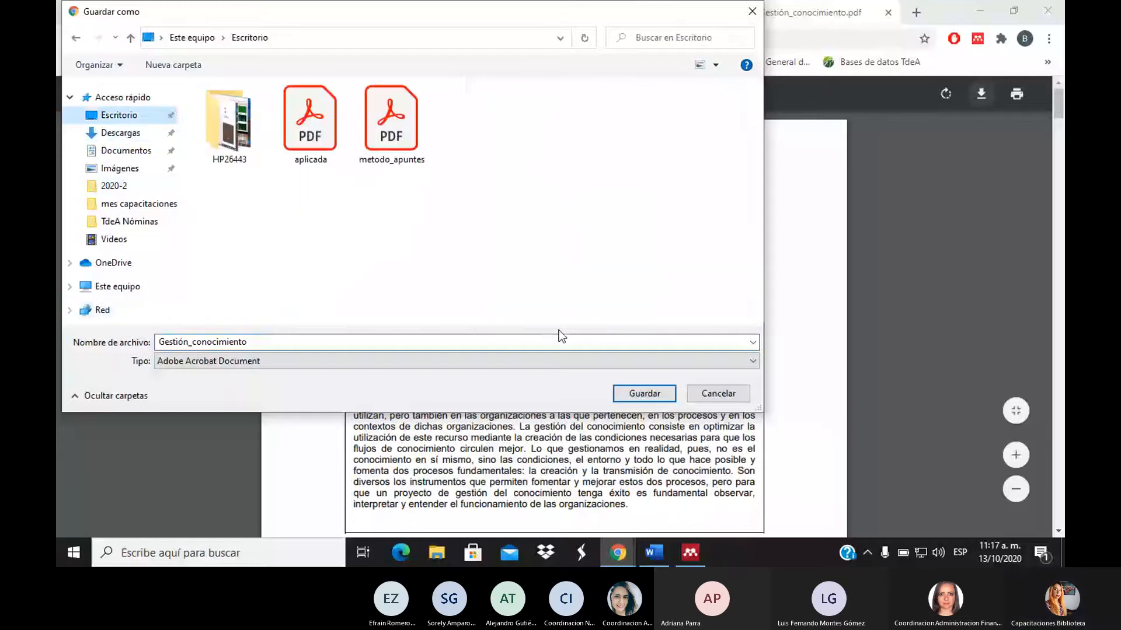
{"action": "left_click", "coordinate": [653, 393]}
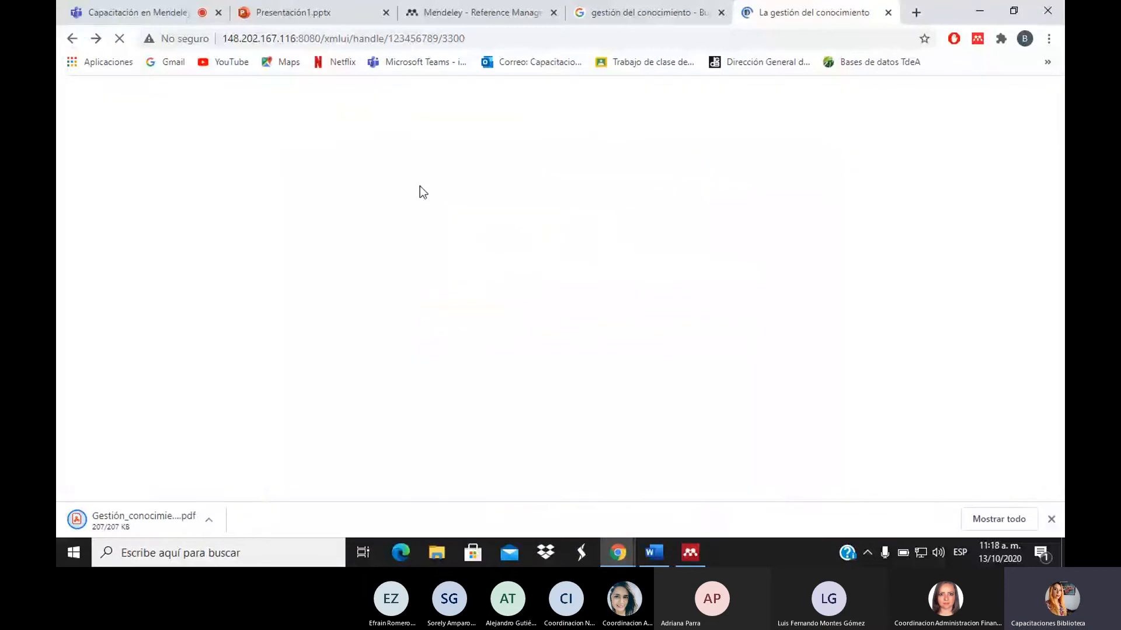
{"action": "left_click", "coordinate": [70, 40]}
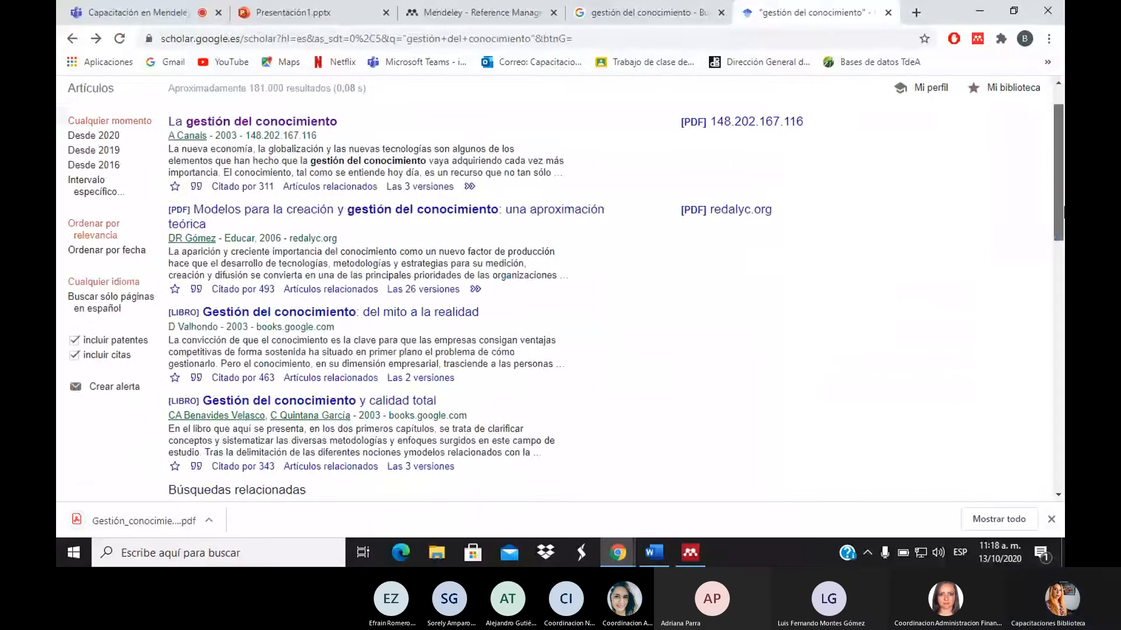
{"action": "scroll", "coordinate": [441, 180], "scroll_direction": "down", "scroll_amount": 1}
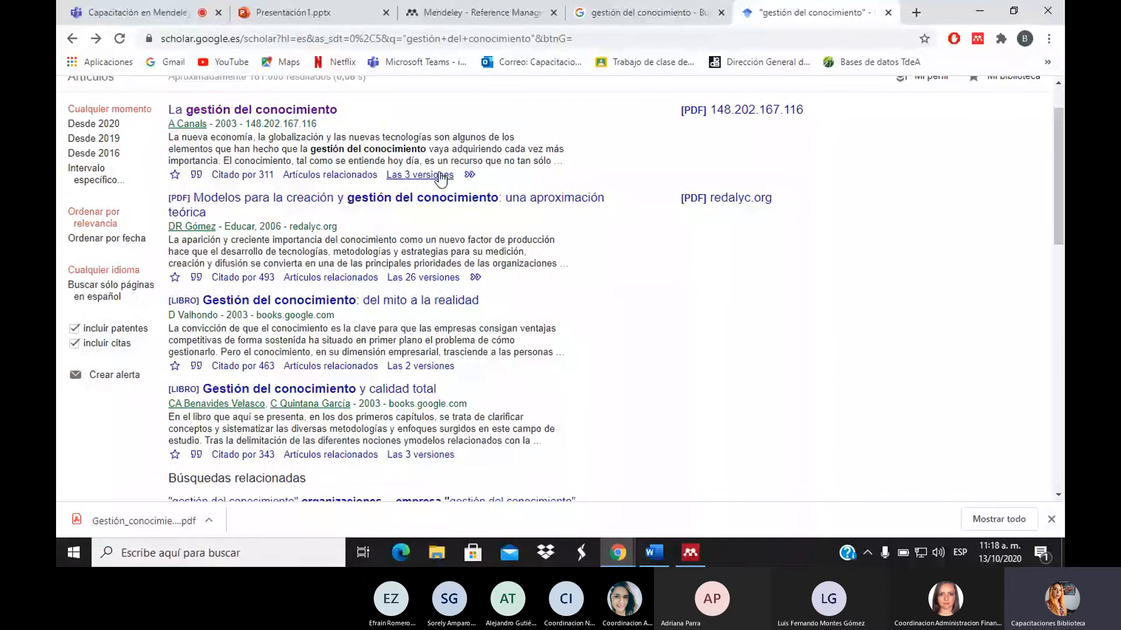
{"action": "left_click", "coordinate": [309, 200]}
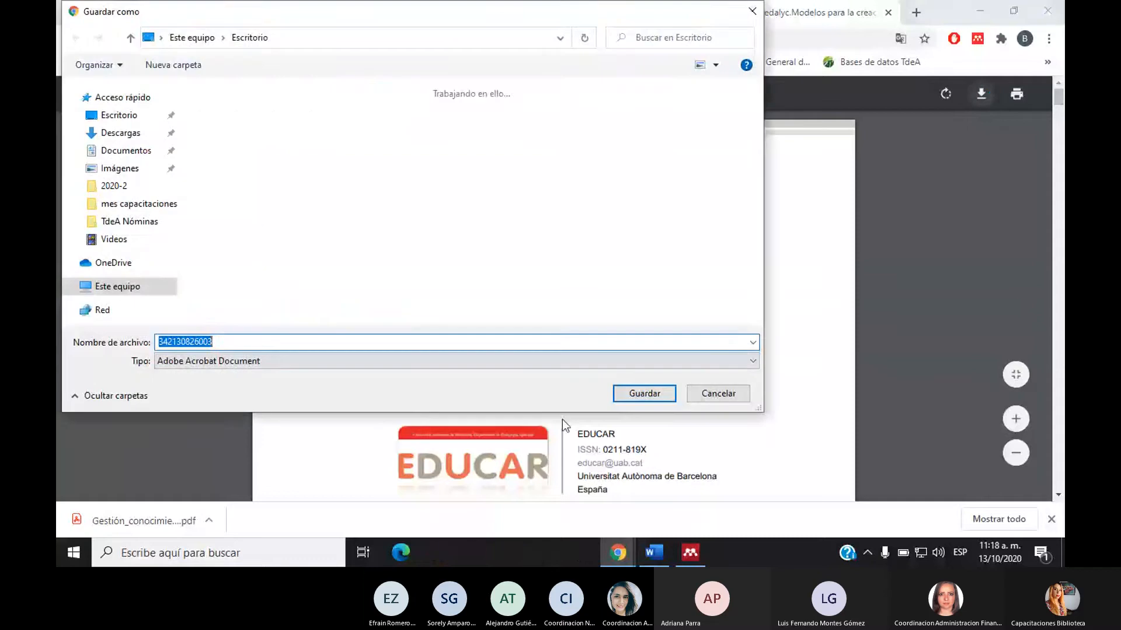
{"action": "left_click", "coordinate": [648, 392]}
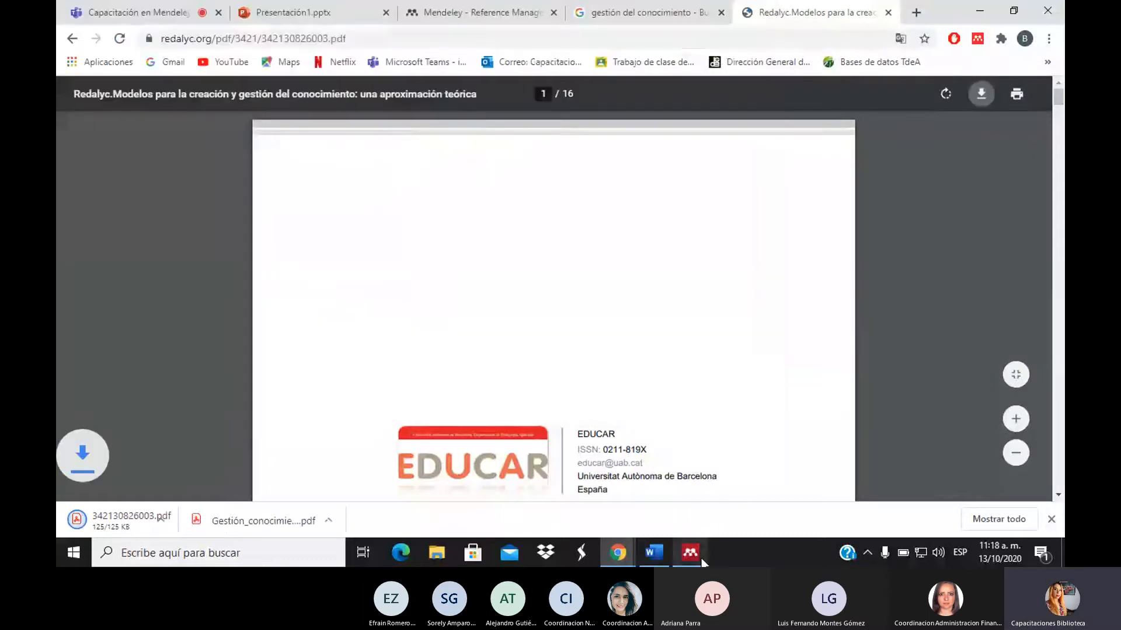
{"action": "left_click", "coordinate": [710, 551]}
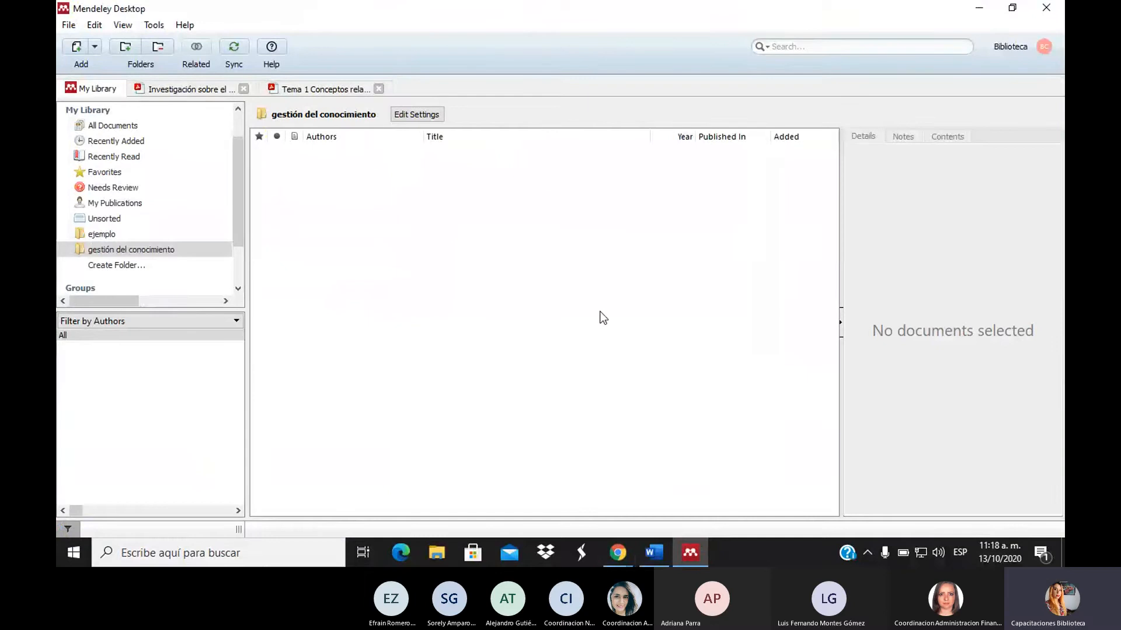
{"action": "left_click", "coordinate": [118, 251]}
{"action": "left_click", "coordinate": [78, 47]}
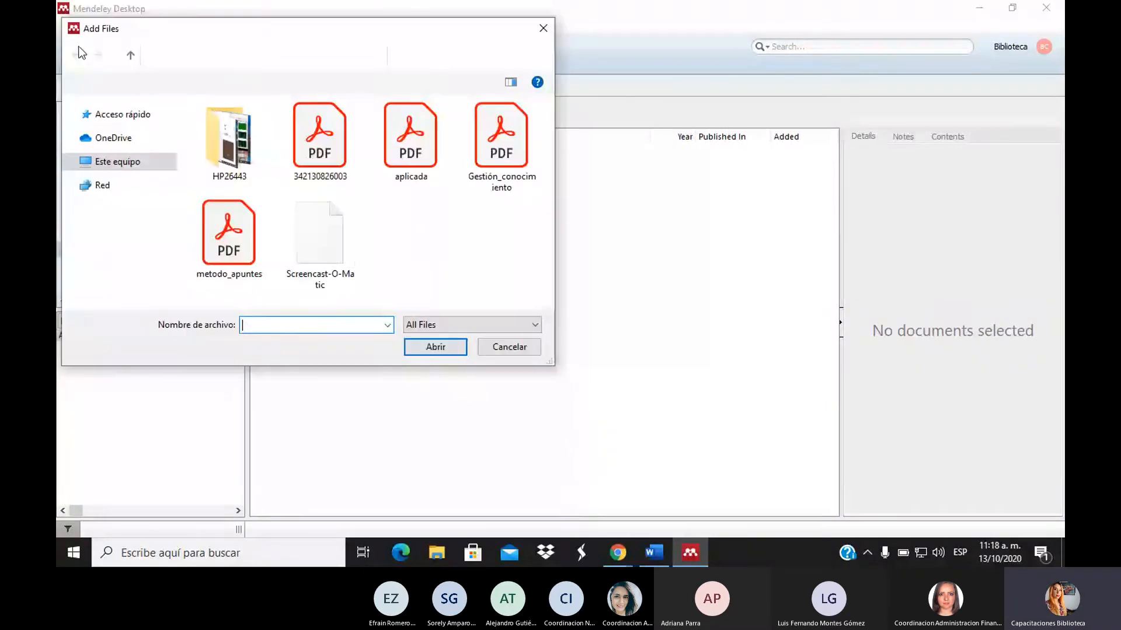
{"action": "left_click", "coordinate": [331, 162]}
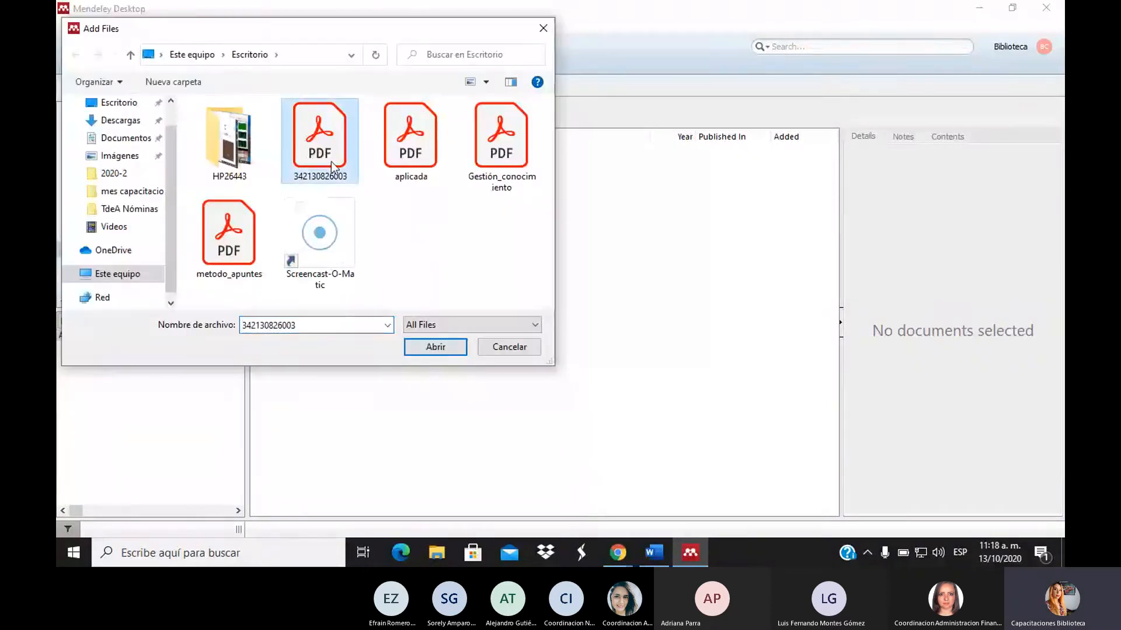
{"action": "left_click", "coordinate": [420, 344]}
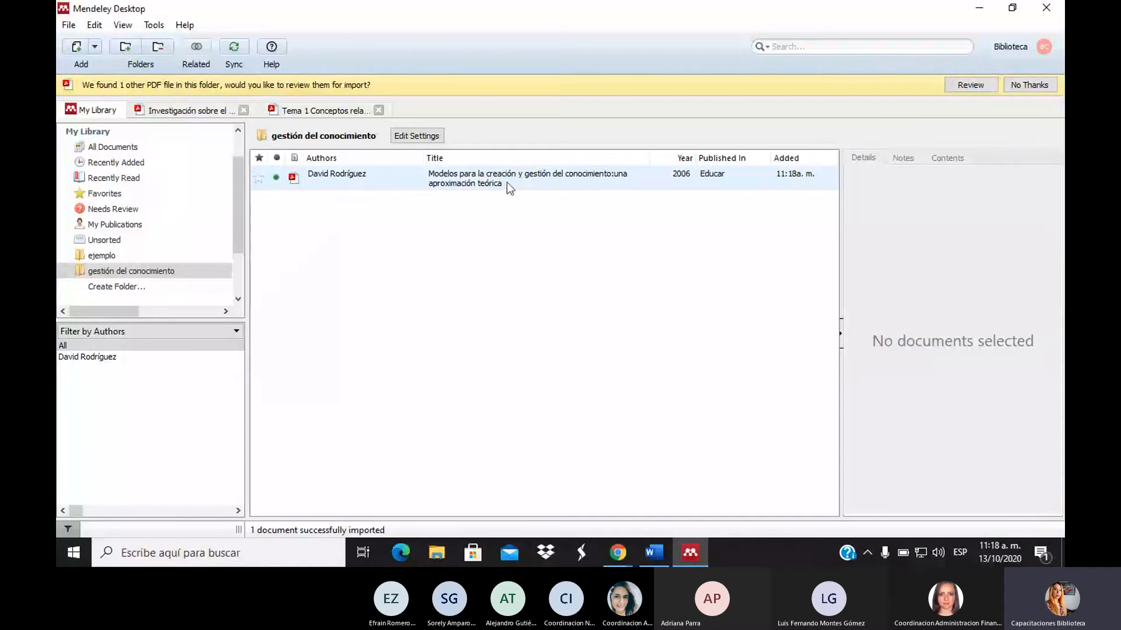
Step: Review the imported article's details, open its attached file 342130826003.pdf and compare the cover page with the metadata
{"action": "left_click", "coordinate": [632, 178]}
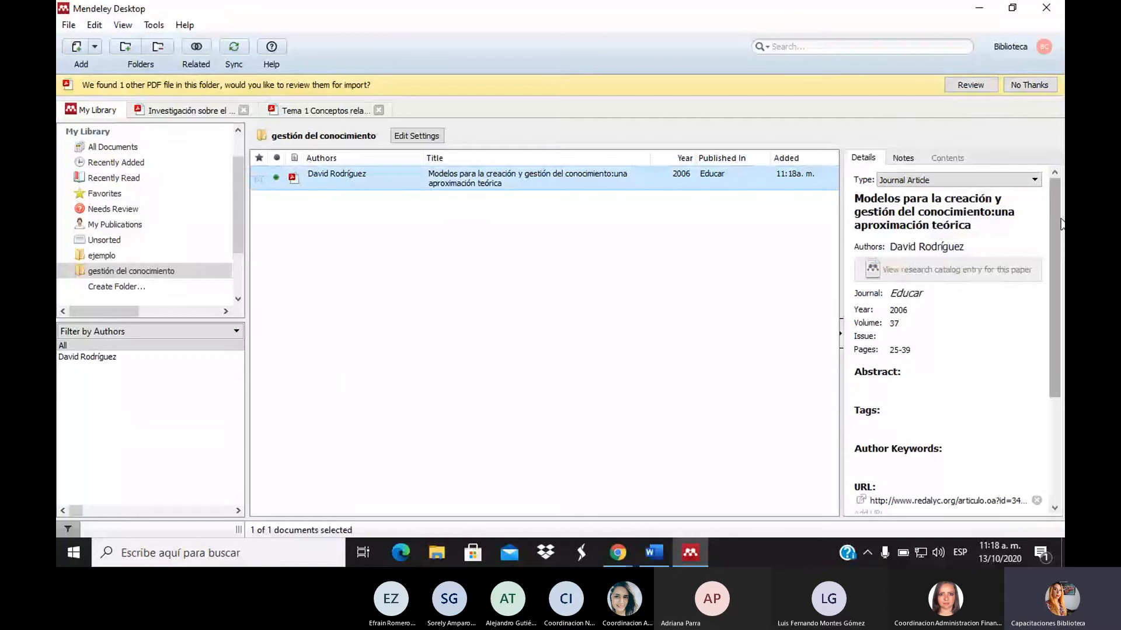
{"action": "scroll", "coordinate": [1028, 227], "scroll_direction": "down", "scroll_amount": 1}
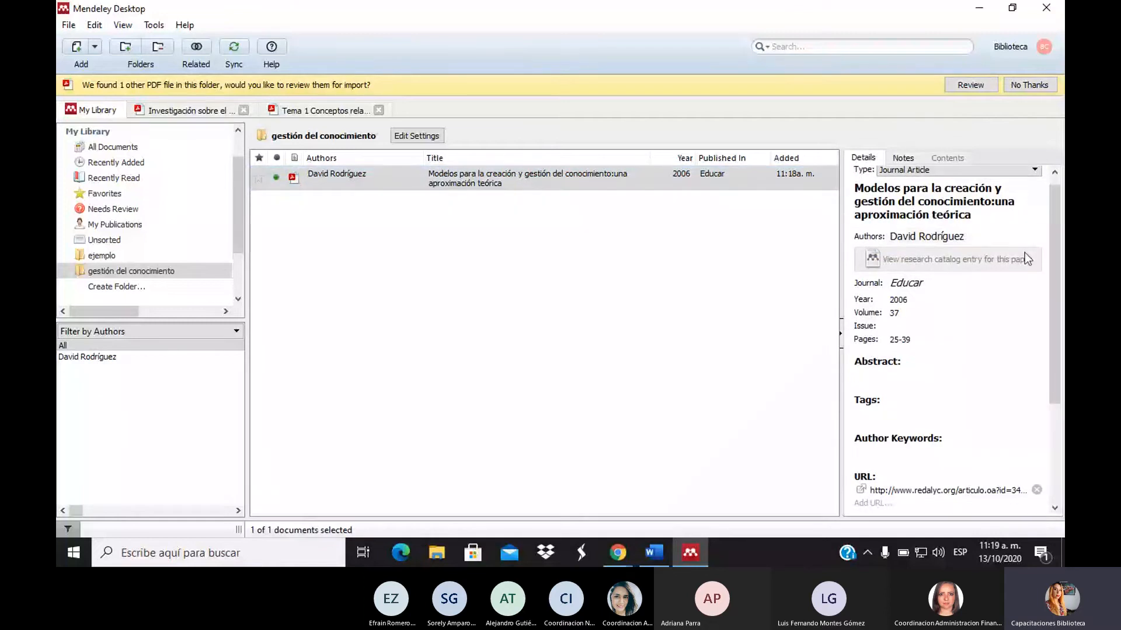
{"action": "left_click_drag", "start_coordinate": [1050, 277], "coordinate": [1053, 317]}
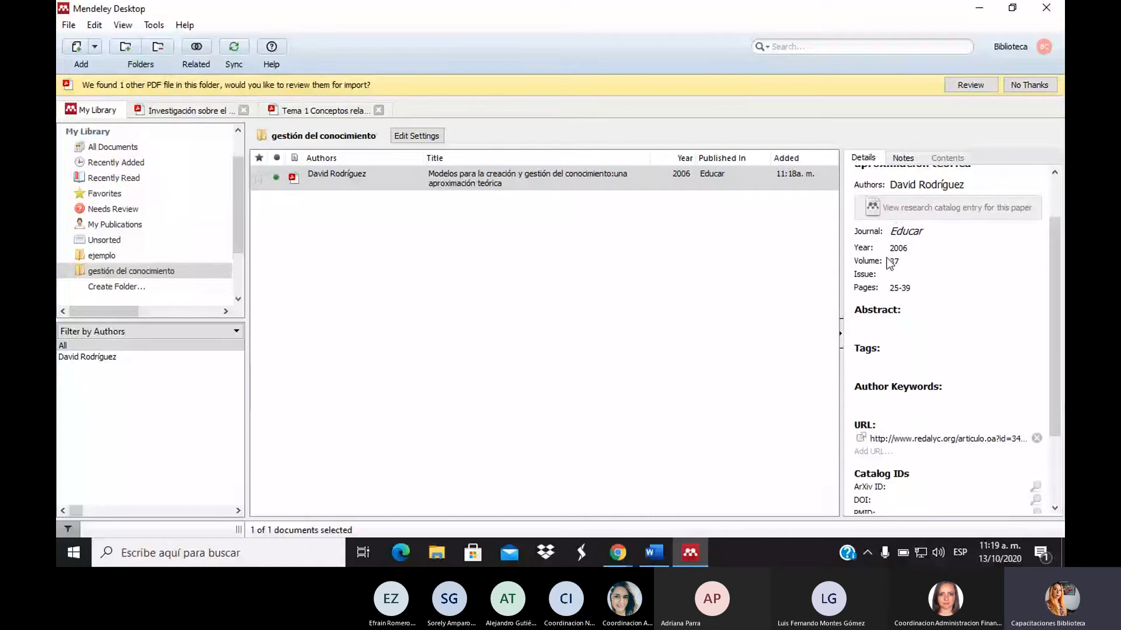
{"action": "left_click_drag", "start_coordinate": [1056, 253], "coordinate": [1055, 340]}
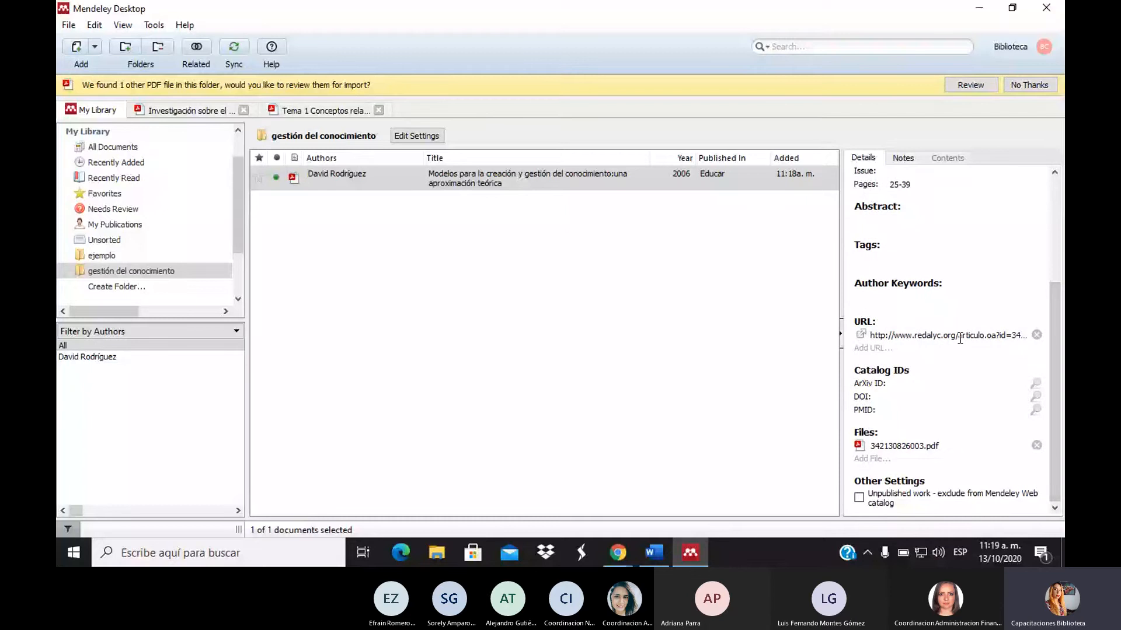
{"action": "left_click", "coordinate": [907, 449]}
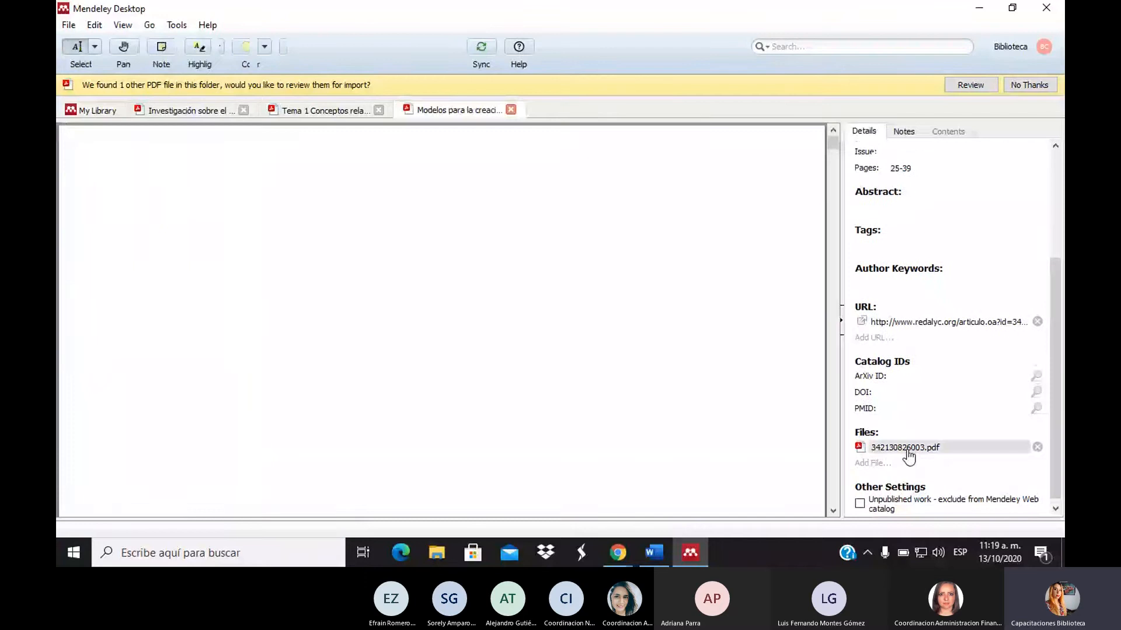
{"action": "left_click", "coordinate": [1051, 193]}
{"action": "left_click", "coordinate": [834, 173]}
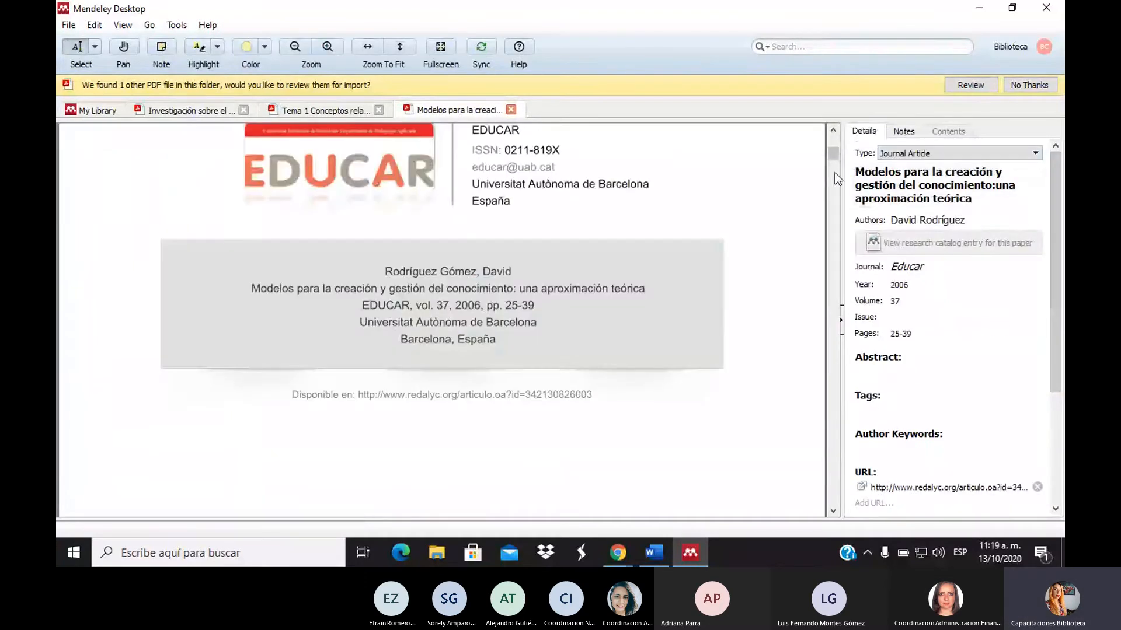
{"action": "scroll", "coordinate": [838, 158], "scroll_direction": "up", "scroll_amount": 1}
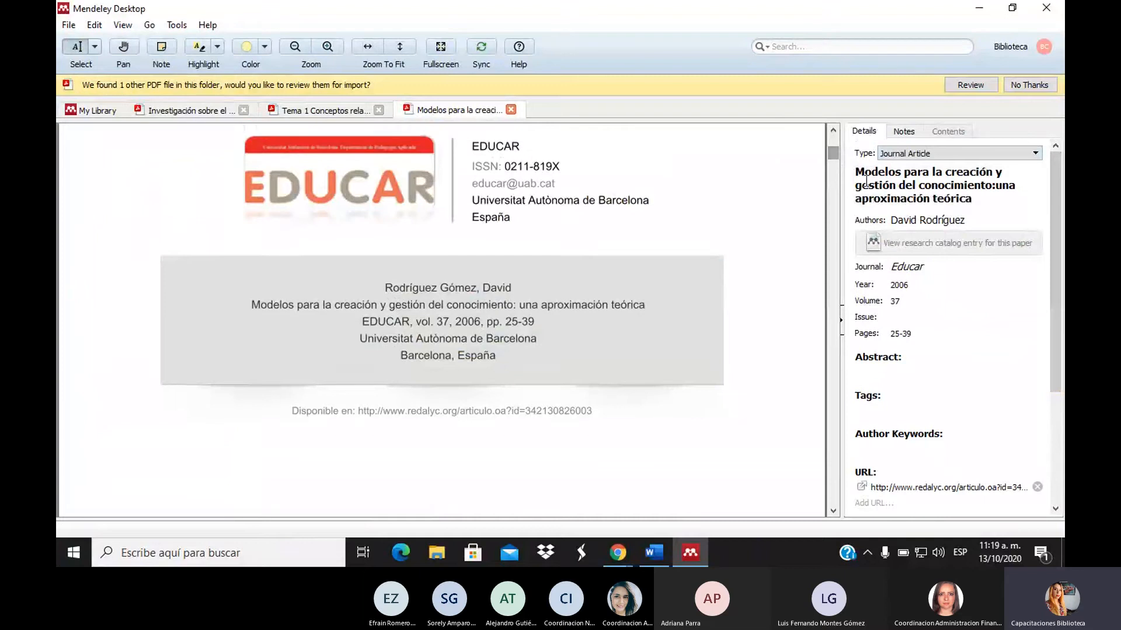
Step: Check the author field, insert a space after the colon in the article's title, and review the remaining detail fields
{"action": "left_click", "coordinate": [939, 221]}
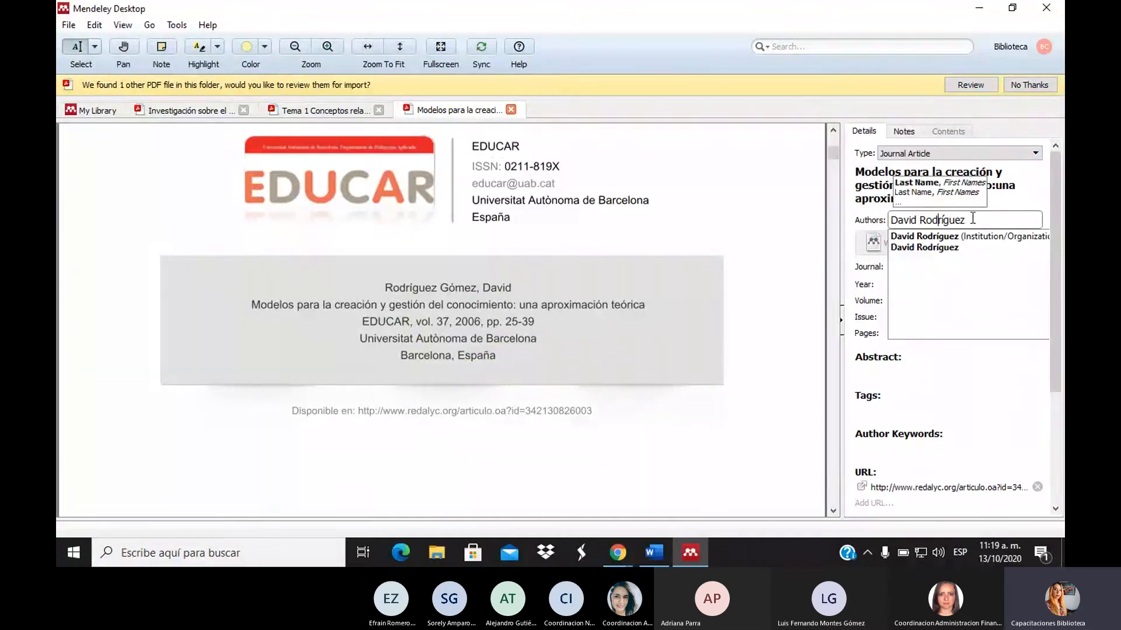
{"action": "key", "text": "Return"}
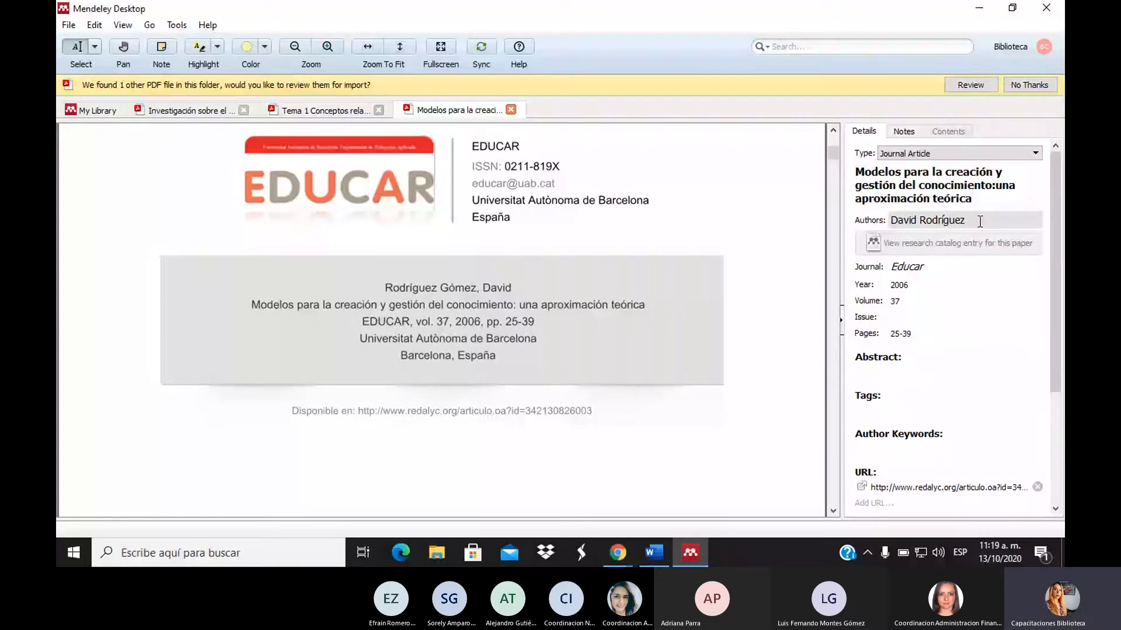
{"action": "left_click", "coordinate": [996, 185]}
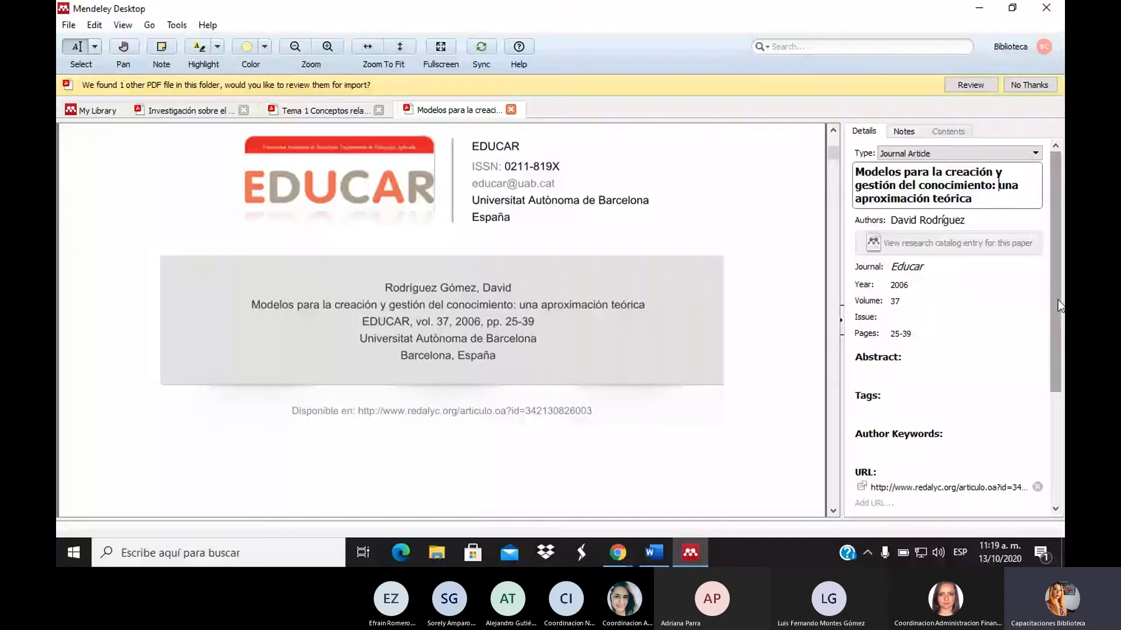
{"action": "left_click_drag", "start_coordinate": [1057, 299], "coordinate": [1057, 305]}
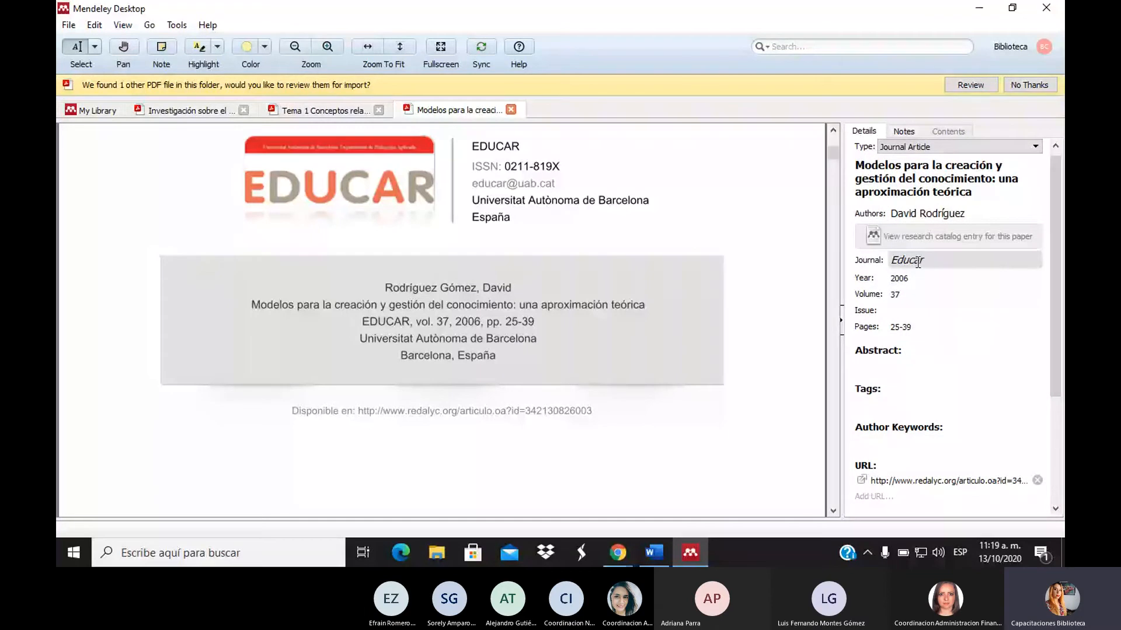
{"action": "scroll", "coordinate": [1054, 387], "scroll_direction": "down", "scroll_amount": 5}
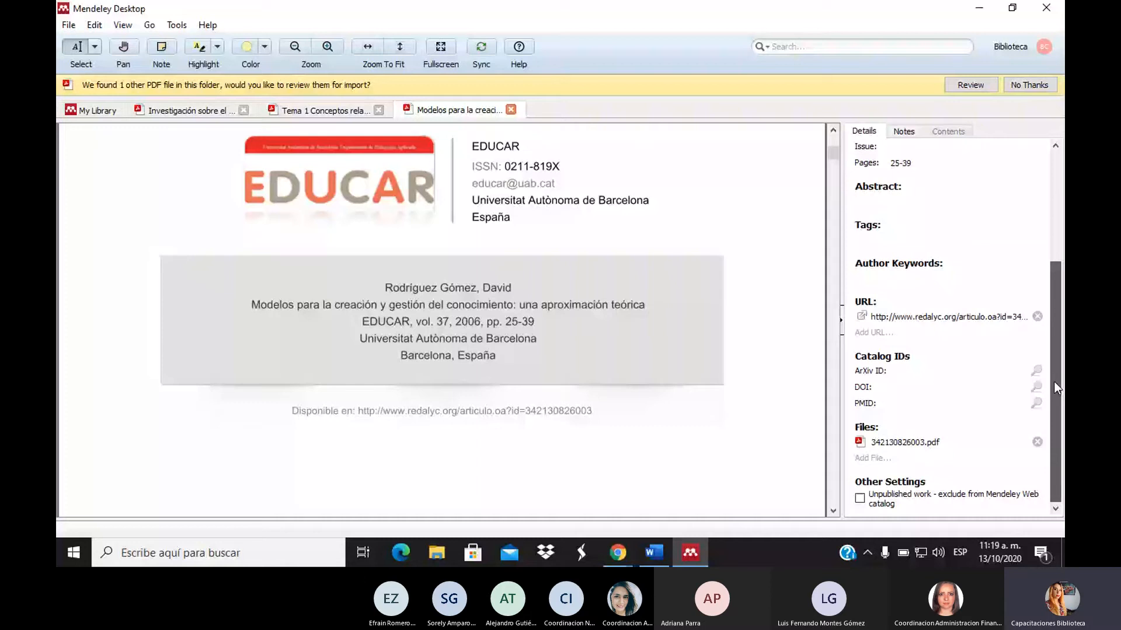
{"action": "left_click_drag", "start_coordinate": [1054, 383], "coordinate": [1051, 151]}
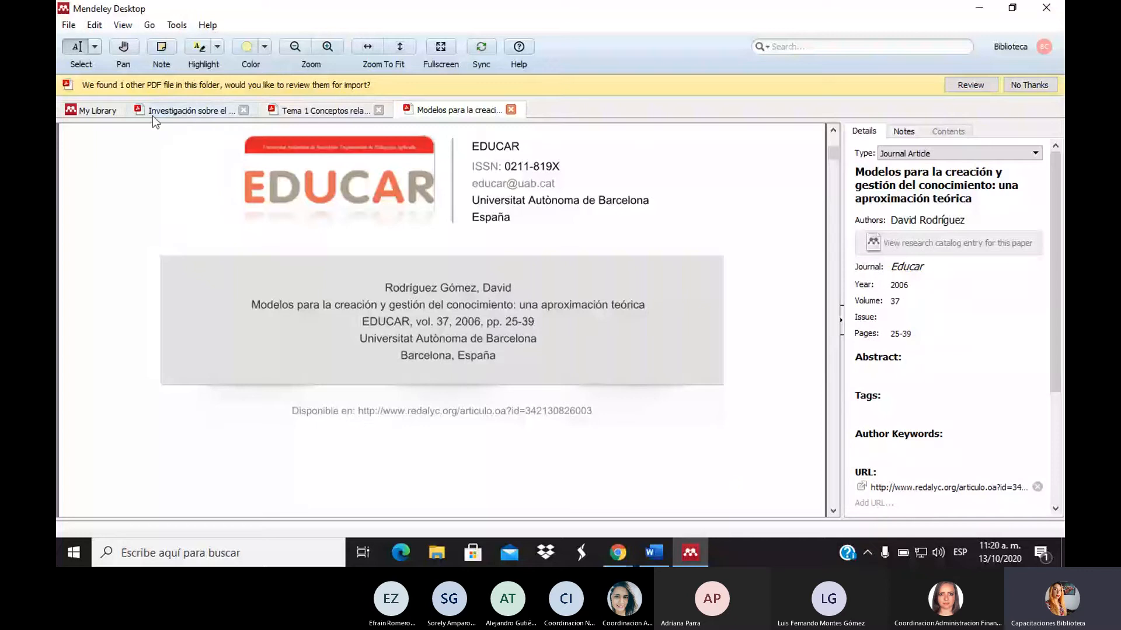
Step: Close the "Investigación sobre el..." and "Tema 1 Conceptos rela..." documents and add Gestión_conocimiento from Escritorio to the "gestión del conocimiento" folder
{"action": "left_click", "coordinate": [244, 110]}
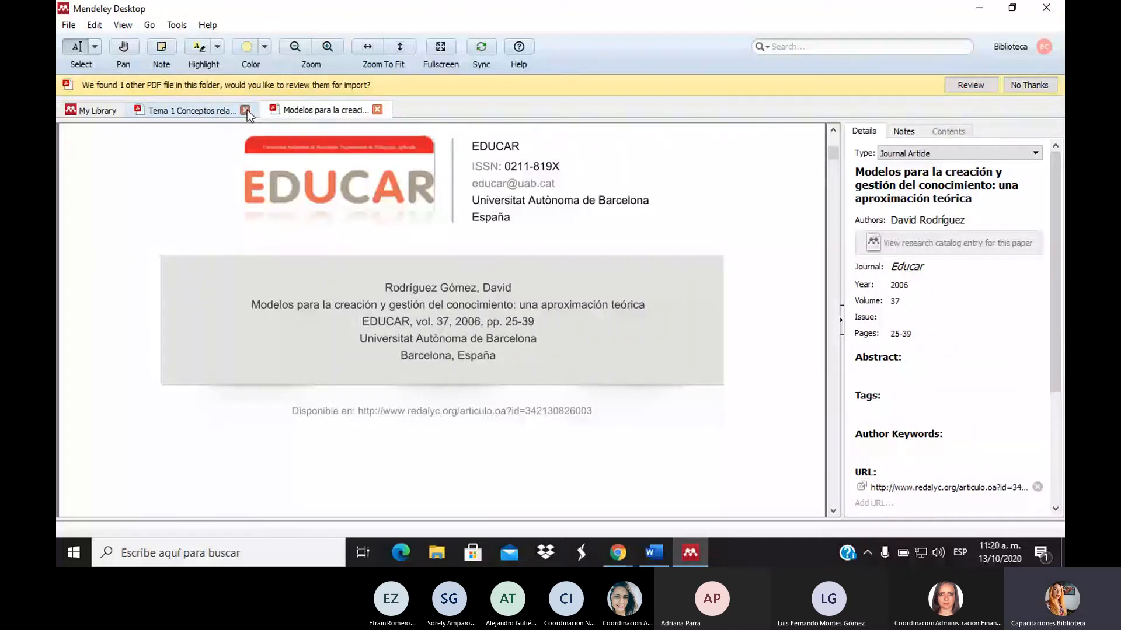
{"action": "left_click", "coordinate": [246, 110]}
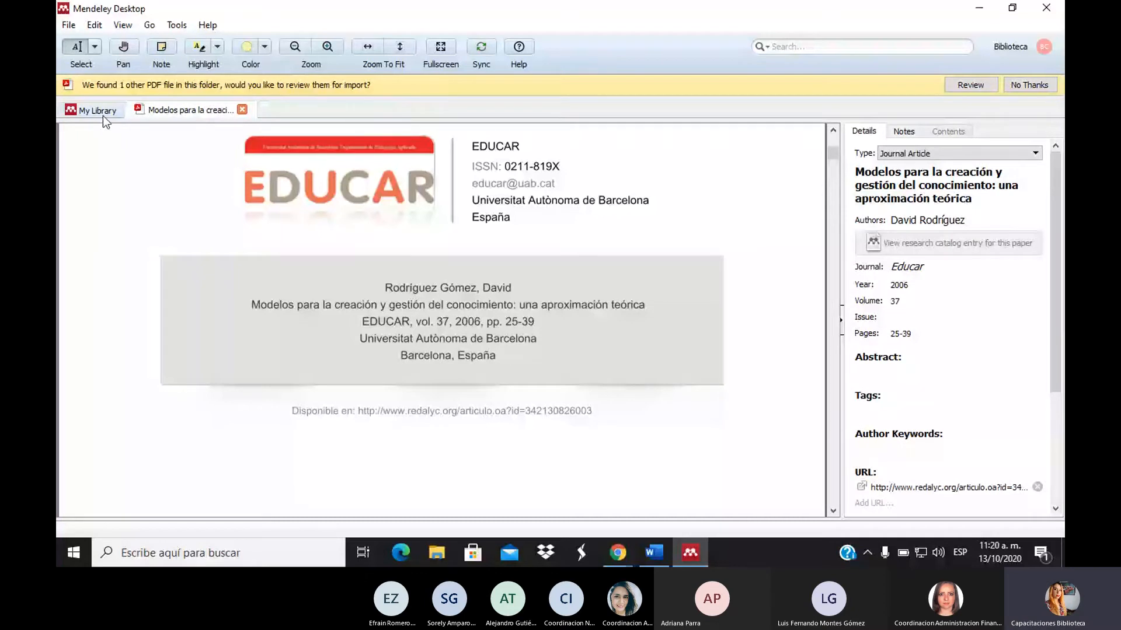
{"action": "left_click", "coordinate": [102, 115]}
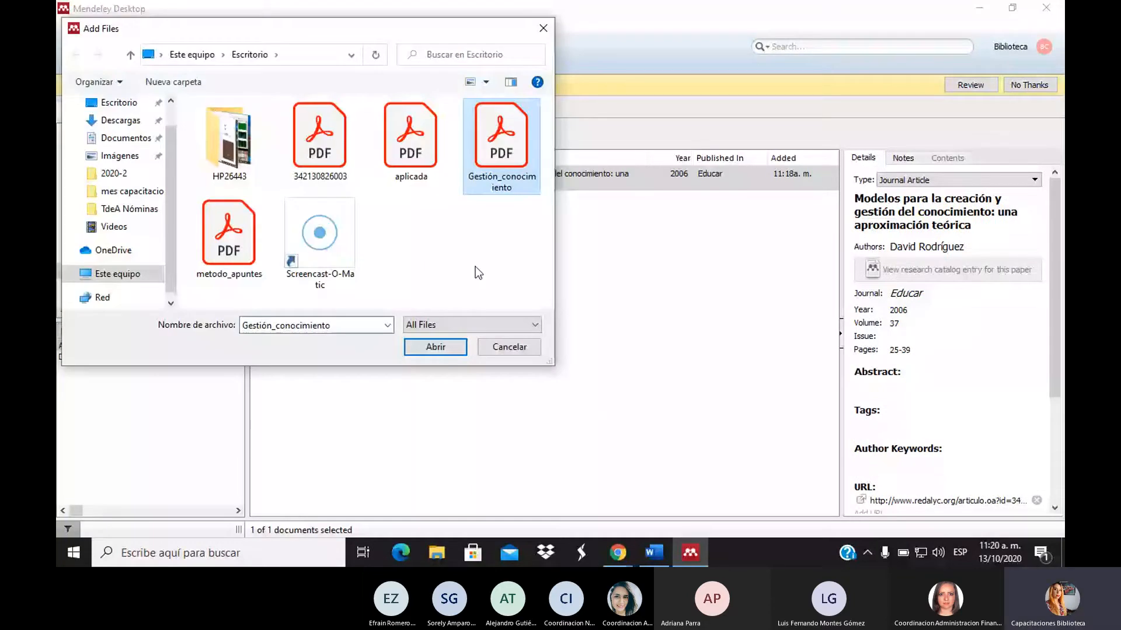
{"action": "left_click", "coordinate": [427, 344]}
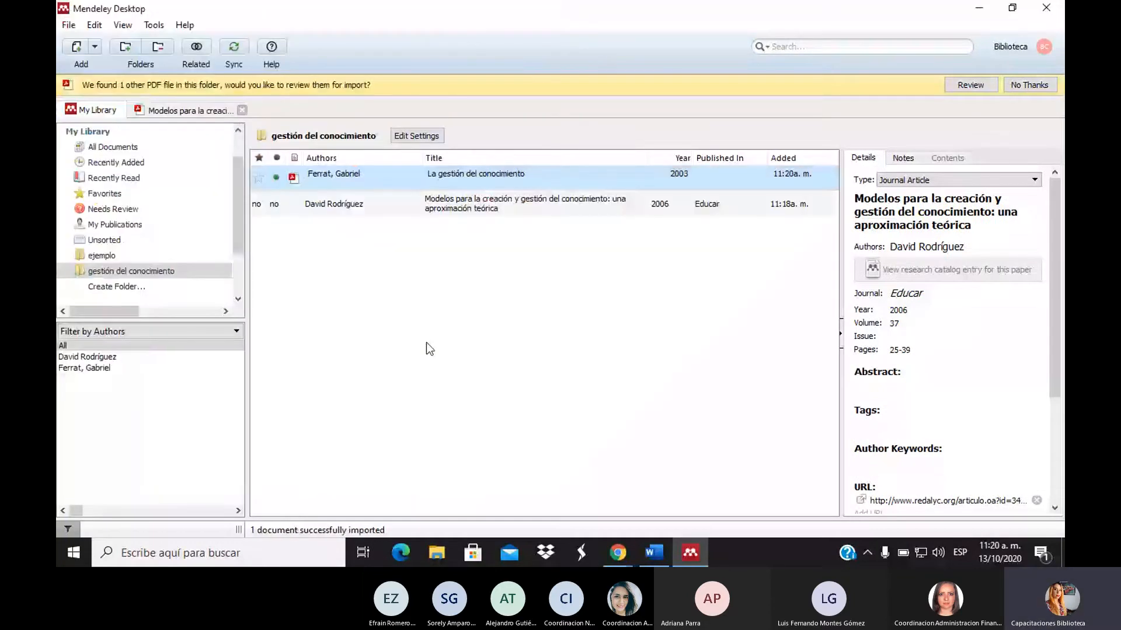
Step: Review the details of the newly added 2003 document and open its attached Gestión_conocimiento PDF
{"action": "left_click", "coordinate": [524, 213]}
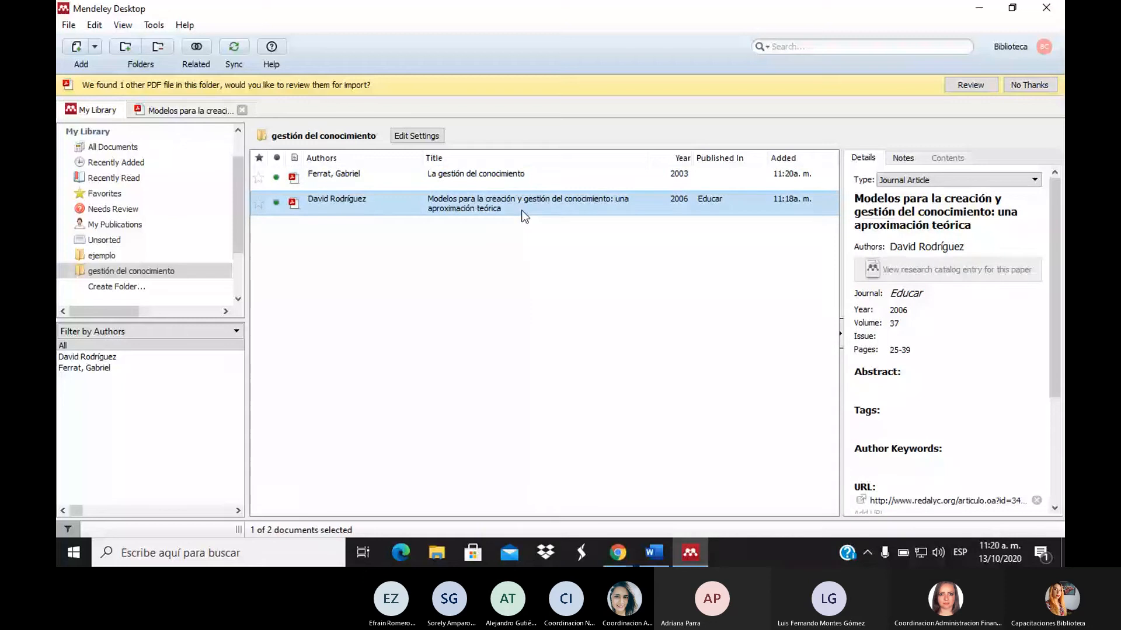
{"action": "left_click", "coordinate": [503, 176]}
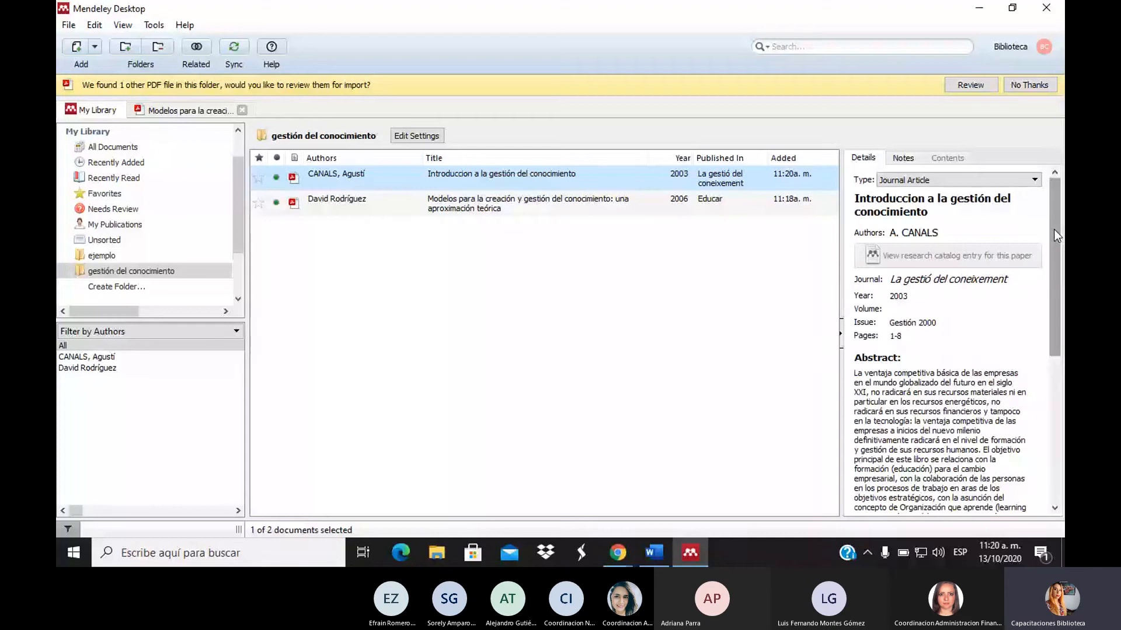
{"action": "left_click_drag", "start_coordinate": [1057, 235], "coordinate": [1057, 438]}
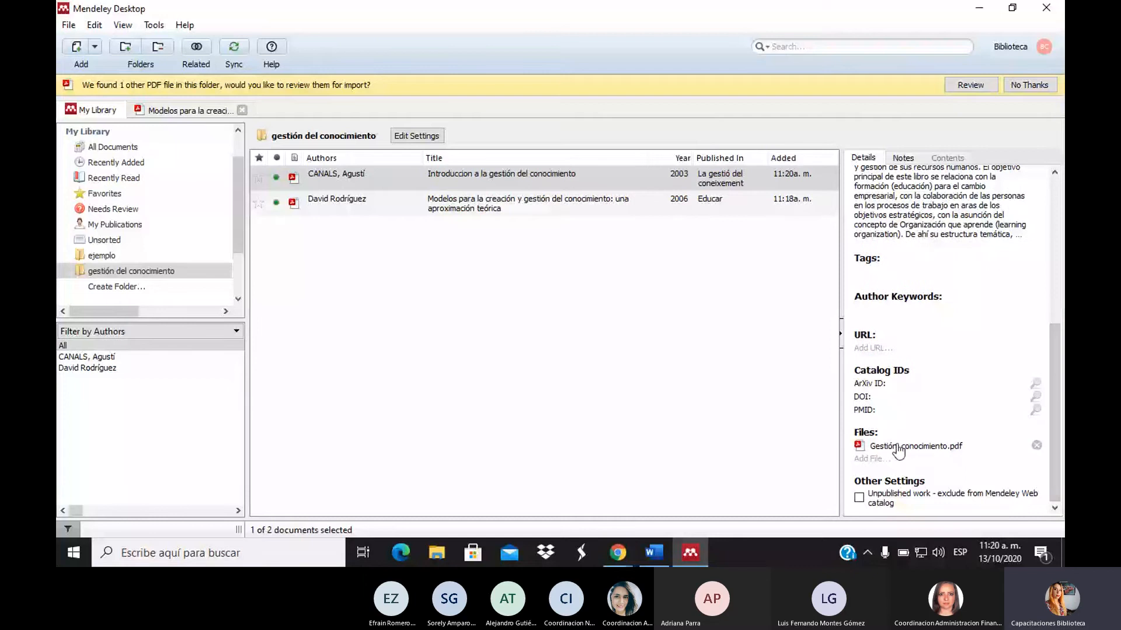
{"action": "left_click", "coordinate": [898, 447]}
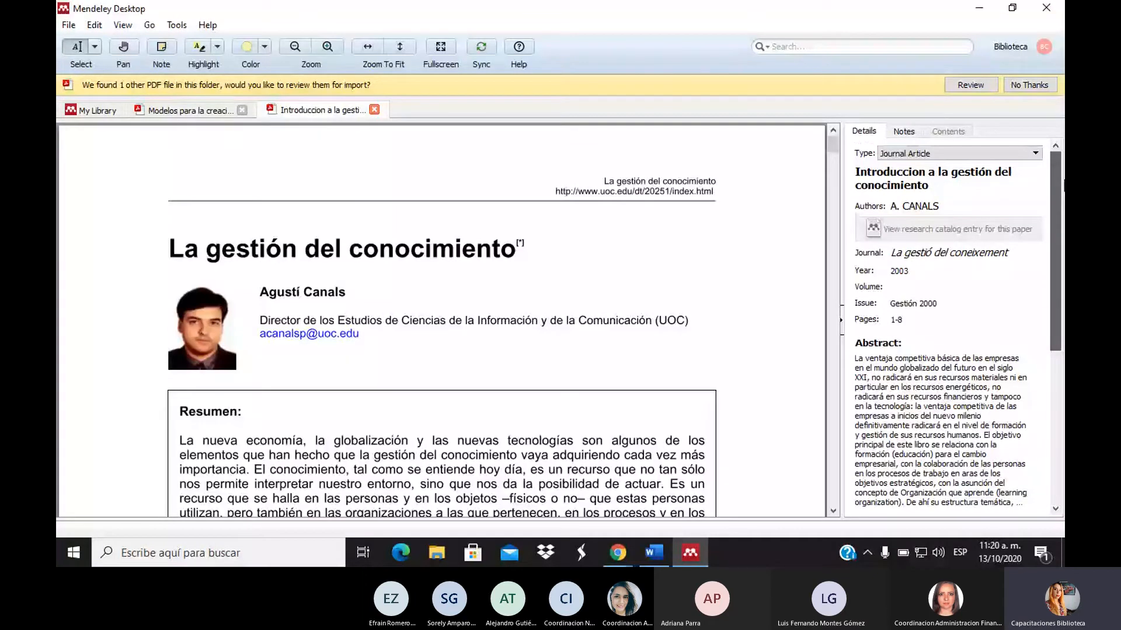
Step: Set the document type of "Introduccion a la gestión del conocimiento" to Thesis and look through its detail fields
{"action": "left_click", "coordinate": [943, 154]}
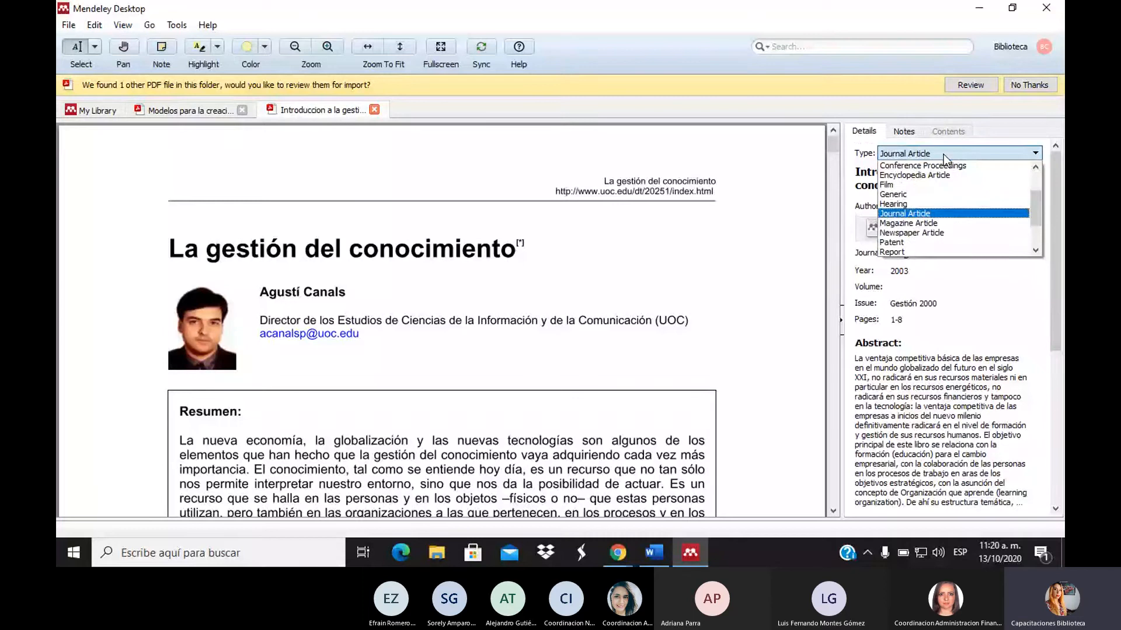
{"action": "left_click", "coordinate": [1033, 232]}
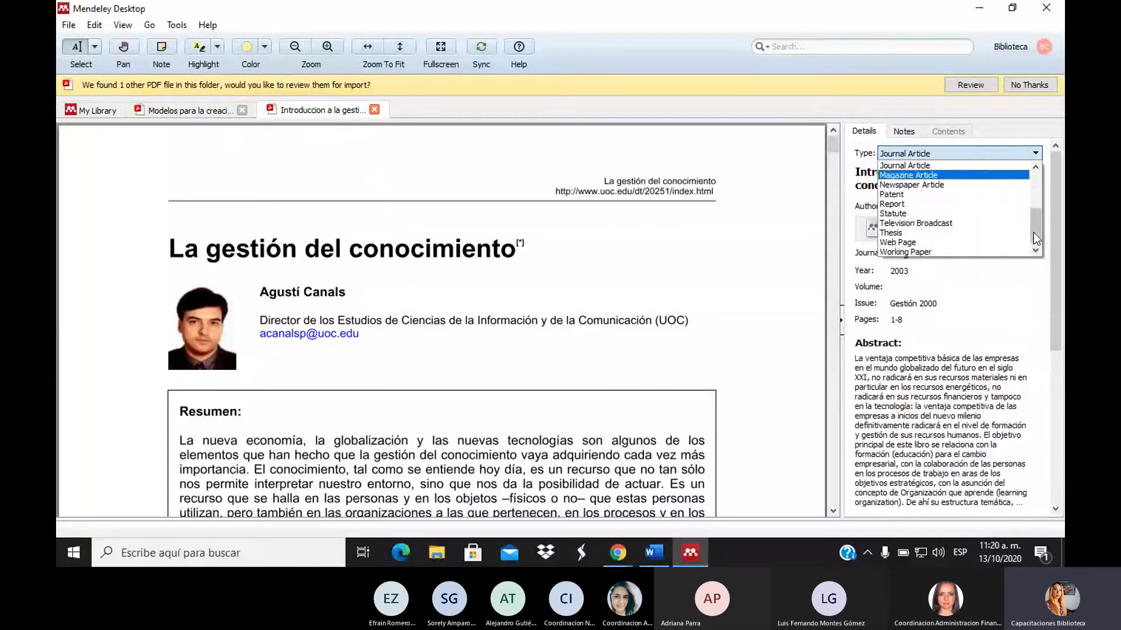
{"action": "left_click", "coordinate": [899, 233]}
{"action": "left_click_drag", "start_coordinate": [1055, 242], "coordinate": [1055, 409]}
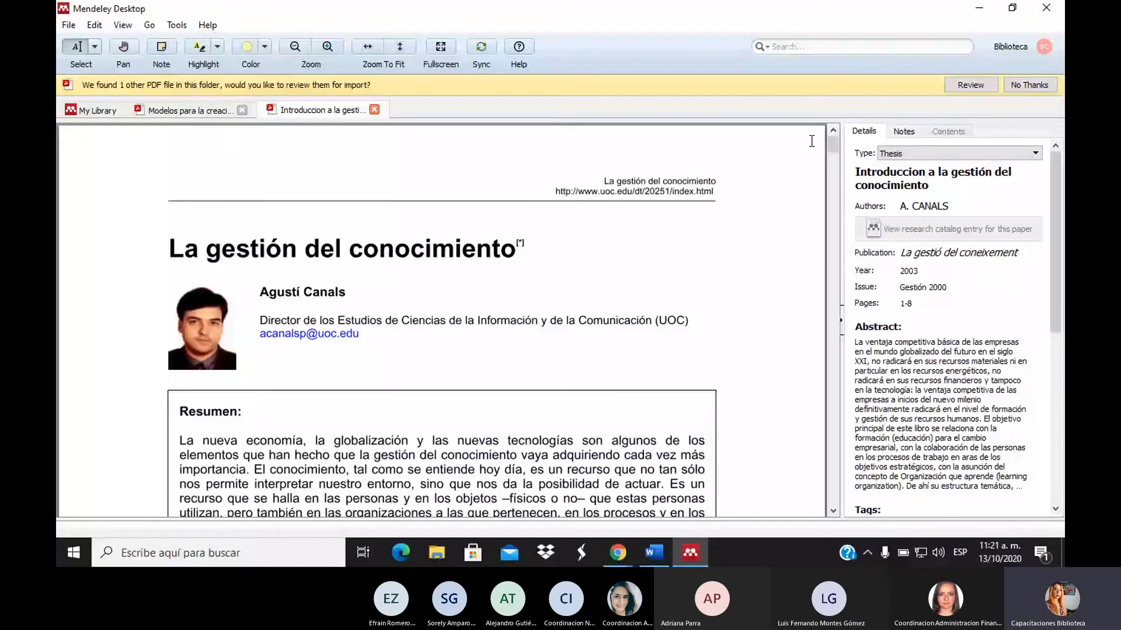
Step: Copy the formatted citation of "Modelos para la creación y gestión del conocimiento" from the library, paste it below the references in Word, and return to Mendeley
{"action": "left_click", "coordinate": [93, 110]}
{"action": "right_click", "coordinate": [367, 200]}
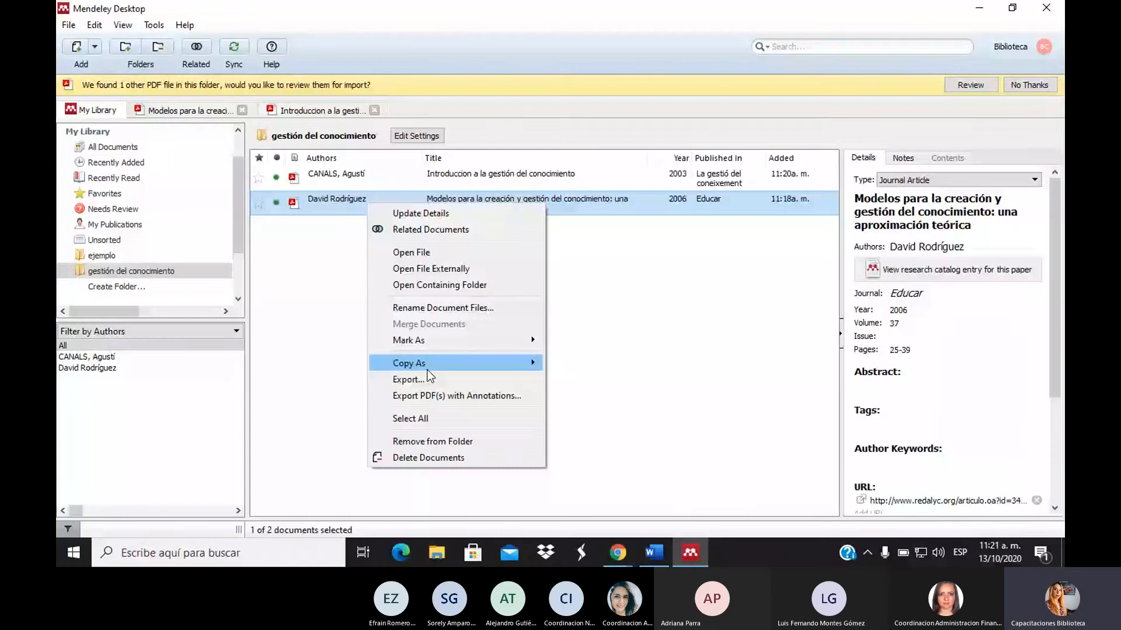
{"action": "key", "text": "alt+Tab"}
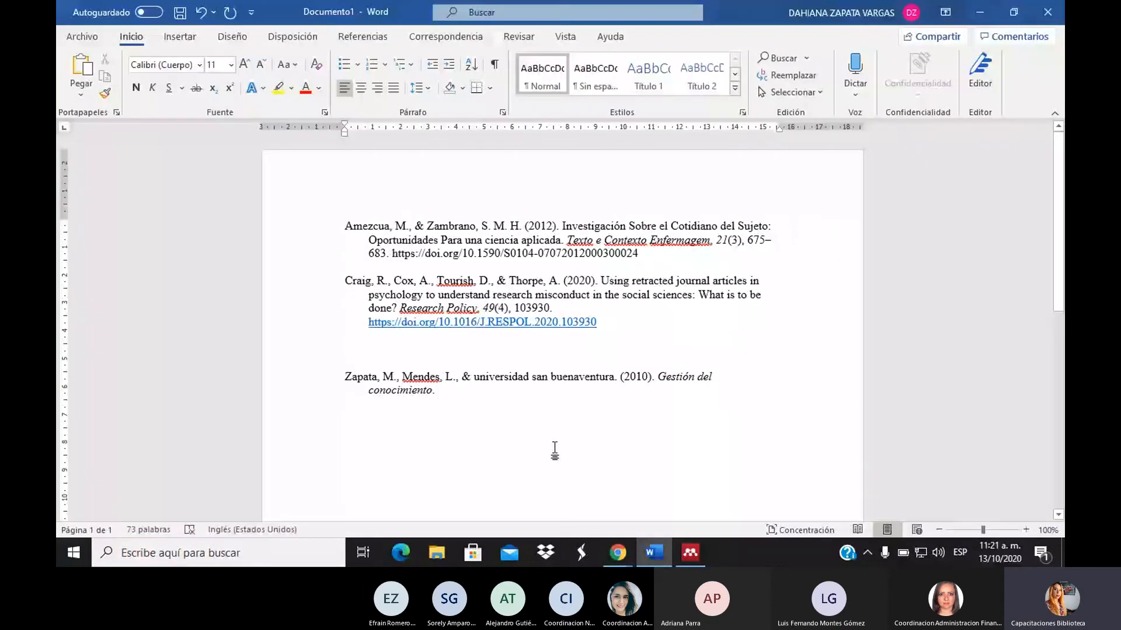
{"action": "key", "text": "alt+Tab"}
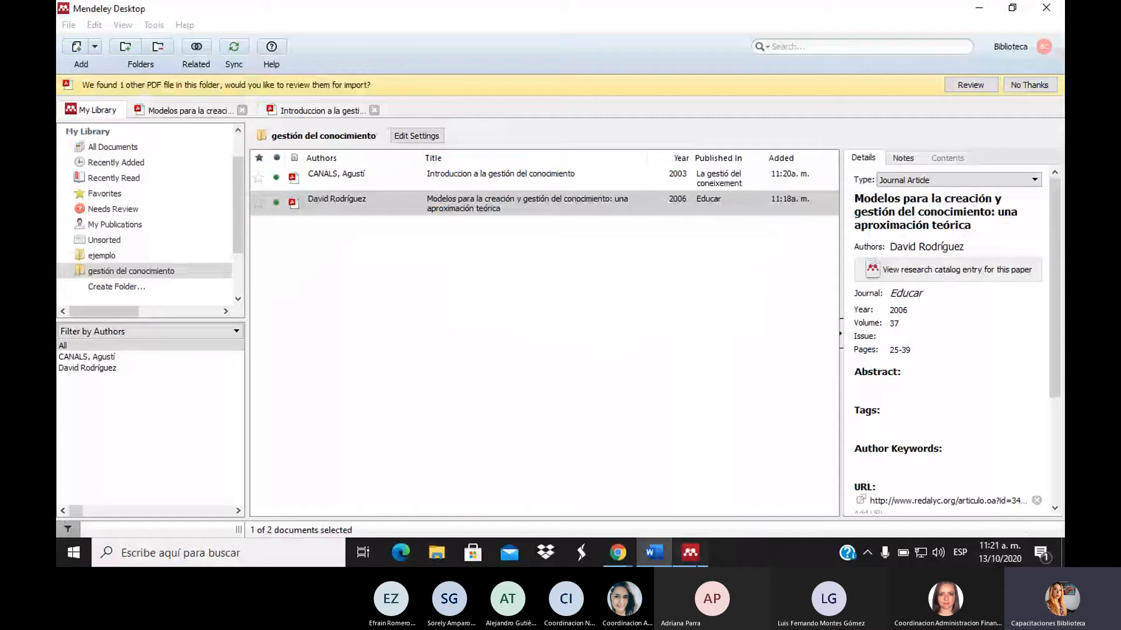
Step: Copy the formatted citation of "Introduccion a la gestión del conocimiento" and paste it as the last reference in the Word document
{"action": "left_click", "coordinate": [500, 176]}
{"action": "left_click", "coordinate": [654, 552]}
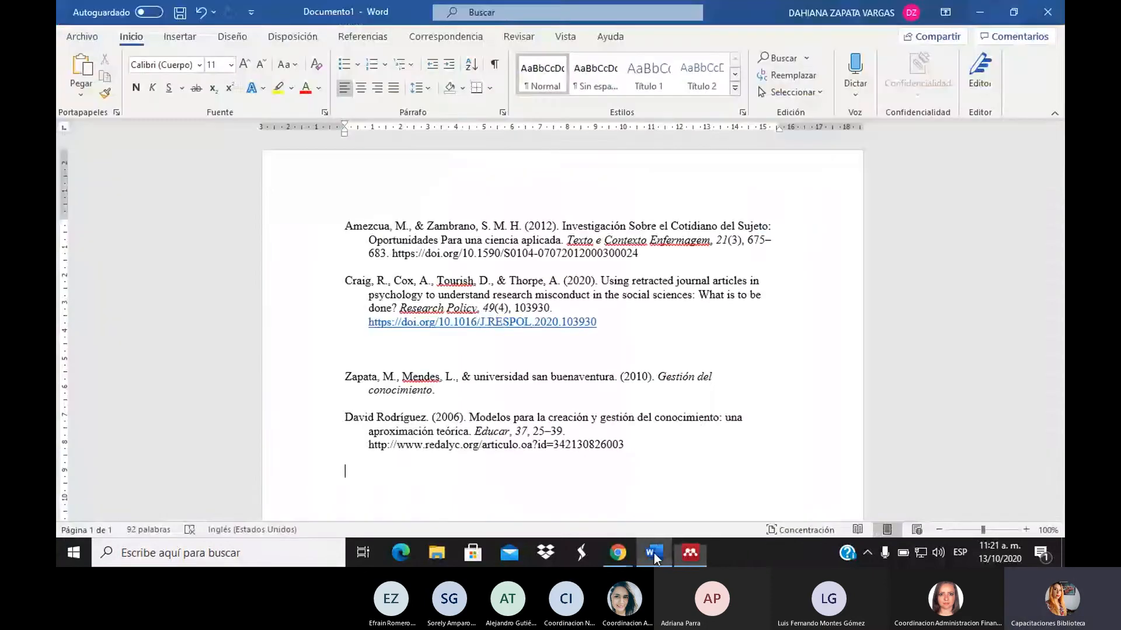
{"action": "type", "text": "CANALS, A. (2003). Introduccion a la gestión del conocimiento. In La gestió del coneixement (Issue Gestión 2000)."}
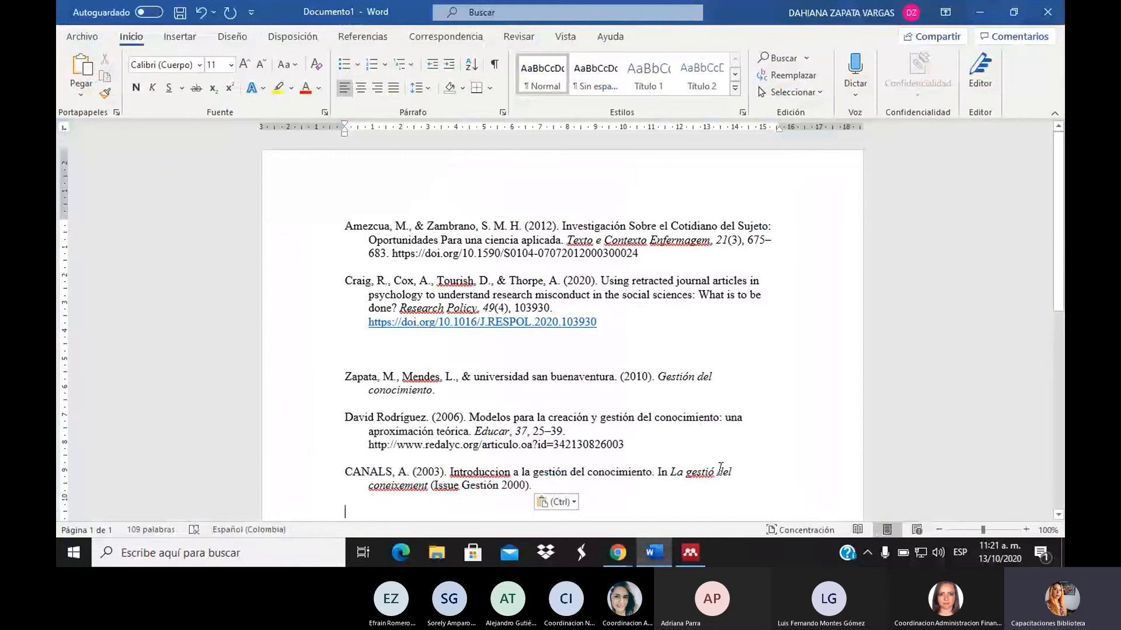
{"action": "scroll", "coordinate": [726, 375], "scroll_direction": "down", "scroll_amount": 3}
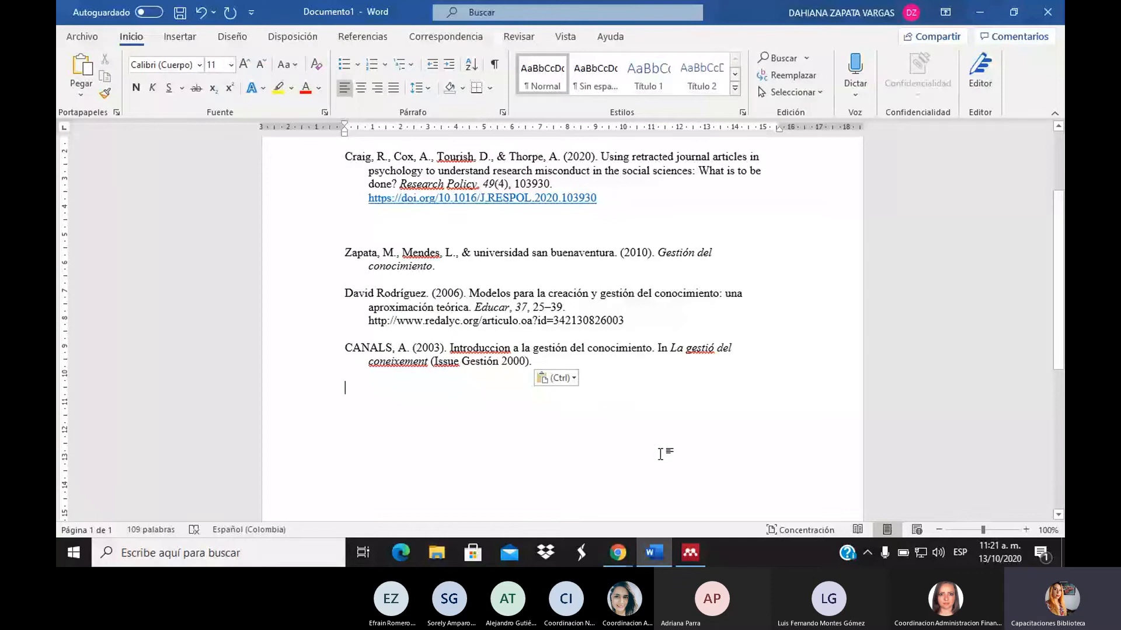
Step: Switch back to Mendeley Desktop and view the options for adding documents, including Add Entry Manually
{"action": "left_click", "coordinate": [690, 552]}
{"action": "left_click", "coordinate": [94, 46]}
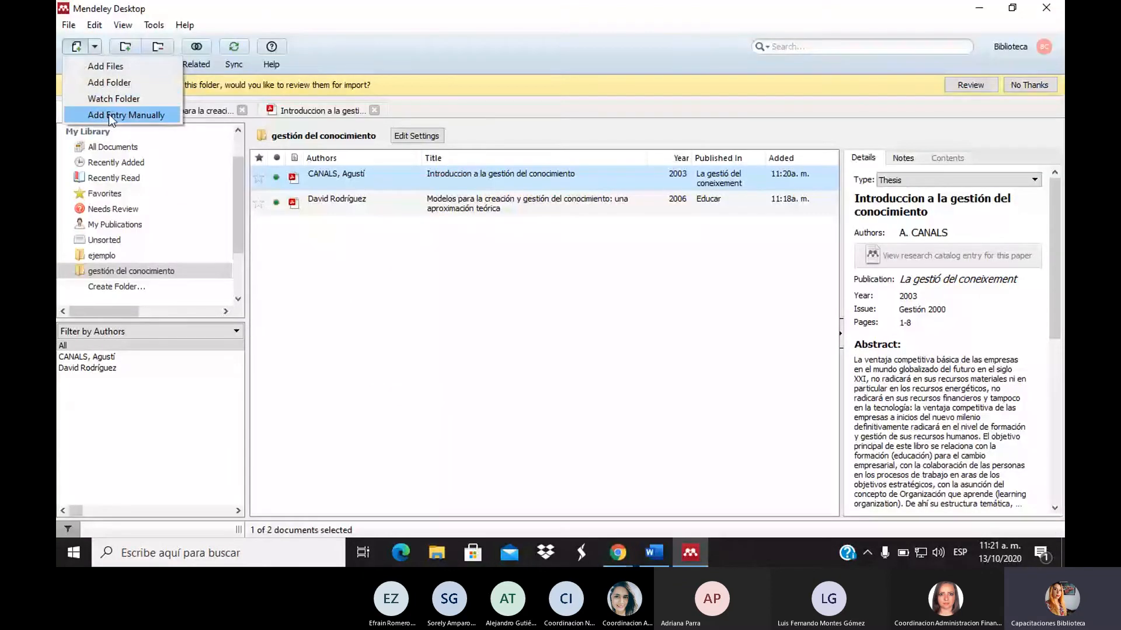
{"action": "left_click", "coordinate": [72, 47]}
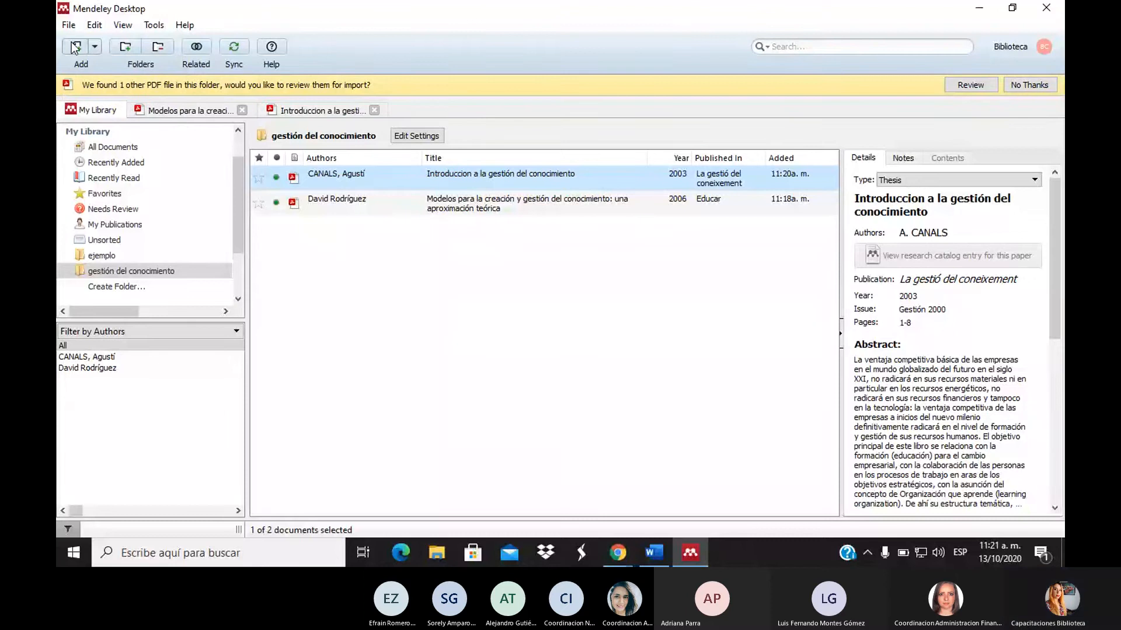
{"action": "left_click", "coordinate": [79, 51]}
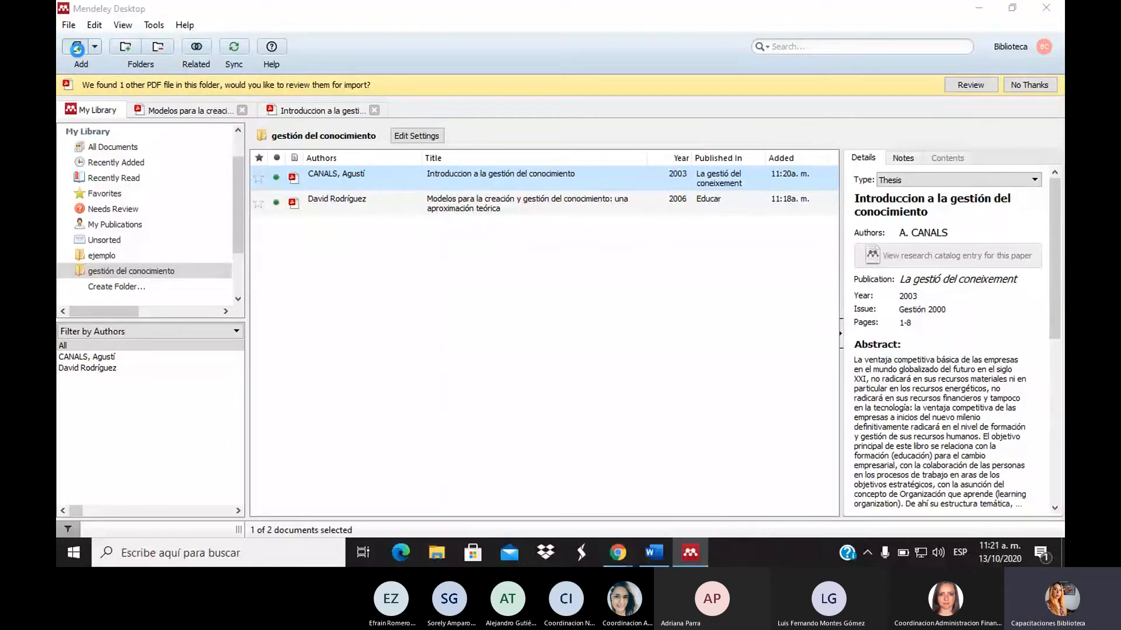
{"action": "left_click", "coordinate": [540, 29]}
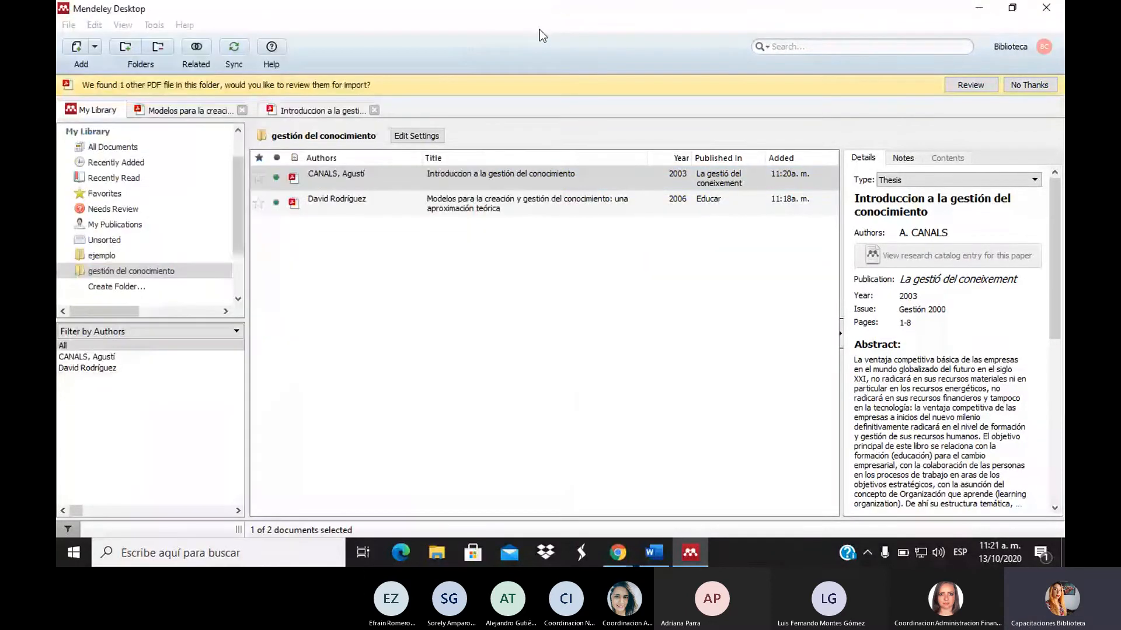
{"action": "left_click", "coordinate": [485, 309]}
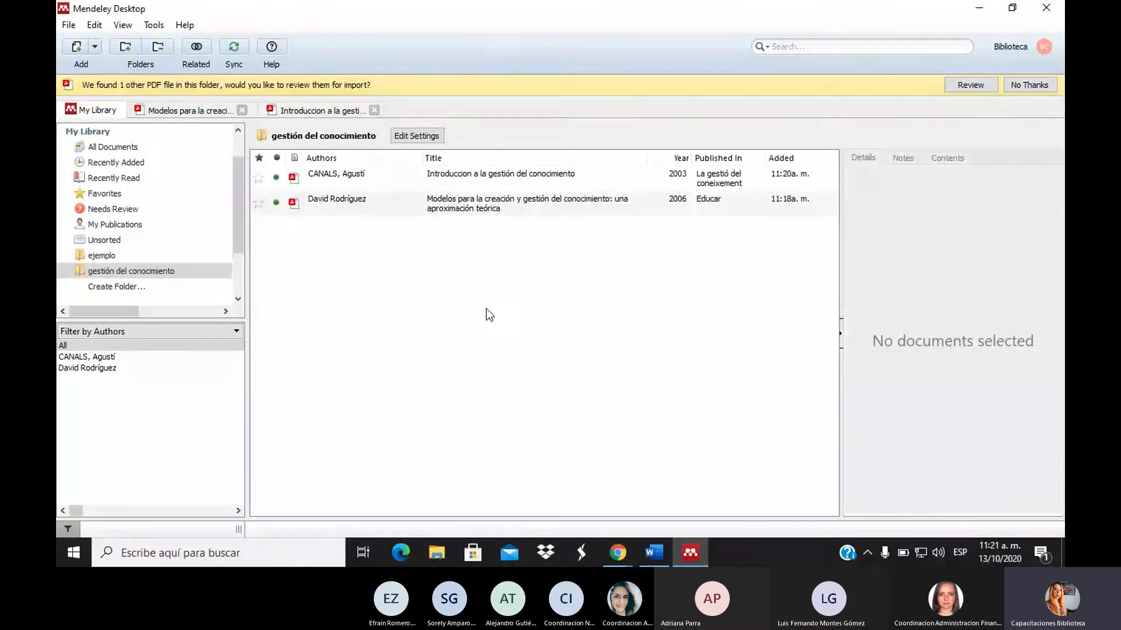
Step: Open the Mendeley Web Importer installation page from Mendeley Desktop and look through its introduction
{"action": "left_click", "coordinate": [154, 25]}
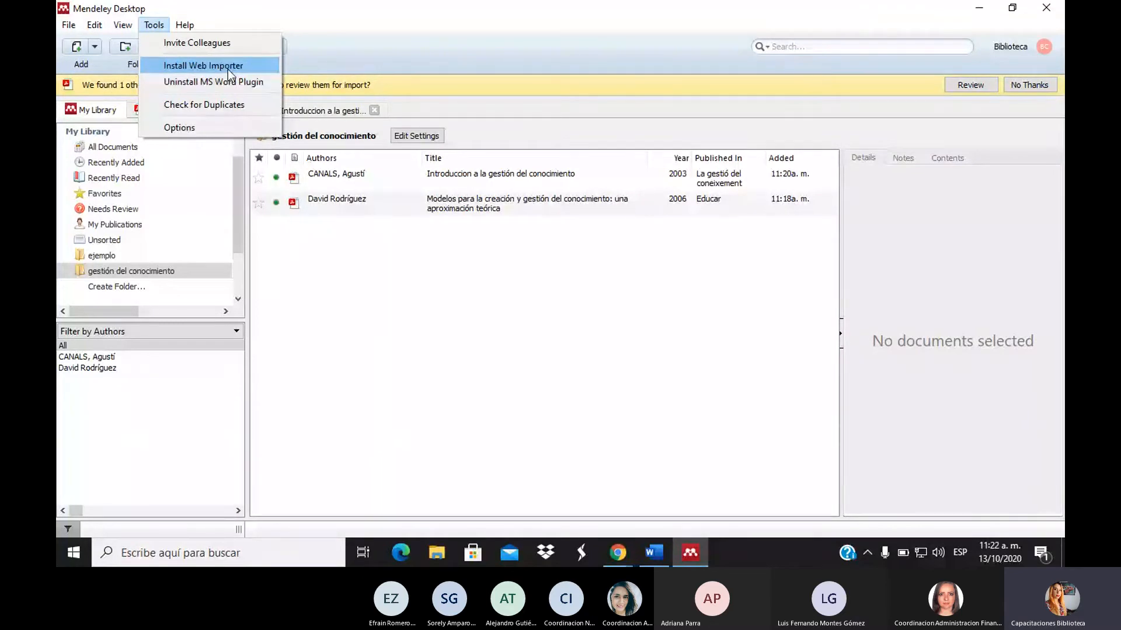
{"action": "left_click", "coordinate": [270, 64]}
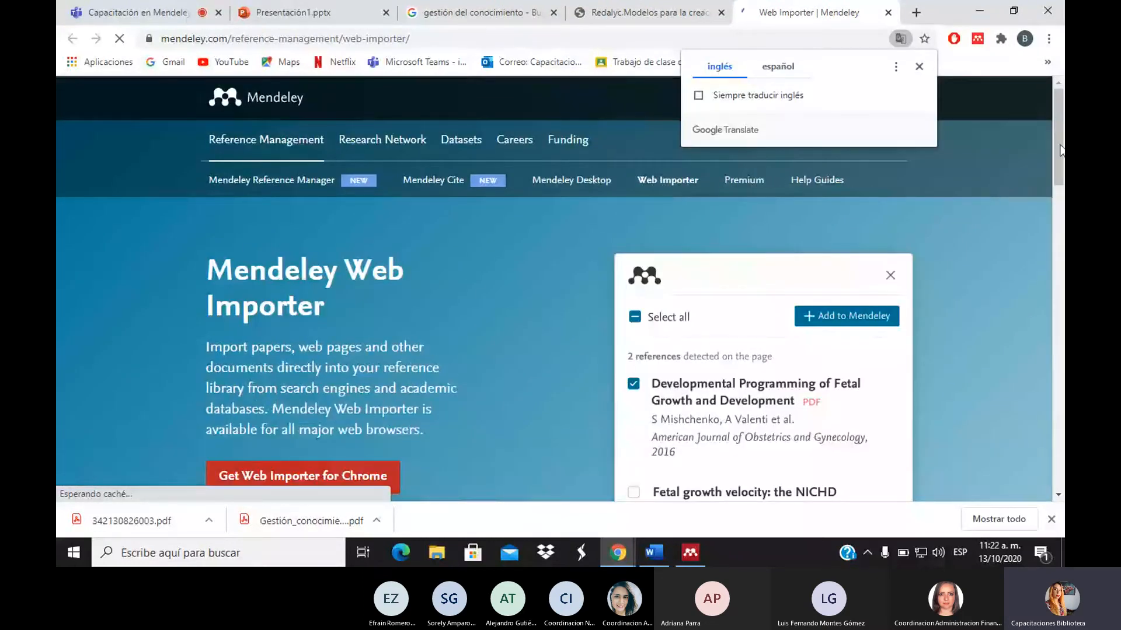
{"action": "left_click_drag", "start_coordinate": [1059, 145], "coordinate": [1059, 170]}
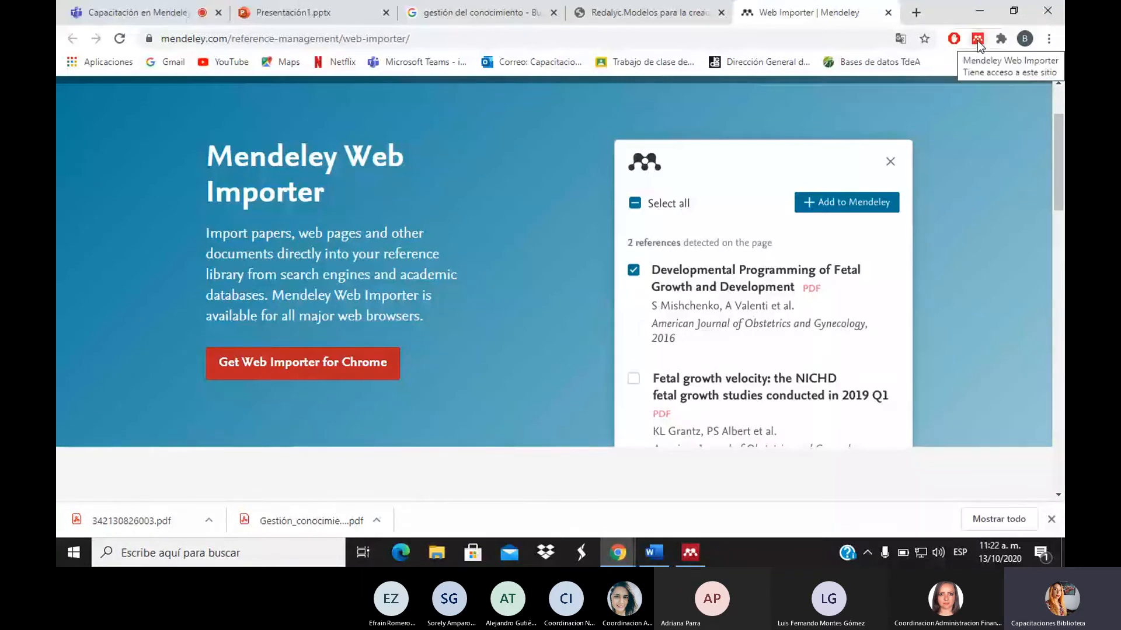
Step: Return the Redalyc tab to the Google Scholar results, and view the Wikipedia article listed in the Google search for "gestión del conocimiento"
{"action": "left_click", "coordinate": [657, 7]}
{"action": "left_click", "coordinate": [64, 44]}
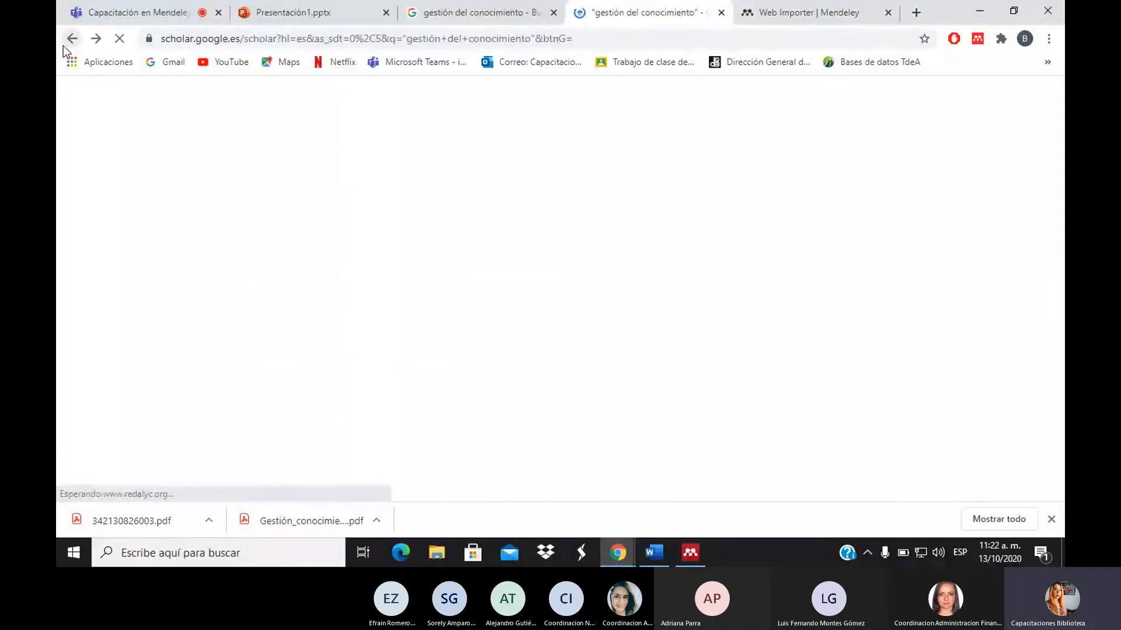
{"action": "left_click", "coordinate": [528, 2]}
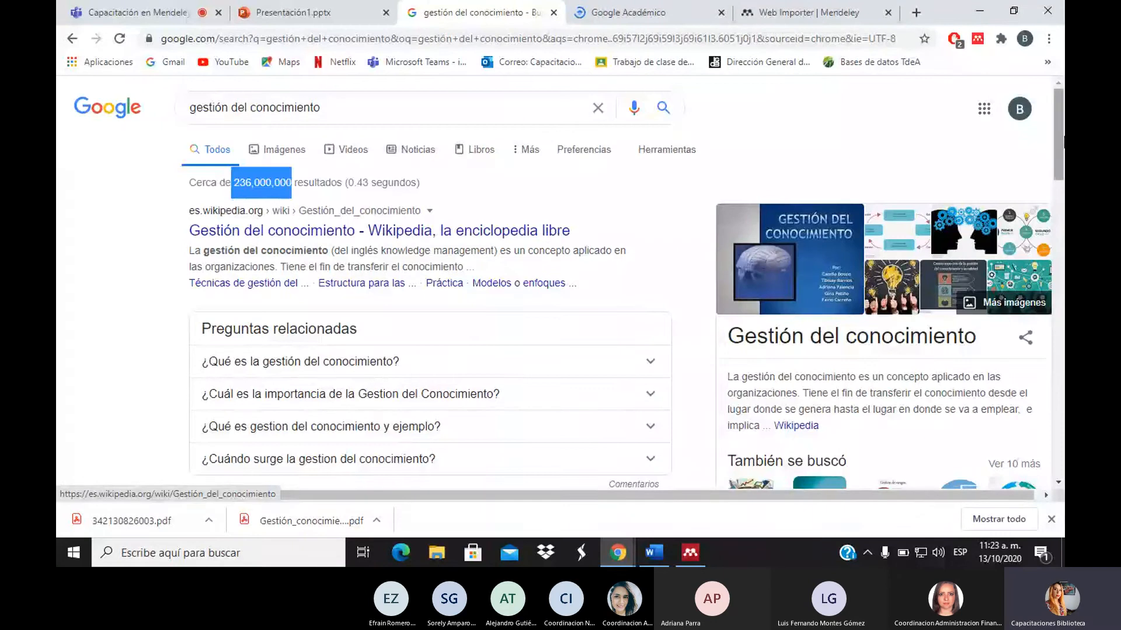
{"action": "left_click", "coordinate": [420, 238]}
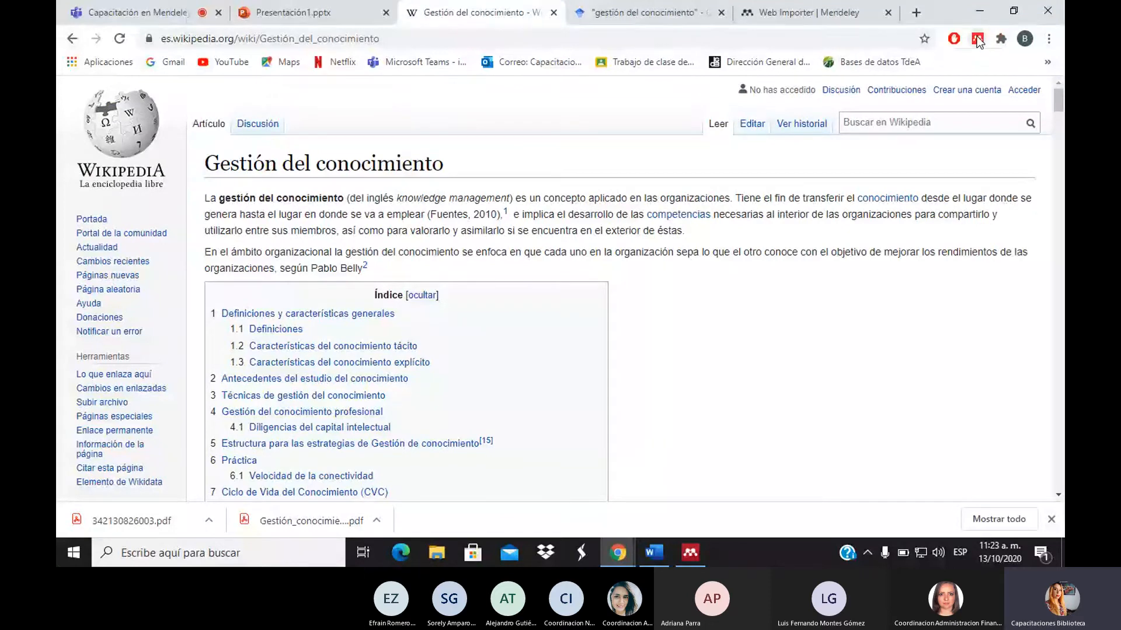
{"action": "left_click", "coordinate": [70, 39]}
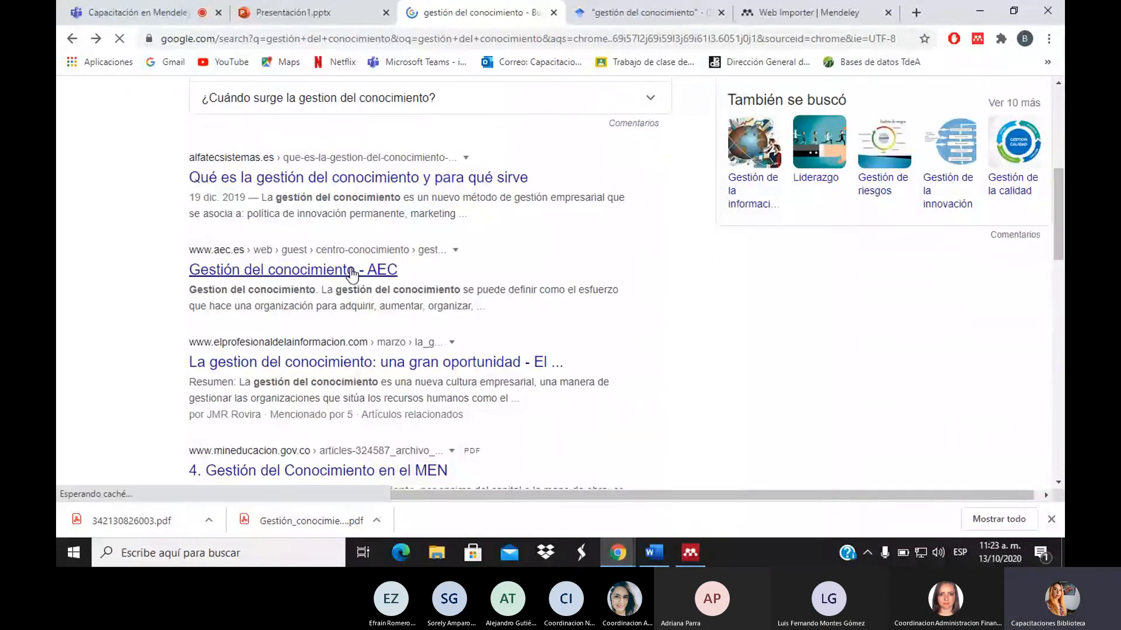
Step: Open the "Gestión del conocimiento - AEC" search result and launch the Mendeley Web Importer on that page
{"action": "left_click", "coordinate": [351, 271]}
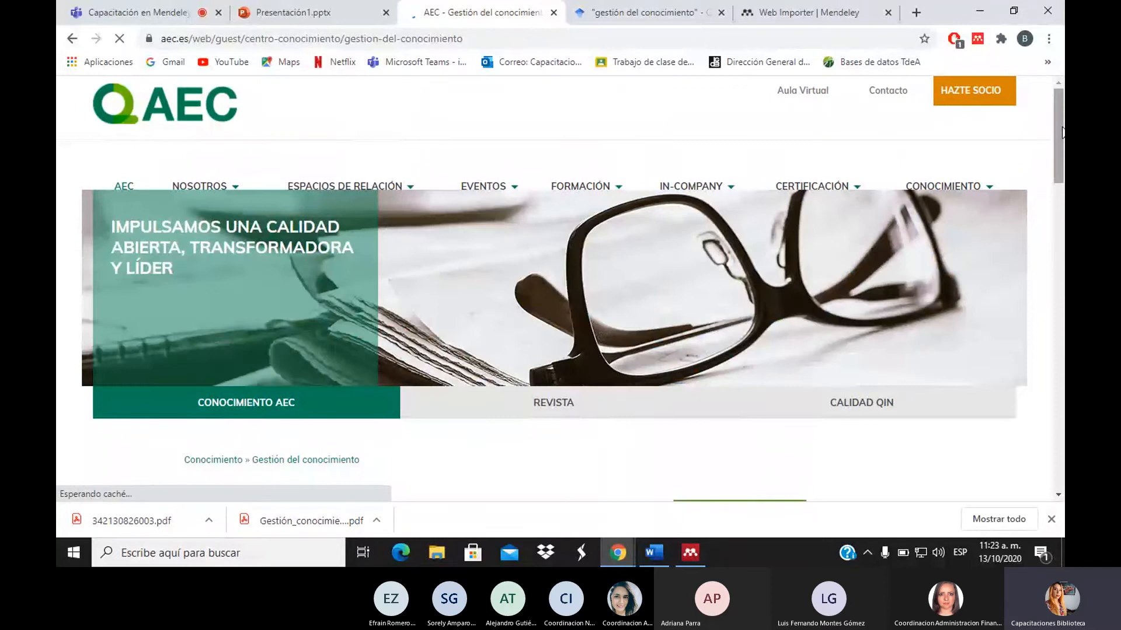
{"action": "left_click_drag", "start_coordinate": [1061, 131], "coordinate": [1050, 108]}
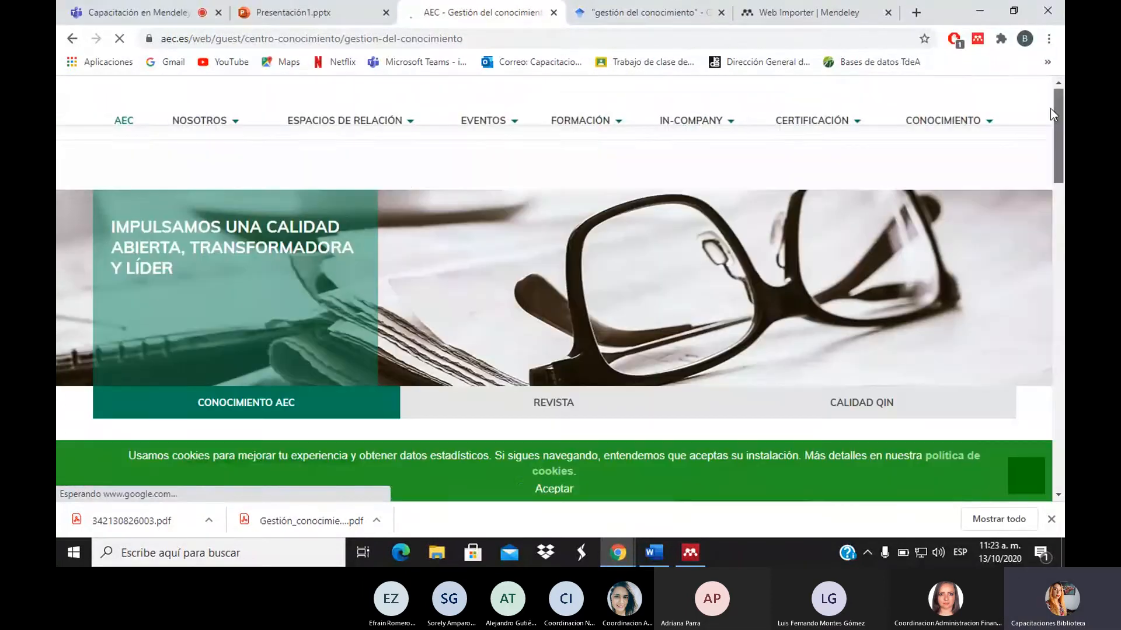
{"action": "left_click", "coordinate": [978, 41]}
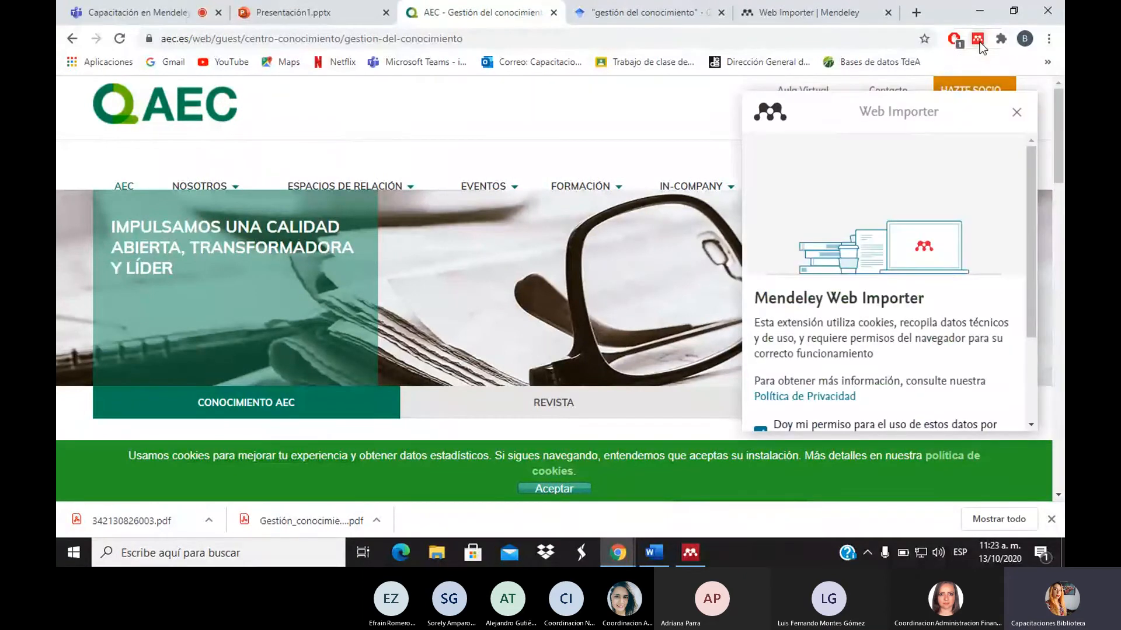
Step: Try to sign in to Mendeley Web Importer by entering the account password in the Elsevier sign-in window
{"action": "left_click_drag", "start_coordinate": [1029, 201], "coordinate": [1041, 290]}
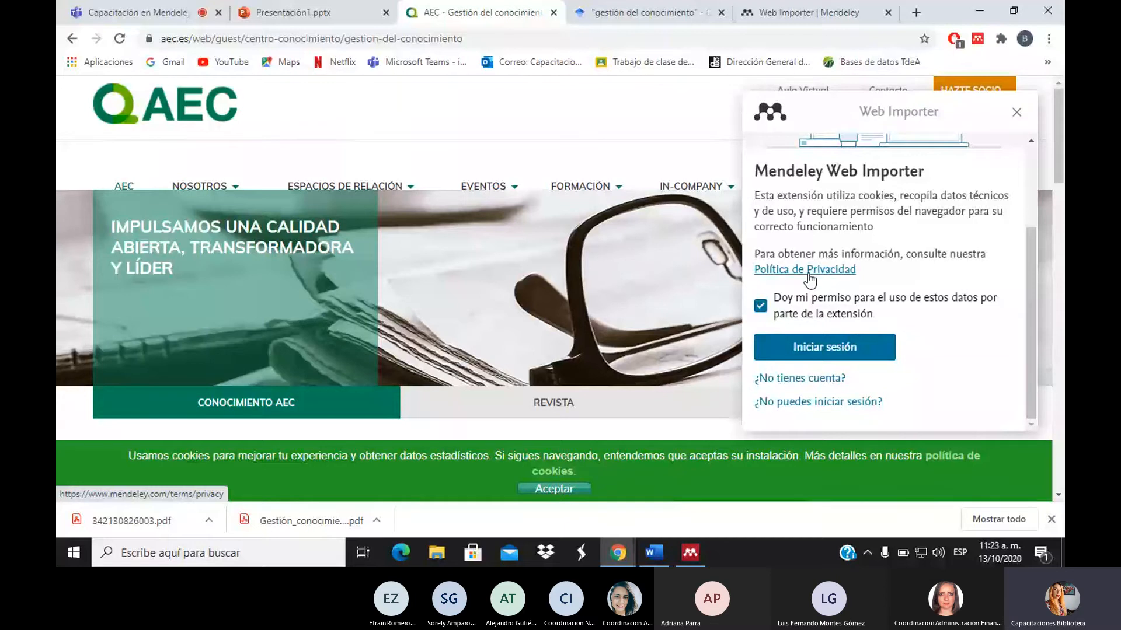
{"action": "left_click", "coordinate": [836, 350]}
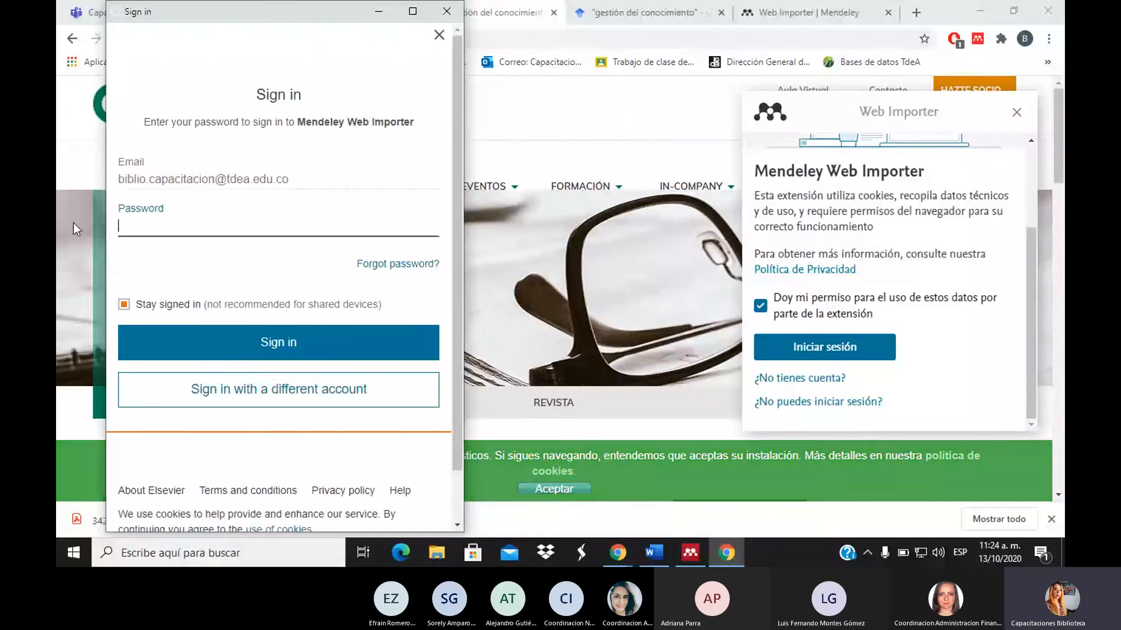
{"action": "type", "text": "••••••••"}
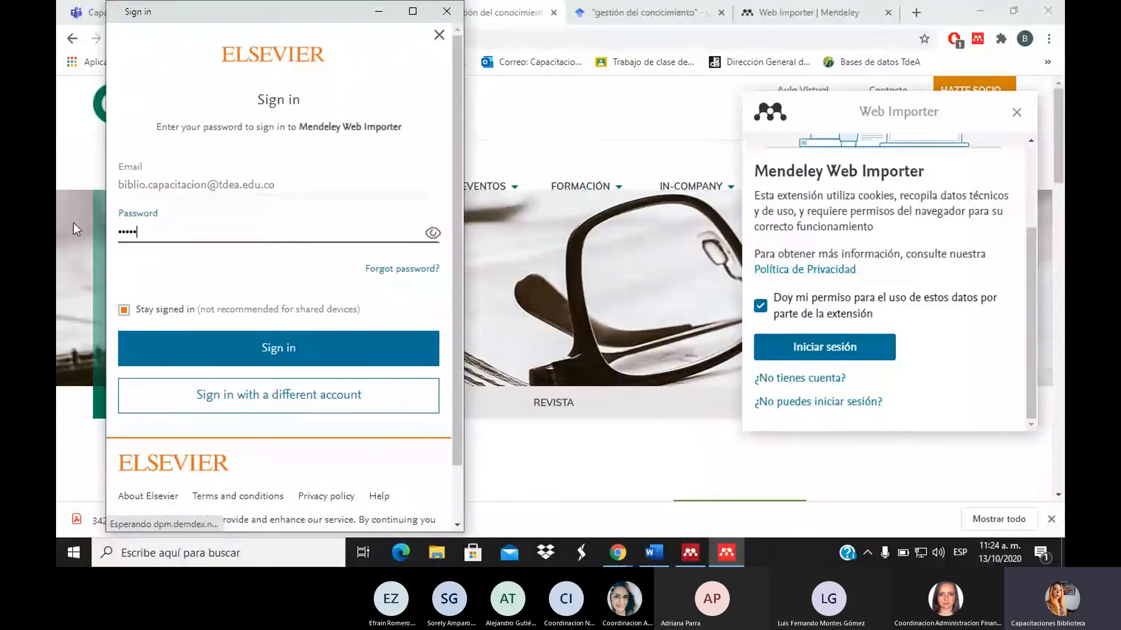
{"action": "key", "text": "BackSpace"}
{"action": "key", "text": "BackSpace"}
{"action": "key", "text": "BackSpace"}
{"action": "key", "text": "BackSpace"}
{"action": "key", "text": "BackSpace"}
{"action": "key", "text": "BackSpace"}
{"action": "key", "text": "BackSpace"}
{"action": "key", "text": "BackSpace"}
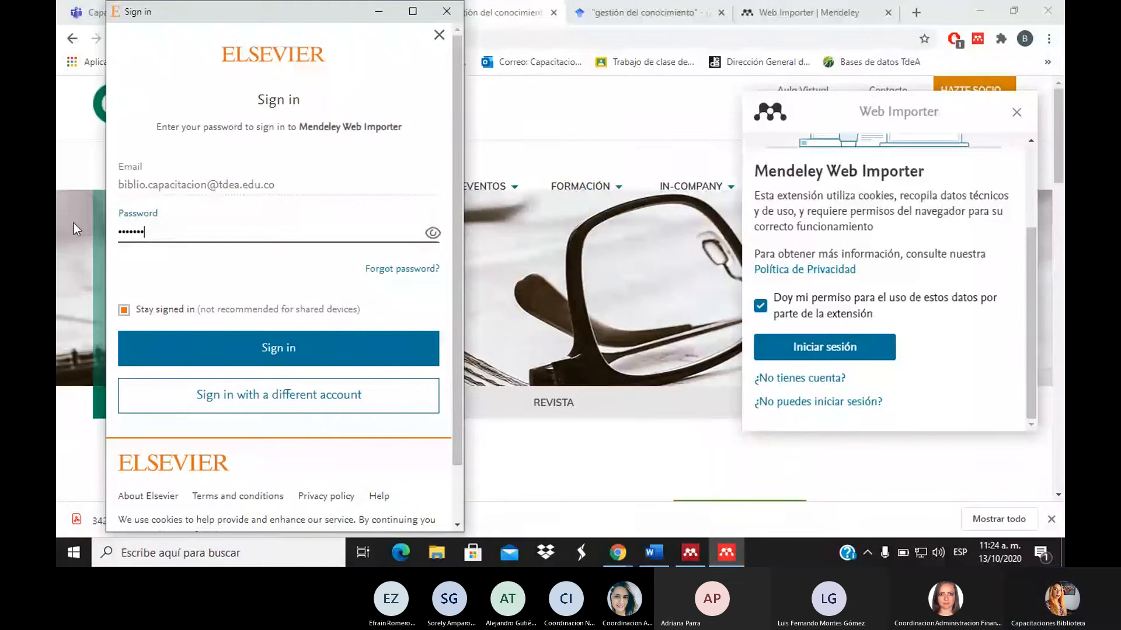
{"action": "type", "text": "••••"}
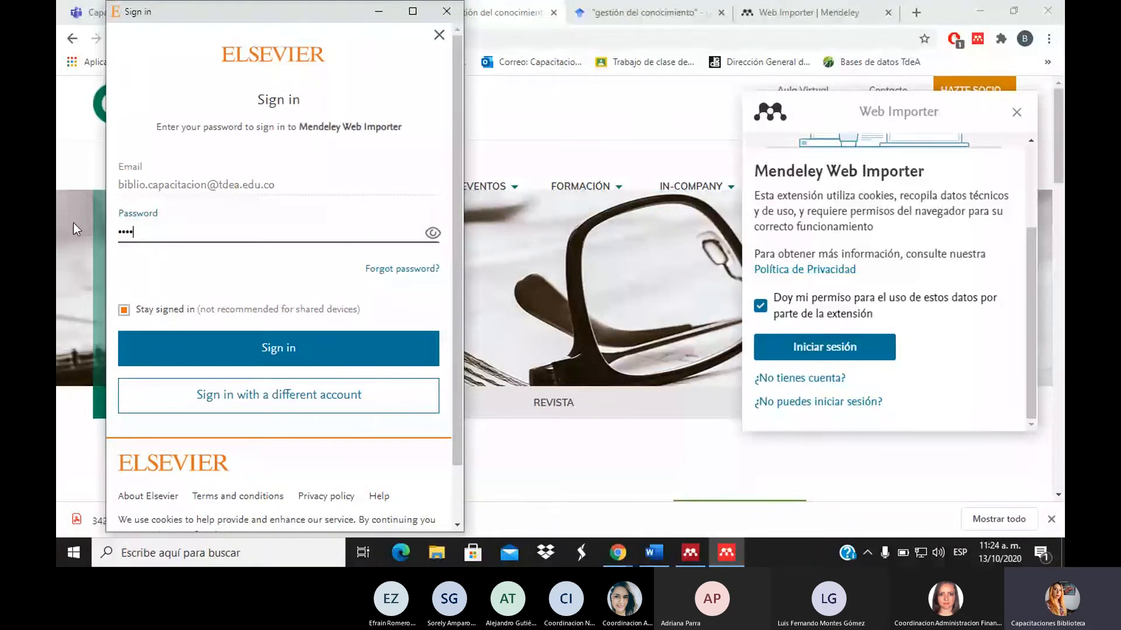
{"action": "type", "text": "••••••••••"}
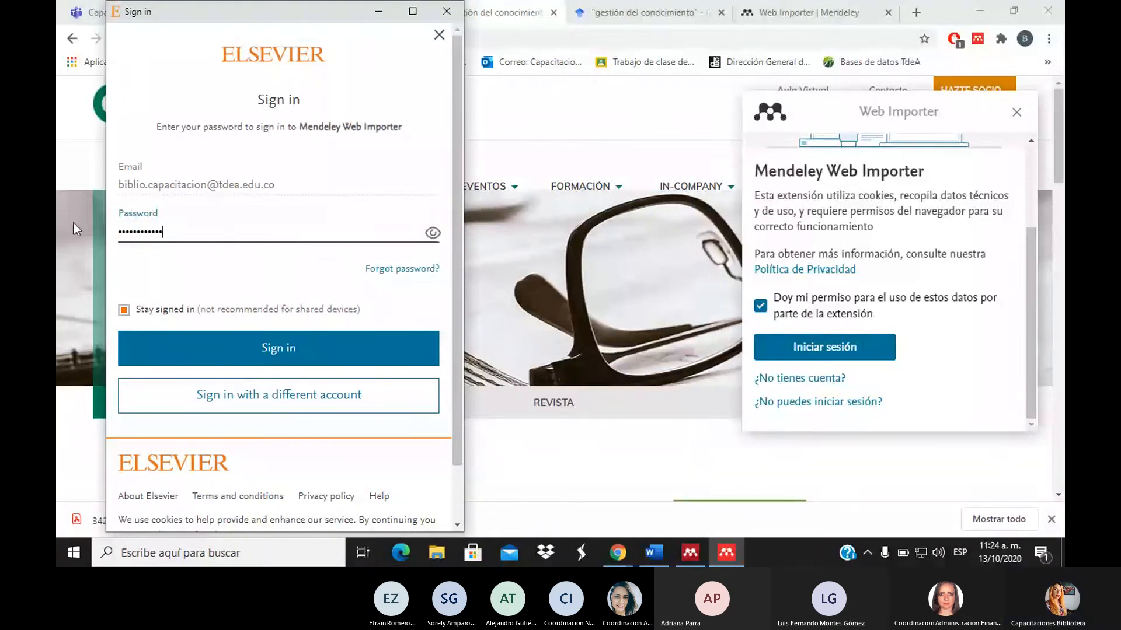
{"action": "key", "text": "Return"}
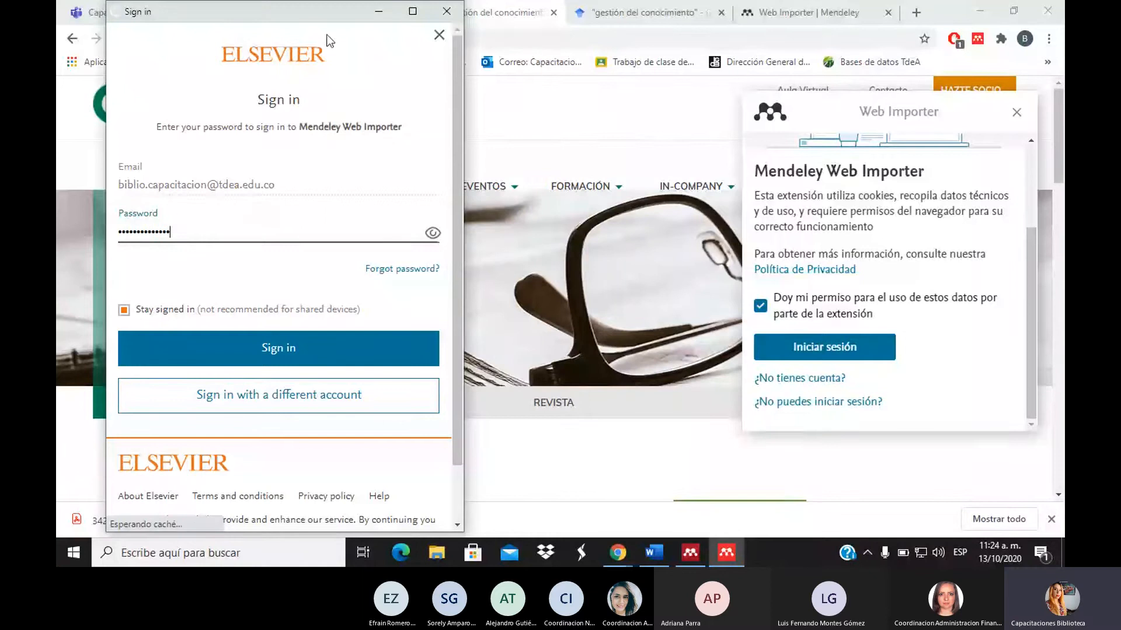
{"action": "left_click", "coordinate": [278, 335]}
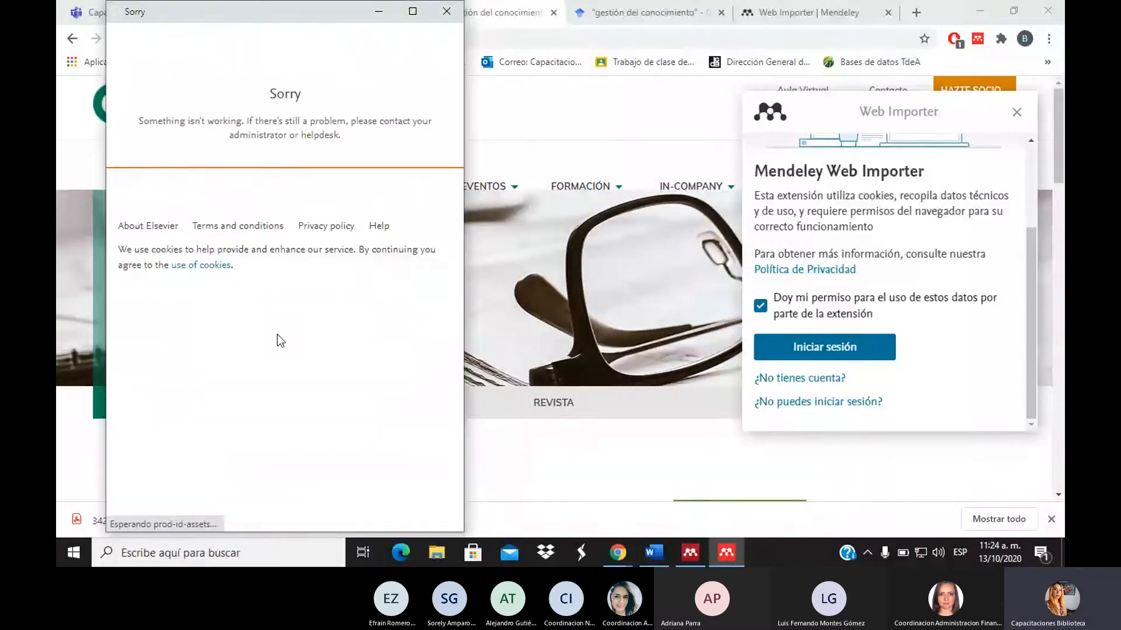
Step: Close the sign-in window and the importer, and restart the Web Importer sign-in on the AEC page
{"action": "left_click", "coordinate": [457, 16]}
{"action": "left_click", "coordinate": [1016, 112]}
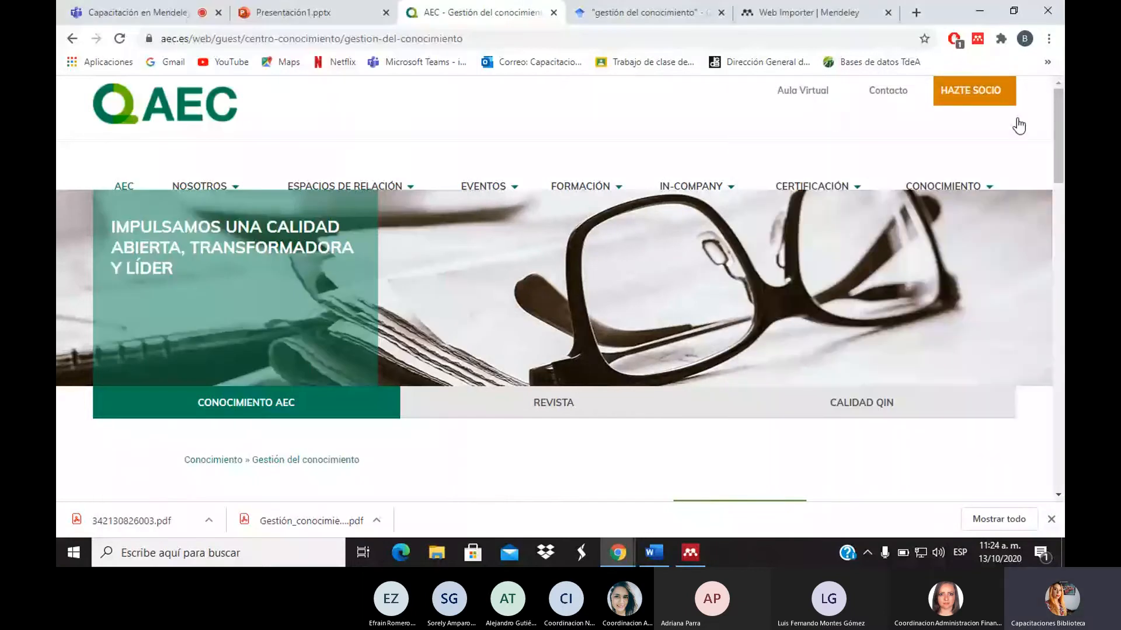
{"action": "left_click", "coordinate": [978, 40]}
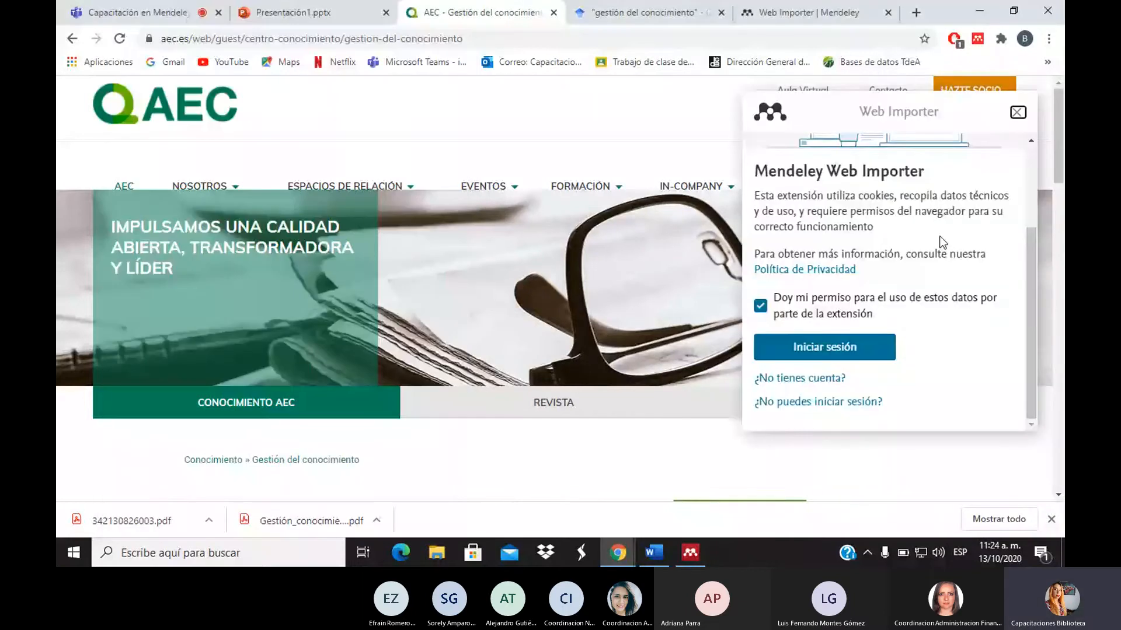
{"action": "left_click", "coordinate": [845, 354]}
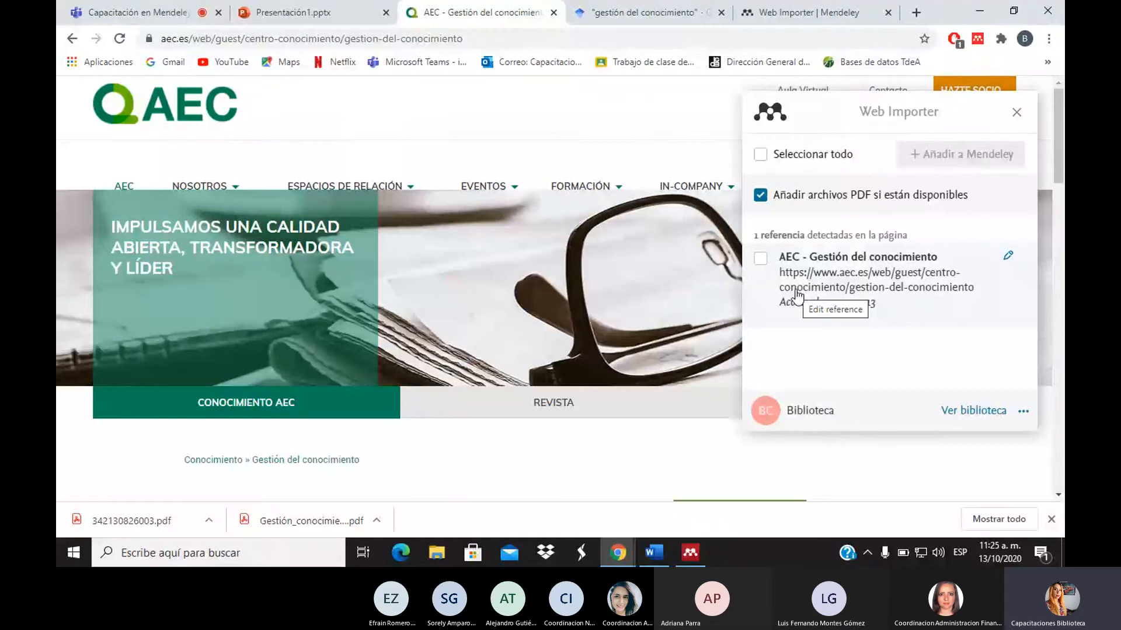
Step: Add the detected reference "AEC - Gestión del conocimiento" to the Mendeley library and close the Web Importer
{"action": "left_click", "coordinate": [761, 262]}
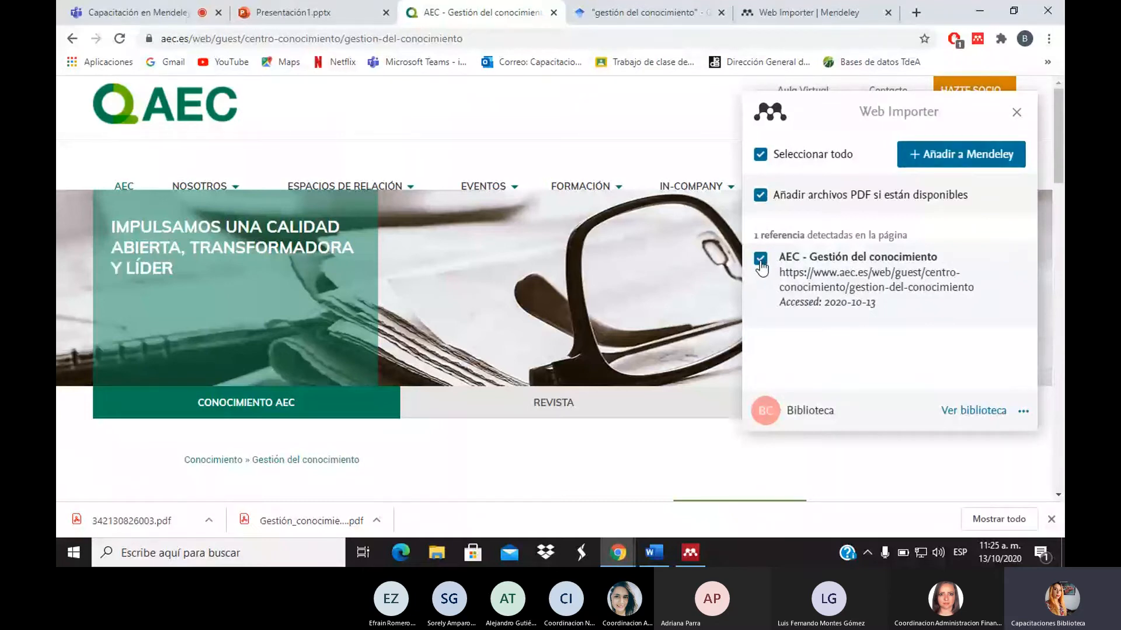
{"action": "left_click", "coordinate": [946, 157]}
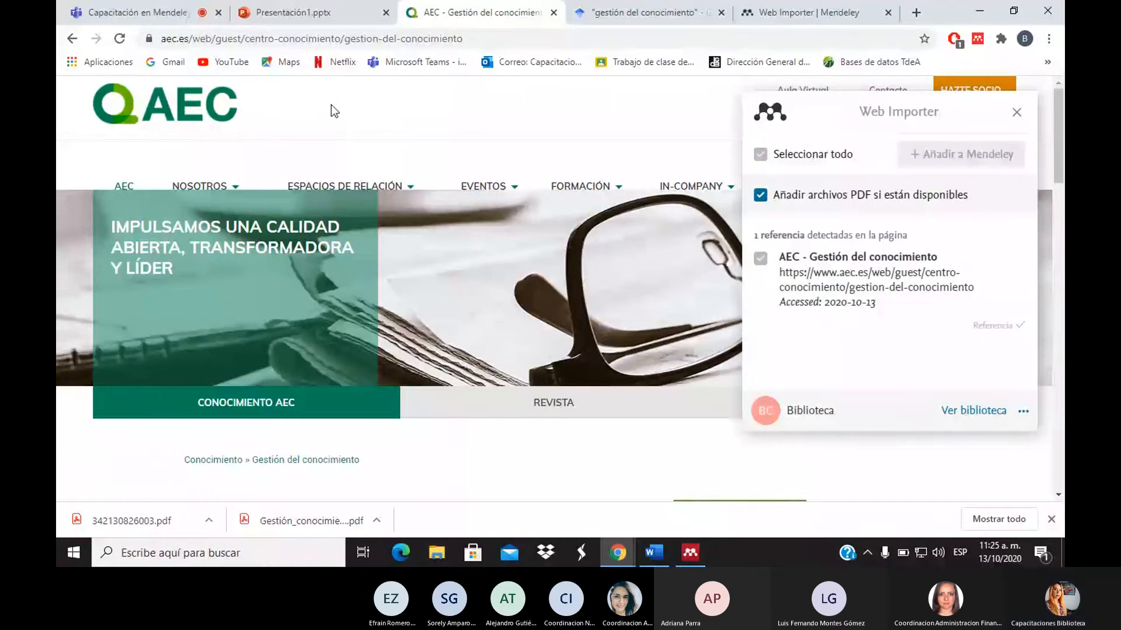
{"action": "left_click", "coordinate": [1015, 111]}
Step: Switch to the Microsoft Teams meeting, dismiss the browser's downloads bar and display the meeting's participant list
{"action": "left_click", "coordinate": [139, 7]}
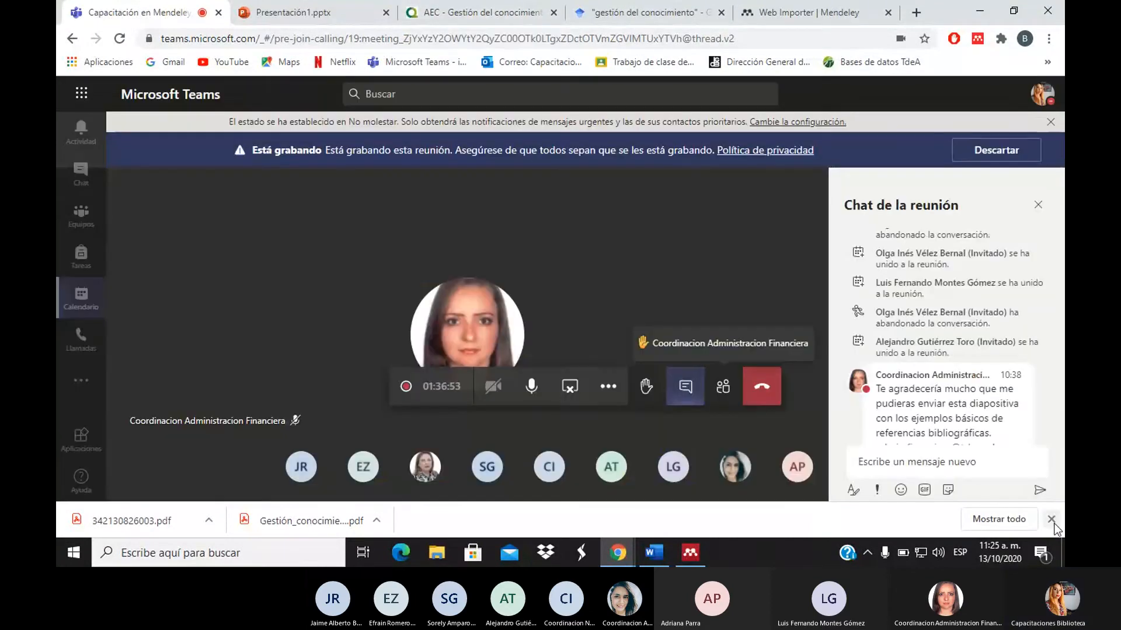
{"action": "left_click", "coordinate": [1051, 520]}
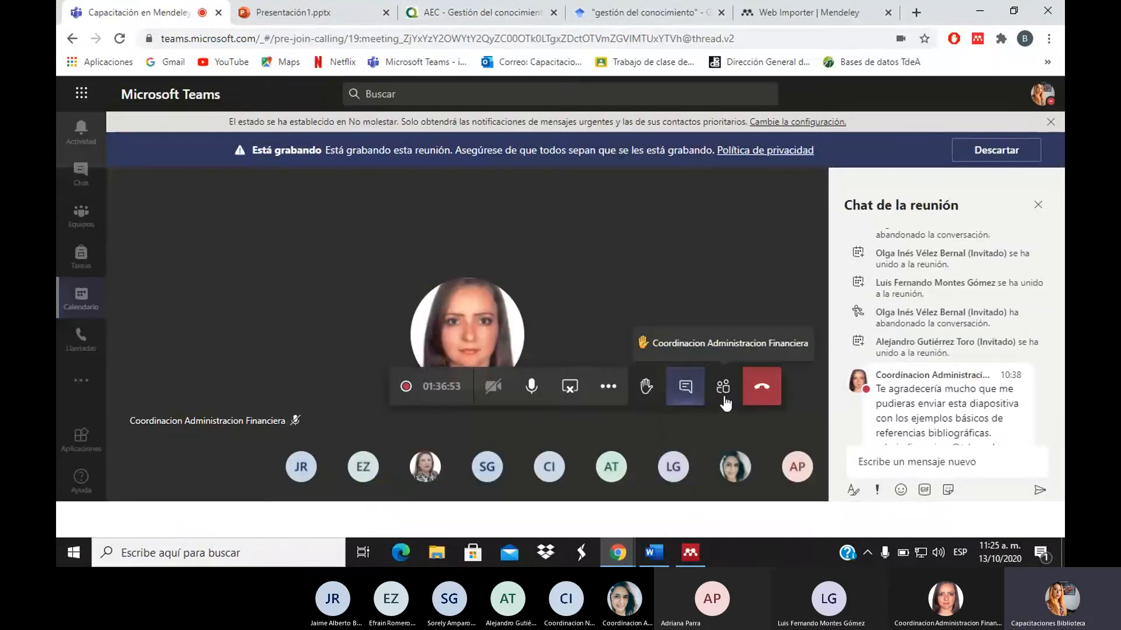
{"action": "left_click", "coordinate": [721, 425]}
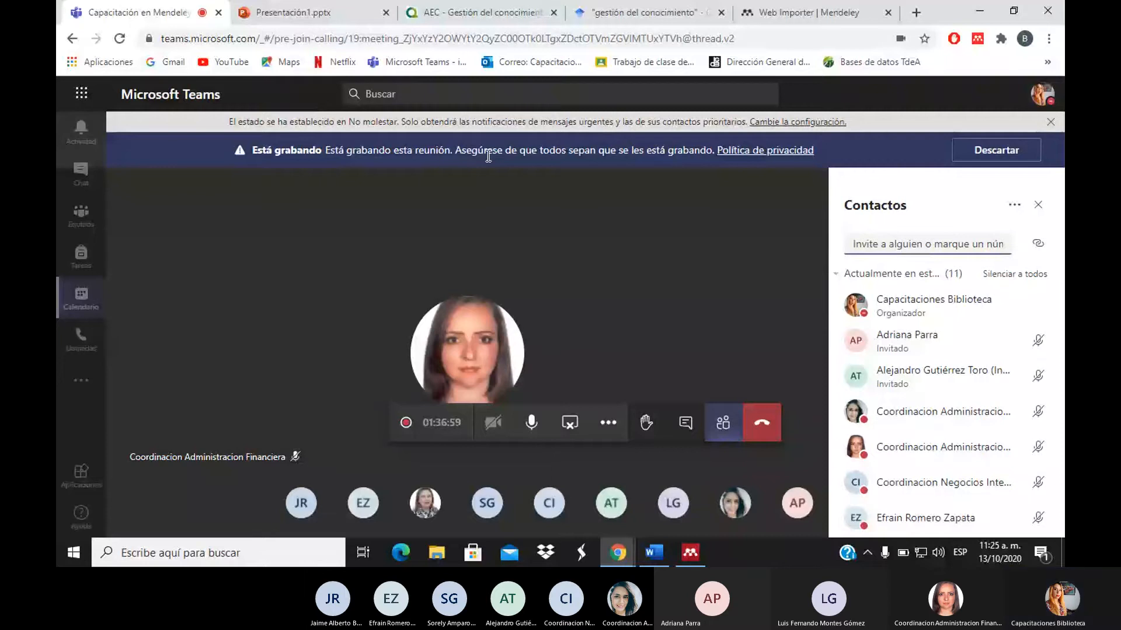
Step: Open the book "Gestión del conocimiento: del mito a la realidad" from the Google Scholar results and accept Google's cookie notice
{"action": "left_click", "coordinate": [670, 8]}
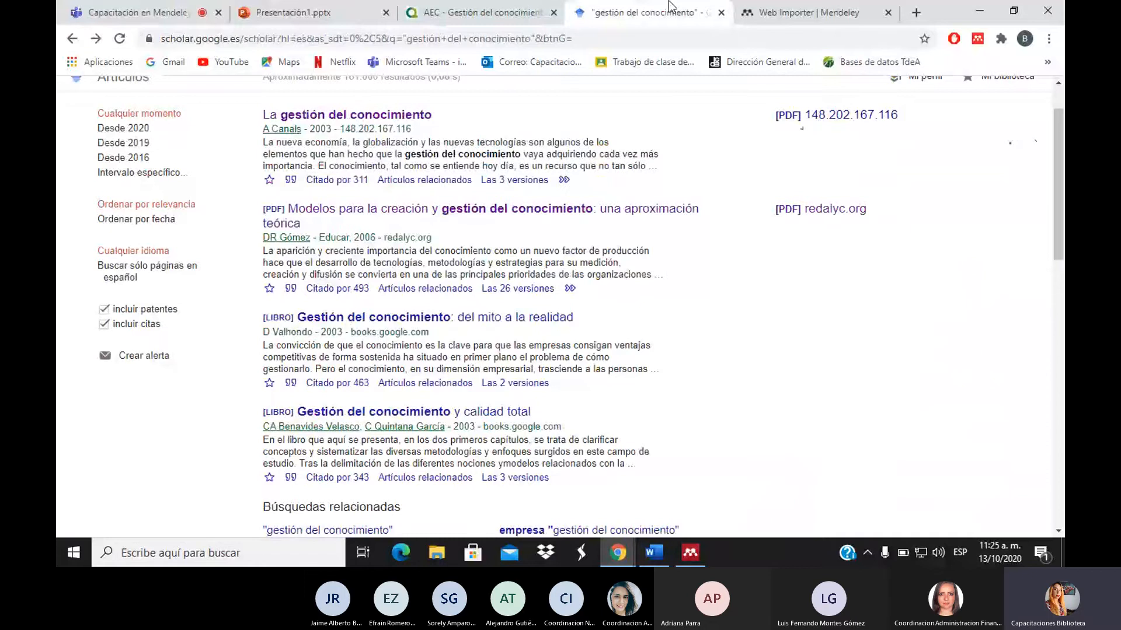
{"action": "scroll", "coordinate": [426, 356], "scroll_direction": "up", "scroll_amount": 1}
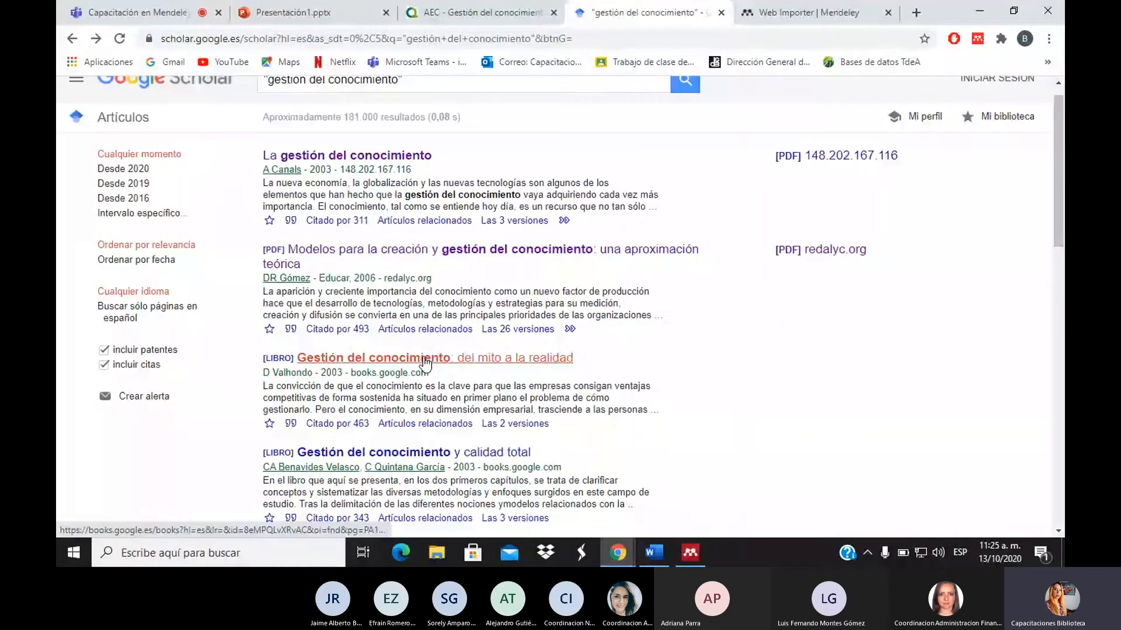
{"action": "left_click", "coordinate": [426, 363]}
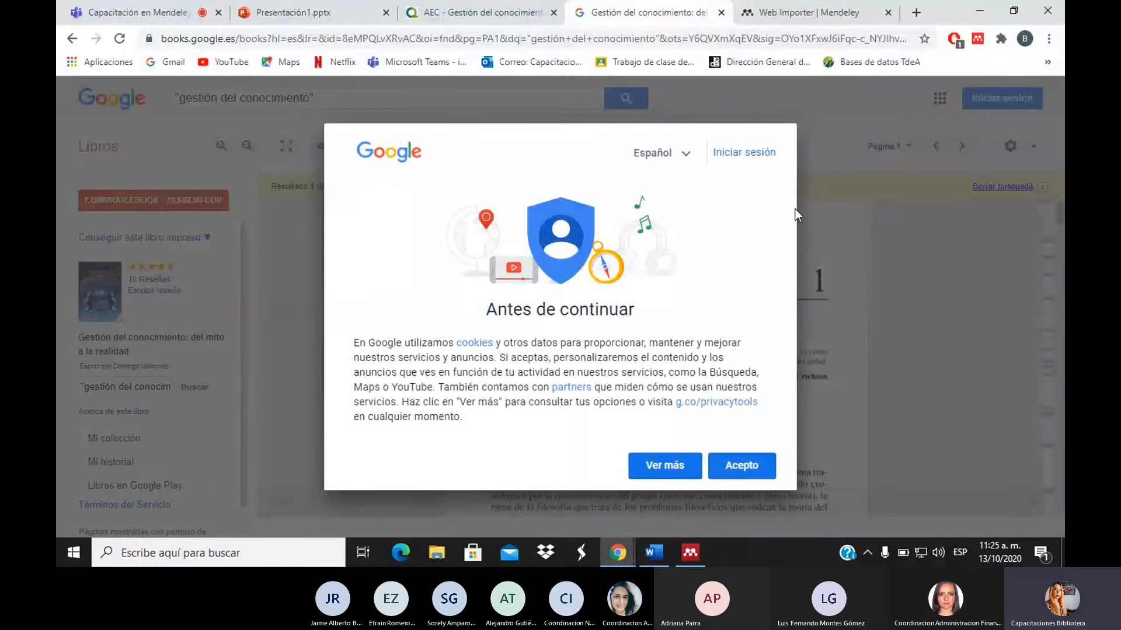
{"action": "left_click", "coordinate": [740, 469]}
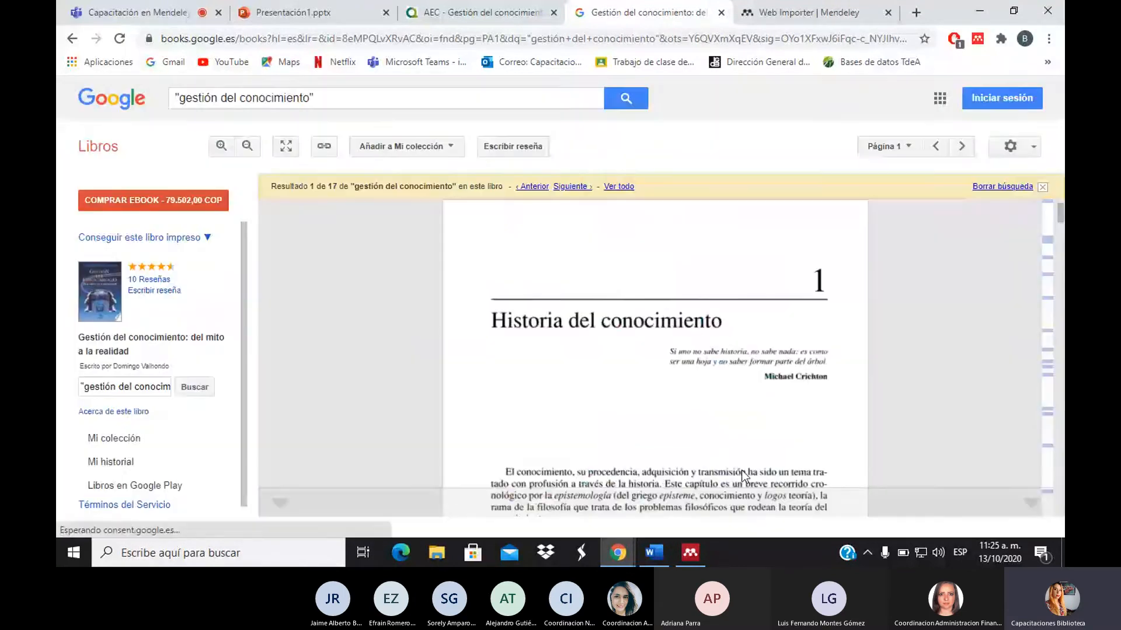
Step: Add the detected Google Books reference "Gestión del conocimiento: del mito a la realidad" to the Mendeley library with the Web Importer
{"action": "left_click", "coordinate": [977, 38]}
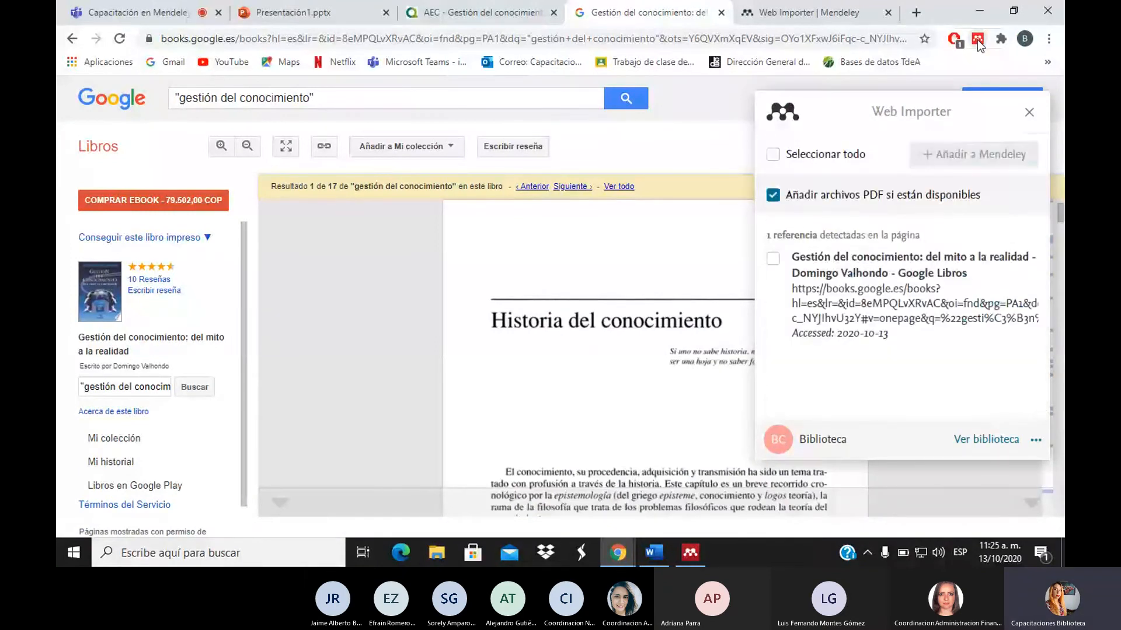
{"action": "left_click", "coordinate": [773, 259]}
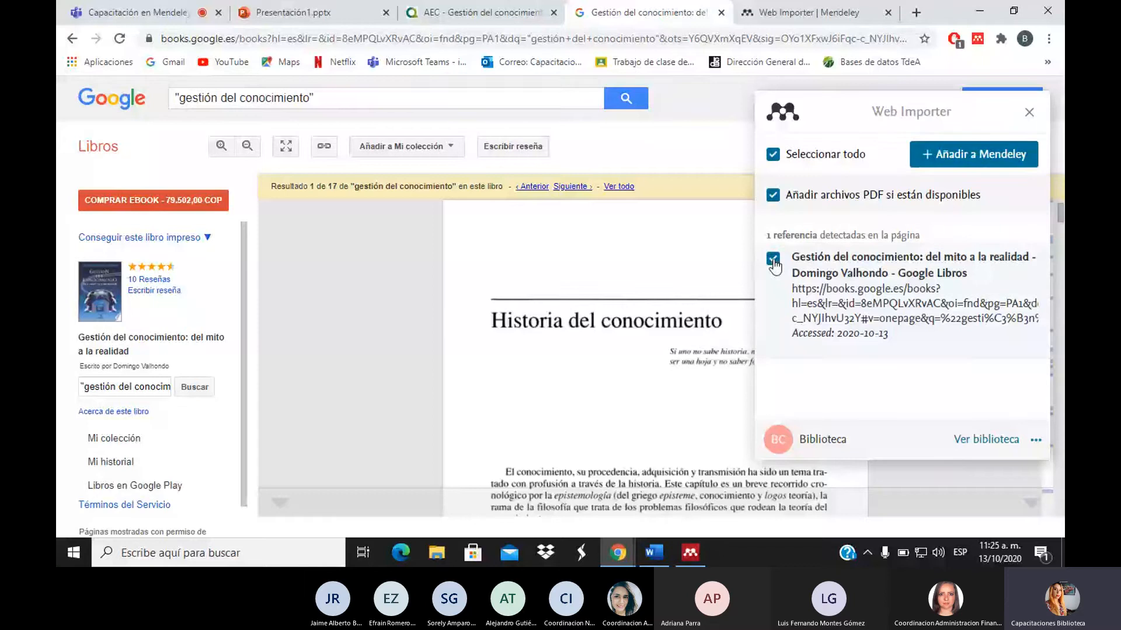
{"action": "left_click", "coordinate": [944, 155]}
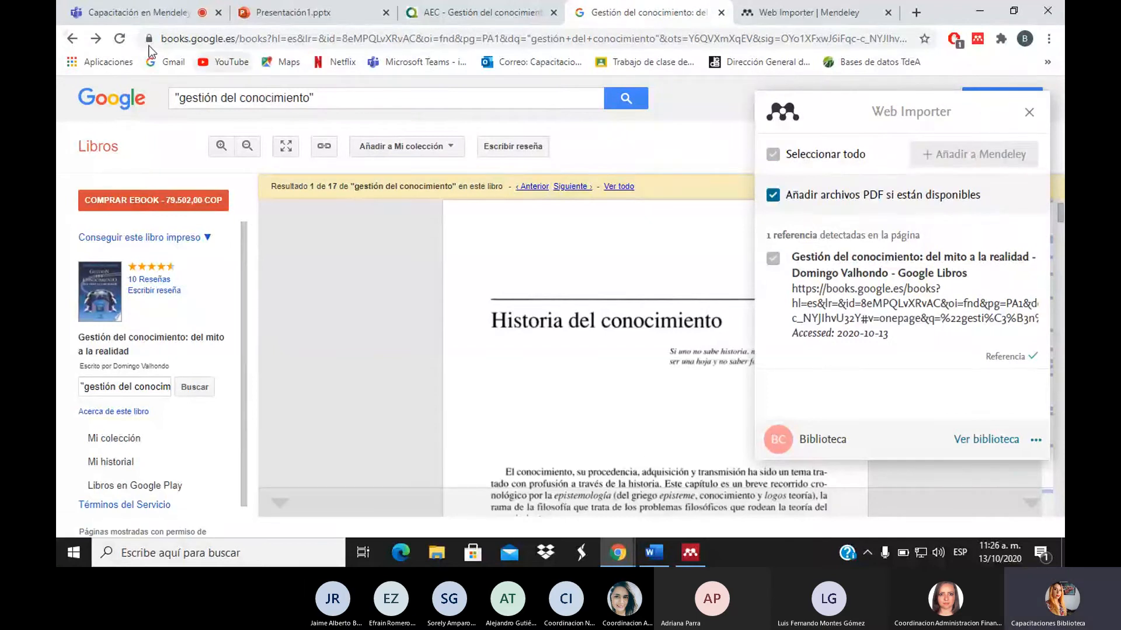
Step: Return to the Google Scholar results and open the article "Los modelos actuales de gestión en las organizaciones"
{"action": "left_click", "coordinate": [73, 39]}
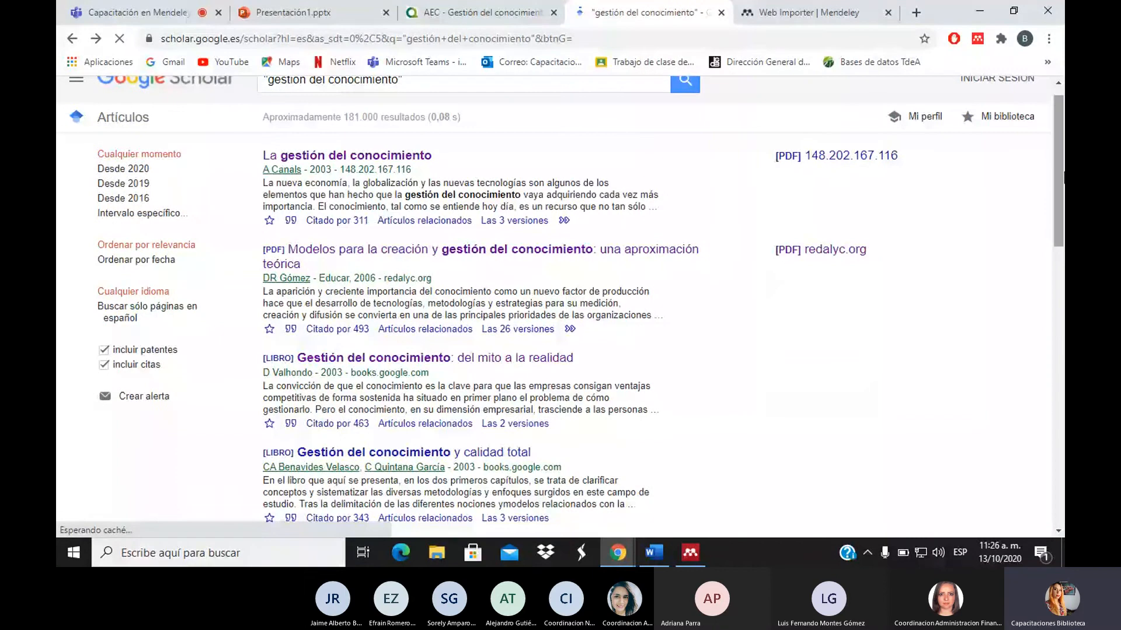
{"action": "left_click_drag", "start_coordinate": [1060, 179], "coordinate": [1062, 315]}
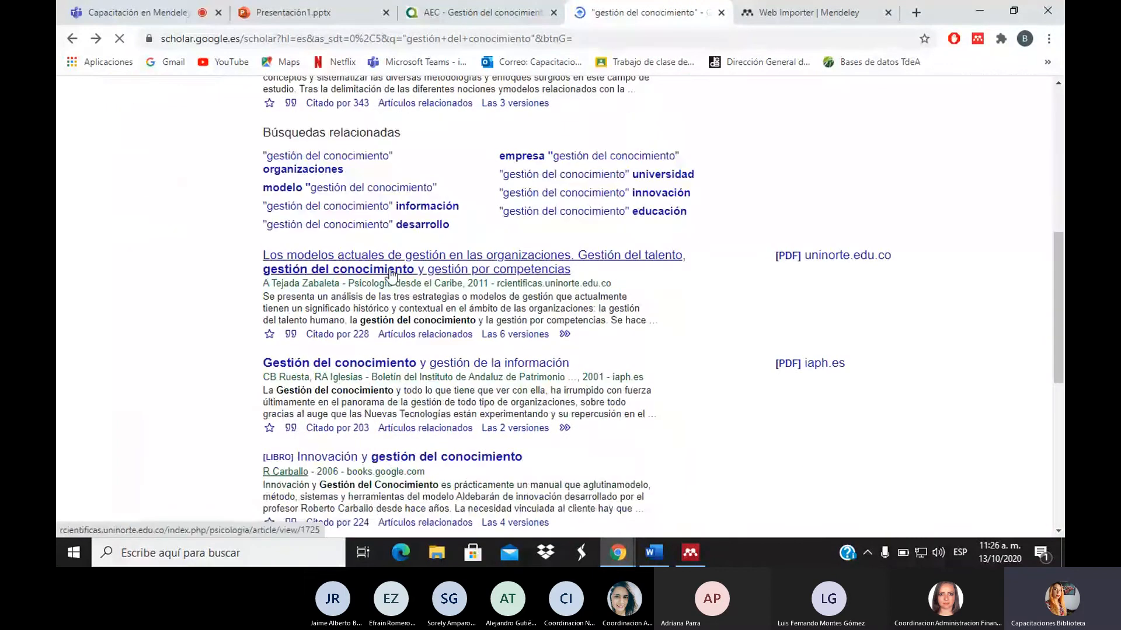
{"action": "left_click", "coordinate": [389, 270]}
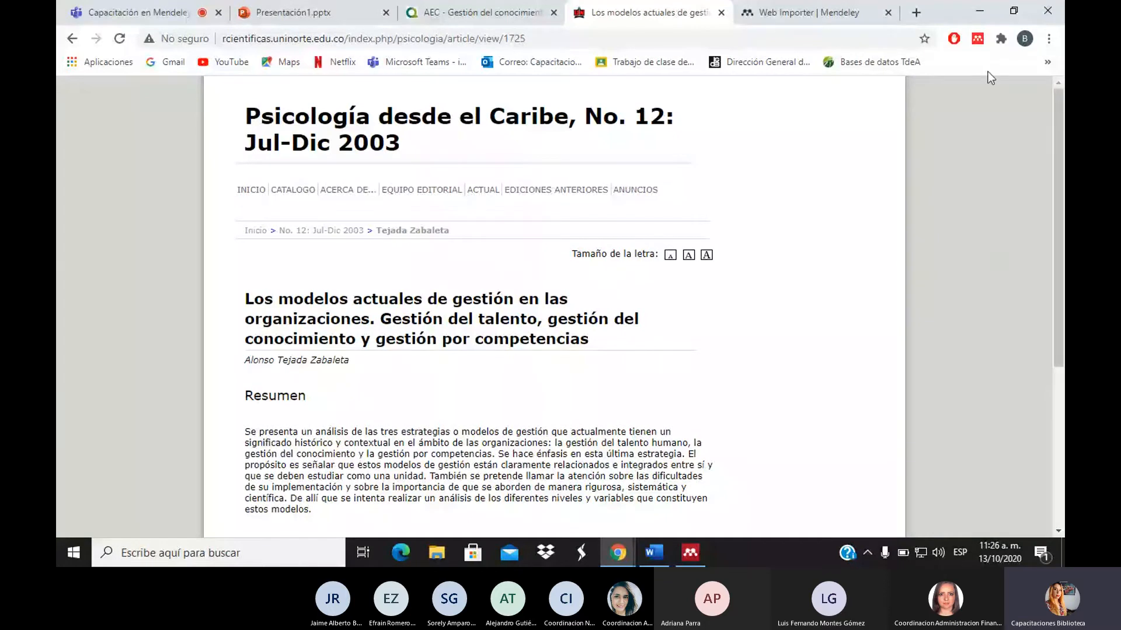
Step: Add the article's detected reference, including its PDF, to the Mendeley library with the Web Importer
{"action": "left_click", "coordinate": [977, 40]}
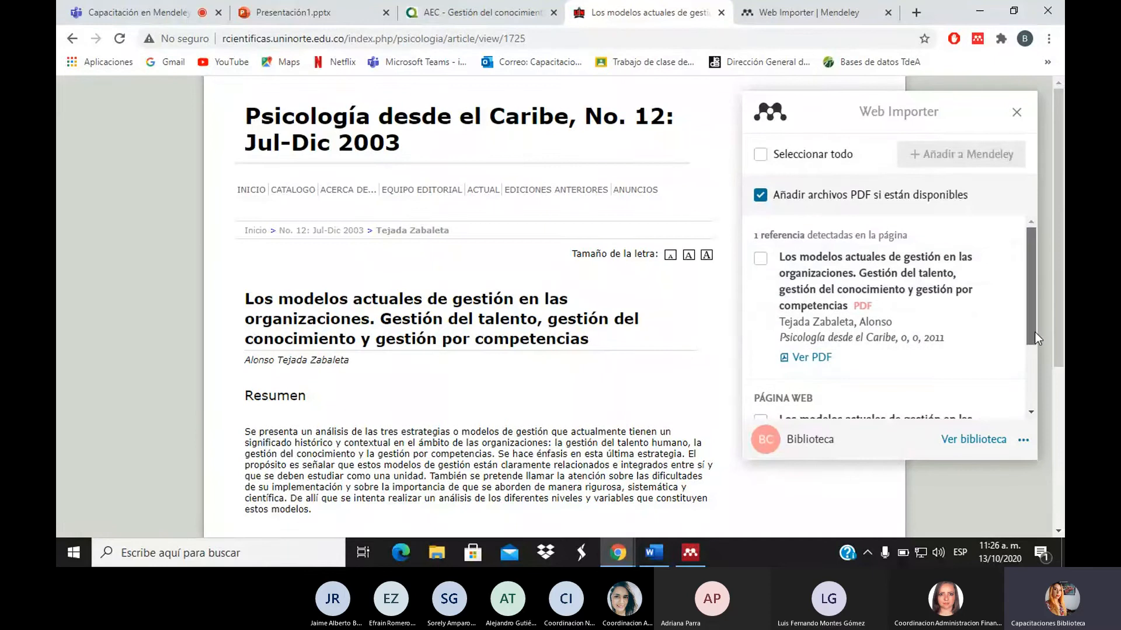
{"action": "mouse_move", "coordinate": [1034, 331]}
{"action": "left_mouse_down"}
{"action": "mouse_move", "coordinate": [1034, 381]}
{"action": "mouse_move", "coordinate": [1030, 316]}
{"action": "left_mouse_up"}
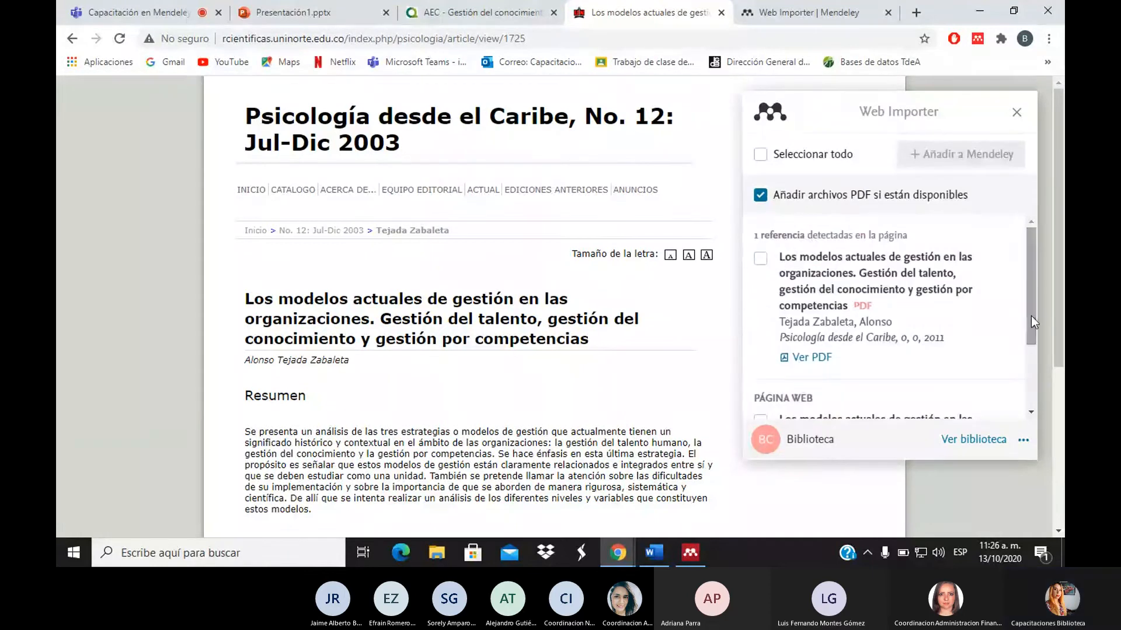
{"action": "left_click", "coordinate": [760, 258]}
{"action": "left_click", "coordinate": [971, 157]}
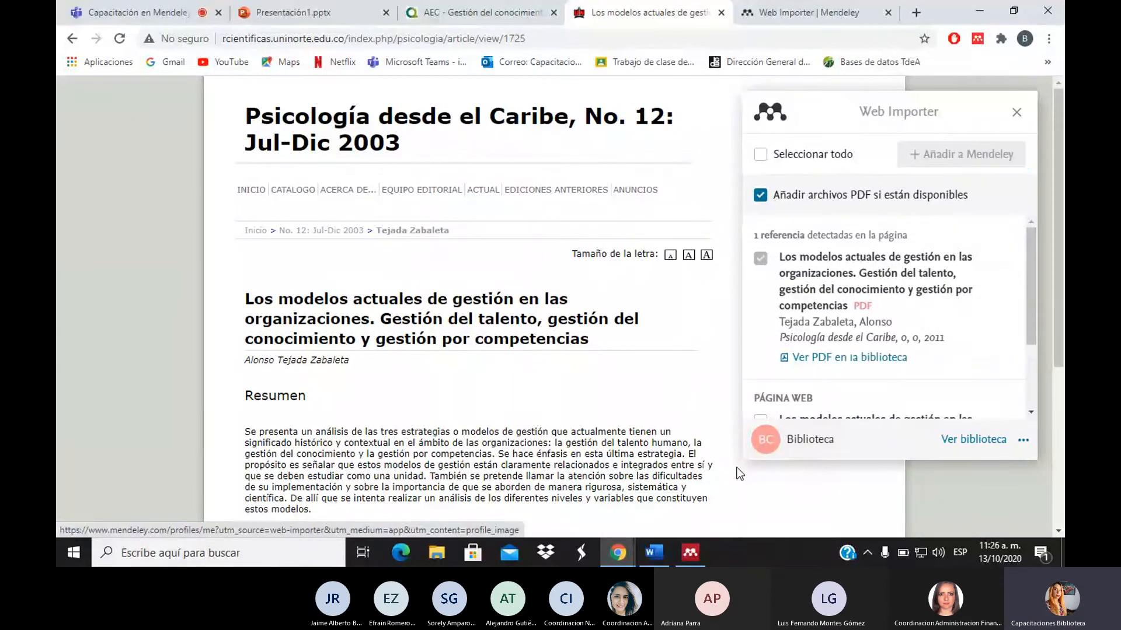
Step: Switch to Mendeley Desktop and try to sync the library
{"action": "left_click", "coordinate": [691, 556]}
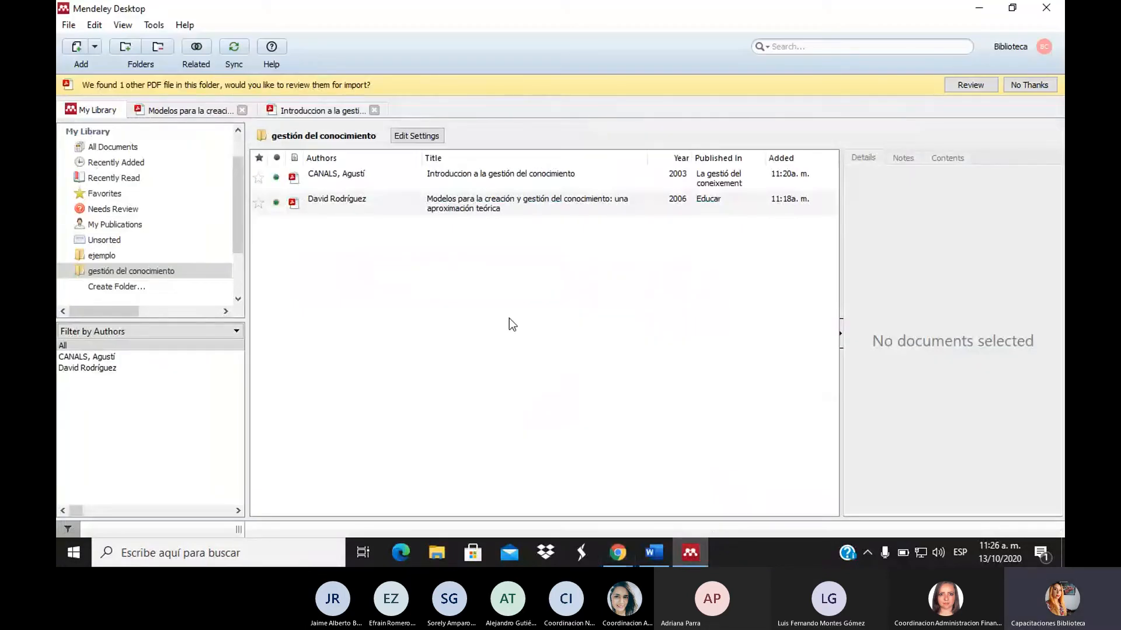
{"action": "left_click", "coordinate": [239, 48]}
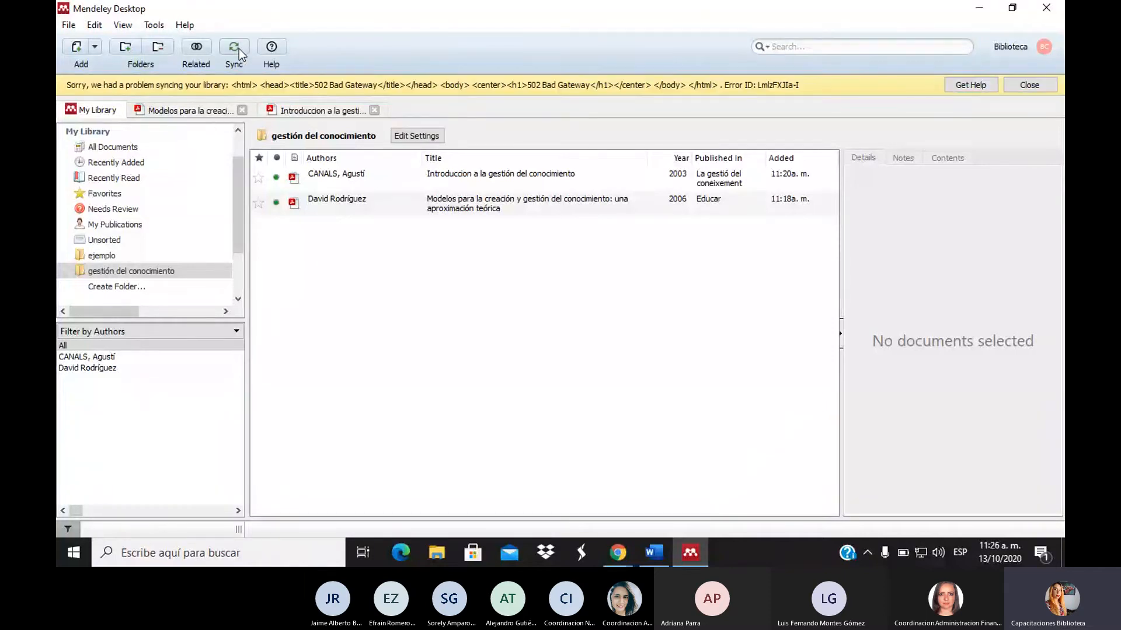
Step: Back in the browser, view the editing form of the article's Página Web reference, cancel the changes and close the Web Importer
{"action": "left_click", "coordinate": [617, 552]}
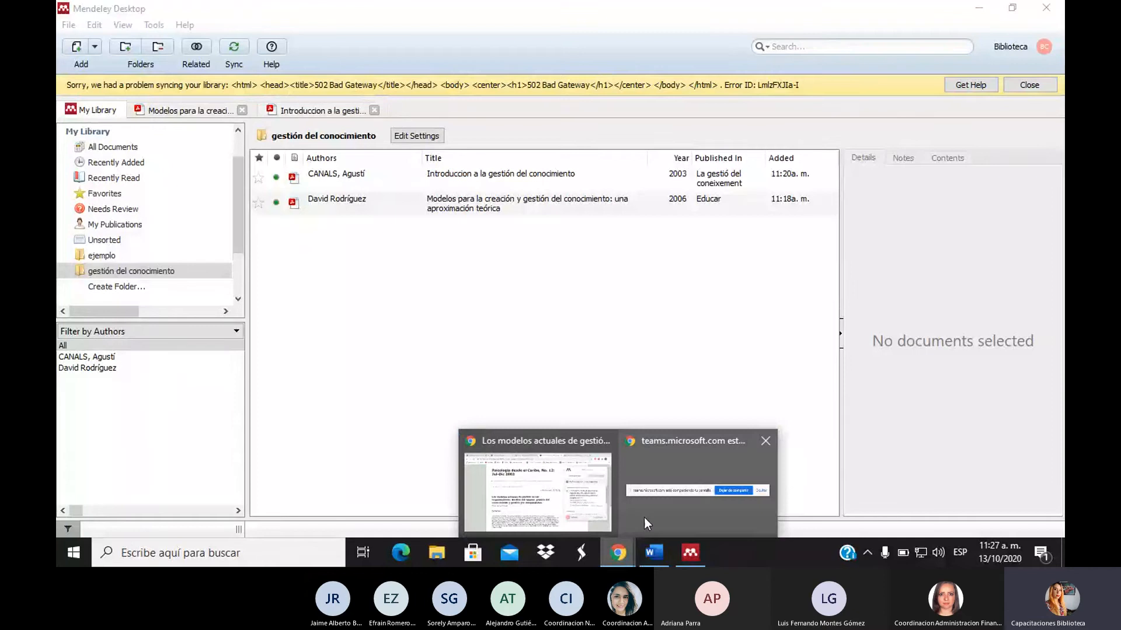
{"action": "left_click", "coordinate": [643, 517]}
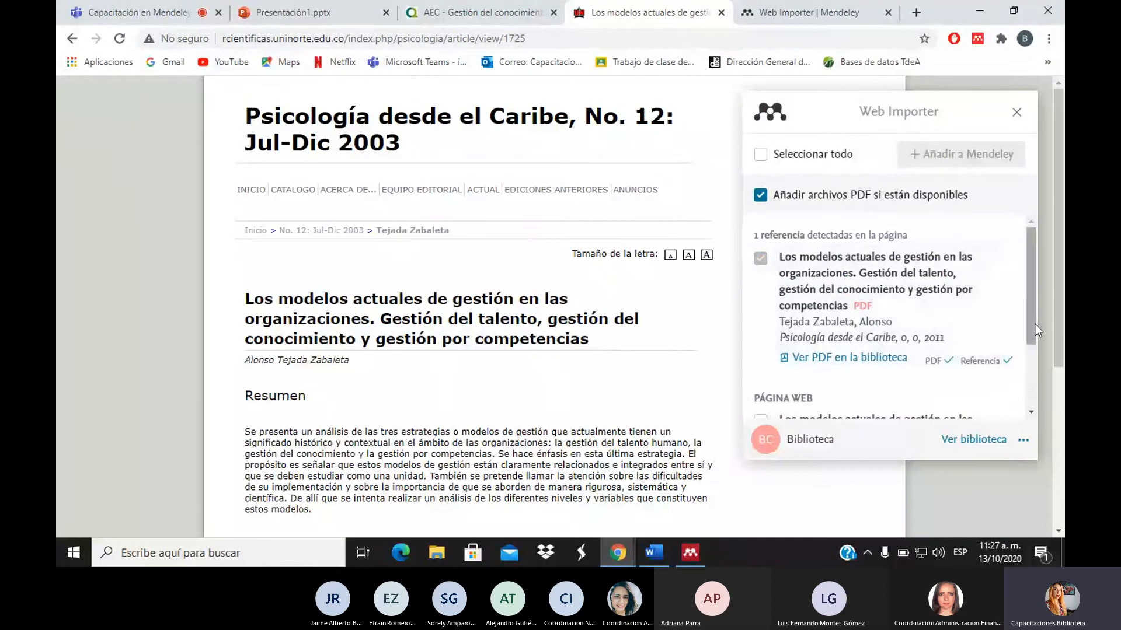
{"action": "scroll", "coordinate": [870, 327], "scroll_direction": "down", "scroll_amount": 2}
{"action": "left_click", "coordinate": [760, 315]}
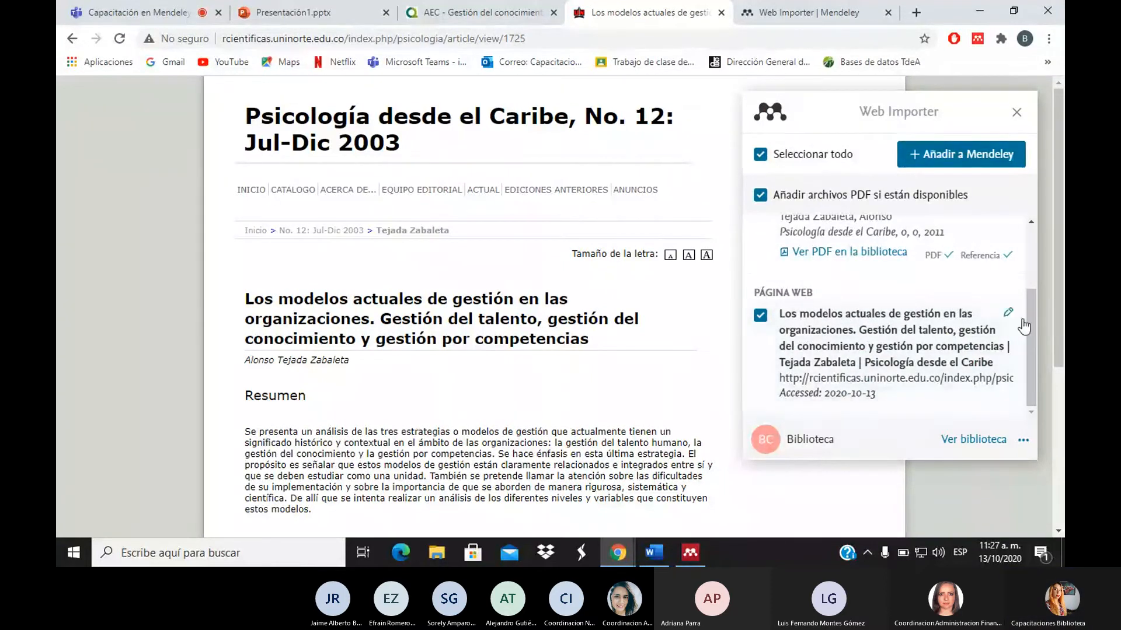
{"action": "left_click", "coordinate": [1008, 313]}
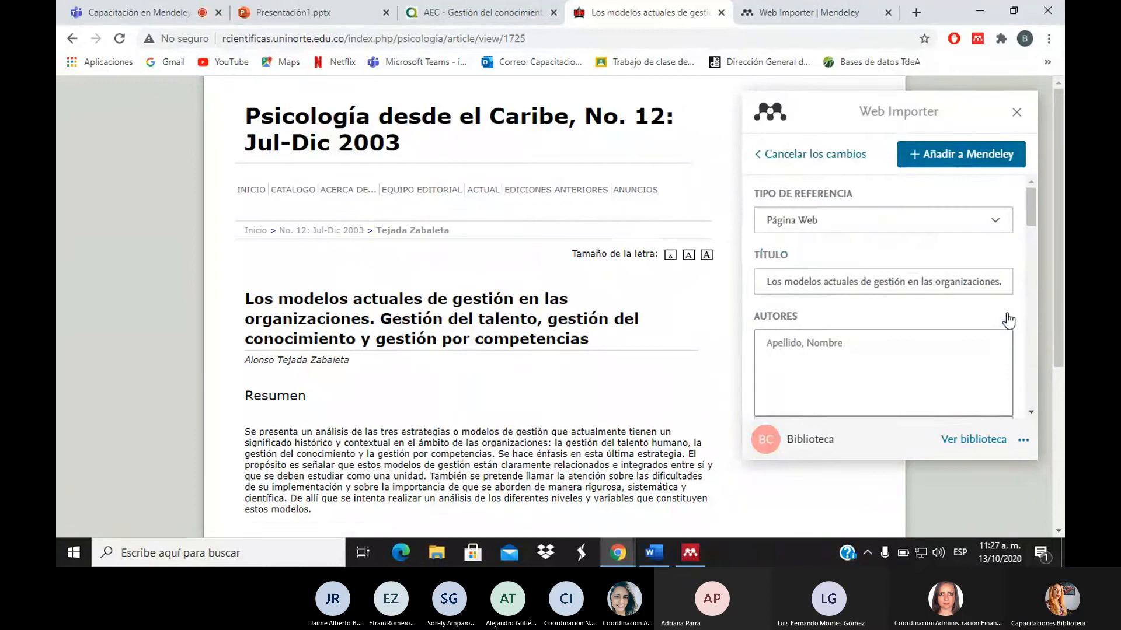
{"action": "triple_click", "coordinate": [765, 164]}
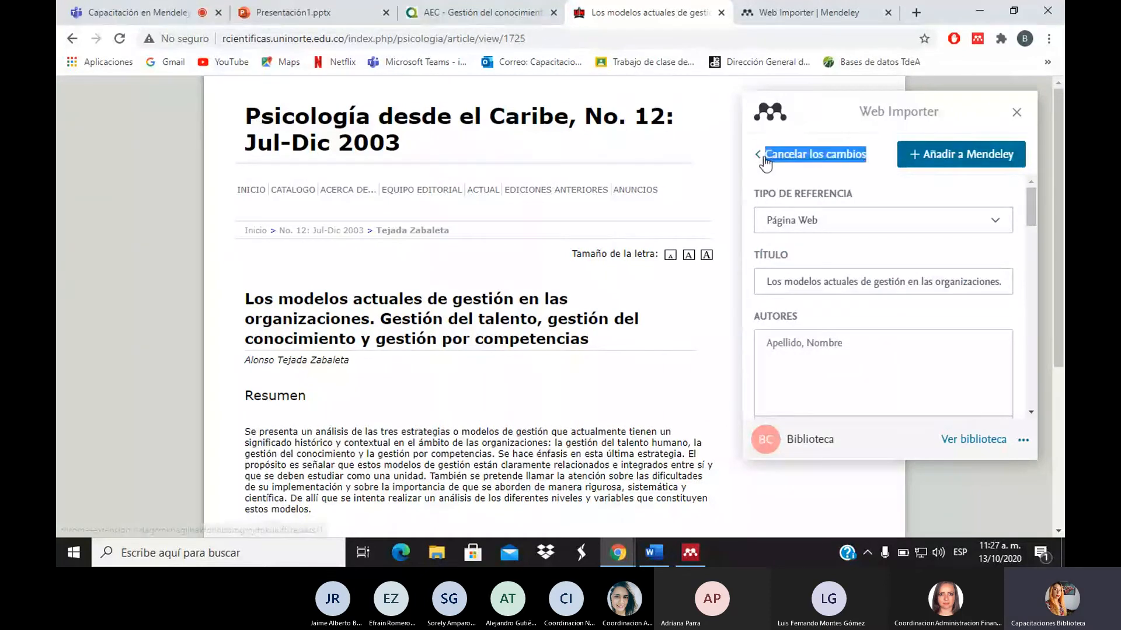
{"action": "left_click", "coordinate": [765, 159]}
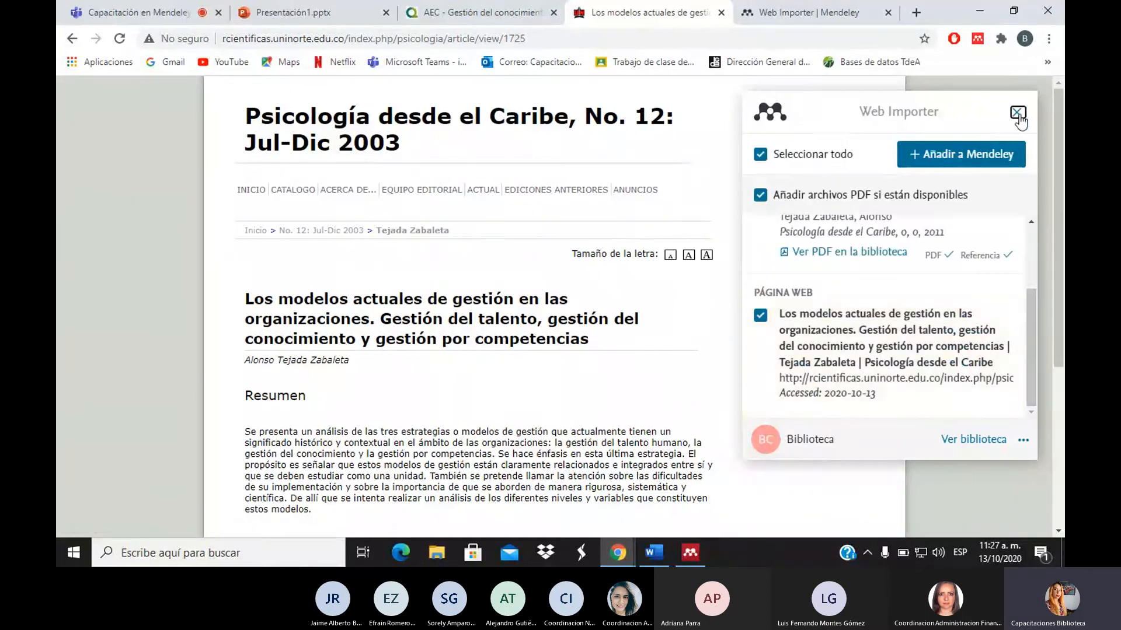
{"action": "left_click", "coordinate": [1018, 115]}
Step: Switch to Mendeley Desktop, sync the library from All Documents and dismiss the sync error notice
{"action": "left_click", "coordinate": [769, 8]}
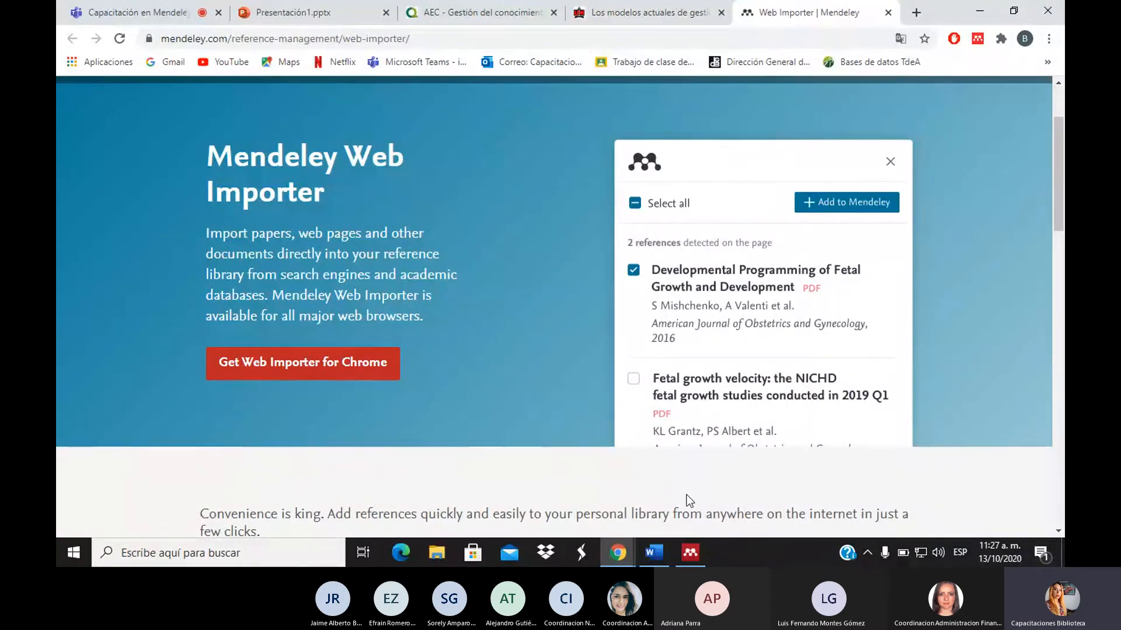
{"action": "left_click", "coordinate": [691, 563]}
{"action": "left_click", "coordinate": [131, 149]}
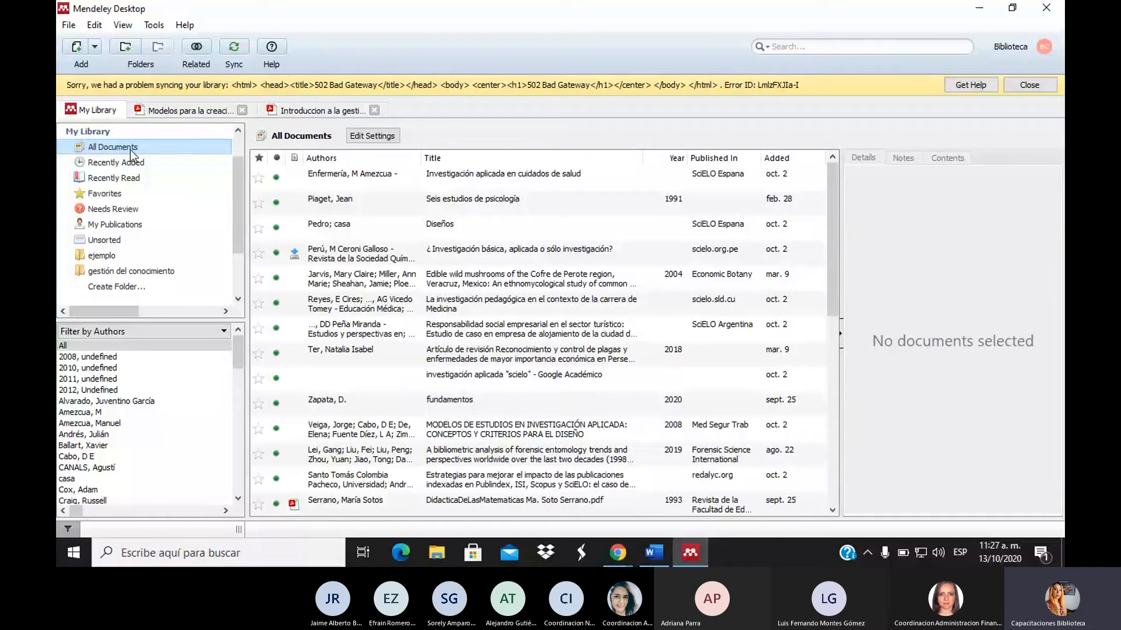
{"action": "left_click", "coordinate": [239, 51]}
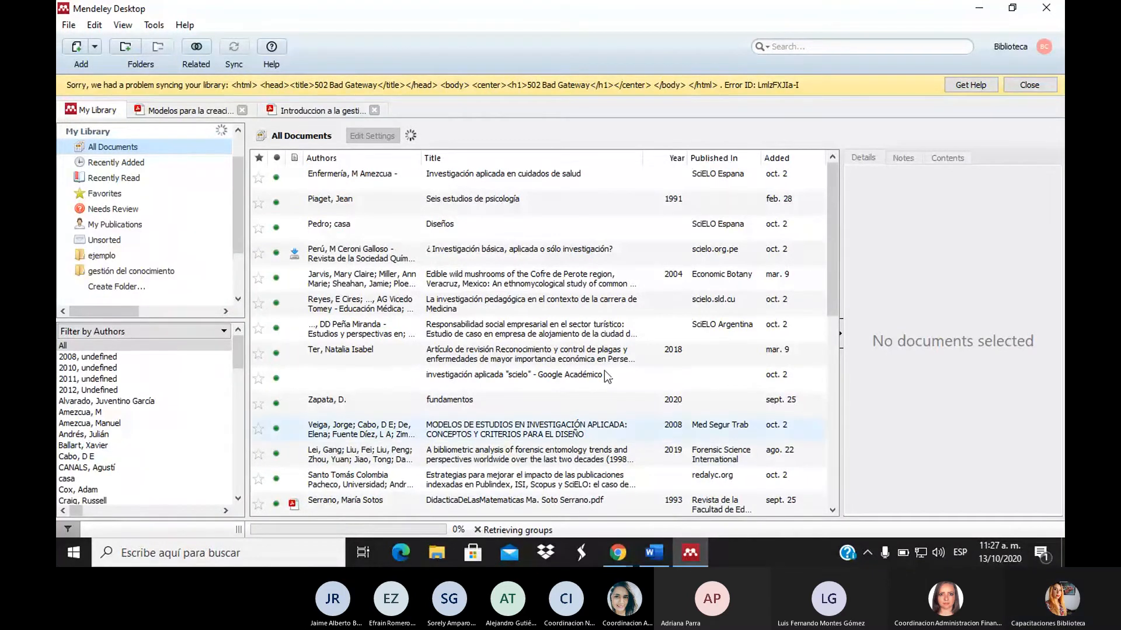
{"action": "left_click", "coordinate": [1030, 85]}
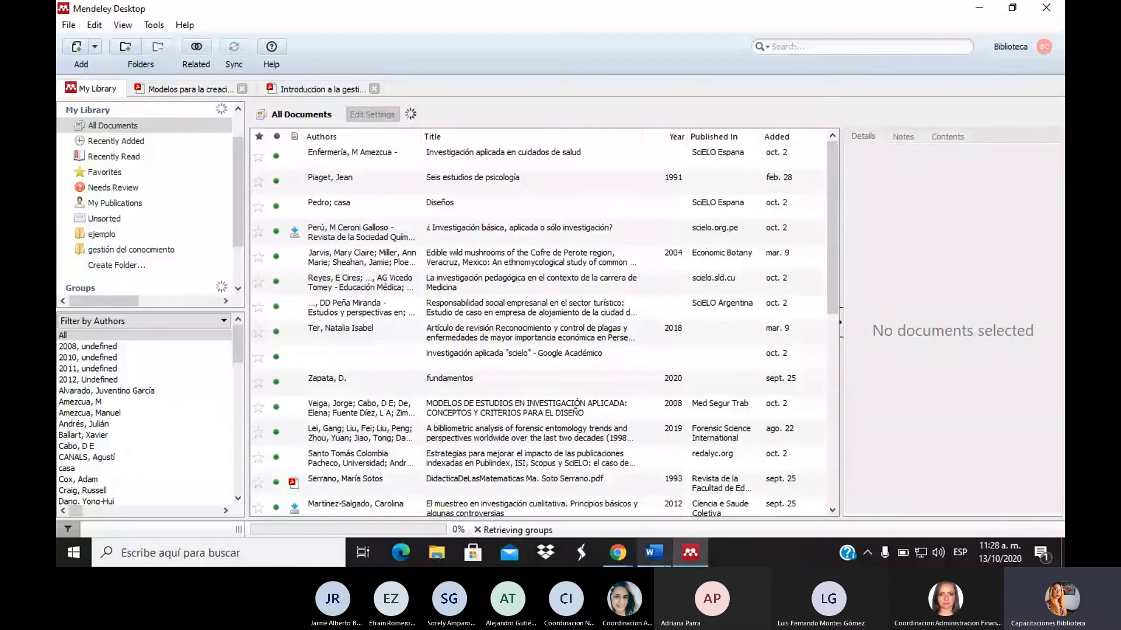
Step: Switch to the browser's Mendeley Web Importer page and set the computer's speaker volume to 75
{"action": "mouse_move", "coordinate": [622, 558]}
{"action": "left_click", "coordinate": [573, 479]}
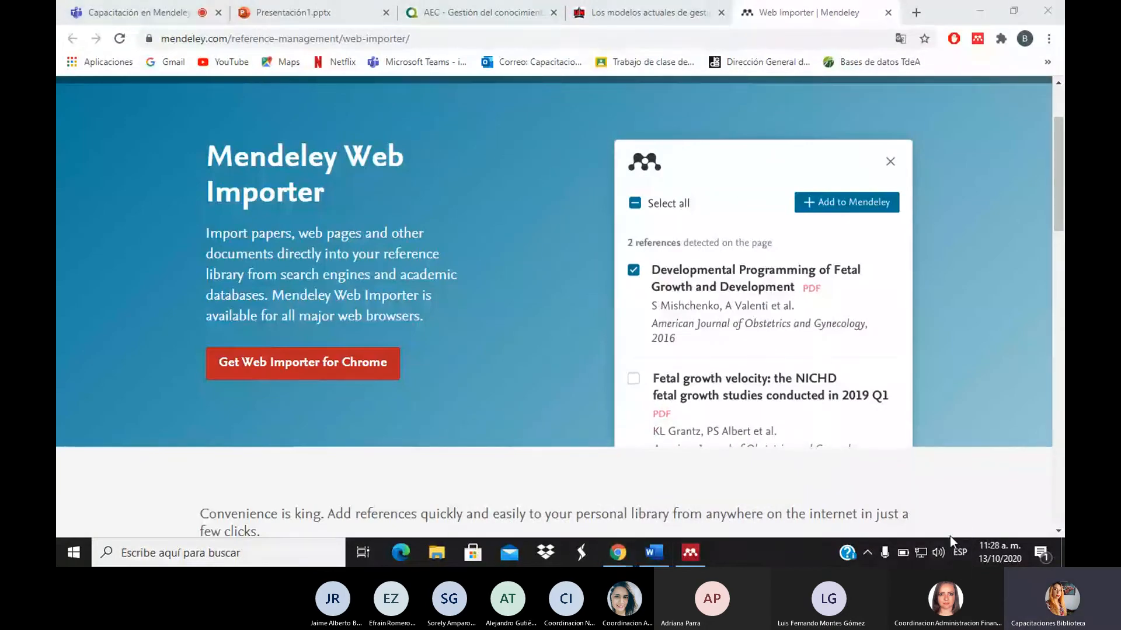
{"action": "left_click", "coordinate": [940, 552]}
{"action": "left_click", "coordinate": [973, 513]}
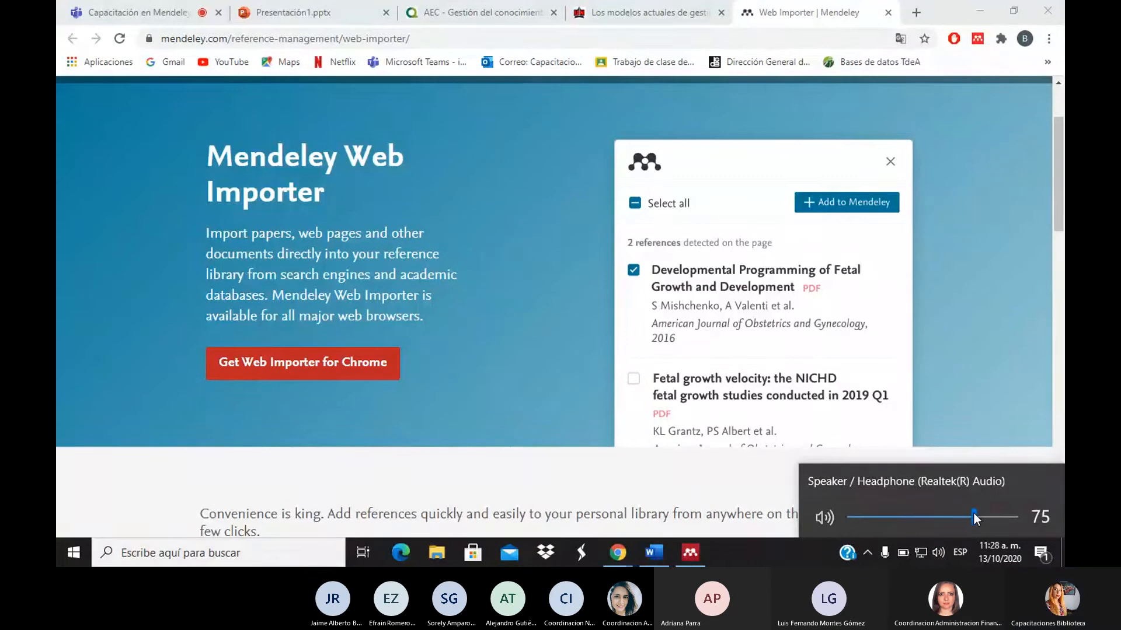
{"action": "mouse_move", "coordinate": [625, 555]}
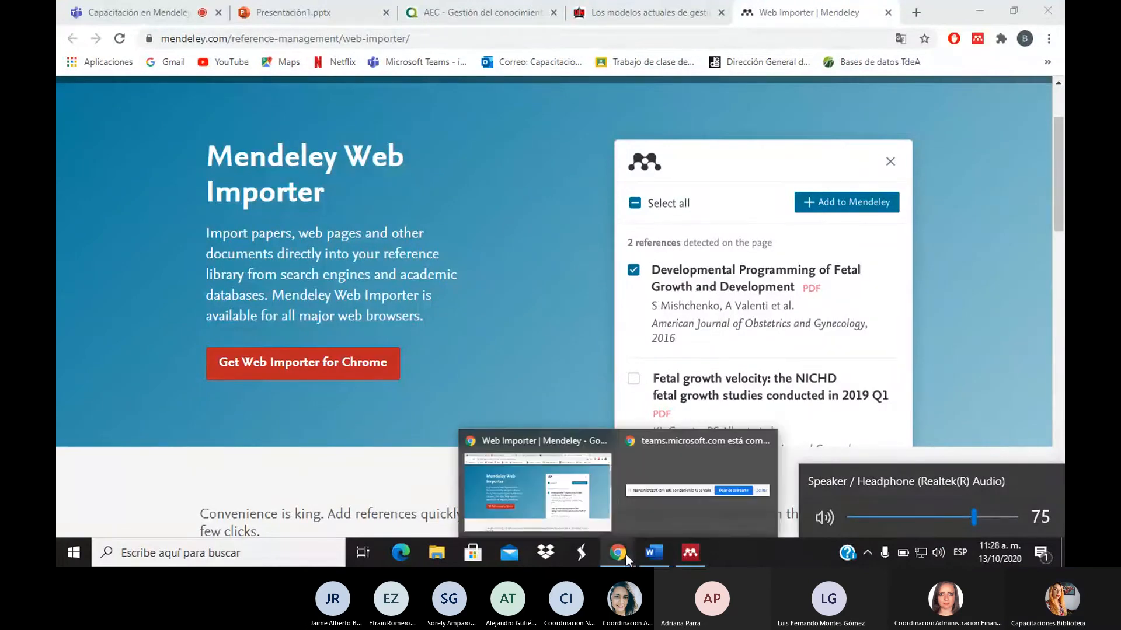
{"action": "left_click", "coordinate": [565, 502]}
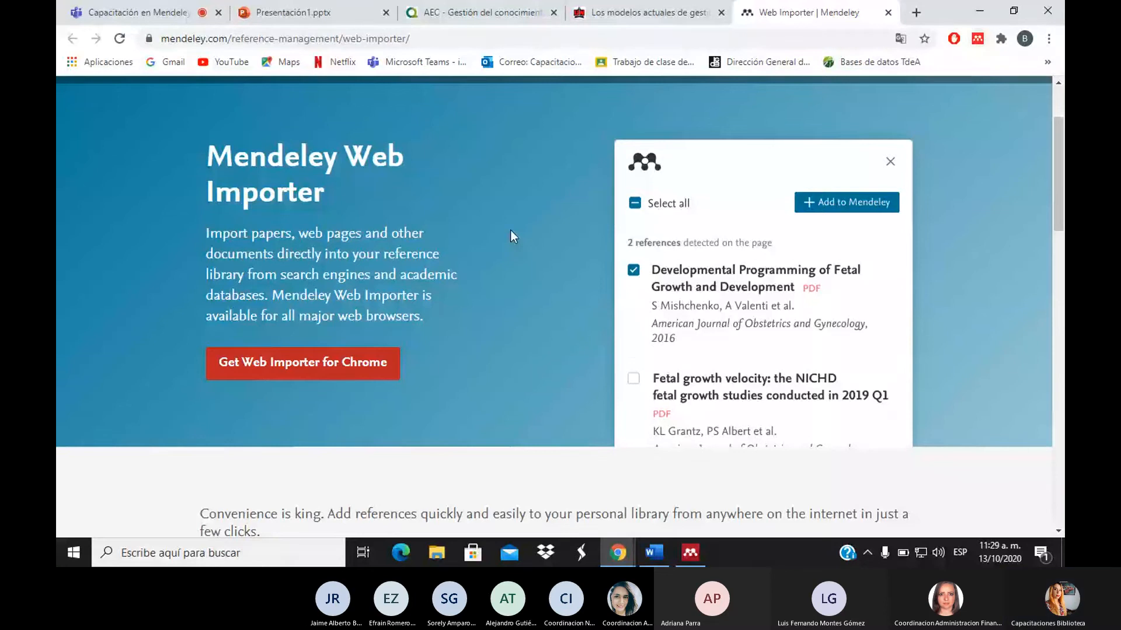
Step: In Mendeley Desktop, sort All Documents by date added, newest first, and view the details of "Introduccion a la gestión del conocimiento"
{"action": "left_click", "coordinate": [683, 558]}
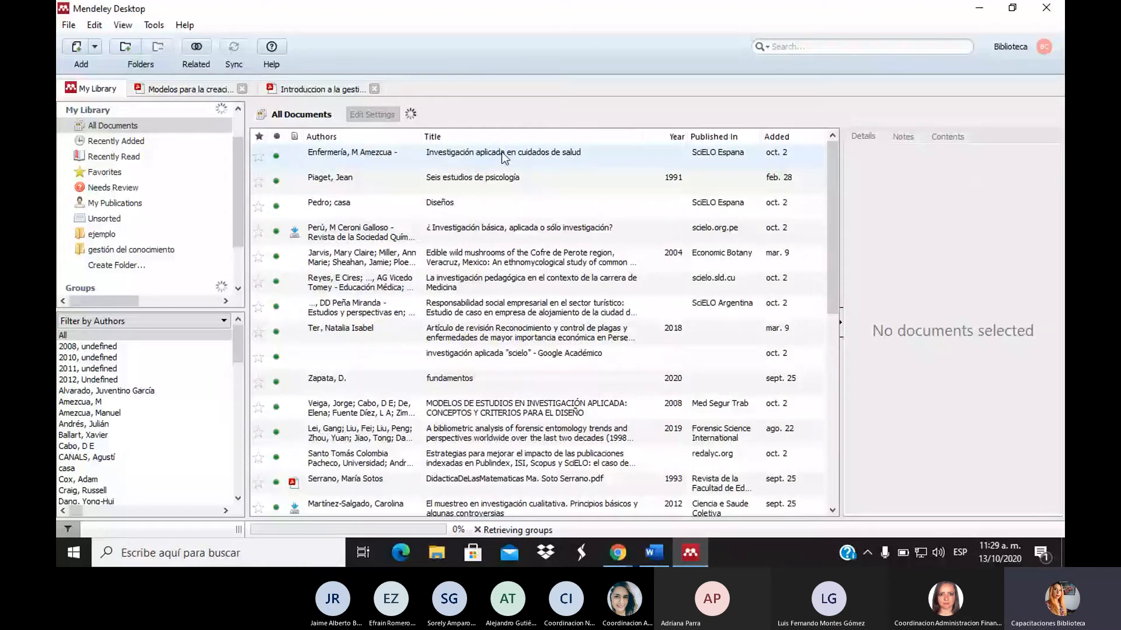
{"action": "left_click", "coordinate": [786, 139]}
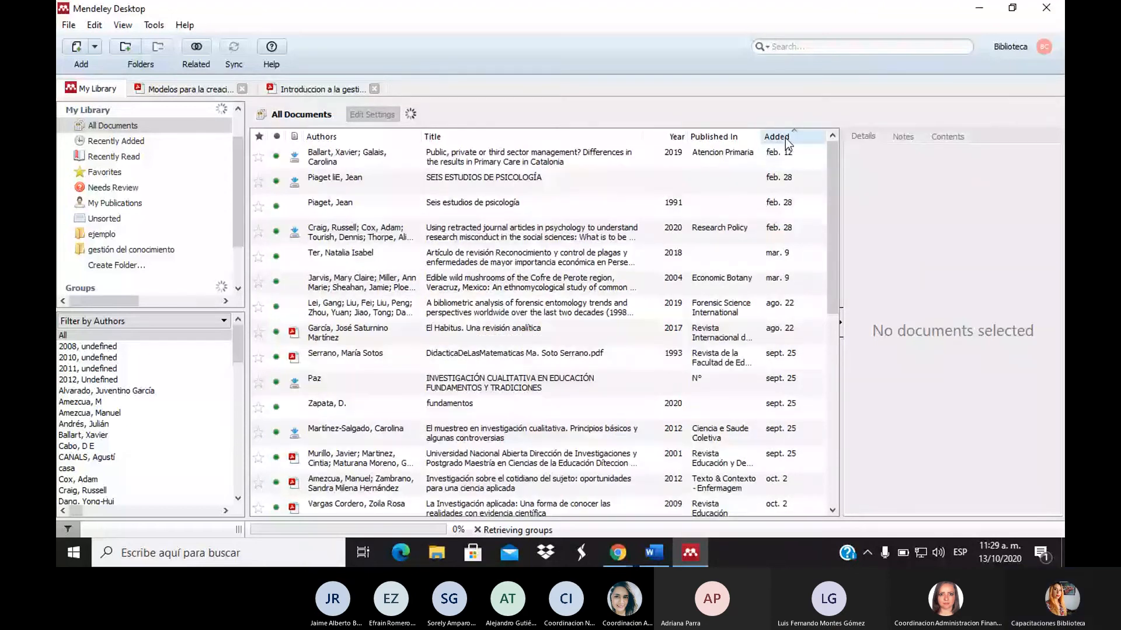
{"action": "left_click", "coordinate": [786, 139]}
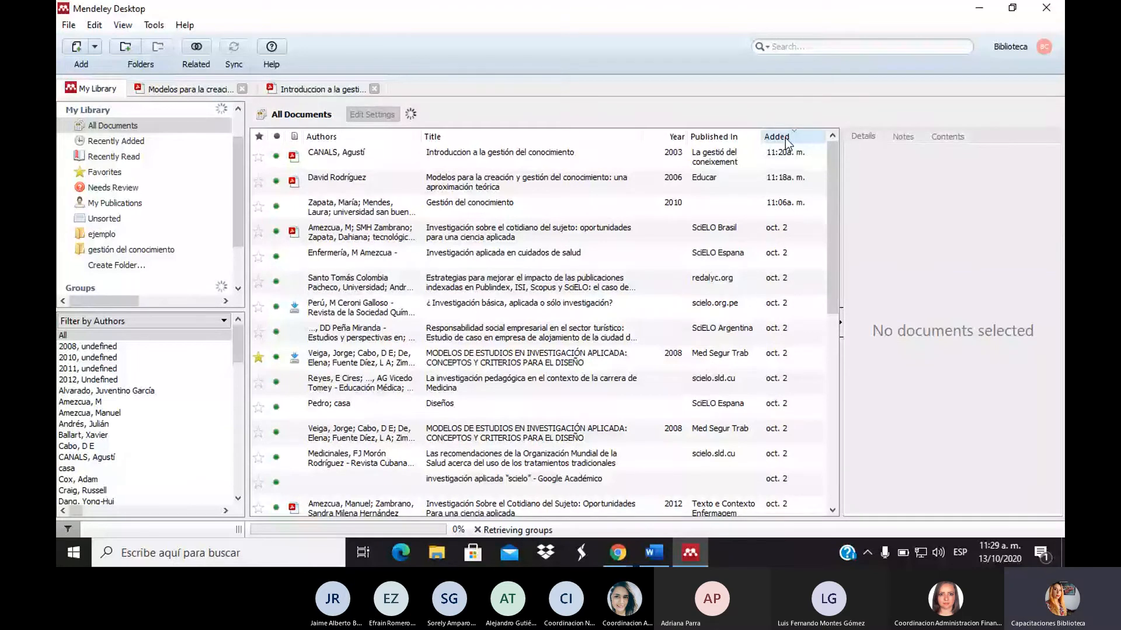
{"action": "left_click", "coordinate": [787, 159]}
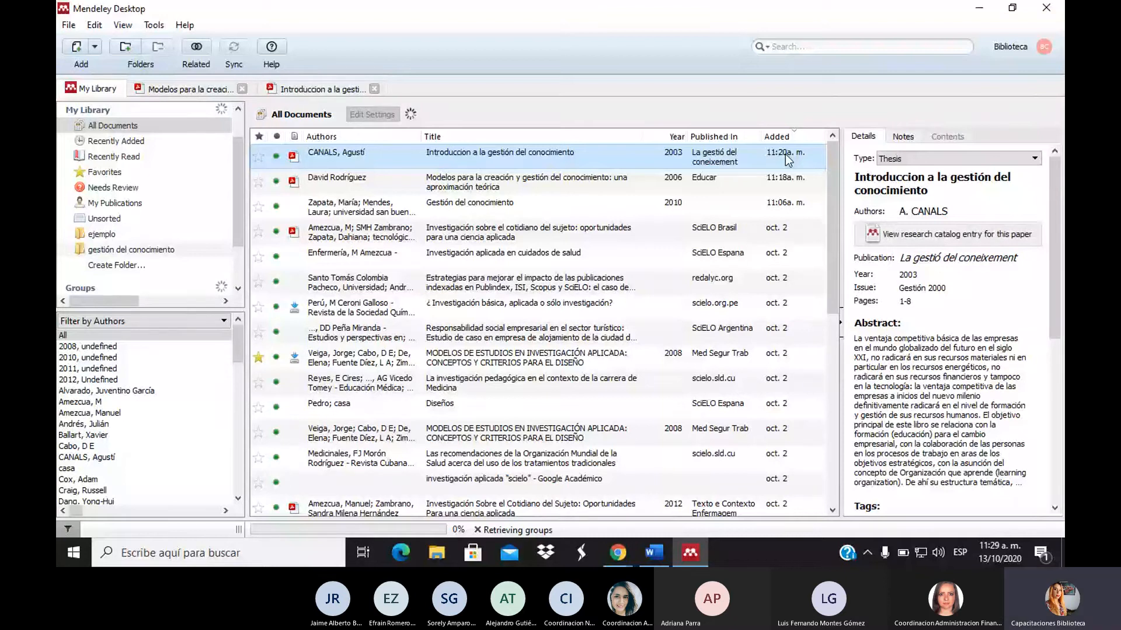
{"action": "mouse_move", "coordinate": [1056, 230]}
{"action": "left_mouse_down"}
{"action": "mouse_move", "coordinate": [1041, 379]}
{"action": "mouse_move", "coordinate": [1050, 210]}
{"action": "left_mouse_up"}
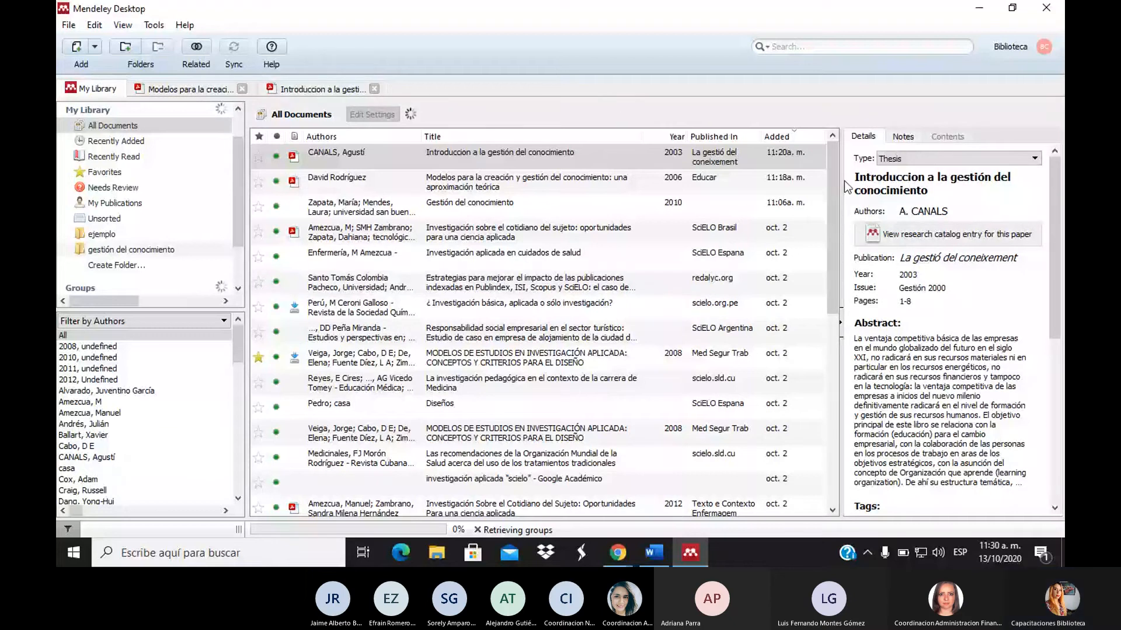
{"action": "left_click", "coordinate": [833, 168]}
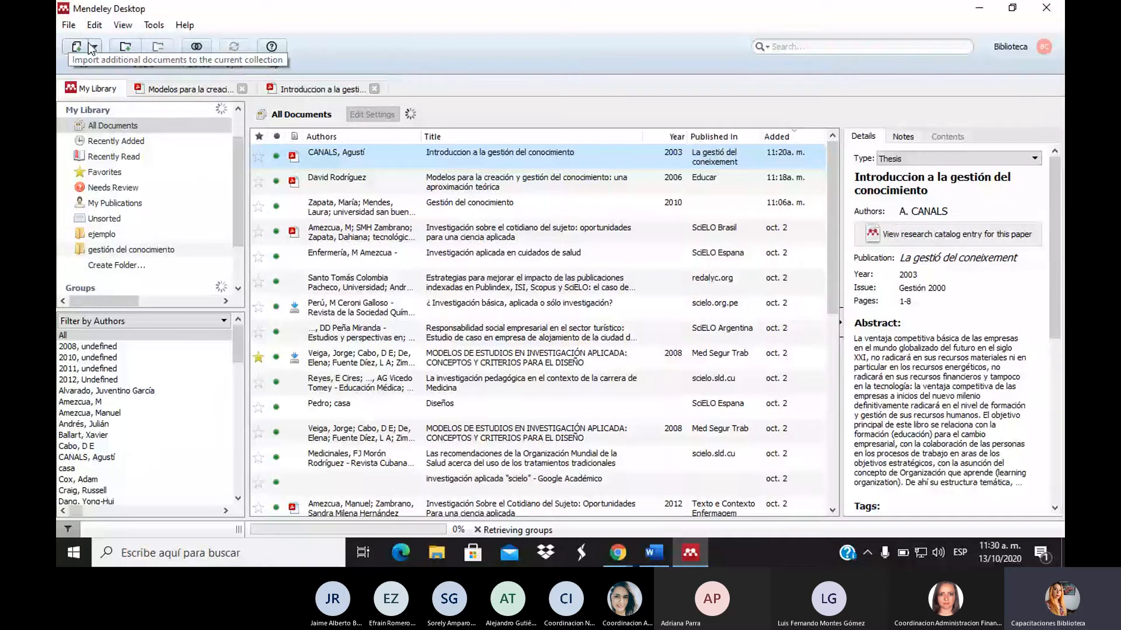
Step: Switch to the Word document Documento1 and review its pasted reference list from the beginning
{"action": "left_click", "coordinate": [154, 25]}
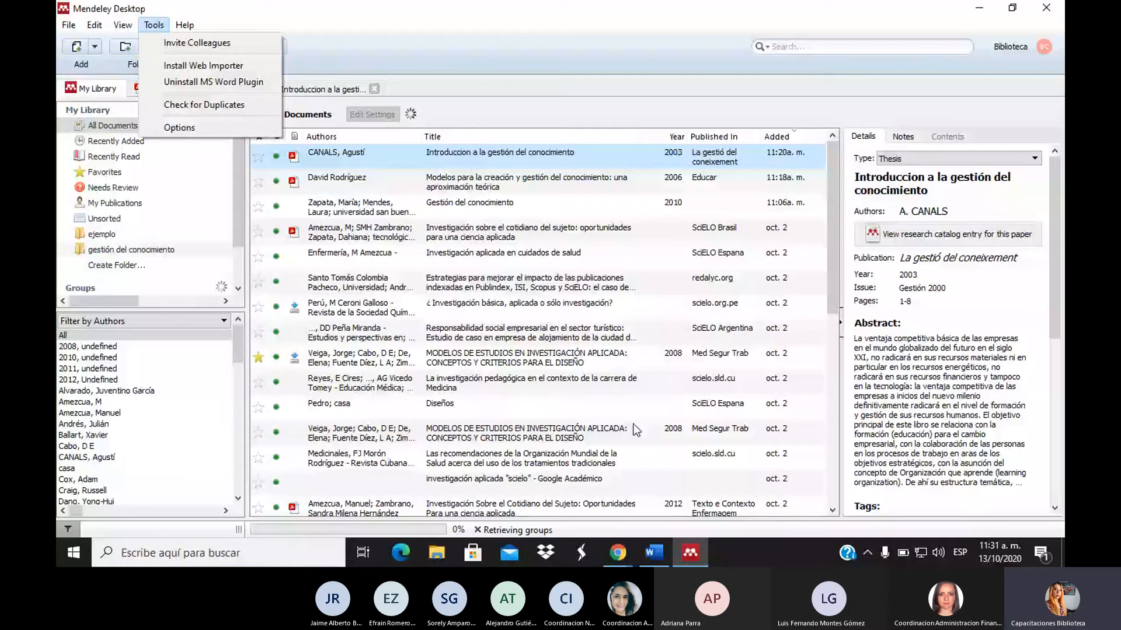
{"action": "left_click", "coordinate": [661, 563]}
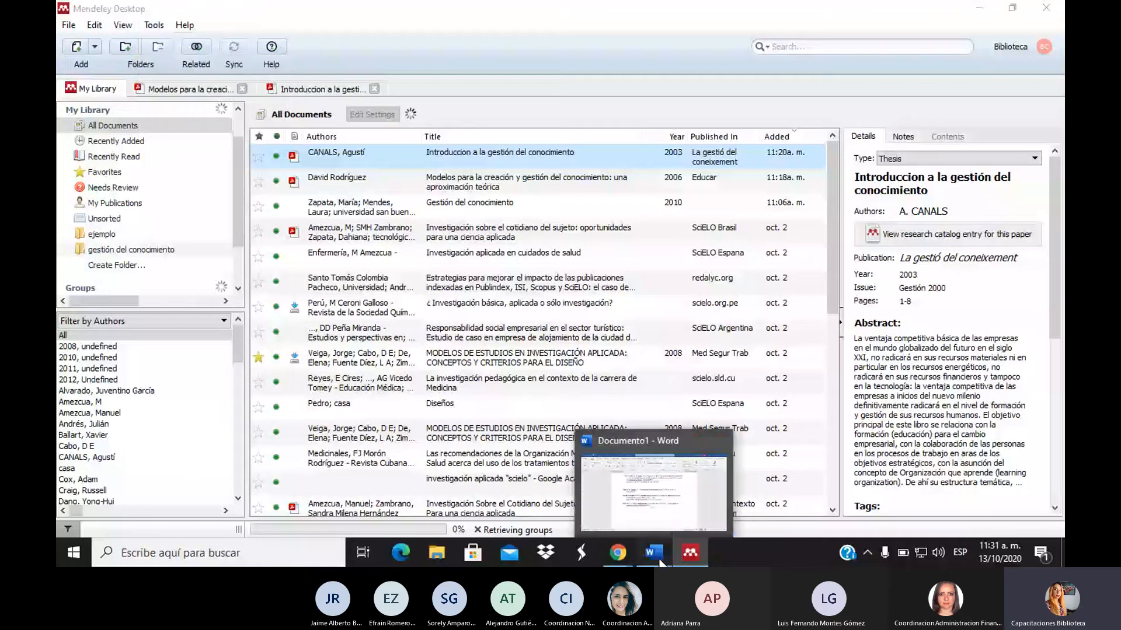
{"action": "left_click", "coordinate": [654, 493]}
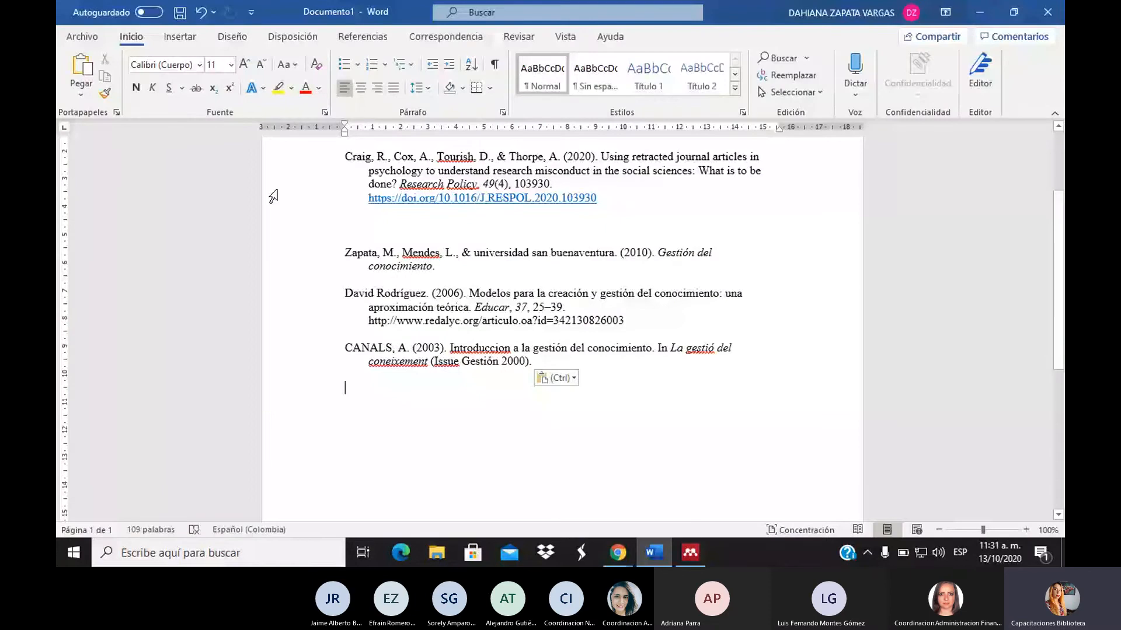
{"action": "scroll", "coordinate": [273, 196], "scroll_direction": "up", "scroll_amount": 3}
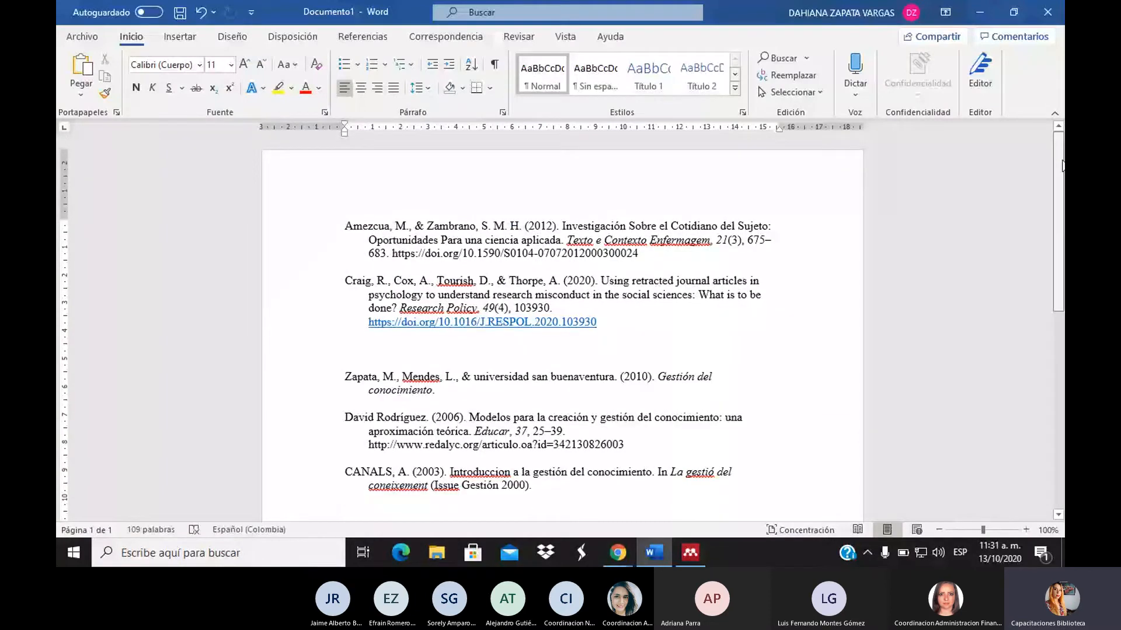
{"action": "mouse_move", "coordinate": [1063, 165]}
{"action": "left_mouse_down"}
{"action": "mouse_move", "coordinate": [1063, 202]}
{"action": "mouse_move", "coordinate": [1063, 183]}
{"action": "left_mouse_up"}
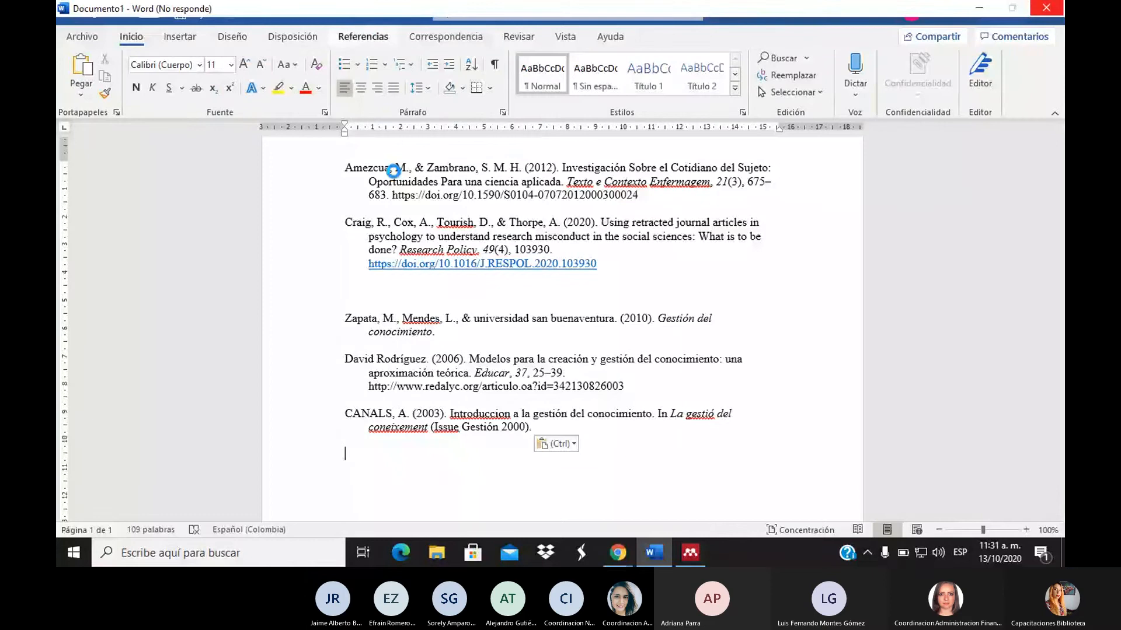
{"action": "mouse_move", "coordinate": [662, 562]}
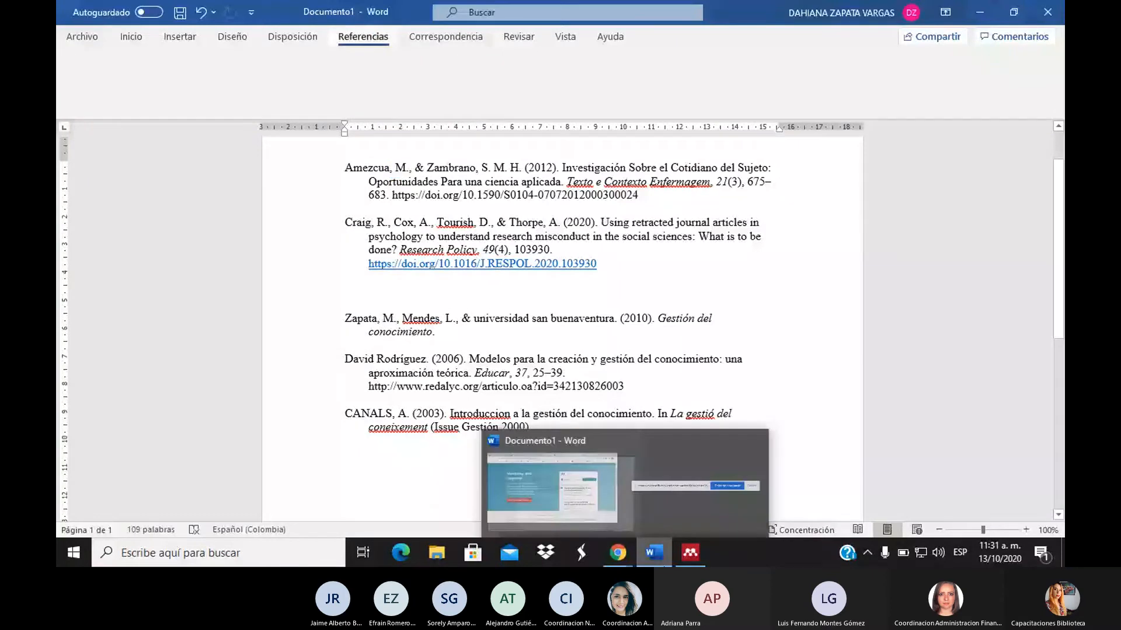
{"action": "left_click", "coordinate": [632, 548]}
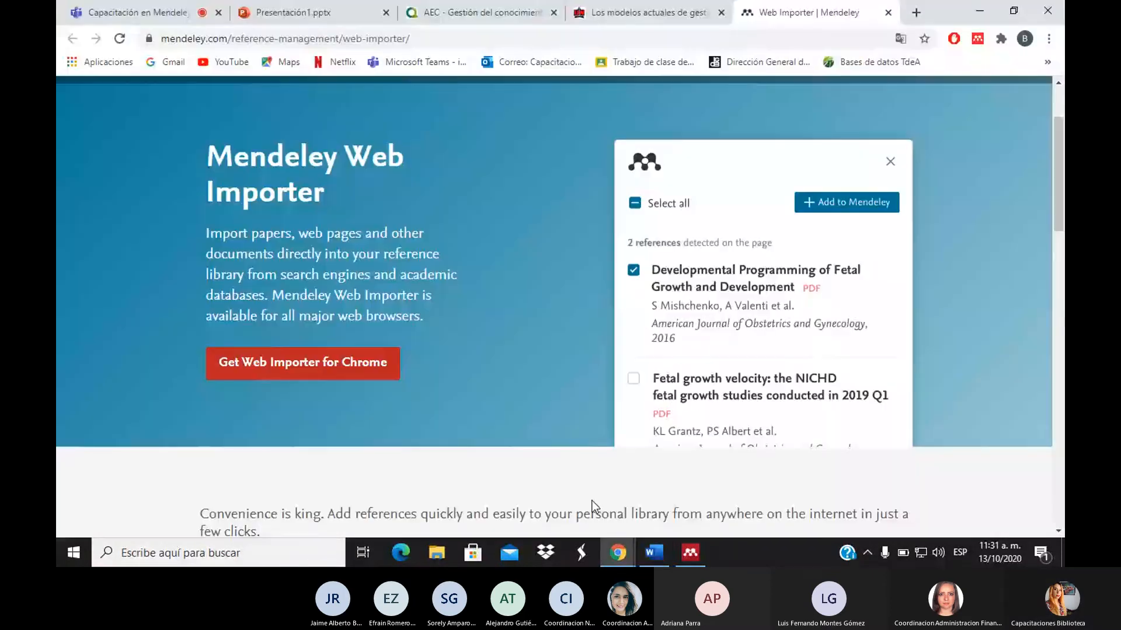
{"action": "key", "text": "alt+Tab"}
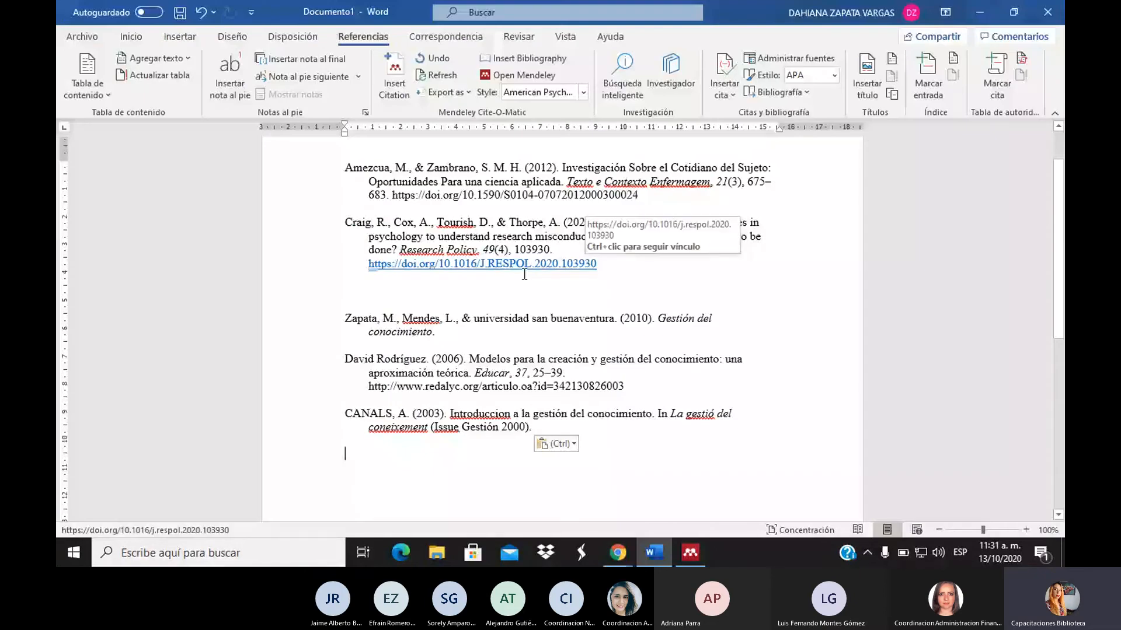
Step: Look through the citation styles offered by Mendeley Cite-O-Matic and return to the document without choosing another style
{"action": "double_click", "coordinate": [363, 41]}
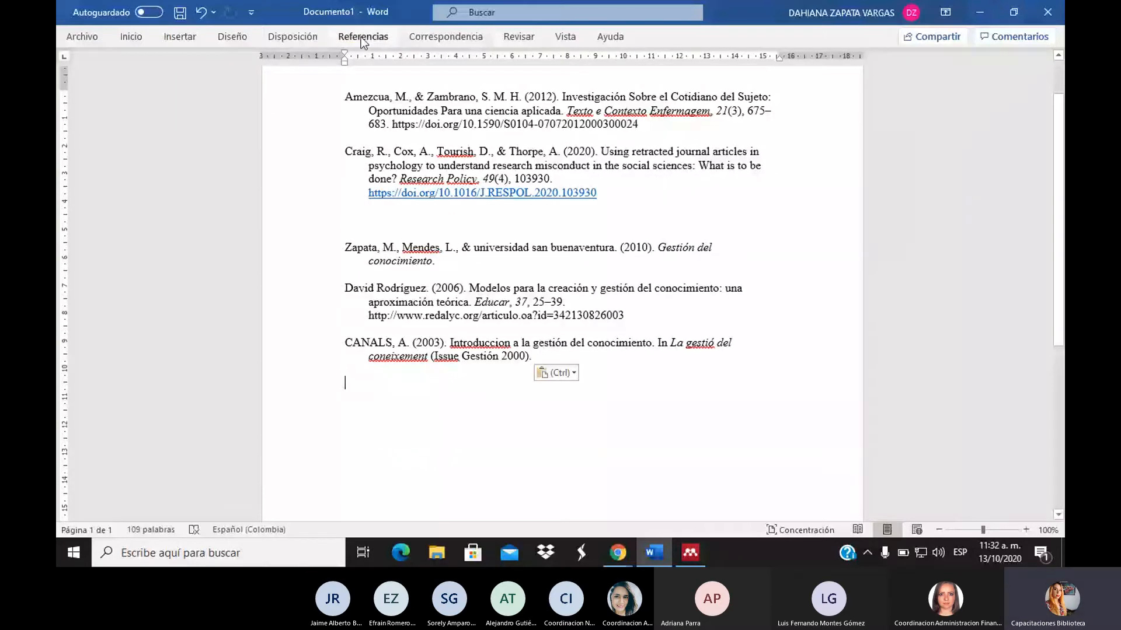
{"action": "left_click", "coordinate": [362, 38]}
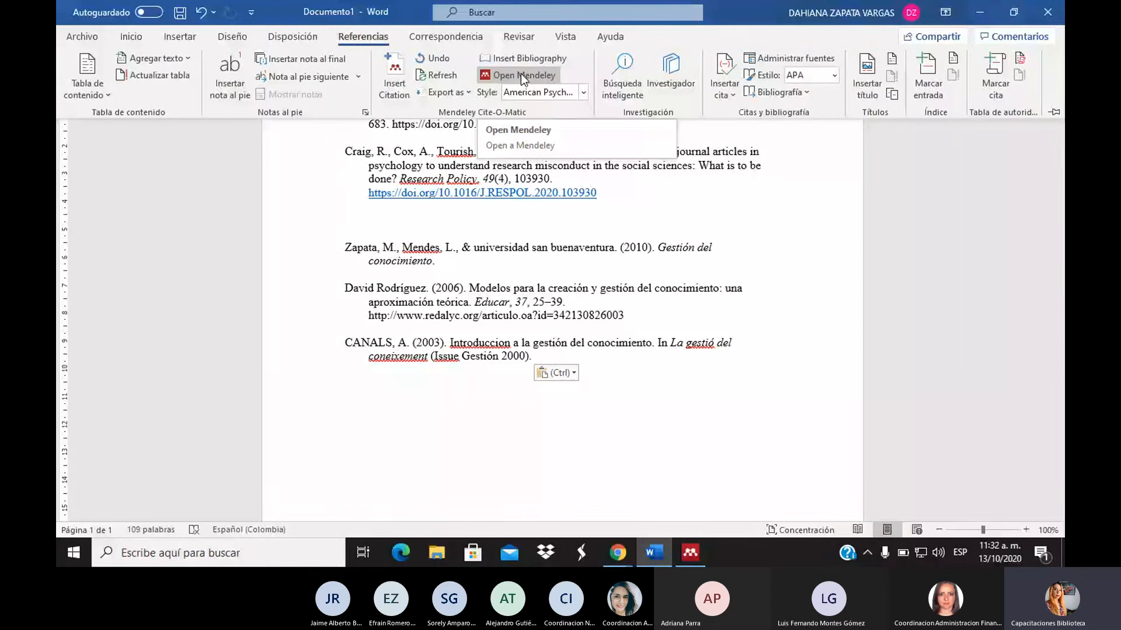
{"action": "left_click", "coordinate": [582, 93]}
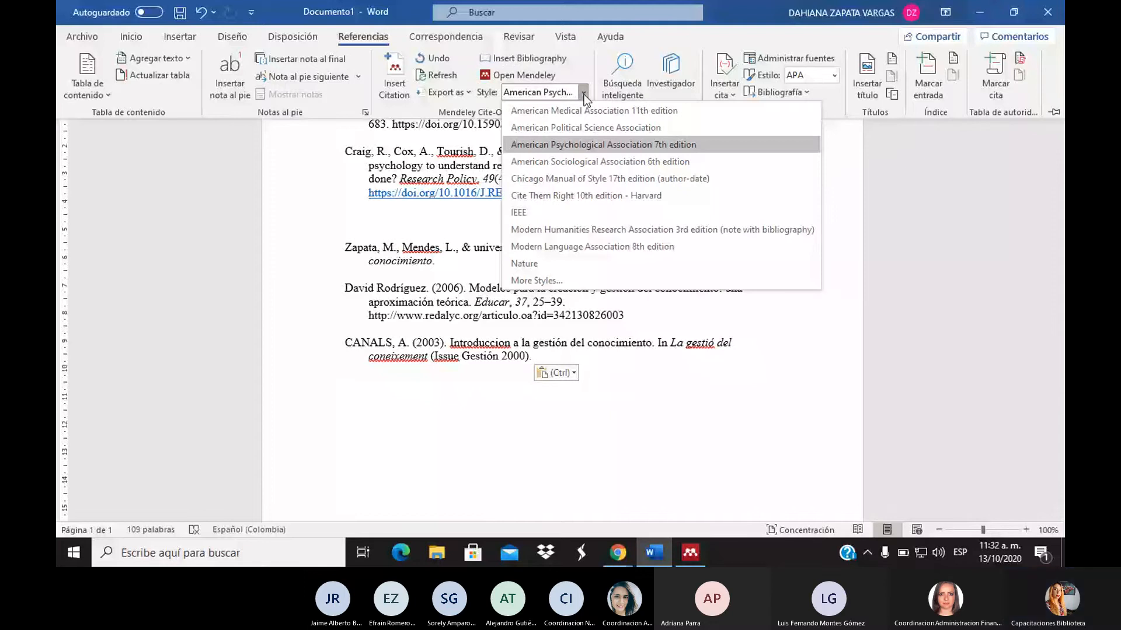
{"action": "left_click", "coordinate": [593, 314]}
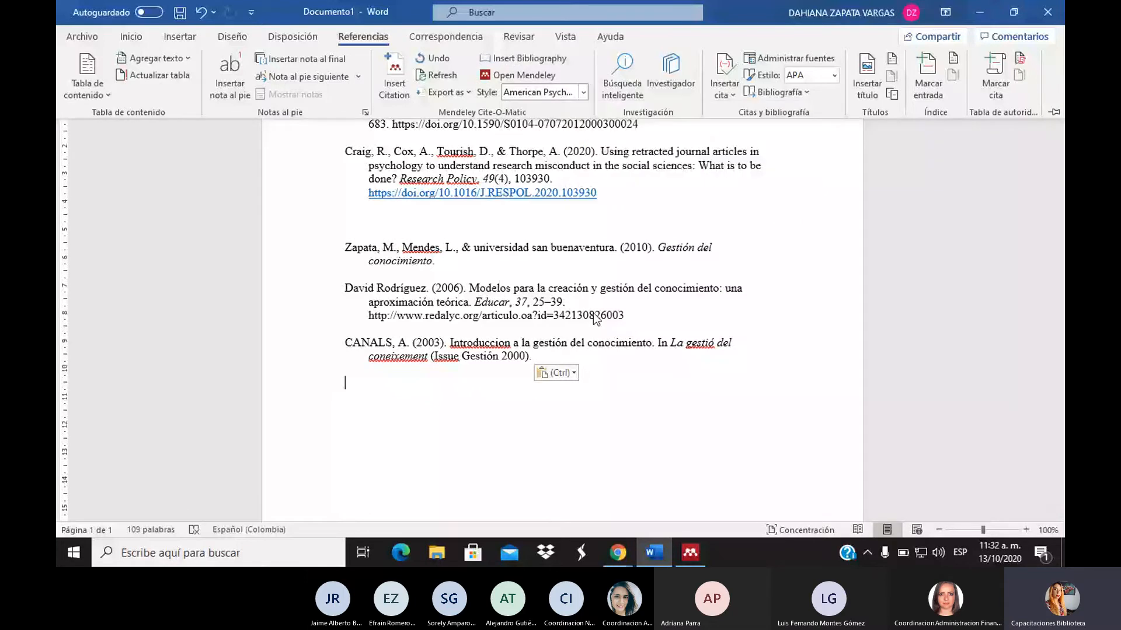
{"action": "left_click", "coordinate": [593, 312]}
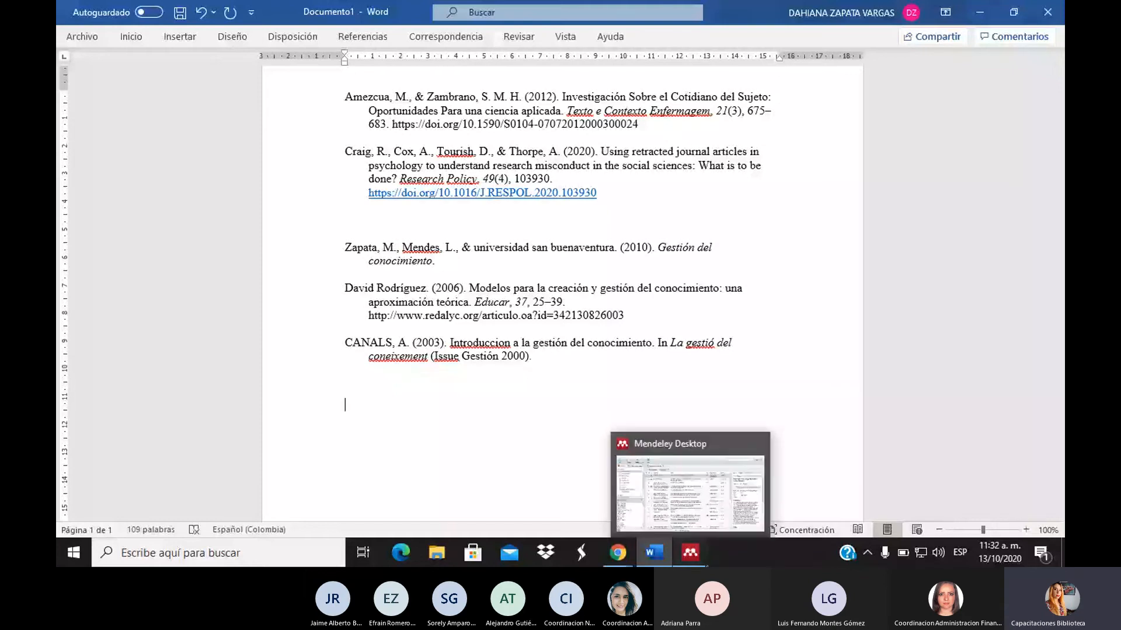
Step: Copy the sentence beginning "Por otra parte" from the Introducción of the PDF open in Mendeley Desktop and paste it below Word's reference list
{"action": "left_click", "coordinate": [690, 493]}
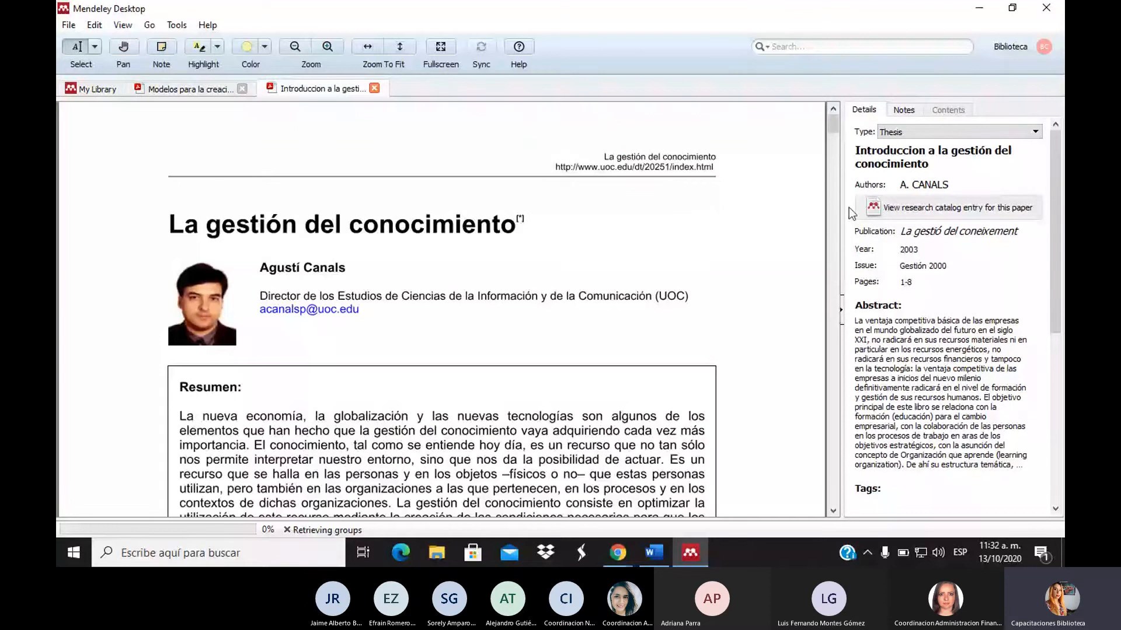
{"action": "left_click_drag", "start_coordinate": [834, 124], "coordinate": [839, 155]}
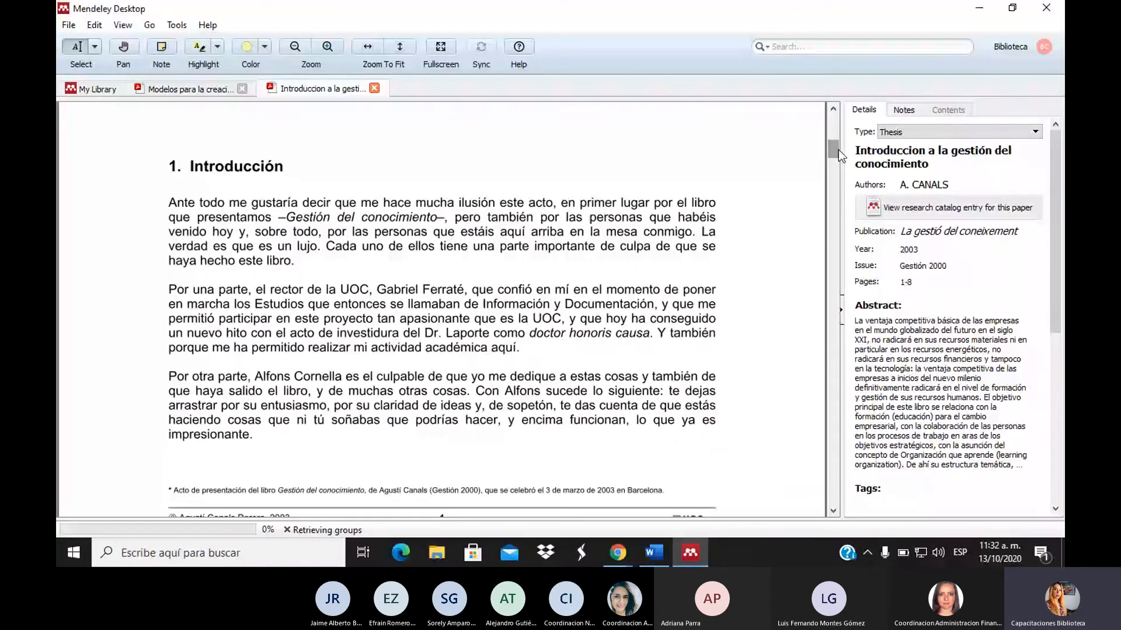
{"action": "scroll", "coordinate": [838, 150], "scroll_direction": "down", "scroll_amount": 3}
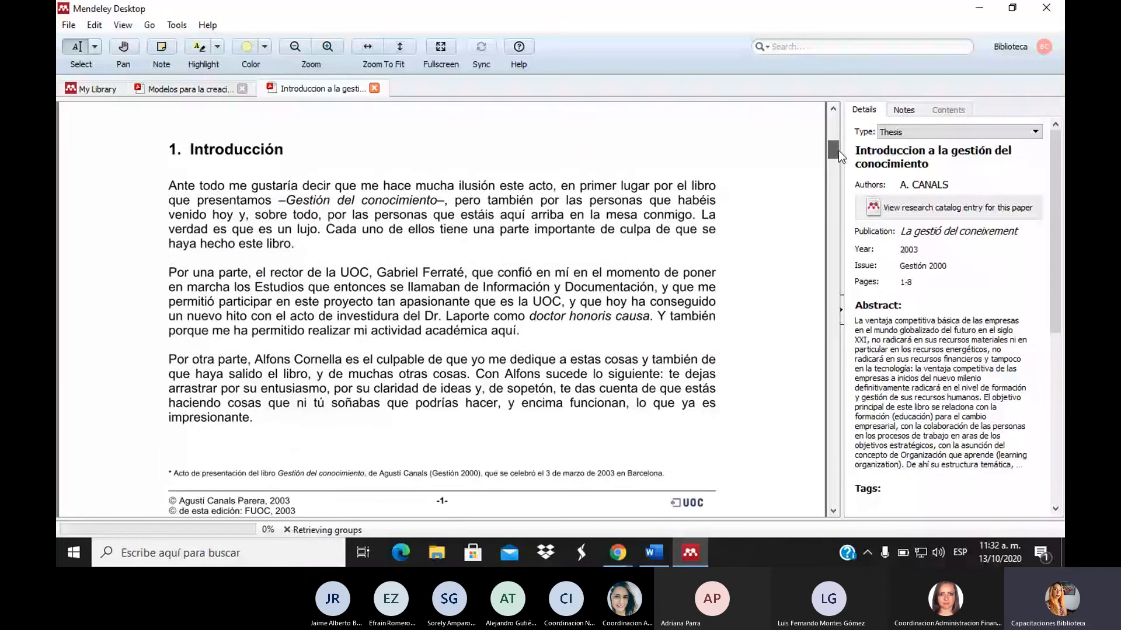
{"action": "left_click_drag", "start_coordinate": [168, 239], "coordinate": [588, 253]}
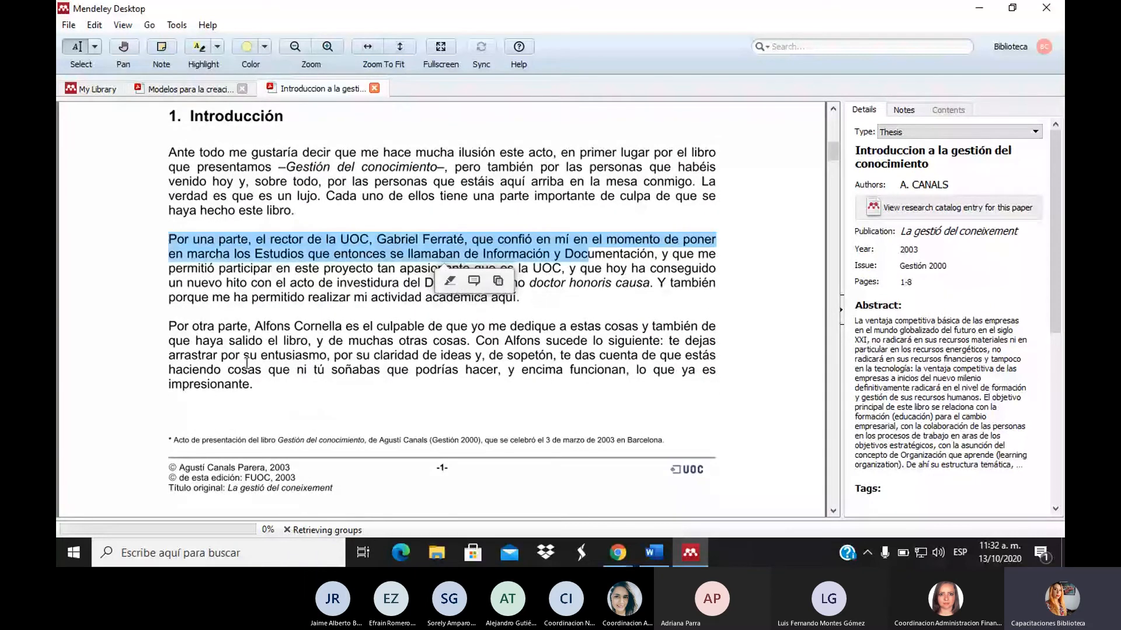
{"action": "left_click", "coordinate": [246, 363]}
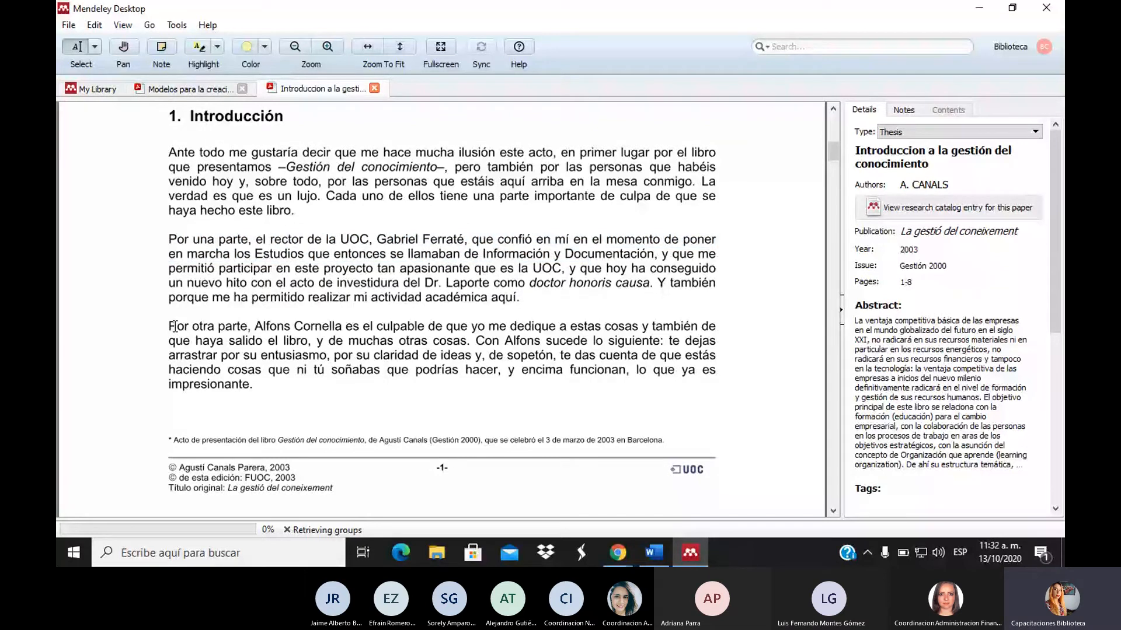
{"action": "left_click_drag", "start_coordinate": [175, 326], "coordinate": [467, 344]}
{"action": "key", "text": "ctrl+c"}
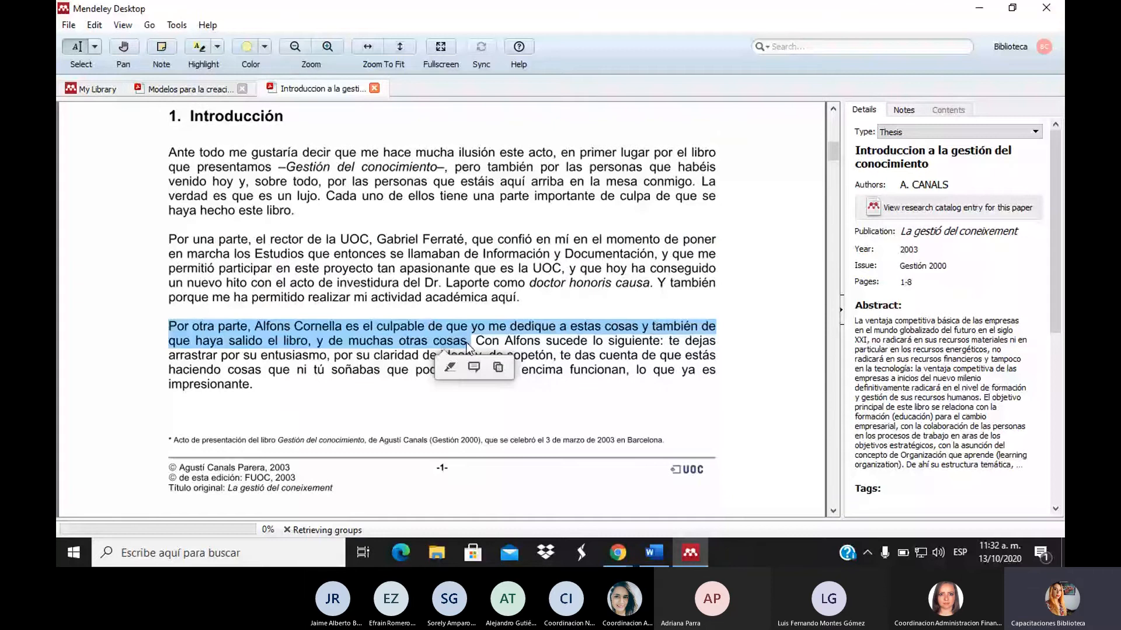
{"action": "key", "text": "alt+Tab"}
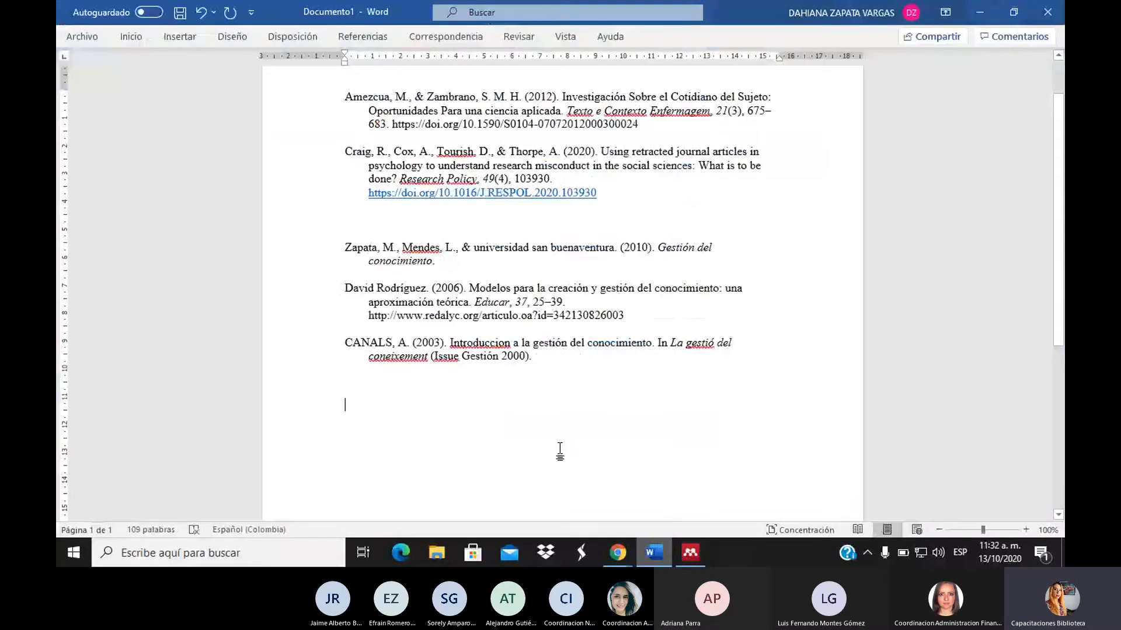
{"action": "key", "text": "ctrl+v"}
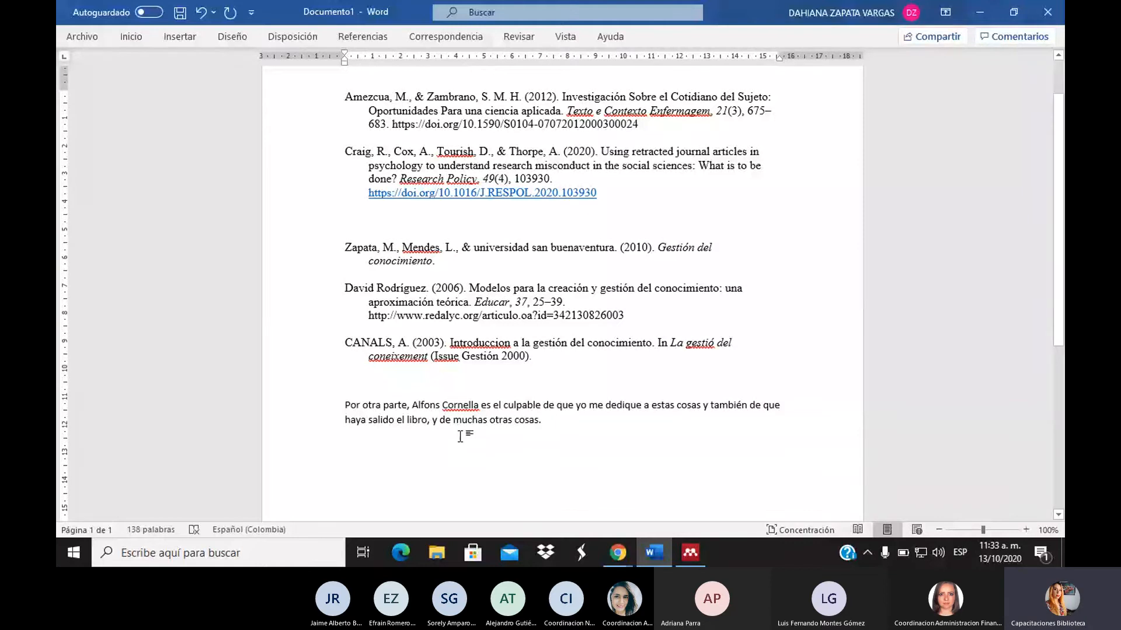
Step: Introduce the pasted sentence with "Gestión del conocimiento es" and enclose the copied text in quotation marks
{"action": "left_click", "coordinate": [341, 405]}
{"action": "type", "text": "gestión"}
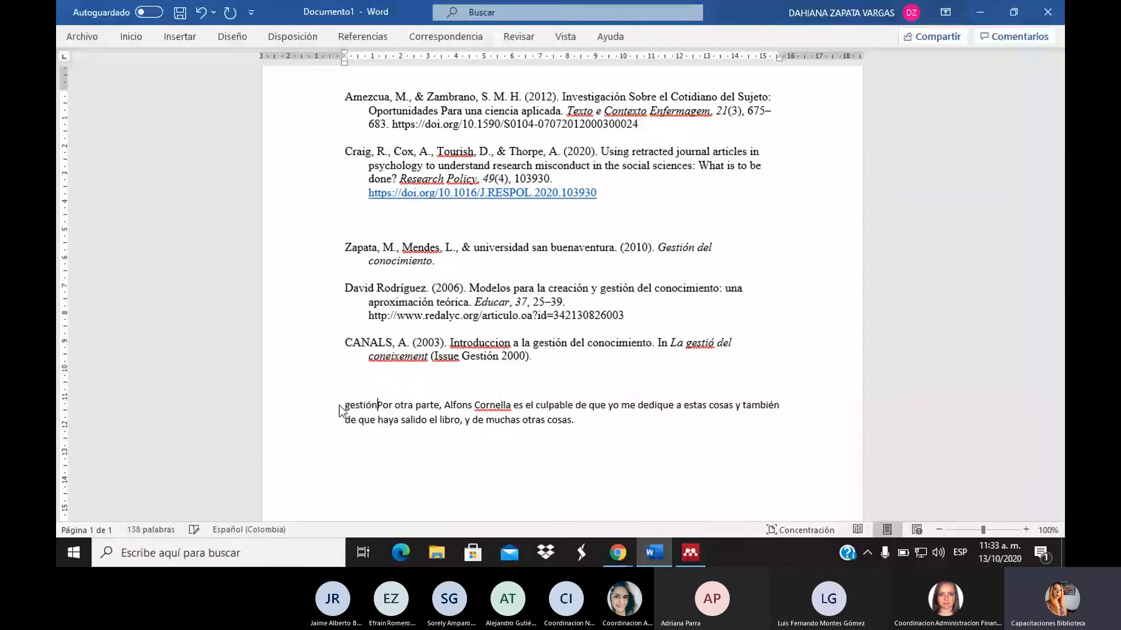
{"action": "type", "text": "del con"}
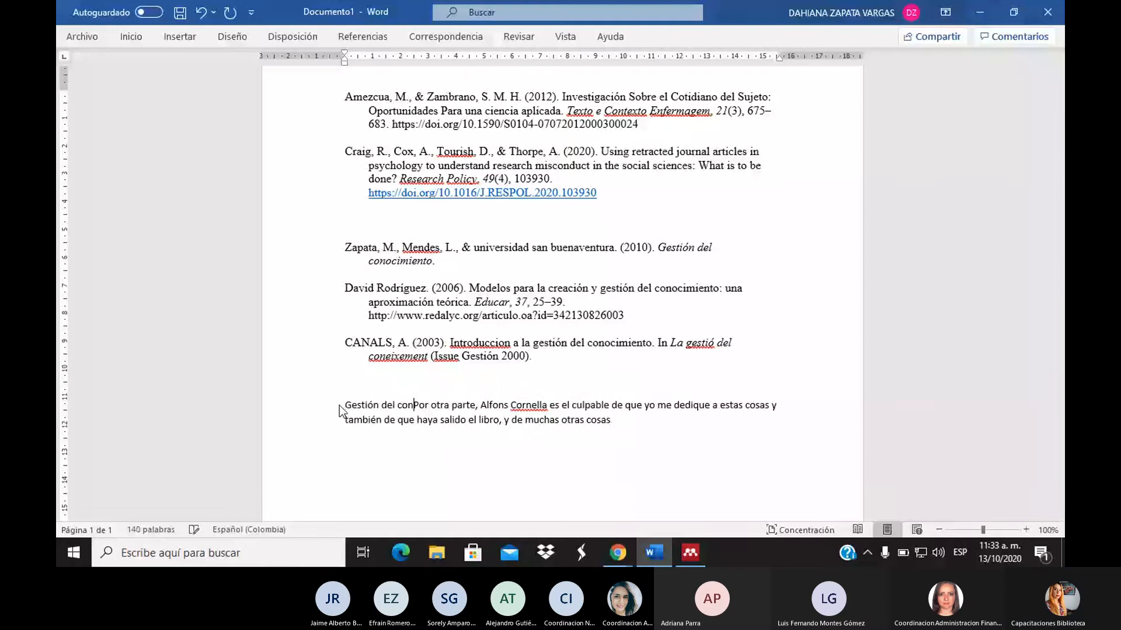
{"action": "type", "text": "cimiento "}
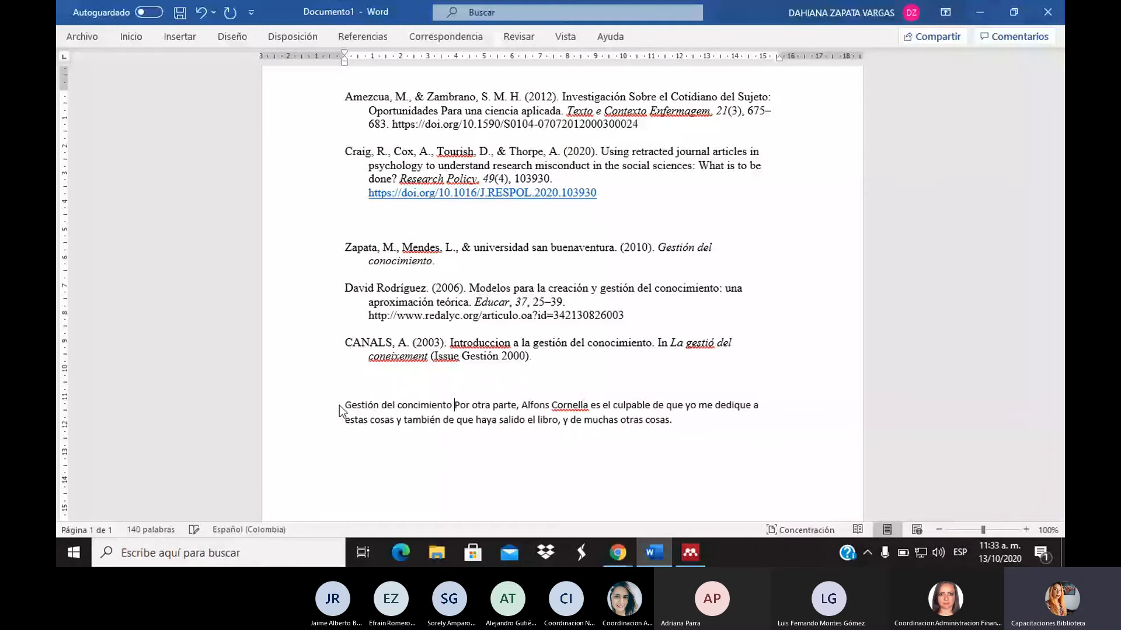
{"action": "type", "text": "es "}
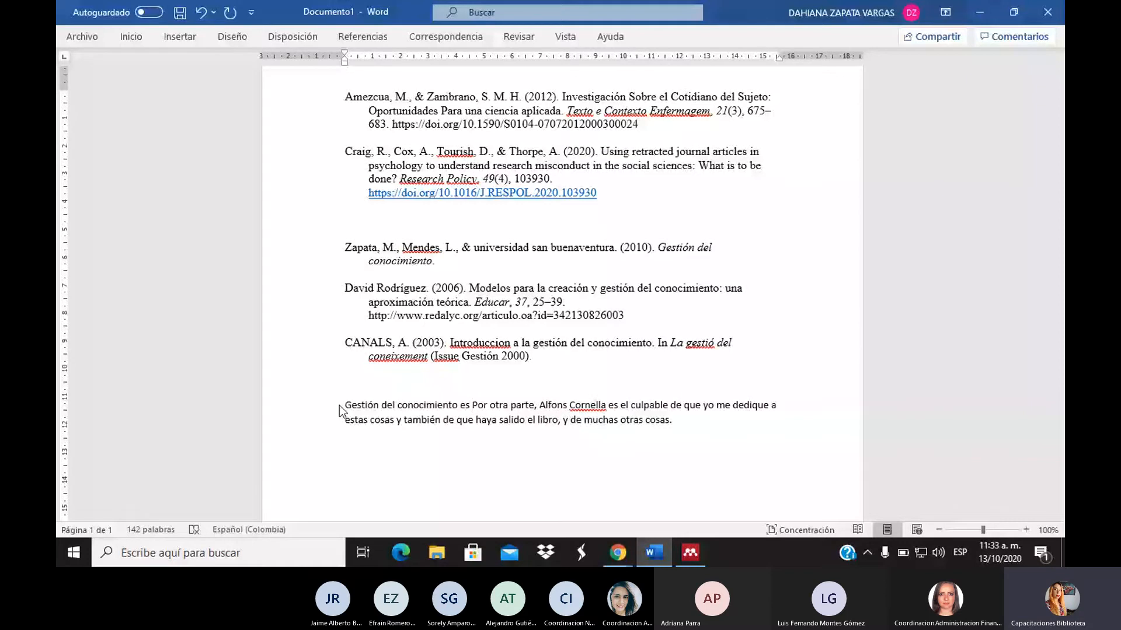
{"action": "type", "text": "\""}
{"action": "left_click", "coordinate": [707, 424]}
{"action": "type", "text": "\""}
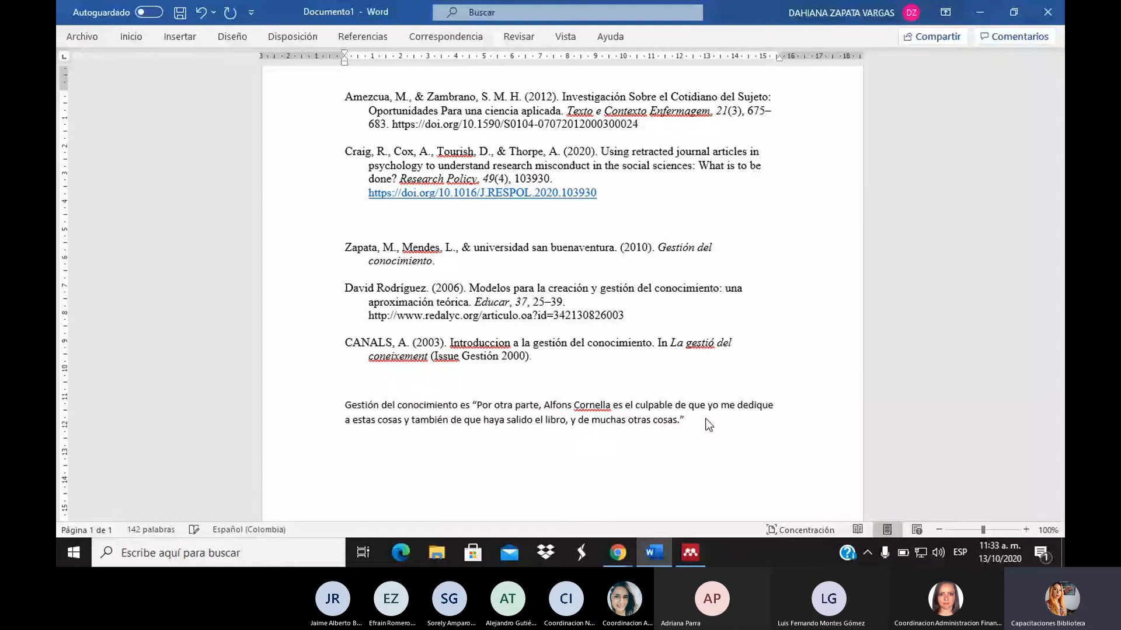
Step: Display the reference tools and keep the ribbon permanently expanded
{"action": "left_click", "coordinate": [360, 41]}
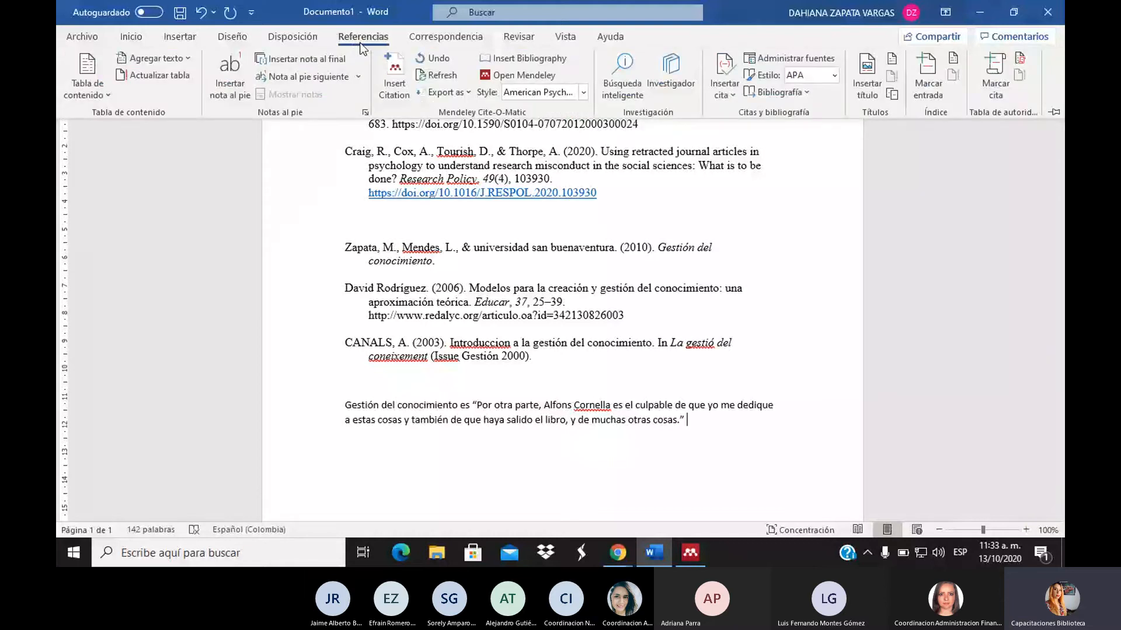
{"action": "left_click", "coordinate": [392, 88]}
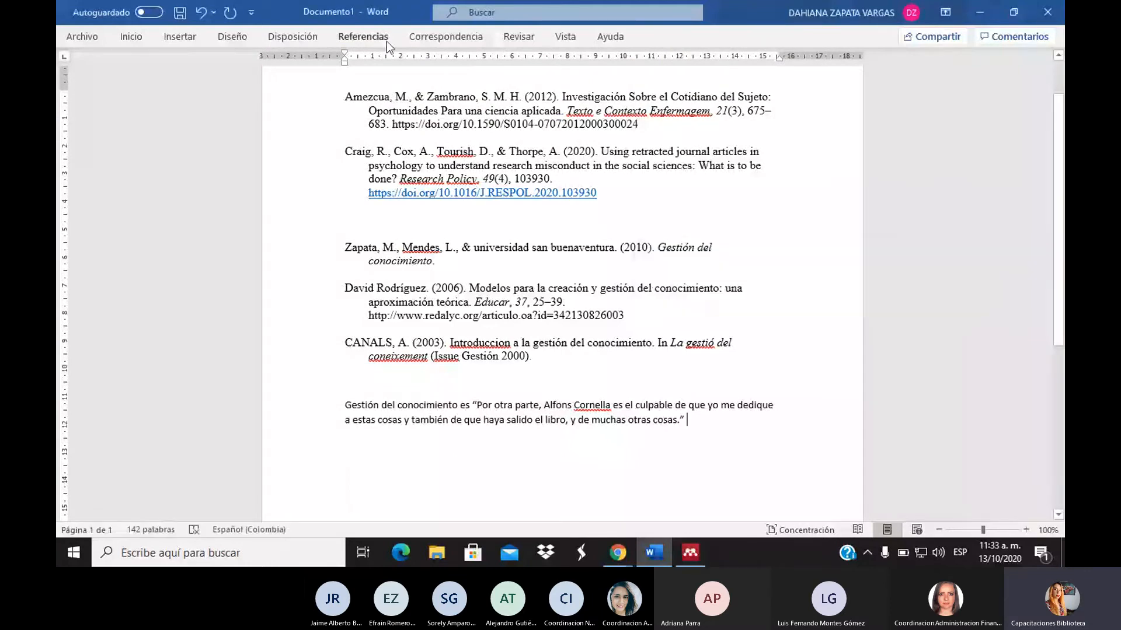
{"action": "left_click", "coordinate": [386, 41]}
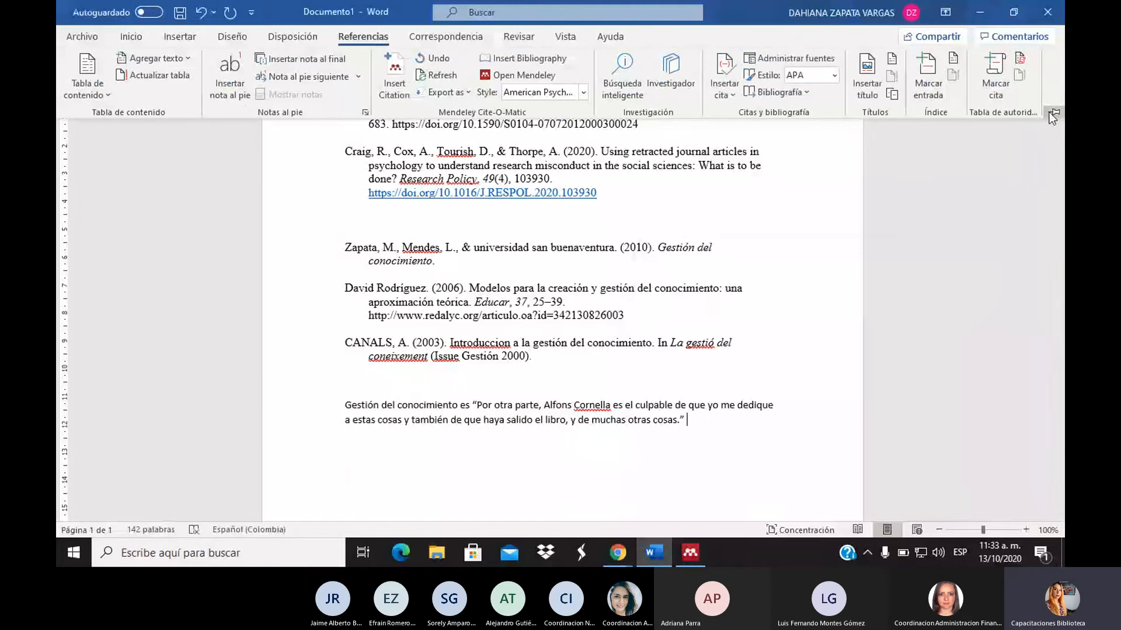
{"action": "left_click", "coordinate": [1052, 114]}
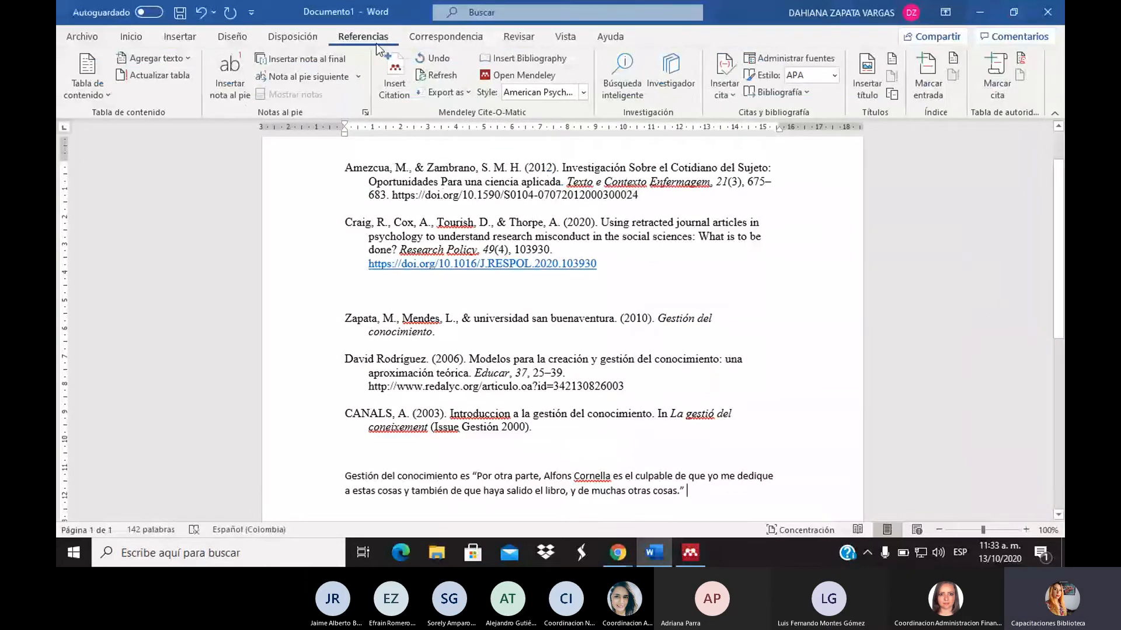
Step: Insert a Mendeley citation for "Gestión del conocimiento" (2010) after the quotation, searching My Library for "gesti"
{"action": "left_click", "coordinate": [390, 95]}
{"action": "left_click", "coordinate": [824, 493]}
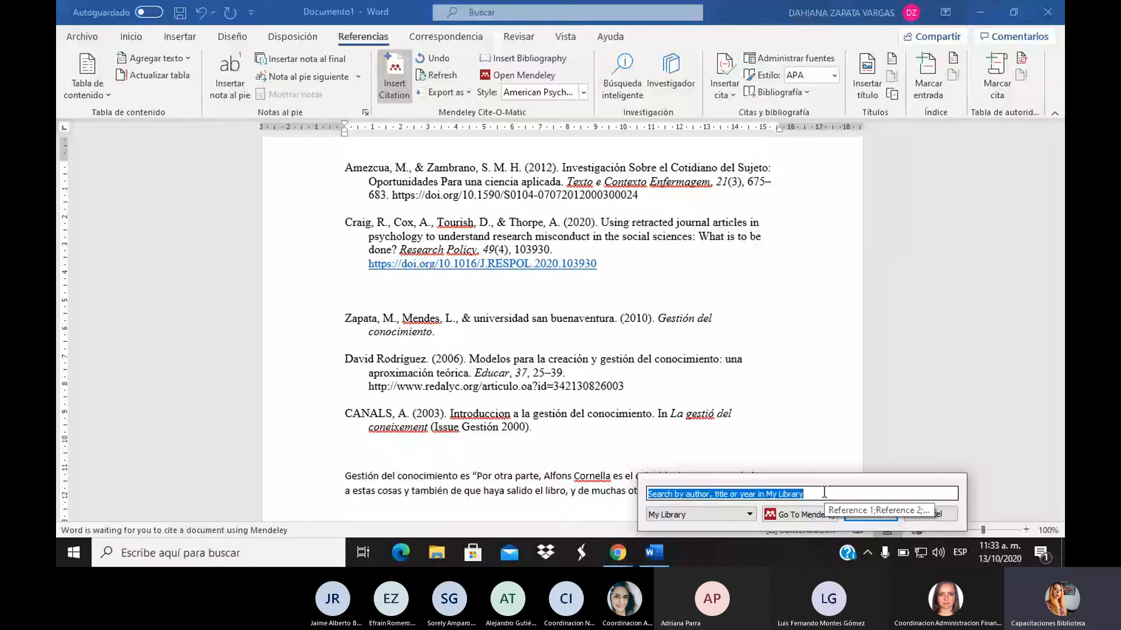
{"action": "type", "text": "ge"}
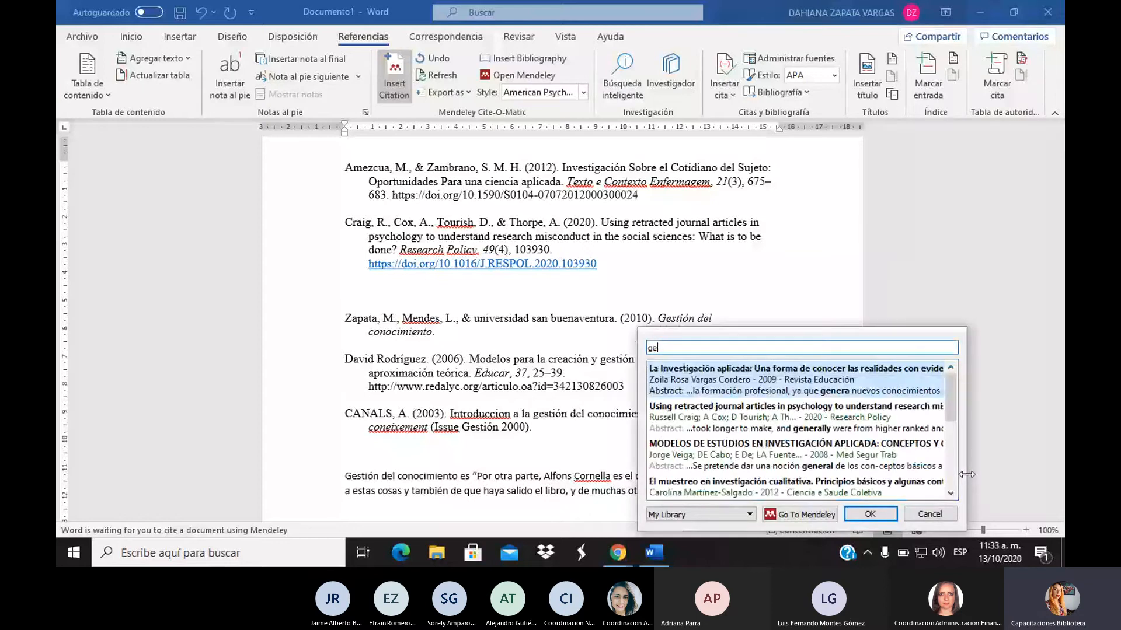
{"action": "type", "text": "sti"}
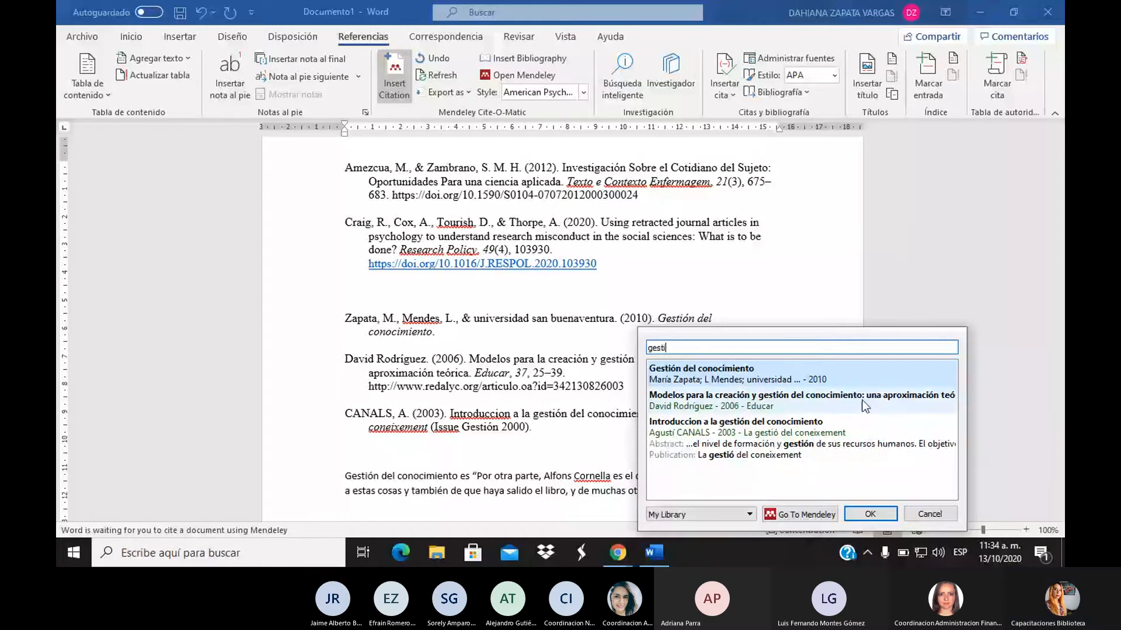
{"action": "left_click", "coordinate": [625, 552]}
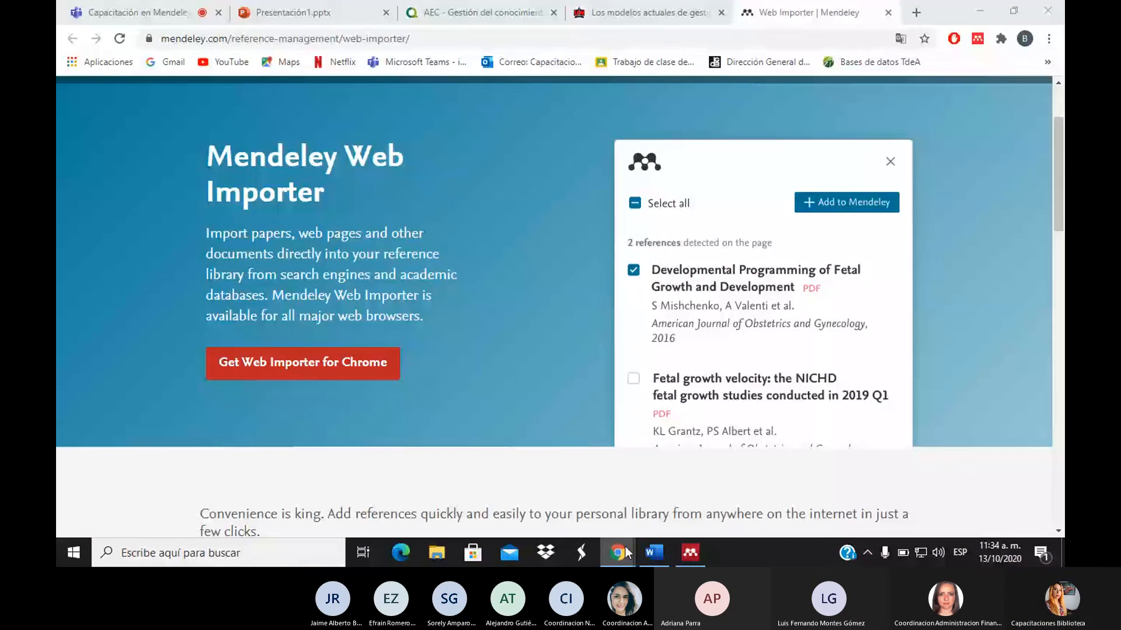
{"action": "left_click", "coordinate": [653, 553]}
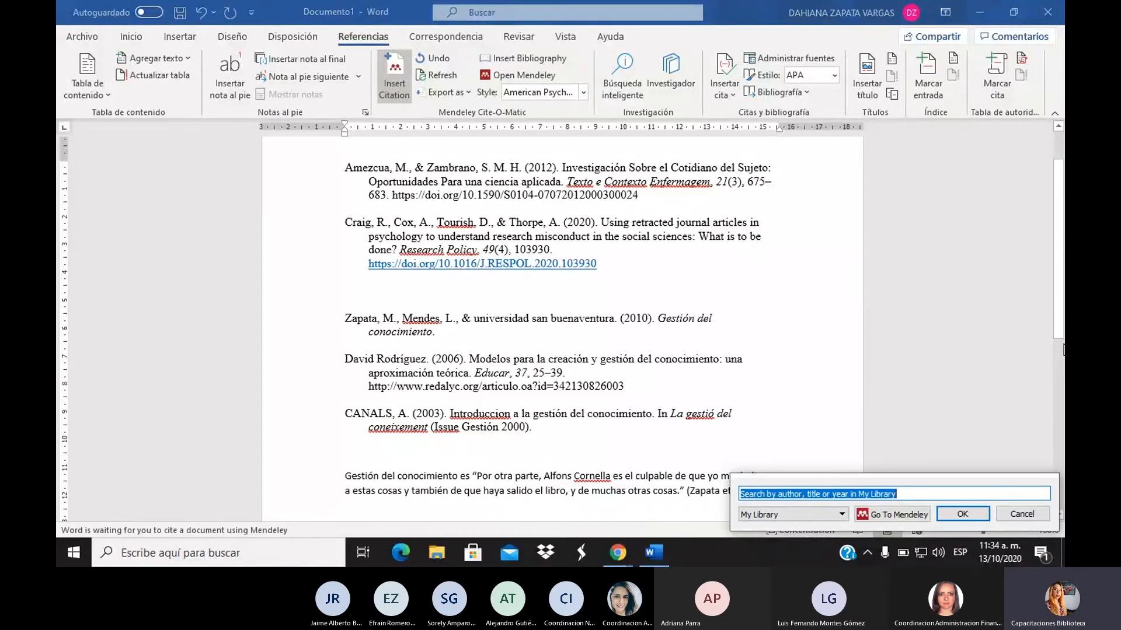
Step: Search My Library for "intr" and insert the citation for "Introduccion a la gestión del conocimiento" (2003) after the first citation
{"action": "type", "text": "l"}
{"action": "type", "text": "ntr"}
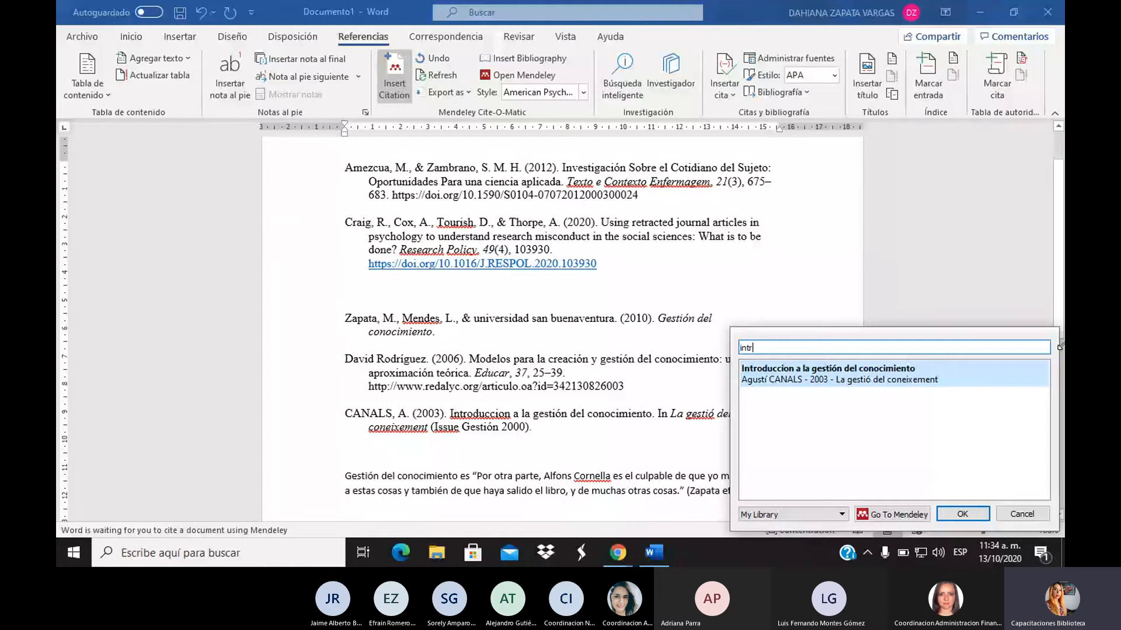
{"action": "left_click", "coordinate": [894, 377]}
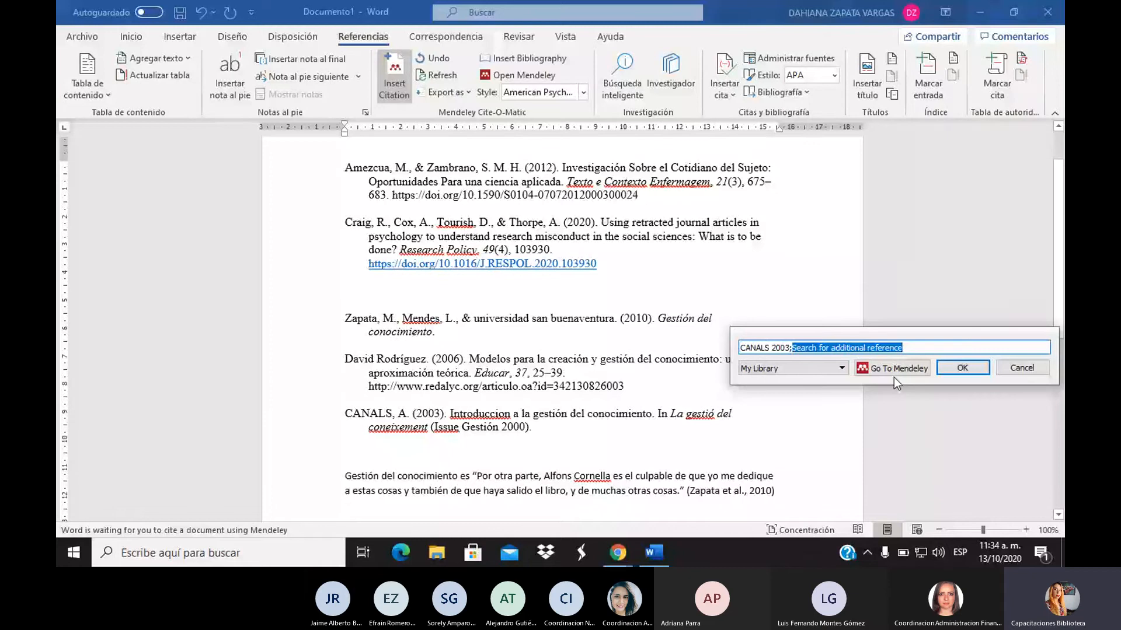
{"action": "left_click", "coordinate": [957, 368]}
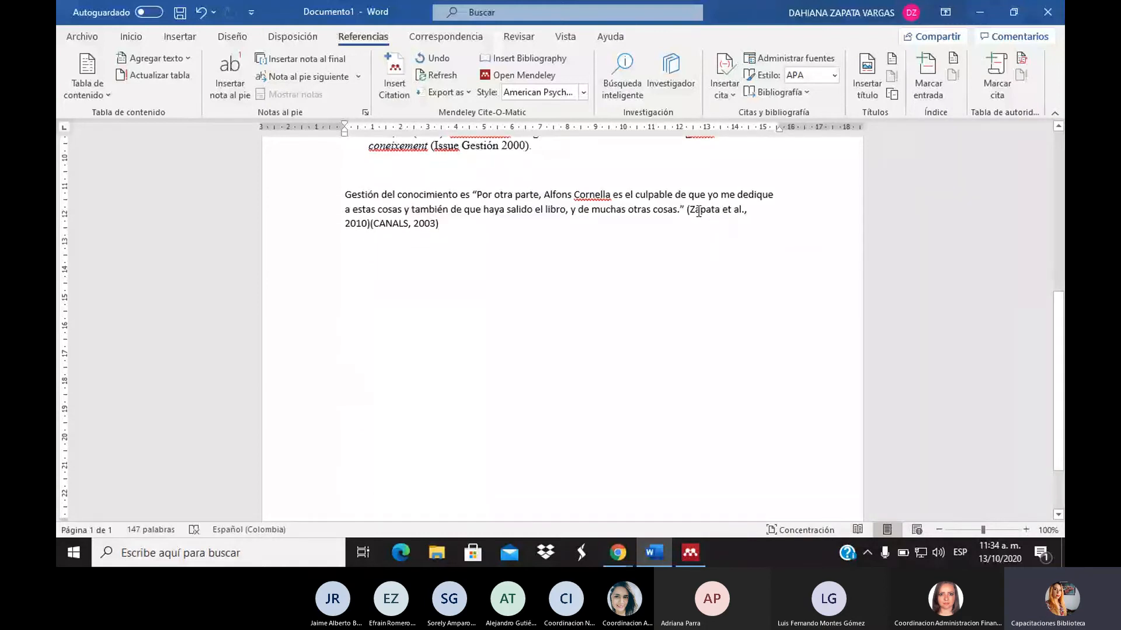
Step: Delete the 2010 citation after the first quotation so that only the 2003 citation follows it
{"action": "left_click_drag", "start_coordinate": [370, 224], "coordinate": [683, 218]}
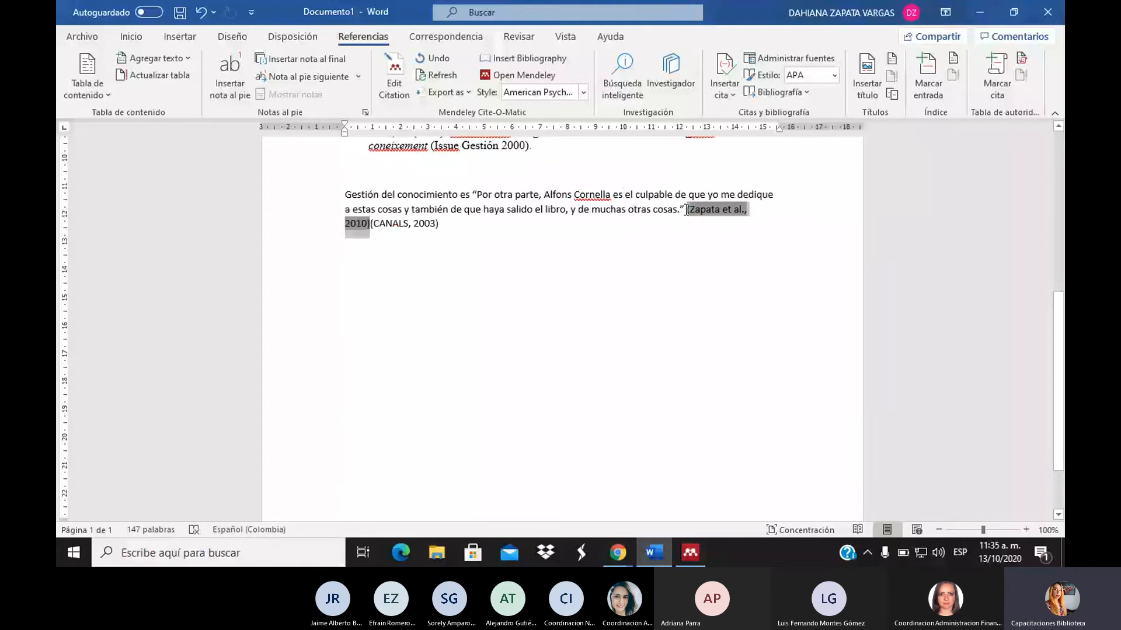
{"action": "key", "text": "Delete"}
{"action": "left_click", "coordinate": [764, 266]}
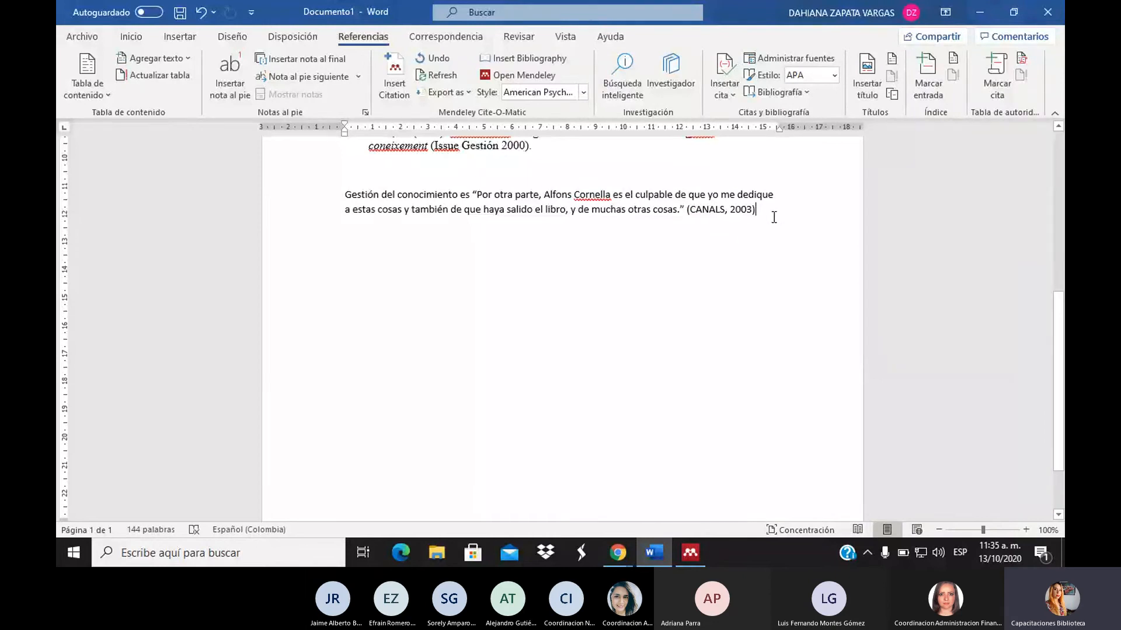
Step: Add the copied sentence beginning "Por otra parte" as a new paragraph below the quotation, without quotation marks
{"action": "key", "text": "Return"}
{"action": "key", "text": "Return"}
{"action": "type", "text": "Por otra parte, Alfons Cornella es el culpable de que yo me dedique a estas cosas y también de que haya salido el libro, y de muchas otras cosas."}
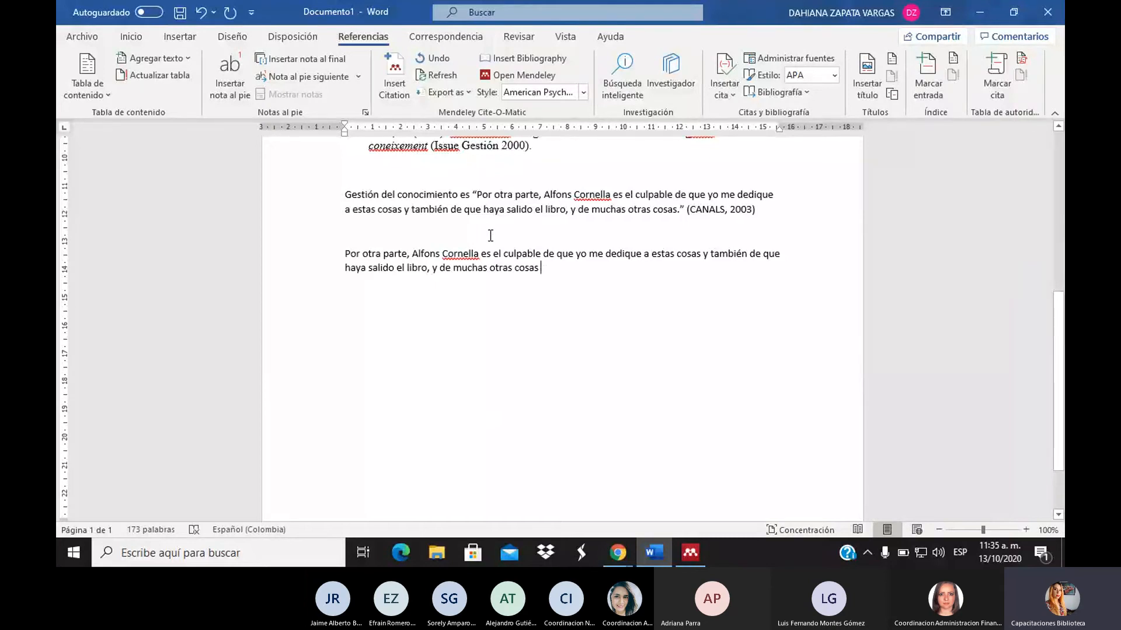
Step: Search My Library for "gestio" and cite "Modelos para la creación y gestión del conocimiento" (2006) at the end of the new paragraph
{"action": "left_click", "coordinate": [397, 91]}
{"action": "type", "text": "gesti"}
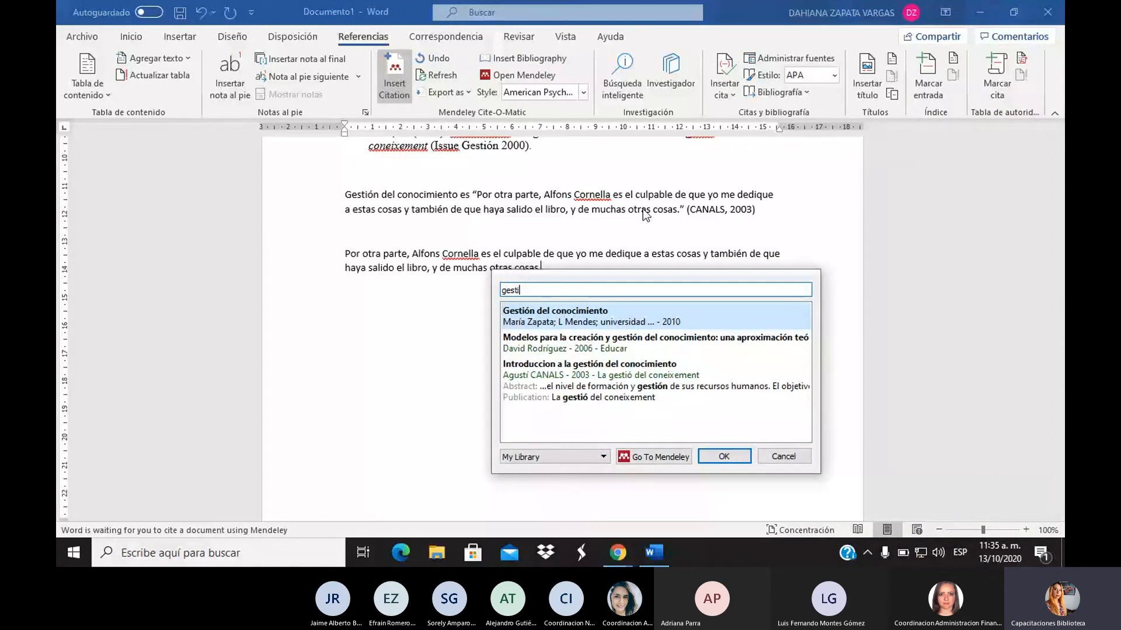
{"action": "type", "text": "o"}
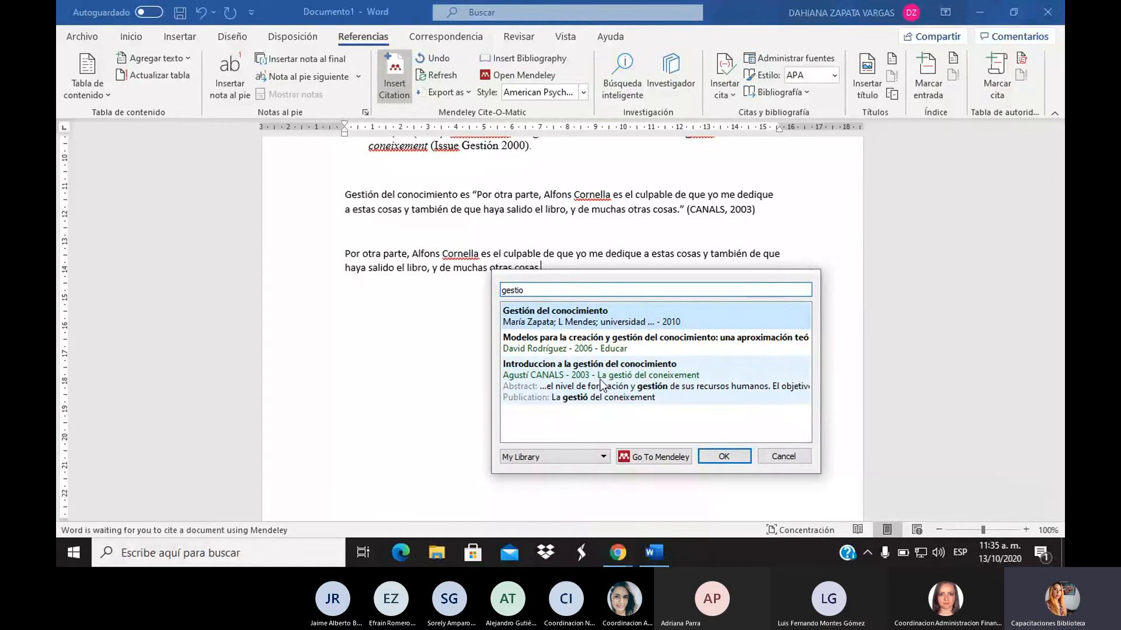
{"action": "left_click", "coordinate": [614, 345]}
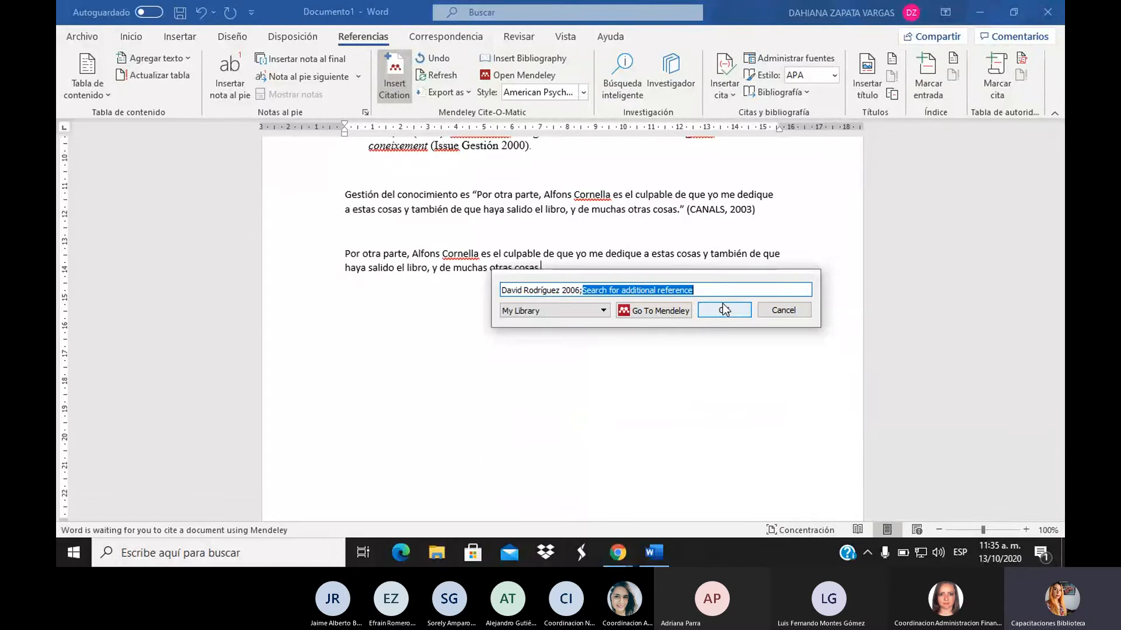
{"action": "left_click", "coordinate": [722, 304]}
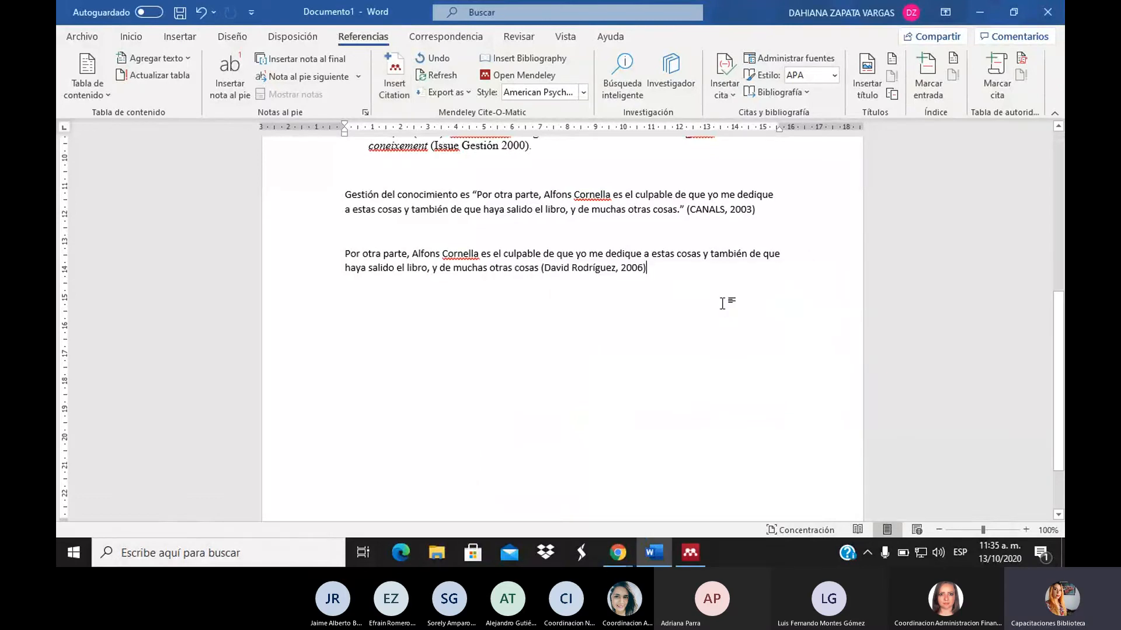
Step: Start a new paragraph with the citation for "Gestión del conocimiento" (2010), found by searching "gest", followed by the filler text "dfghjkljkl"
{"action": "left_click", "coordinate": [722, 303]}
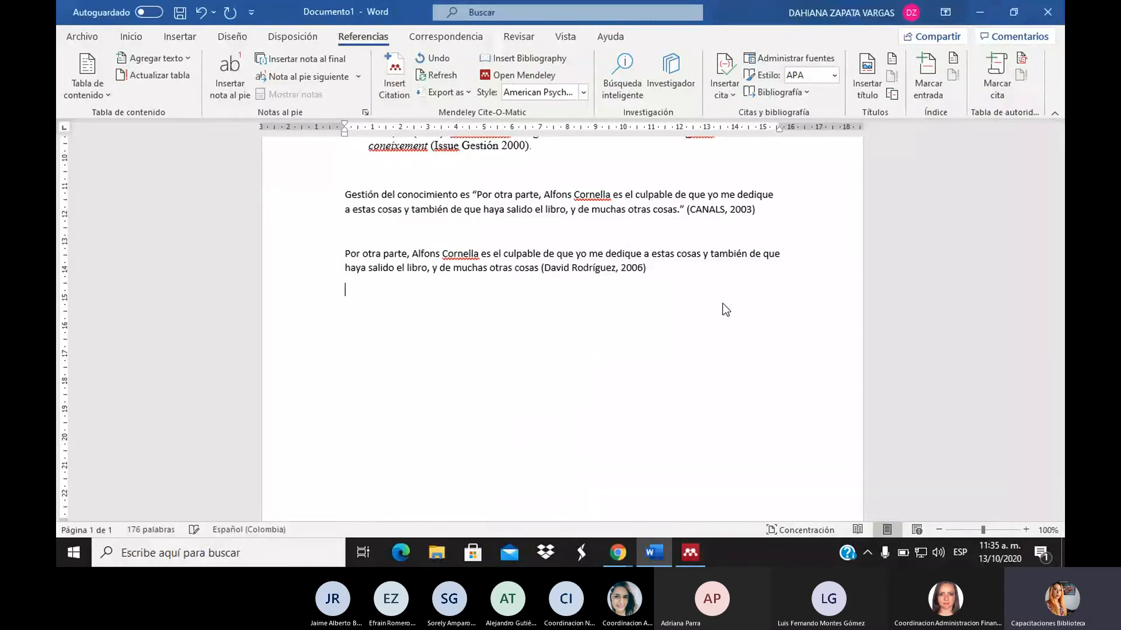
{"action": "key", "text": "Return"}
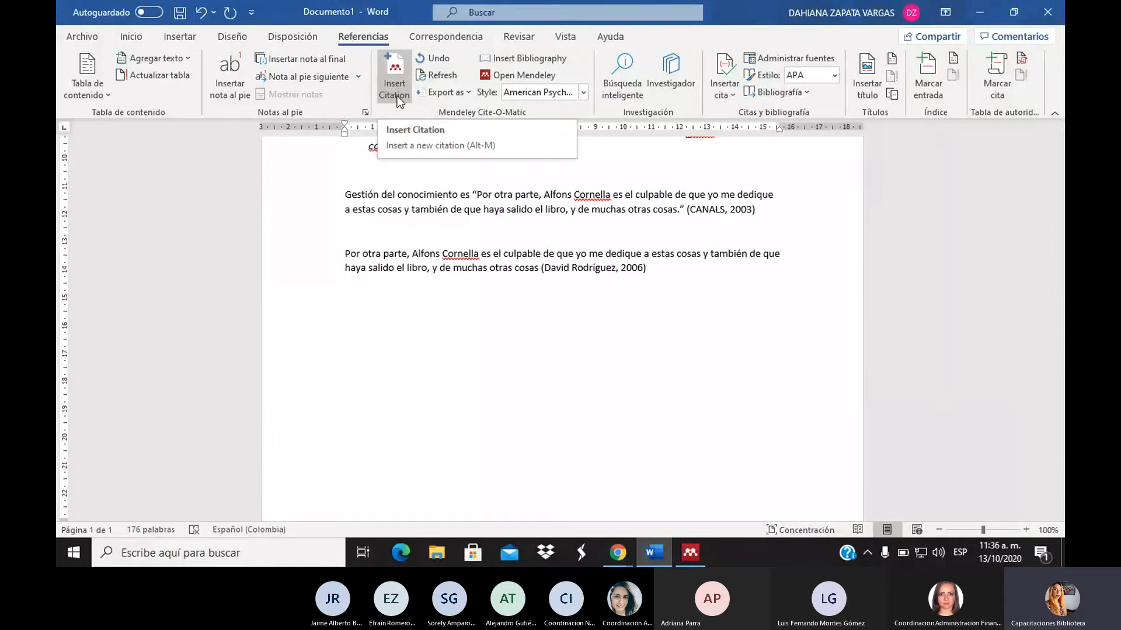
{"action": "left_click", "coordinate": [397, 96]}
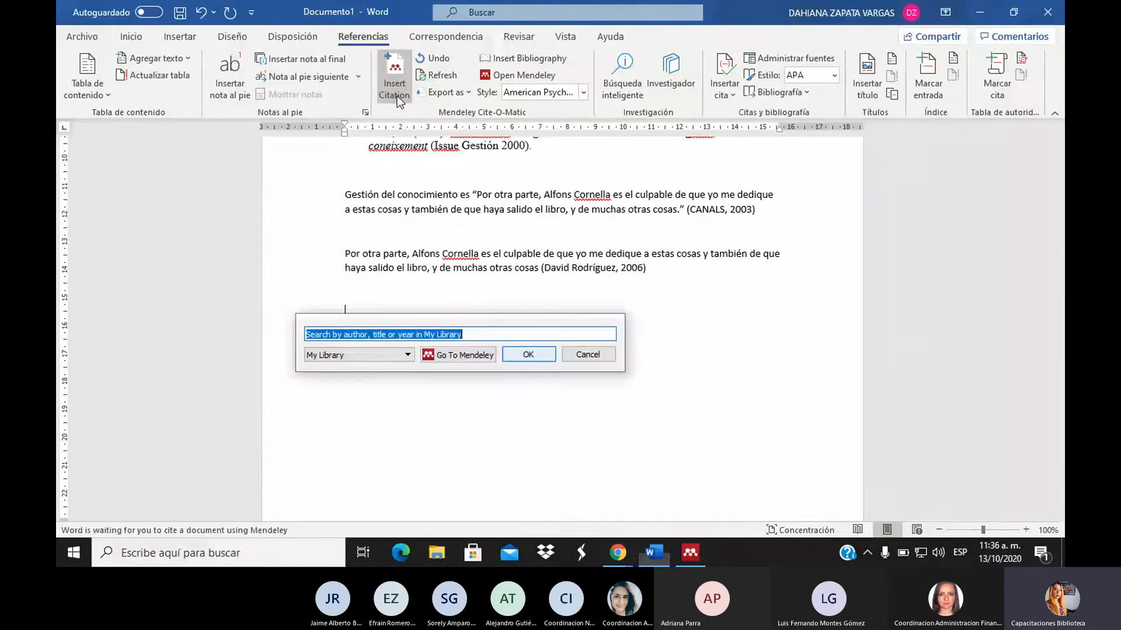
{"action": "type", "text": "gest"}
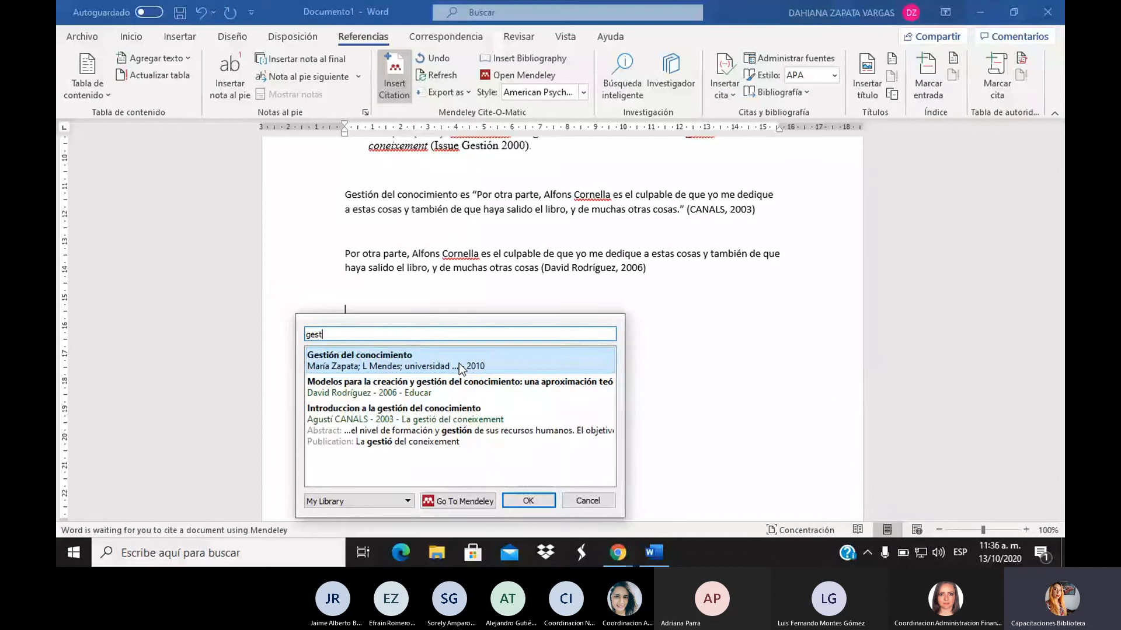
{"action": "left_click", "coordinate": [459, 363]}
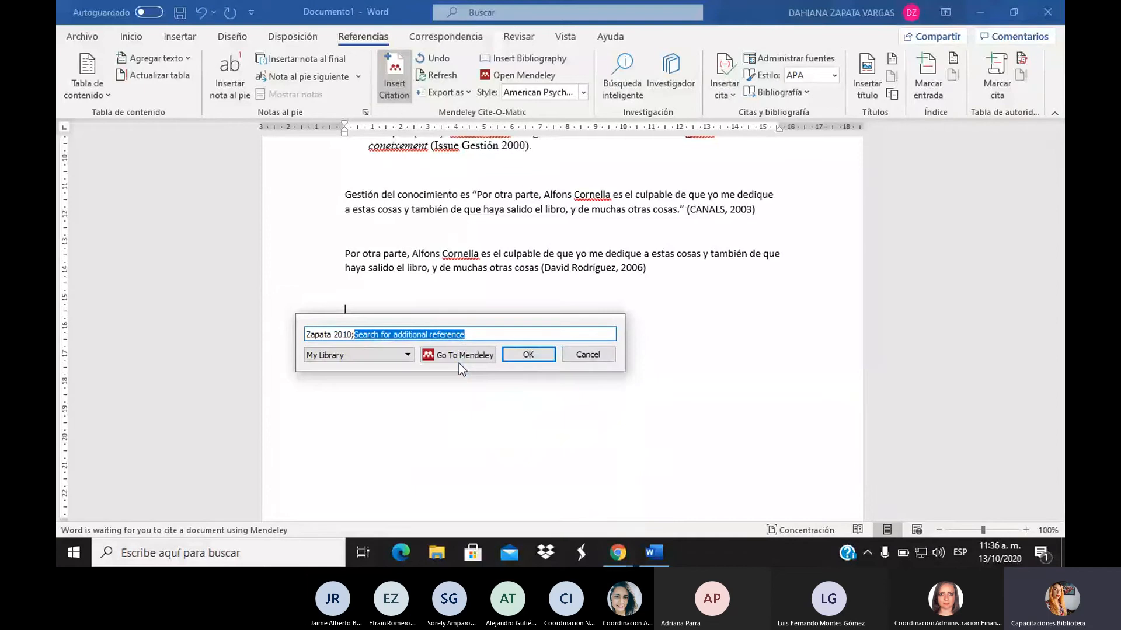
{"action": "left_click", "coordinate": [528, 353]}
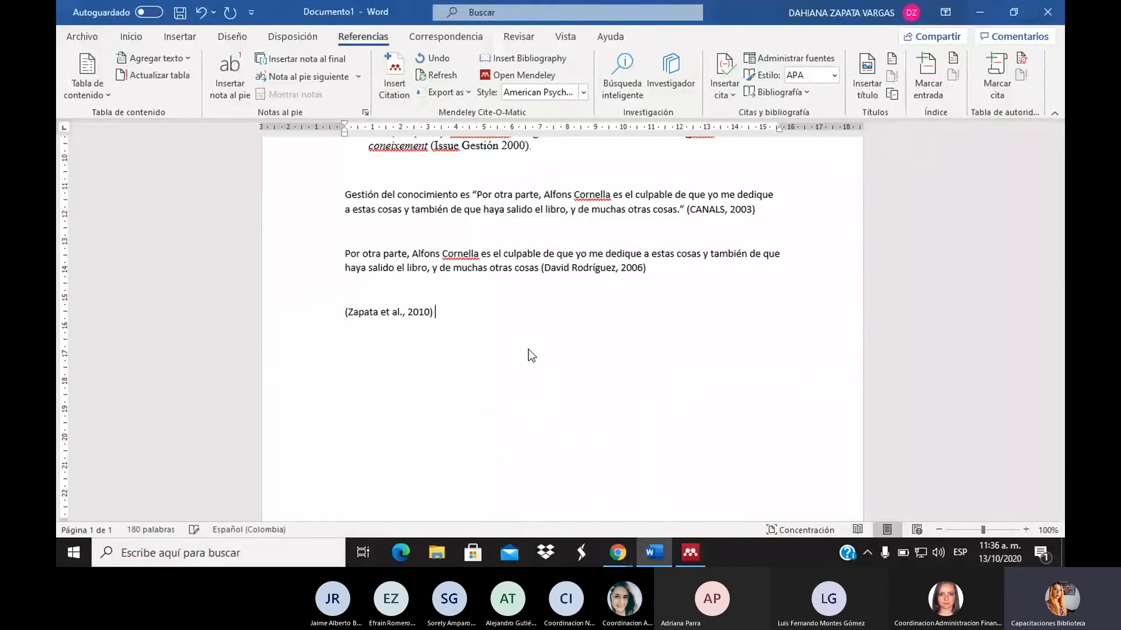
{"action": "type", "text": "dfghjkljkl"}
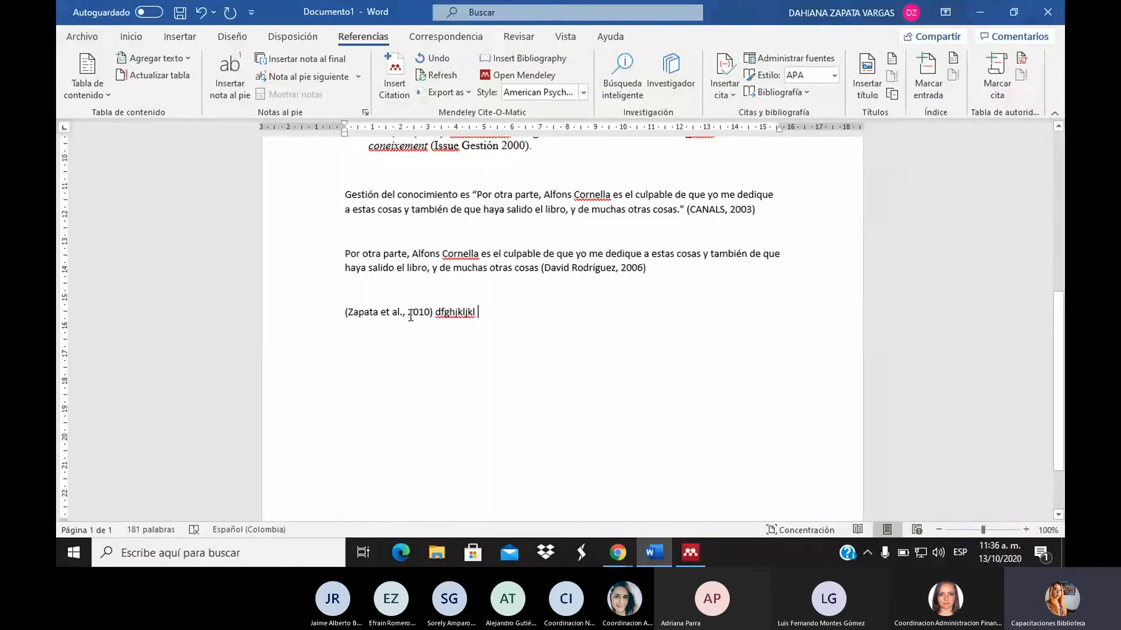
Step: Remove the author part from inside the 2010 citation's parentheses and keep the manual edit in Mendeley
{"action": "left_click_drag", "start_coordinate": [349, 314], "coordinate": [407, 312]}
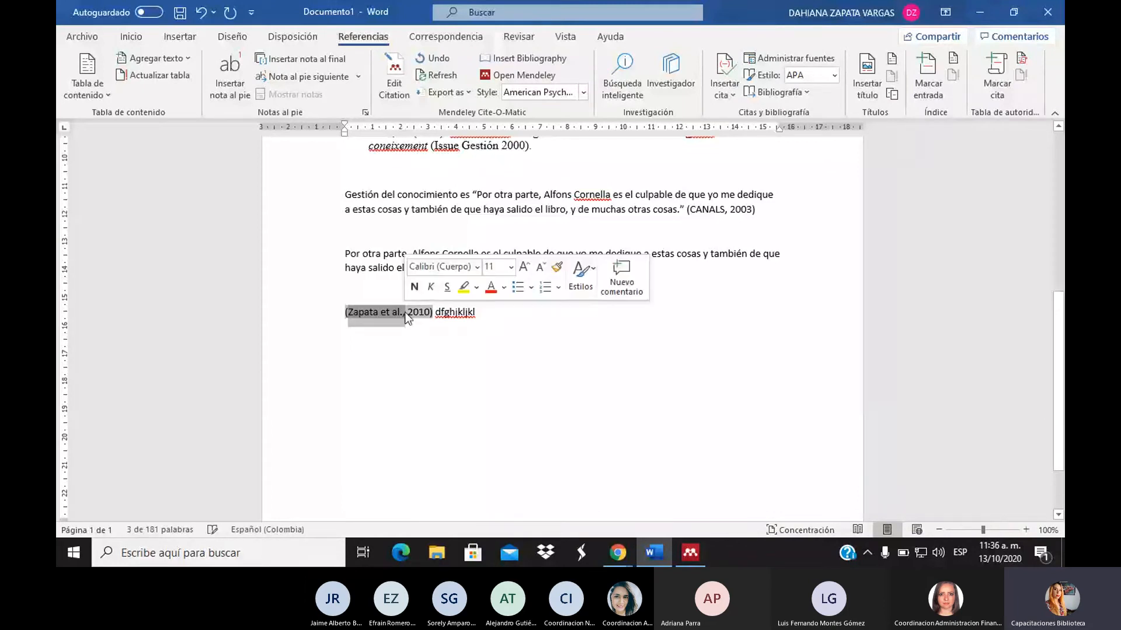
{"action": "key", "text": "BackSpace"}
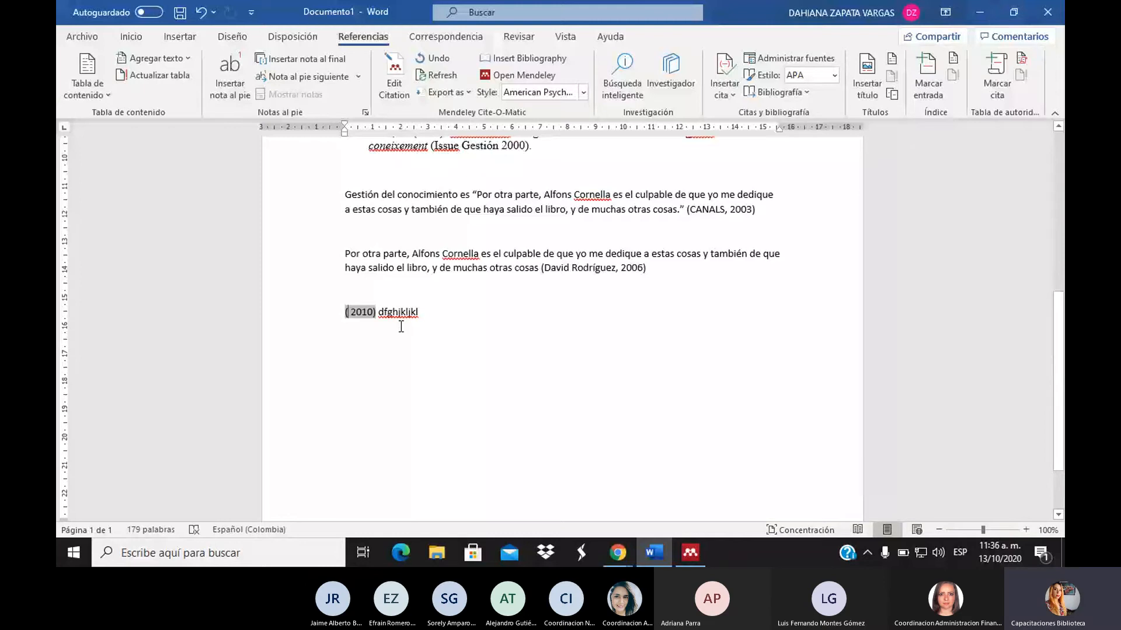
{"action": "left_click", "coordinate": [454, 333]}
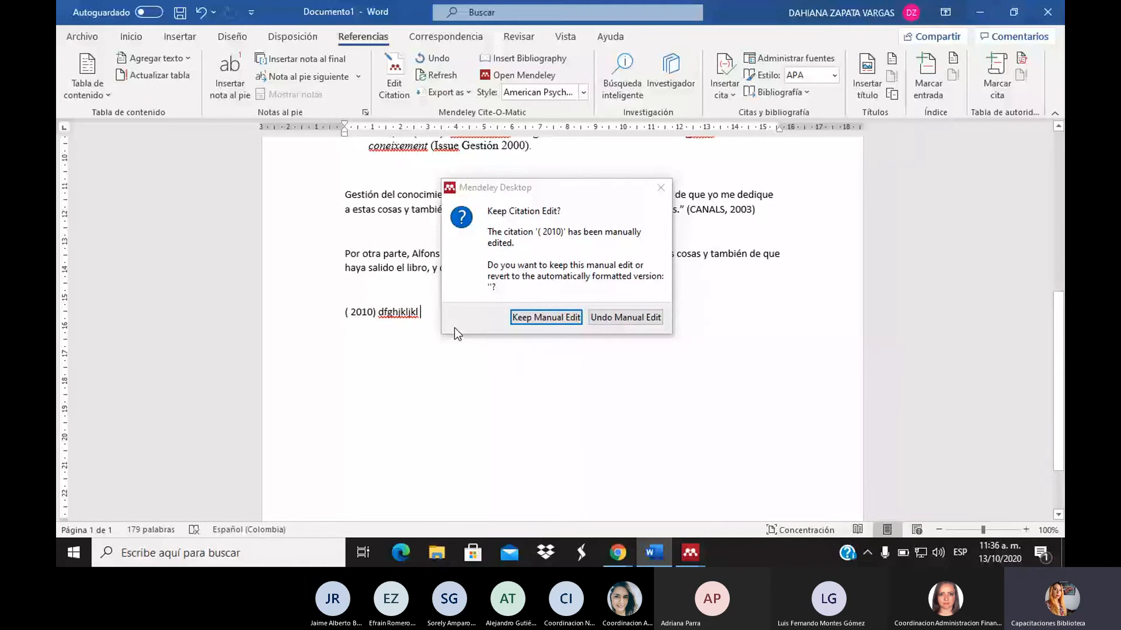
{"action": "left_click", "coordinate": [537, 317]}
Step: Place the removed author text in front of the parentheses and delete the extra space before 2010
{"action": "left_click", "coordinate": [342, 314]}
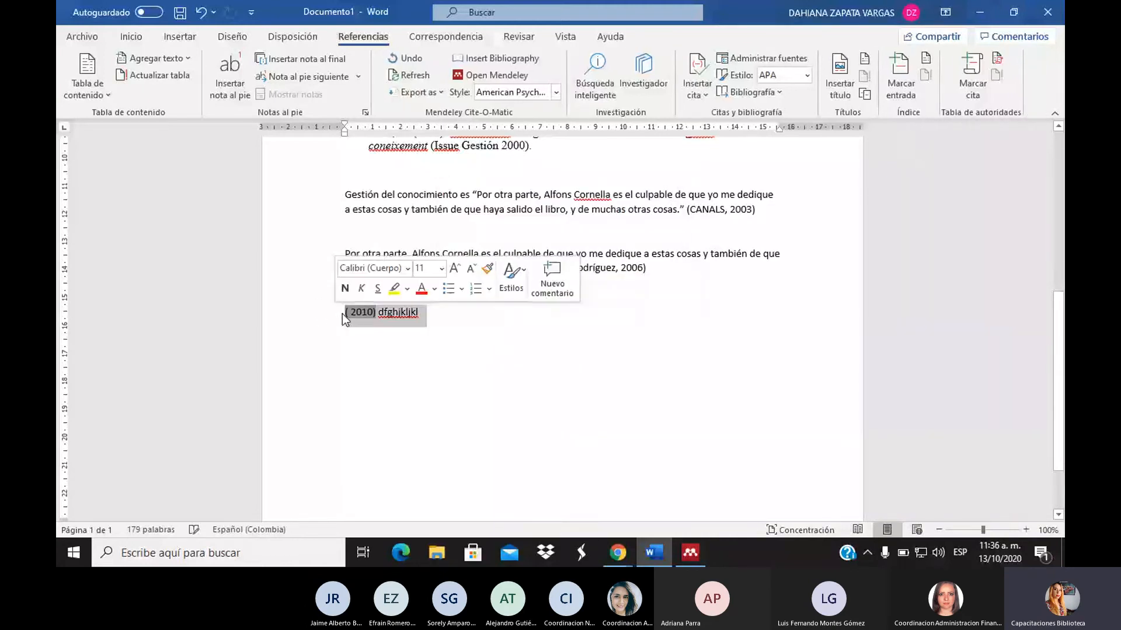
{"action": "left_click", "coordinate": [343, 314]}
{"action": "key", "text": "ctrl+z"}
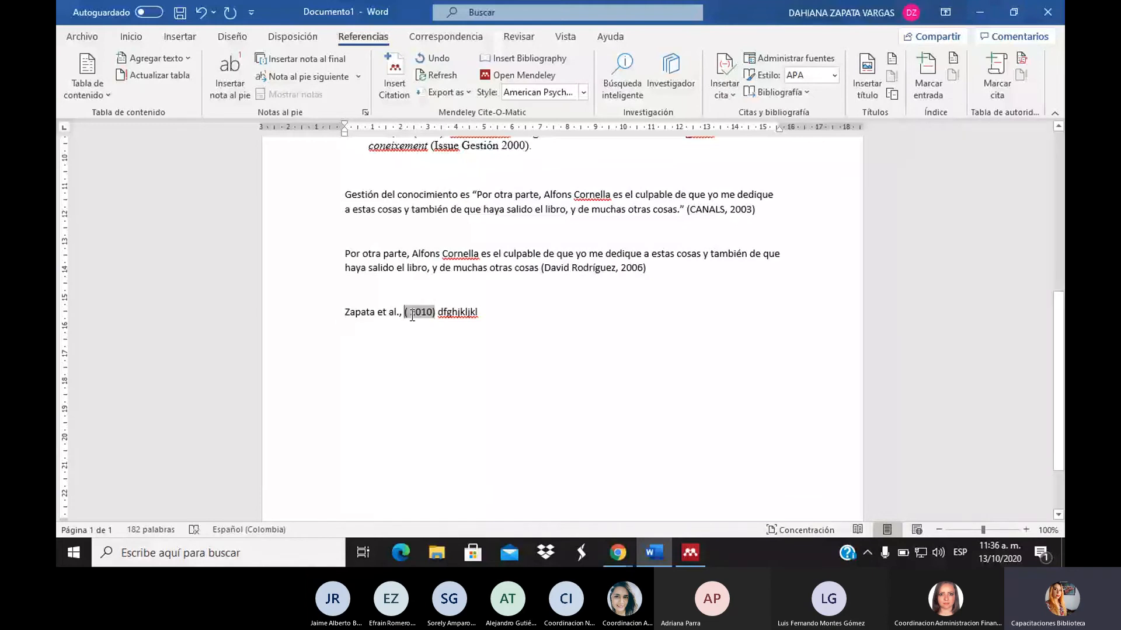
{"action": "key", "text": "ctrl+z"}
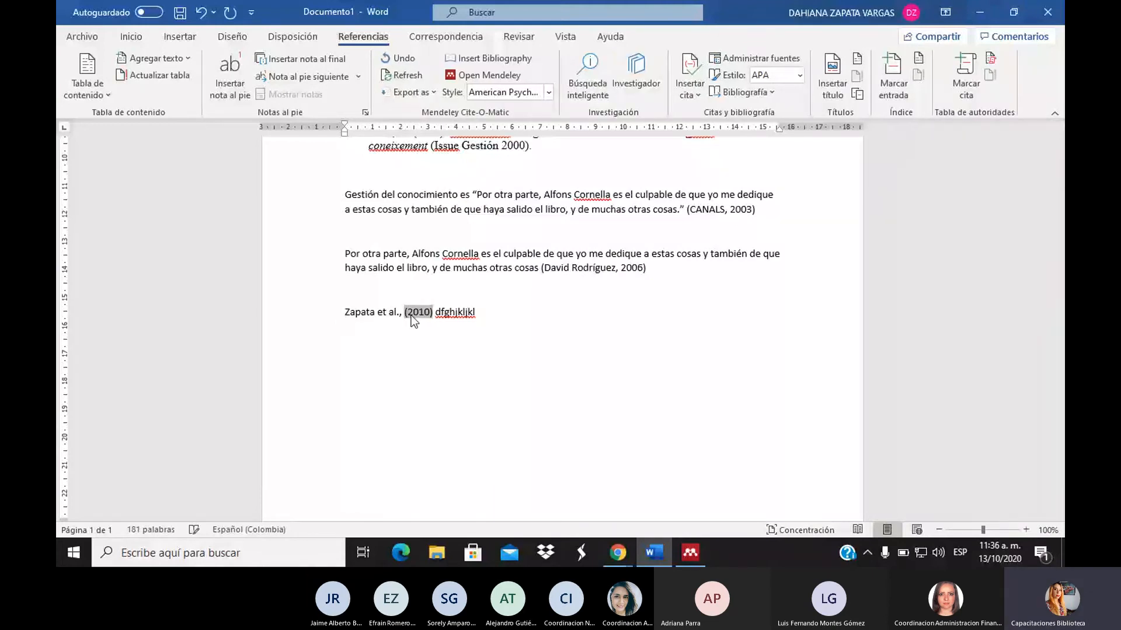
{"action": "left_click", "coordinate": [523, 346]}
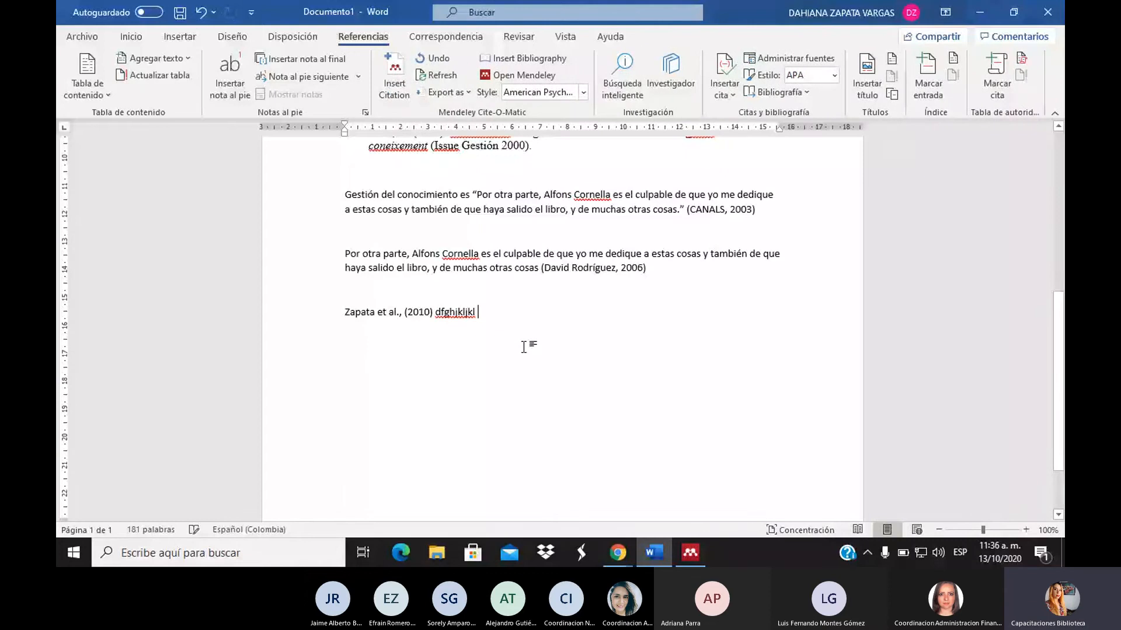
Step: Insert the Mendeley bibliography two lines below the paragraph with the narrative citation
{"action": "key", "text": "Return"}
{"action": "key", "text": "Return"}
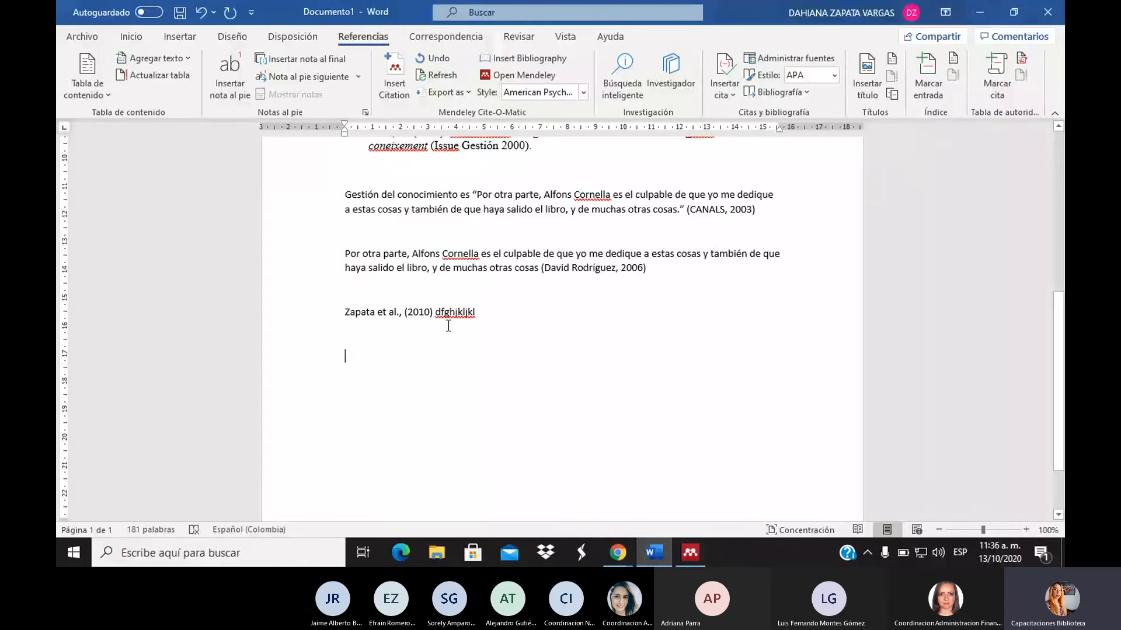
{"action": "left_click", "coordinate": [552, 62]}
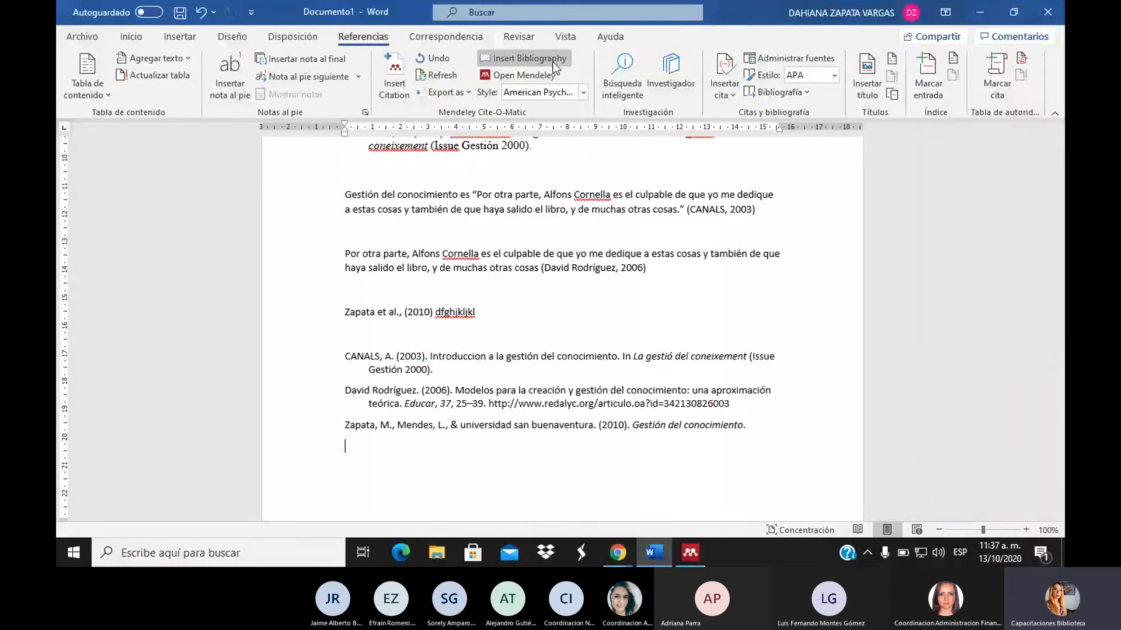
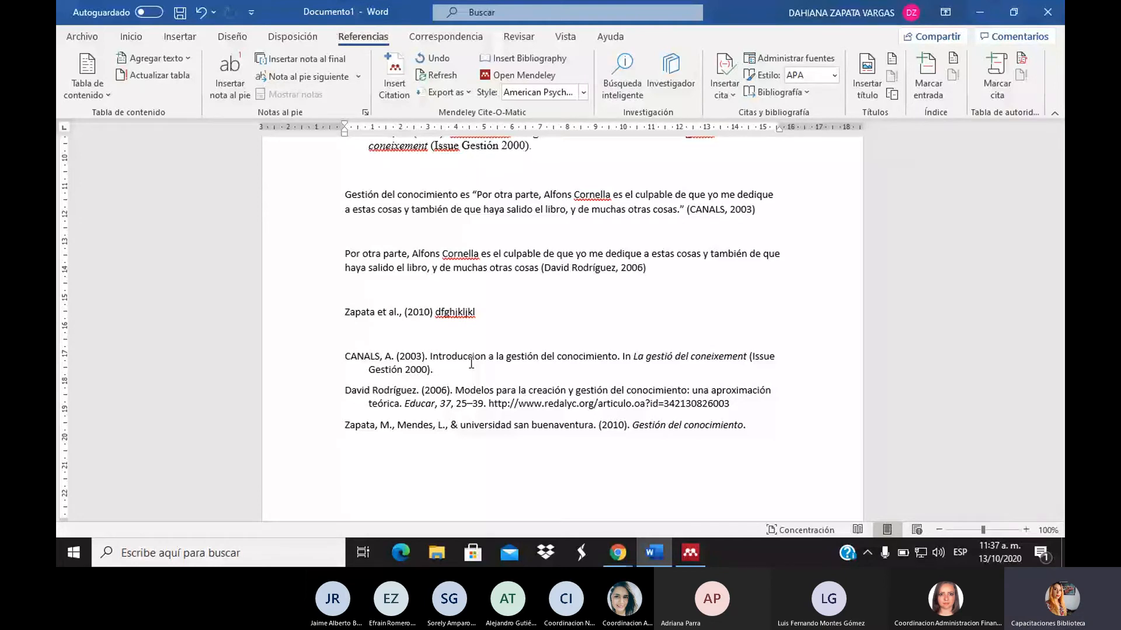
Step: Examine the entries of the generated bibliography and compare them with the citations in the text
{"action": "left_click", "coordinate": [348, 355]}
{"action": "left_click", "coordinate": [786, 444]}
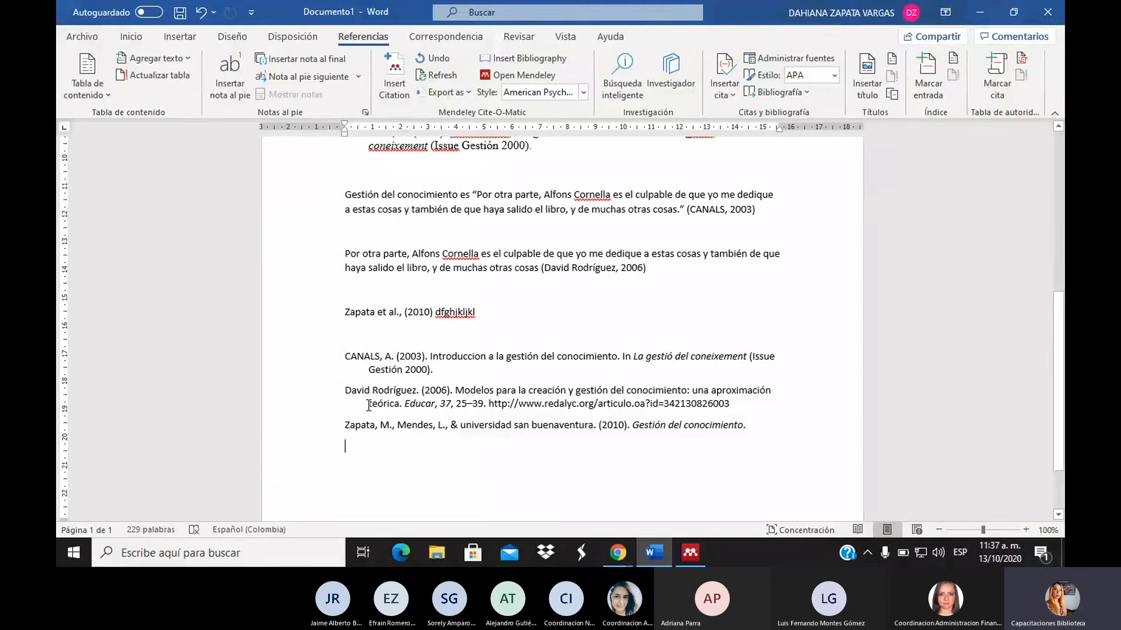
{"action": "left_click", "coordinate": [346, 360]}
{"action": "scroll", "coordinate": [1058, 380], "scroll_direction": "up", "scroll_amount": 4}
{"action": "scroll", "coordinate": [1058, 380], "scroll_direction": "down", "scroll_amount": 6}
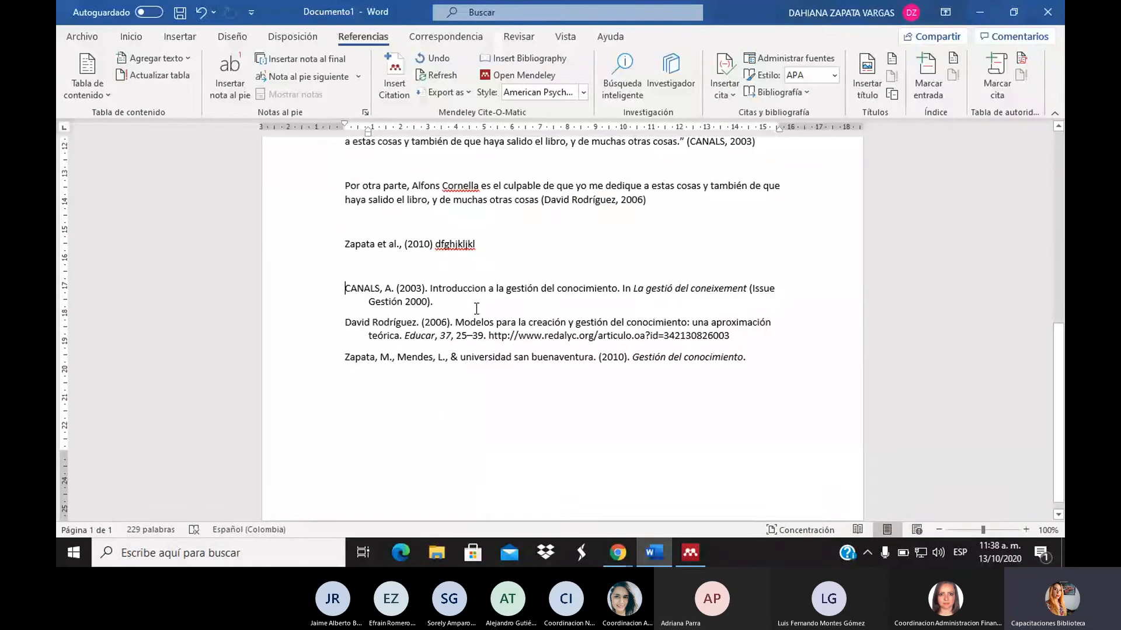
{"action": "left_click", "coordinate": [524, 433]}
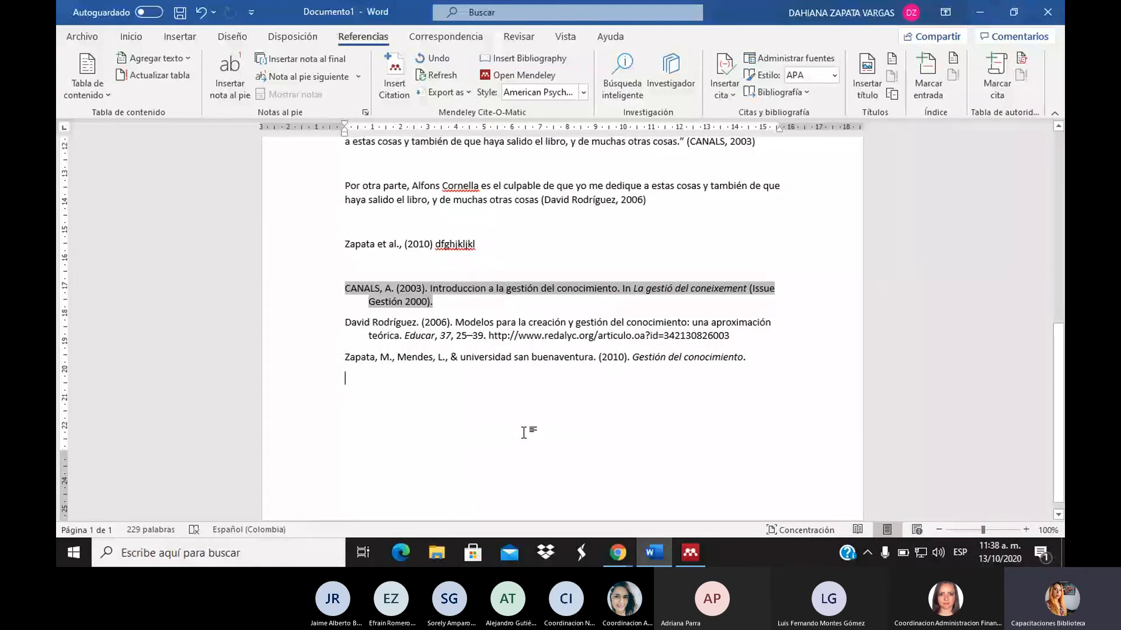
Step: Check the details of "Introduccion a la gestión del conocimiento" in Mendeley Desktop and review the 2010 bibliography entry in Word
{"action": "left_click", "coordinate": [703, 559]}
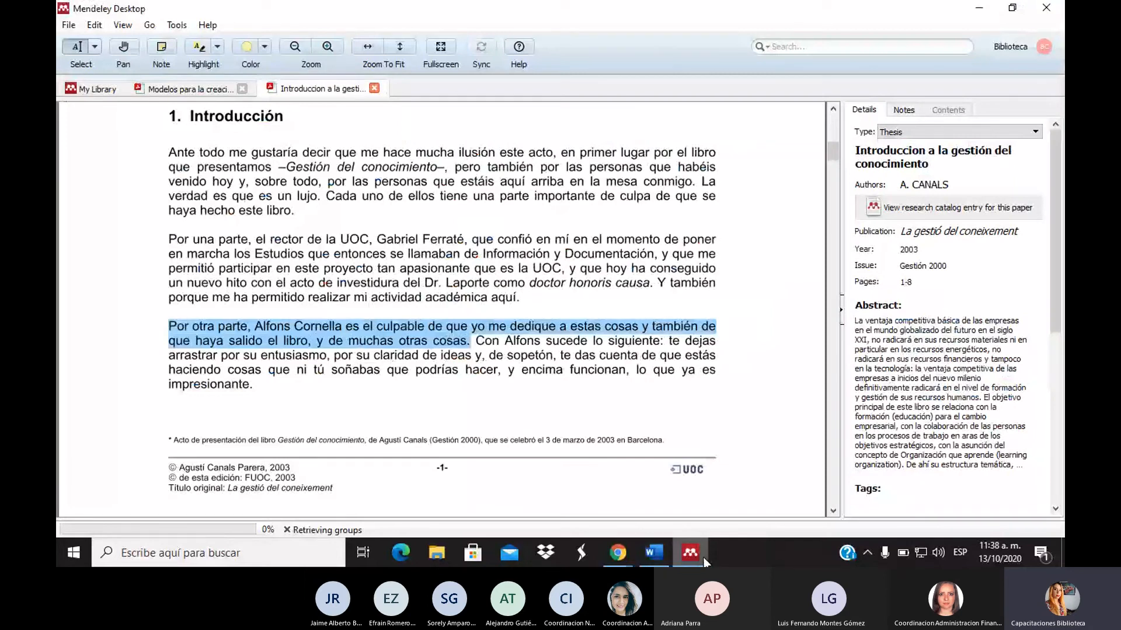
{"action": "left_click_drag", "start_coordinate": [1054, 263], "coordinate": [1055, 170]}
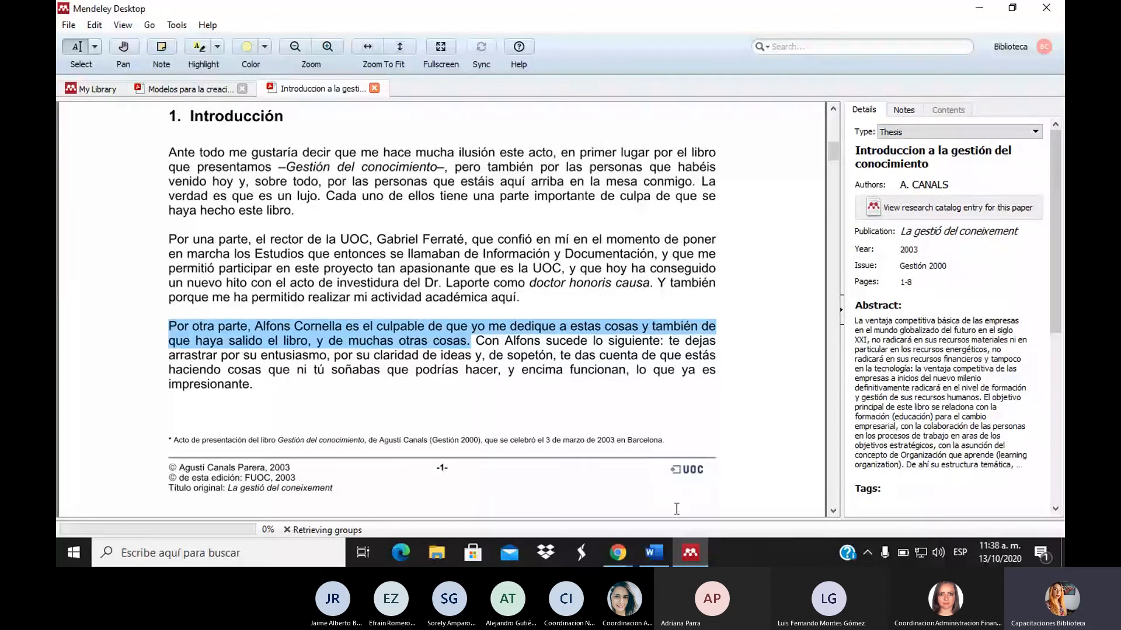
{"action": "left_click", "coordinate": [654, 551]}
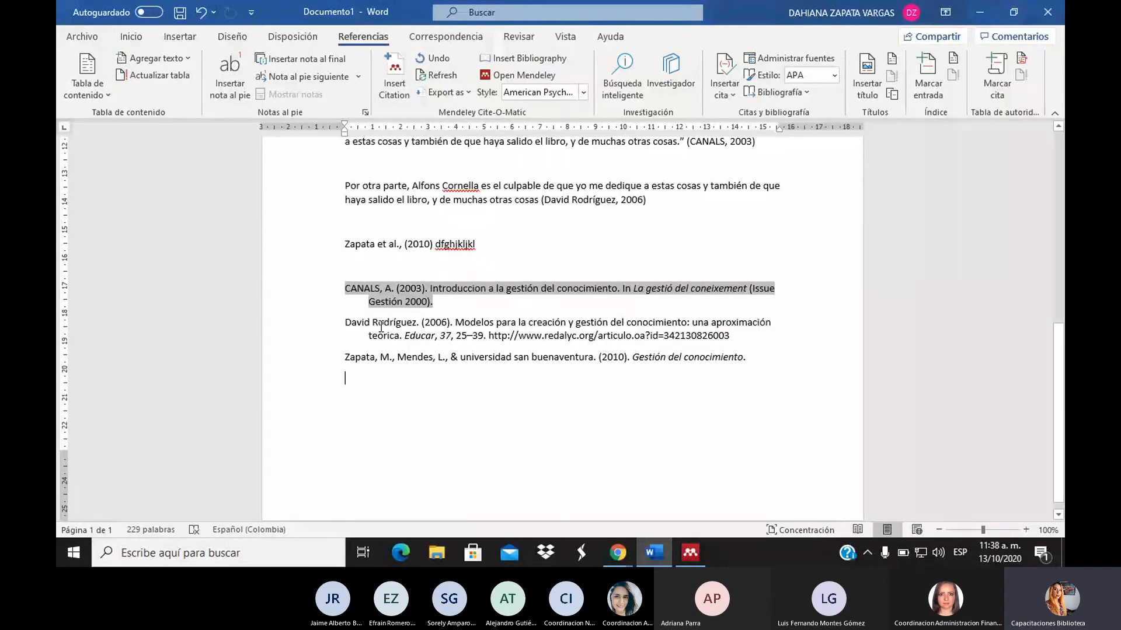
{"action": "left_click_drag", "start_coordinate": [345, 357], "coordinate": [749, 366]}
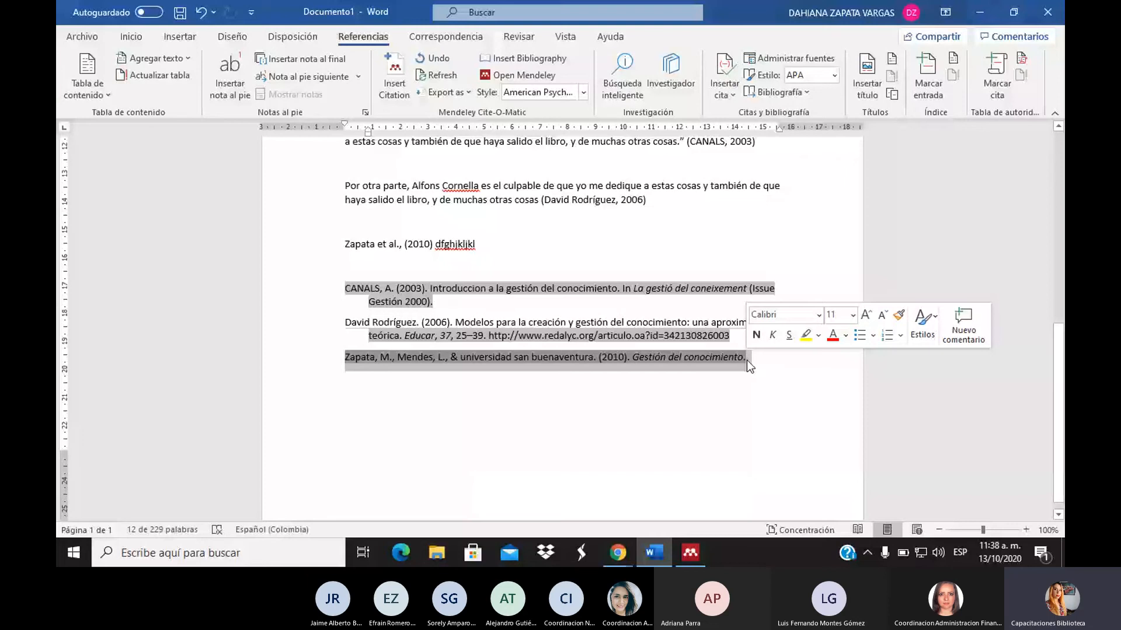
{"action": "left_click", "coordinate": [738, 409]}
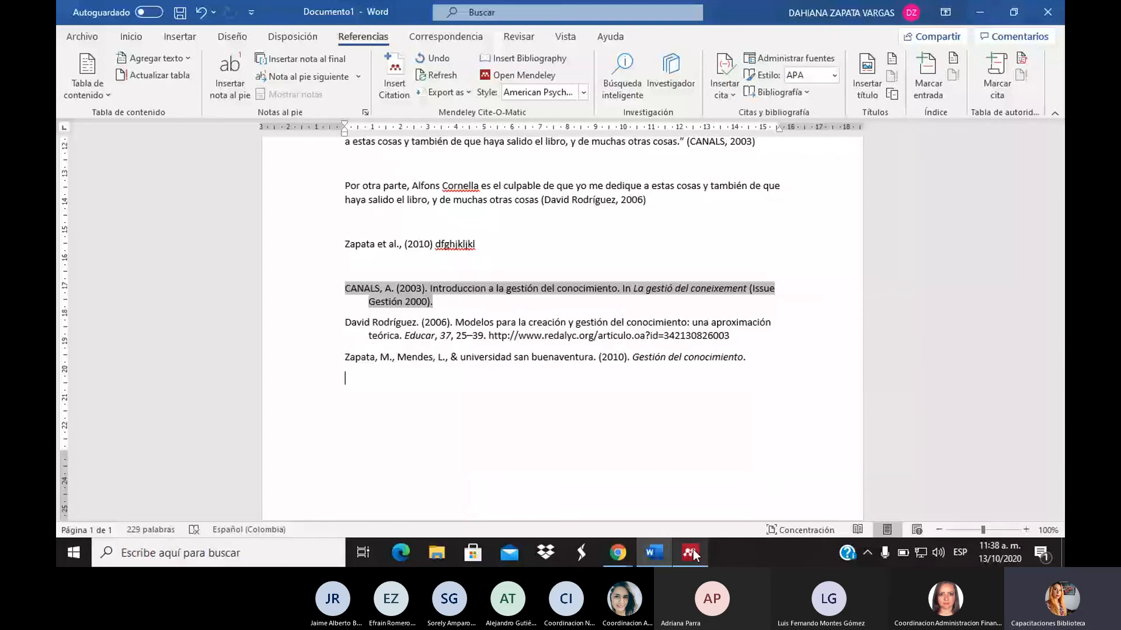
{"action": "left_click", "coordinate": [692, 553]}
{"action": "left_click", "coordinate": [659, 560]}
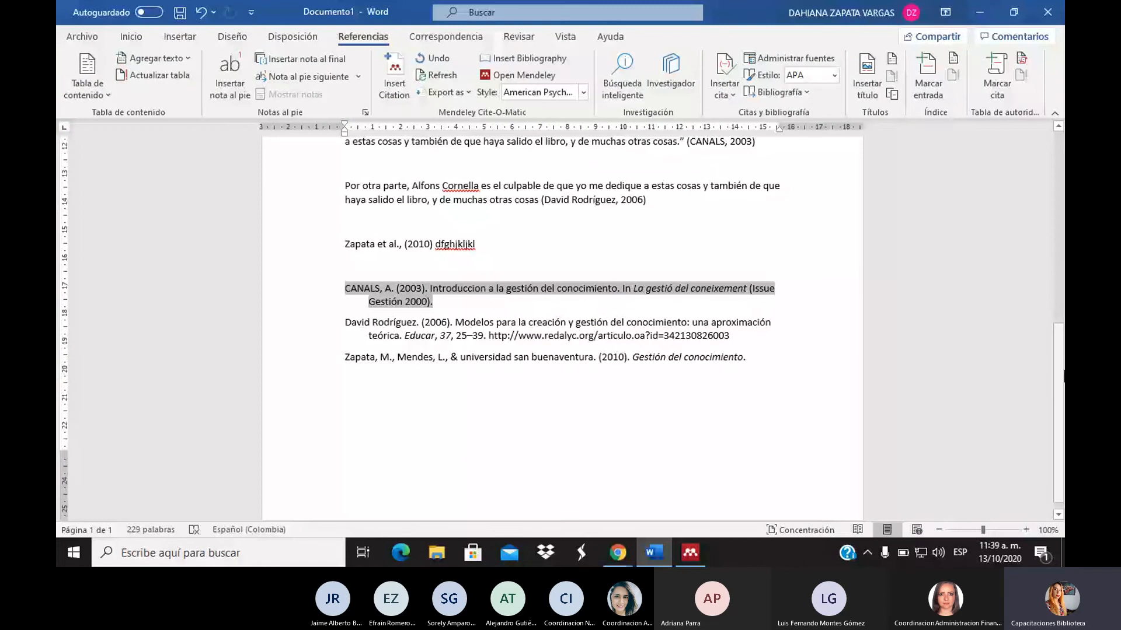
Step: Copy the 2012 and 2020 references from the start of the document and paste them below the narrative citation paragraph
{"action": "left_click_drag", "start_coordinate": [1062, 377], "coordinate": [1062, 195]}
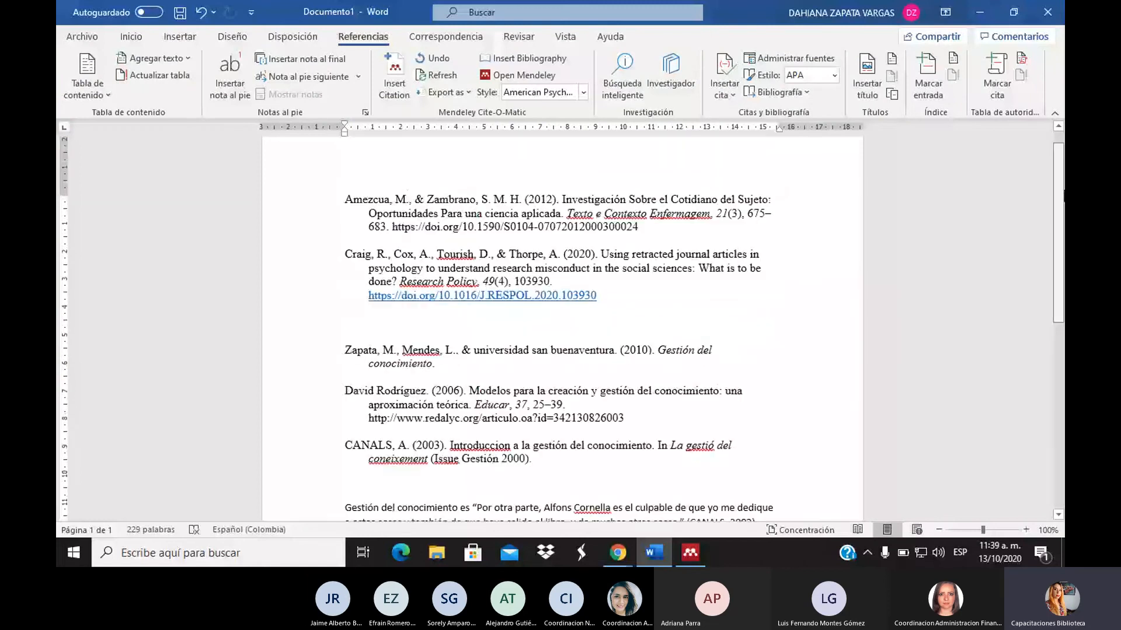
{"action": "left_click_drag", "start_coordinate": [345, 197], "coordinate": [653, 299]}
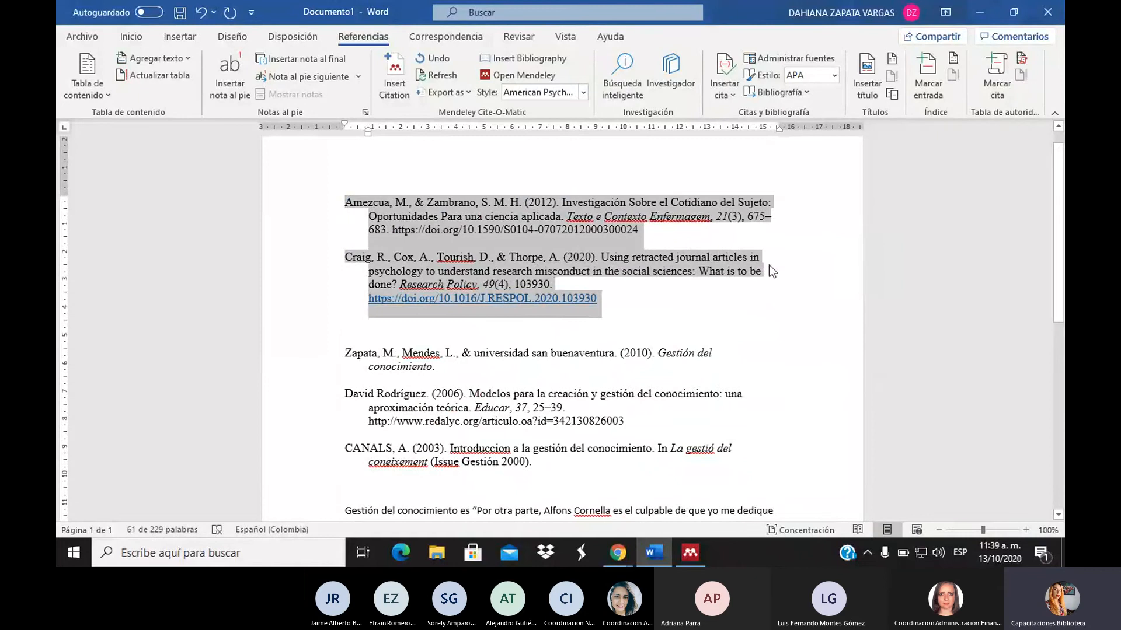
{"action": "scroll", "coordinate": [1060, 251], "scroll_direction": "down", "scroll_amount": 7}
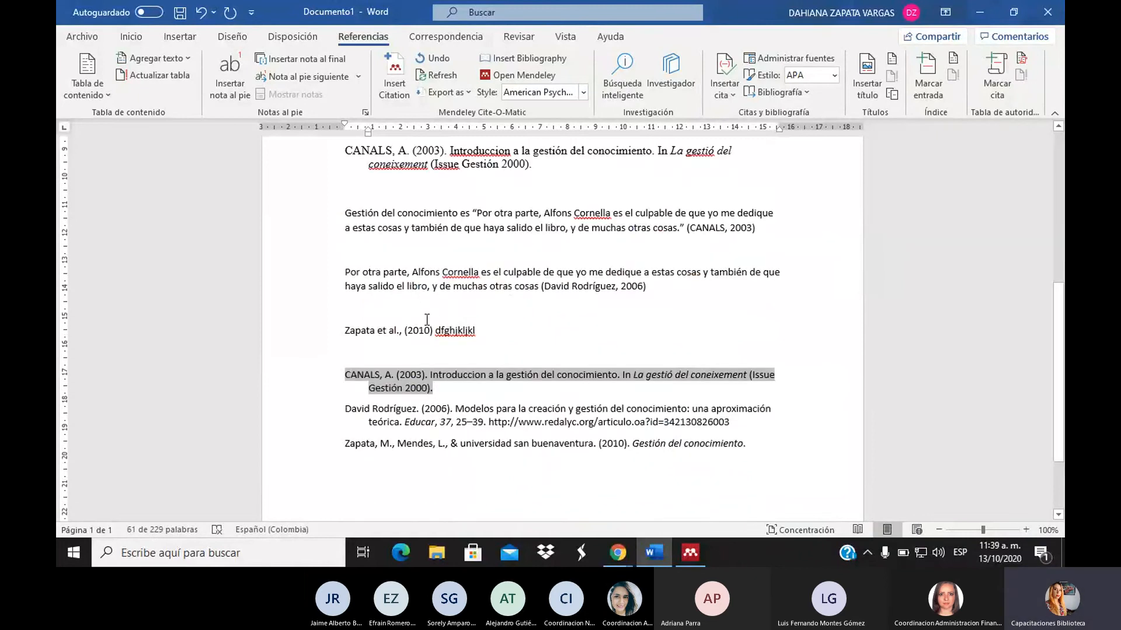
{"action": "left_click", "coordinate": [396, 349]}
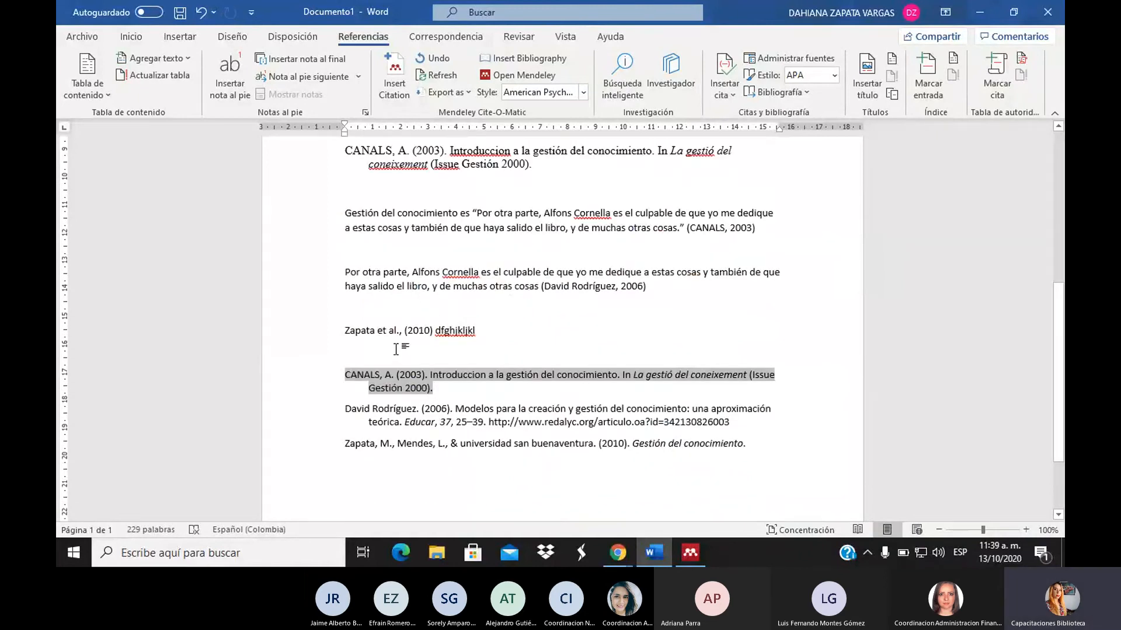
{"action": "key", "text": "ctrl+v"}
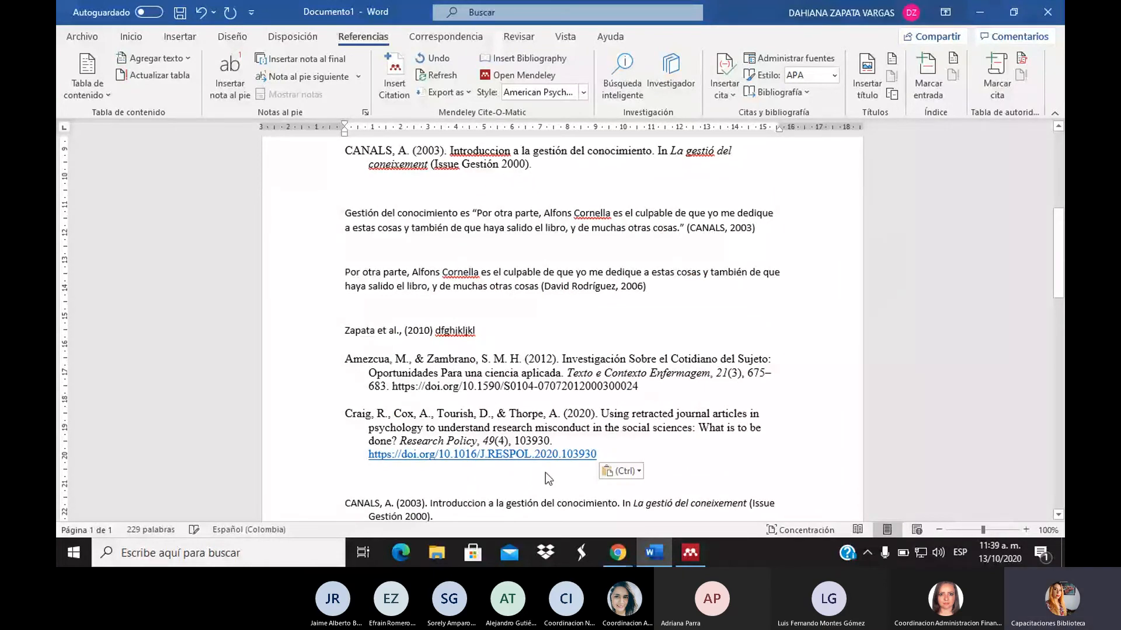
{"action": "left_click_drag", "start_coordinate": [1054, 260], "coordinate": [1054, 182]}
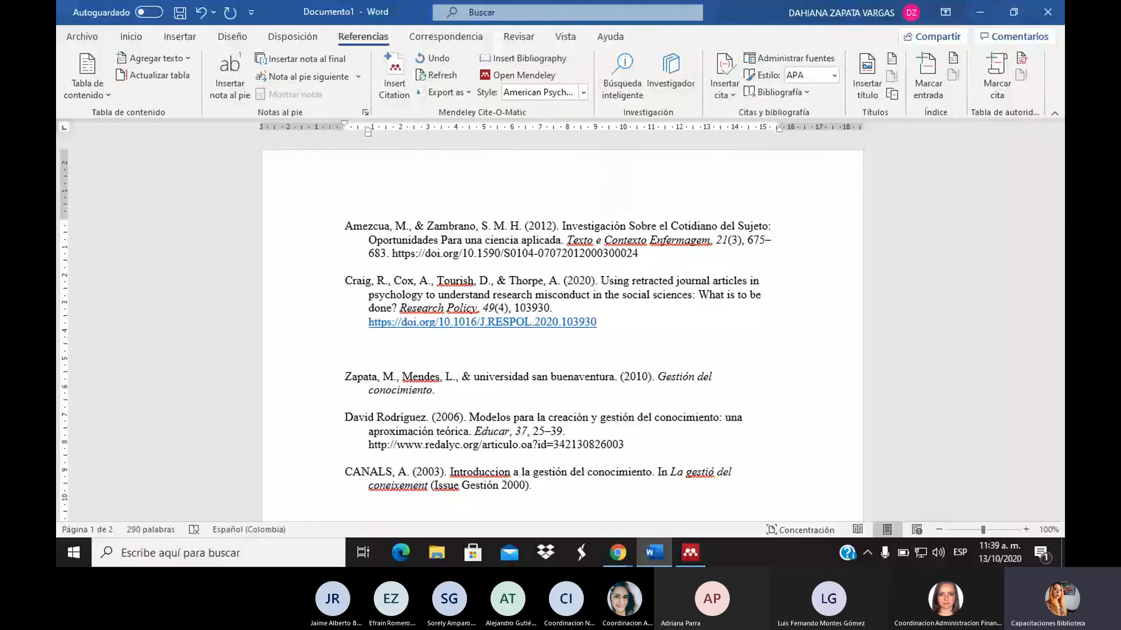
Step: Display the full document library in Mendeley Desktop, and search Google for Mendeley in Chrome
{"action": "key", "text": "alt+Tab"}
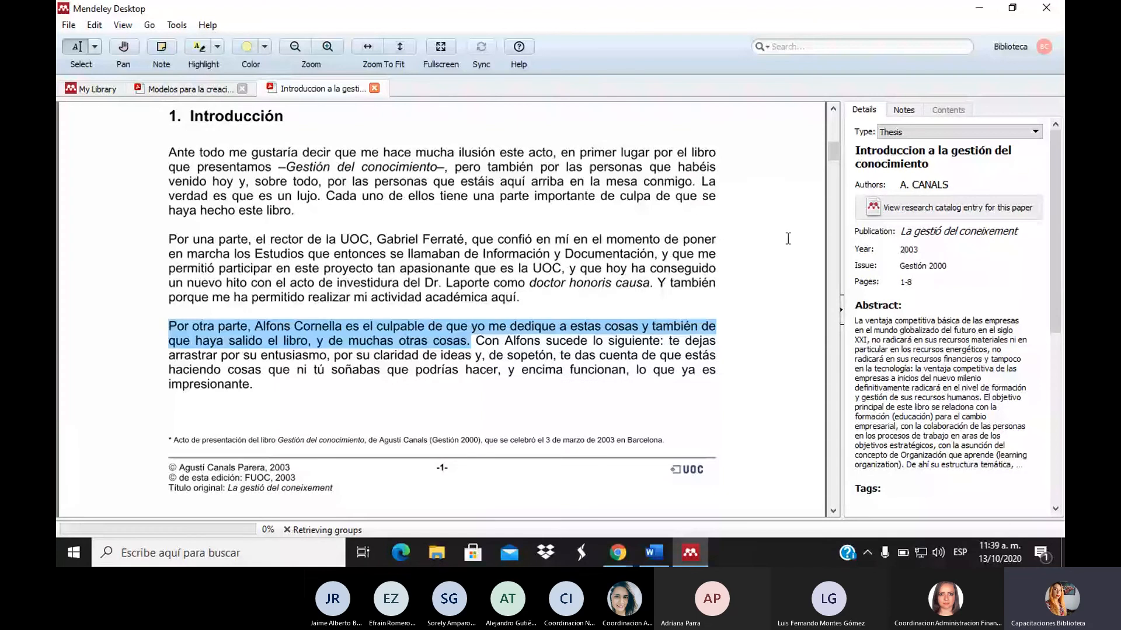
{"action": "left_click", "coordinate": [82, 90]}
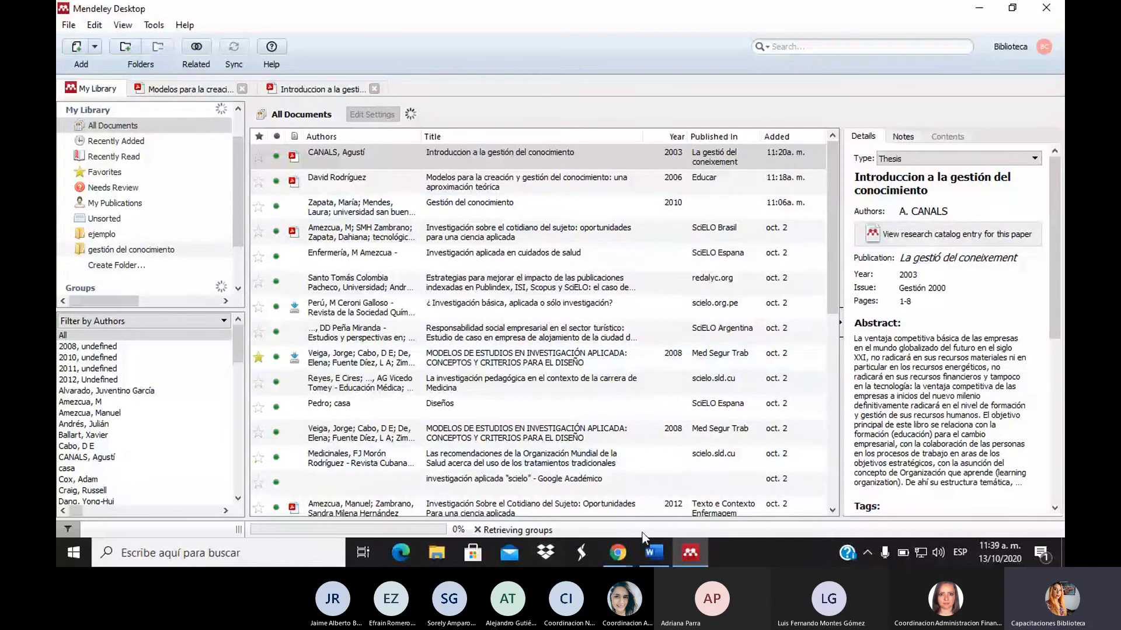
{"action": "left_click", "coordinate": [622, 550]}
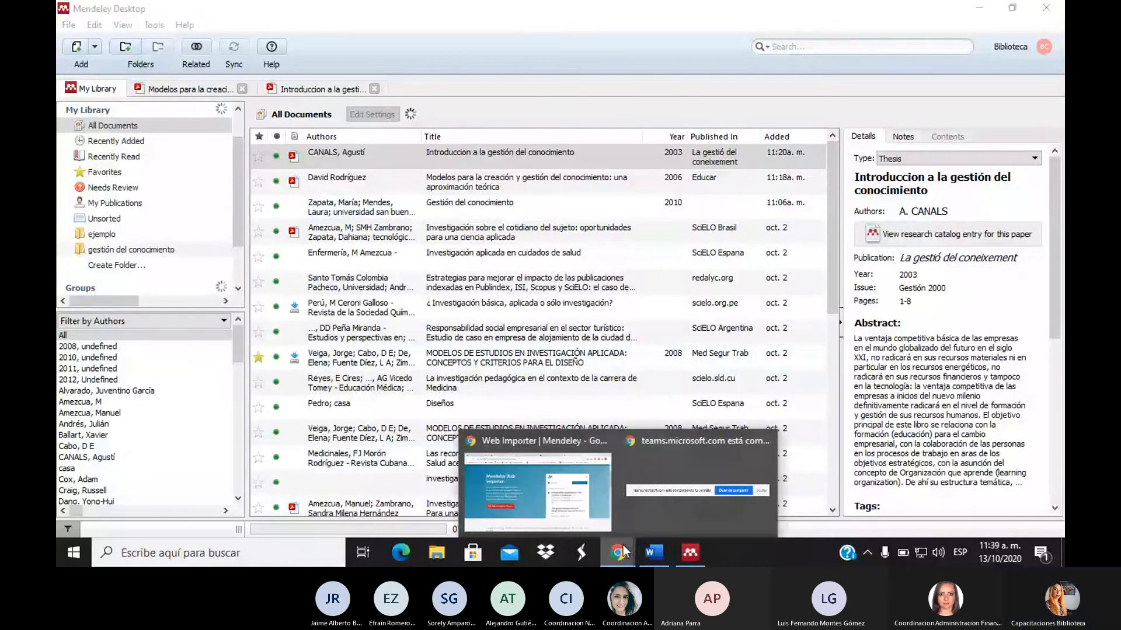
{"action": "left_click", "coordinate": [527, 474]}
{"action": "left_click", "coordinate": [642, 40]}
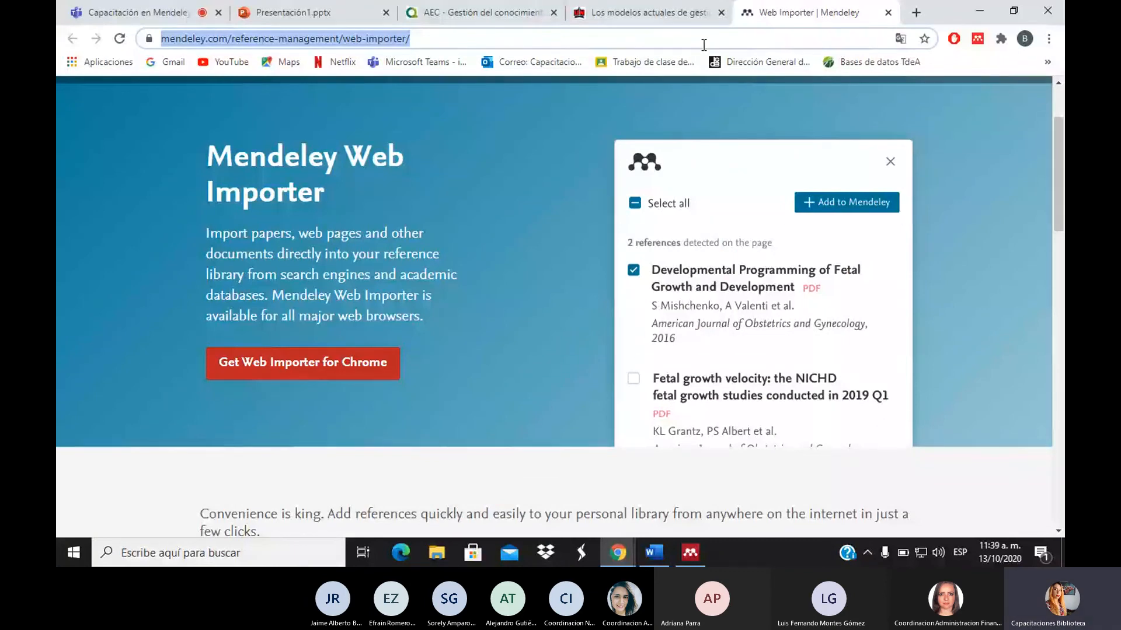
{"action": "type", "text": "me"}
{"action": "key", "text": "Return"}
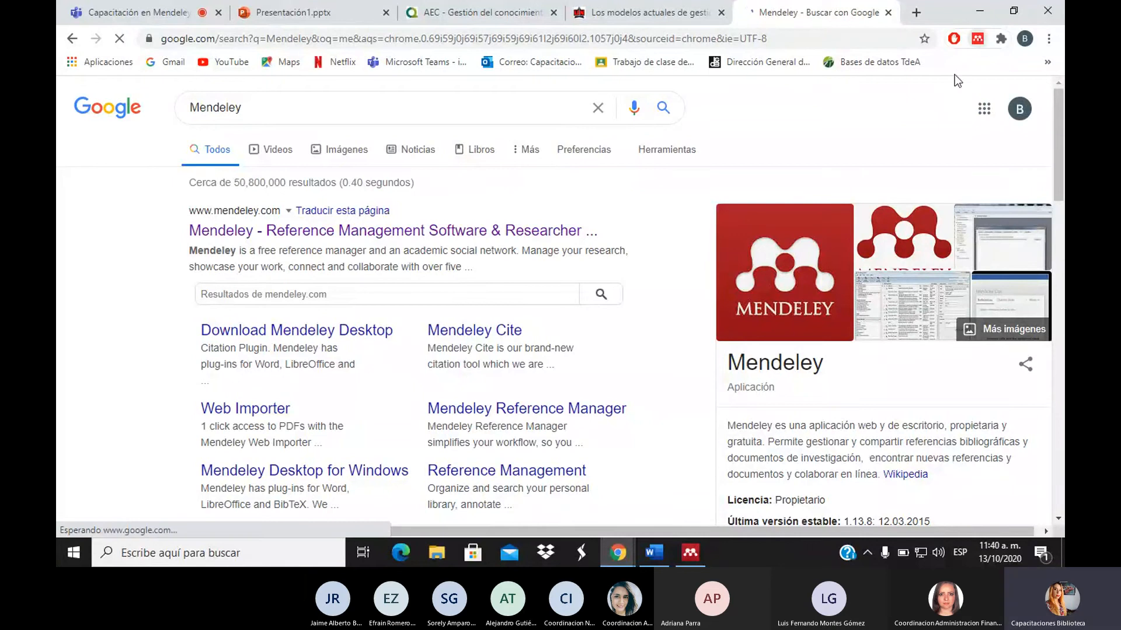
Step: Open the online Mendeley library from the Web Importer and close the "AEC - Gestión del conocimiento" page
{"action": "left_click", "coordinate": [972, 41]}
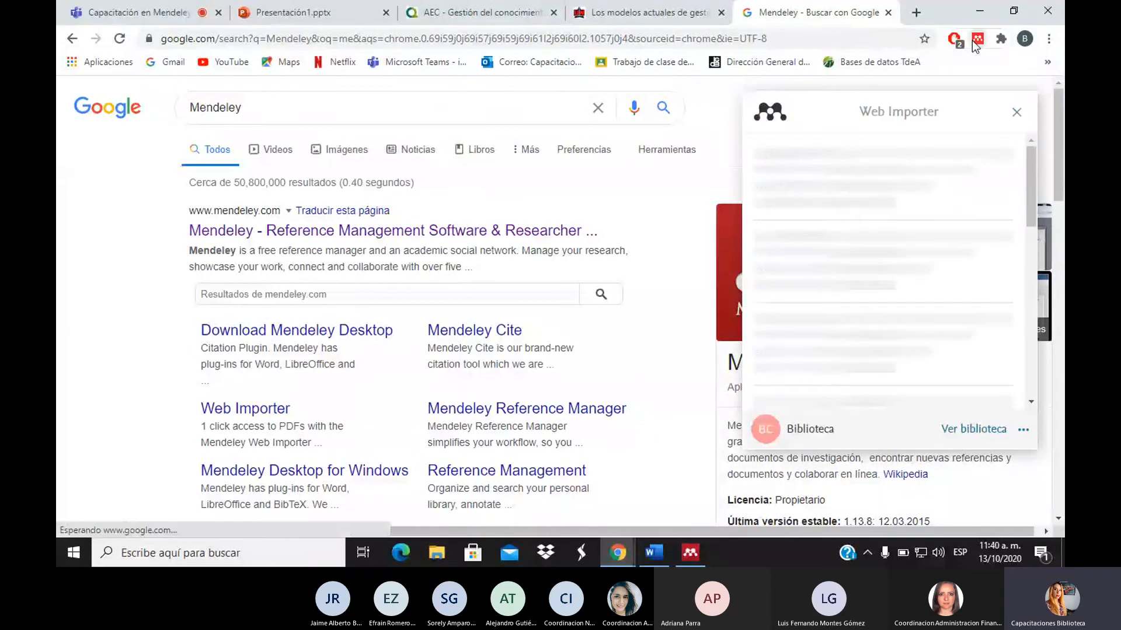
{"action": "left_click", "coordinate": [982, 435]}
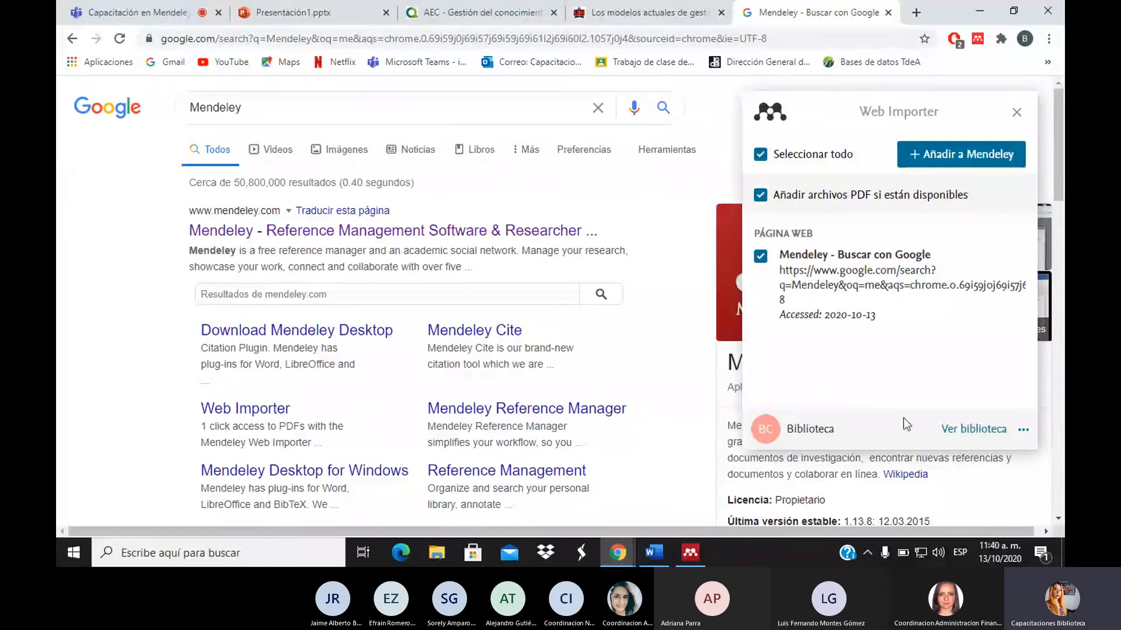
{"action": "left_click", "coordinate": [961, 427]}
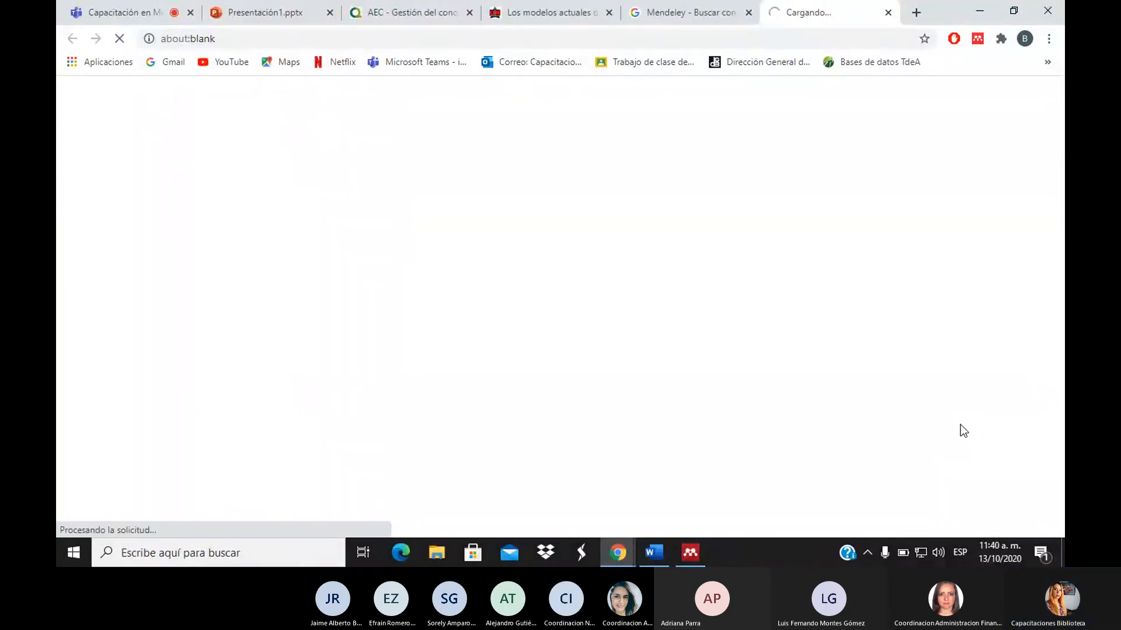
{"action": "left_click", "coordinate": [469, 12]}
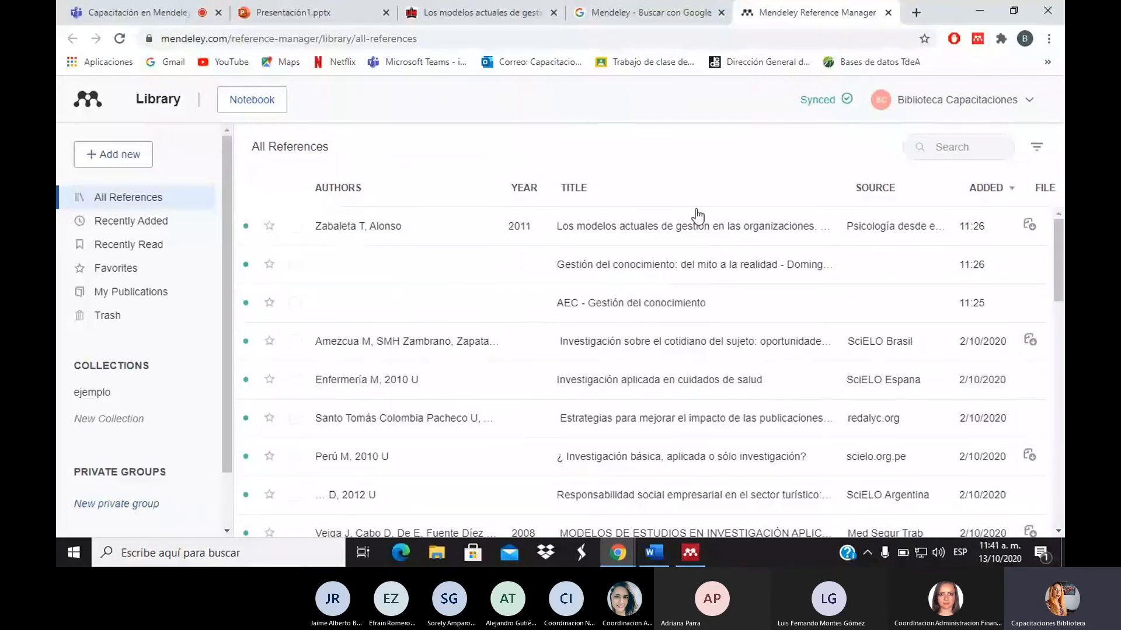
{"action": "left_click", "coordinate": [977, 38]}
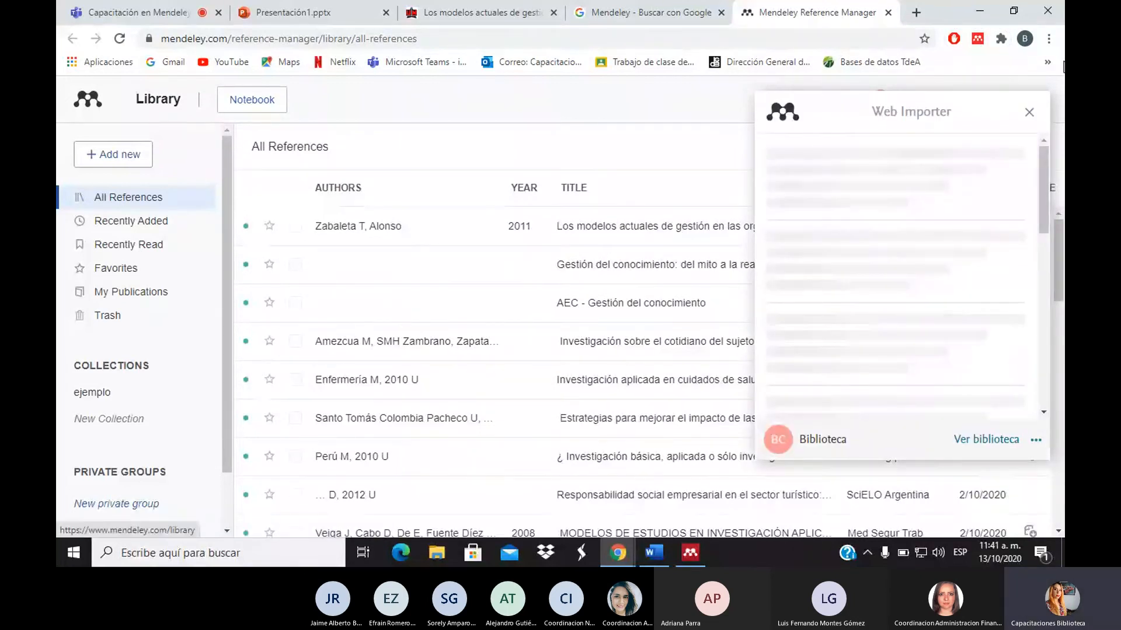
{"action": "key", "text": "Tab"}
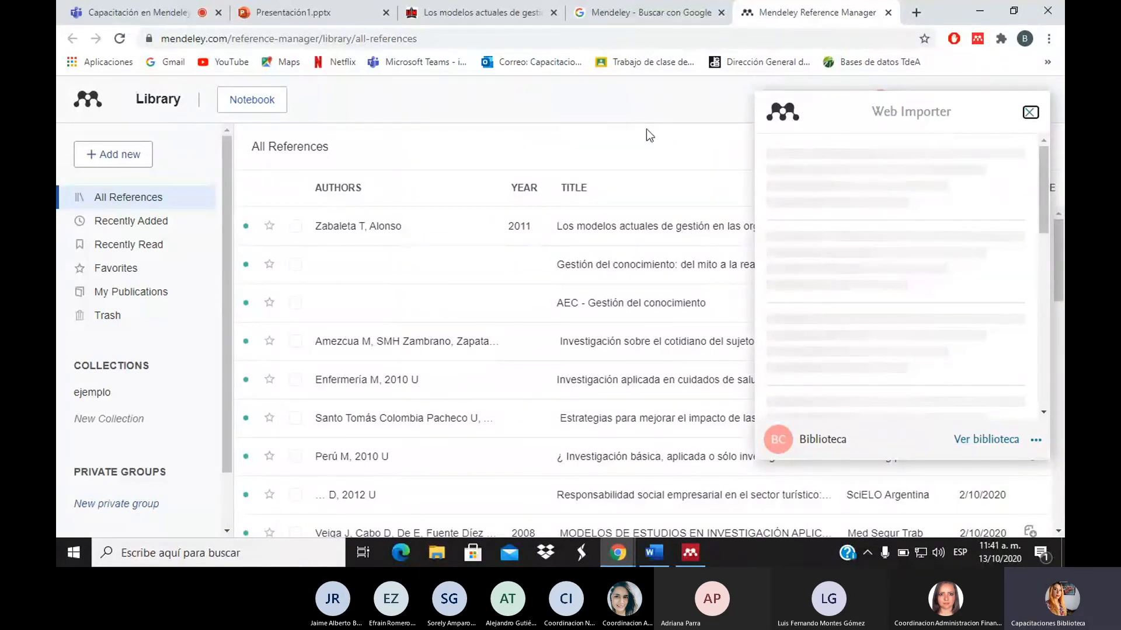
{"action": "left_click", "coordinate": [646, 129]}
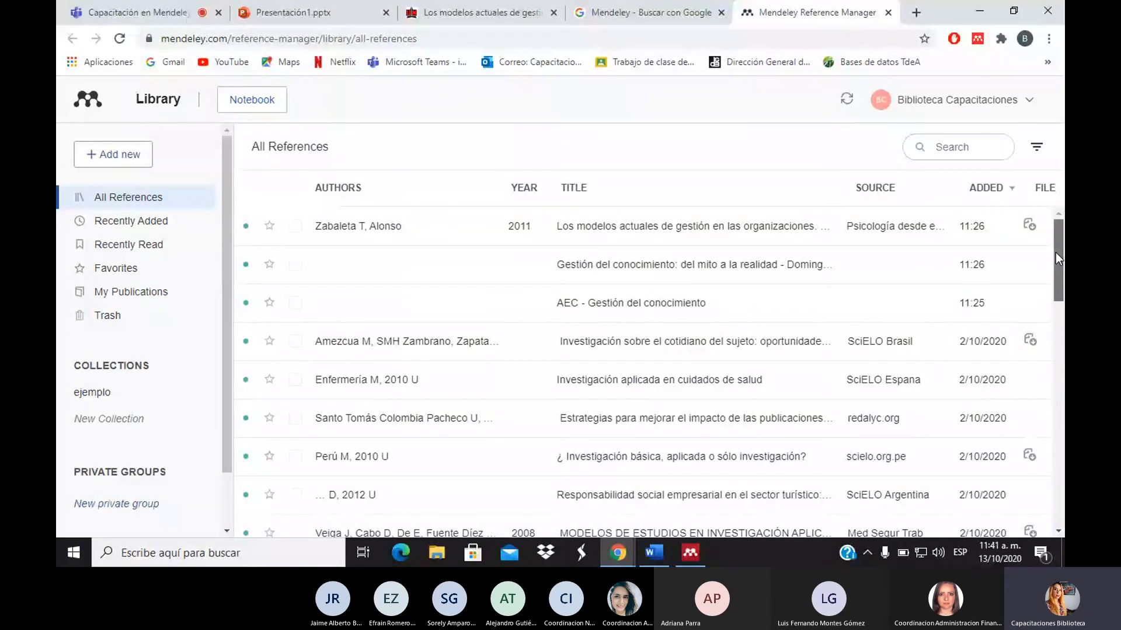
Step: Examine the recently added references, collections and groups of the online library
{"action": "left_click_drag", "start_coordinate": [1056, 252], "coordinate": [1053, 297]}
{"action": "left_click", "coordinate": [160, 222]}
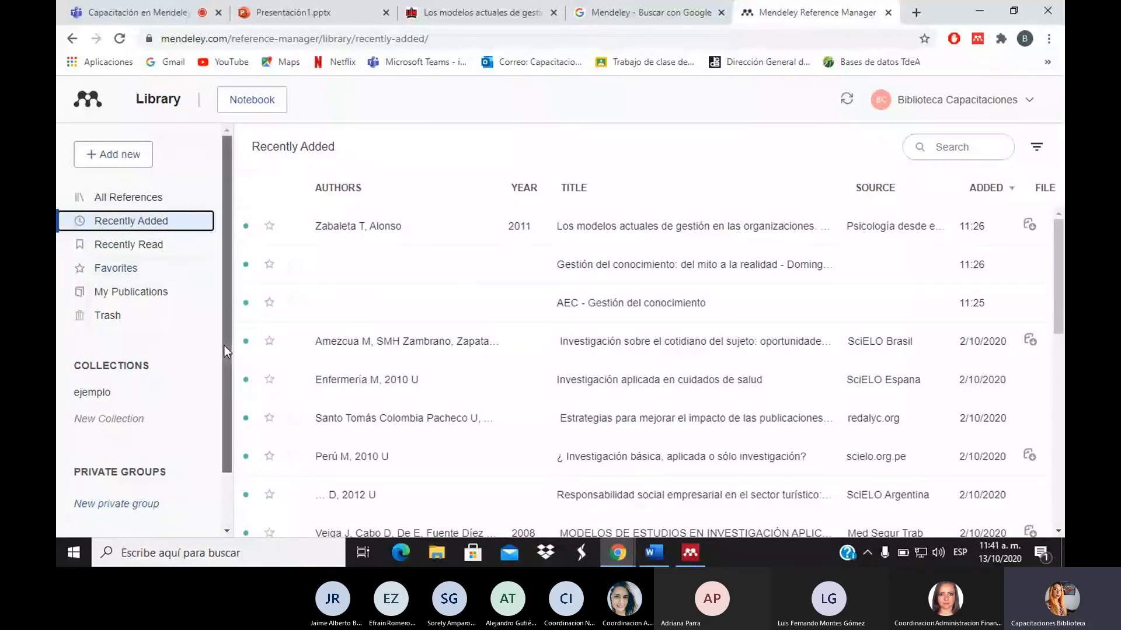
{"action": "scroll", "coordinate": [224, 344], "scroll_direction": "down", "scroll_amount": 2}
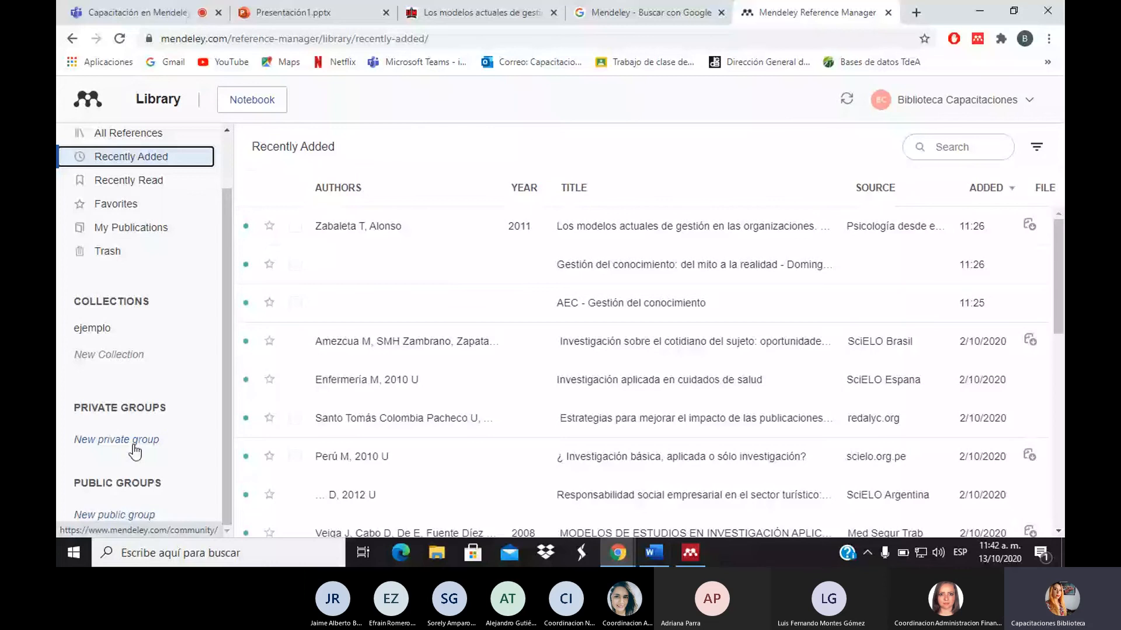
Step: Search the recently added references for "gestión" and open the details of the 2011 article "Los modelos actuales de gestión en las organizaciones"
{"action": "left_click", "coordinate": [973, 146]}
{"action": "type", "text": "gest"}
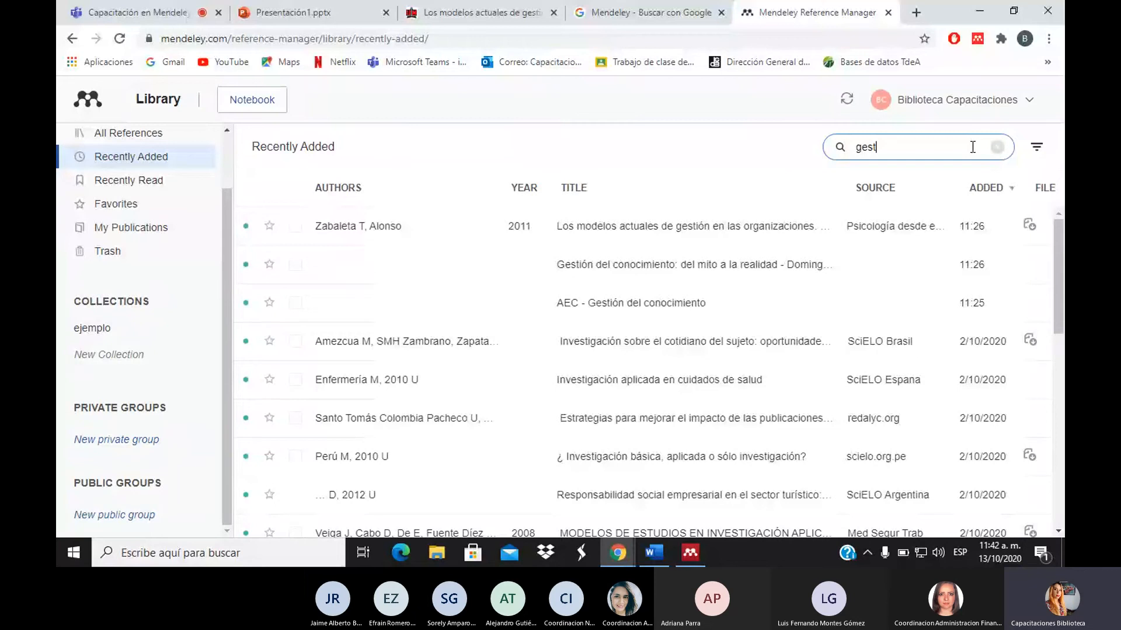
{"action": "type", "text": "ión"}
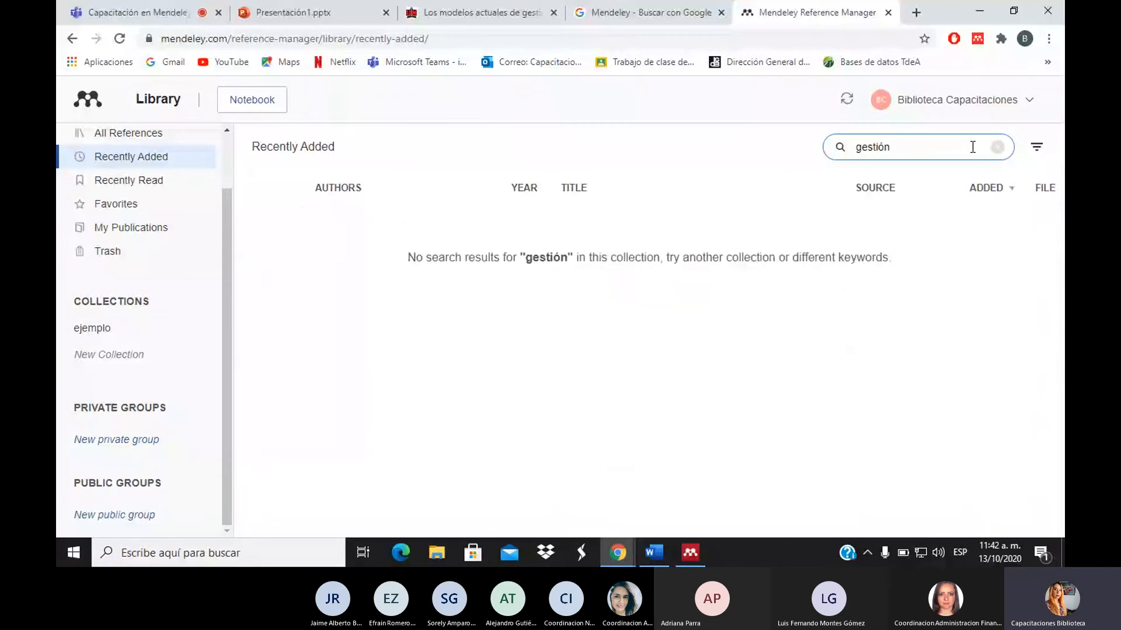
{"action": "left_click", "coordinate": [723, 234]}
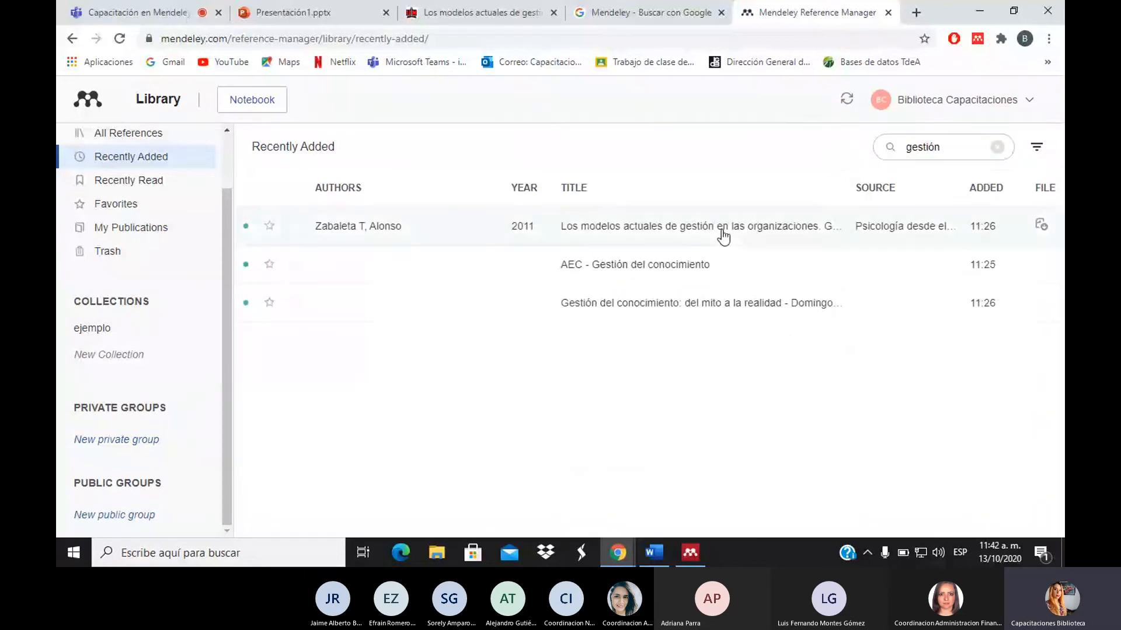
{"action": "left_click", "coordinate": [723, 233]}
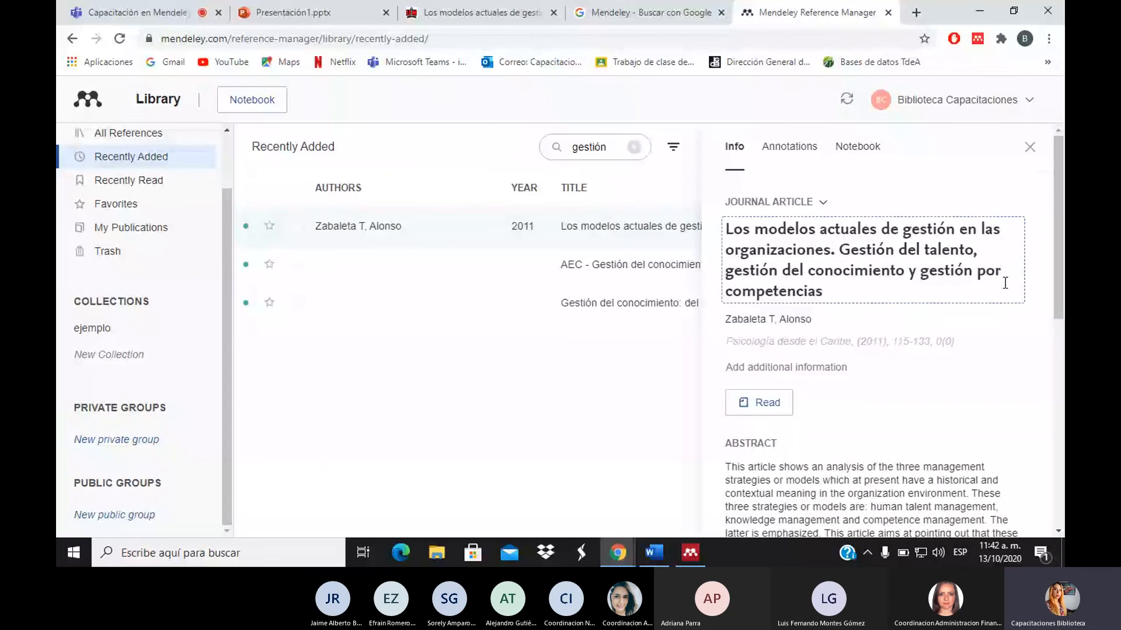
Step: Check the annotations of the 2011 article and close its details
{"action": "mouse_move", "coordinate": [1058, 251]}
{"action": "left_mouse_down"}
{"action": "mouse_move", "coordinate": [1059, 391]}
{"action": "mouse_move", "coordinate": [1062, 260]}
{"action": "left_mouse_up"}
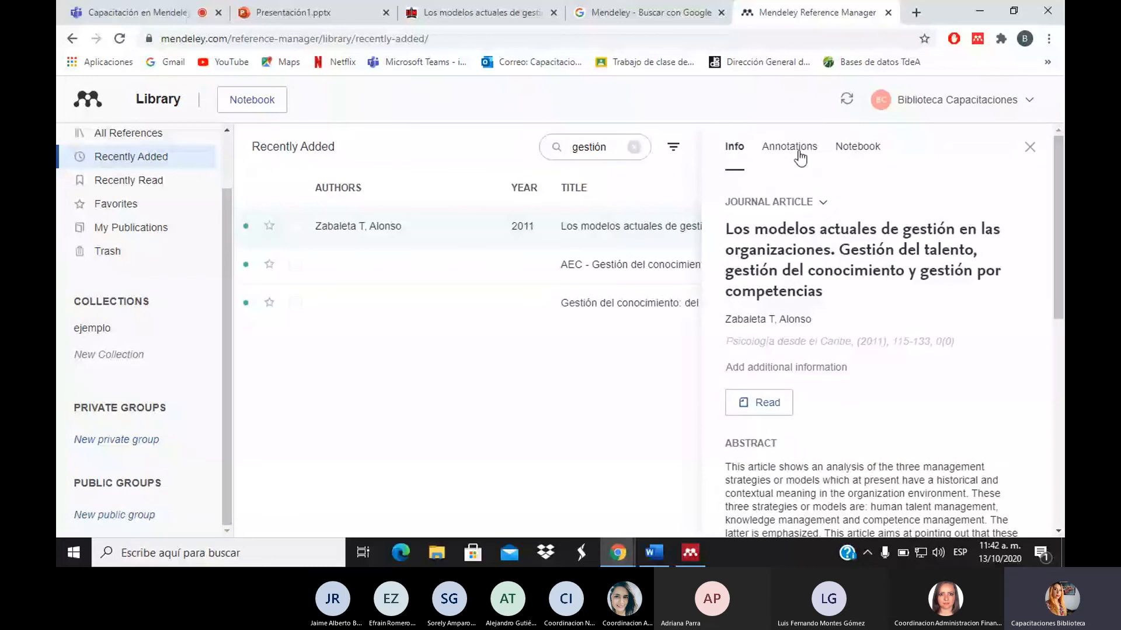
{"action": "left_click", "coordinate": [798, 150]}
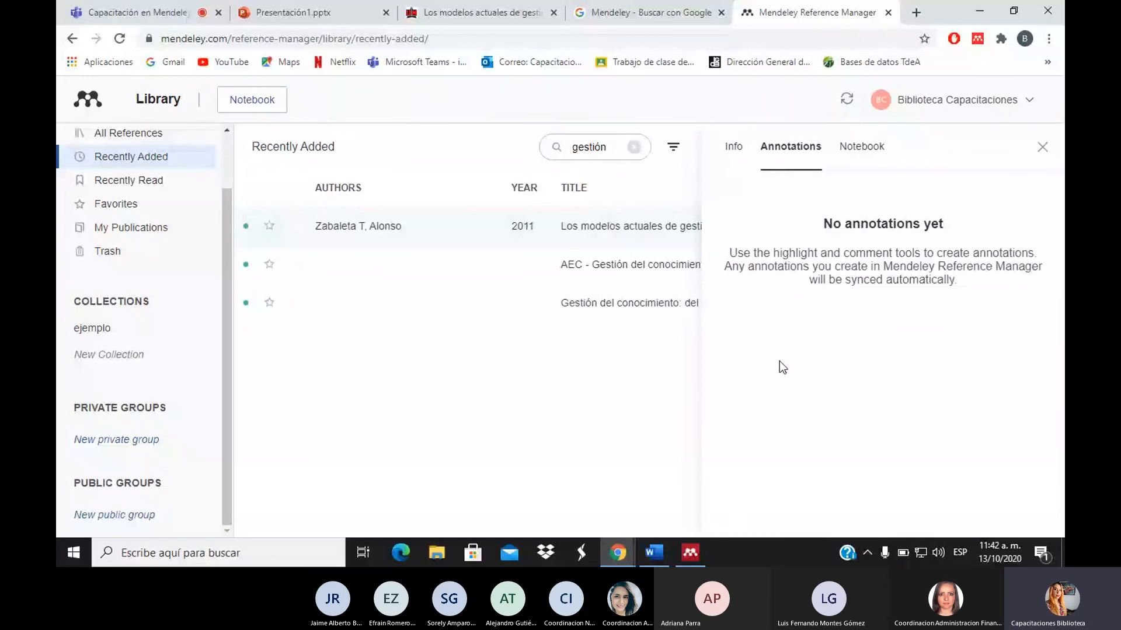
{"action": "left_click", "coordinate": [1043, 150]}
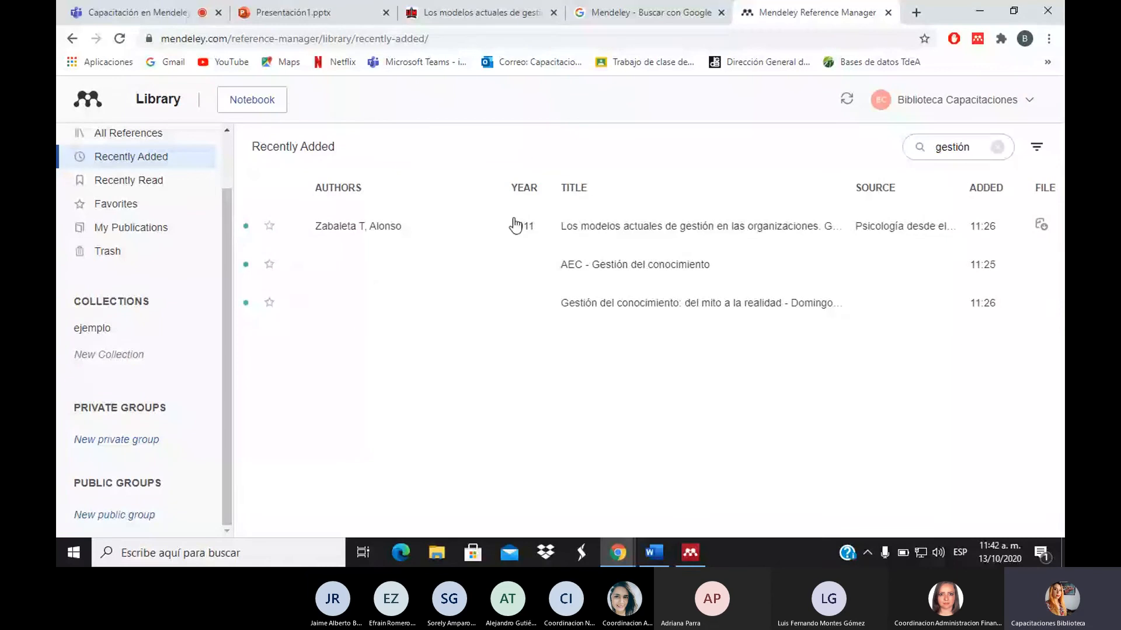
{"action": "scroll", "coordinate": [230, 153], "scroll_direction": "up", "scroll_amount": 2}
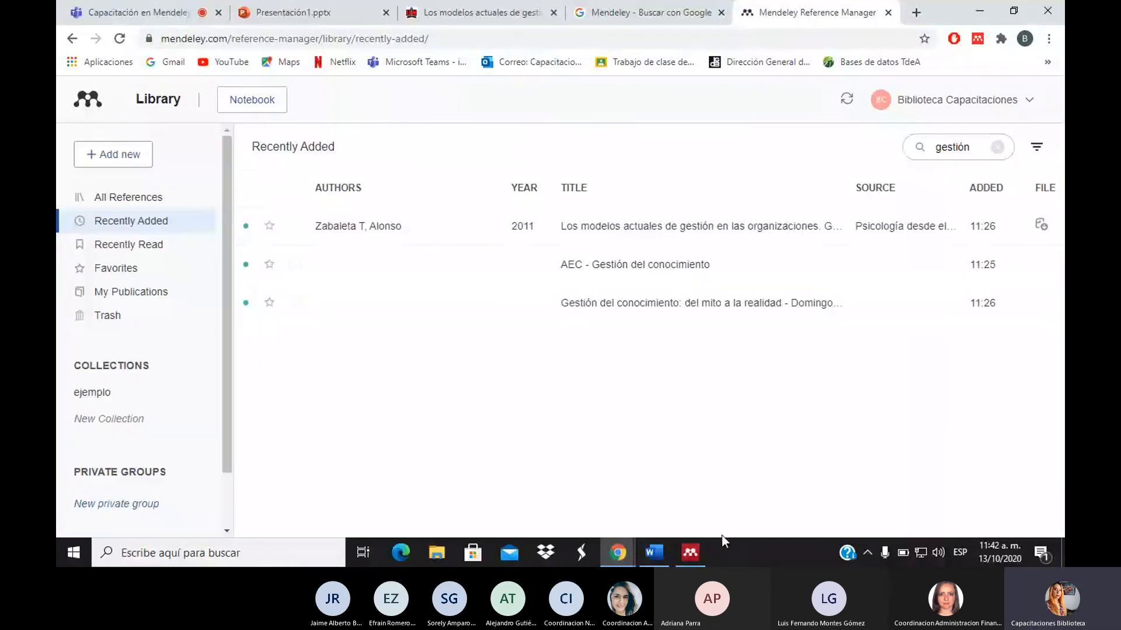
Step: Switch to Mendeley Desktop and cancel the running retrieval of groups
{"action": "left_click", "coordinate": [695, 555]}
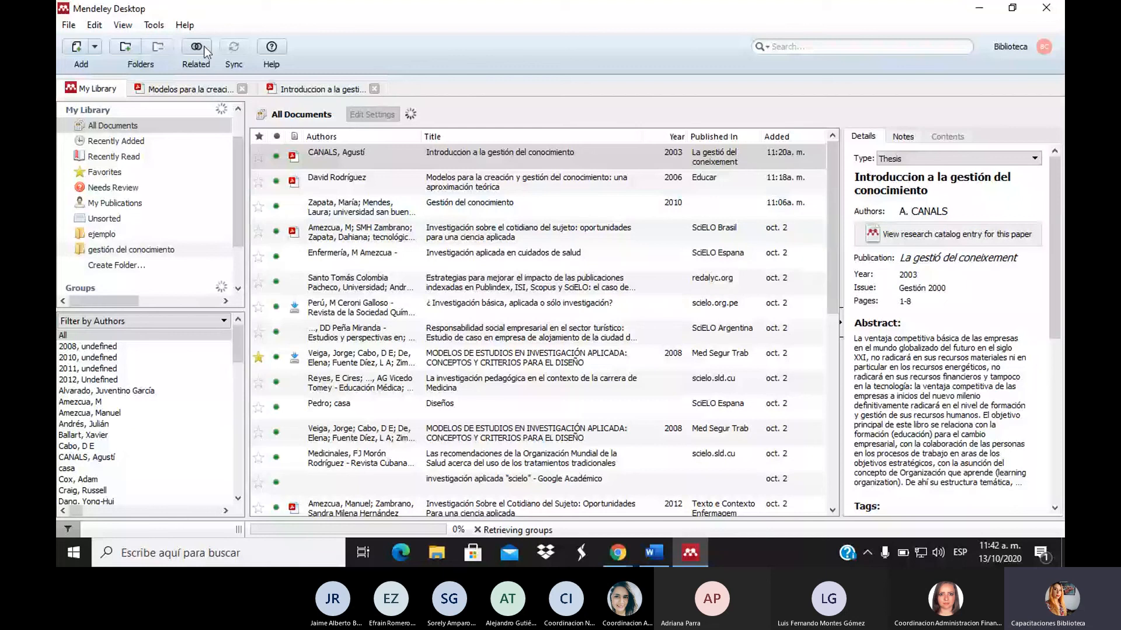
{"action": "left_click", "coordinate": [477, 530]}
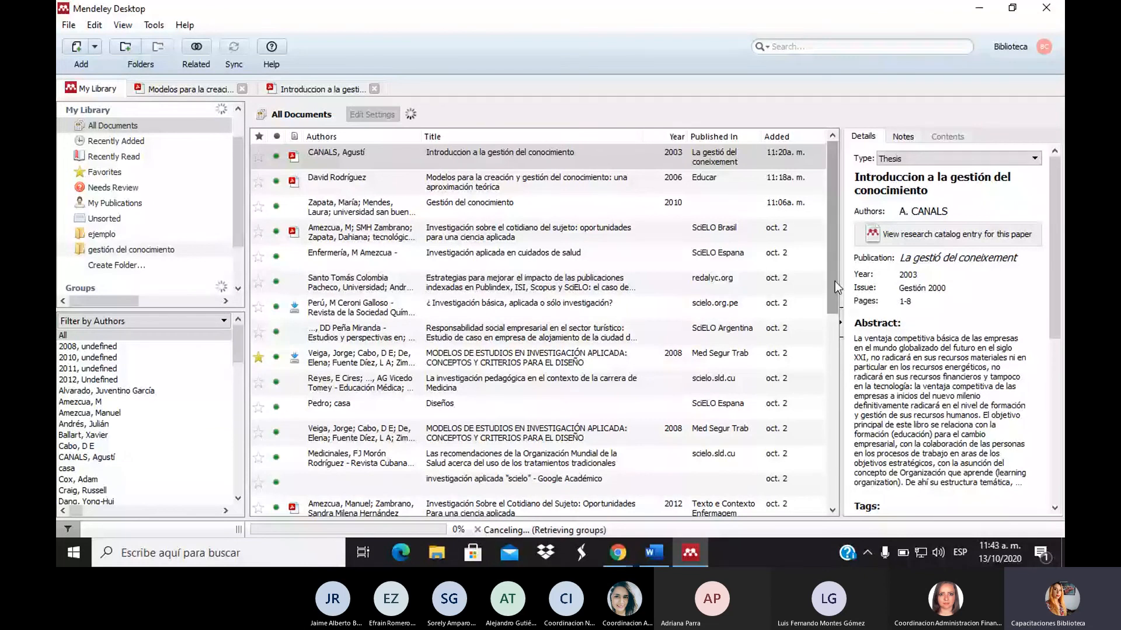
Step: Check the Teams meeting and its participants in Chrome, and return to the library in Mendeley Desktop
{"action": "mouse_move", "coordinate": [629, 555]}
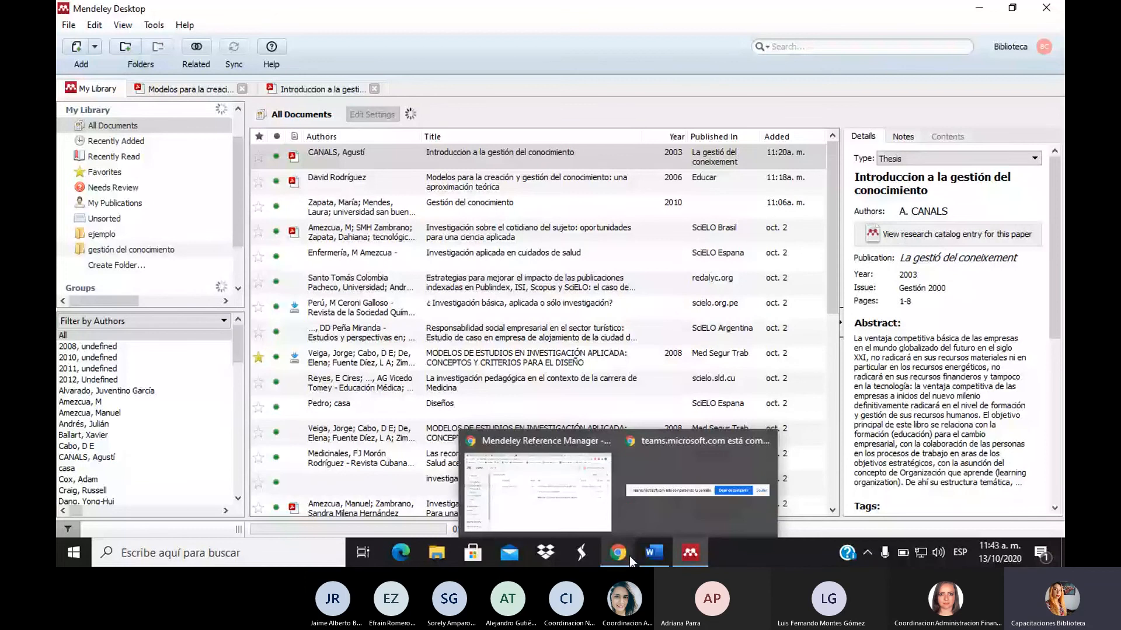
{"action": "left_click", "coordinate": [629, 555]}
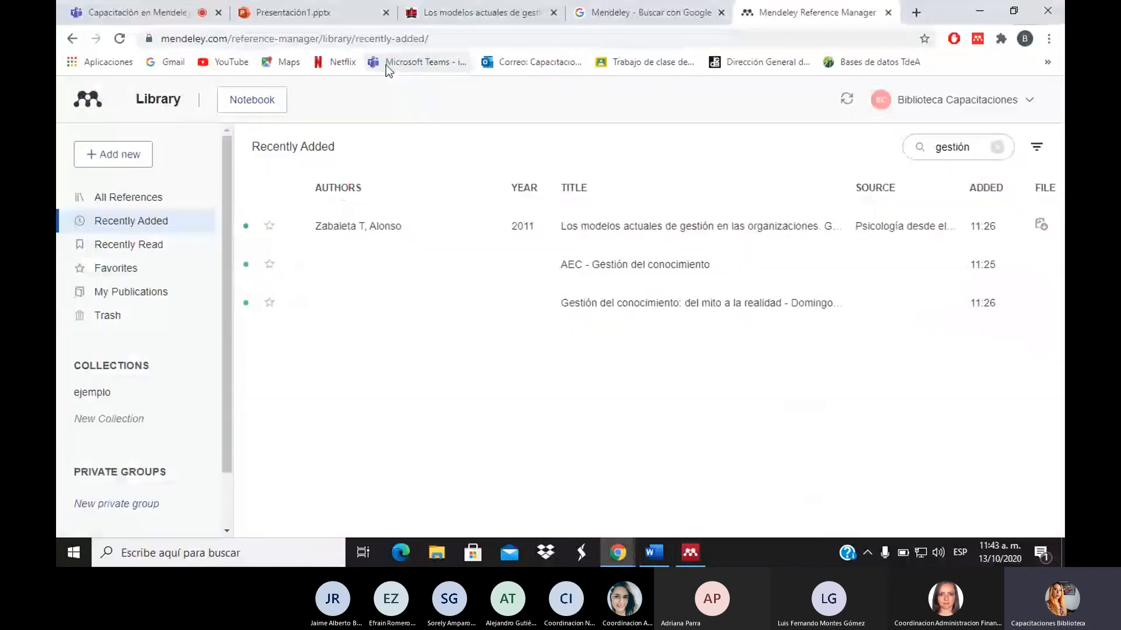
{"action": "left_click", "coordinate": [127, 7]}
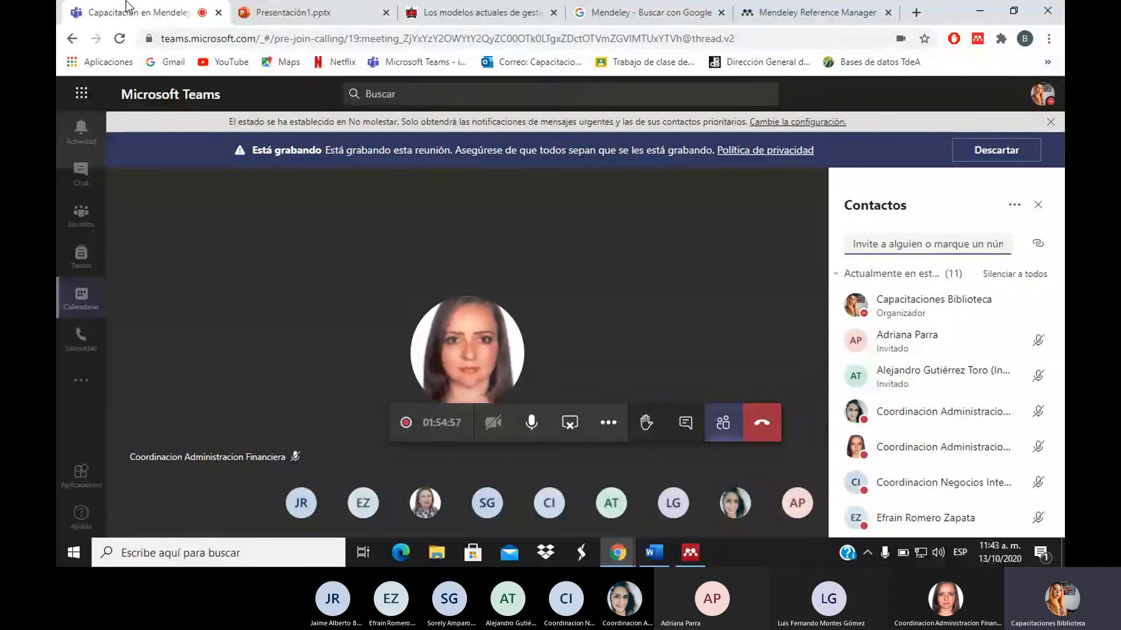
{"action": "left_click", "coordinate": [689, 557]}
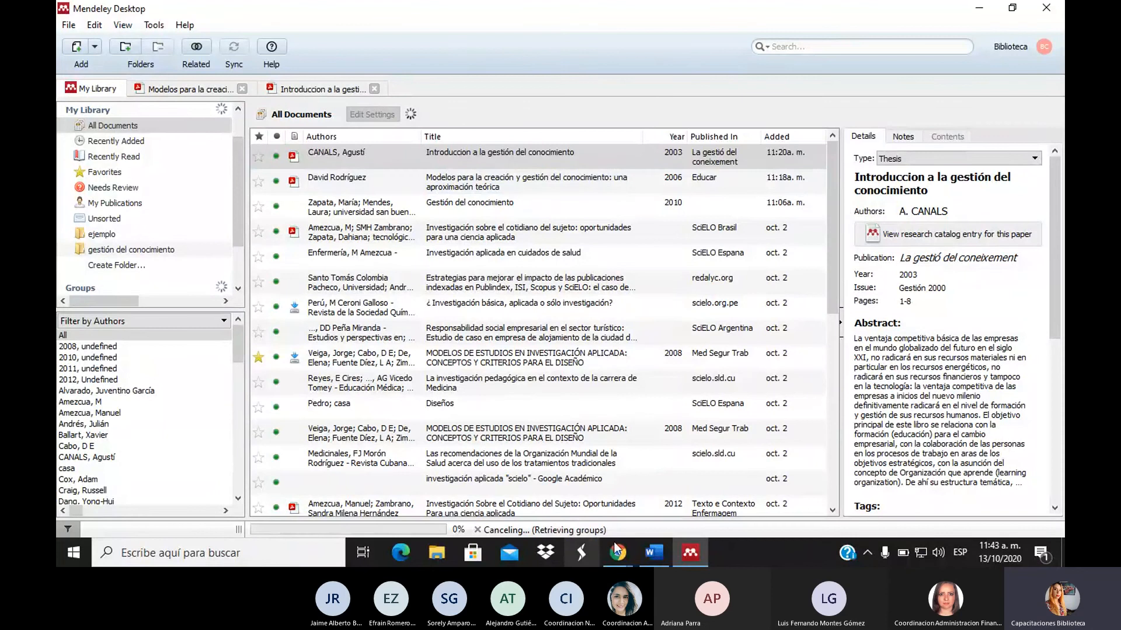
{"action": "mouse_move", "coordinate": [618, 550]}
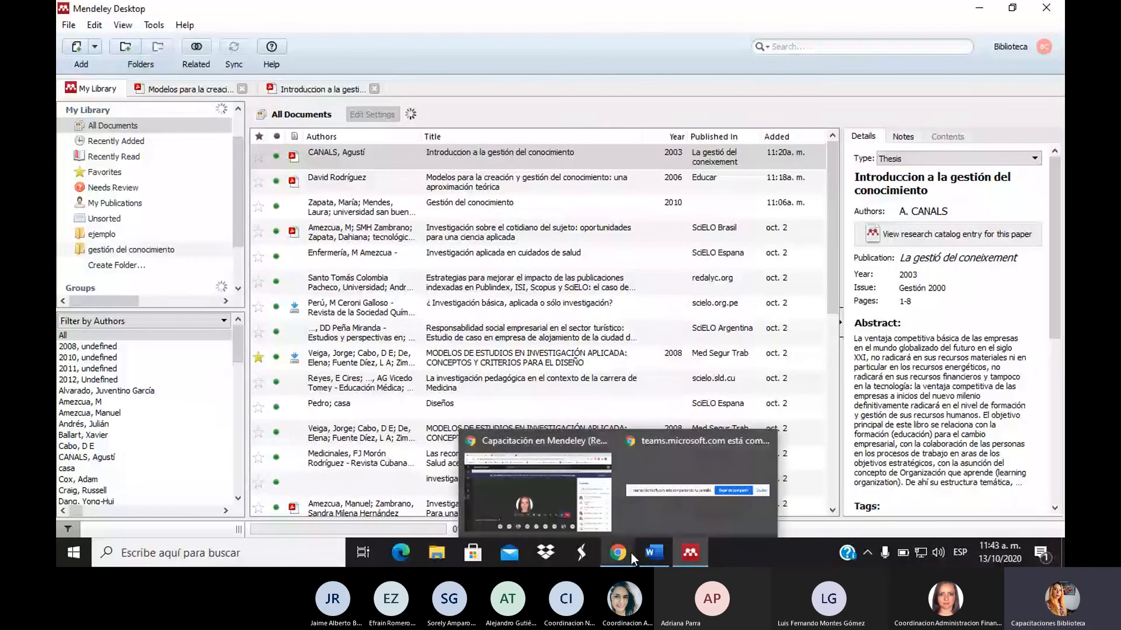
Step: Check the Teams meeting in Chrome, return to Mendeley Desktop and review the details of "Introduccion a la gestión del conocimiento"
{"action": "left_click", "coordinate": [576, 516]}
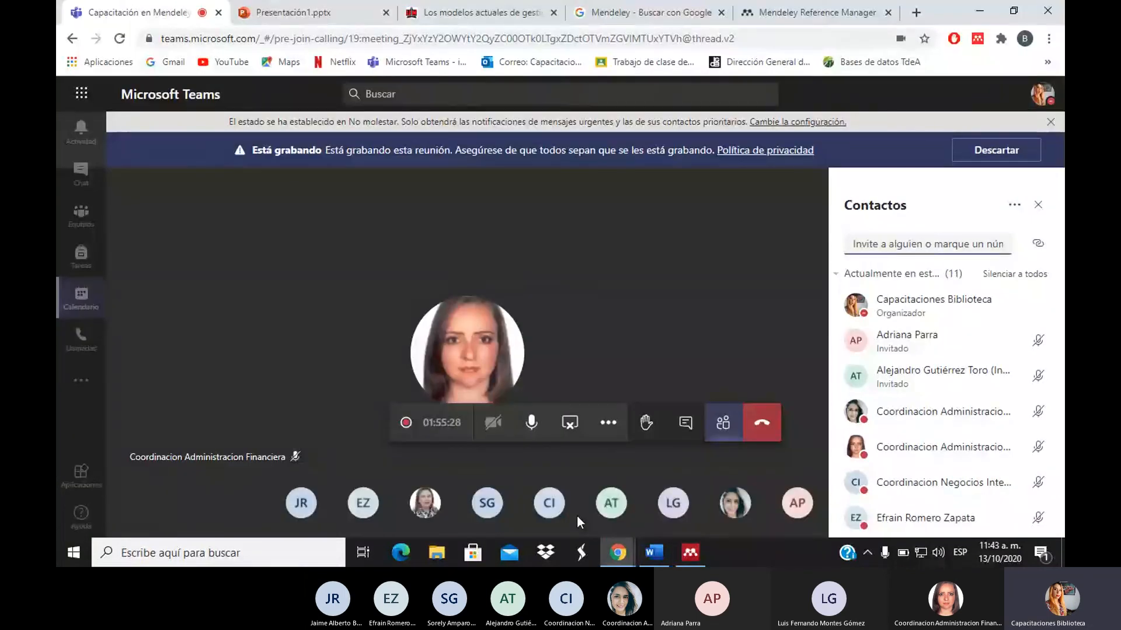
{"action": "left_click", "coordinate": [688, 561]}
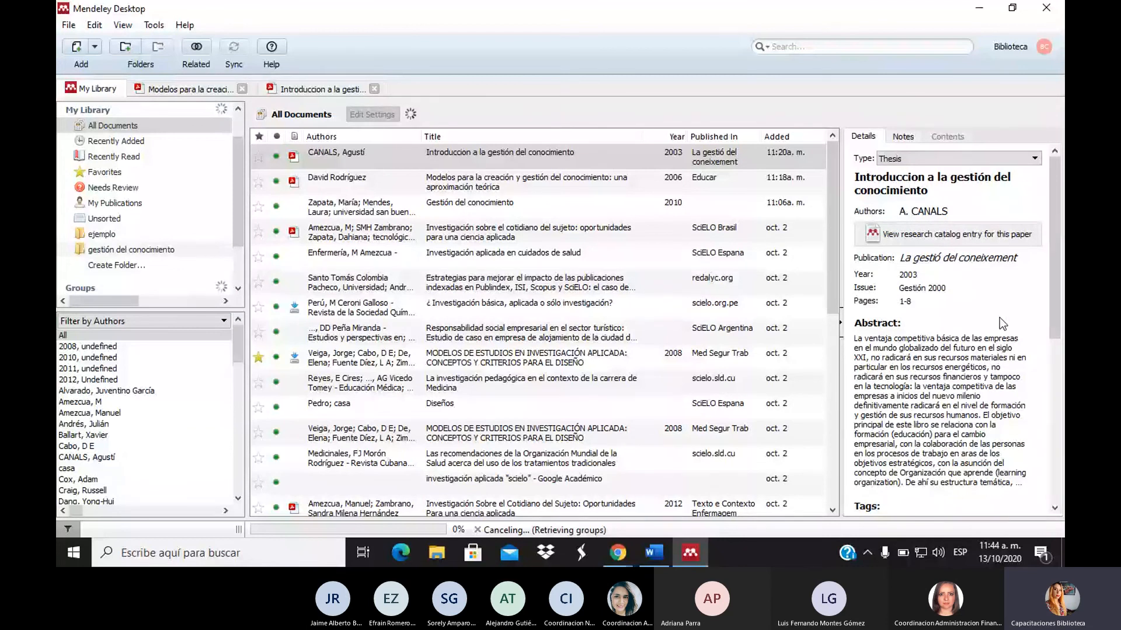
{"action": "left_click", "coordinate": [1057, 443]}
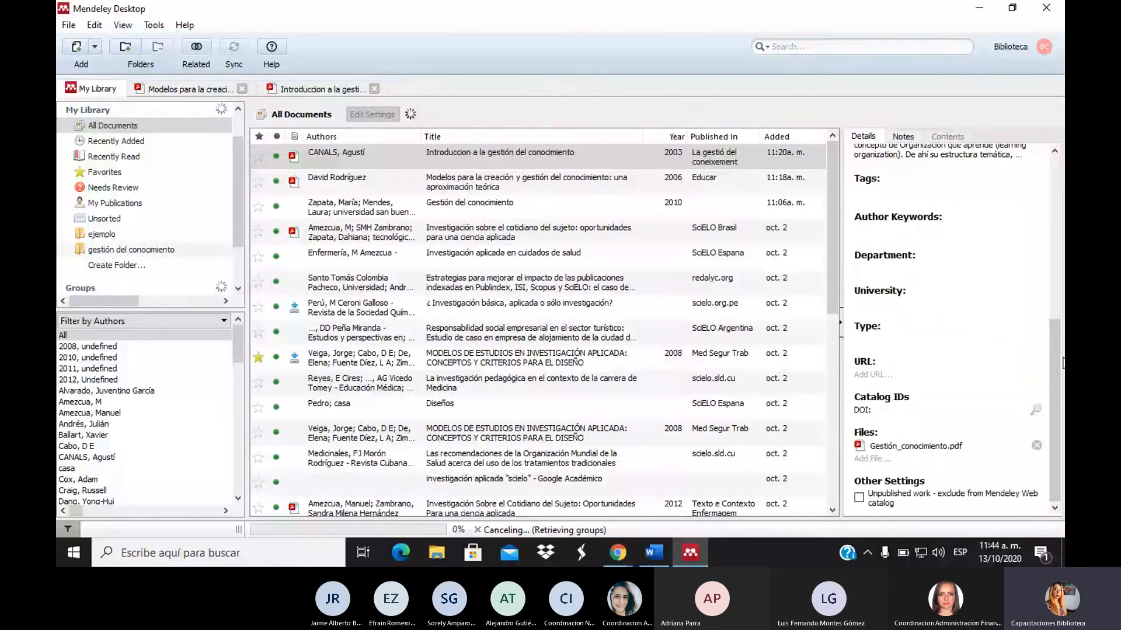
{"action": "left_click_drag", "start_coordinate": [1055, 362], "coordinate": [1055, 239]}
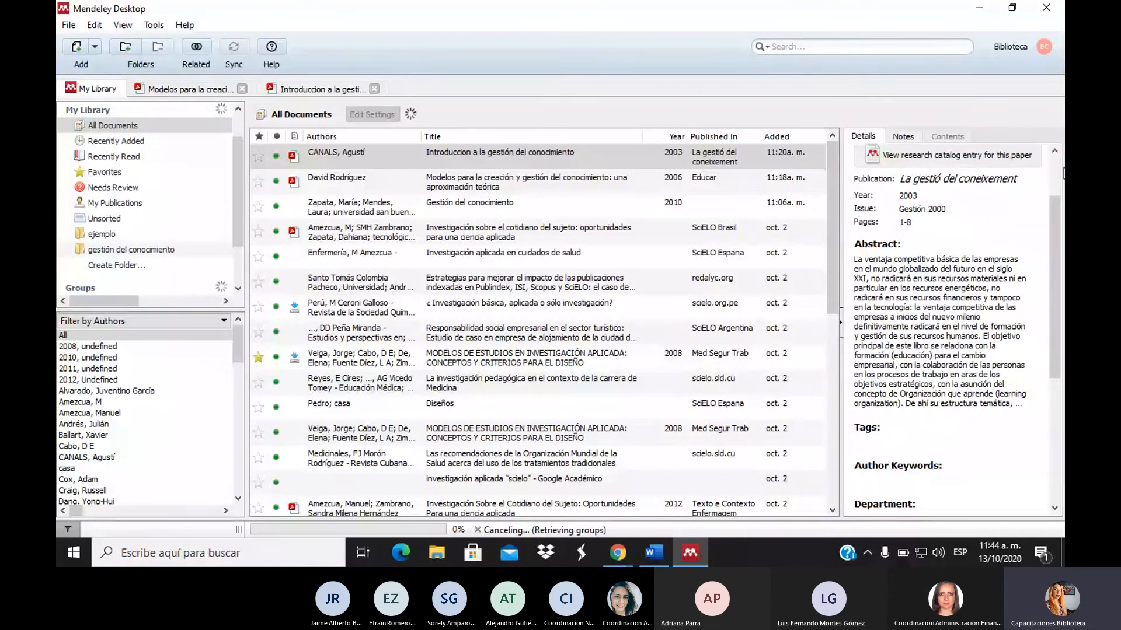
{"action": "scroll", "coordinate": [1054, 173], "scroll_direction": "up", "scroll_amount": 2}
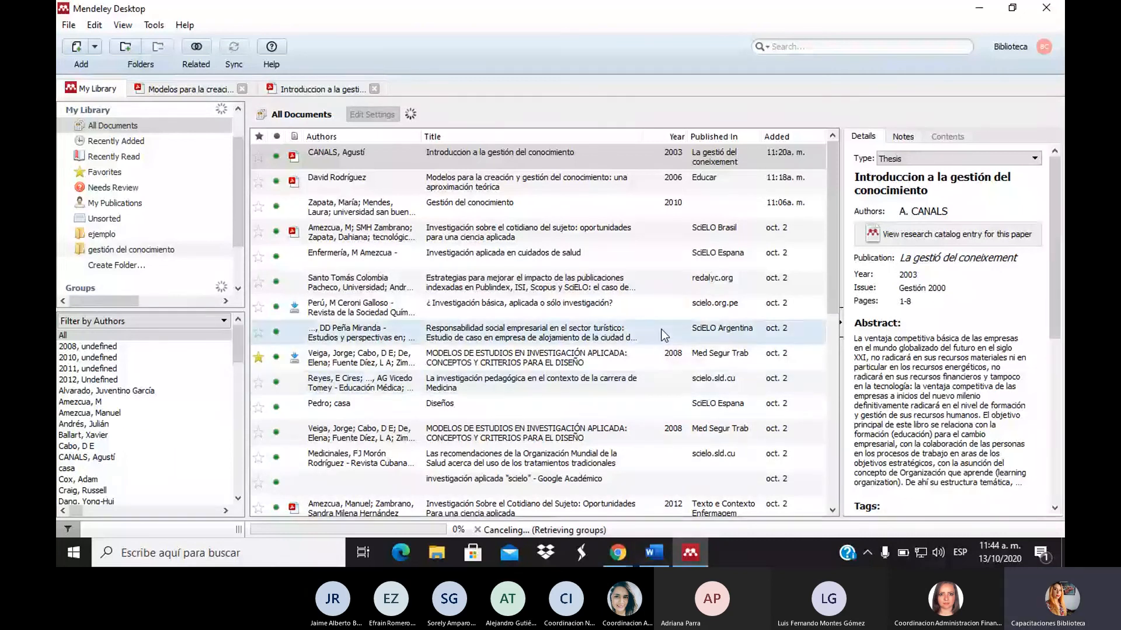
Step: Switch to the Teams meeting in Chrome and share the bookmarked link "Citas y referencias Normas APA 7ma ed..docx" in the meeting chat
{"action": "mouse_move", "coordinate": [629, 550]}
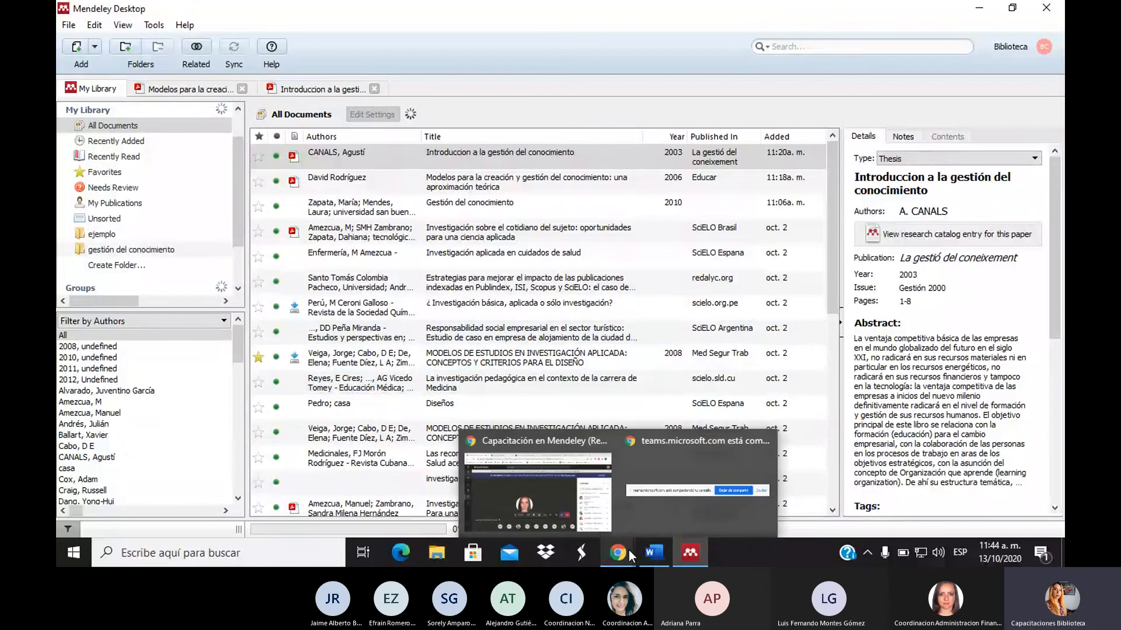
{"action": "left_click", "coordinate": [578, 509]}
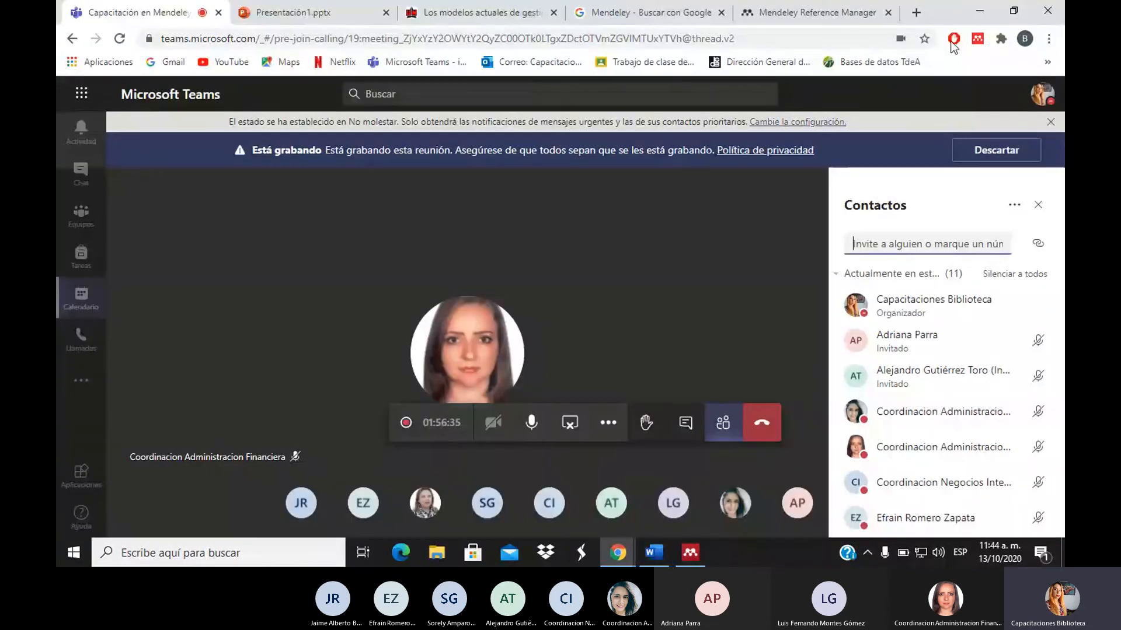
{"action": "left_click", "coordinate": [1046, 62]}
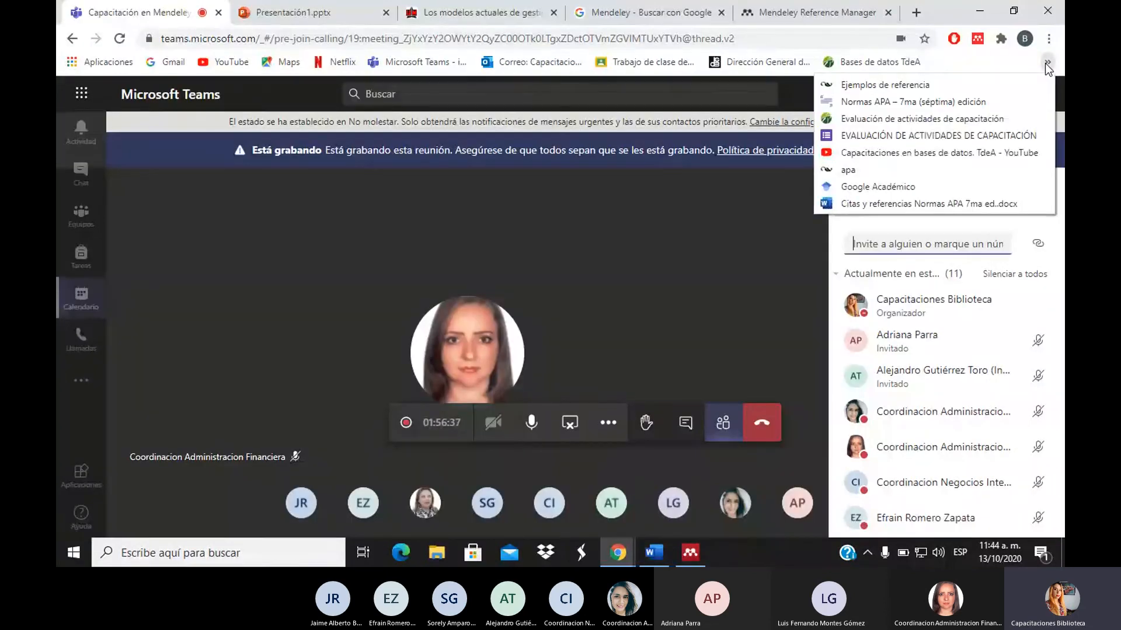
{"action": "right_click", "coordinate": [953, 205]}
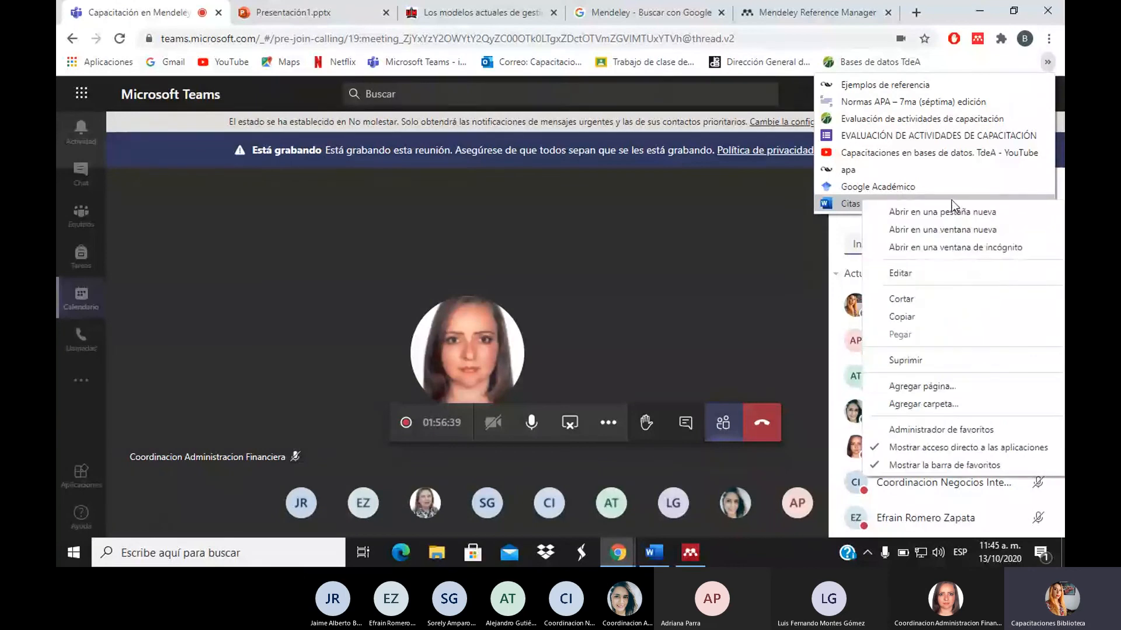
{"action": "left_click", "coordinate": [892, 324]}
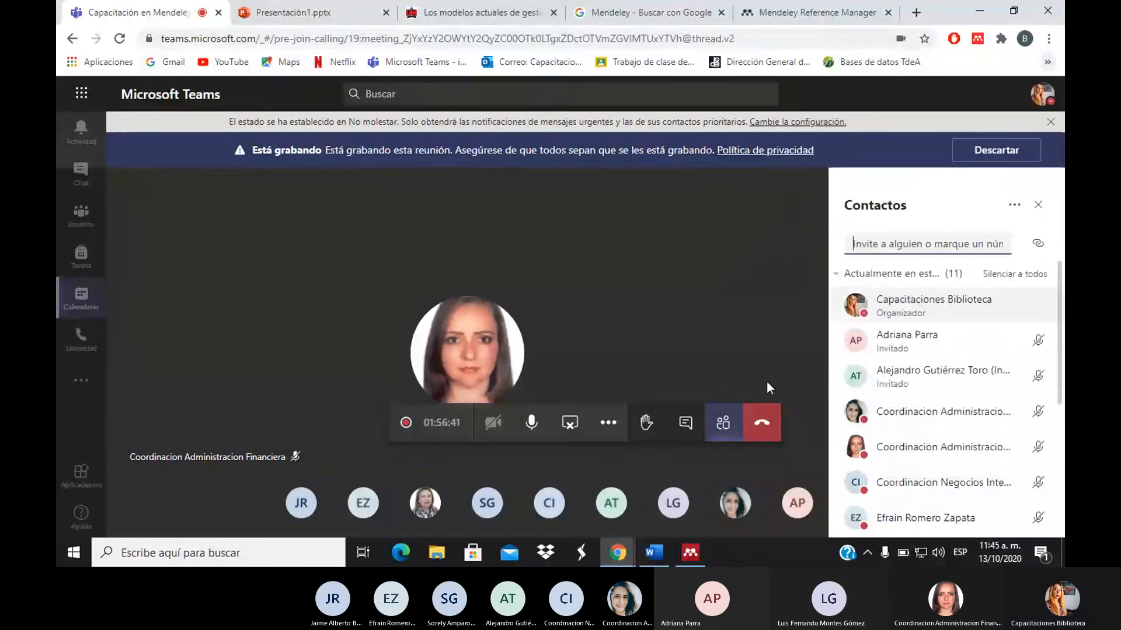
{"action": "left_click", "coordinate": [686, 424]}
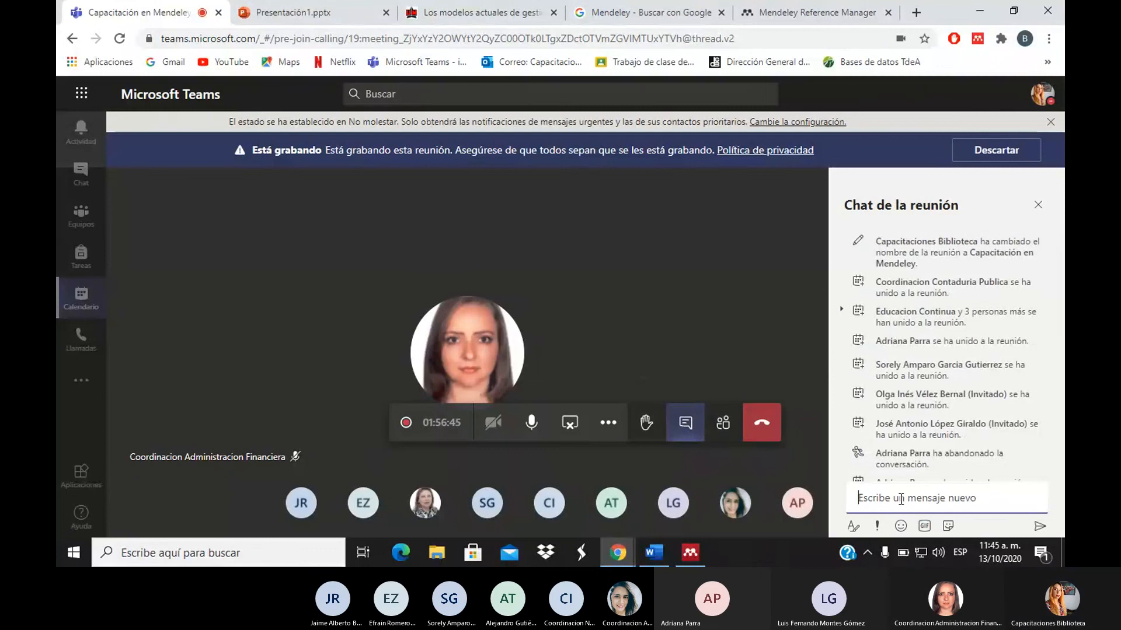
{"action": "left_click", "coordinate": [1057, 396]}
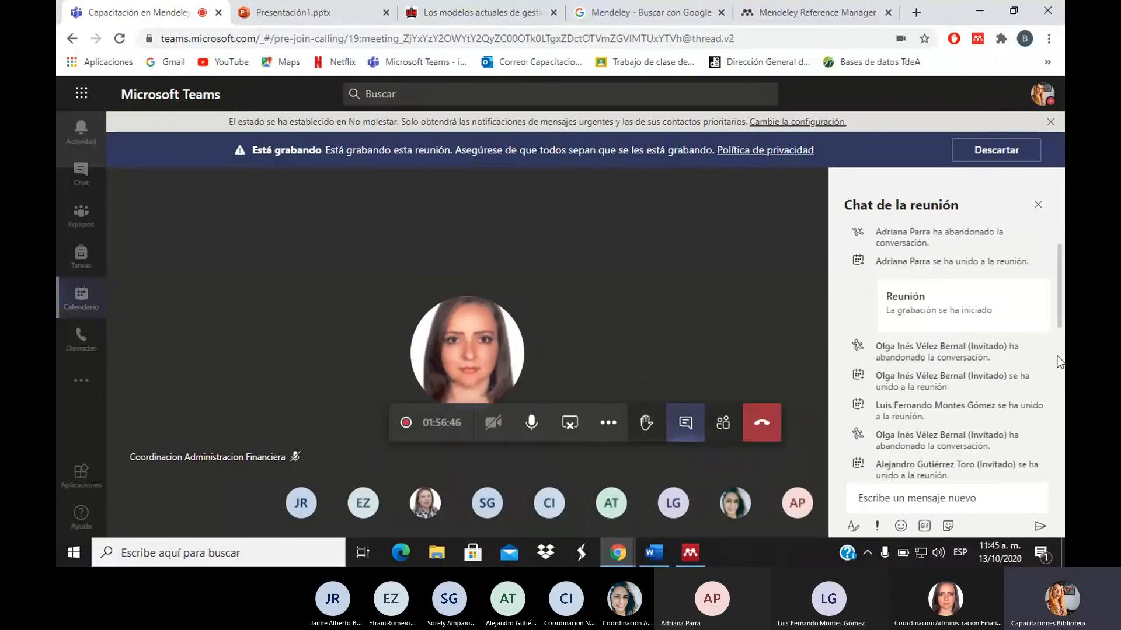
{"action": "scroll", "coordinate": [1058, 334], "scroll_direction": "down", "scroll_amount": 4}
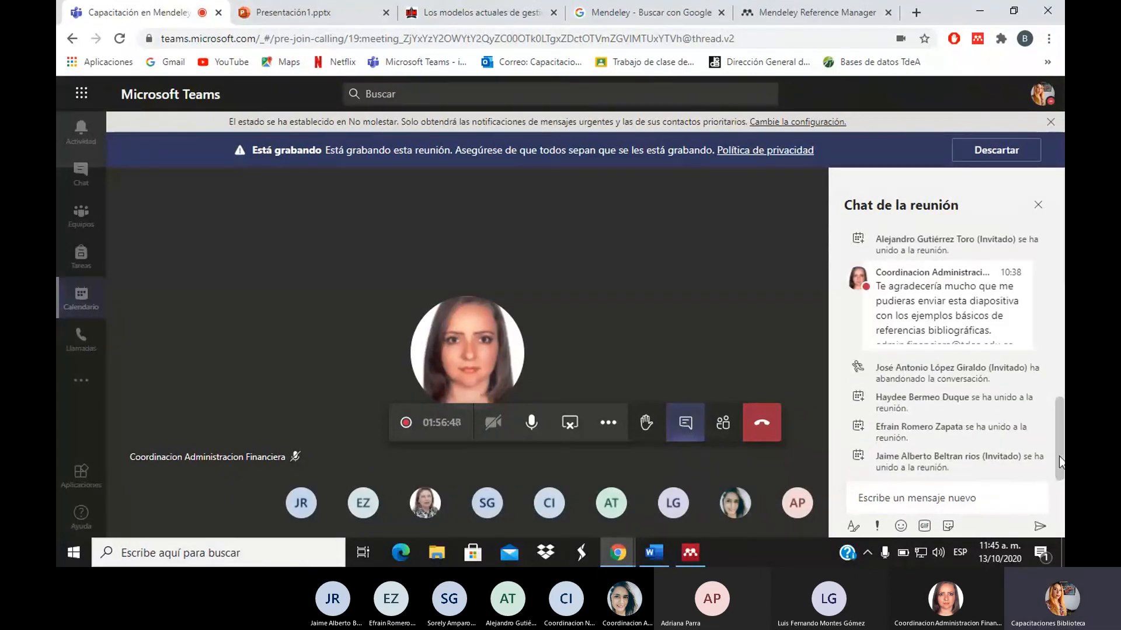
{"action": "left_click", "coordinate": [933, 499]}
{"action": "type", "text": "Citas y referencias Normas APA 7ma ed..docx"}
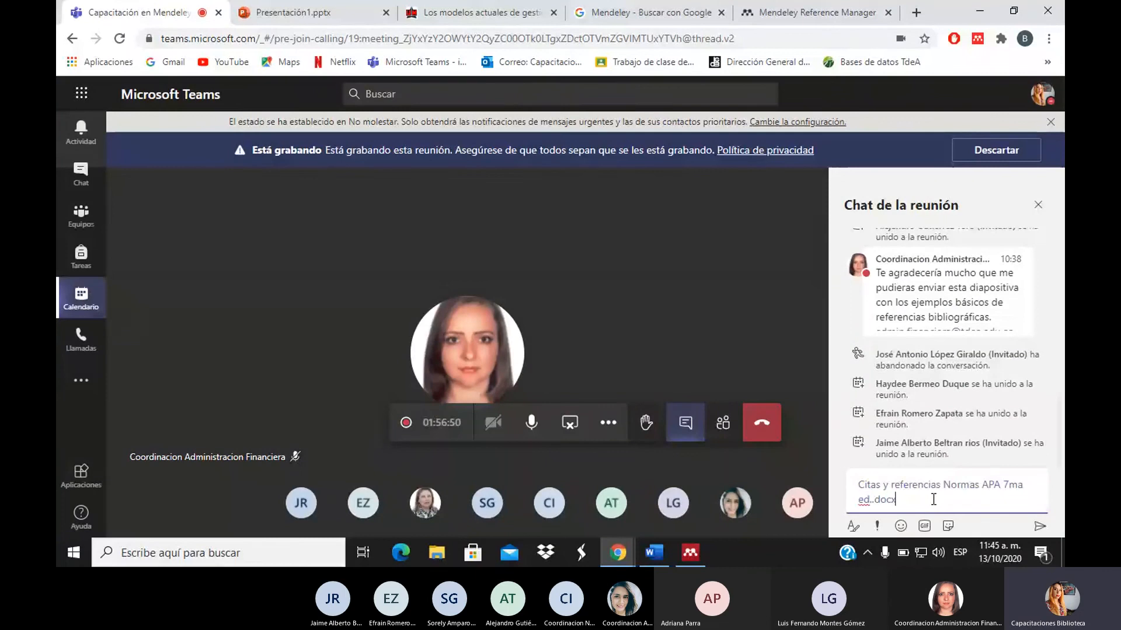
{"action": "key", "text": "Return"}
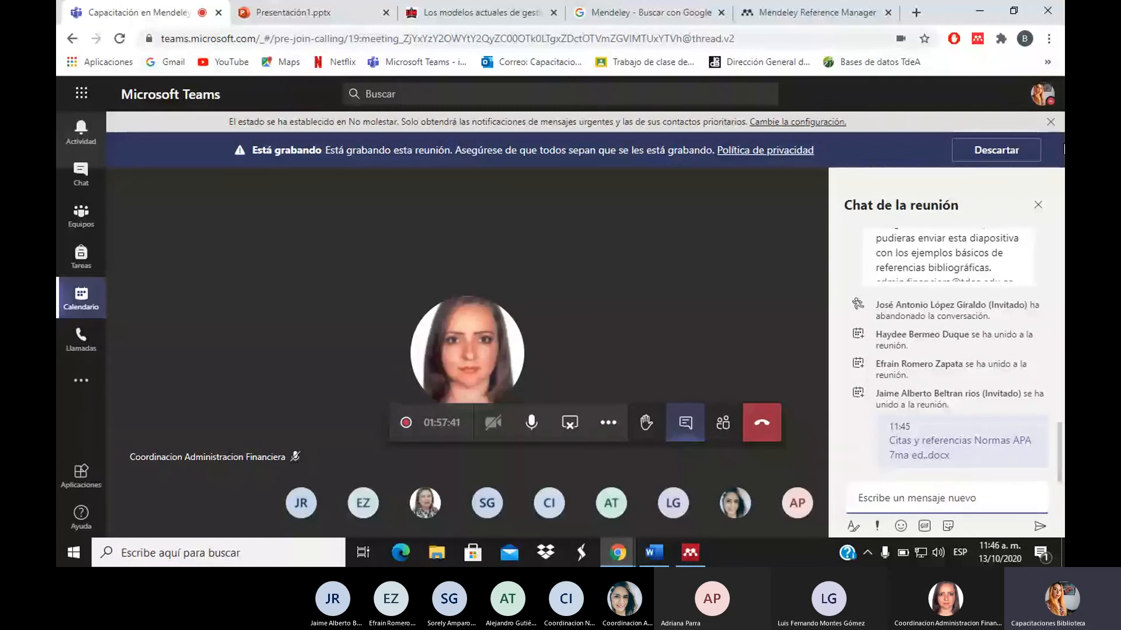
Step: Copy the bookmark "Capacitaciones en bases de datos. TdeA - YouTube" and send its link in the meeting chat
{"action": "left_click", "coordinate": [1045, 62]}
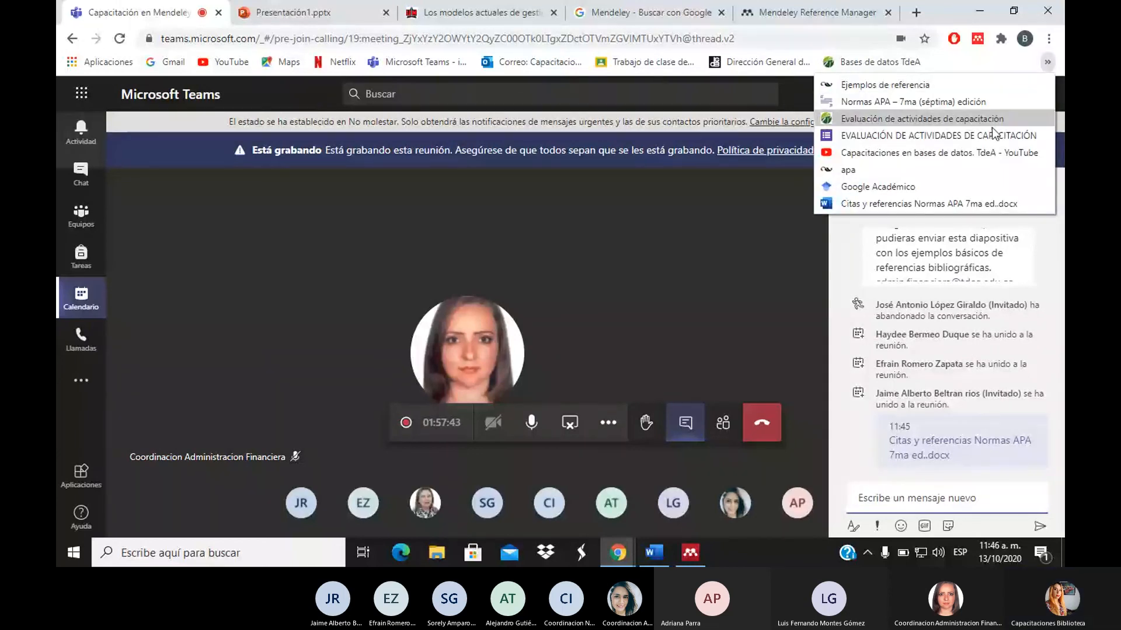
{"action": "right_click", "coordinate": [922, 153]}
{"action": "left_click", "coordinate": [894, 263]}
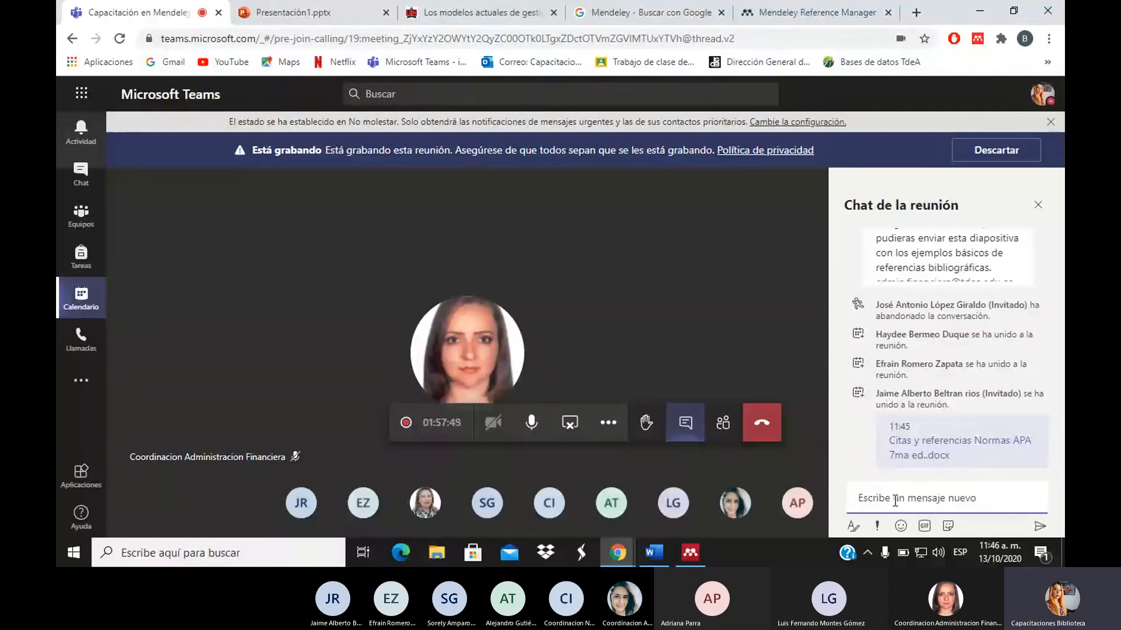
{"action": "type", "text": "Capacitaciones en bases de datos. TdeA - YouTube"}
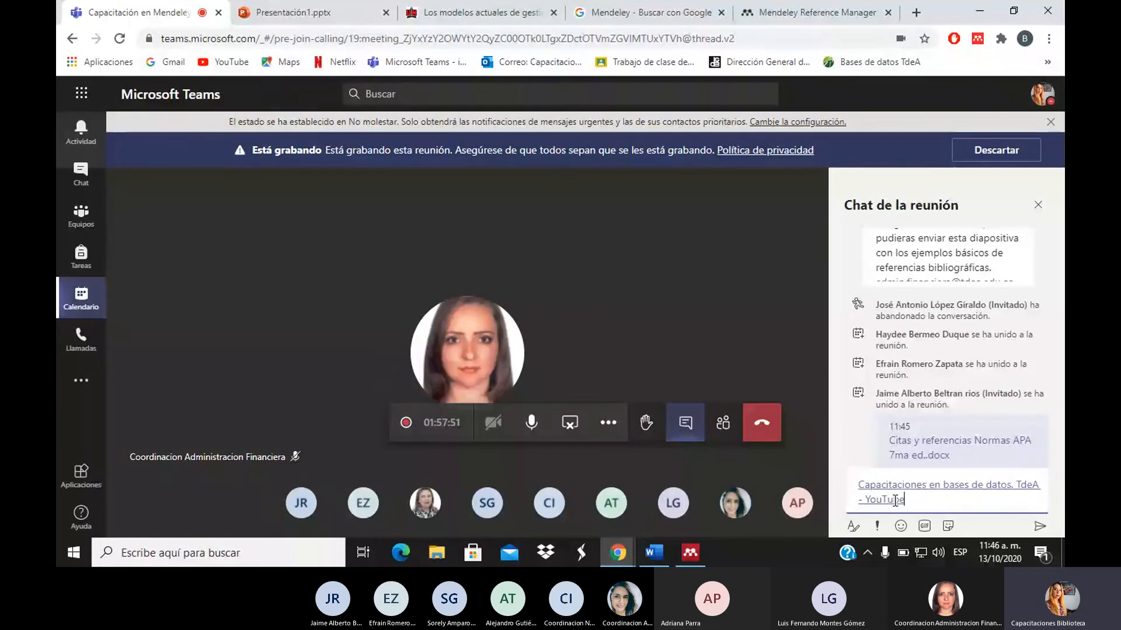
{"action": "key", "text": "Return"}
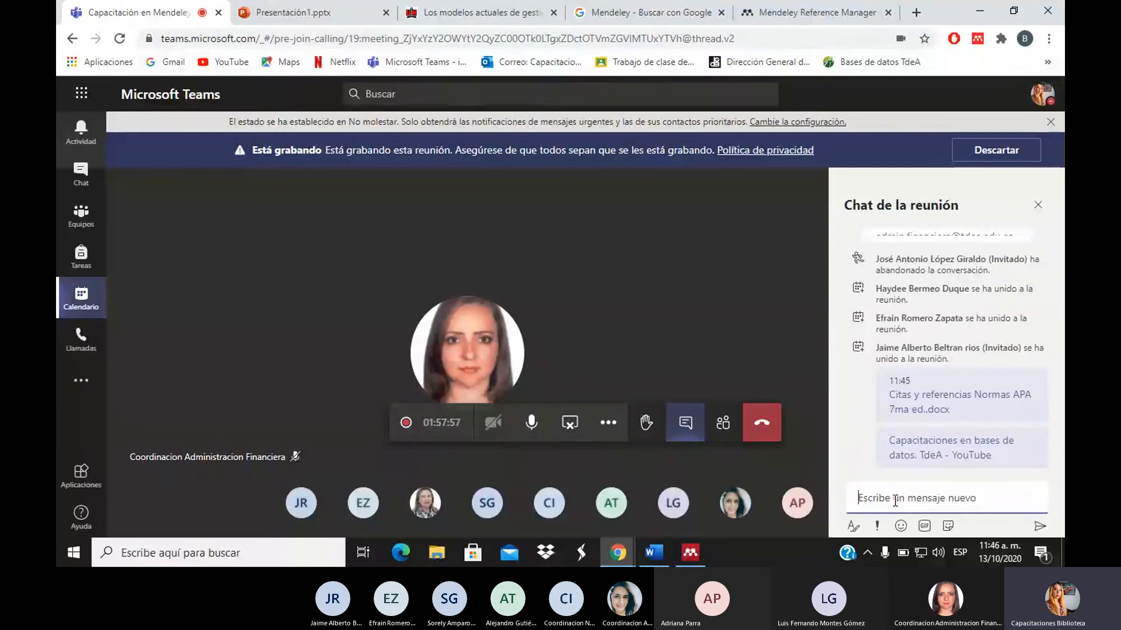
Step: Copy the bookmark "EVALUACIÓN DE ACTIVIDADES DE CAPACITACIÓN" and send its link in the meeting chat
{"action": "left_click", "coordinate": [1048, 62]}
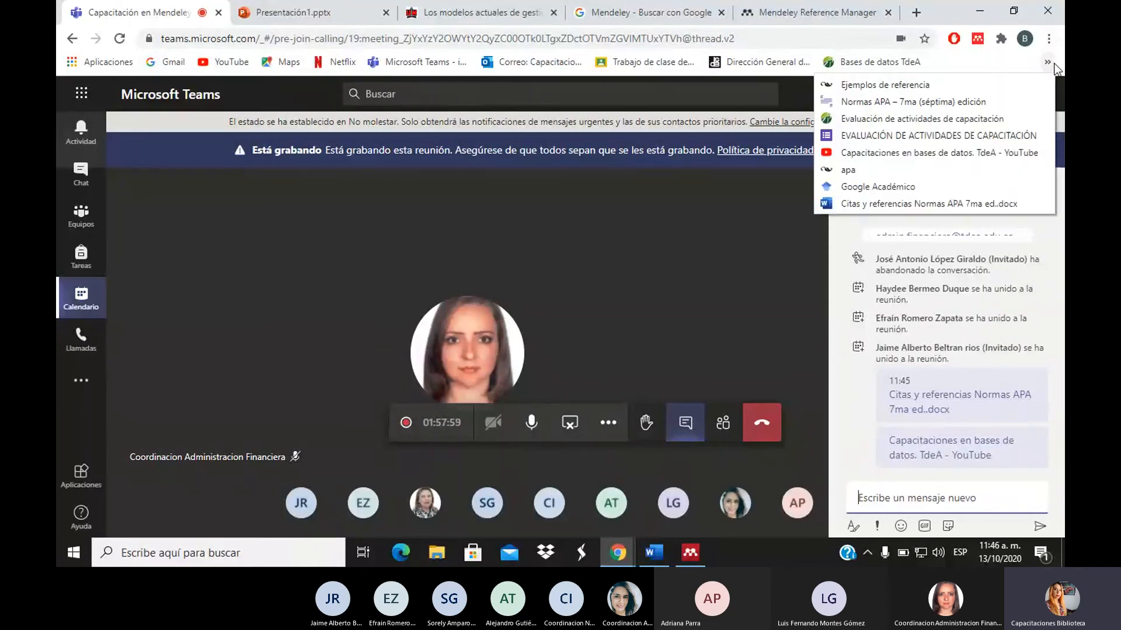
{"action": "right_click", "coordinate": [946, 135]}
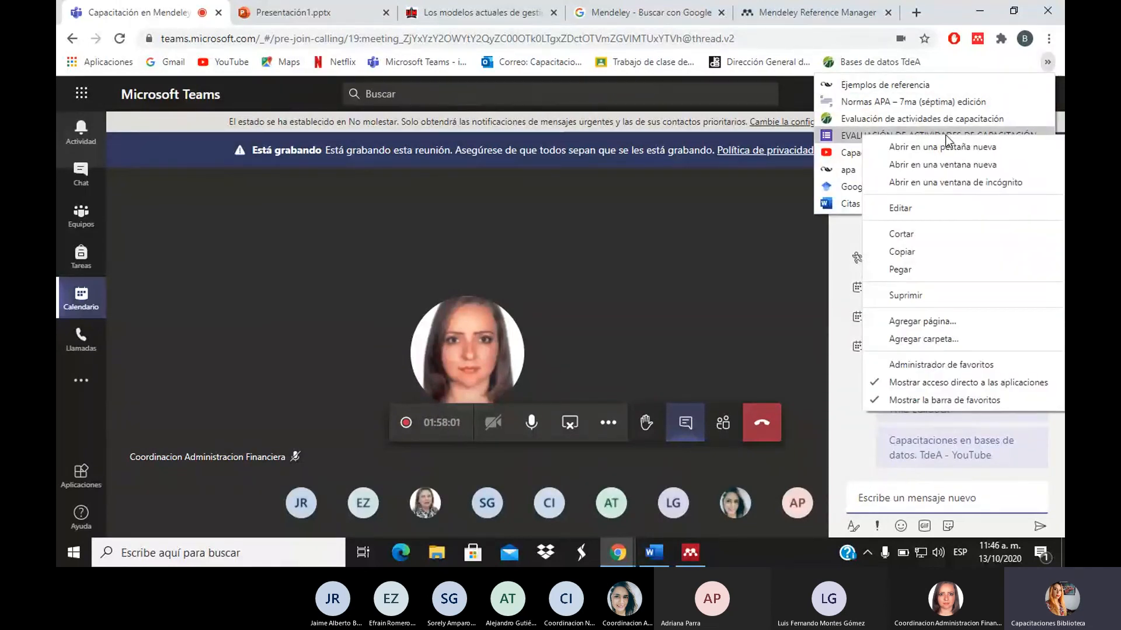
{"action": "left_click", "coordinate": [915, 252]}
{"action": "left_click", "coordinate": [904, 491]}
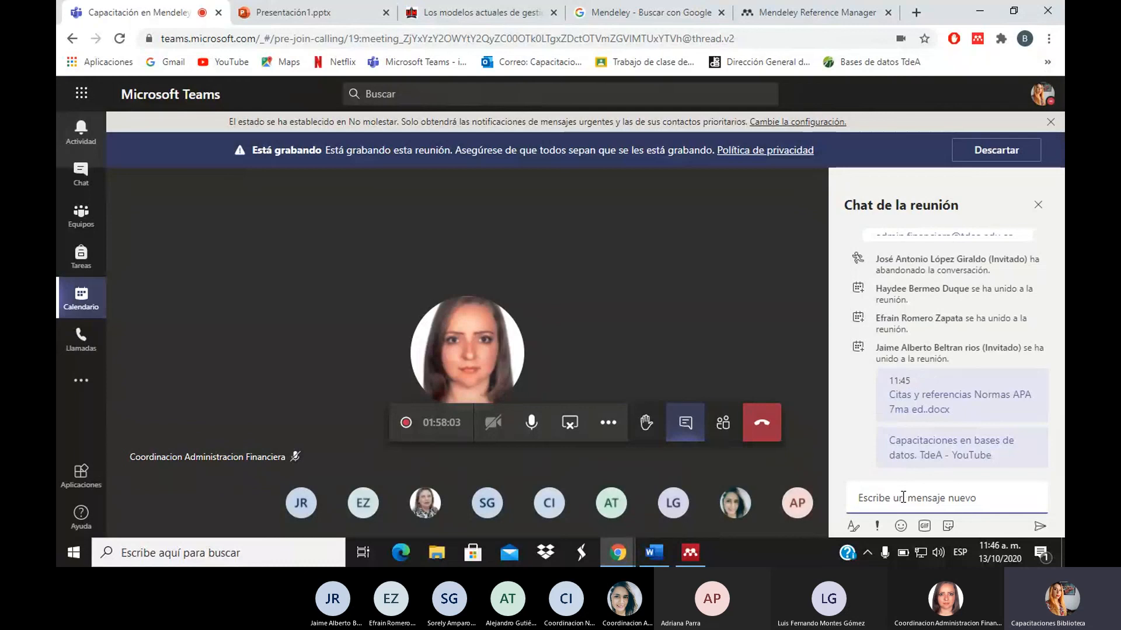
{"action": "type", "text": "EVALUACIÓN DE ACTIVIDADES DE CAPACITACIÓN"}
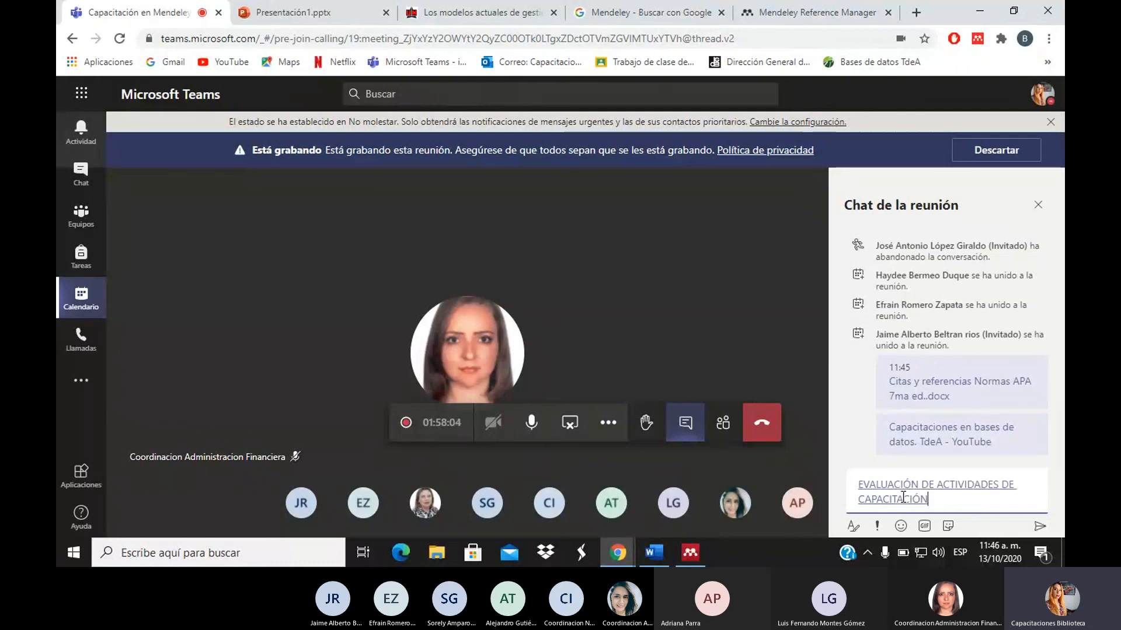
{"action": "key", "text": "Return"}
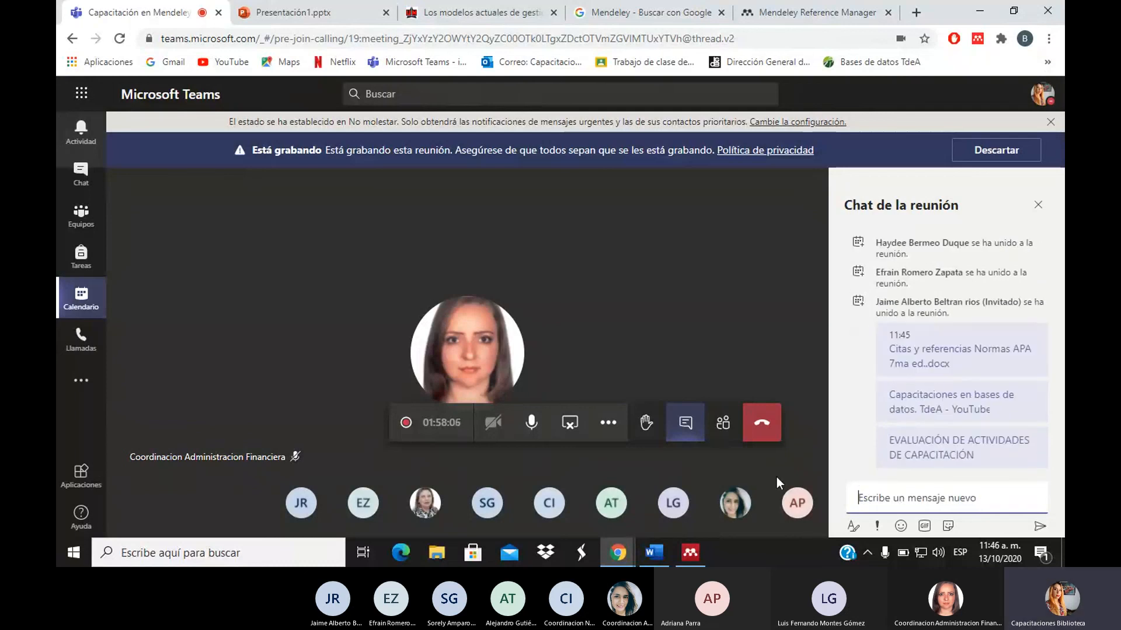
Step: Show the meeting participants, download the attendance list and dismiss the browser's download notice
{"action": "left_click", "coordinate": [723, 436]}
{"action": "left_click", "coordinate": [690, 554]}
{"action": "left_click", "coordinate": [685, 562]}
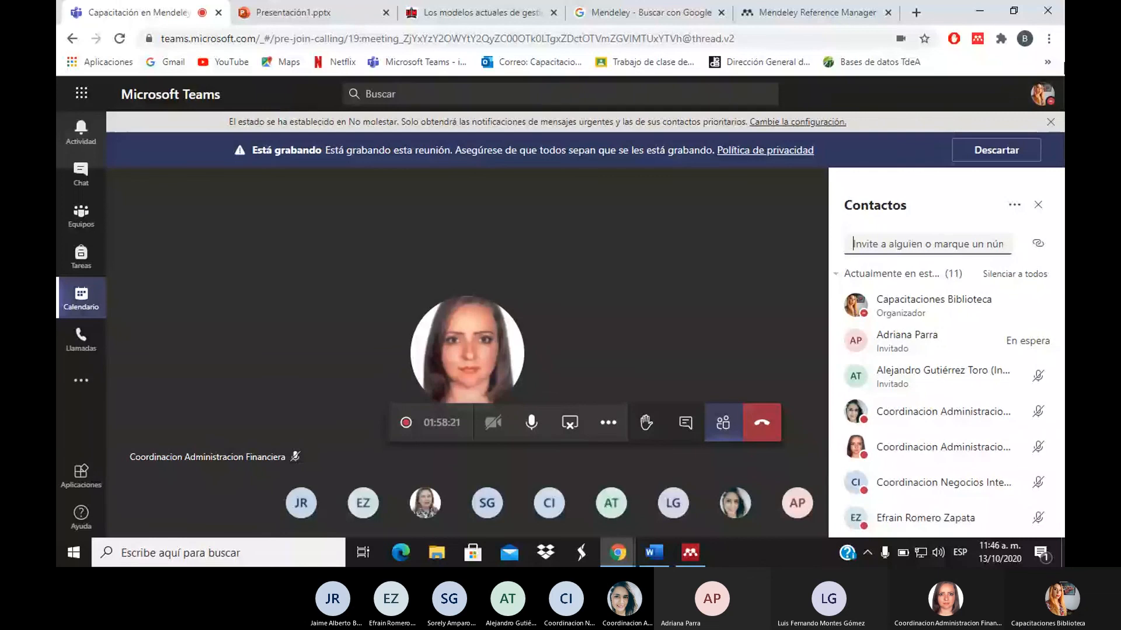
{"action": "left_click", "coordinate": [1014, 205]}
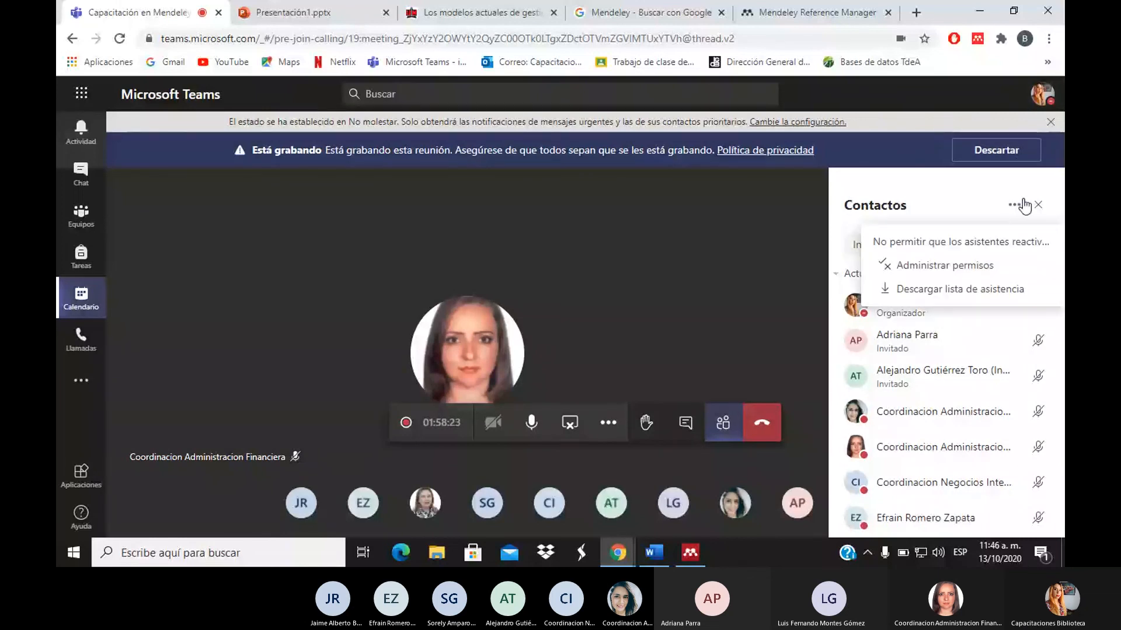
{"action": "left_click", "coordinate": [1010, 291]}
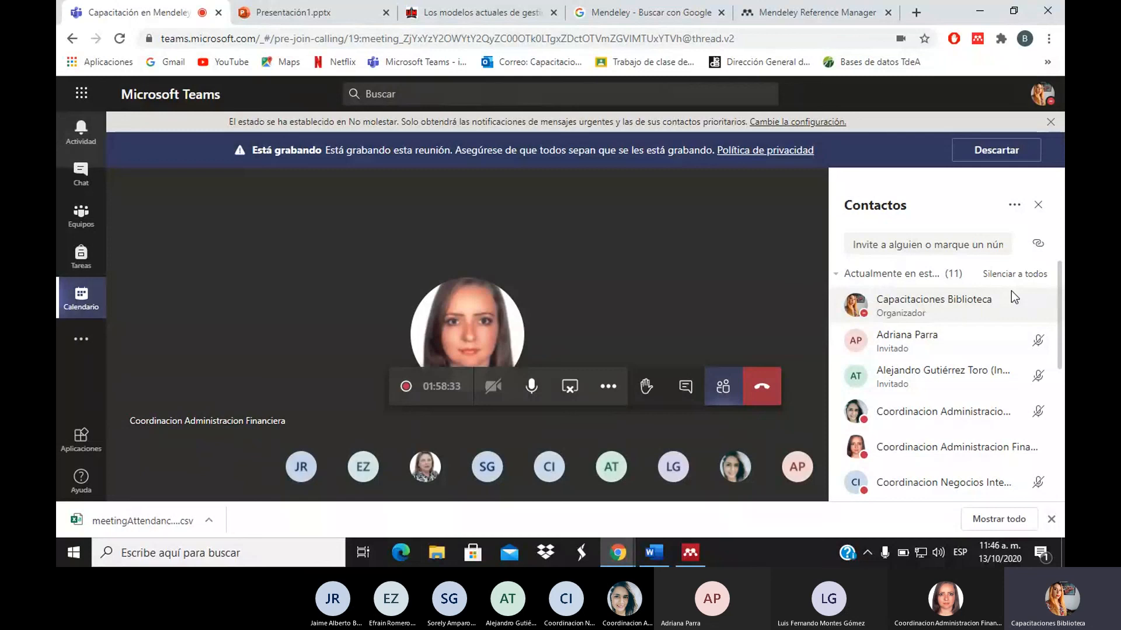
{"action": "left_click", "coordinate": [1052, 519]}
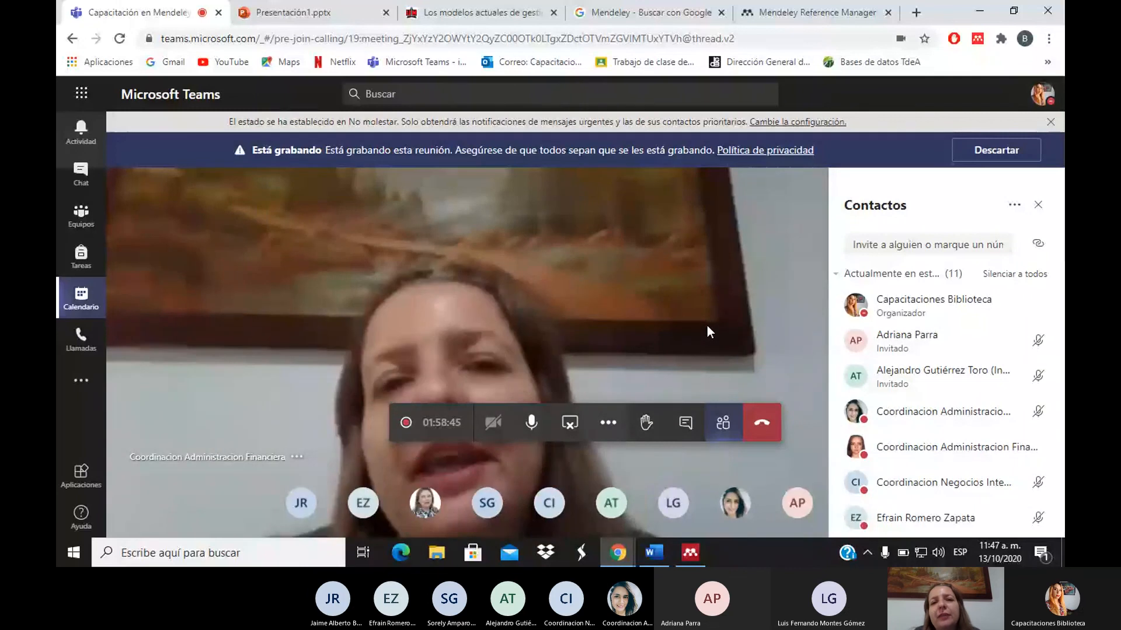
Step: Reopen the meeting chat to read the new messages, muting and unmuting the microphone
{"action": "left_click", "coordinate": [687, 423]}
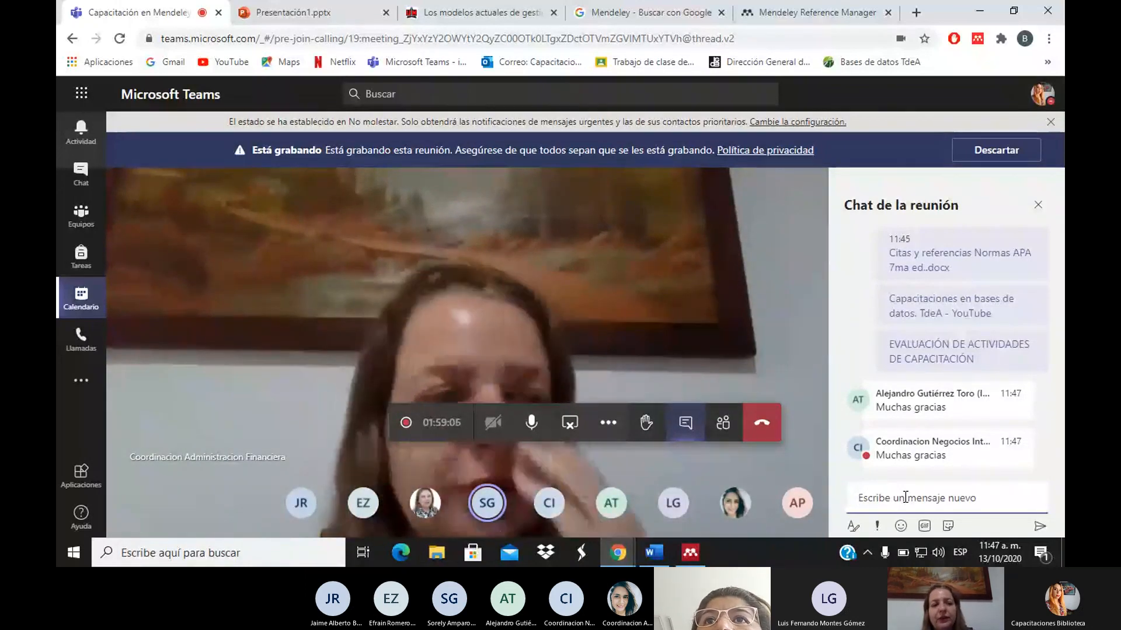
{"action": "left_click", "coordinate": [533, 424]}
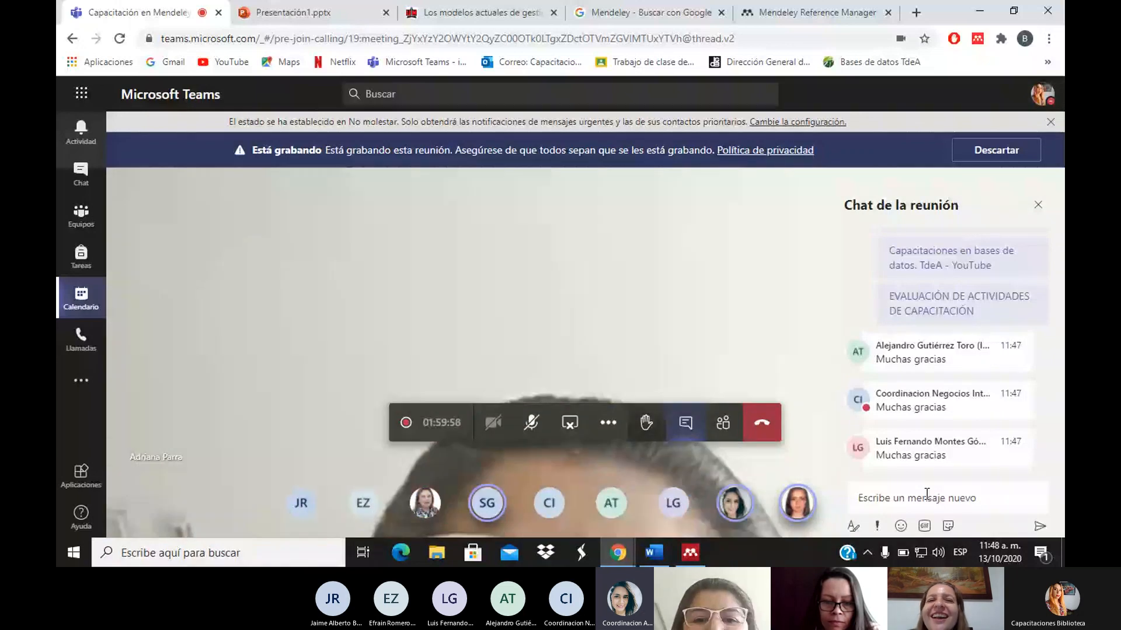
{"action": "left_click", "coordinate": [531, 422]}
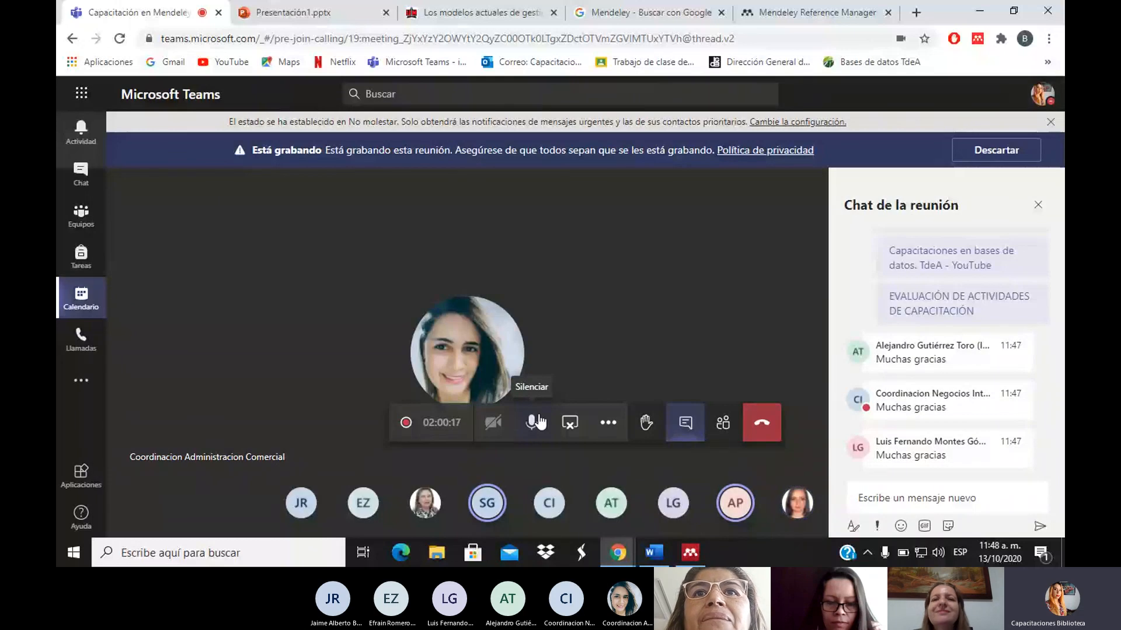
Step: Mute the microphone and stop the meeting recording
{"action": "left_click", "coordinate": [540, 421]}
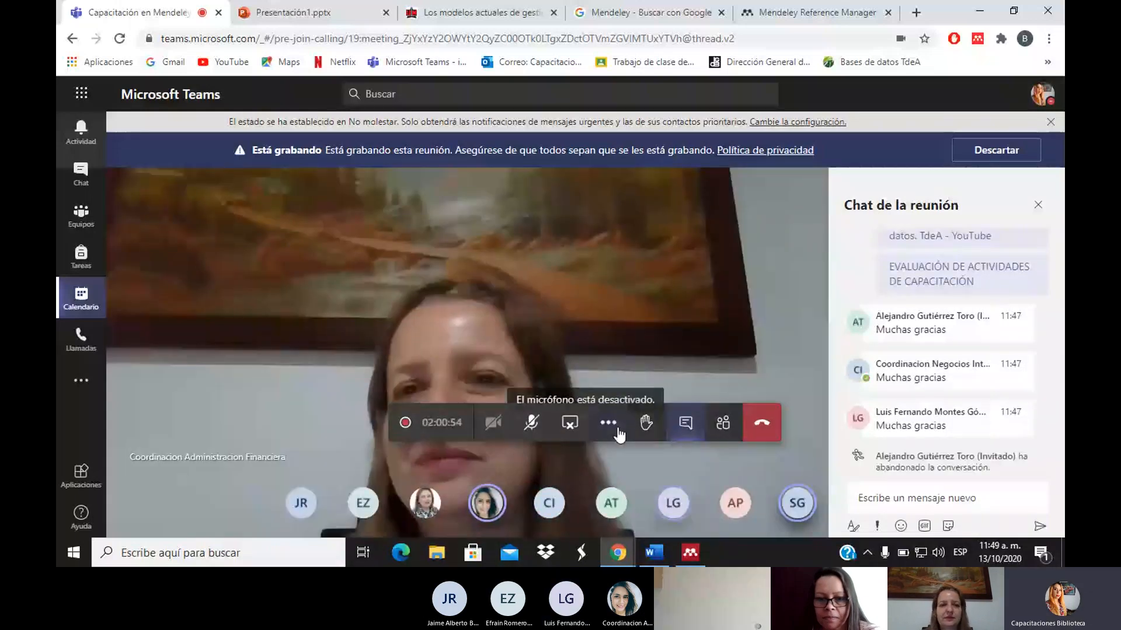
{"action": "left_click", "coordinate": [619, 433]}
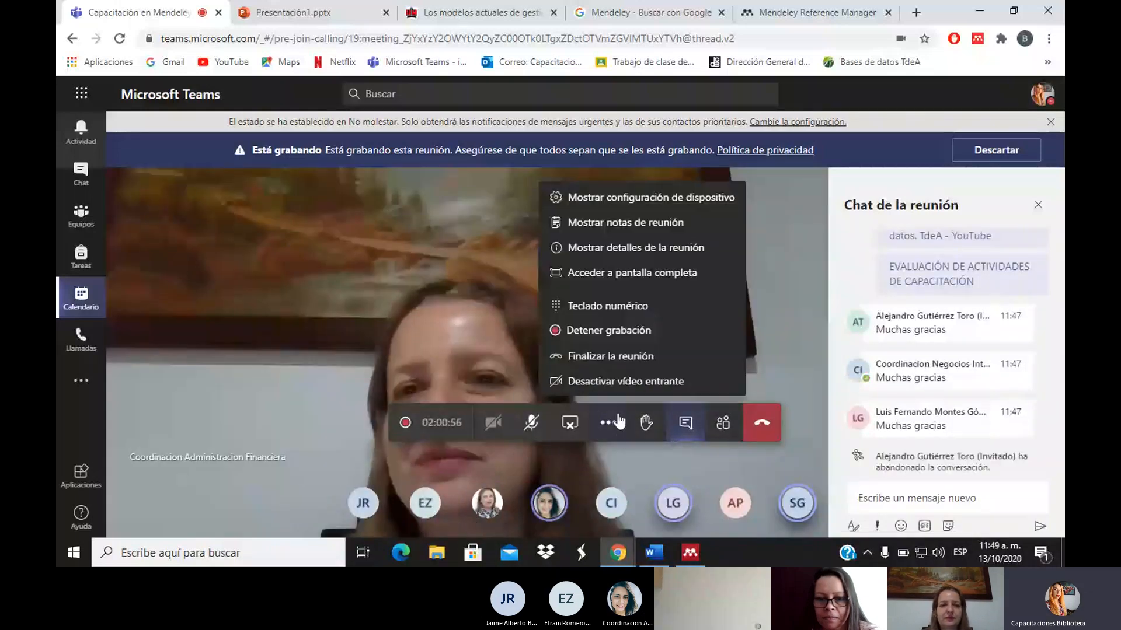
{"action": "left_click", "coordinate": [634, 331]}
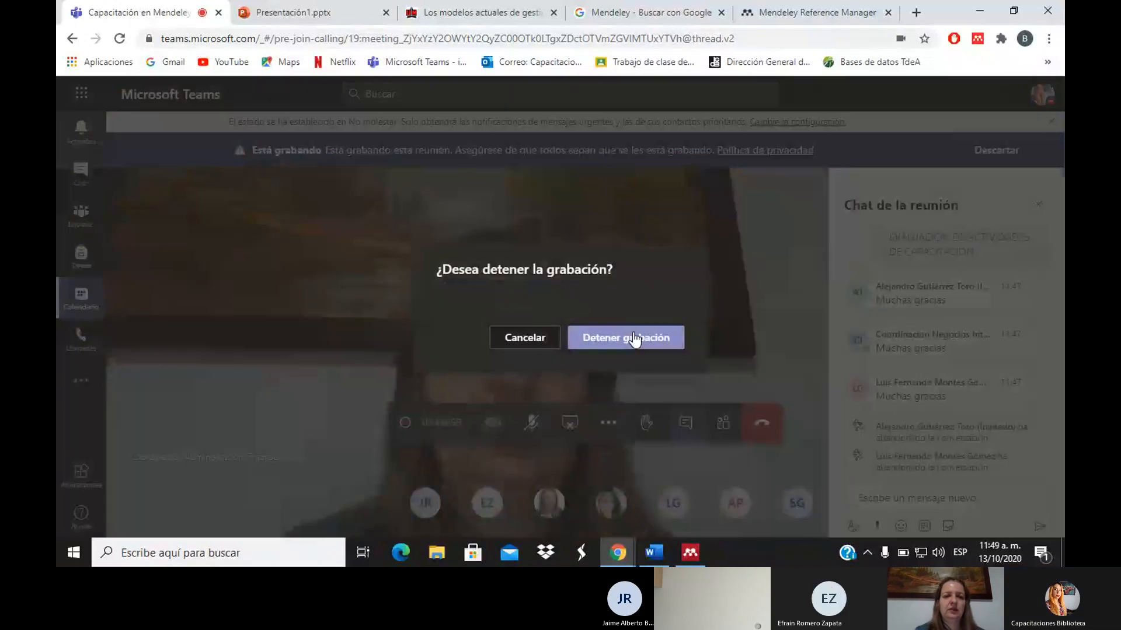